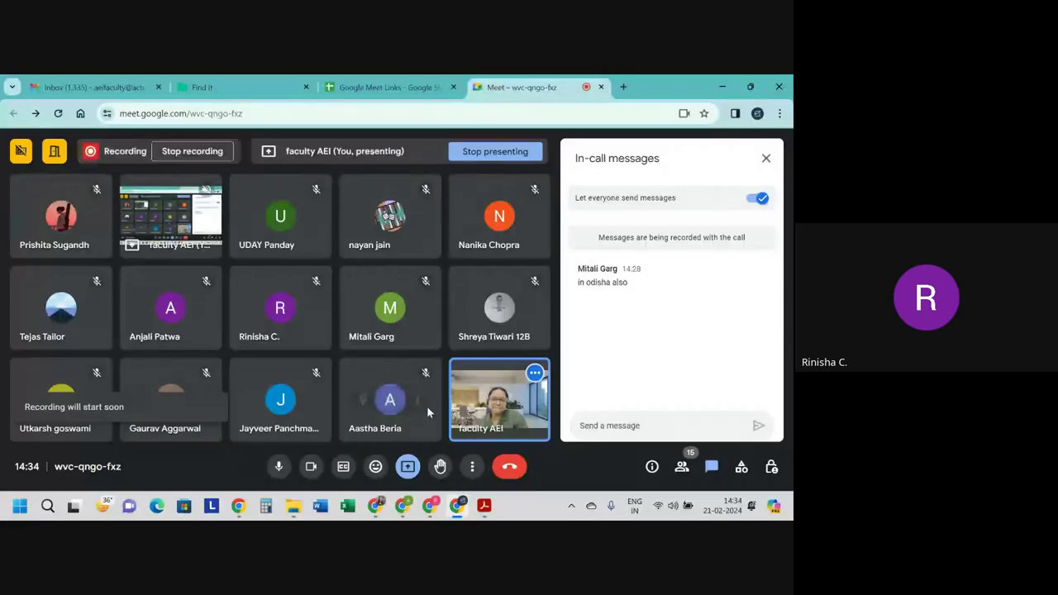
- Bring the CM1B 22 September 2020 exam paper PDF into view in the shared screen
{"action": "scroll", "coordinate": [318, 294], "scroll_direction": "up", "scroll_amount": 2}
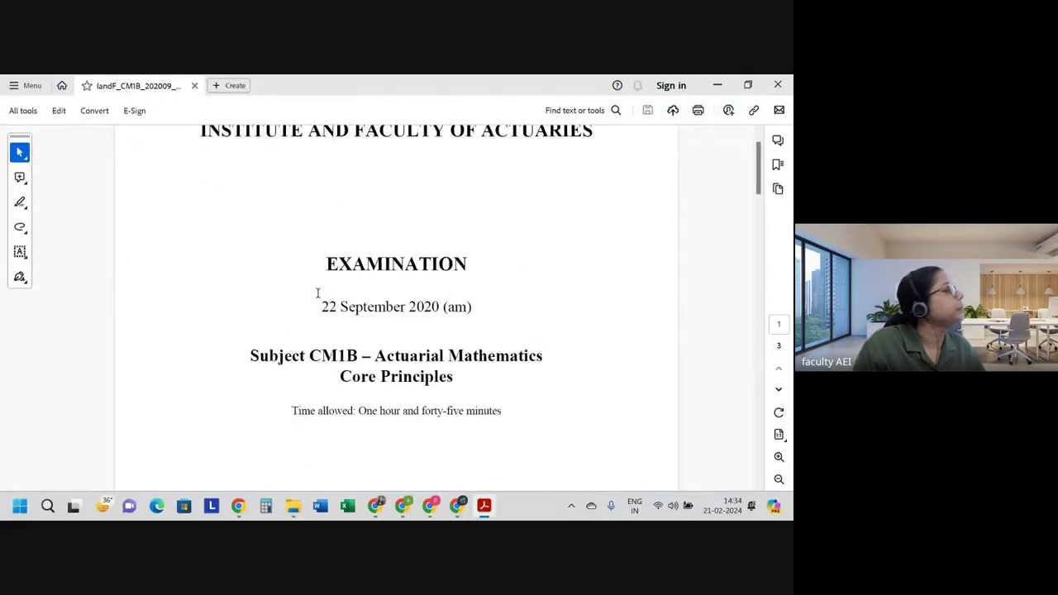
- Show Question 1's 20-year with-profits endowment problem at 125% zoom
{"action": "scroll", "coordinate": [318, 293], "scroll_direction": "down", "scroll_amount": 2}
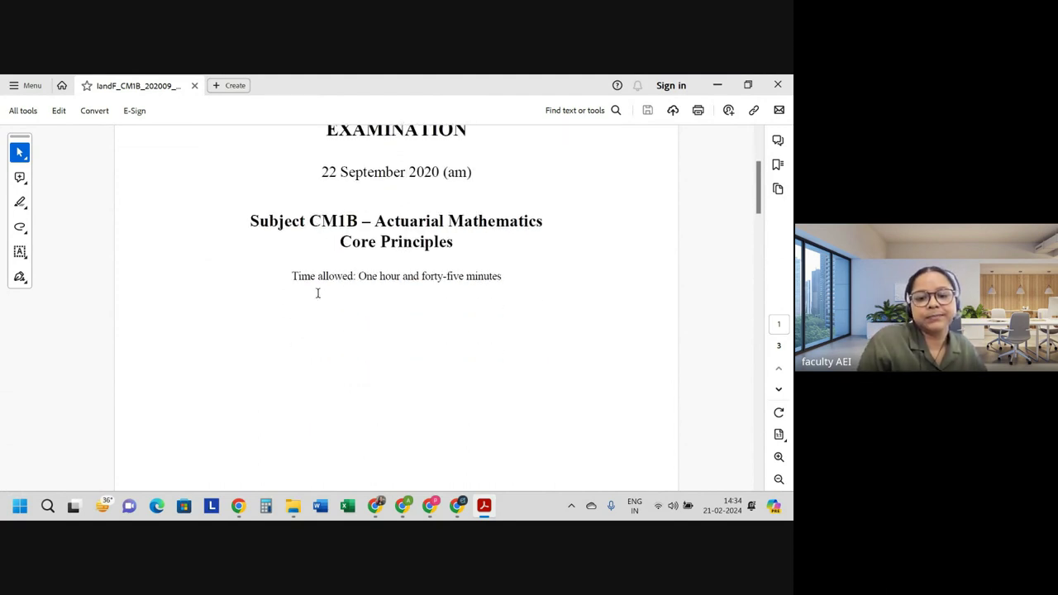
{"action": "scroll", "coordinate": [317, 292], "scroll_direction": "down", "scroll_amount": 5}
{"action": "scroll", "coordinate": [317, 292], "scroll_direction": "down", "scroll_amount": 5}
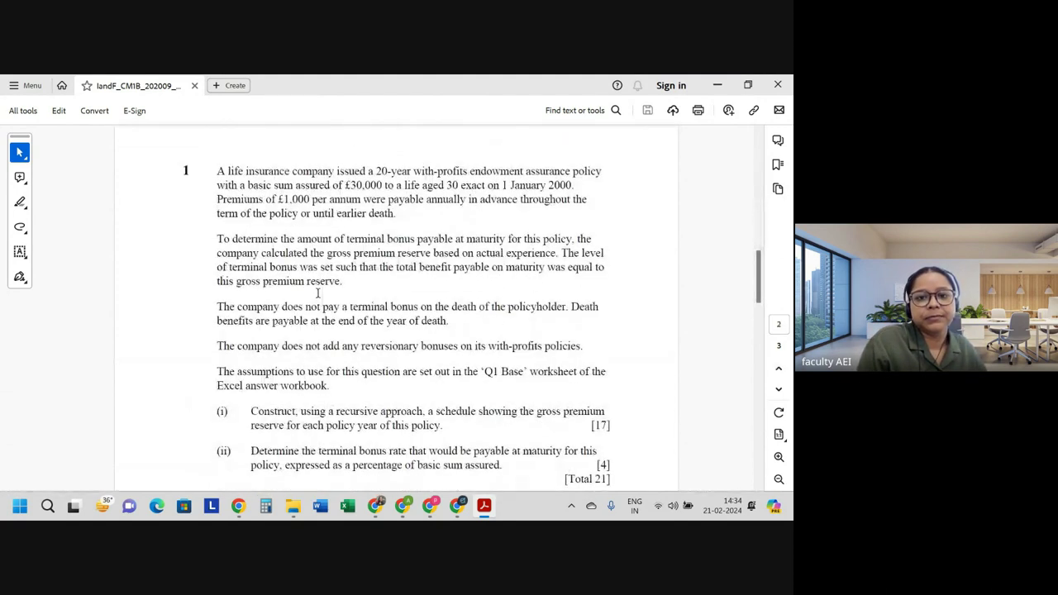
{"action": "scroll", "coordinate": [318, 293], "scroll_direction": "up", "scroll_amount": 1}
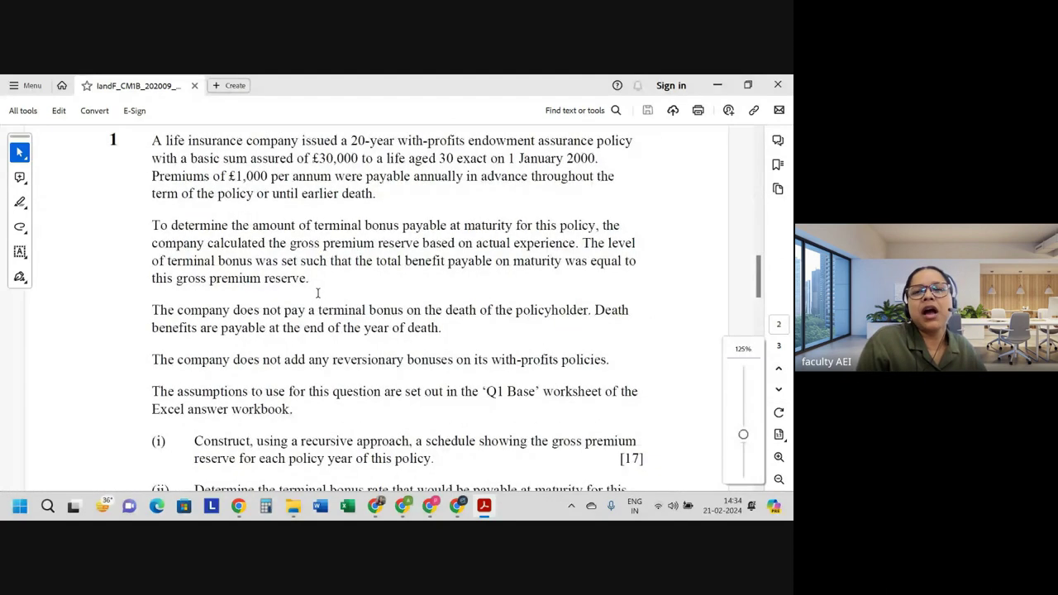
{"action": "scroll", "coordinate": [317, 293], "scroll_direction": "up", "scroll_amount": 1}
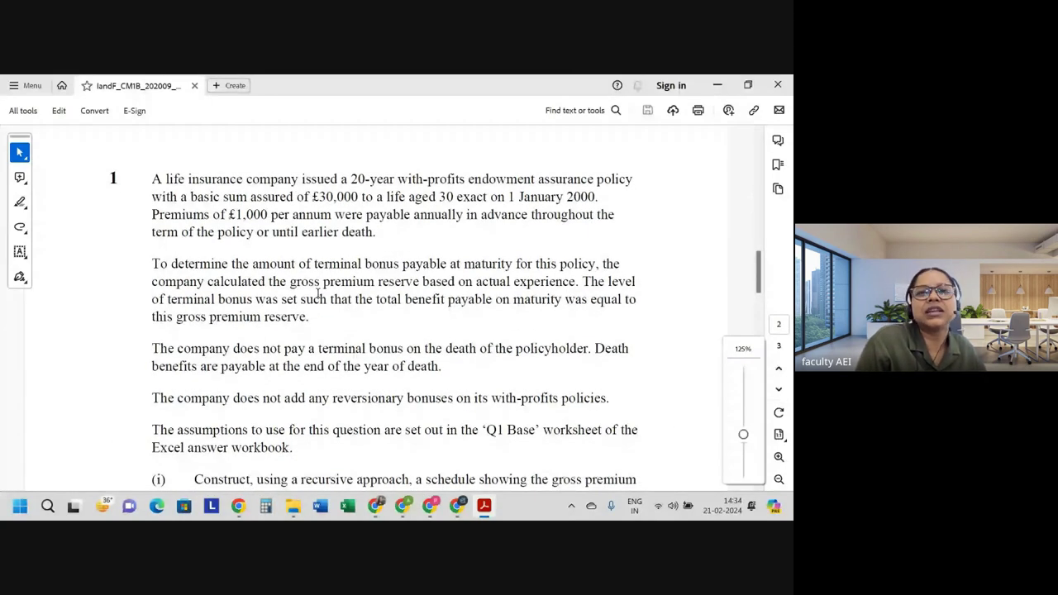
{"action": "scroll", "coordinate": [318, 293], "scroll_direction": "down", "scroll_amount": 1}
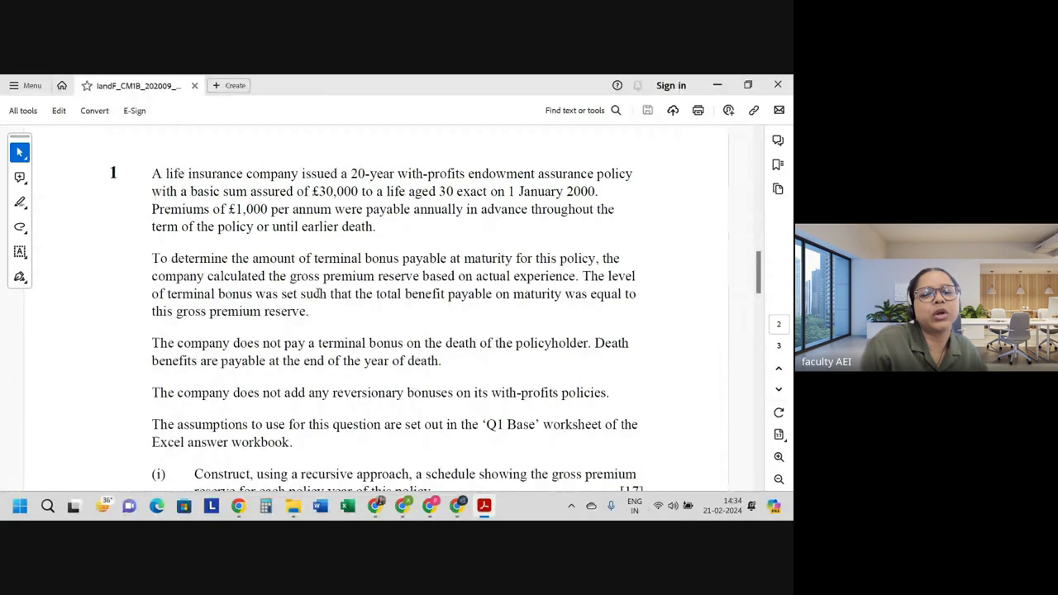
{"action": "scroll", "coordinate": [285, 272], "scroll_direction": "down", "scroll_amount": 5}
{"action": "scroll", "coordinate": [285, 273], "scroll_direction": "down", "scroll_amount": 8}
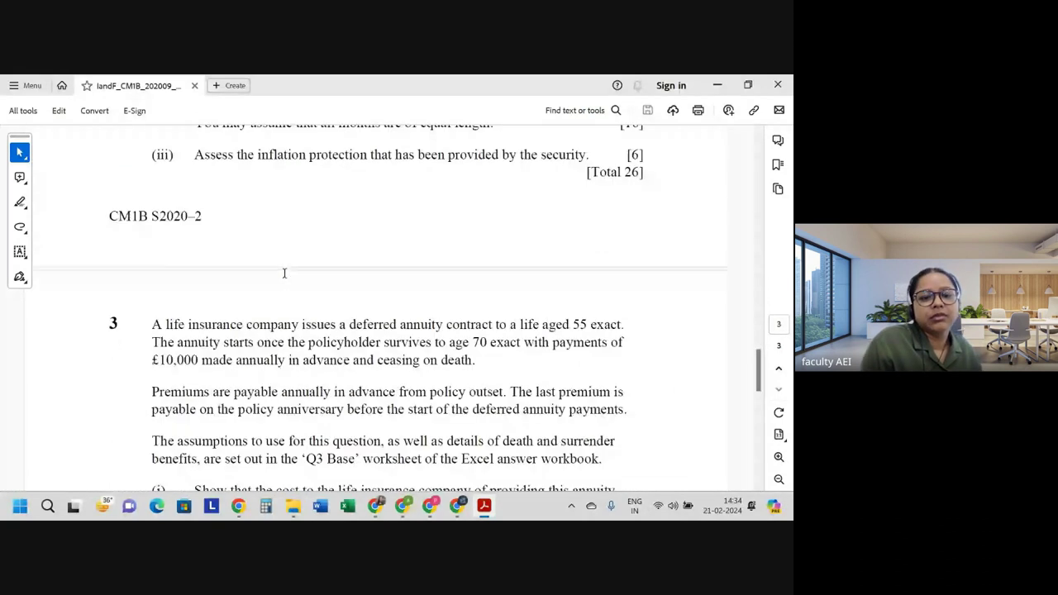
{"action": "scroll", "coordinate": [285, 273], "scroll_direction": "down", "scroll_amount": 10}
{"action": "scroll", "coordinate": [285, 277], "scroll_direction": "up", "scroll_amount": 8}
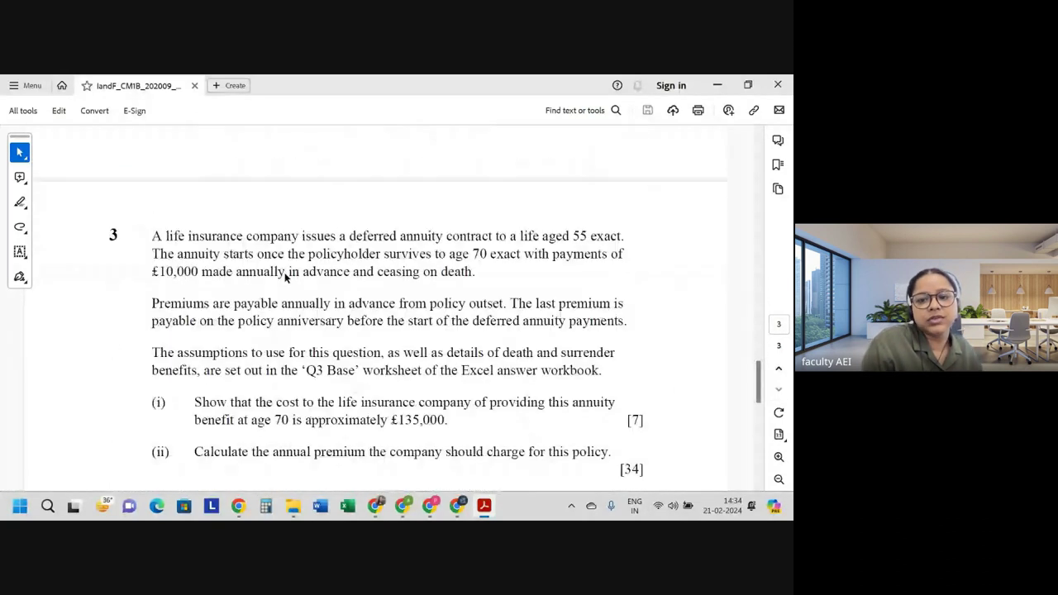
{"action": "scroll", "coordinate": [284, 278], "scroll_direction": "up", "scroll_amount": 10}
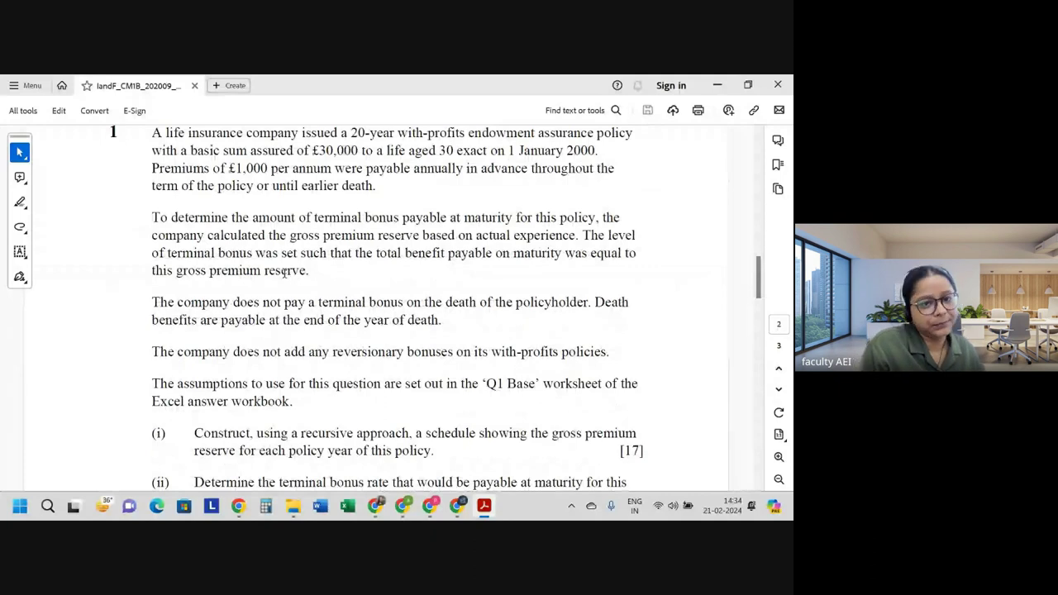
{"action": "scroll", "coordinate": [284, 273], "scroll_direction": "up", "scroll_amount": 1}
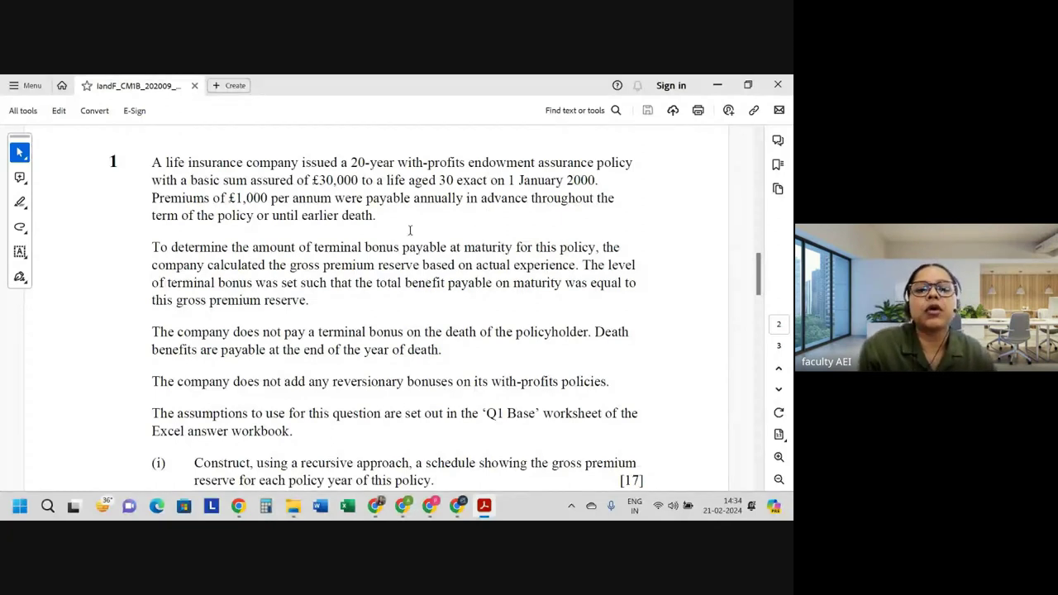
{"action": "left_click_drag", "start_coordinate": [312, 182], "coordinate": [406, 182]}
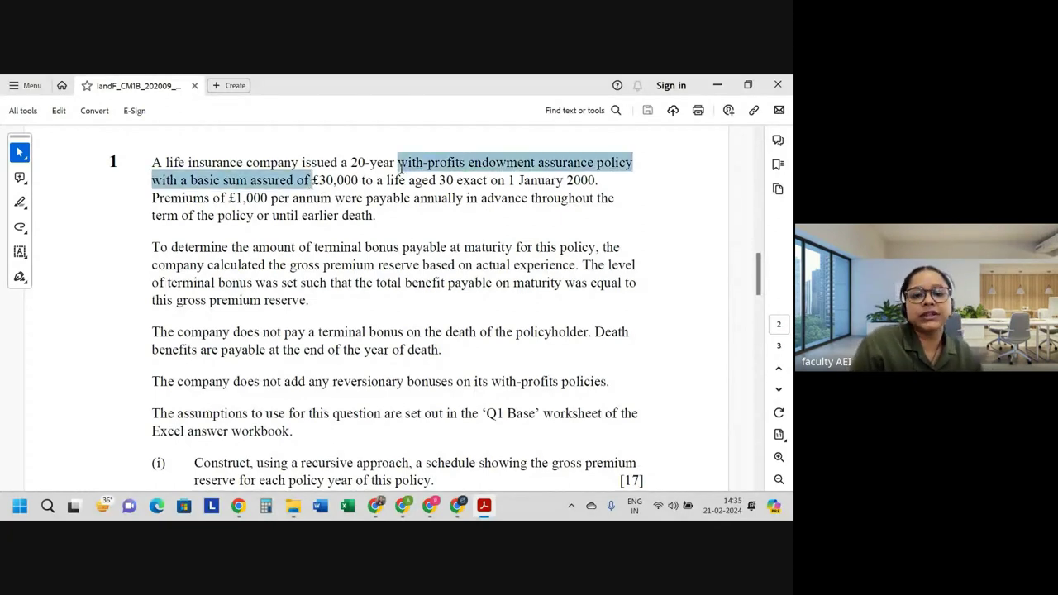
{"action": "left_click", "coordinate": [462, 177]}
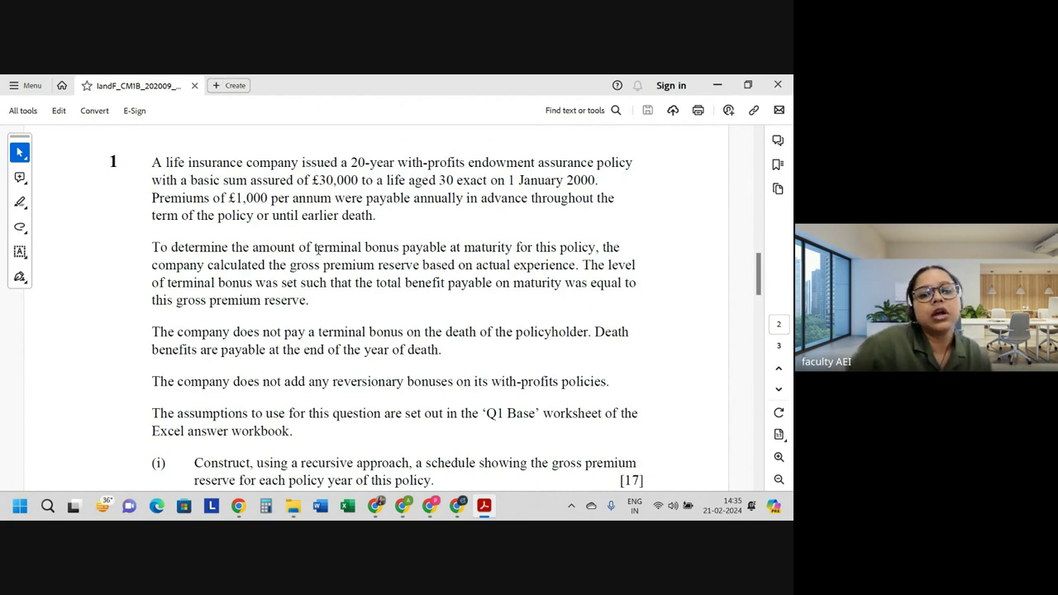
{"action": "mouse_move", "coordinate": [409, 181]}
{"action": "left_mouse_down"}
{"action": "mouse_move", "coordinate": [463, 198]}
{"action": "mouse_move", "coordinate": [463, 181]}
{"action": "mouse_move", "coordinate": [583, 184]}
{"action": "left_mouse_up"}
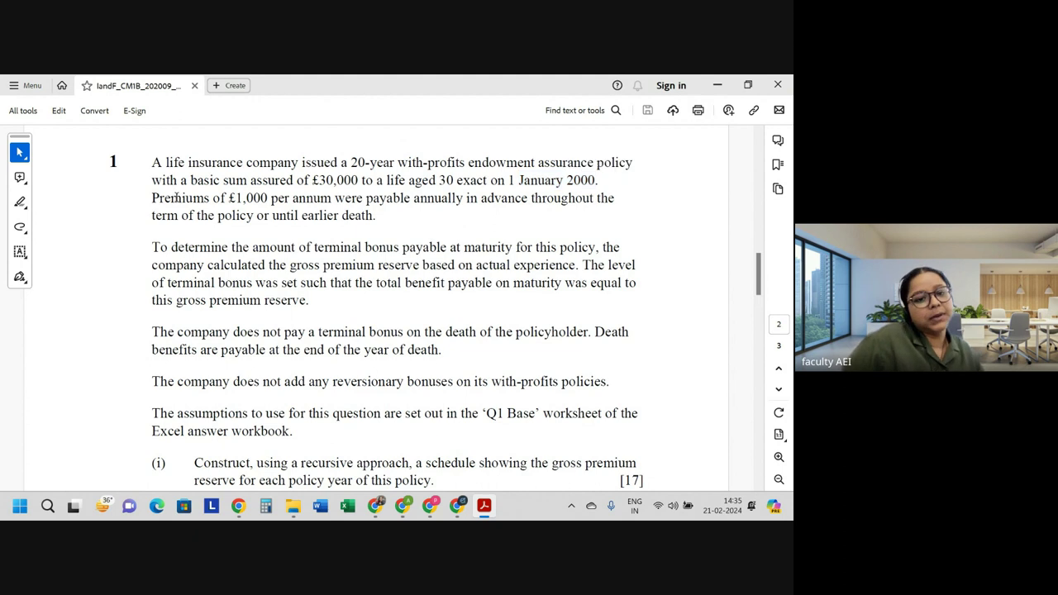
{"action": "left_click_drag", "start_coordinate": [151, 198], "coordinate": [527, 199]}
{"action": "left_click", "coordinate": [612, 198]}
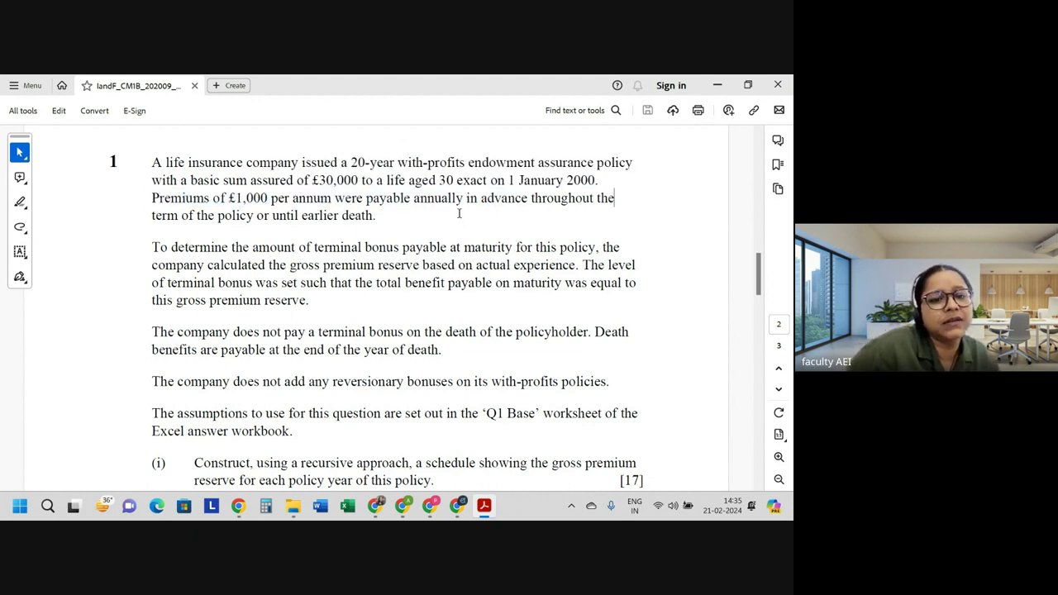
{"action": "left_click_drag", "start_coordinate": [196, 216], "coordinate": [374, 216]}
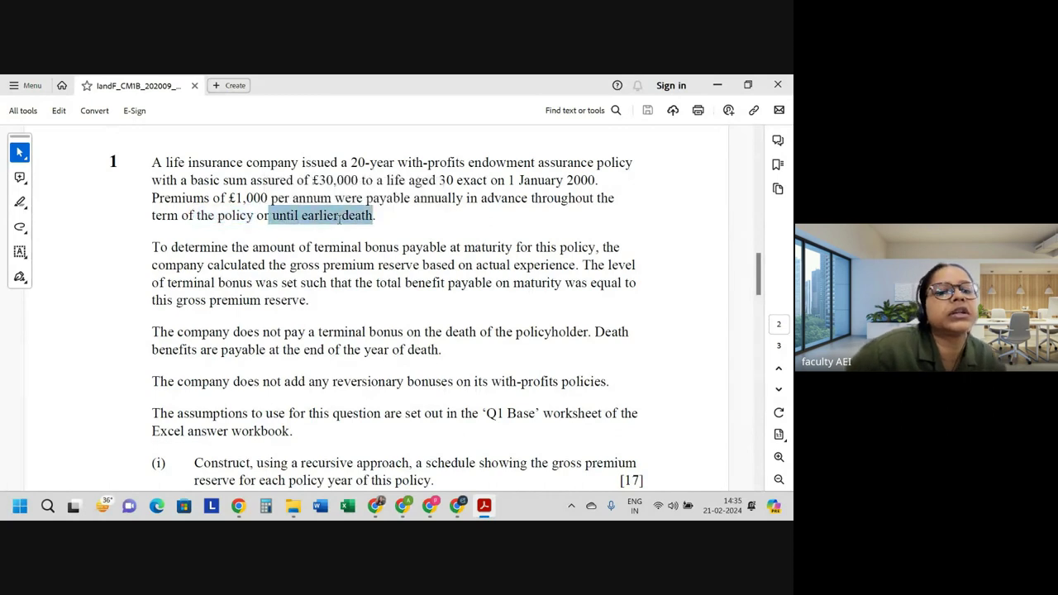
{"action": "left_click_drag", "start_coordinate": [246, 264], "coordinate": [399, 248]}
{"action": "left_click", "coordinate": [380, 247]}
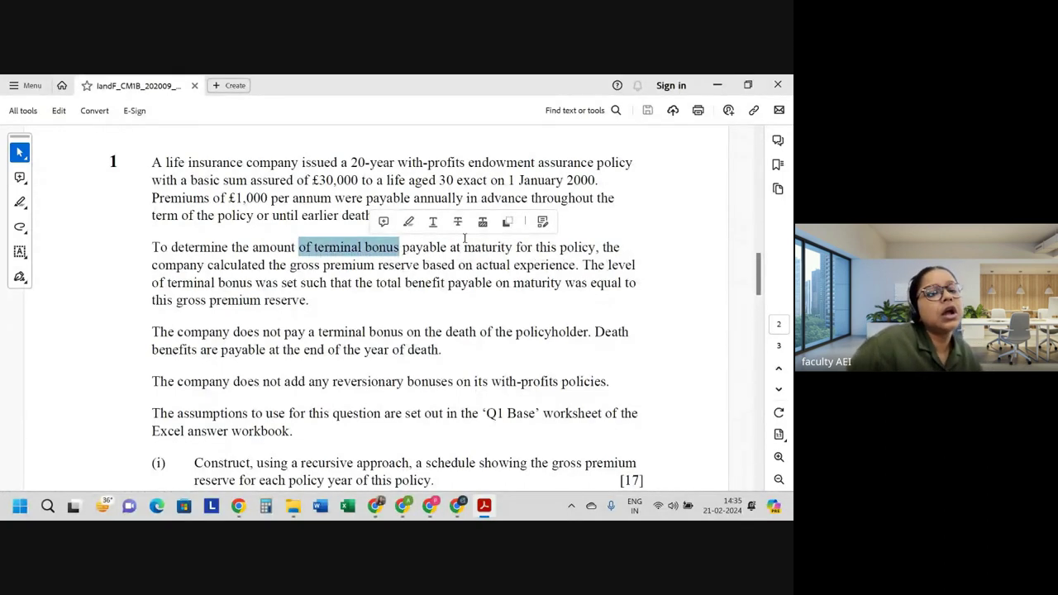
- Pick out the actual-experience reserve and 'total benefit payable on maturity' wording in Question 1
{"action": "left_click_drag", "start_coordinate": [328, 282], "coordinate": [400, 264]}
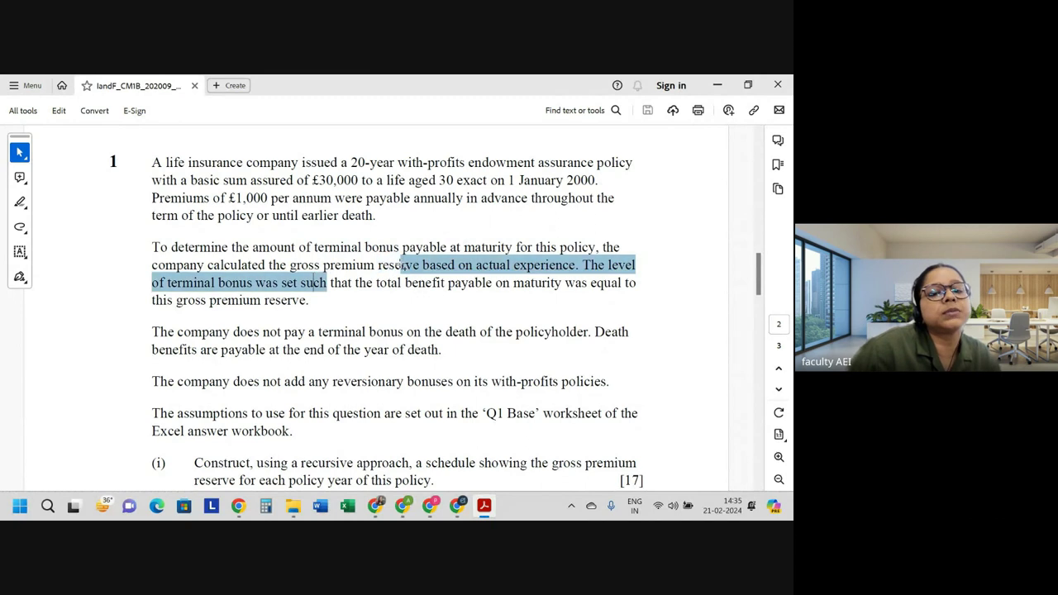
{"action": "left_click", "coordinate": [461, 276]}
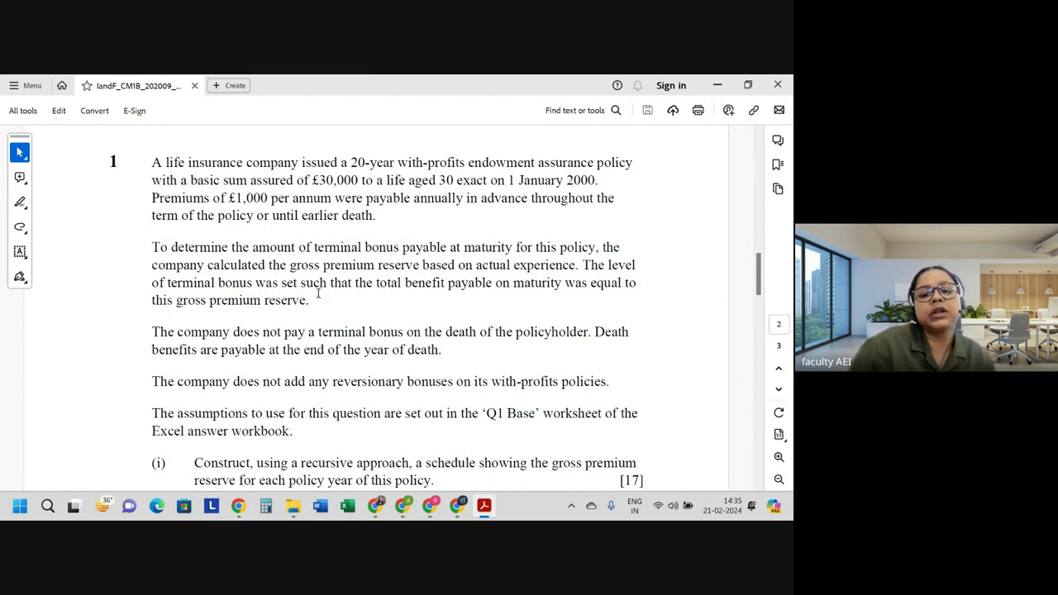
{"action": "left_click_drag", "start_coordinate": [376, 283], "coordinate": [562, 282]}
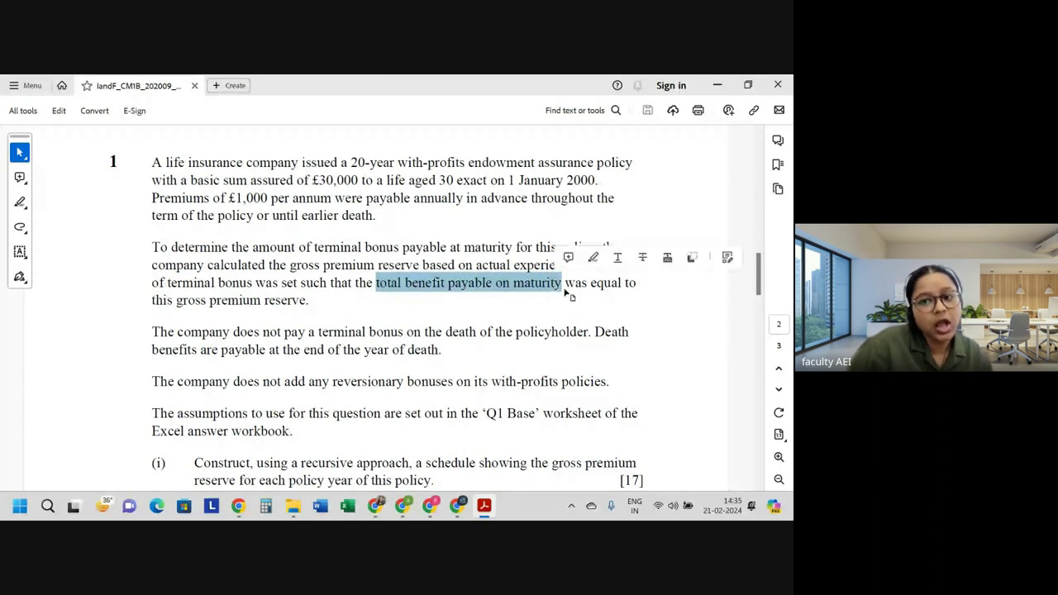
{"action": "left_click_drag", "start_coordinate": [165, 303], "coordinate": [285, 302]}
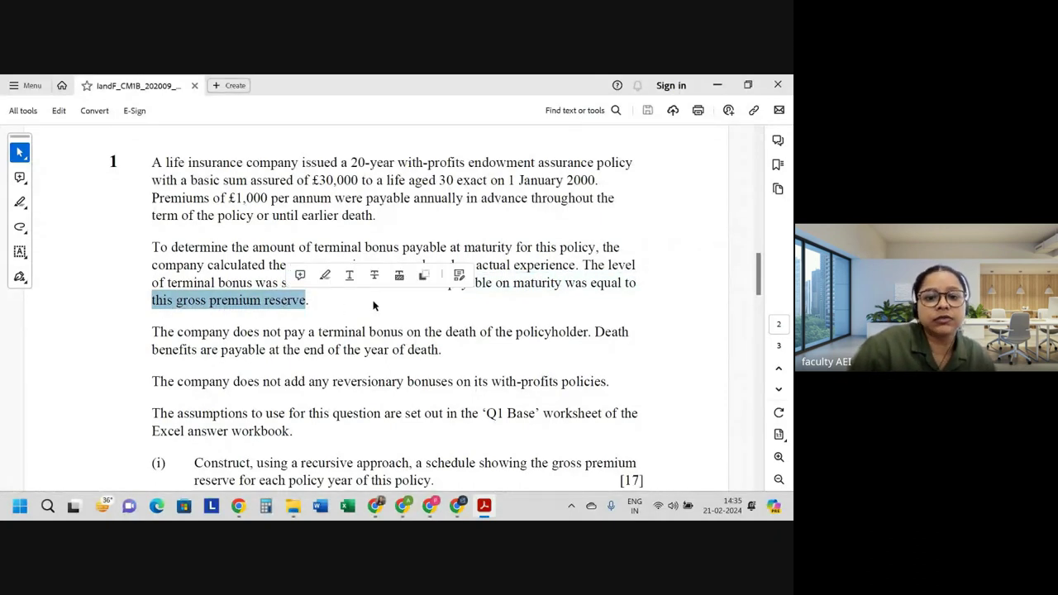
{"action": "left_click", "coordinate": [318, 285]}
- Pick out the gross premium reserve and no-terminal-bonus-on-death clauses, then select 'maturity for this policy'
{"action": "left_click_drag", "start_coordinate": [281, 282], "coordinate": [512, 282]}
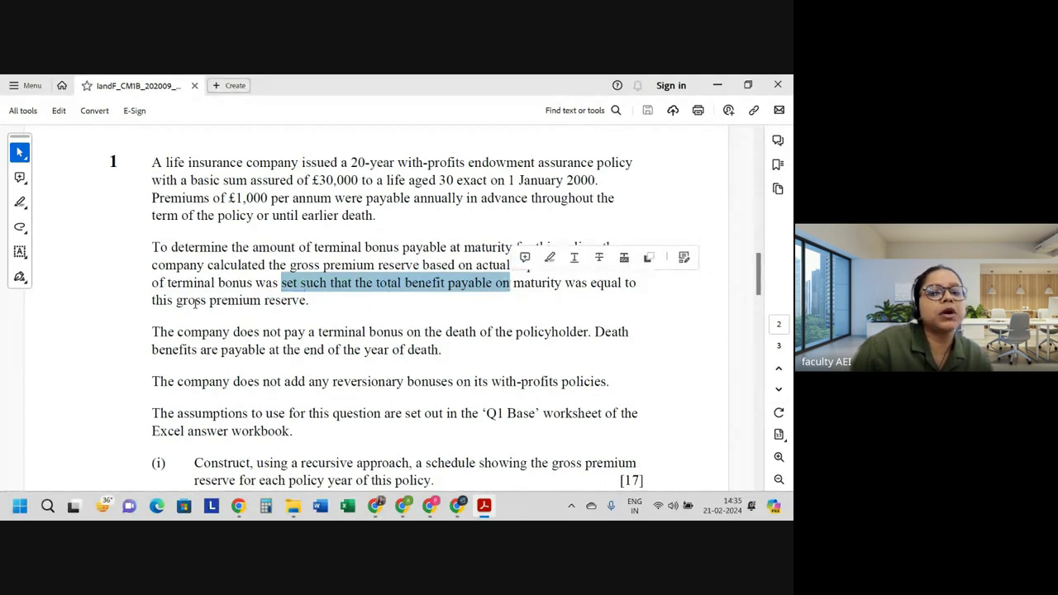
{"action": "left_click_drag", "start_coordinate": [196, 303], "coordinate": [283, 304]}
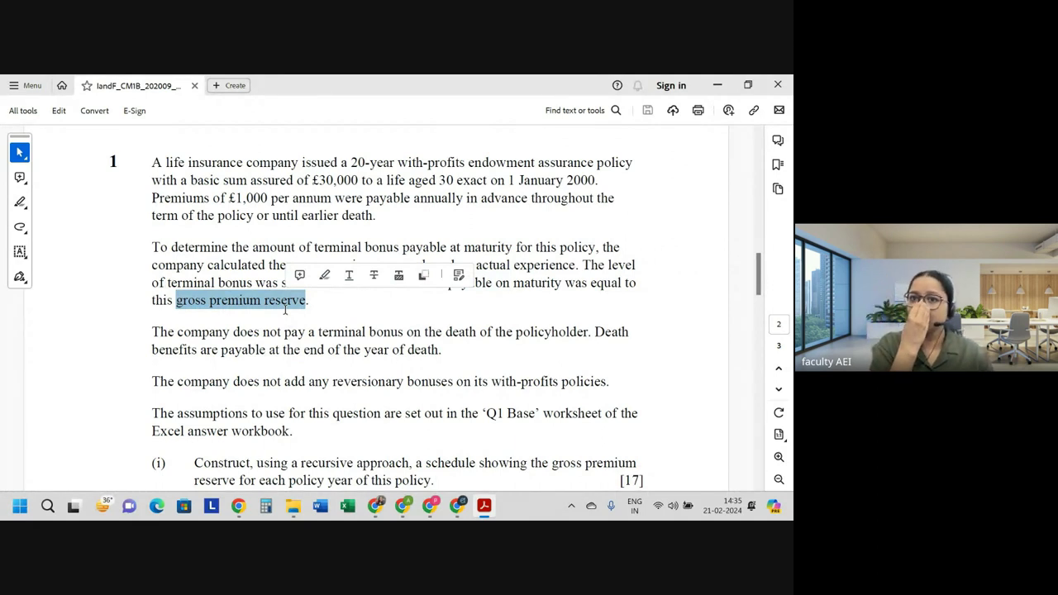
{"action": "left_click", "coordinate": [285, 332]}
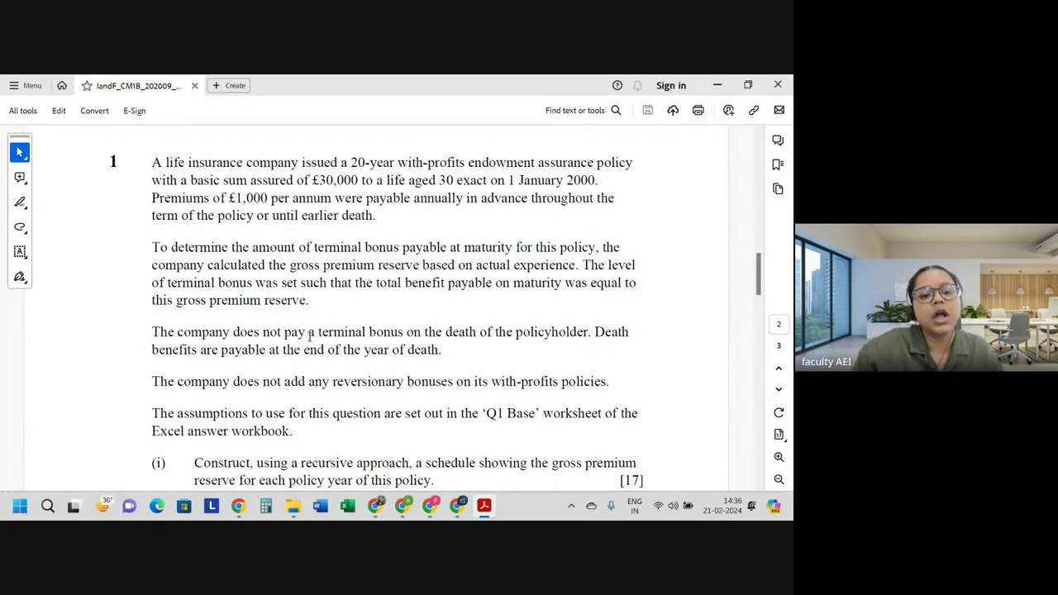
{"action": "left_click_drag", "start_coordinate": [235, 332], "coordinate": [533, 332]}
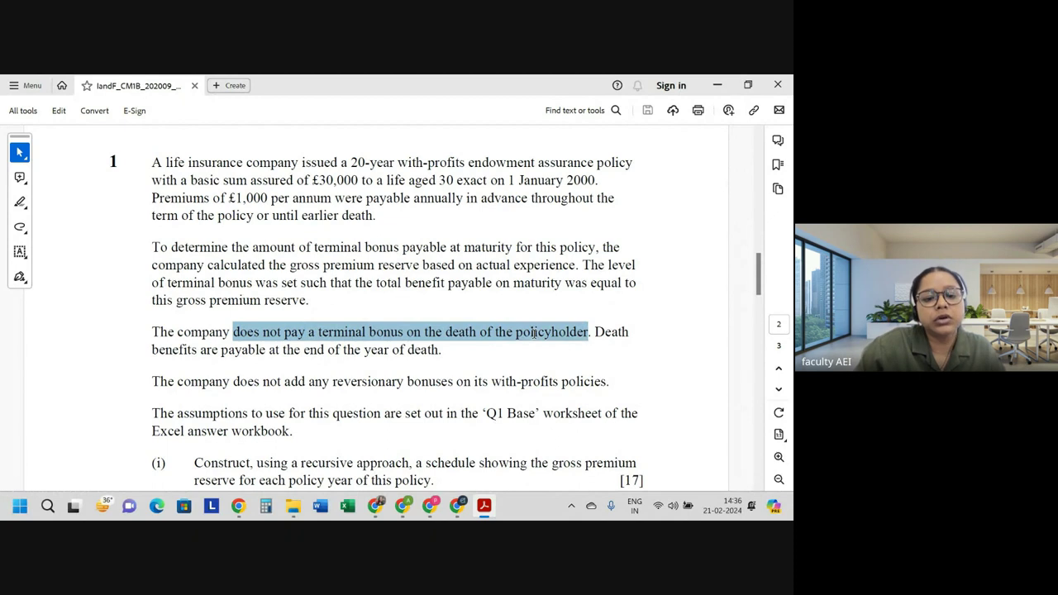
{"action": "left_click", "coordinate": [395, 368]}
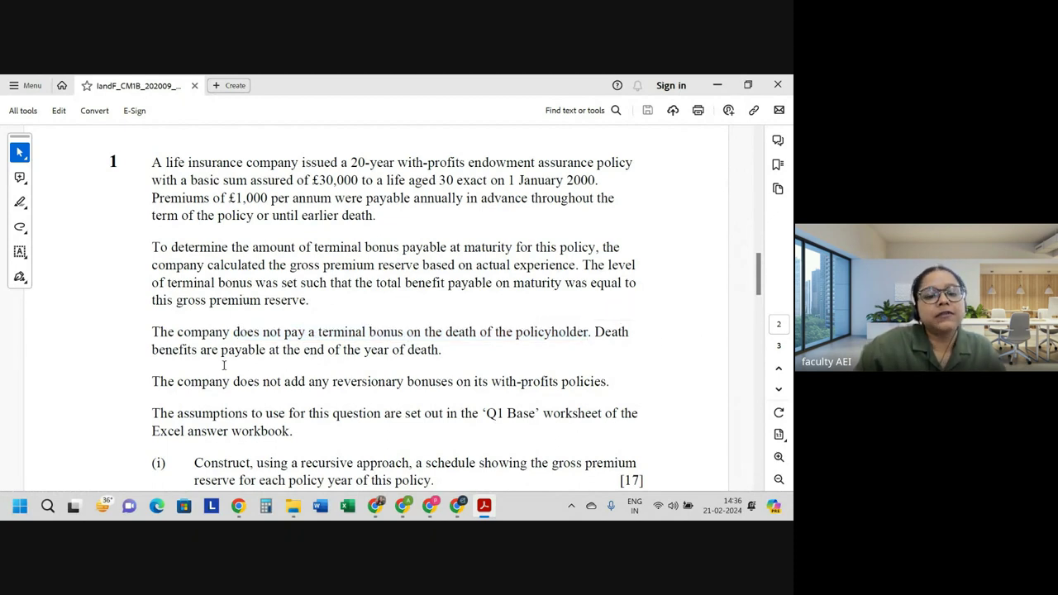
{"action": "scroll", "coordinate": [411, 350], "scroll_direction": "down", "scroll_amount": 1}
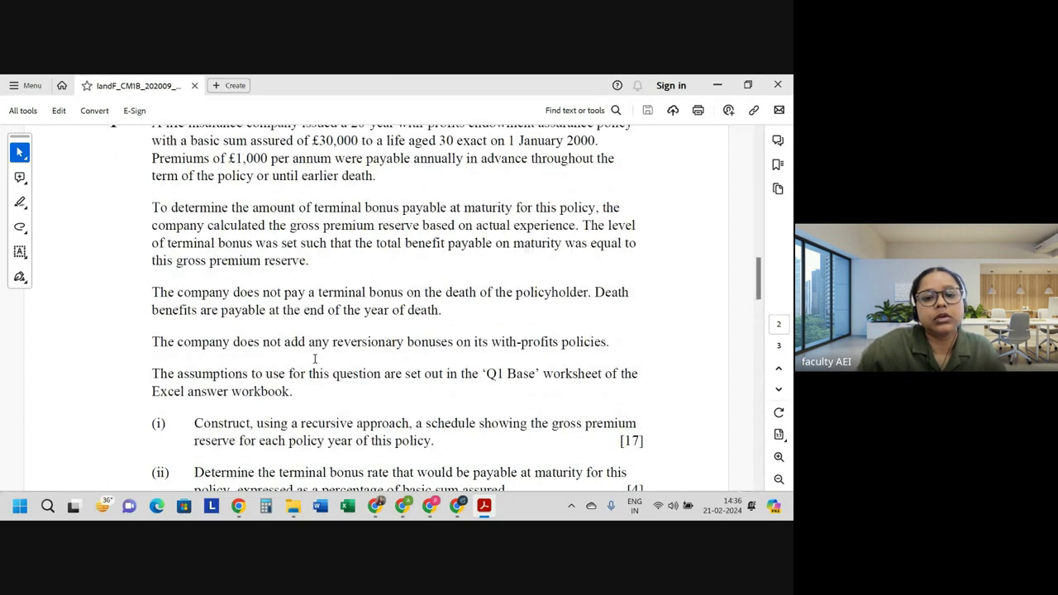
{"action": "left_click_drag", "start_coordinate": [461, 208], "coordinate": [561, 208]}
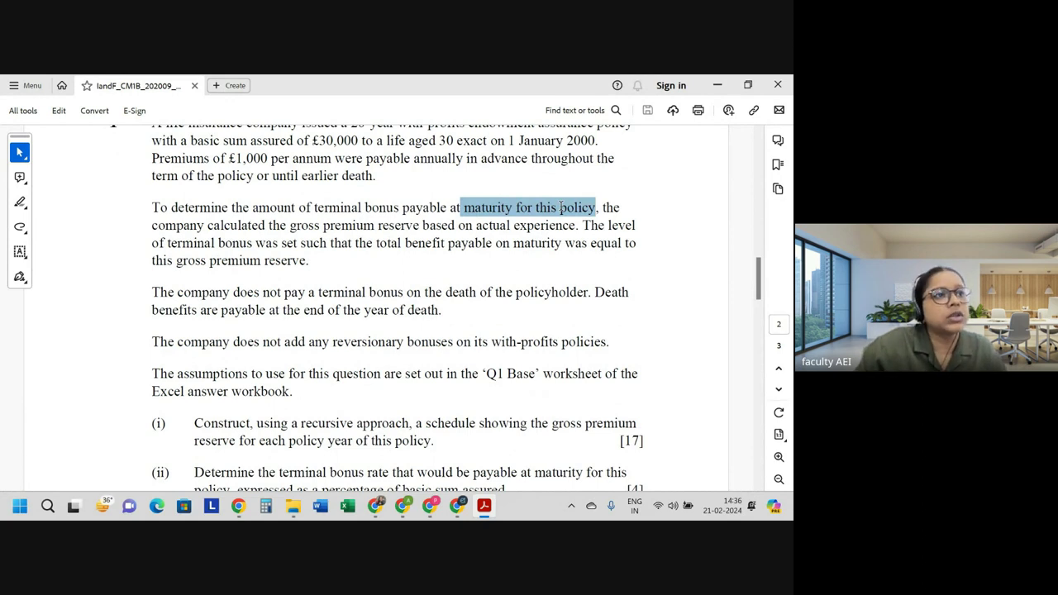
- Highlight 'maturity for this policy' in pink and select the death and reversionary bonus wording
{"action": "left_click", "coordinate": [598, 183]}
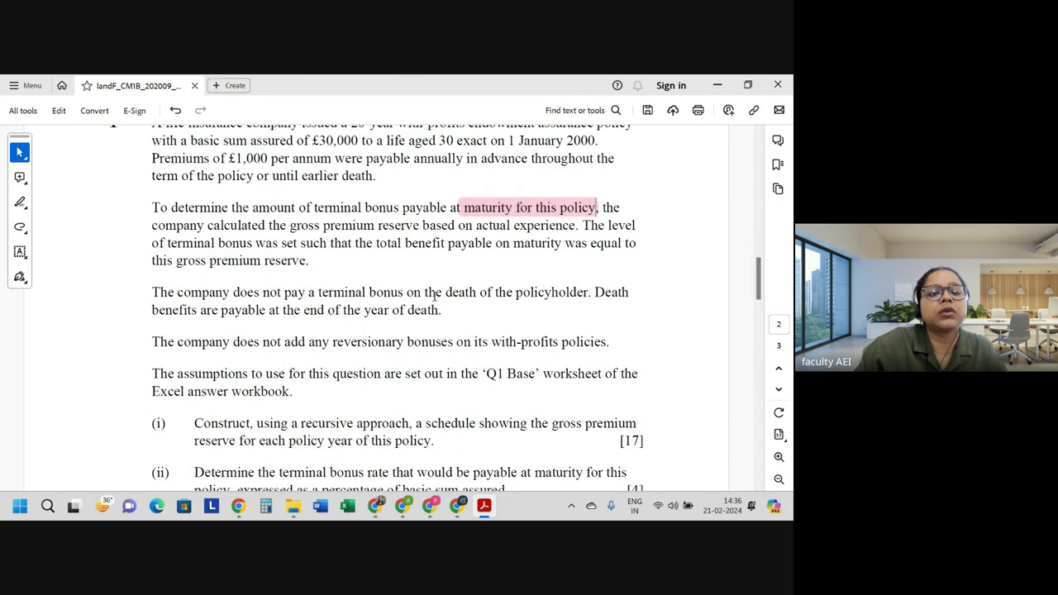
{"action": "mouse_move", "coordinate": [516, 291]}
{"action": "left_mouse_down"}
{"action": "mouse_move", "coordinate": [344, 310]}
{"action": "mouse_move", "coordinate": [516, 294]}
{"action": "left_mouse_up"}
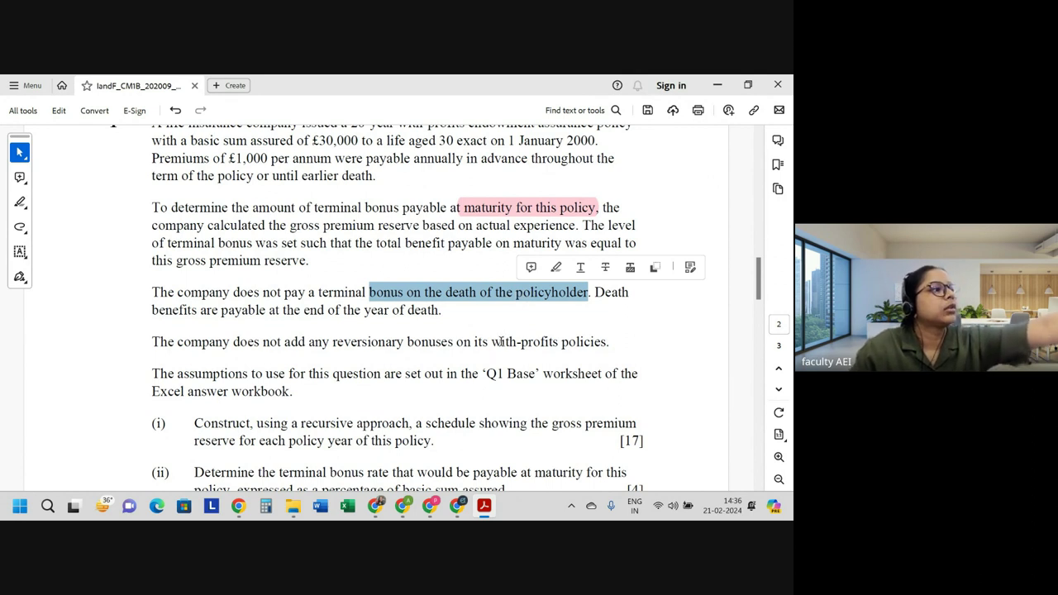
{"action": "scroll", "coordinate": [474, 361], "scroll_direction": "down", "scroll_amount": 1}
{"action": "left_click_drag", "start_coordinate": [177, 322], "coordinate": [557, 323]}
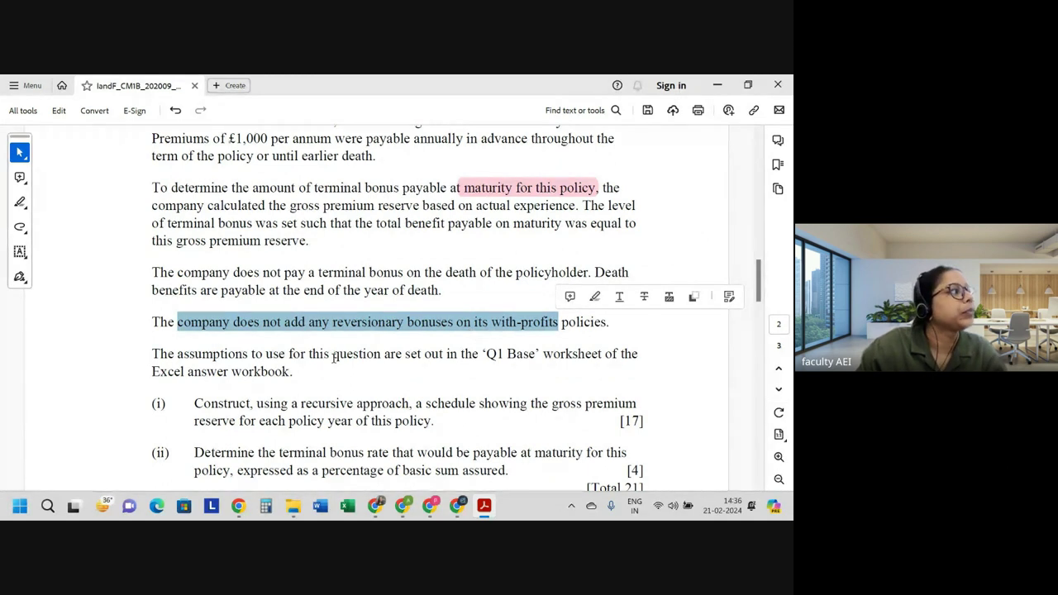
- Select the 'Q1 Base' reference and open the Sept 2020 CM1B Answer Sheet workbook
{"action": "scroll", "coordinate": [211, 359], "scroll_direction": "down", "scroll_amount": 1}
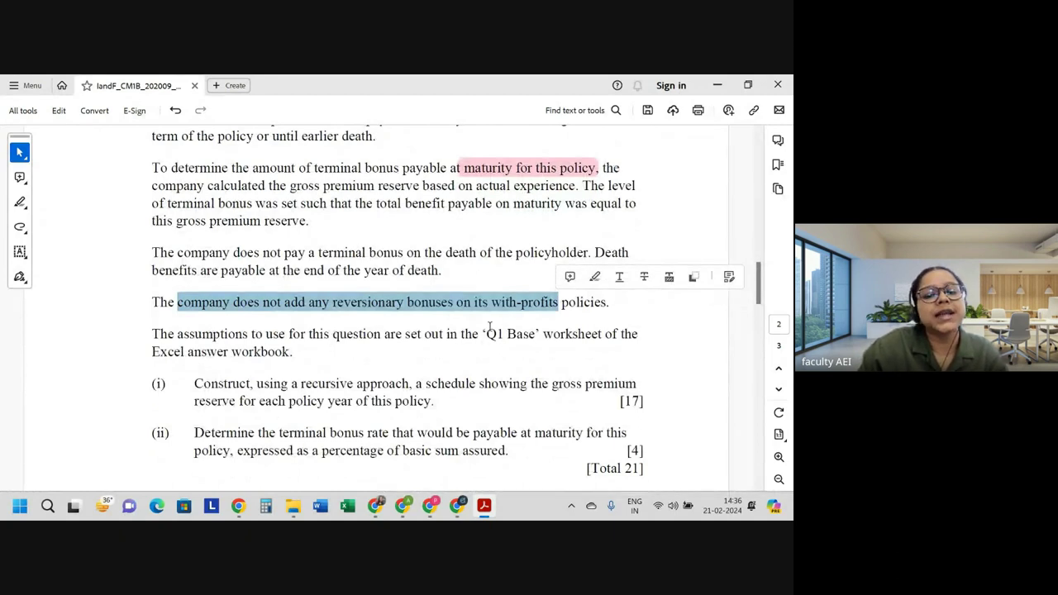
{"action": "left_click_drag", "start_coordinate": [483, 334], "coordinate": [536, 335]}
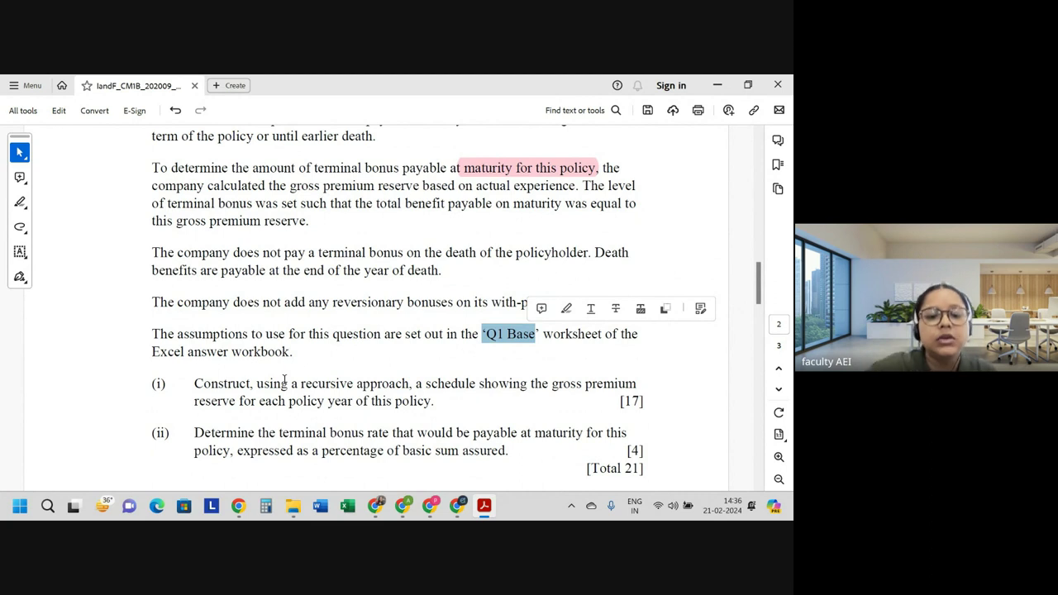
{"action": "left_click", "coordinate": [293, 506]}
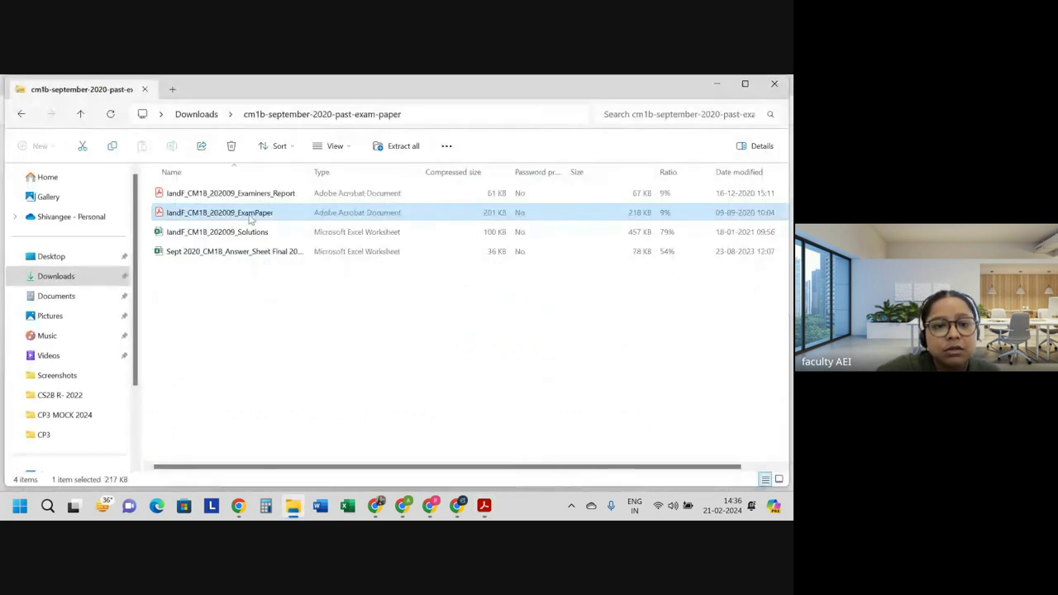
{"action": "double_click", "coordinate": [252, 250]}
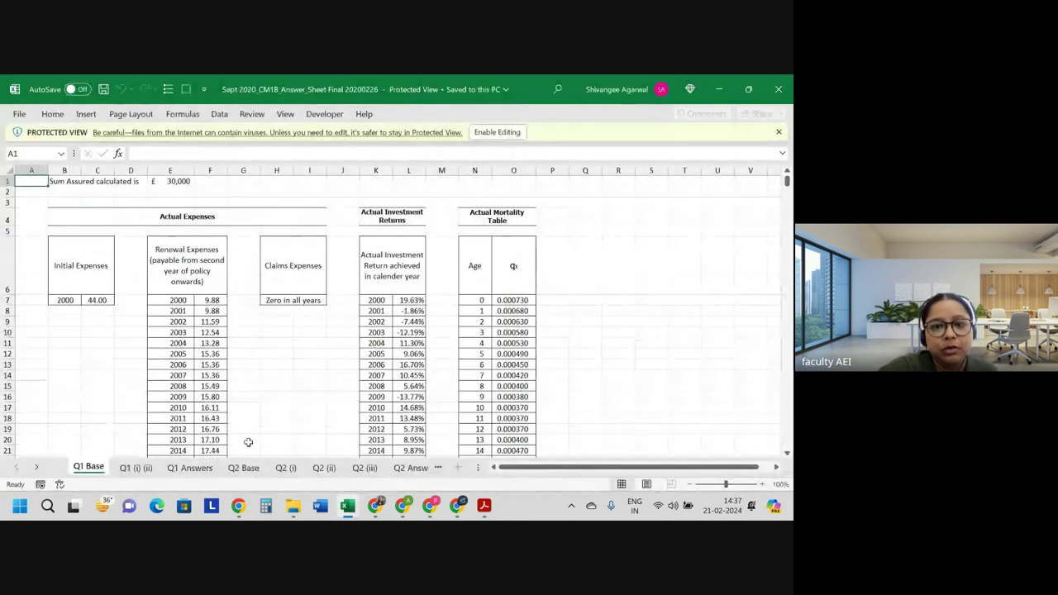
- Enable editing and pick out the 2000 initial expense of 44.00 and the Renewal Expenses heading
{"action": "left_click", "coordinate": [497, 132]}
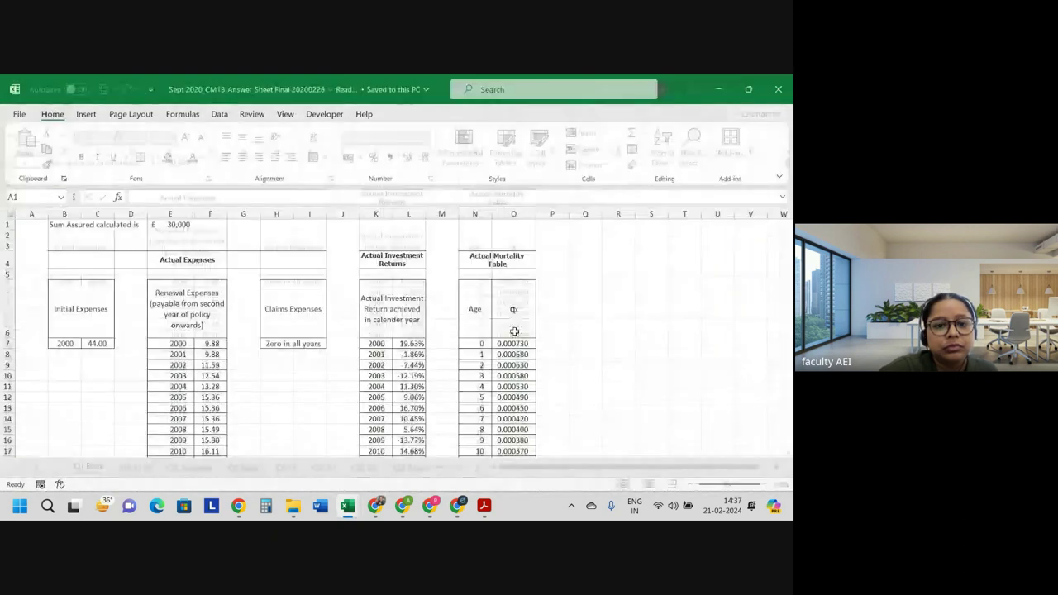
{"action": "left_click", "coordinate": [77, 342]}
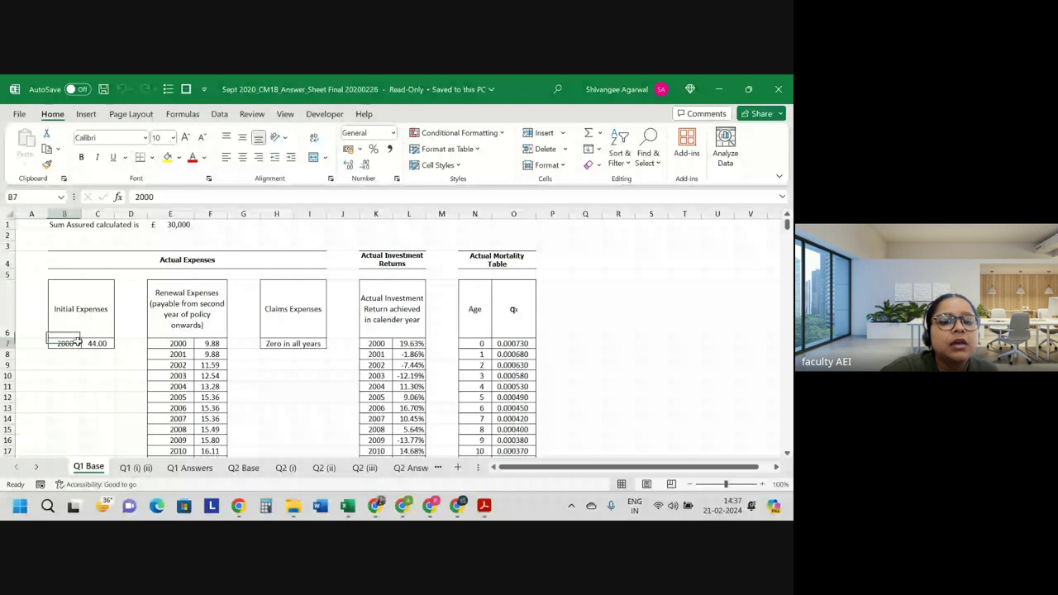
{"action": "left_click_drag", "start_coordinate": [77, 341], "coordinate": [99, 344]}
{"action": "left_click", "coordinate": [187, 310]}
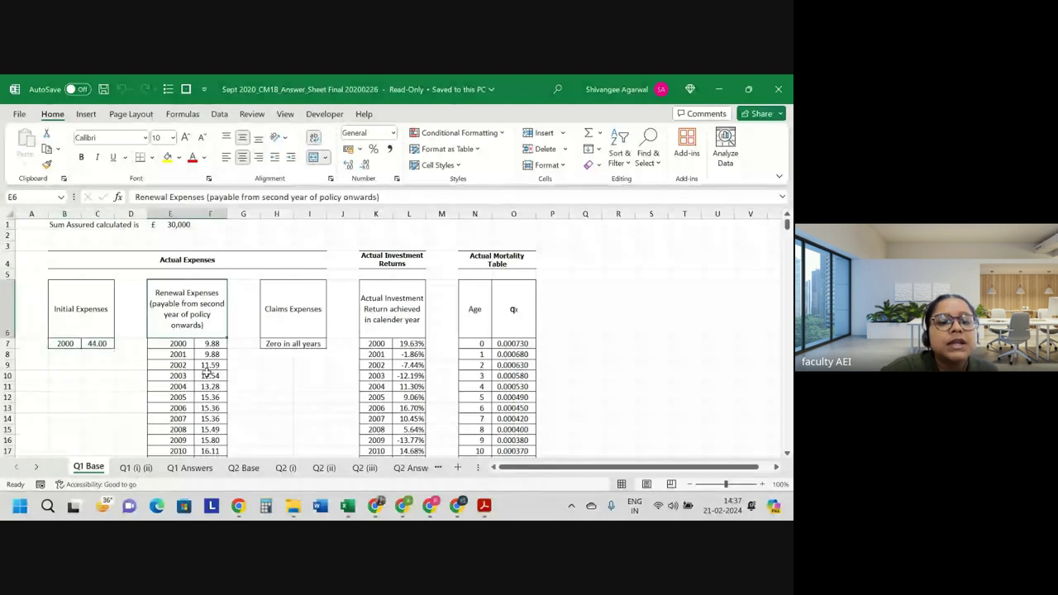
{"action": "scroll", "coordinate": [207, 370], "scroll_direction": "down", "scroll_amount": 2}
{"action": "scroll", "coordinate": [207, 370], "scroll_direction": "down", "scroll_amount": 2}
{"action": "scroll", "coordinate": [207, 371], "scroll_direction": "up", "scroll_amount": 2}
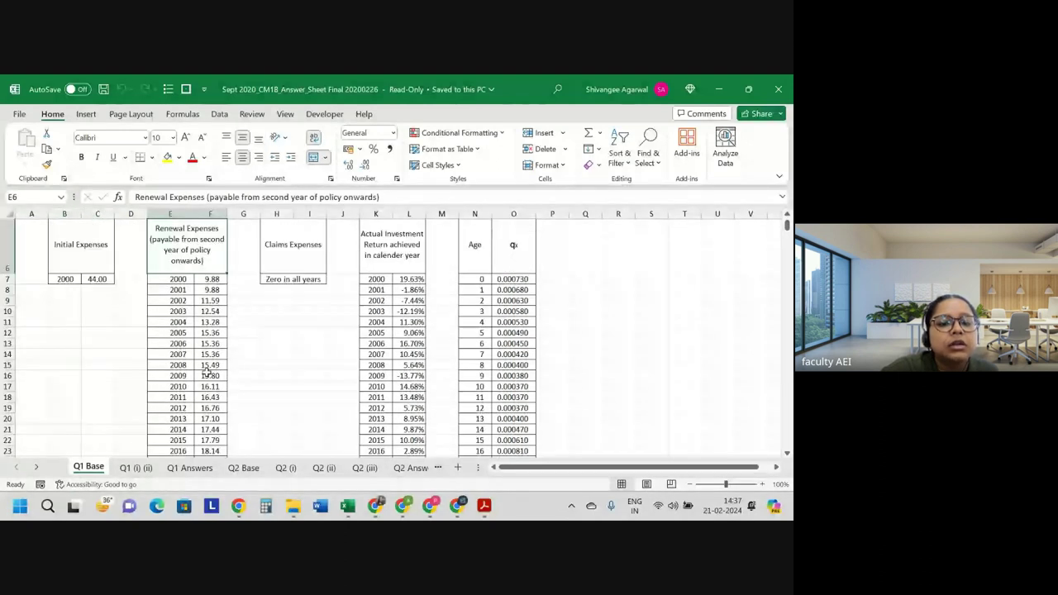
{"action": "scroll", "coordinate": [207, 373], "scroll_direction": "up", "scroll_amount": 2}
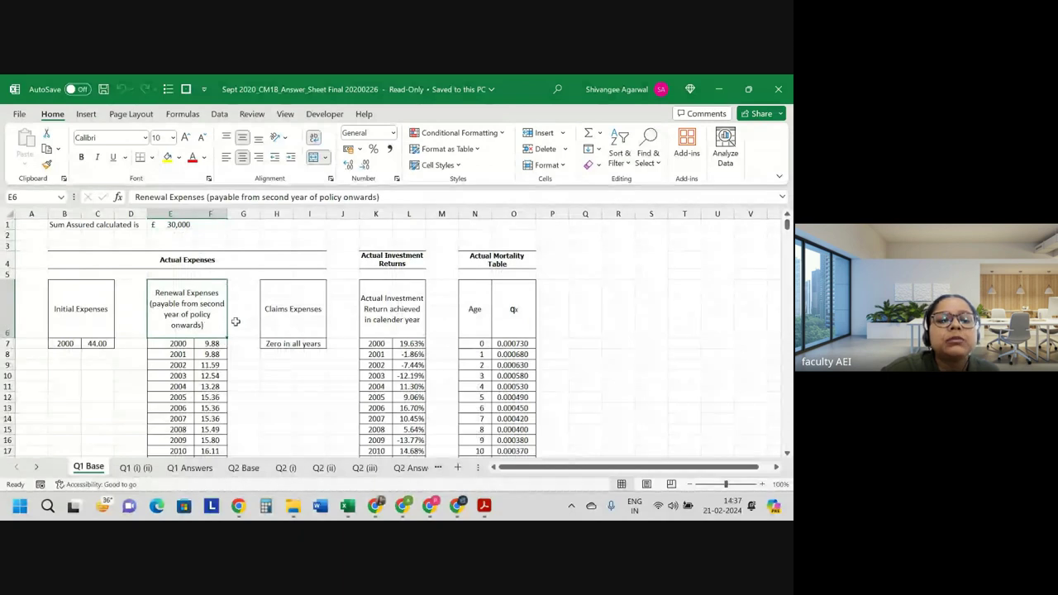
- Select the 9.88 renewal expense, zero claims expenses, 2000–2007 investment returns and qx for ages 0–7
{"action": "left_click", "coordinate": [202, 343]}
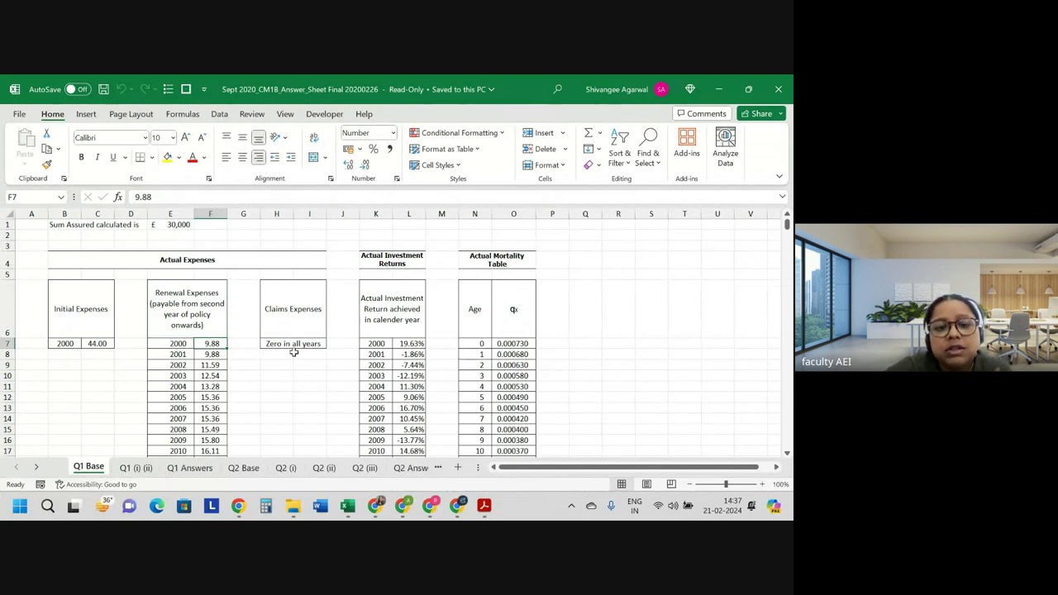
{"action": "left_click", "coordinate": [293, 344]}
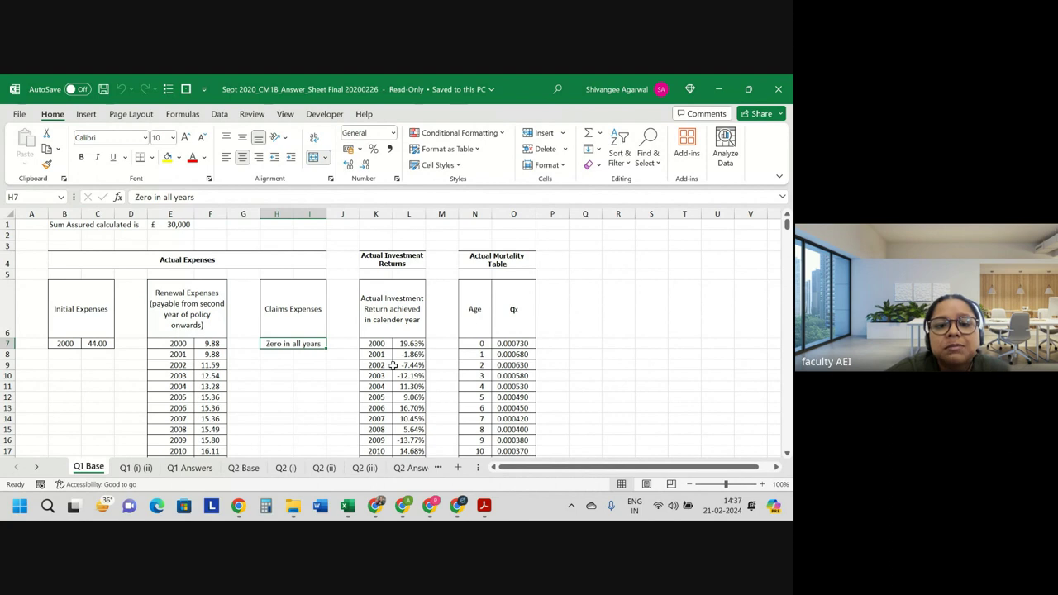
{"action": "left_click_drag", "start_coordinate": [424, 331], "coordinate": [415, 420]}
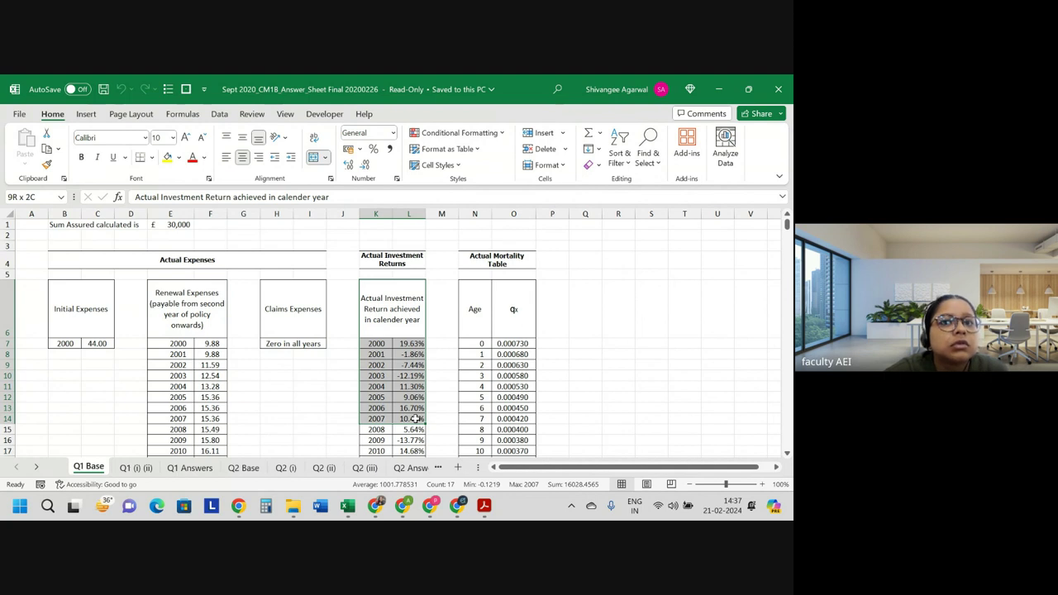
{"action": "left_click_drag", "start_coordinate": [413, 419], "coordinate": [413, 420]}
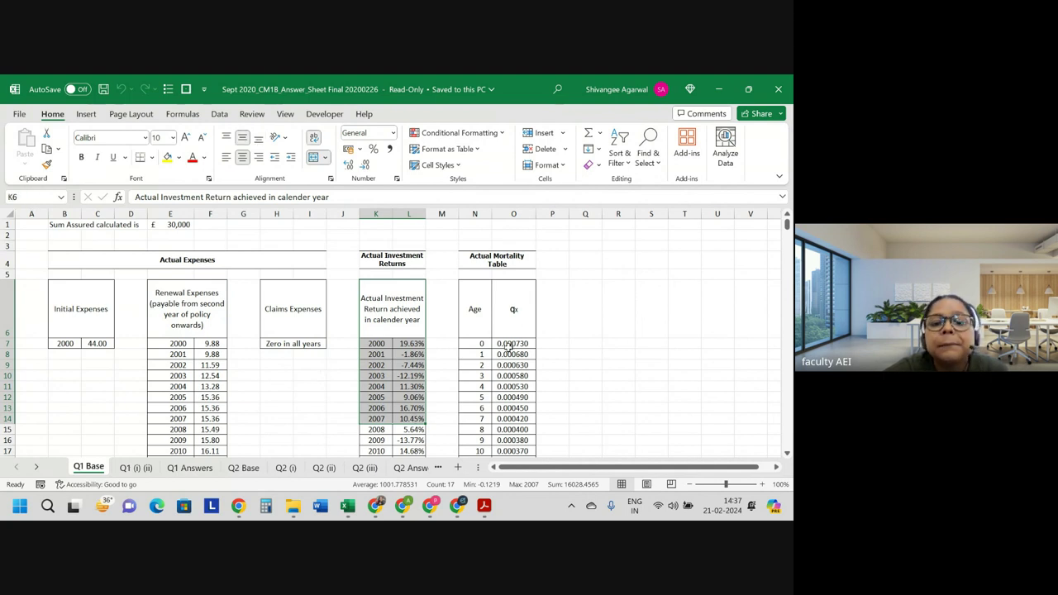
{"action": "left_click_drag", "start_coordinate": [510, 347], "coordinate": [498, 420]}
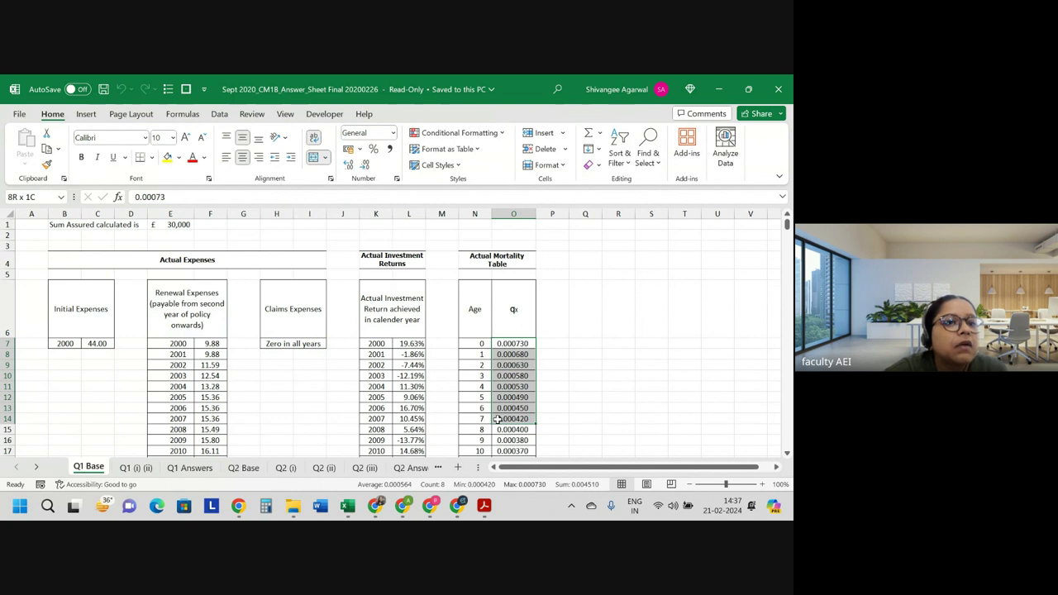
- Return to the exam PDF and select the wording of part (i)
{"action": "key", "text": "alt+Tab"}
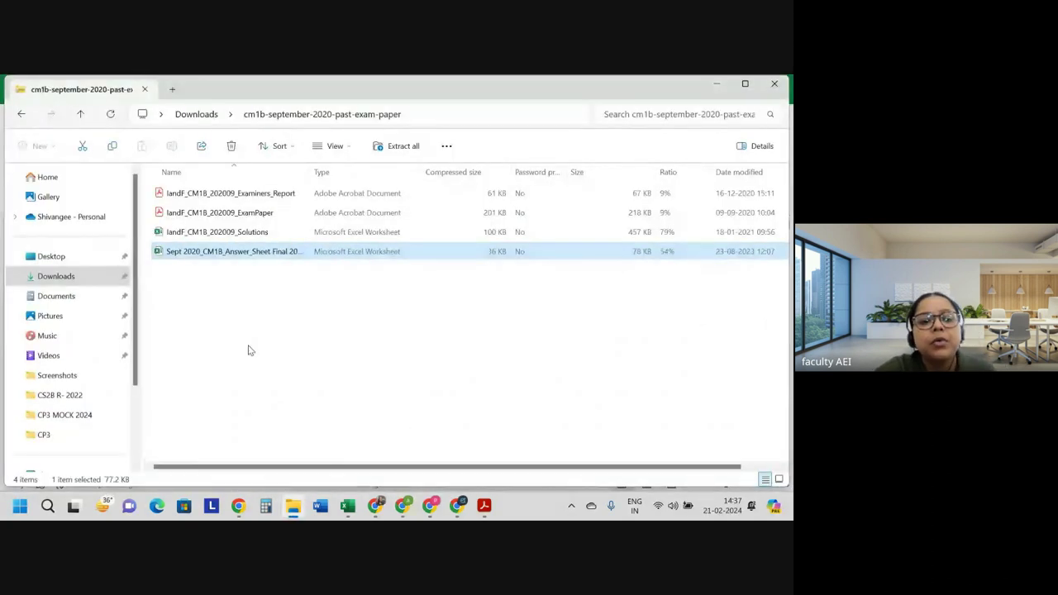
{"action": "key", "text": "alt+Tab"}
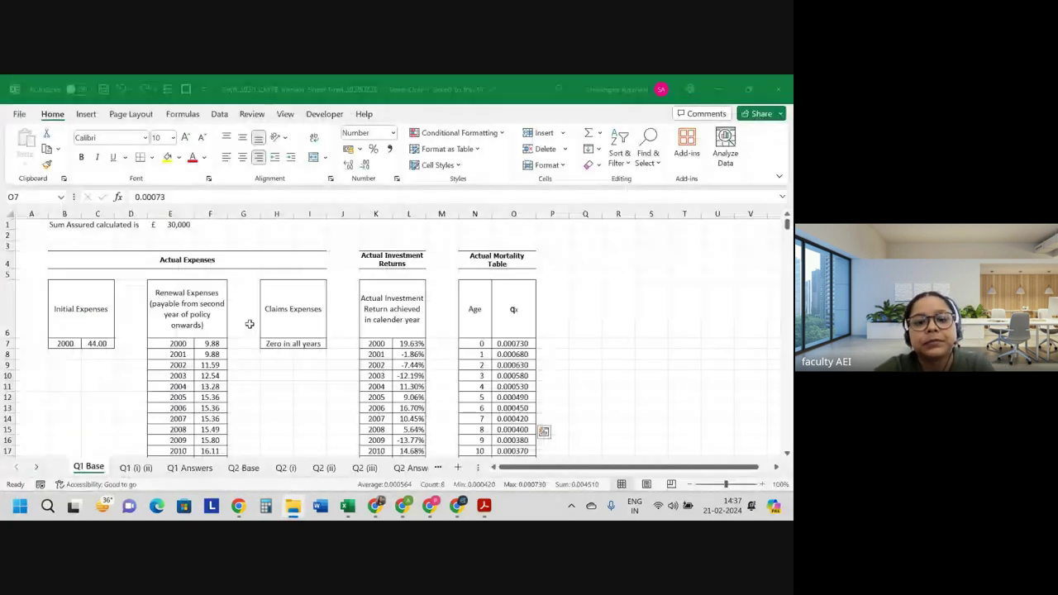
{"action": "key", "text": "alt+Tab"}
{"action": "scroll", "coordinate": [248, 324], "scroll_direction": "down", "scroll_amount": 1}
{"action": "scroll", "coordinate": [252, 345], "scroll_direction": "down", "scroll_amount": 1}
{"action": "left_click_drag", "start_coordinate": [255, 344], "coordinate": [413, 342]}
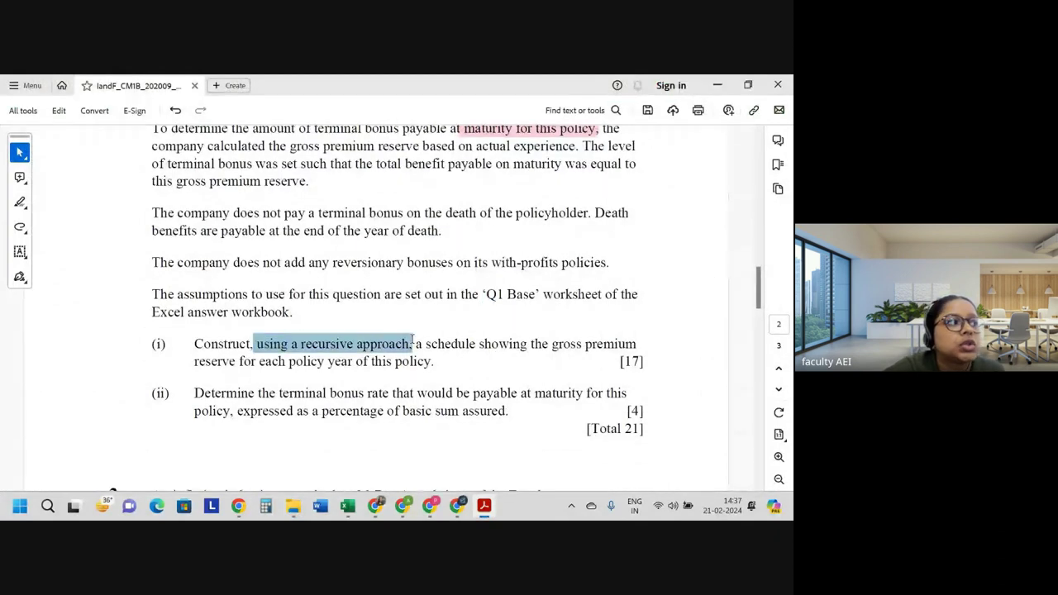
- Select the schedule and 'reserve for each policy year' wording in part (i), then switch to Google Meet
{"action": "left_click_drag", "start_coordinate": [479, 344], "coordinate": [637, 345]}
{"action": "mouse_move", "coordinate": [195, 361]}
{"action": "left_mouse_down"}
{"action": "mouse_move", "coordinate": [329, 372]}
{"action": "mouse_move", "coordinate": [427, 364]}
{"action": "left_mouse_up"}
{"action": "left_click", "coordinate": [406, 379]}
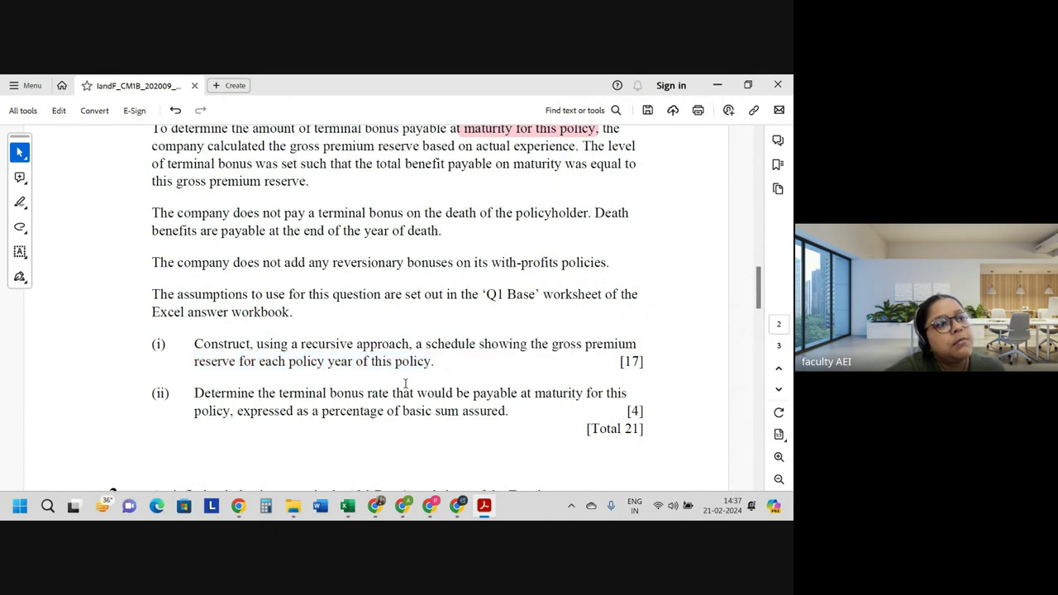
{"action": "mouse_move", "coordinate": [457, 506]}
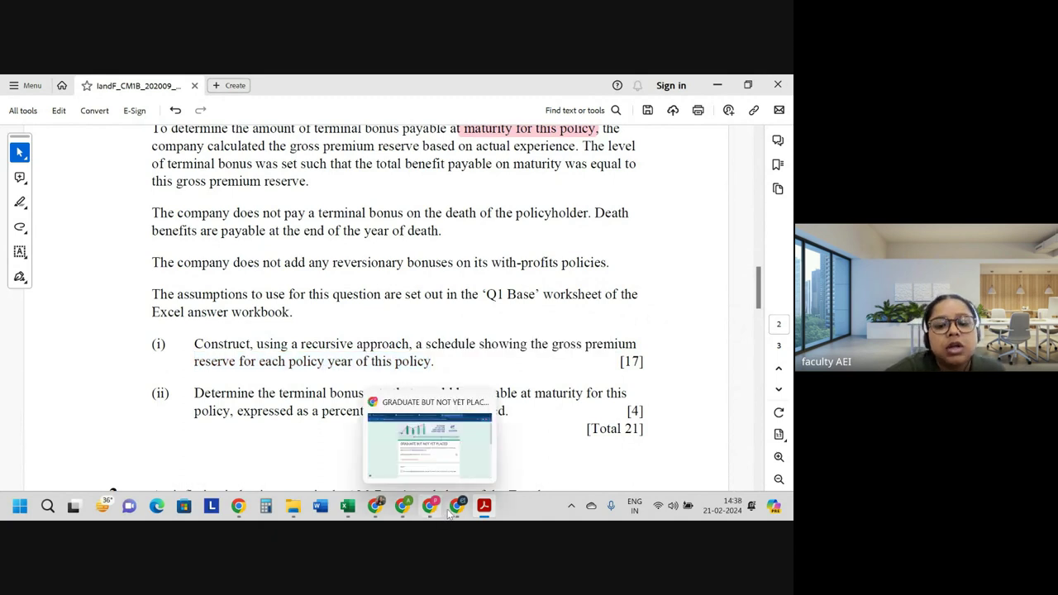
{"action": "left_click", "coordinate": [418, 462]}
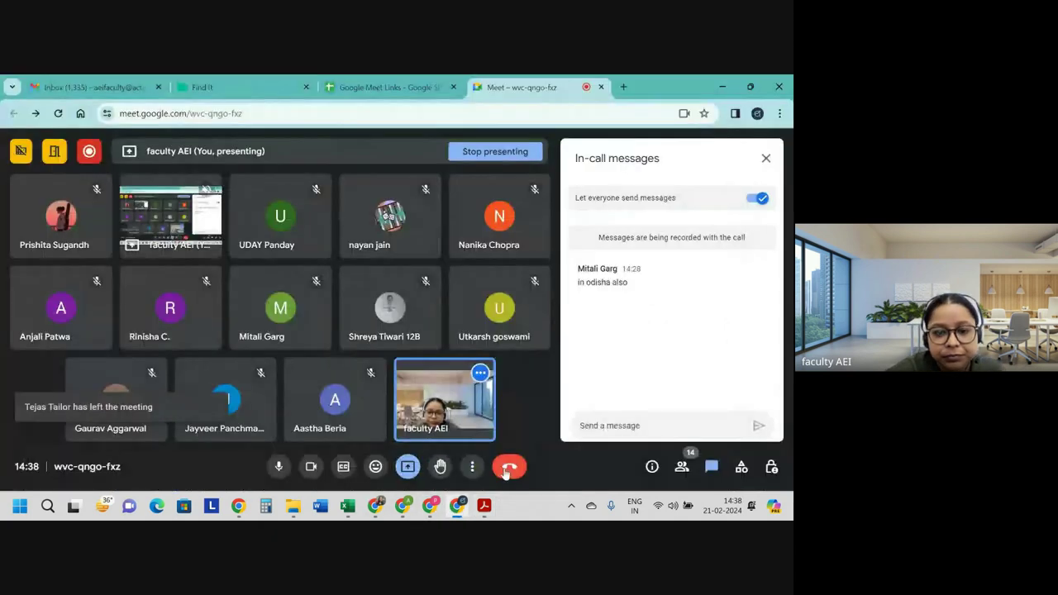
- Open the options menu for your current presentation in Meet
{"action": "left_click", "coordinate": [406, 468]}
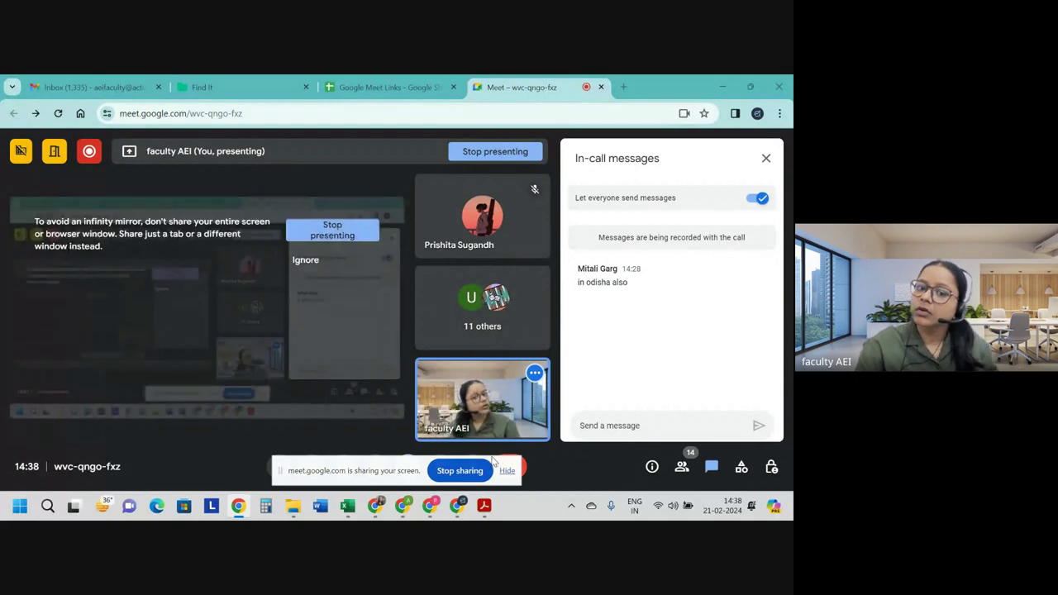
{"action": "mouse_move", "coordinate": [207, 308]}
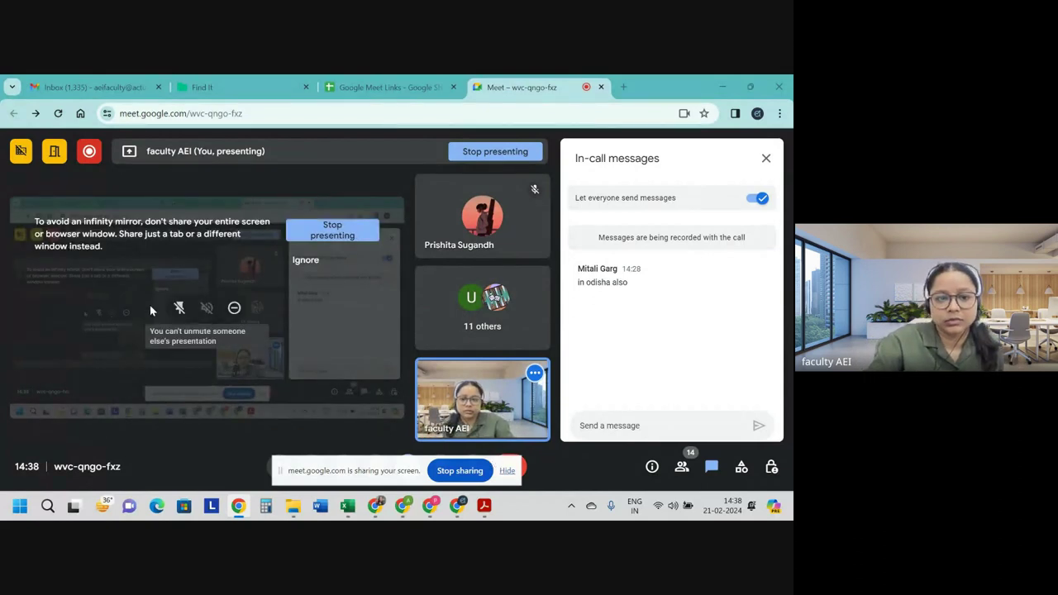
- Switch Meet back to a grid of all participants and bring the exam PDF forward
{"action": "left_click", "coordinate": [189, 317]}
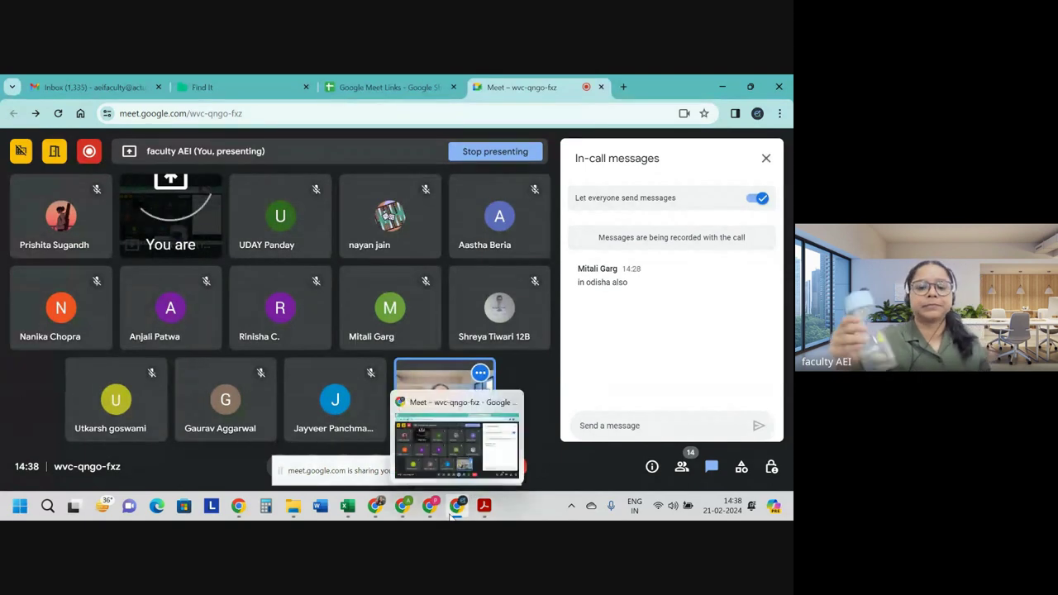
{"action": "mouse_move", "coordinate": [458, 506]}
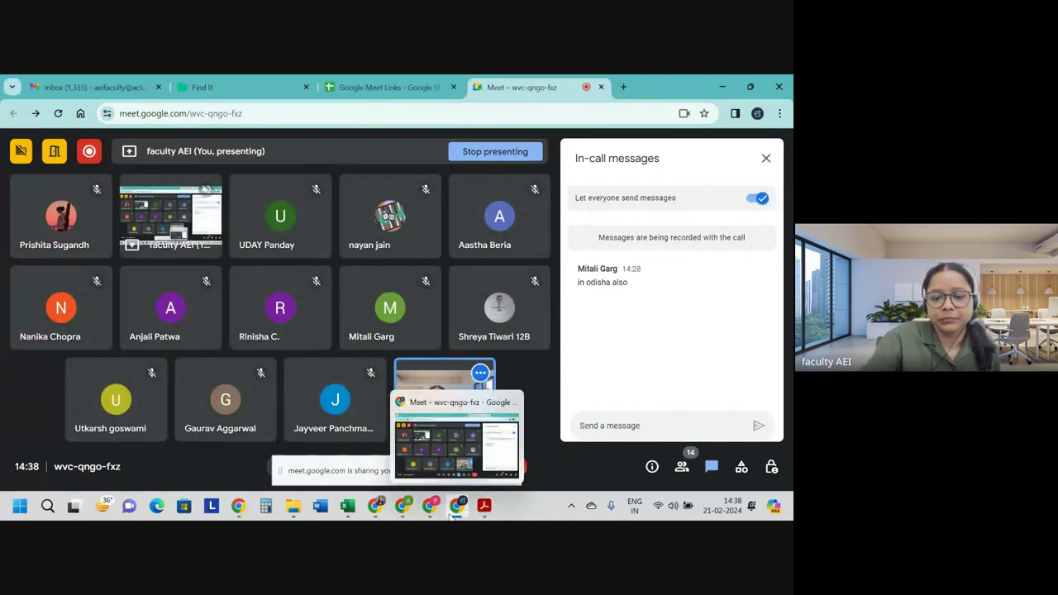
{"action": "left_click", "coordinate": [485, 505]}
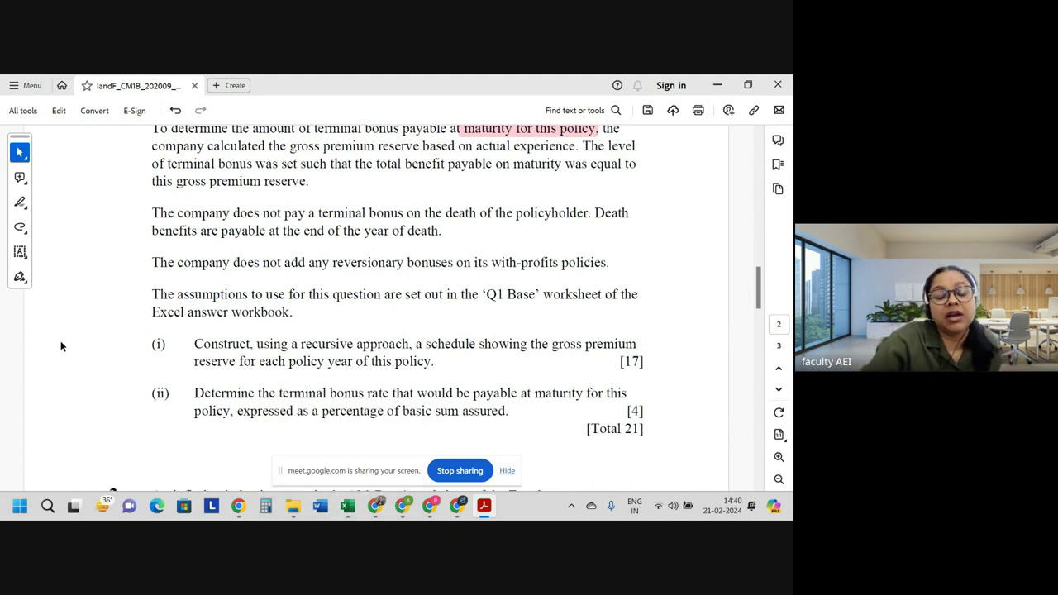
- Show the Excel Q1 Base sheet with the qx selection cleared and the sharing notice bar hidden
{"action": "left_click", "coordinate": [348, 508]}
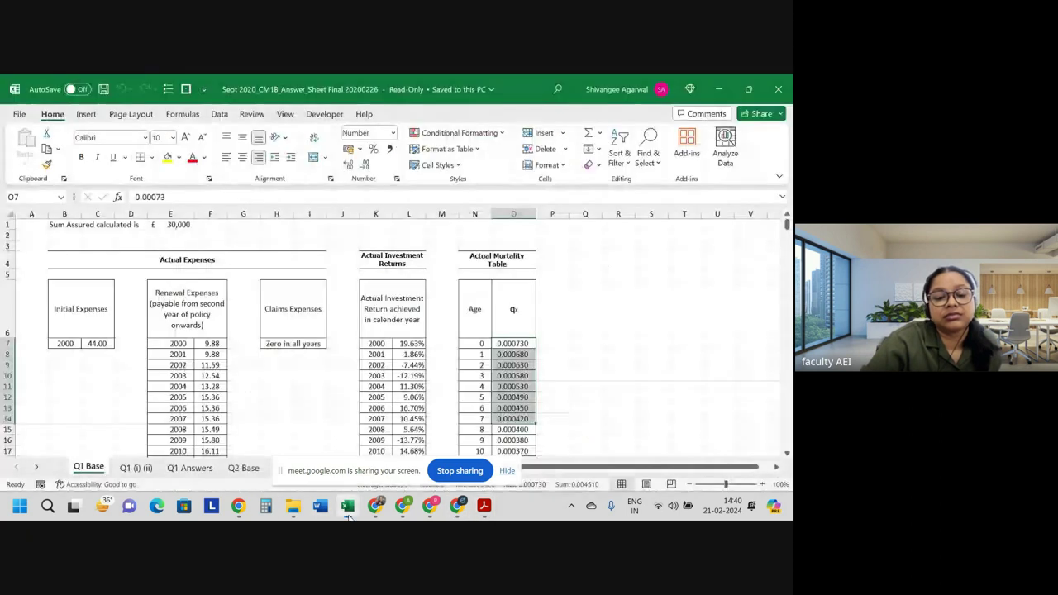
{"action": "left_click", "coordinate": [299, 366]}
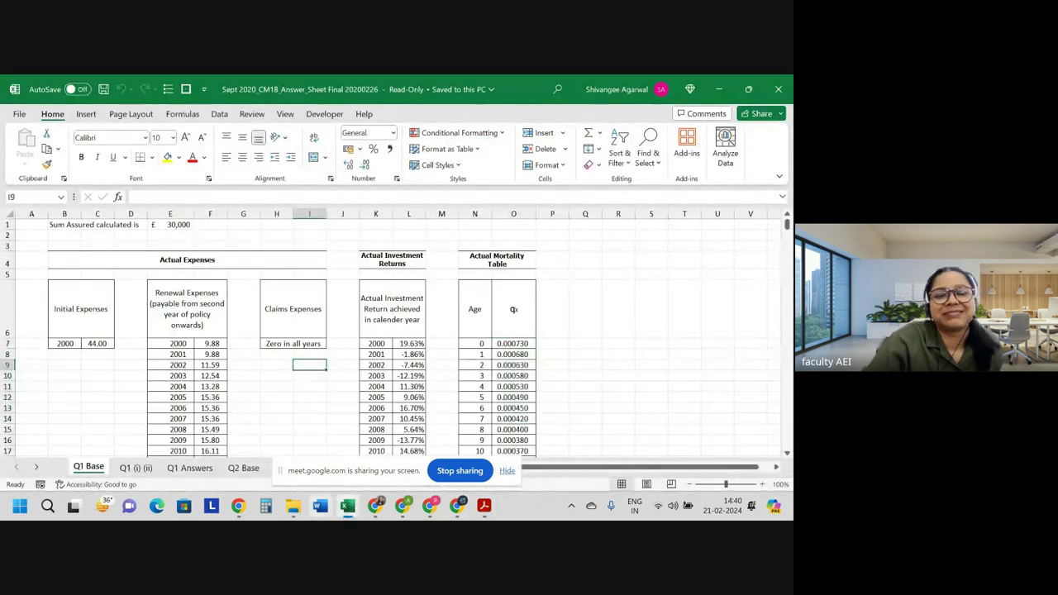
{"action": "left_click", "coordinate": [504, 472]}
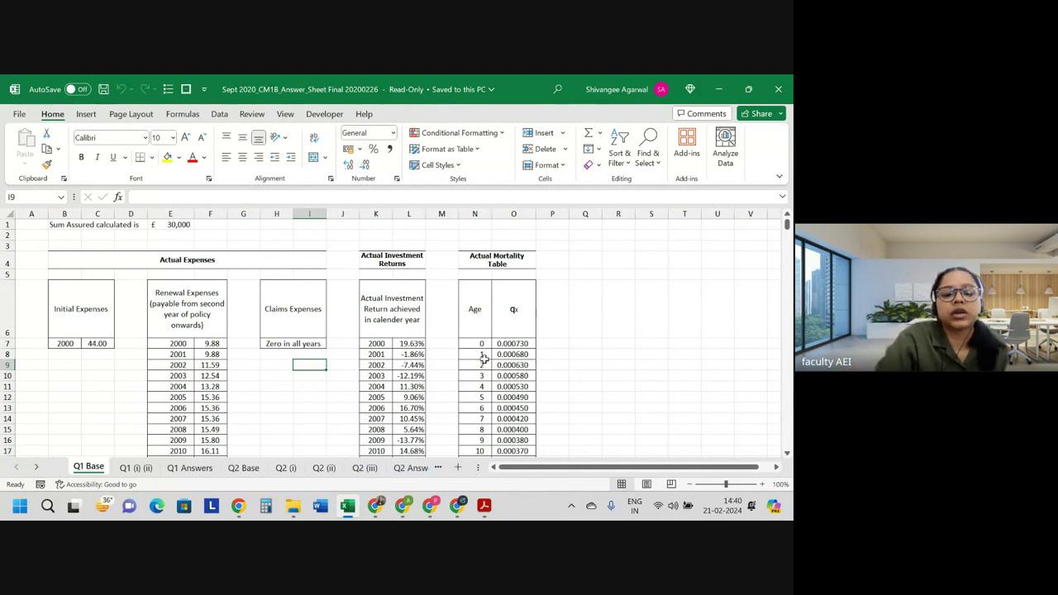
{"action": "left_click", "coordinate": [456, 506]}
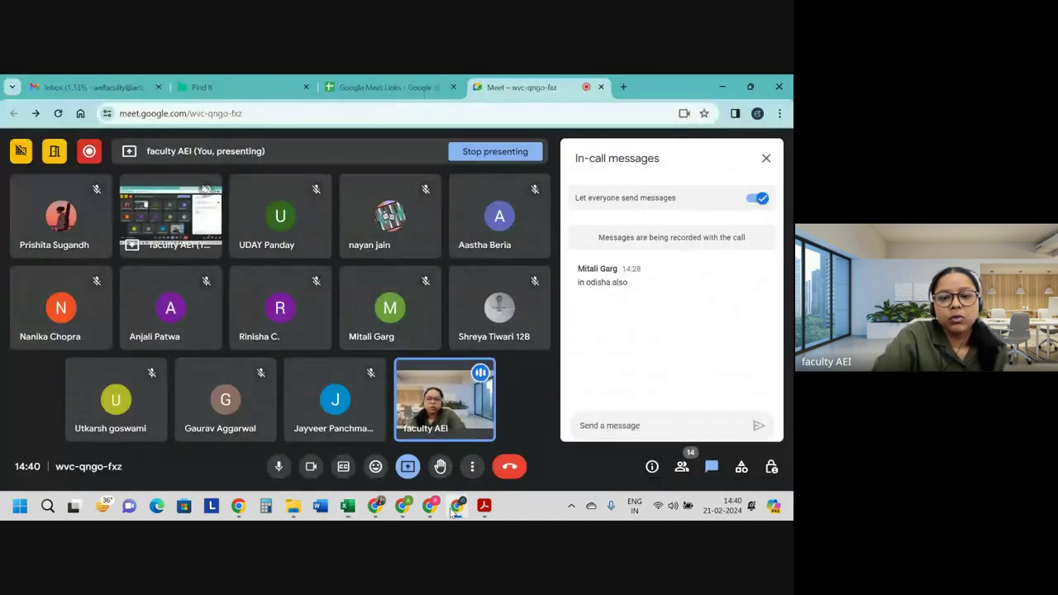
{"action": "left_click", "coordinate": [455, 507]}
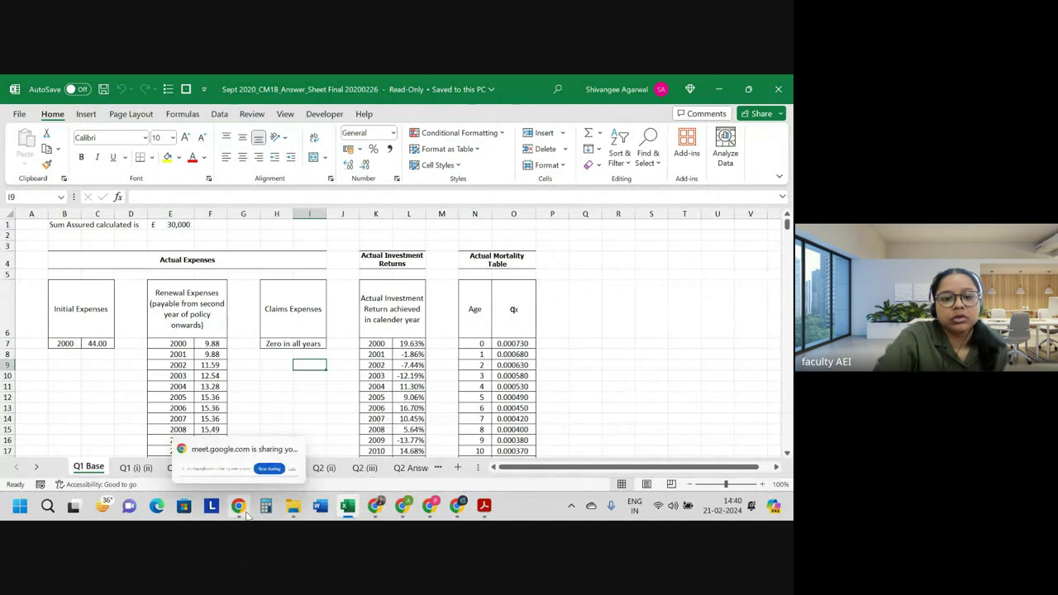
- Move to the Q1 (i) (ii) sheet and zoom out from 159% to 113%
{"action": "left_click", "coordinate": [138, 468]}
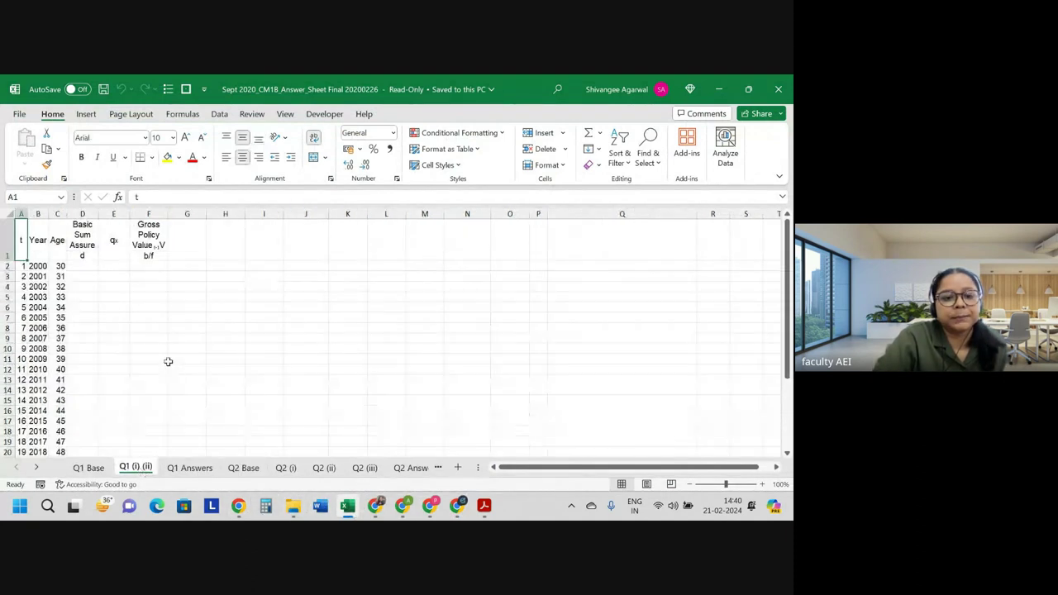
{"action": "scroll", "coordinate": [168, 361], "scroll_direction": "up", "scroll_amount": 4, "text": "ctrl"}
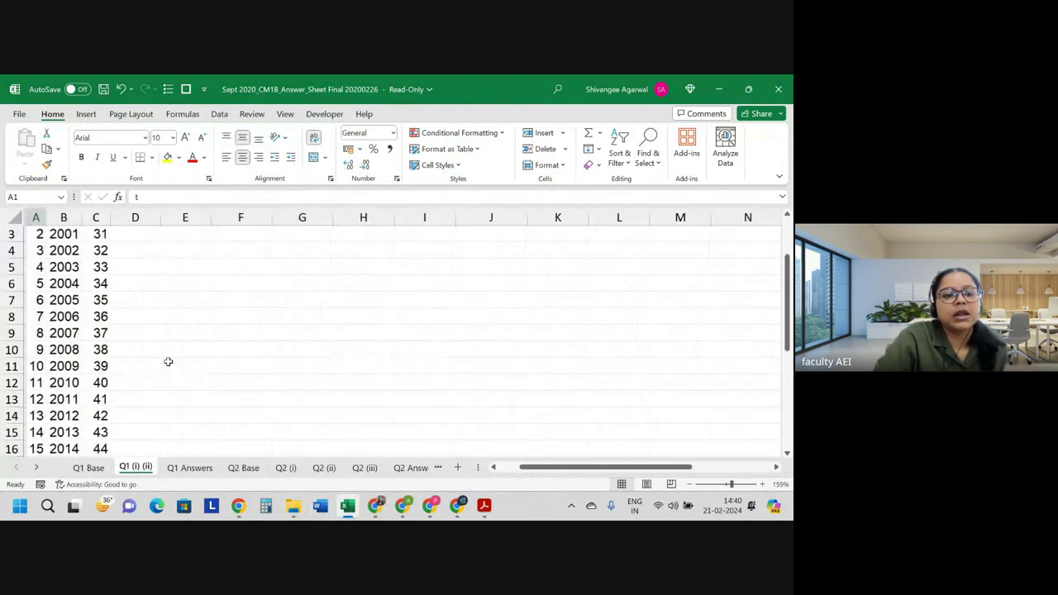
{"action": "scroll", "coordinate": [168, 361], "scroll_direction": "up", "scroll_amount": 2}
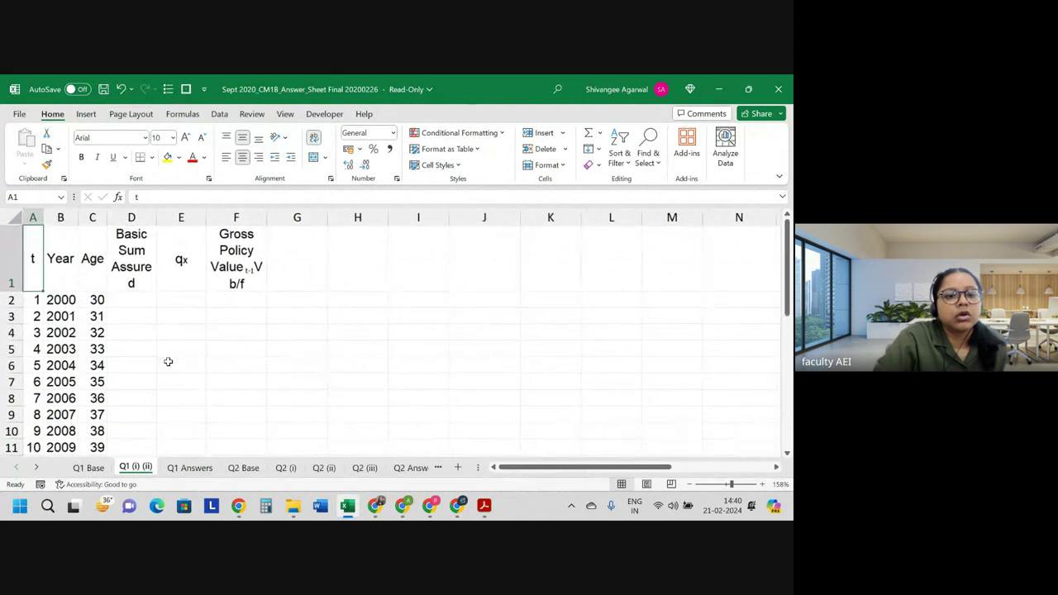
{"action": "scroll", "coordinate": [168, 361], "scroll_direction": "down", "scroll_amount": 1, "text": "ctrl"}
{"action": "scroll", "coordinate": [168, 361], "scroll_direction": "down", "scroll_amount": 1, "text": "ctrl"}
{"action": "scroll", "coordinate": [168, 362], "scroll_direction": "down", "scroll_amount": 1, "text": "ctrl"}
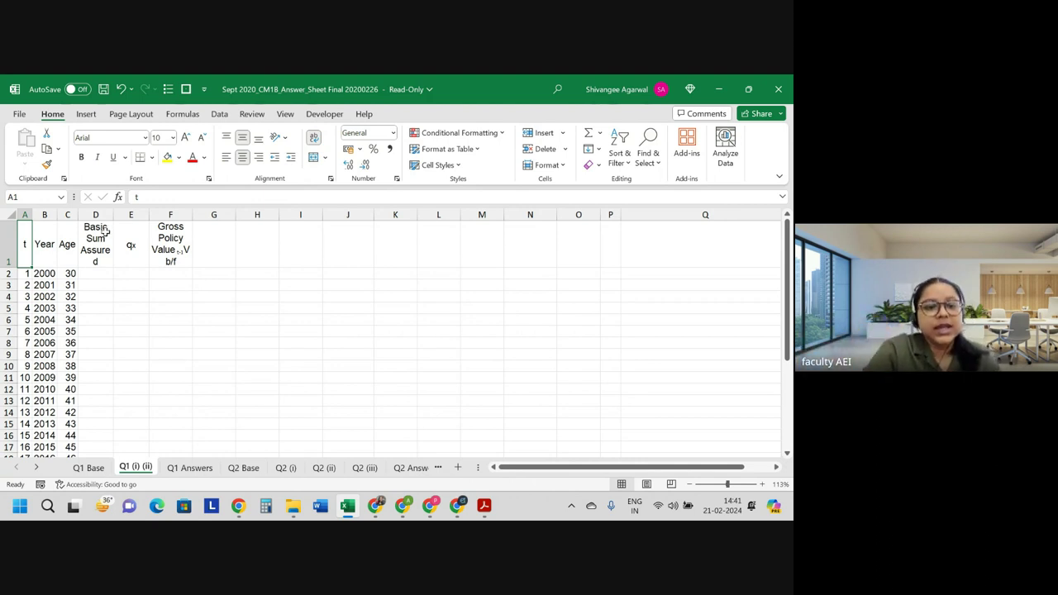
- Widen column D and enter 30,000 as the 2000 Basic Sum Assured in D2
{"action": "left_click_drag", "start_coordinate": [113, 215], "coordinate": [128, 217]}
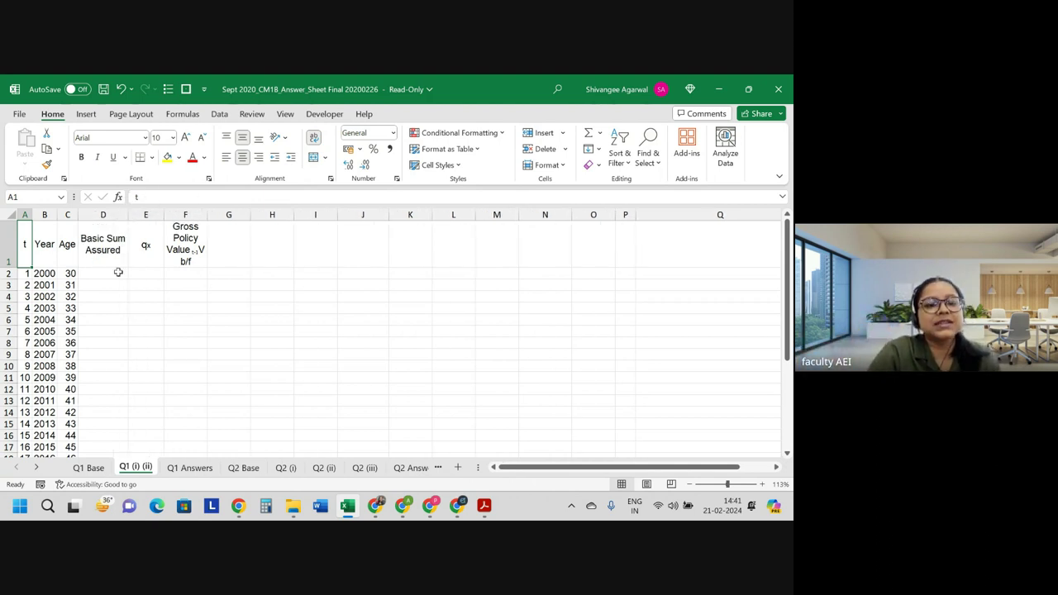
{"action": "left_click", "coordinate": [116, 275]}
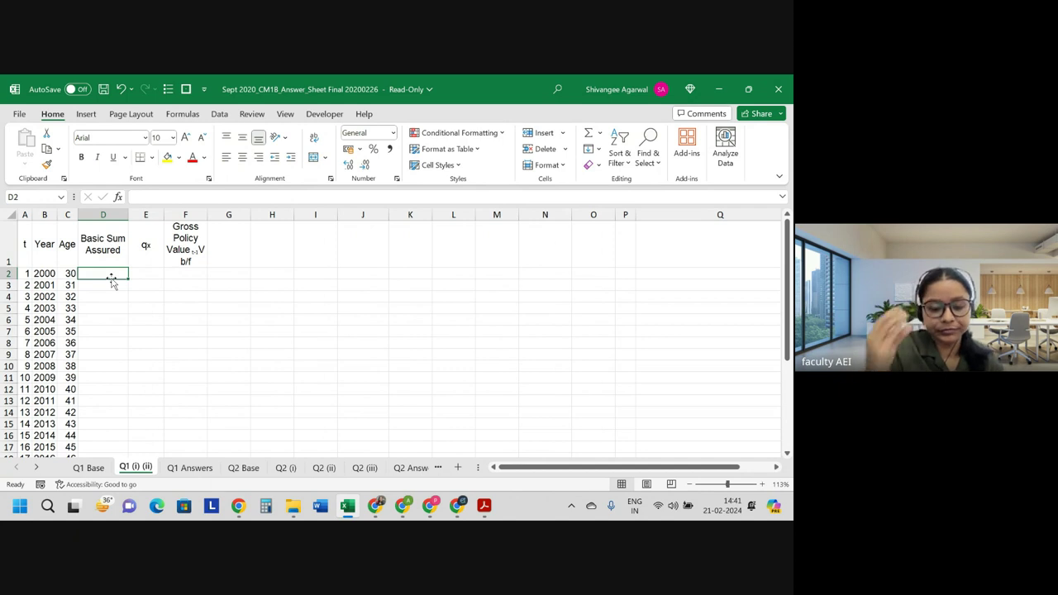
{"action": "type", "text": "30000"}
{"action": "key", "text": "Return"}
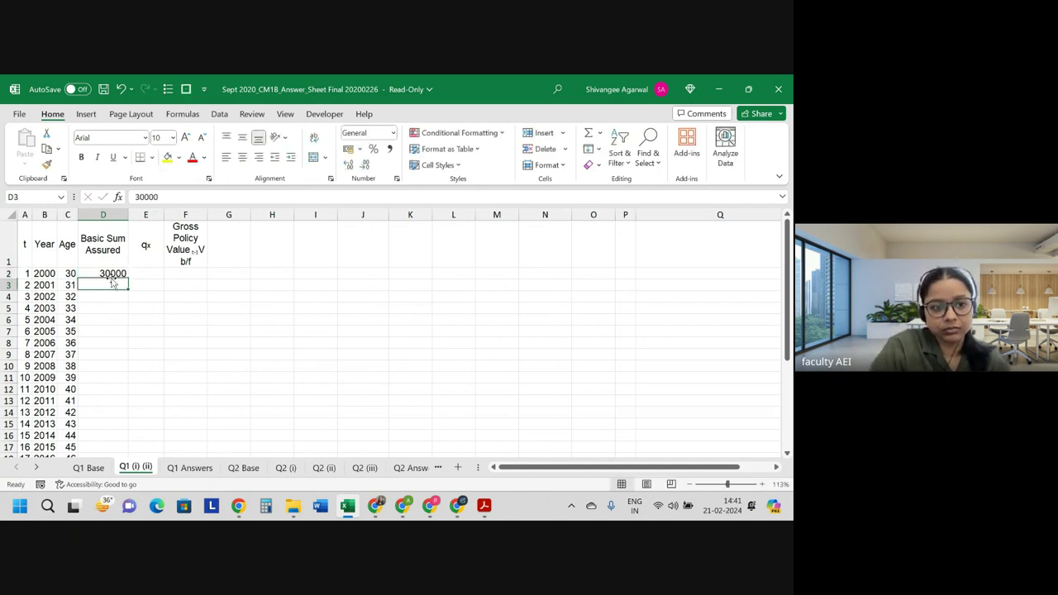
{"action": "left_click", "coordinate": [110, 274]}
{"action": "type", "text": "3"}
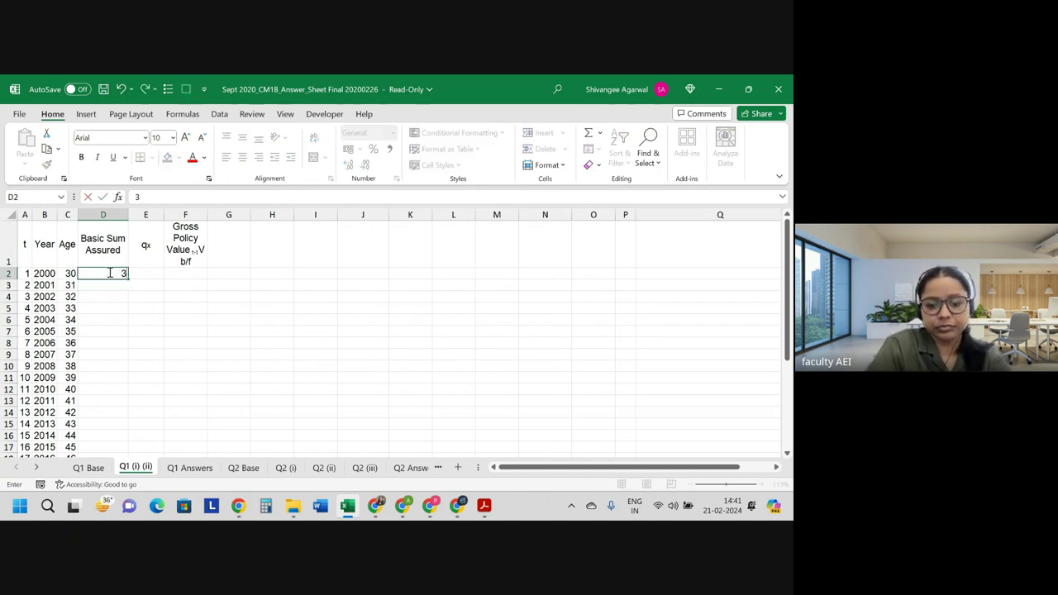
{"action": "type", "text": "0,000"}
{"action": "key", "text": "Return"}
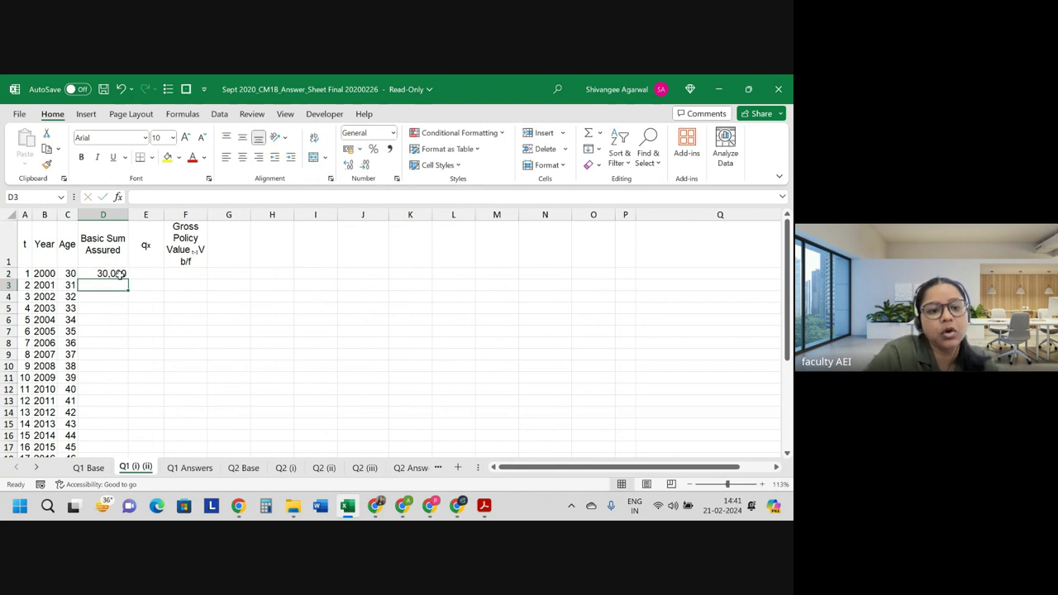
- Copy 30,000 down the Basic Sum Assured column through 2019
{"action": "left_click", "coordinate": [119, 274]}
{"action": "double_click", "coordinate": [129, 280]}
{"action": "scroll", "coordinate": [105, 322], "scroll_direction": "down", "scroll_amount": 2}
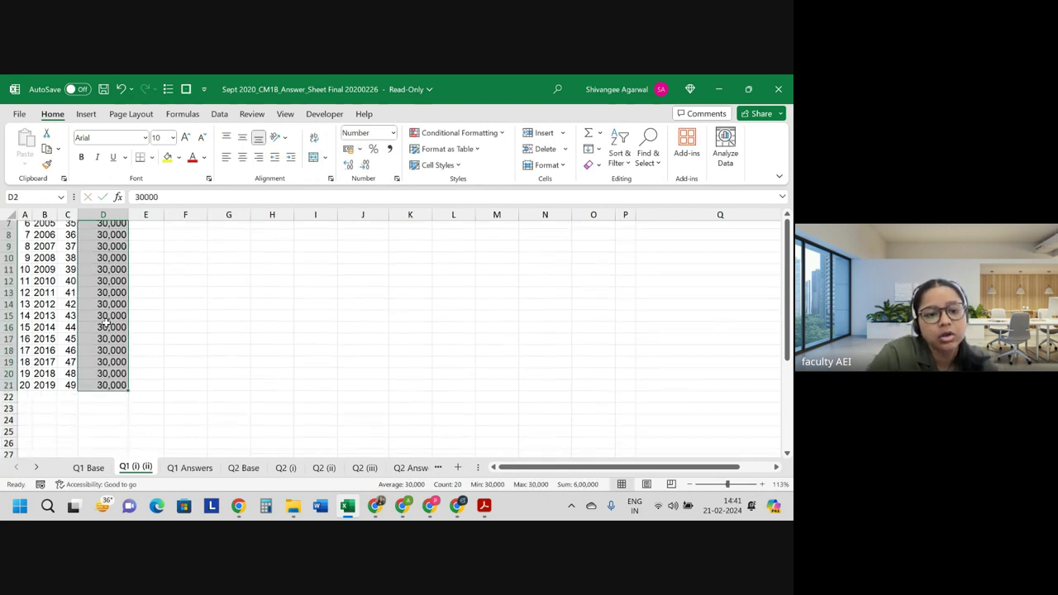
{"action": "scroll", "coordinate": [106, 322], "scroll_direction": "up", "scroll_amount": 1}
{"action": "scroll", "coordinate": [124, 314], "scroll_direction": "up", "scroll_amount": 1}
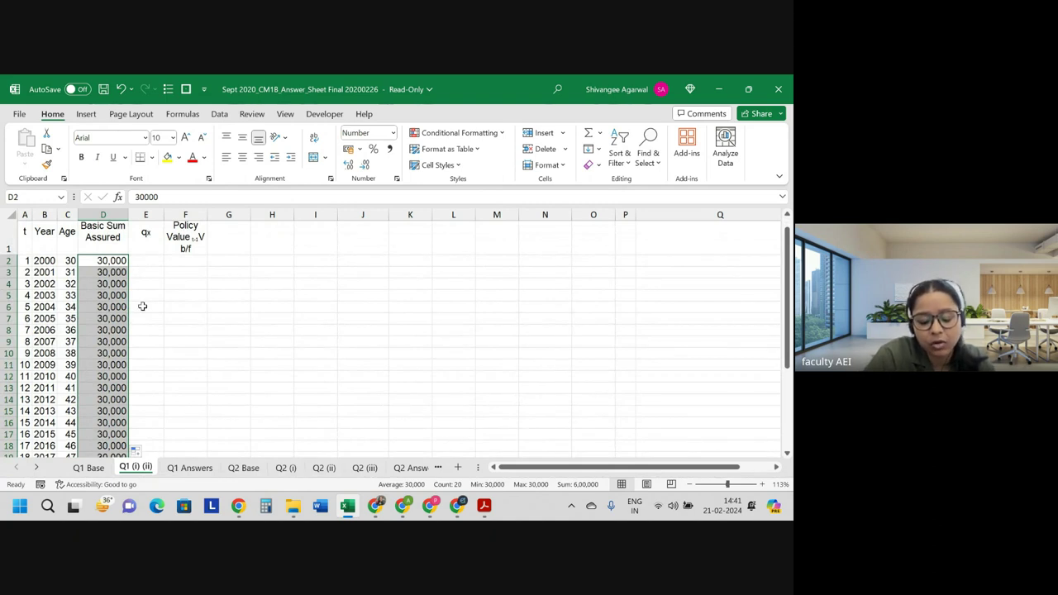
- Link E2 to age 30's qx on the Q1 Base sheet (0.000654)
{"action": "left_click", "coordinate": [147, 261]}
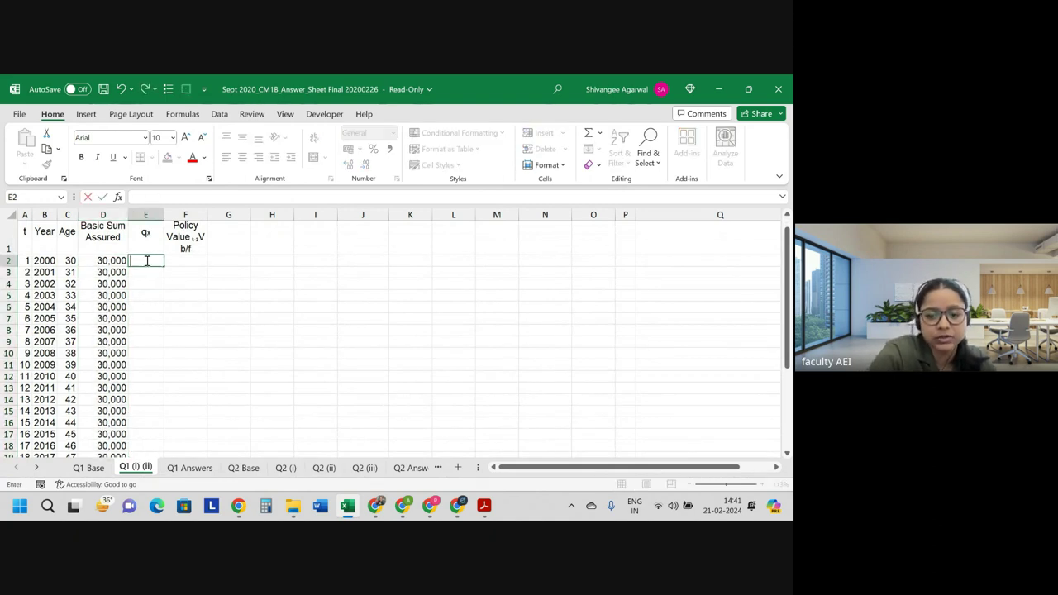
{"action": "type", "text": "="}
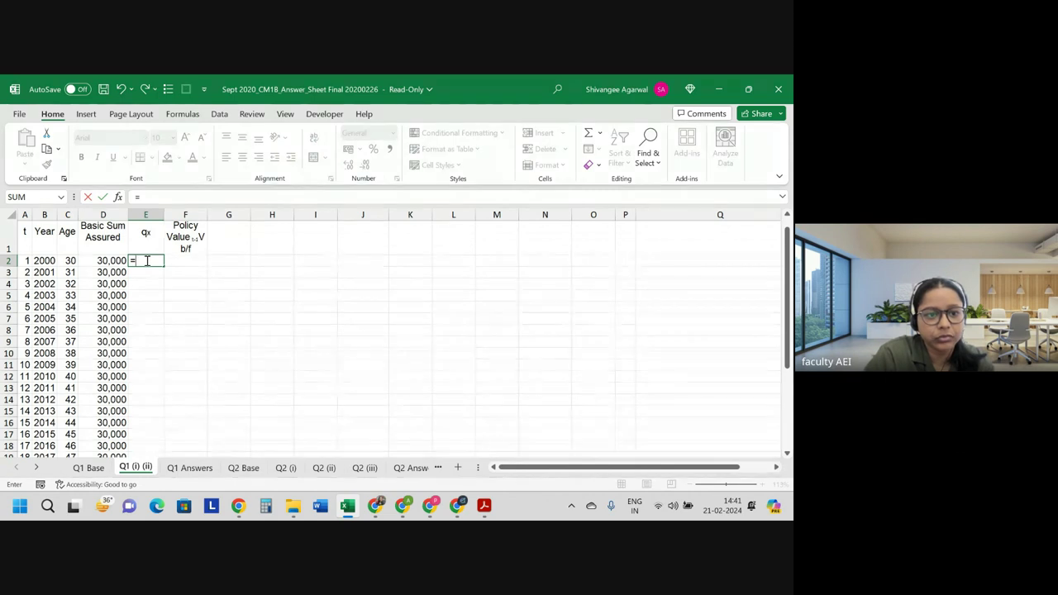
{"action": "key", "text": "ctrl+Page_Up"}
{"action": "key", "text": "Down"}
{"action": "key", "text": "Down"}
{"action": "key", "text": "Down"}
{"action": "key", "text": "Down"}
{"action": "key", "text": "Down"}
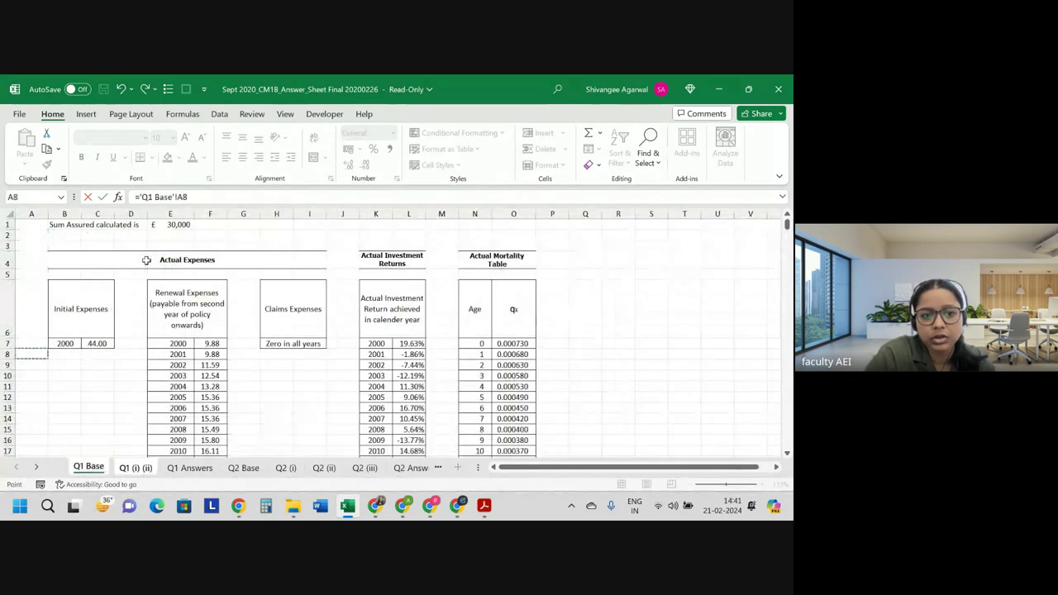
{"action": "key", "text": "Right"}
{"action": "key", "text": "Right"}
{"action": "key", "text": "Right"}
{"action": "key", "text": "Right"}
{"action": "key", "text": "Right"}
{"action": "key", "text": "Right"}
{"action": "key", "text": "Right"}
{"action": "key", "text": "Right"}
{"action": "key", "text": "Right"}
{"action": "key", "text": "Right"}
{"action": "key", "text": "Right"}
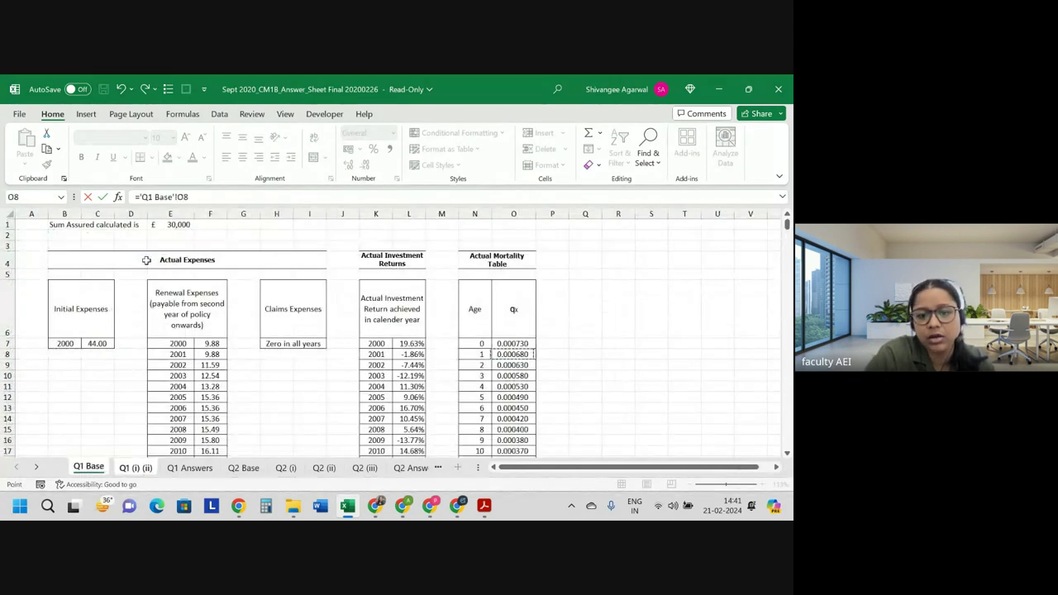
{"action": "key", "text": "Down"}
{"action": "key", "text": "Down"}
{"action": "key", "text": "Down"}
{"action": "key", "text": "Down"}
{"action": "key", "text": "Down"}
{"action": "key", "text": "Down"}
{"action": "key", "text": "Down"}
{"action": "key", "text": "Down"}
{"action": "key", "text": "Down"}
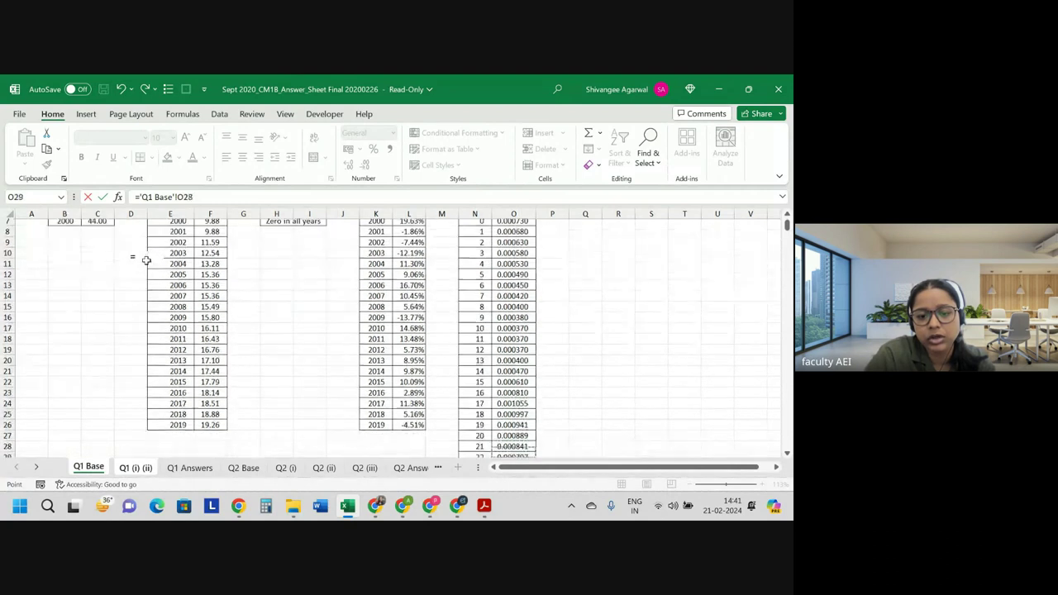
{"action": "key", "text": "Down"}
{"action": "key", "text": "Down"}
{"action": "key", "text": "Down"}
{"action": "key", "text": "Down"}
{"action": "key", "text": "Down"}
{"action": "key", "text": "Down"}
{"action": "key", "text": "Down"}
{"action": "key", "text": "Down"}
{"action": "key", "text": "Down"}
{"action": "key", "text": "Up"}
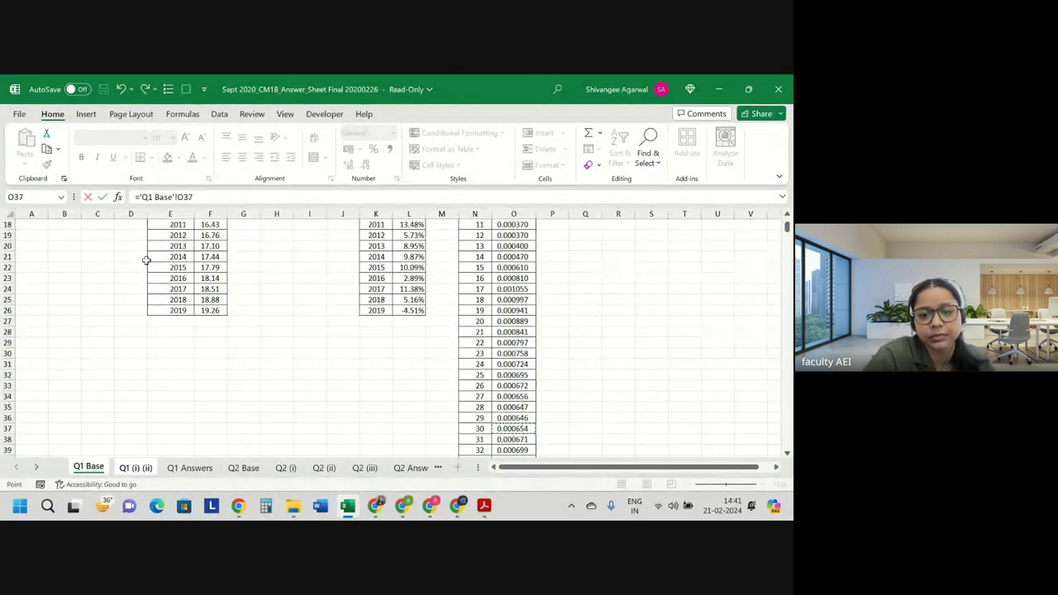
{"action": "key", "text": "Return"}
- Fit column E, fill the qx link down to 2019, and show six decimals
{"action": "left_click", "coordinate": [148, 256]}
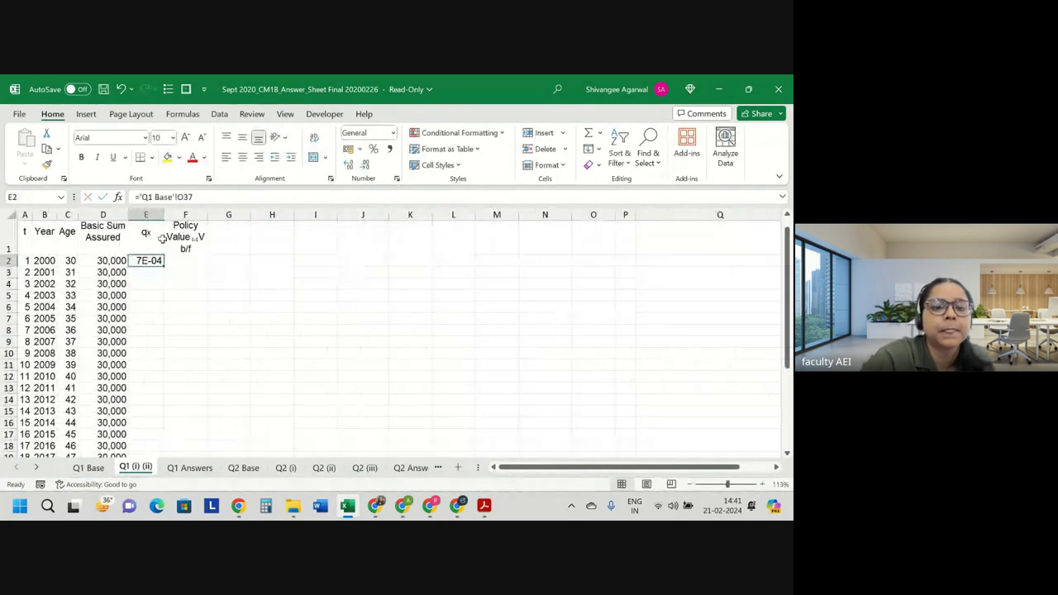
{"action": "double_click", "coordinate": [164, 215]}
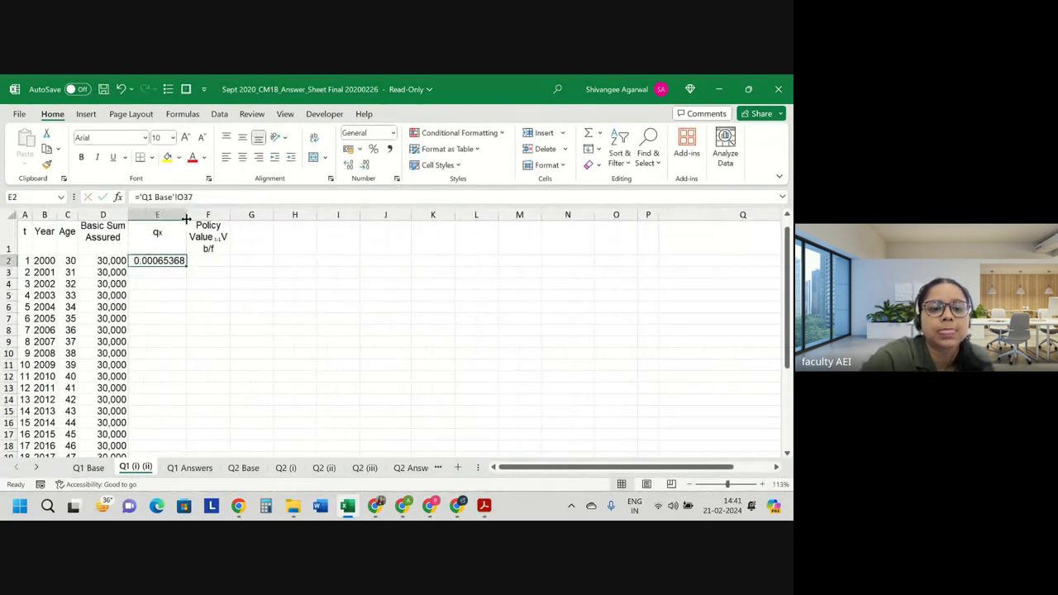
{"action": "left_click_drag", "start_coordinate": [187, 217], "coordinate": [184, 217]}
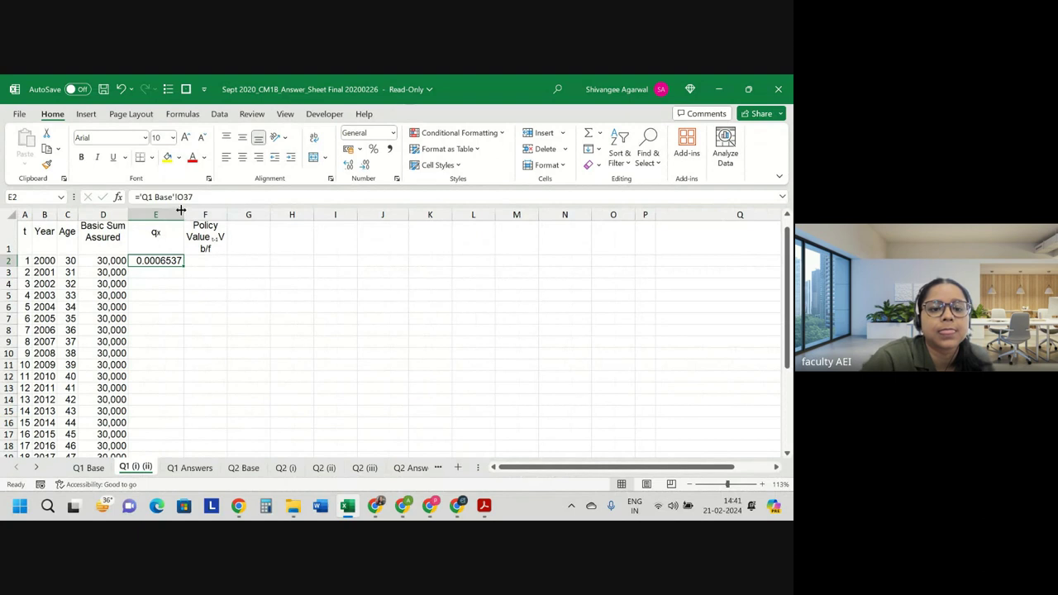
{"action": "double_click", "coordinate": [184, 266]}
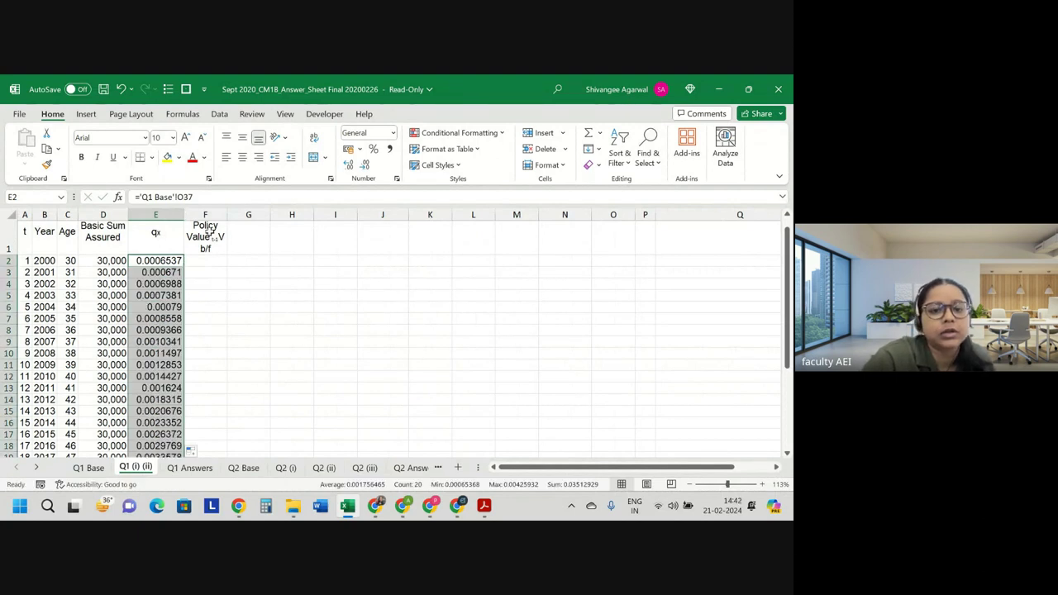
{"action": "left_click", "coordinate": [366, 166]}
{"action": "left_click", "coordinate": [366, 166]}
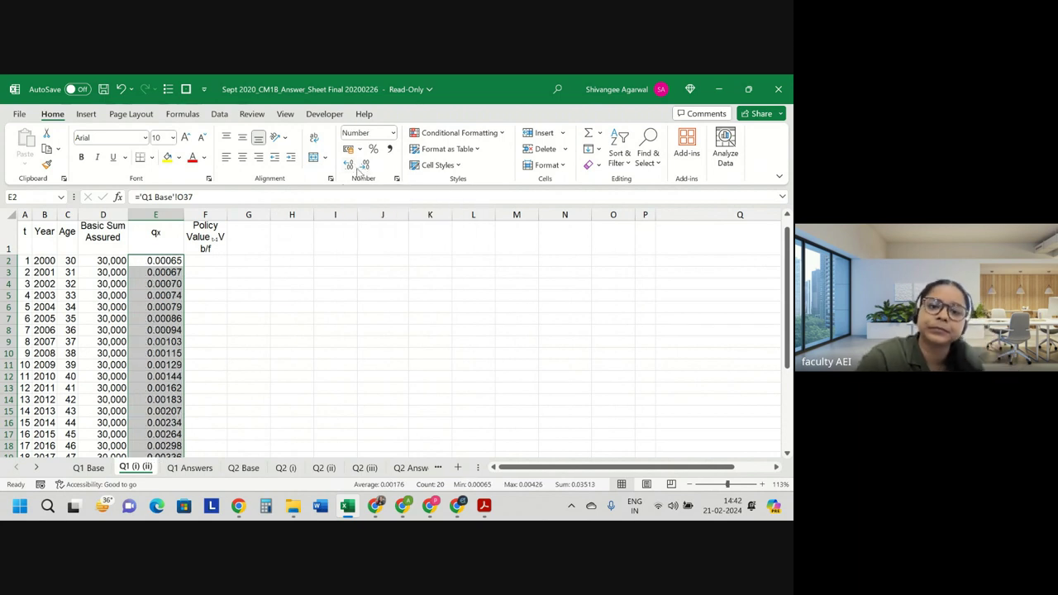
{"action": "left_click", "coordinate": [348, 165]}
{"action": "left_click", "coordinate": [209, 265]}
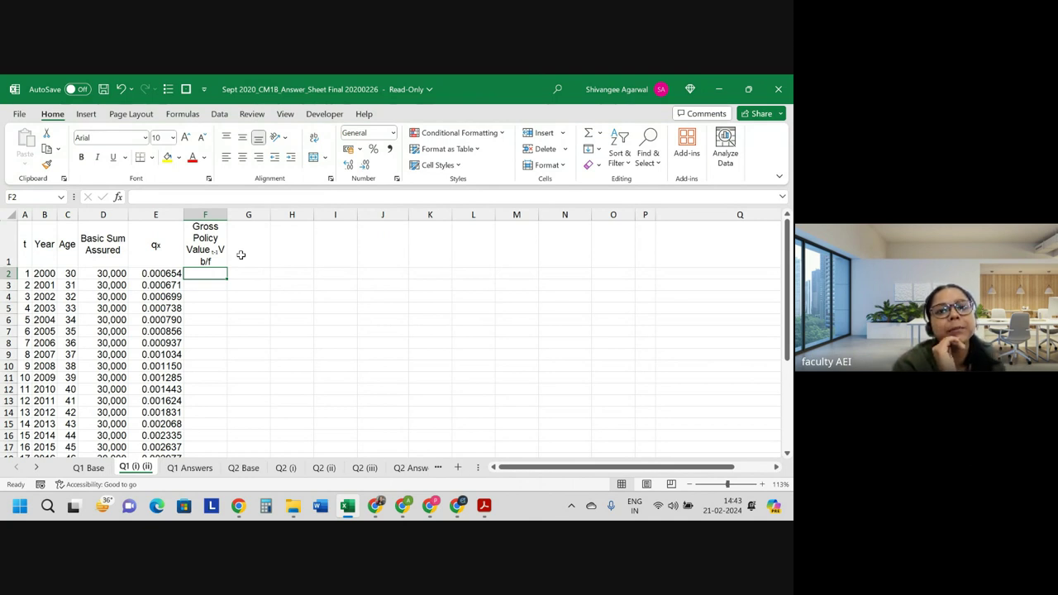
{"action": "key", "text": "Up"}
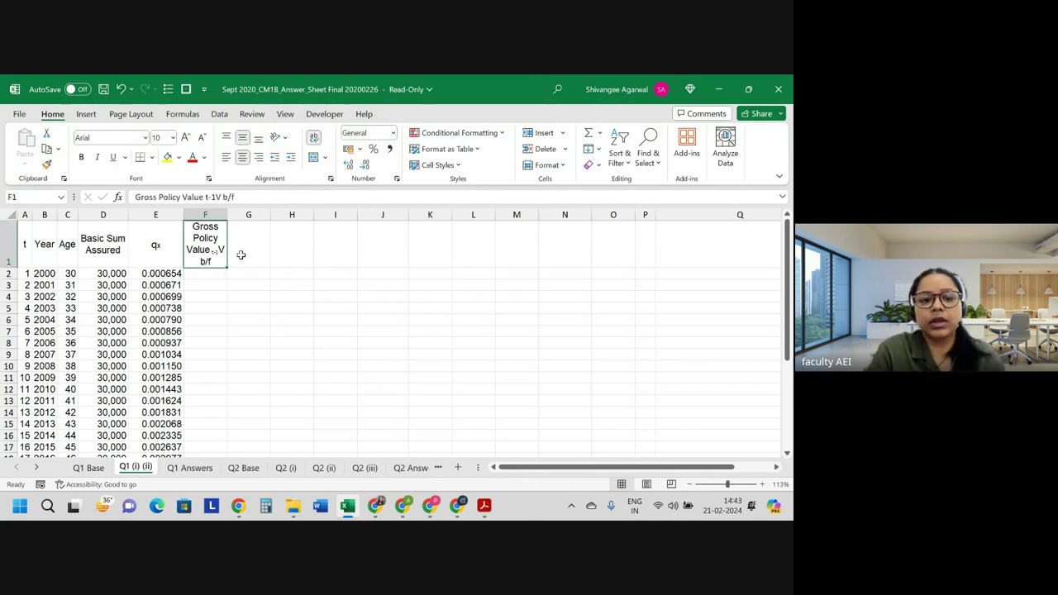
{"action": "key", "text": "Right"}
- Add the Premium heading and enter 0 as the opening Gross Policy Value for 2000
{"action": "type", "text": "Premium"}
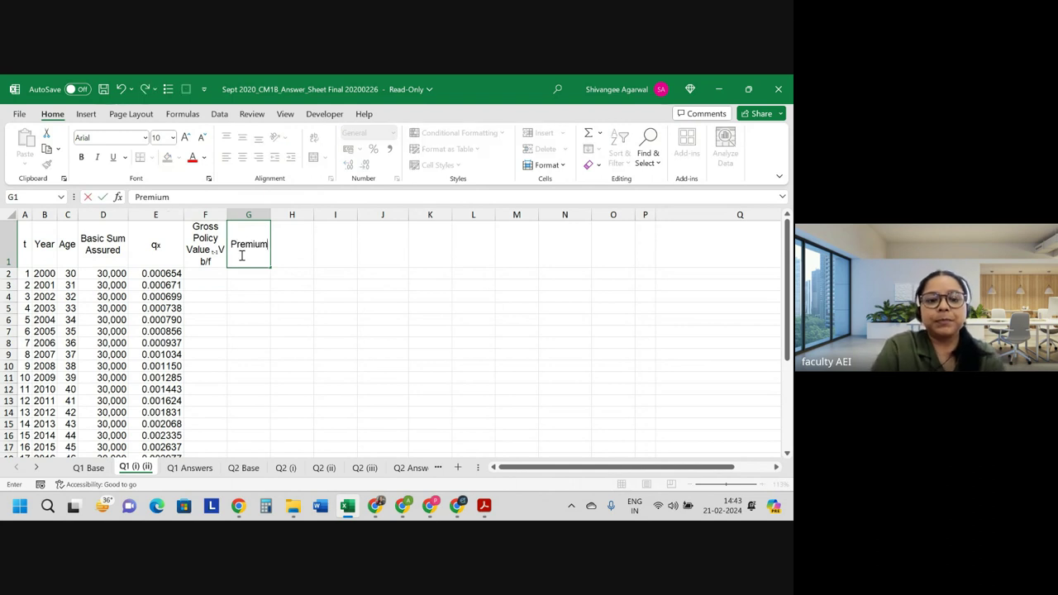
{"action": "key", "text": "Right"}
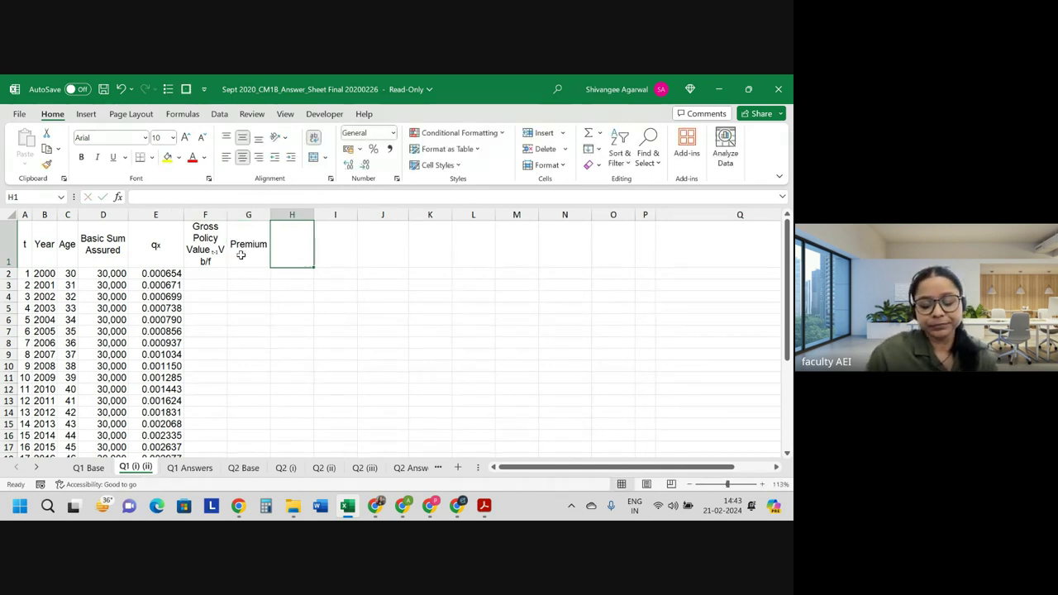
{"action": "type", "text": "1000"}
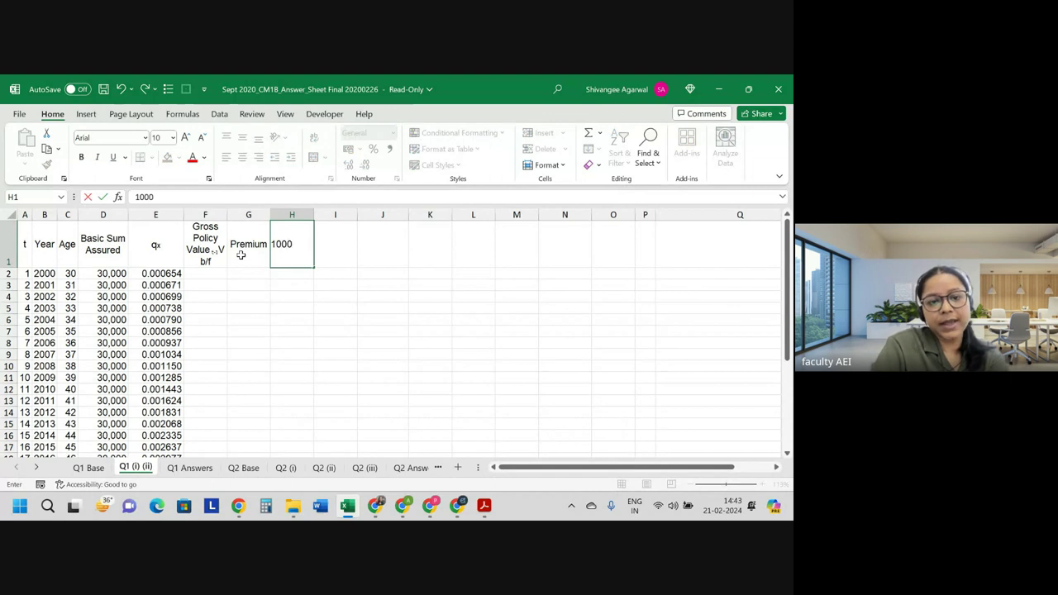
{"action": "key", "text": "BackSpace"}
{"action": "key", "text": "BackSpace"}
{"action": "key", "text": "BackSpace"}
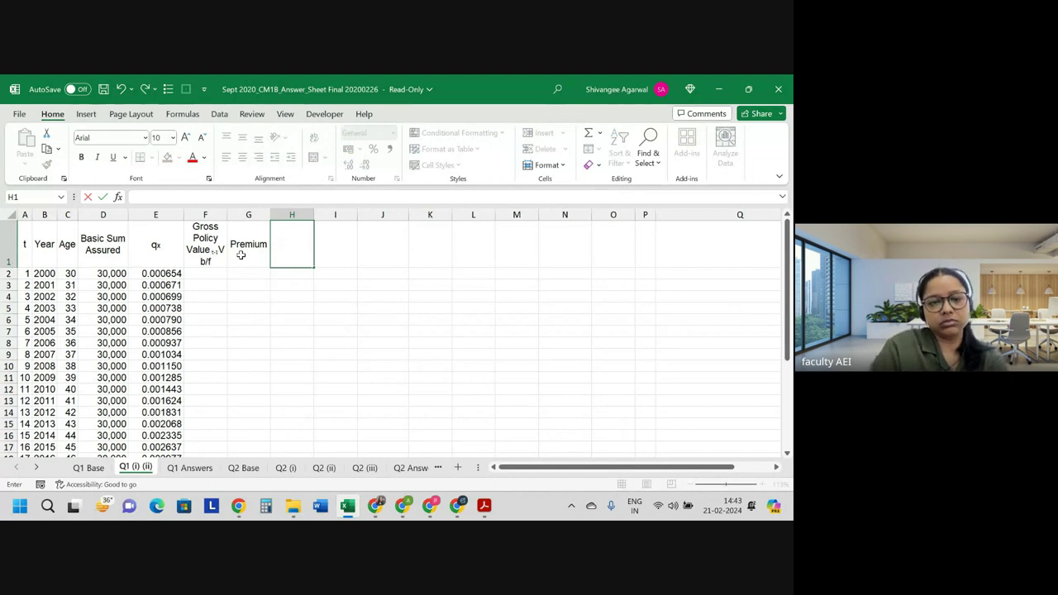
{"action": "key", "text": "Down"}
{"action": "key", "text": "Left"}
{"action": "type", "text": "1"}
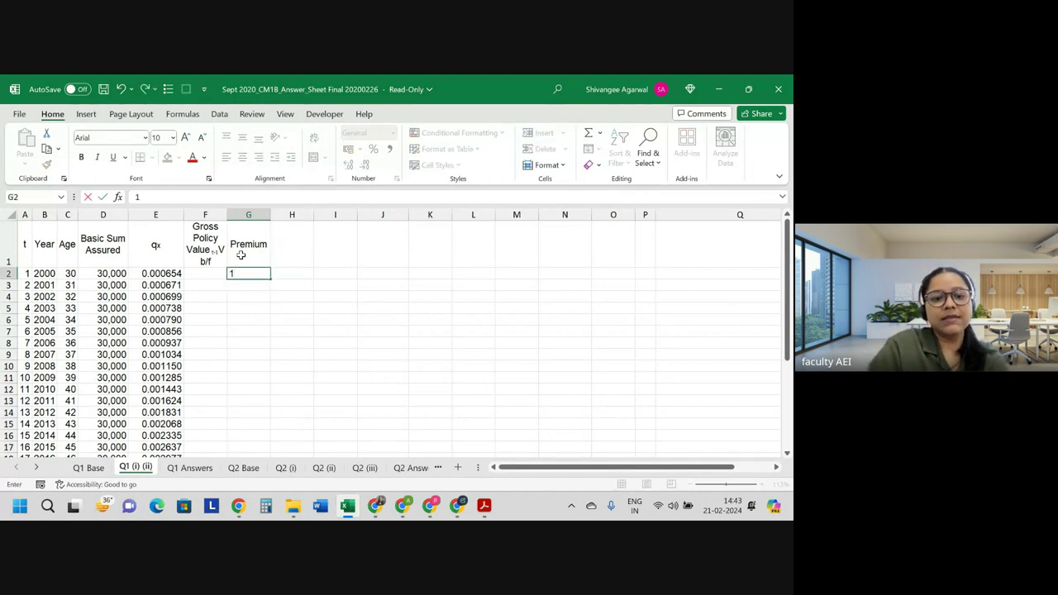
{"action": "key", "text": "Left"}
{"action": "type", "text": "0"}
{"action": "key", "text": "Right"}
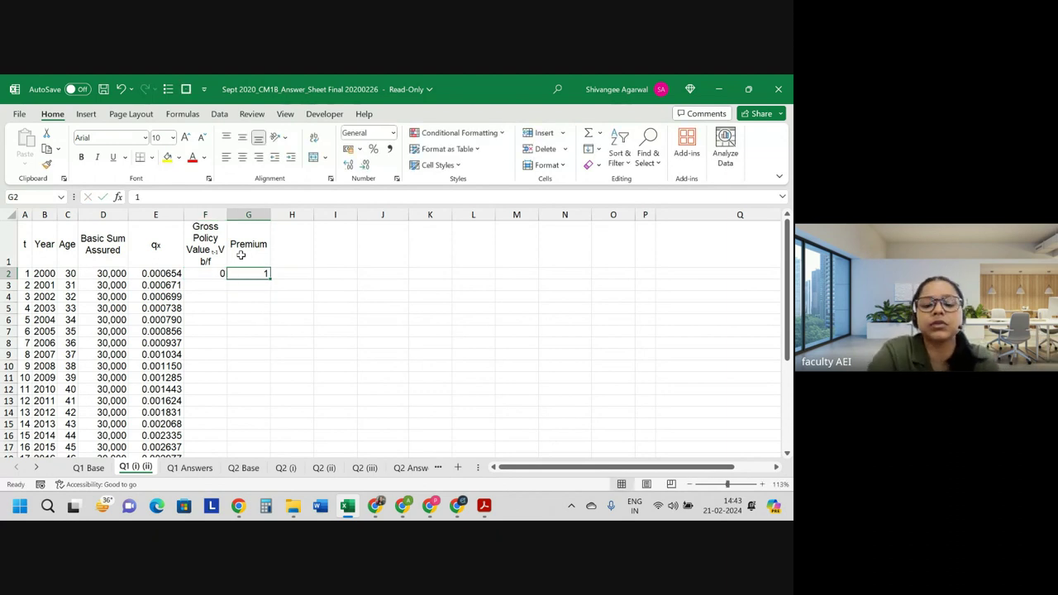
- Enter 1000 as the first premium and fill it down to row 21
{"action": "type", "text": "1000"}
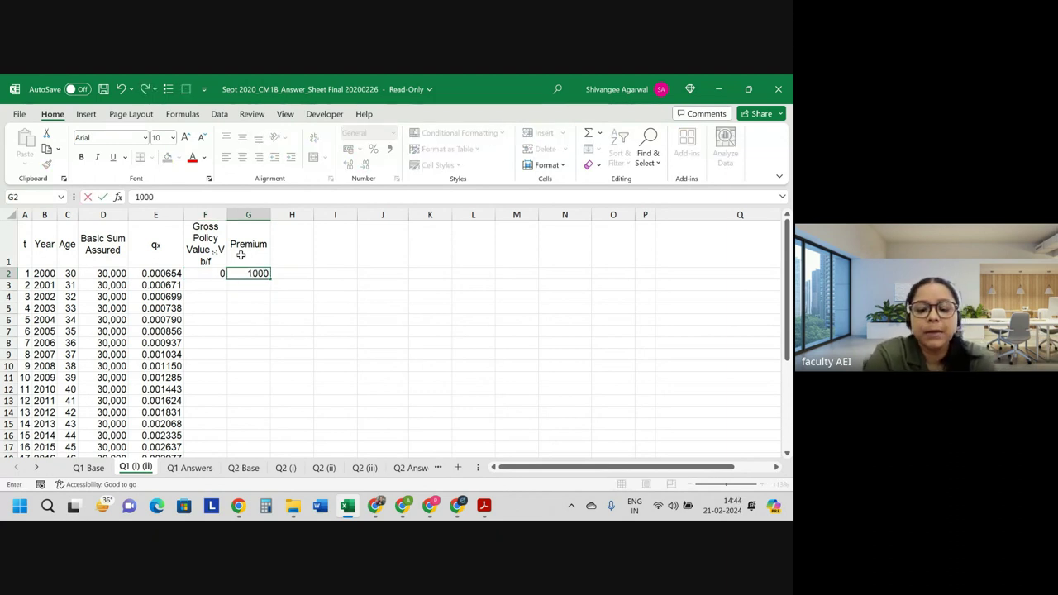
{"action": "key", "text": "Return"}
{"action": "key", "text": "Up"}
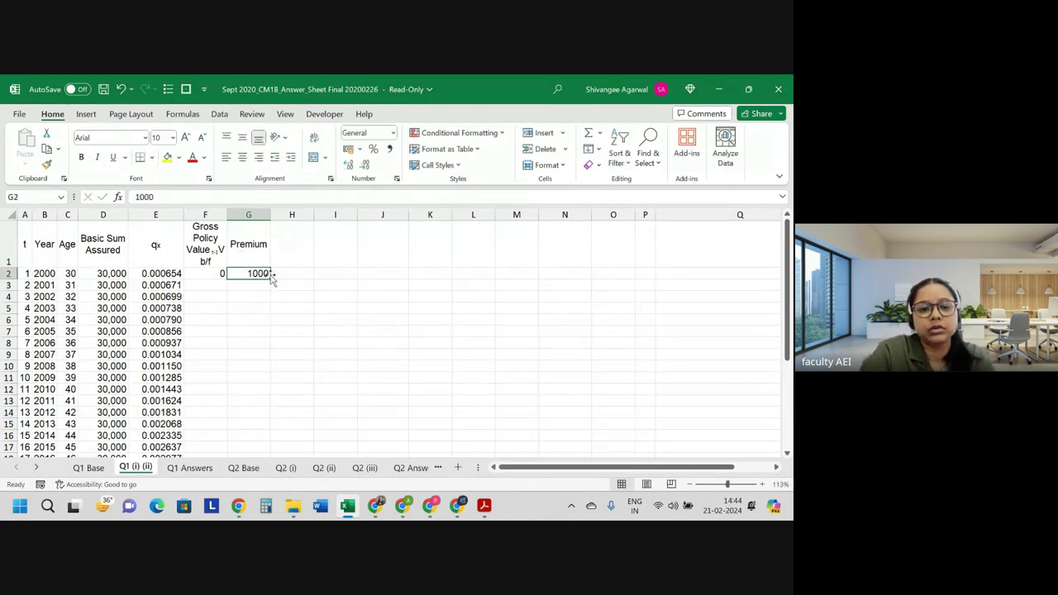
{"action": "left_click_drag", "start_coordinate": [272, 277], "coordinate": [261, 452]}
{"action": "scroll", "coordinate": [302, 307], "scroll_direction": "up", "scroll_amount": 1}
{"action": "left_click_drag", "start_coordinate": [292, 296], "coordinate": [299, 248]}
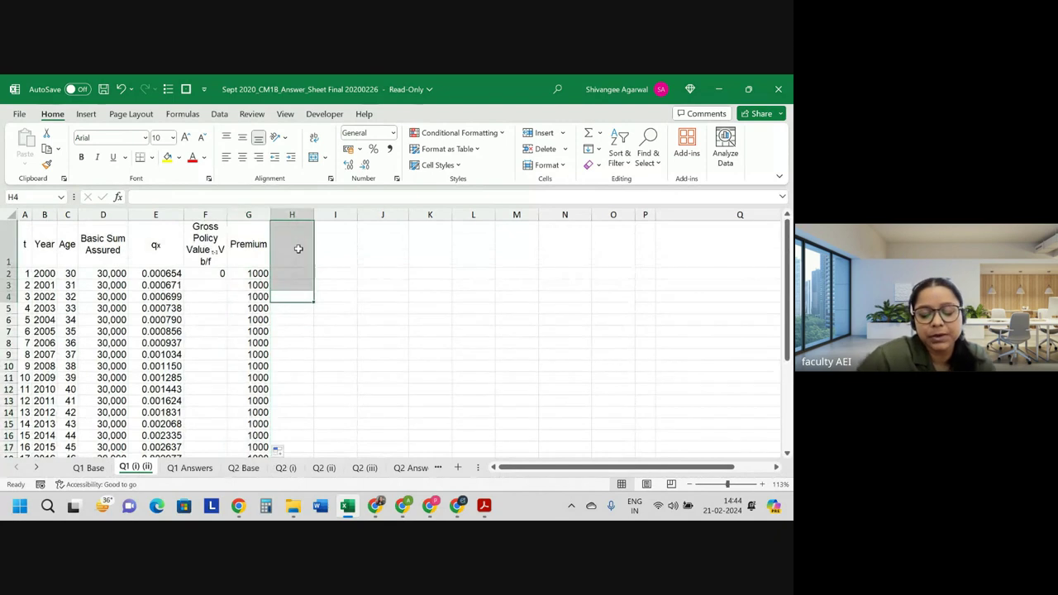
- Head column H 'Expenses' and widen it to fit
{"action": "key", "text": "Up"}
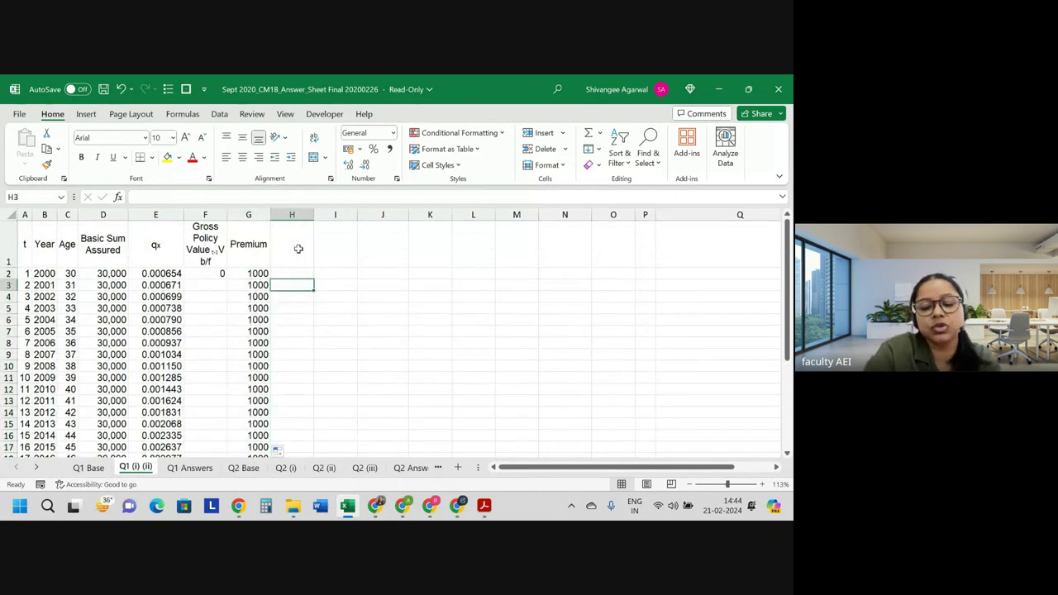
{"action": "type", "text": "Initial"}
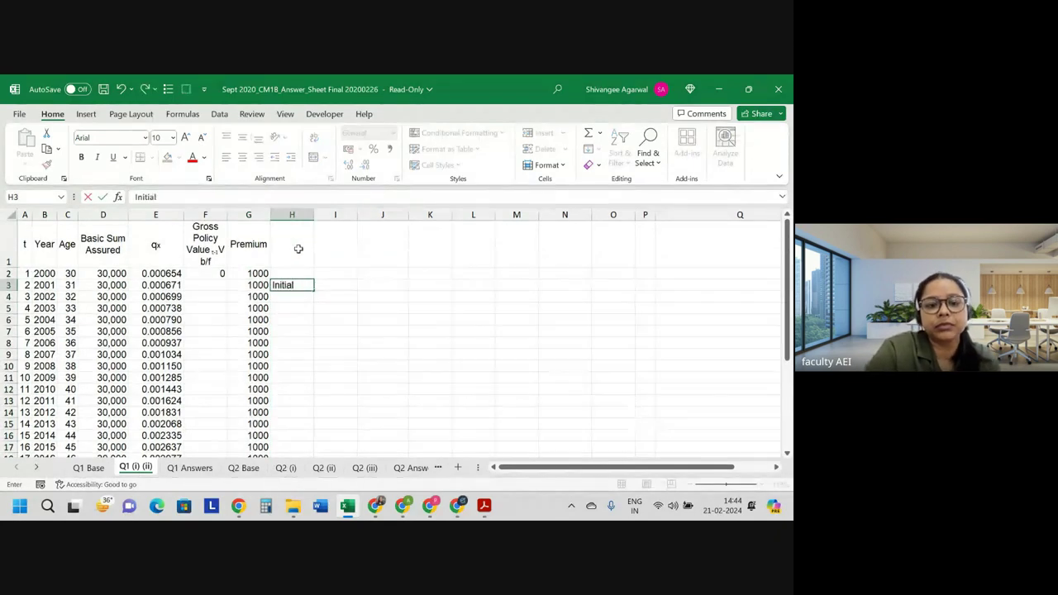
{"action": "key", "text": "BackSpace"}
{"action": "key", "text": "BackSpace"}
{"action": "key", "text": "BackSpace"}
{"action": "left_click", "coordinate": [299, 249]}
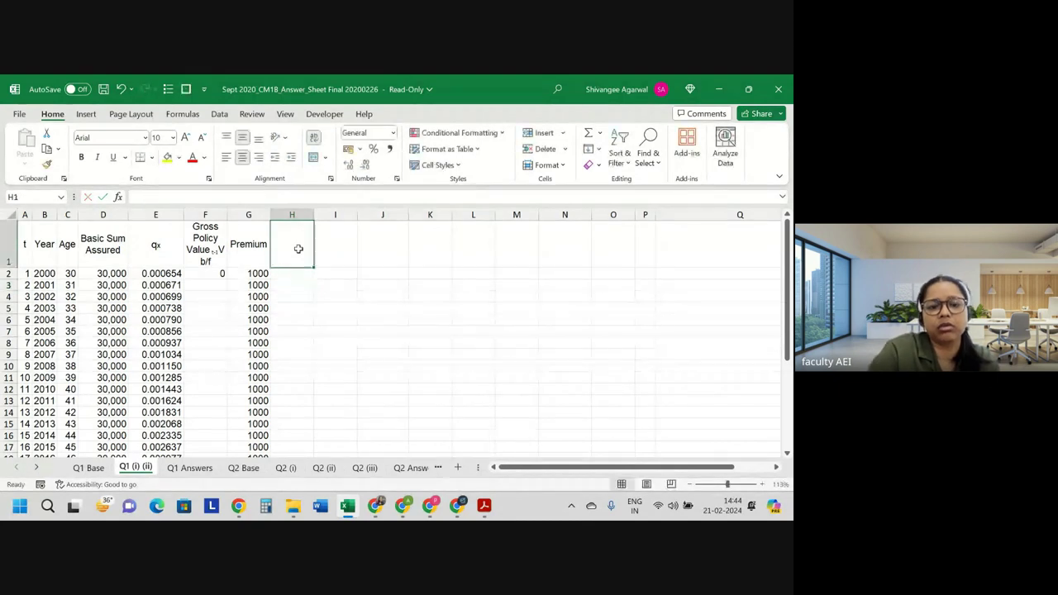
{"action": "type", "text": "Initial"}
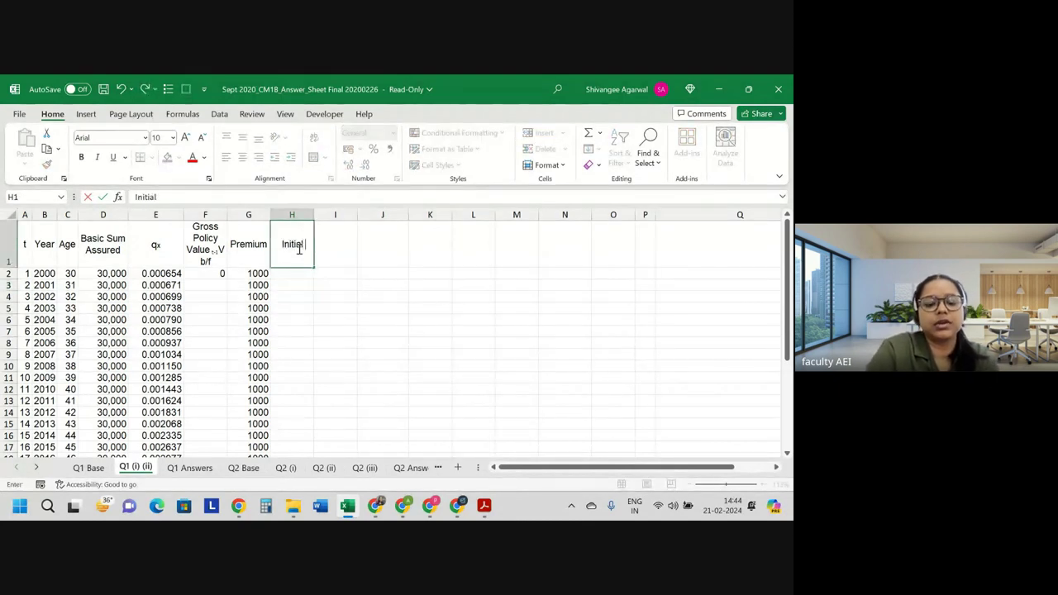
{"action": "type", "text": " E"}
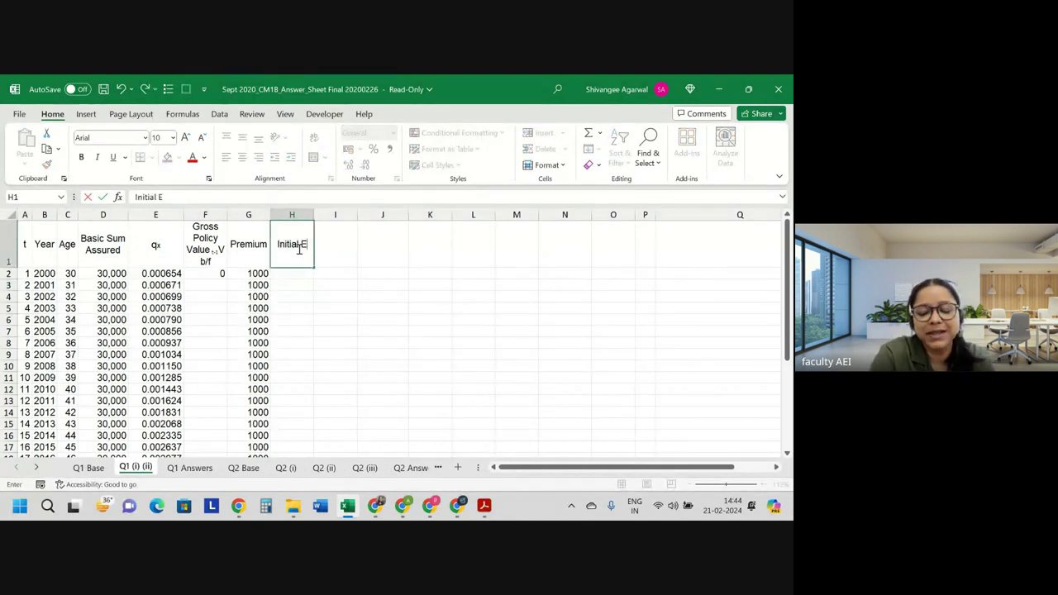
{"action": "key", "text": "BackSpace"}
{"action": "key", "text": "BackSpace"}
{"action": "key", "text": "BackSpace"}
{"action": "key", "text": "BackSpace"}
{"action": "key", "text": "BackSpace"}
{"action": "type", "text": "E"}
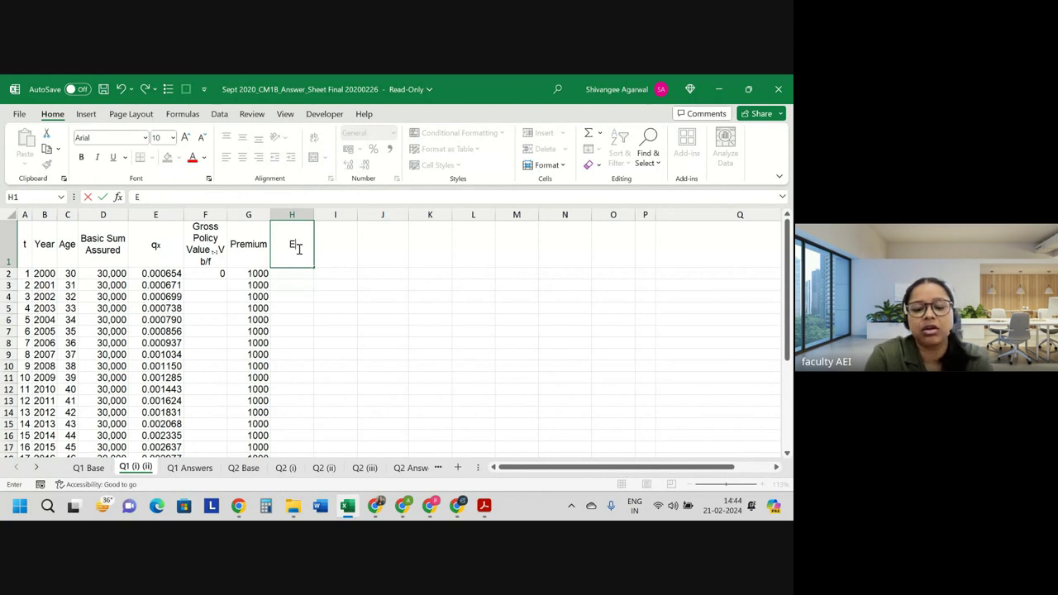
{"action": "type", "text": "xpenses"}
{"action": "key", "text": "Return"}
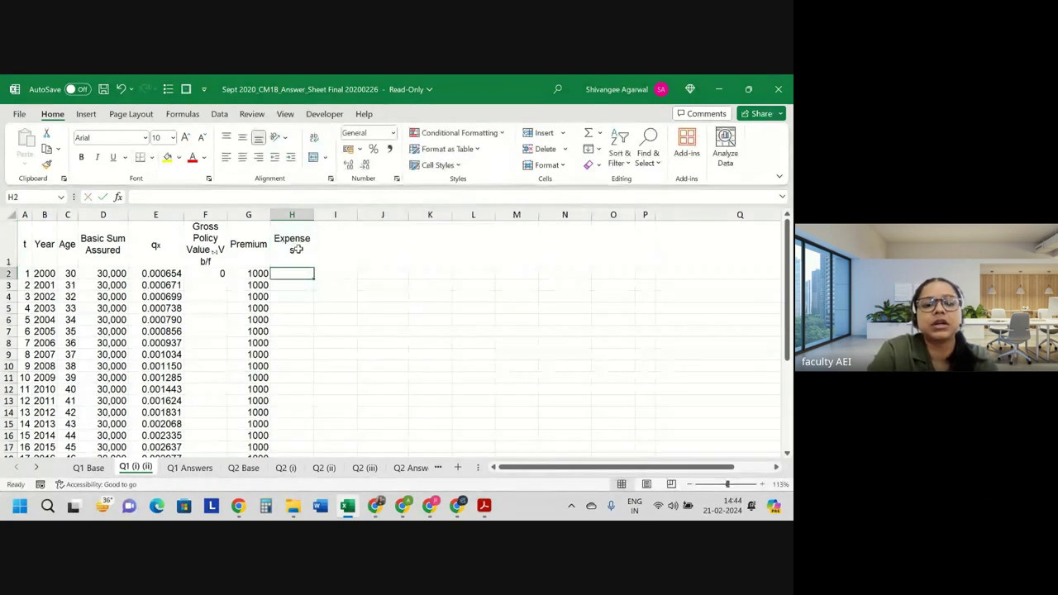
{"action": "key", "text": "Return"}
{"action": "left_click_drag", "start_coordinate": [315, 214], "coordinate": [323, 214]}
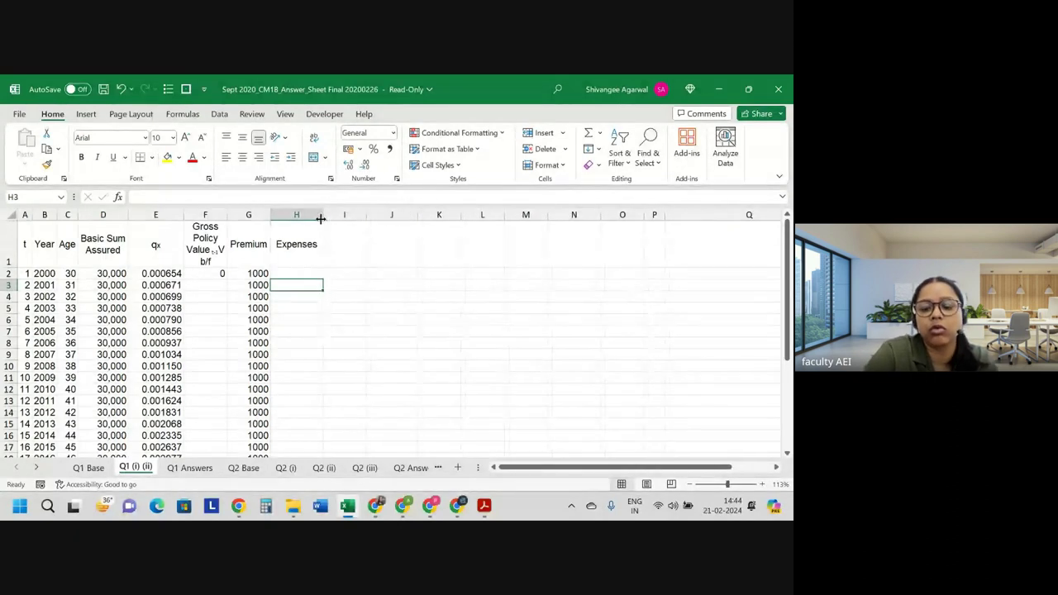
- Put the 44.00 initial expense link ='Q1 Base'!C7 in H2
{"action": "type", "text": "="}
{"action": "key", "text": "ctrl+Page_Up"}
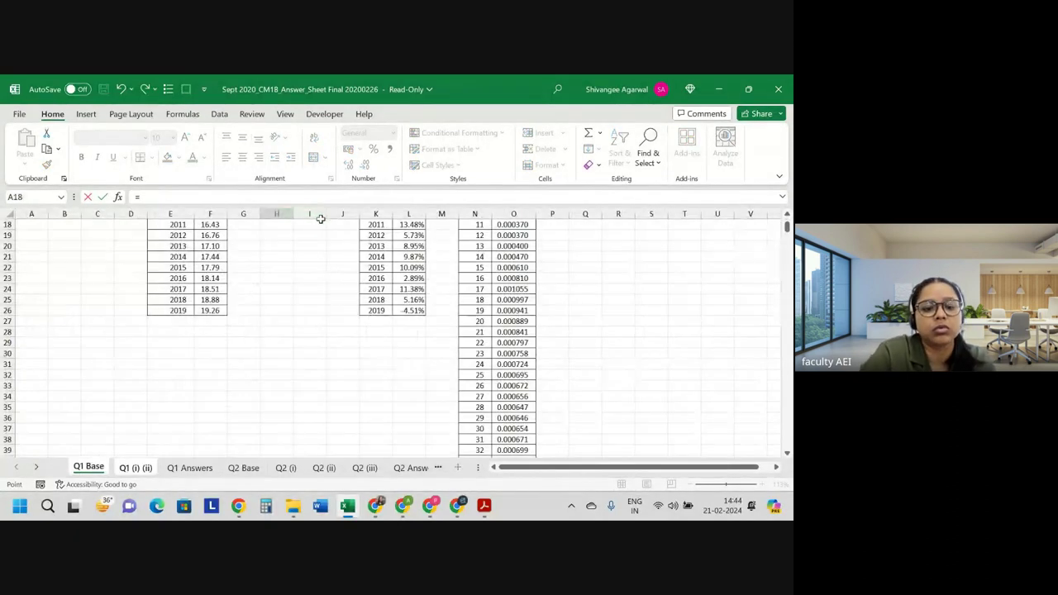
{"action": "key", "text": "Up"}
{"action": "key", "text": "Up"}
{"action": "key", "text": "Up"}
{"action": "key", "text": "Up"}
{"action": "key", "text": "Up"}
{"action": "key", "text": "Up"}
{"action": "key", "text": "Up"}
{"action": "key", "text": "Up"}
{"action": "key", "text": "Up"}
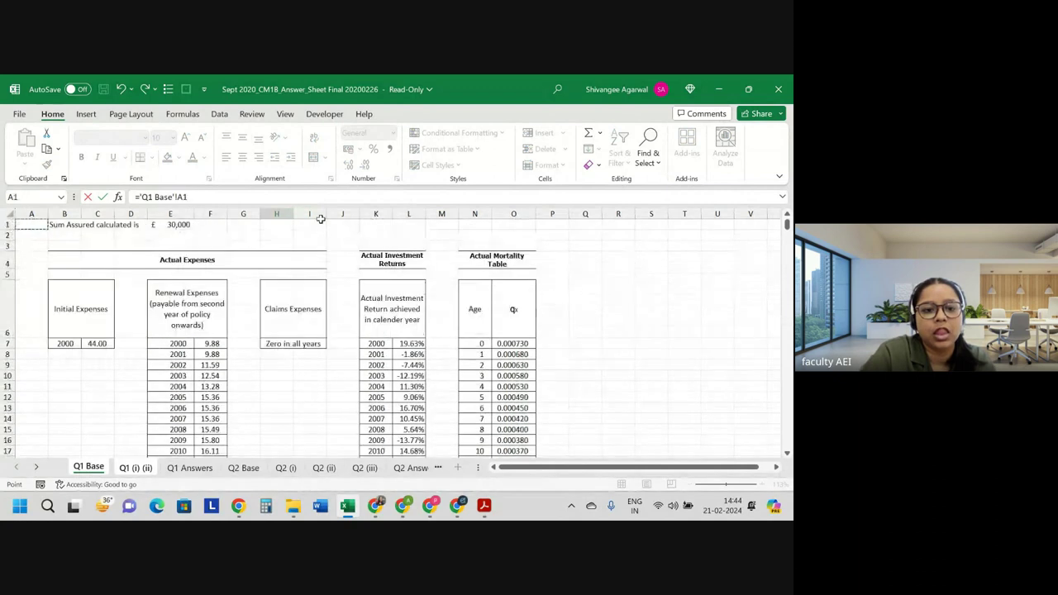
{"action": "key", "text": "Down"}
{"action": "key", "text": "Down"}
{"action": "key", "text": "Down"}
{"action": "key", "text": "Up"}
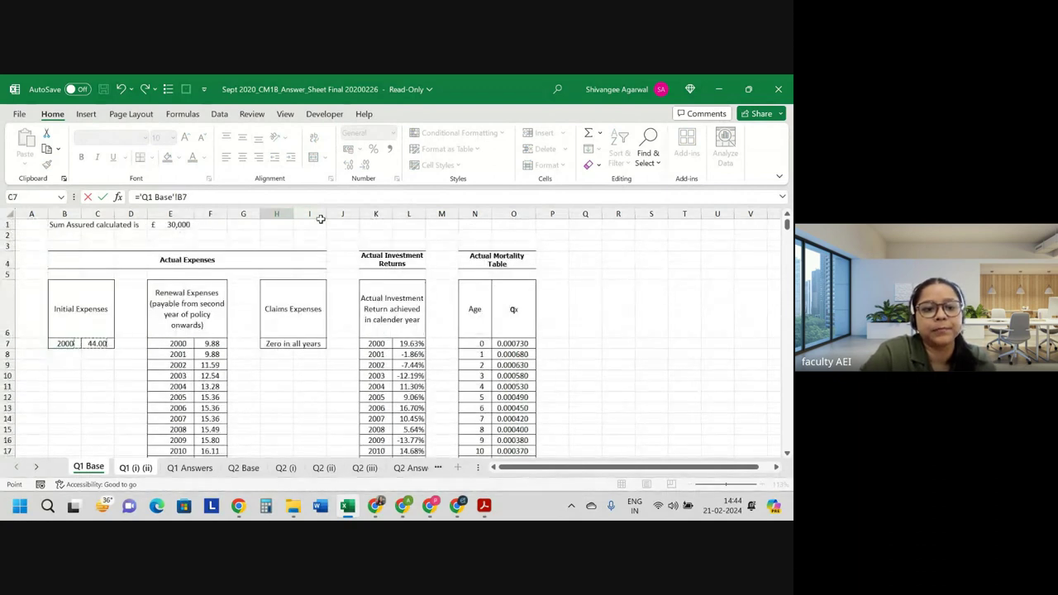
{"action": "key", "text": "Right"}
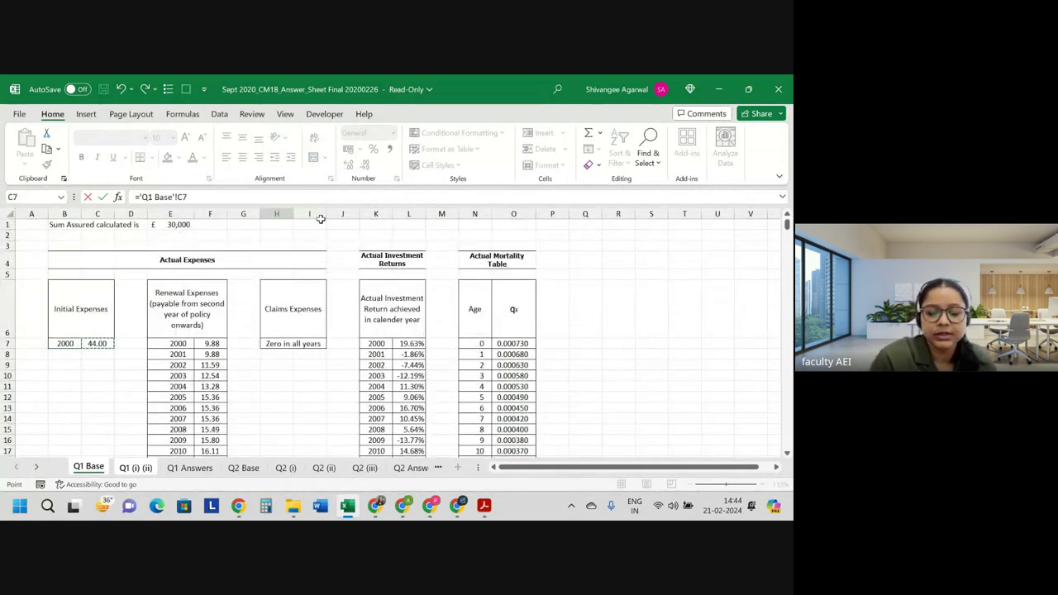
{"action": "key", "text": "Return"}
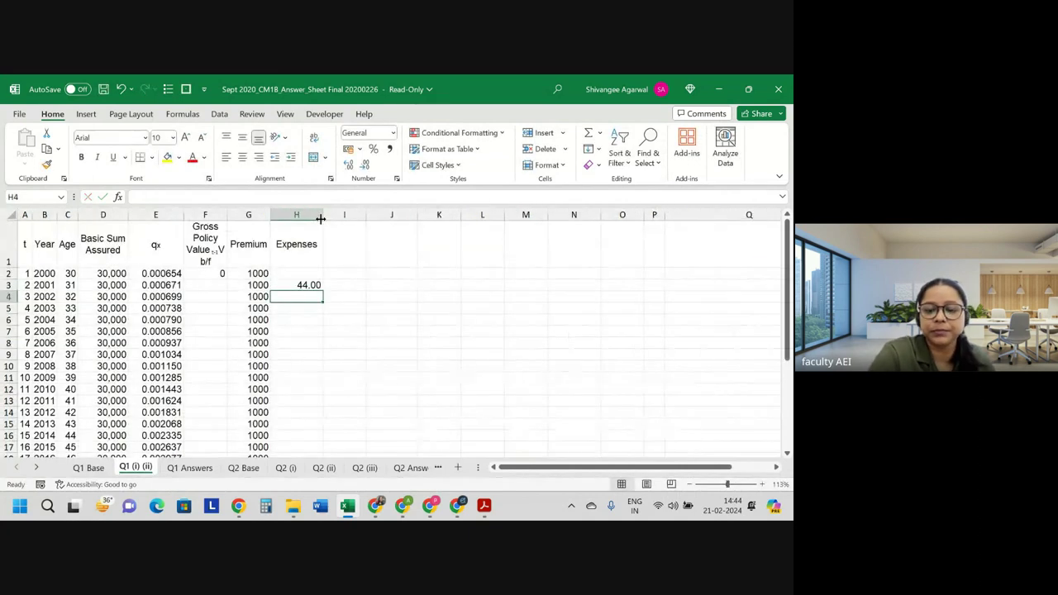
{"action": "key", "text": "Up"}
{"action": "key", "text": "ctrl+x"}
{"action": "key", "text": "Up"}
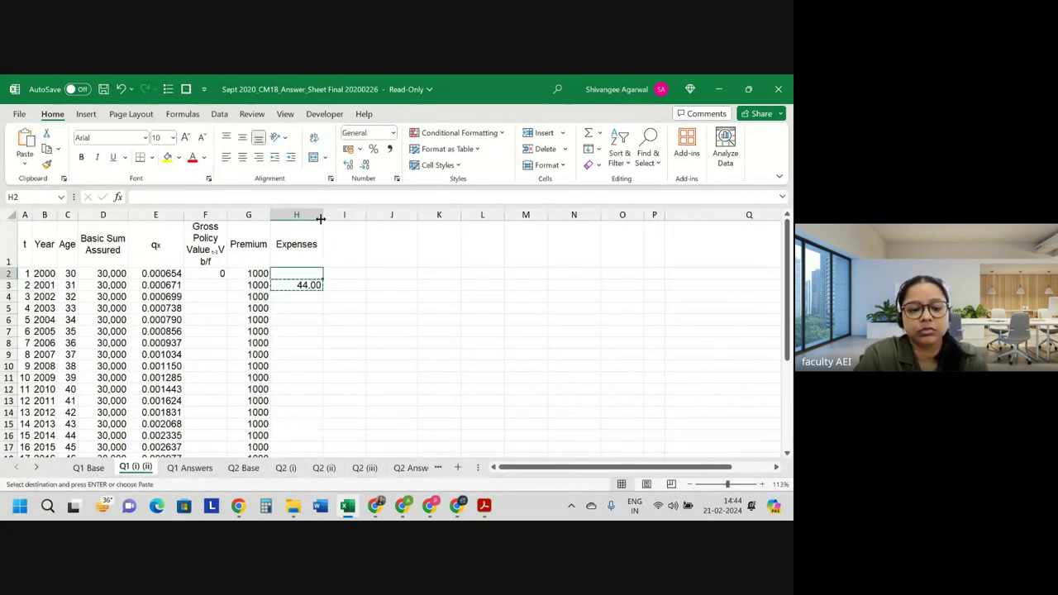
{"action": "key", "text": "ctrl+v"}
{"action": "key", "text": "Down"}
- Link H3 to the 9.88 renewal expense ='Q1 Base'!F7, fill it to 2019, and view Q1 Base
{"action": "type", "text": "="}
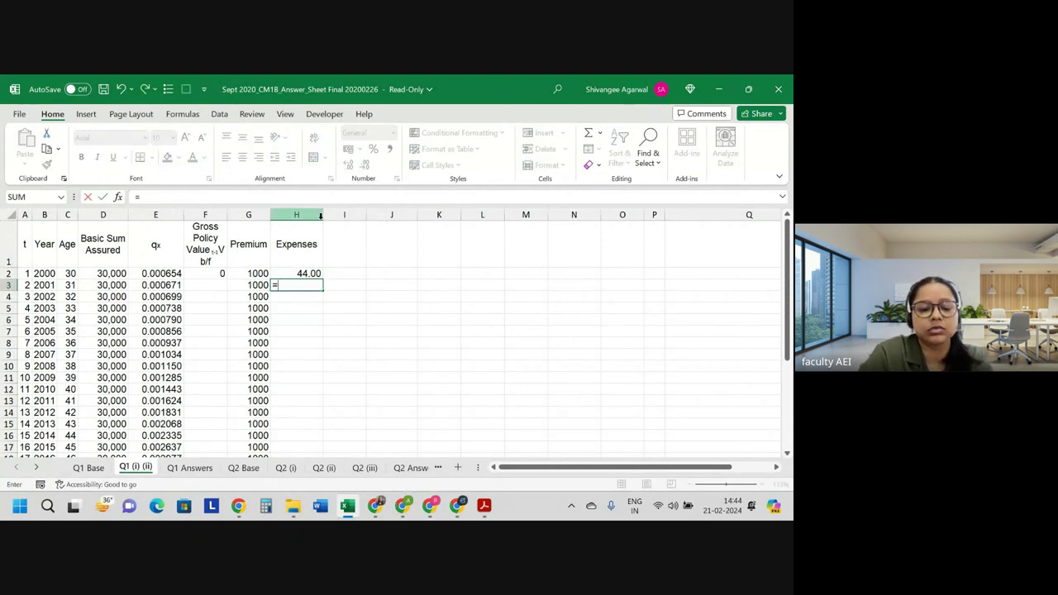
{"action": "key", "text": "ctrl+Page_Up"}
{"action": "key", "text": "Right"}
{"action": "key", "text": "Right"}
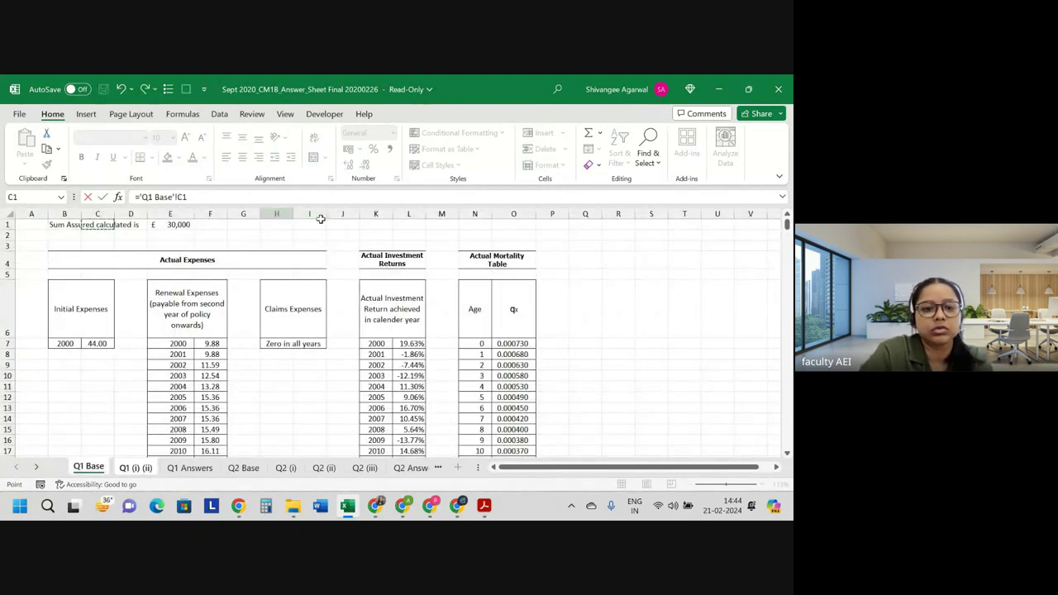
{"action": "key", "text": "Down"}
{"action": "key", "text": "Down"}
{"action": "key", "text": "Down"}
{"action": "key", "text": "Down"}
{"action": "key", "text": "Down"}
{"action": "key", "text": "Down"}
{"action": "key", "text": "Right"}
{"action": "key", "text": "Right"}
{"action": "key", "text": "Right"}
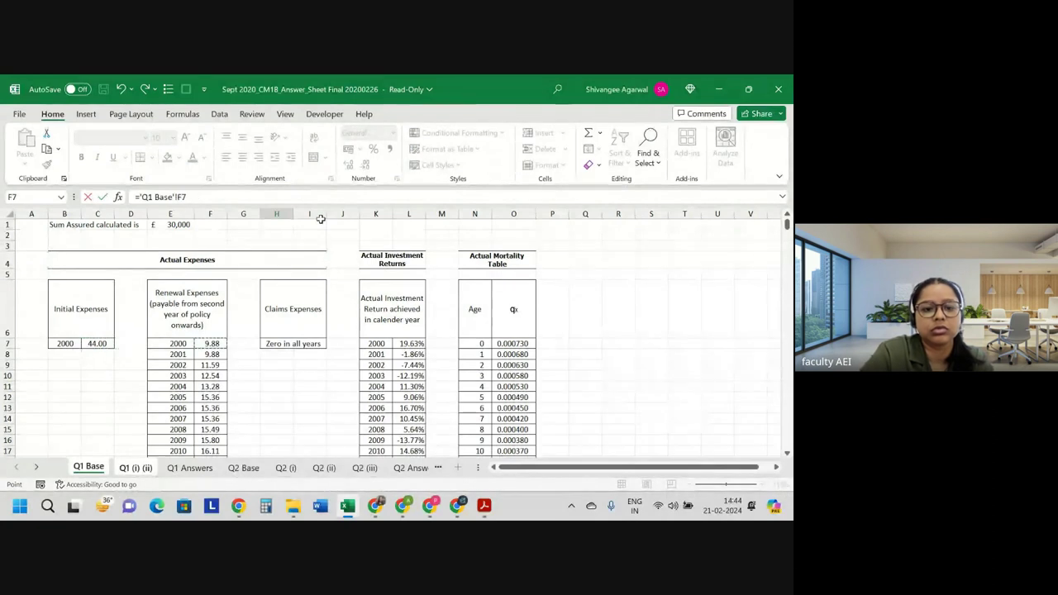
{"action": "key", "text": "Return"}
{"action": "left_click", "coordinate": [310, 285]}
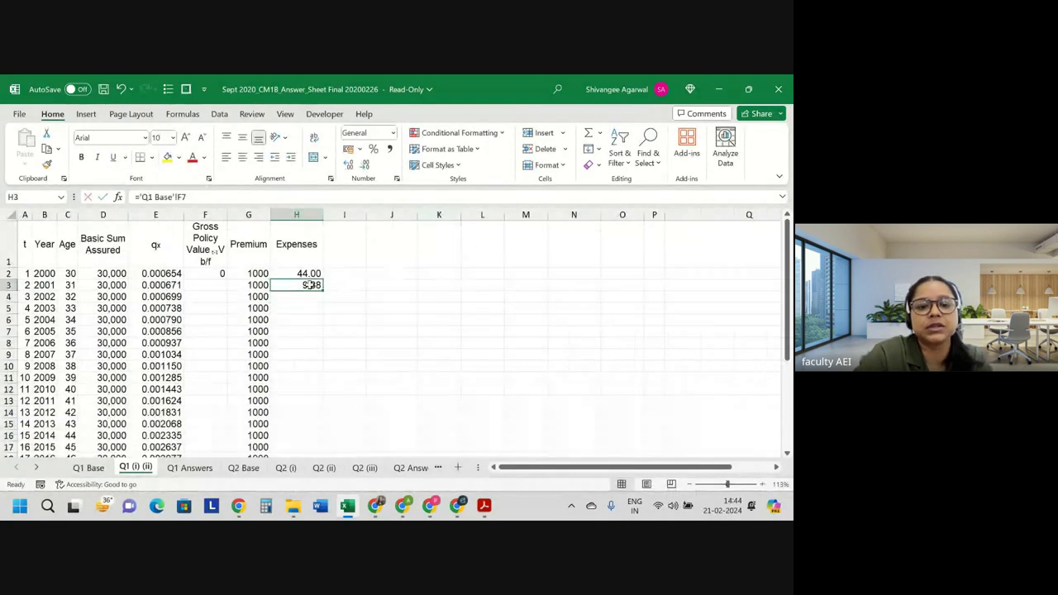
{"action": "left_click", "coordinate": [327, 294]}
{"action": "left_click", "coordinate": [319, 287]}
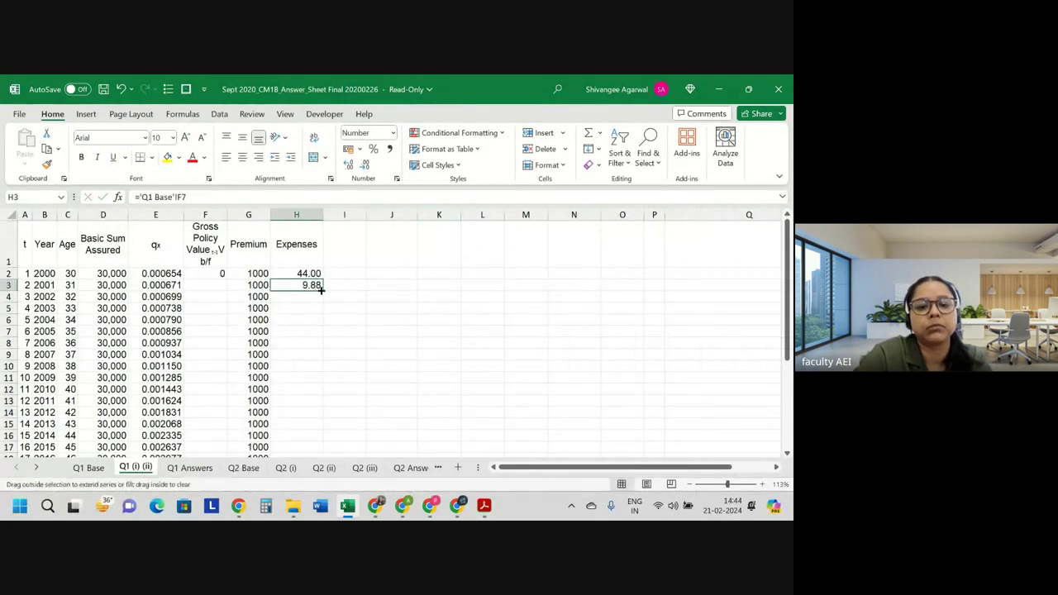
{"action": "double_click", "coordinate": [321, 290]}
{"action": "scroll", "coordinate": [248, 372], "scroll_direction": "down", "scroll_amount": 2}
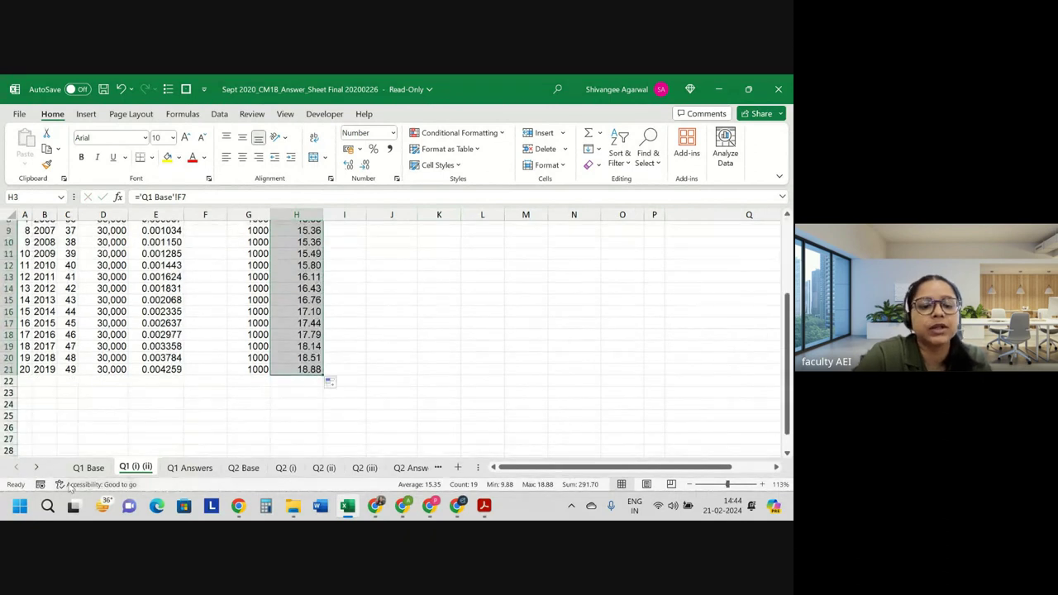
{"action": "left_click", "coordinate": [88, 469]}
{"action": "scroll", "coordinate": [214, 409], "scroll_direction": "down", "scroll_amount": 1}
{"action": "scroll", "coordinate": [213, 409], "scroll_direction": "down", "scroll_amount": 1}
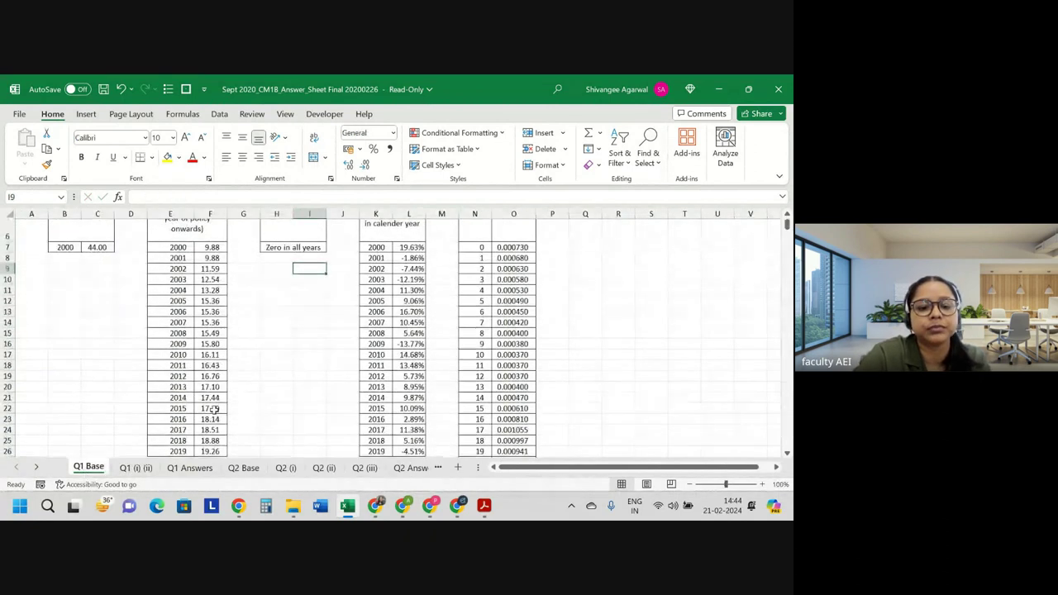
{"action": "scroll", "coordinate": [213, 408], "scroll_direction": "down", "scroll_amount": 1}
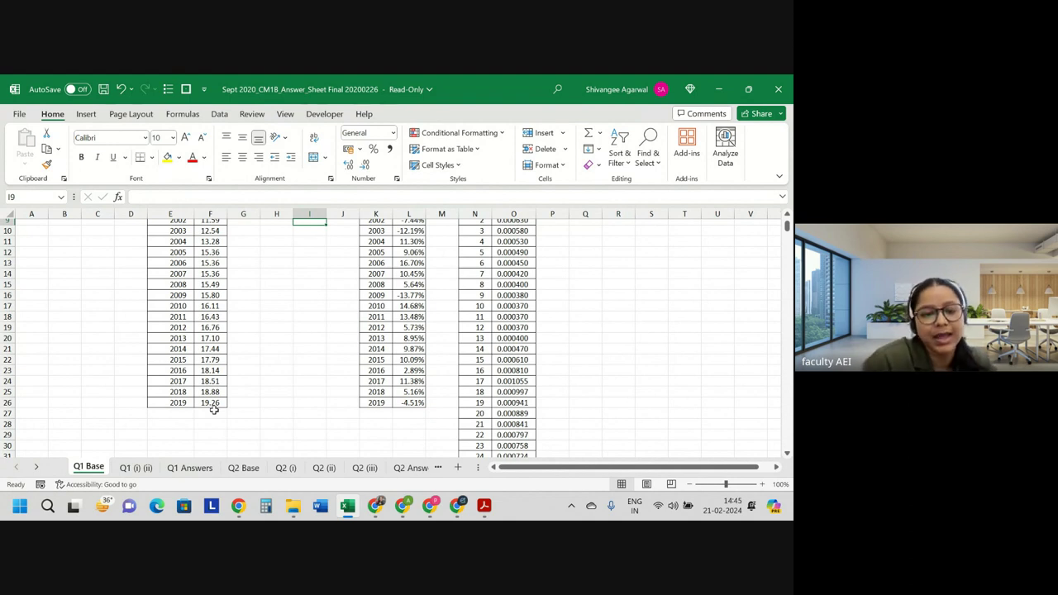
{"action": "scroll", "coordinate": [214, 410], "scroll_direction": "up", "scroll_amount": 2}
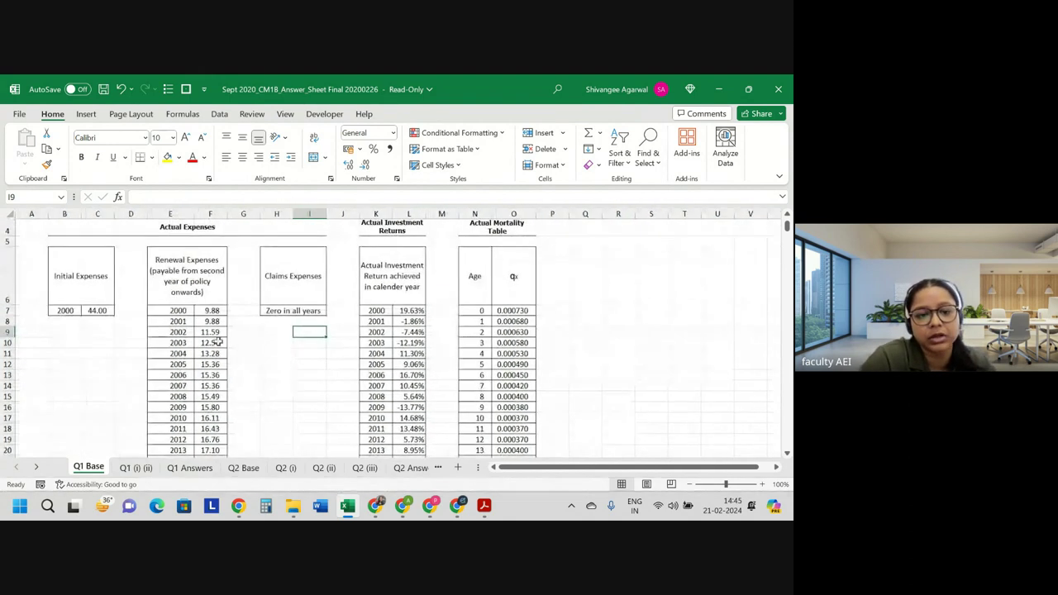
{"action": "left_click", "coordinate": [211, 321]}
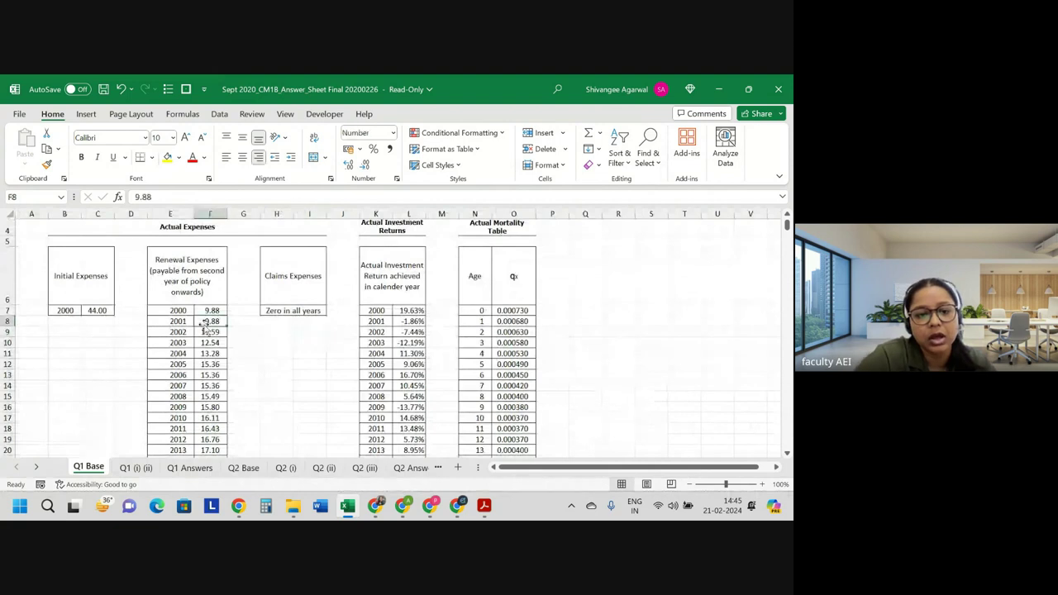
{"action": "left_click", "coordinate": [149, 468]}
{"action": "scroll", "coordinate": [210, 383], "scroll_direction": "up", "scroll_amount": 1}
{"action": "scroll", "coordinate": [272, 339], "scroll_direction": "up", "scroll_amount": 2}
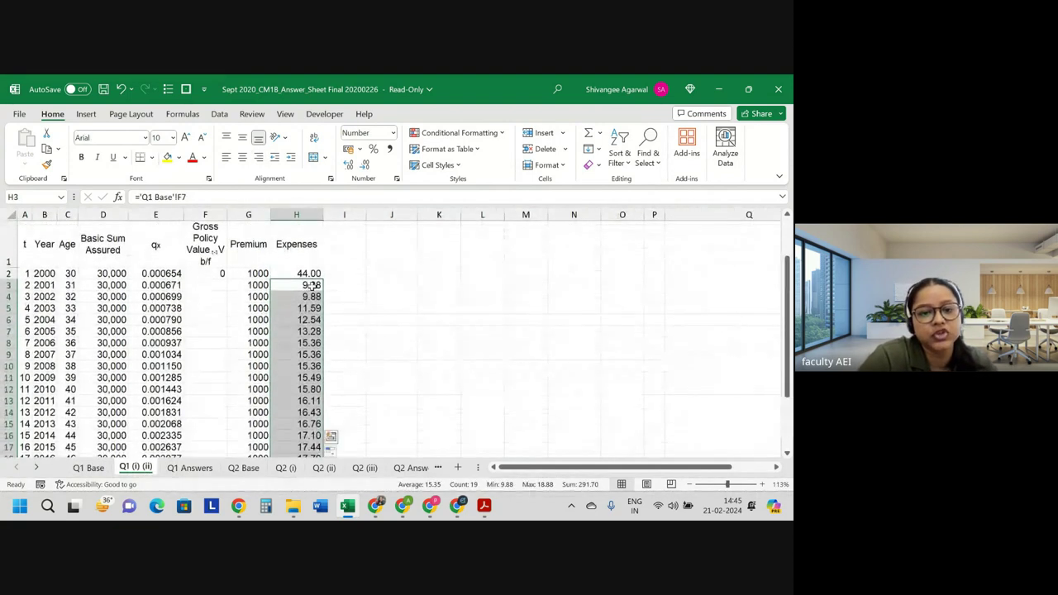
{"action": "left_click", "coordinate": [312, 285]}
{"action": "type", "text": "="}
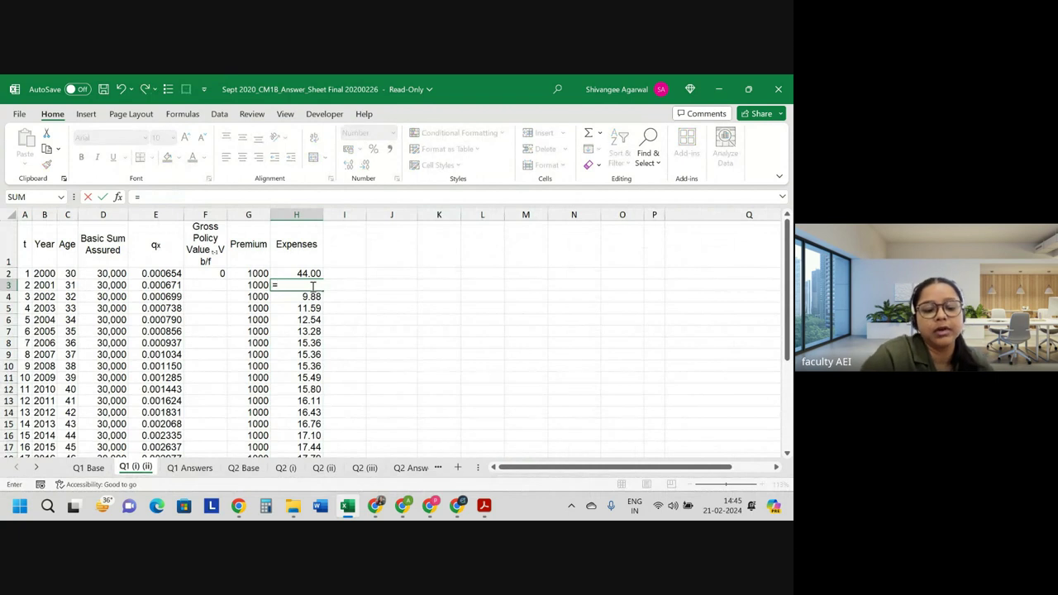
{"action": "left_click", "coordinate": [88, 468]}
{"action": "left_click", "coordinate": [208, 321]}
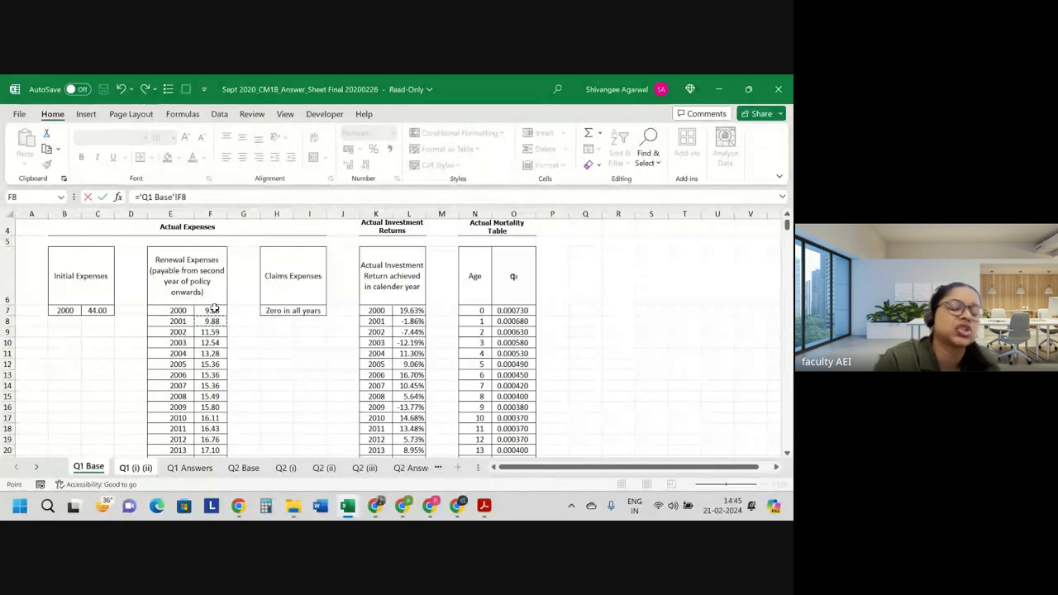
{"action": "key", "text": "Return"}
{"action": "left_click", "coordinate": [318, 284]}
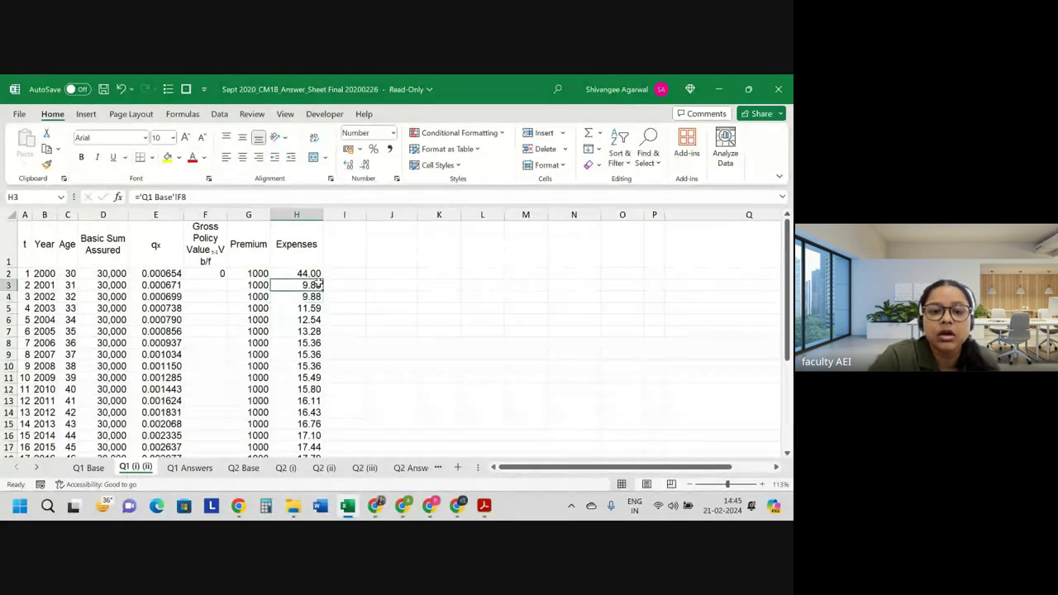
{"action": "left_click_drag", "start_coordinate": [321, 287], "coordinate": [295, 388]}
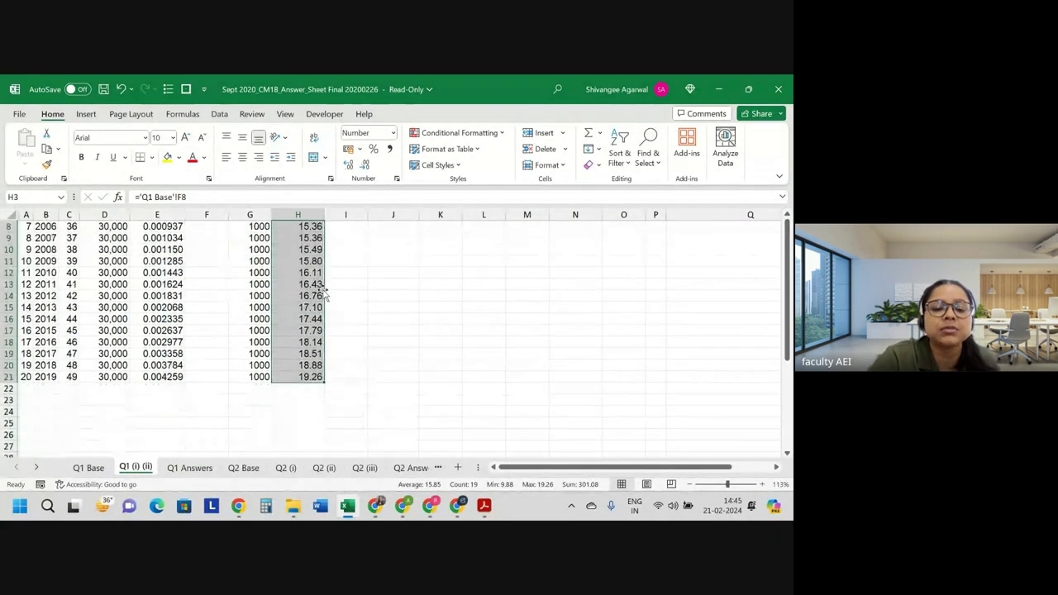
{"action": "left_click", "coordinate": [296, 376]}
{"action": "scroll", "coordinate": [347, 330], "scroll_direction": "up", "scroll_amount": 3}
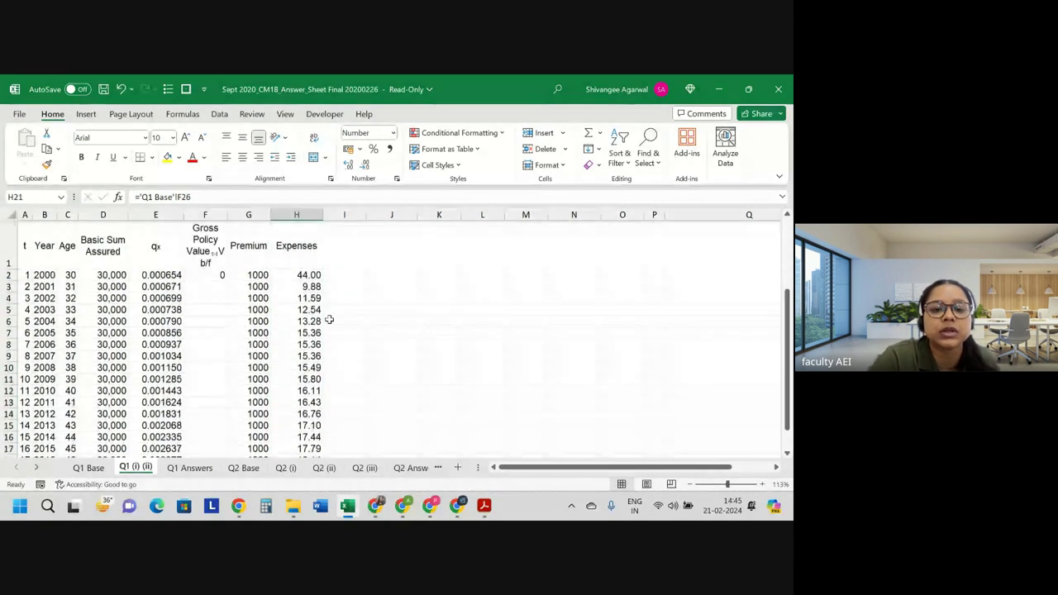
{"action": "left_click", "coordinate": [357, 259]}
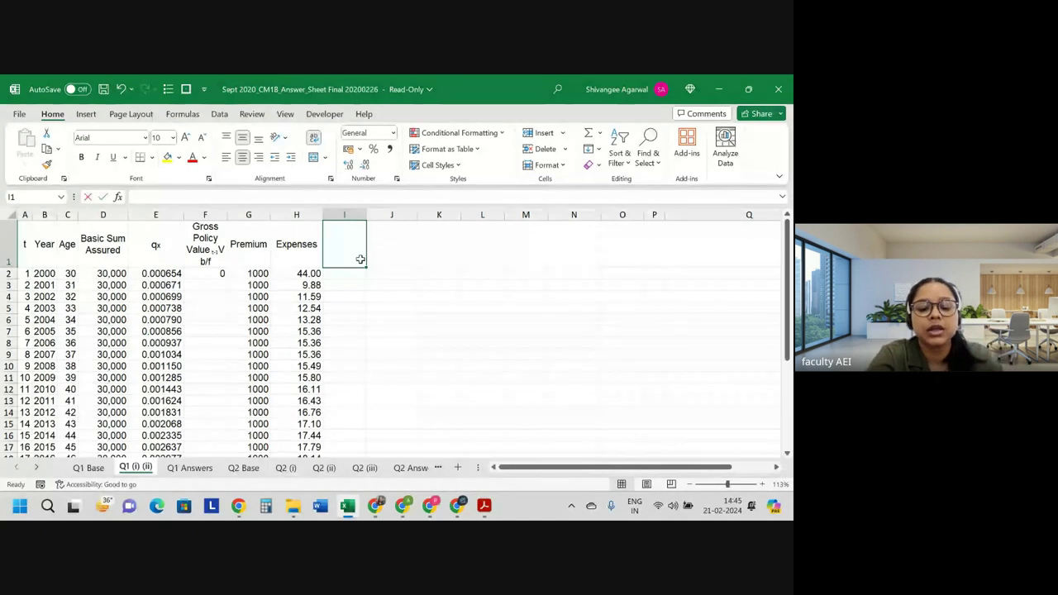
- Enter the heading 'Investment returns' in I1
{"action": "type", "text": "Invest"}
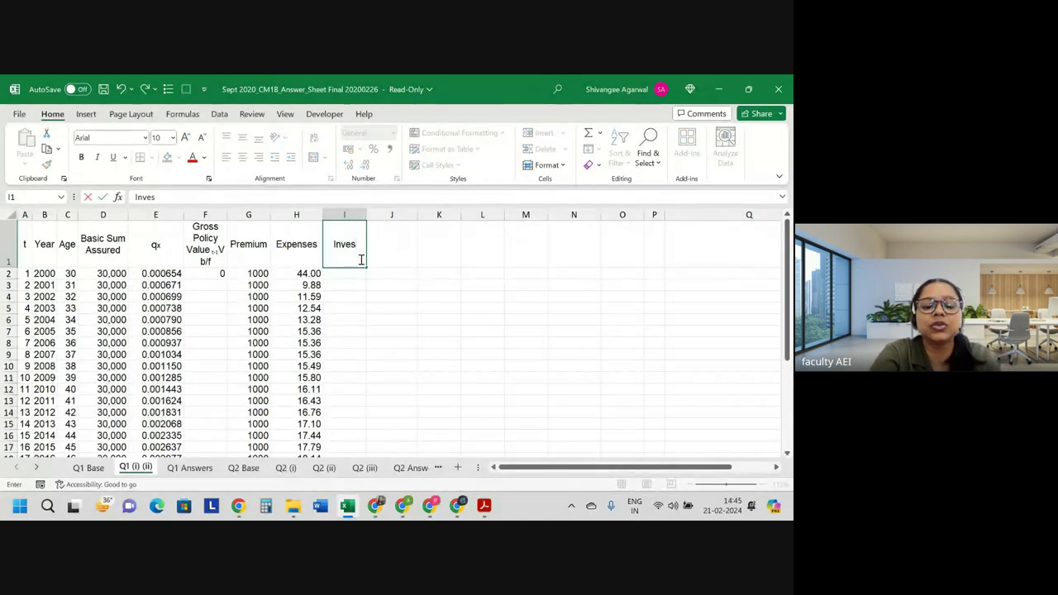
{"action": "type", "text": "ment re"}
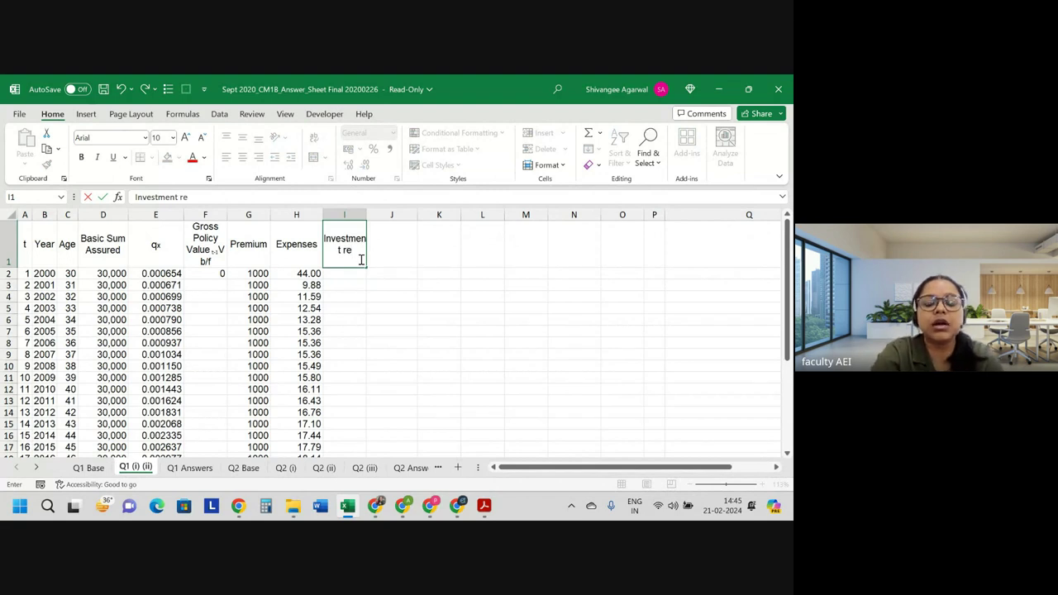
{"action": "type", "text": "tue"}
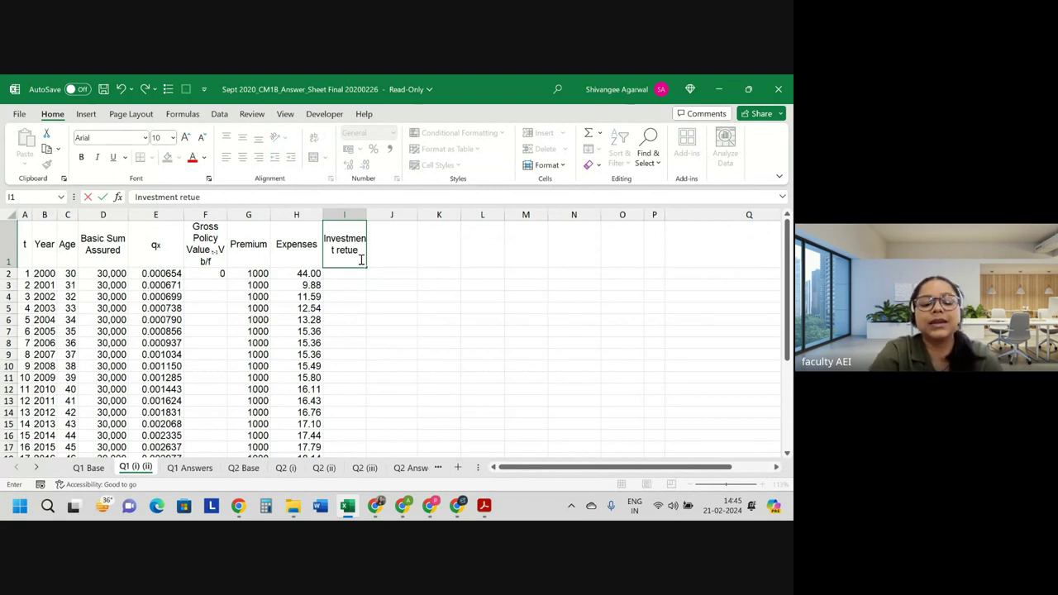
{"action": "key", "text": "BackSpace"}
{"action": "type", "text": "rns"}
{"action": "key", "text": "Return"}
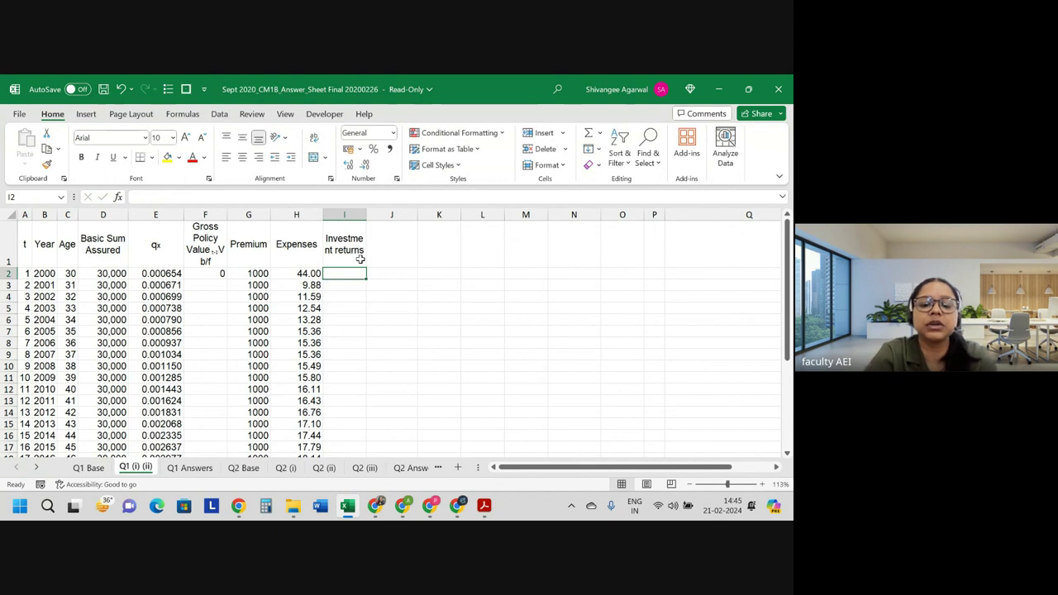
- Enter =(G2-H2)*'Q1 Base'!L7 in I2, giving 187.663 for 2000
{"action": "type", "text": "=("}
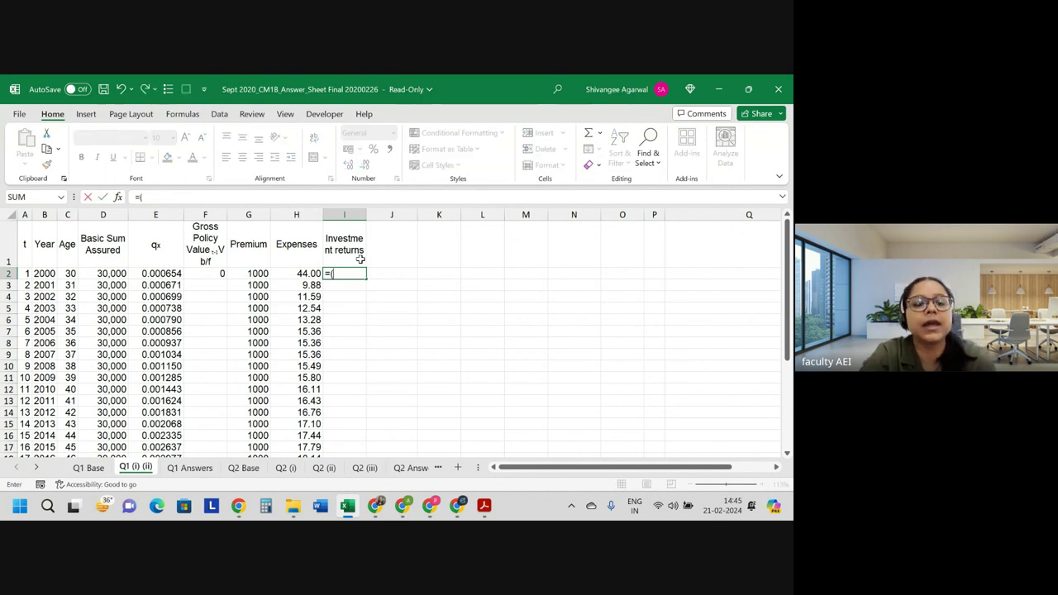
{"action": "key", "text": "Left"}
{"action": "key", "text": "Left"}
{"action": "type", "text": "-"}
{"action": "key", "text": "Left"}
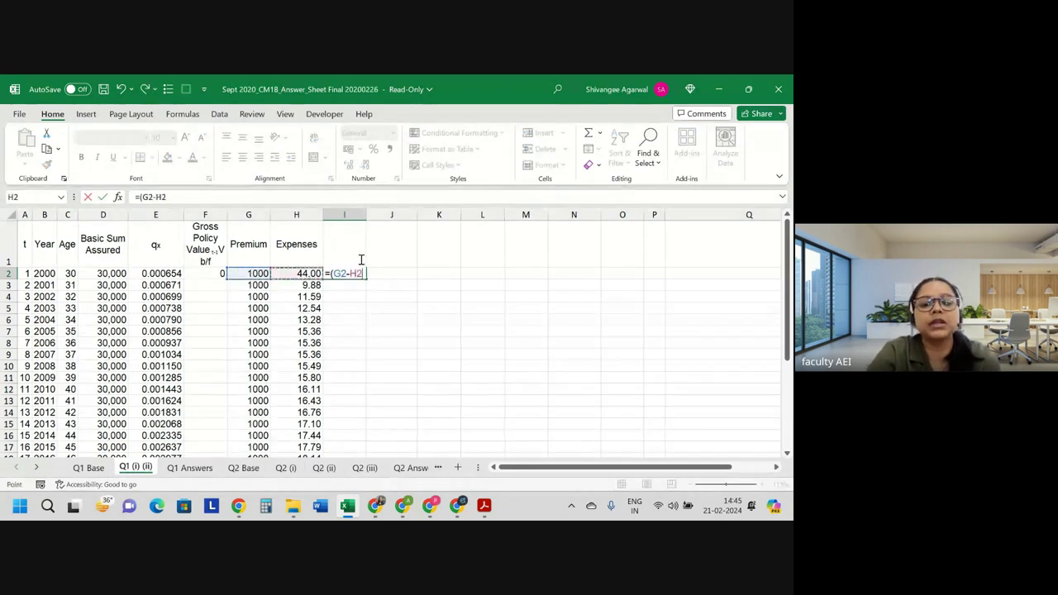
{"action": "type", "text": ")*"}
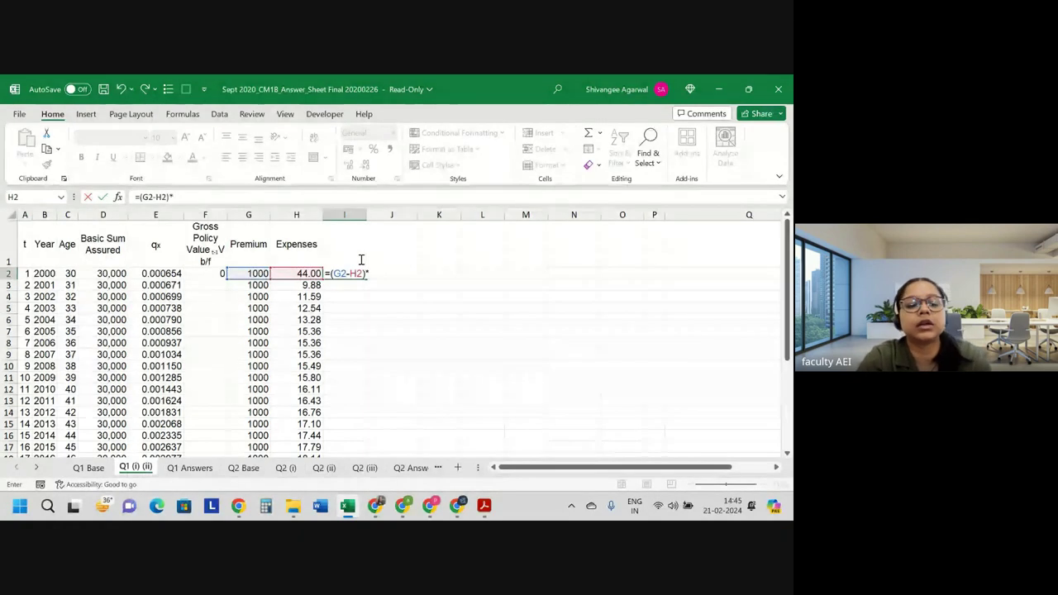
{"action": "left_click", "coordinate": [88, 468]}
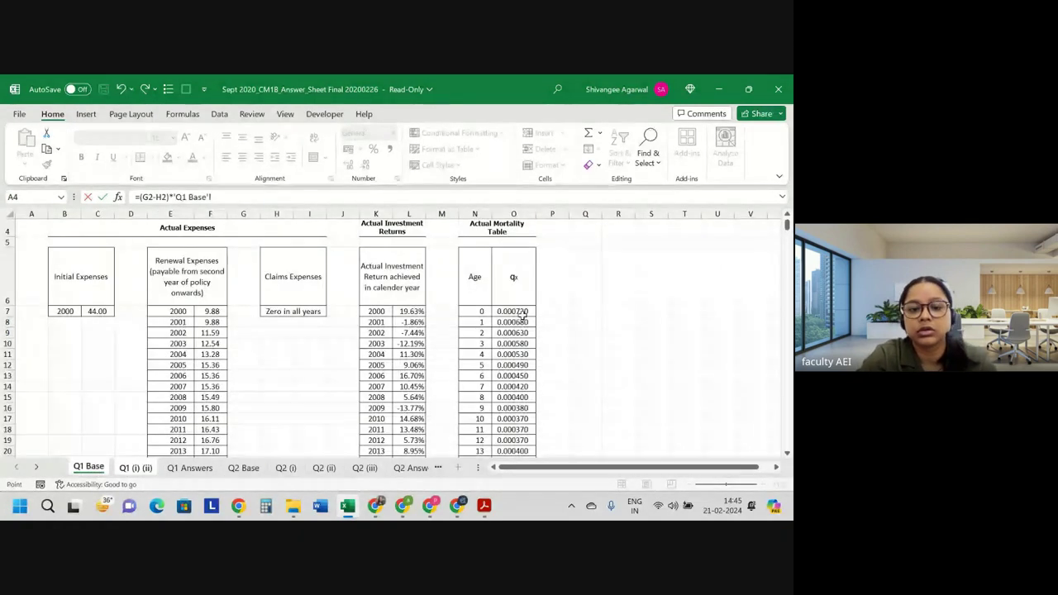
{"action": "left_click", "coordinate": [400, 311]}
{"action": "key", "text": "Return"}
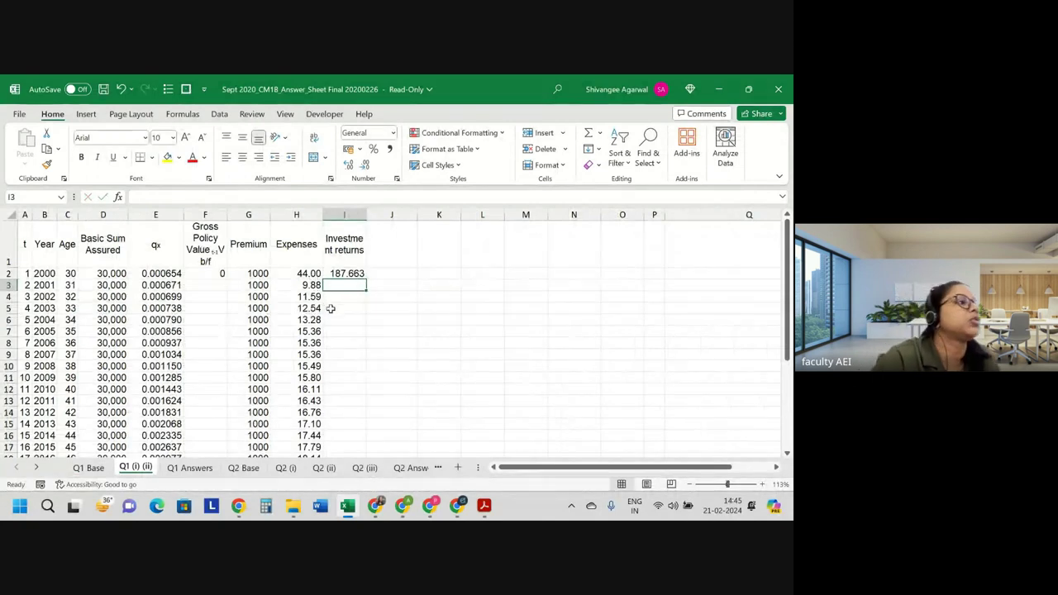
- Check the Renewal Expenses on Q1 Base, dismiss the accessibility results, and reselect I2
{"action": "left_click", "coordinate": [88, 468]}
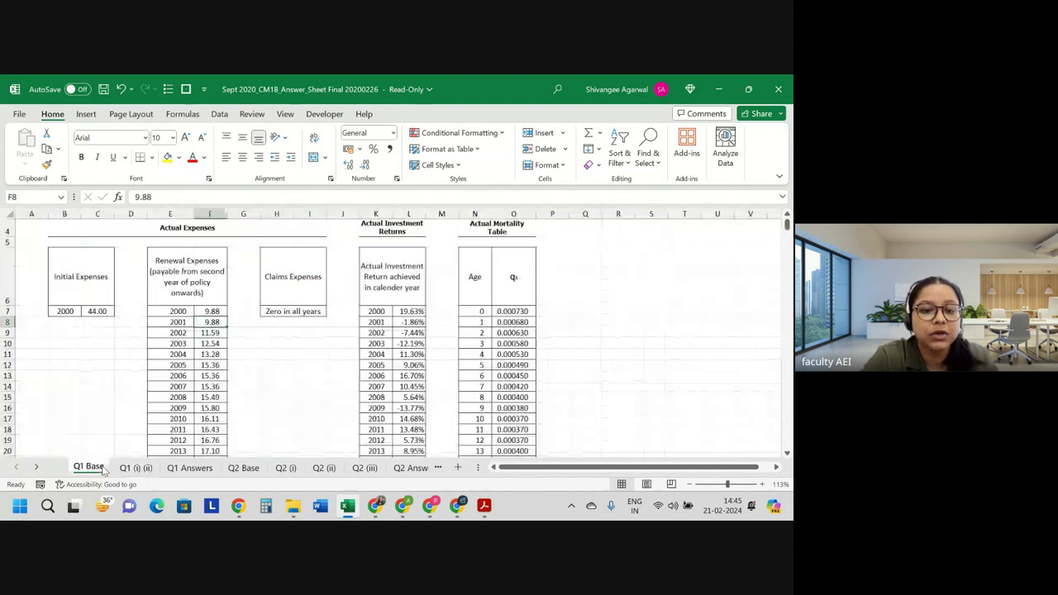
{"action": "scroll", "coordinate": [294, 302], "scroll_direction": "up", "scroll_amount": 1}
{"action": "scroll", "coordinate": [294, 302], "scroll_direction": "down", "scroll_amount": 1}
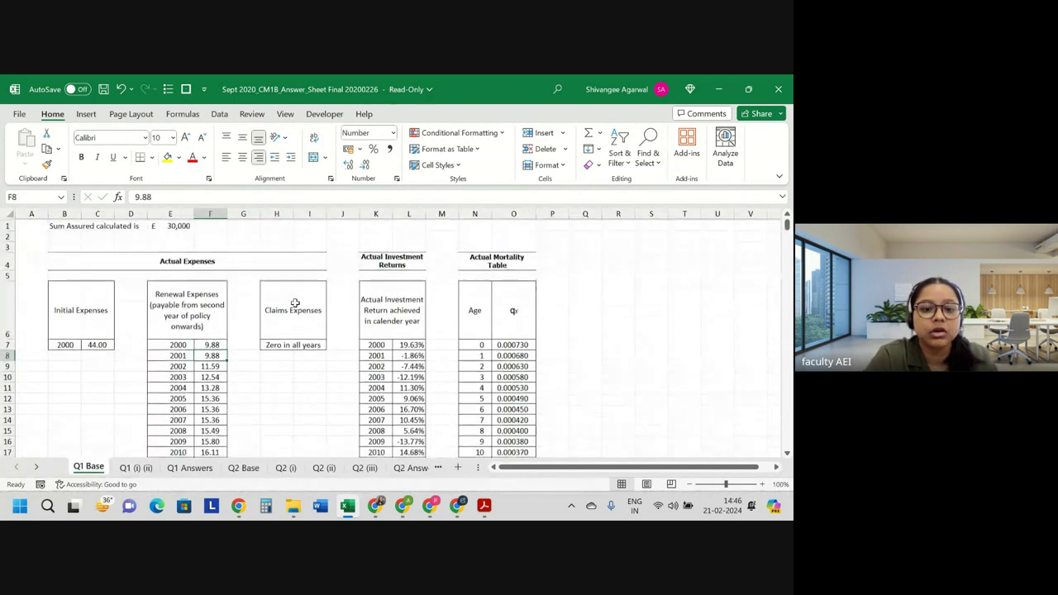
{"action": "left_click", "coordinate": [169, 316]}
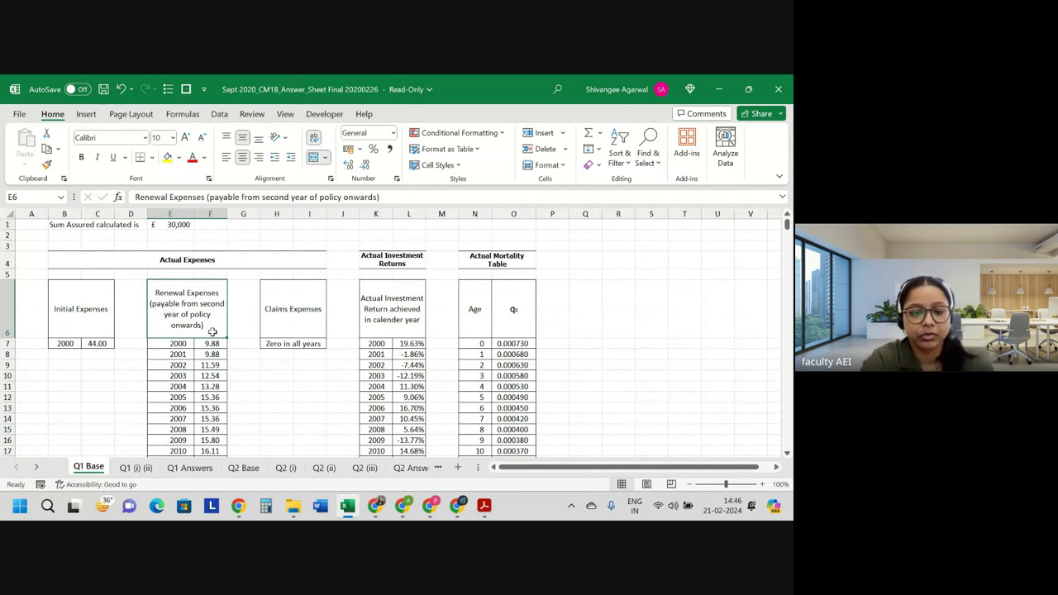
{"action": "left_click", "coordinate": [124, 485]}
{"action": "left_click", "coordinate": [132, 468]}
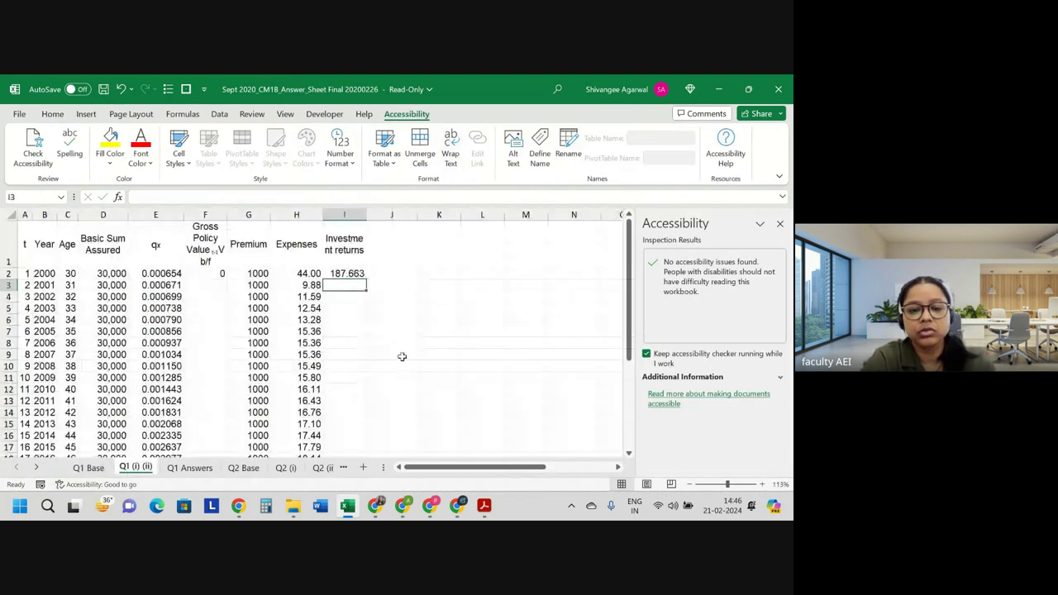
{"action": "left_click", "coordinate": [780, 223]}
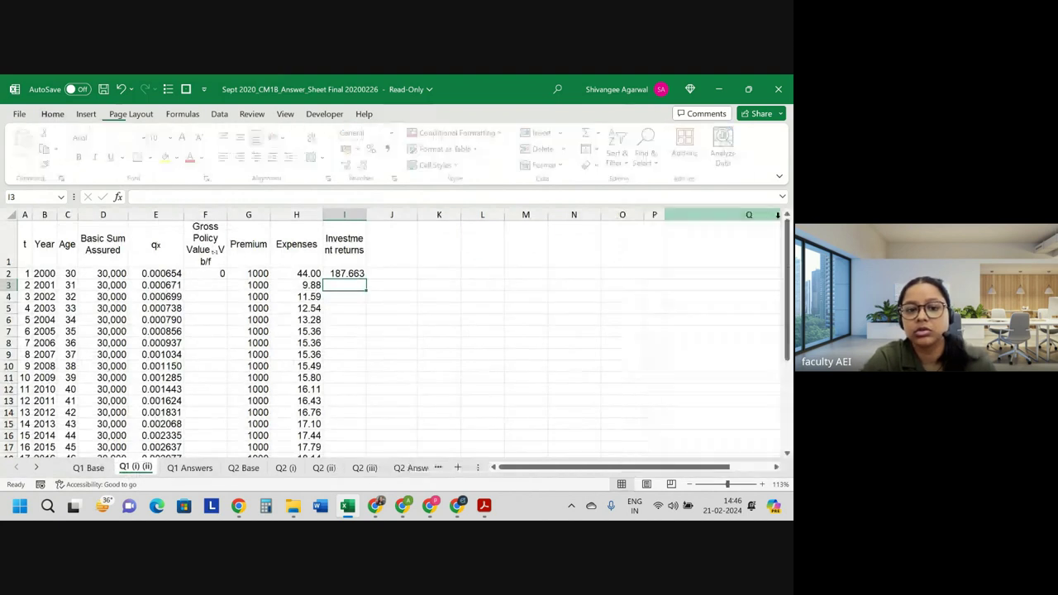
{"action": "left_click", "coordinate": [360, 276]}
{"action": "double_click", "coordinate": [363, 280]}
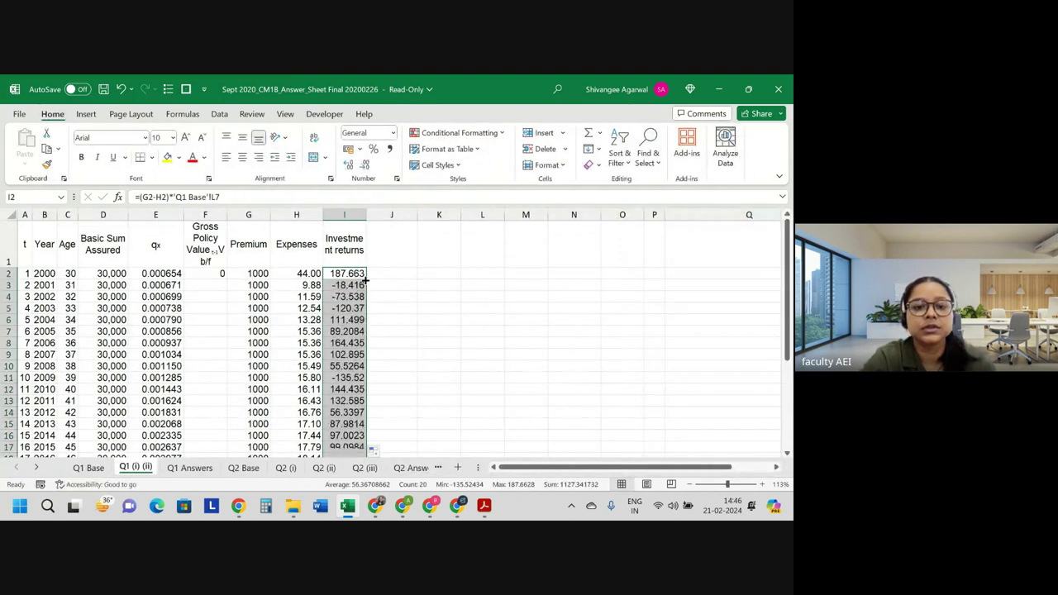
{"action": "left_click", "coordinate": [354, 285]}
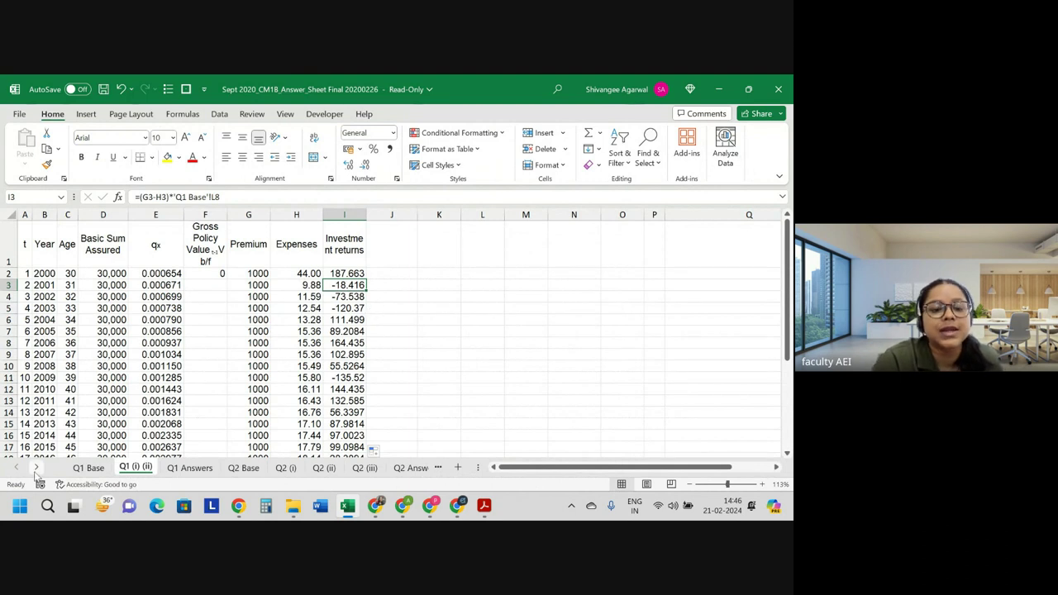
{"action": "left_click", "coordinate": [83, 468]}
{"action": "left_click", "coordinate": [135, 468]}
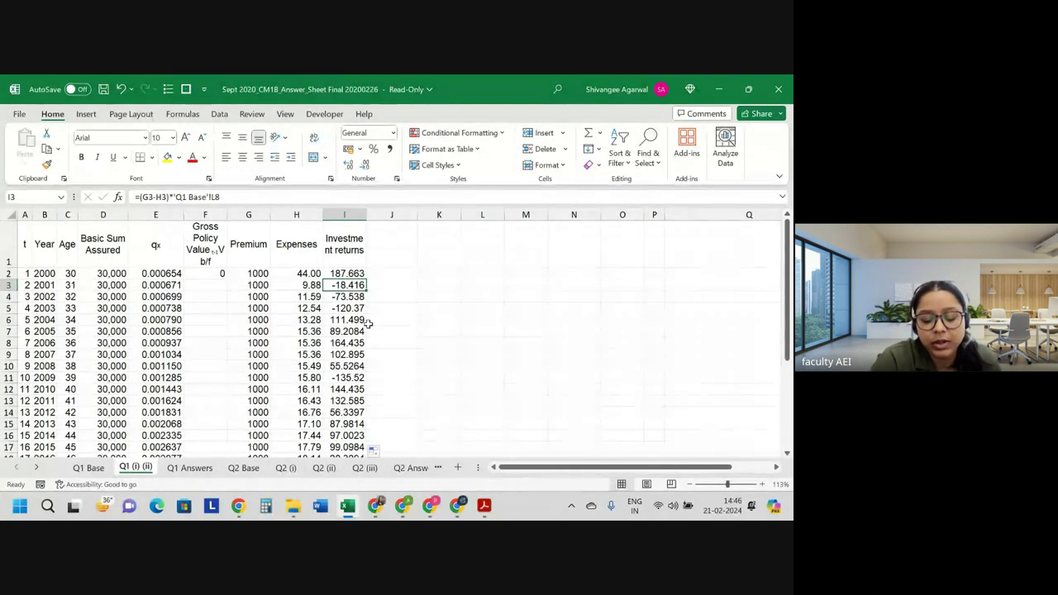
{"action": "scroll", "coordinate": [369, 324], "scroll_direction": "down", "scroll_amount": 1}
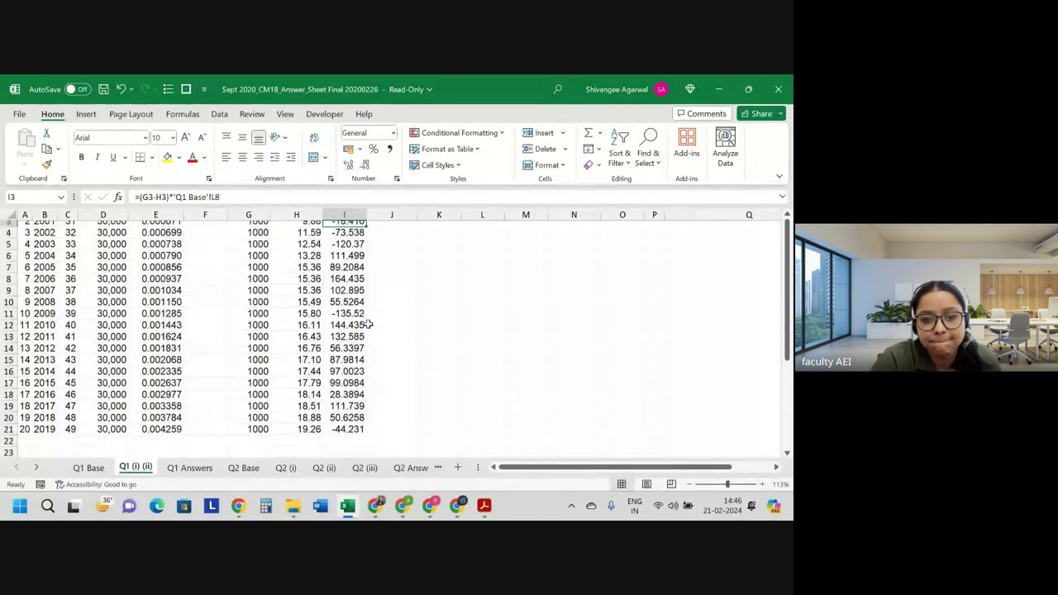
{"action": "scroll", "coordinate": [369, 324], "scroll_direction": "down", "scroll_amount": 1}
{"action": "scroll", "coordinate": [369, 324], "scroll_direction": "up", "scroll_amount": 1}
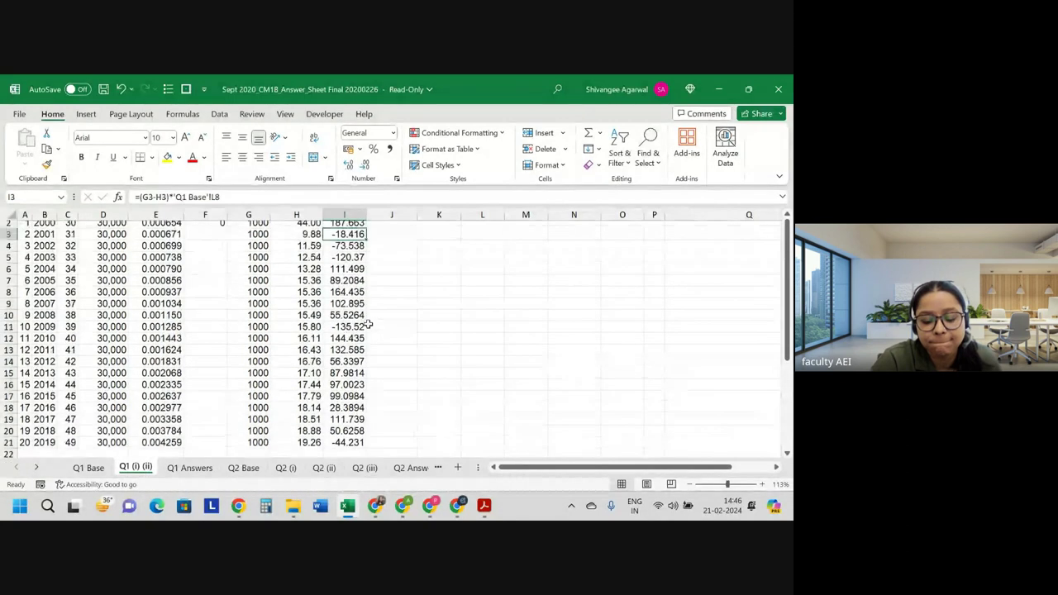
{"action": "scroll", "coordinate": [369, 324], "scroll_direction": "up", "scroll_amount": 1}
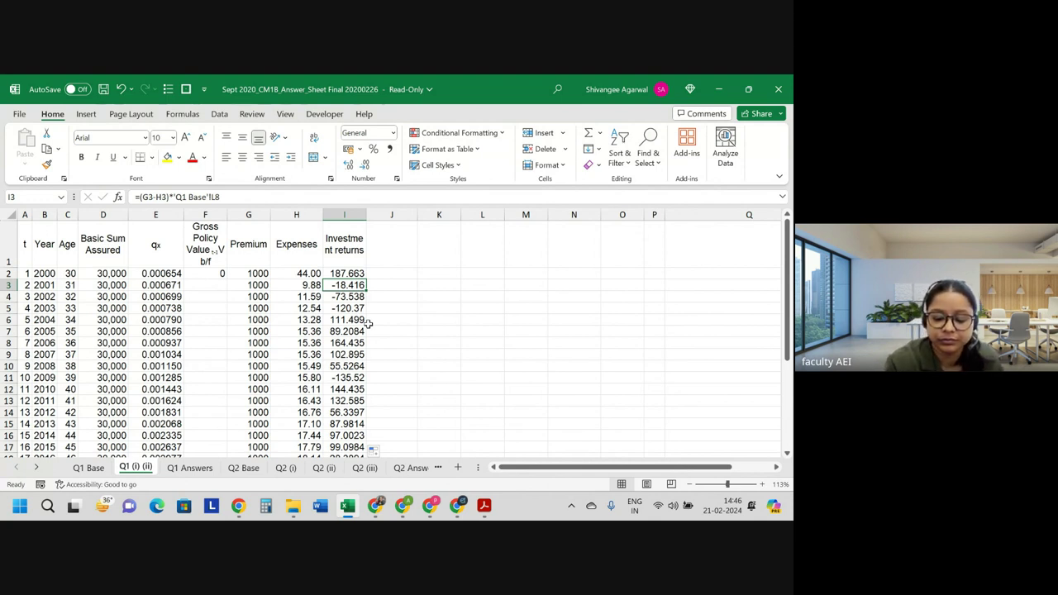
- Enter the heading 'Death claim' in J1, correcting the typo
{"action": "left_click", "coordinate": [384, 247]}
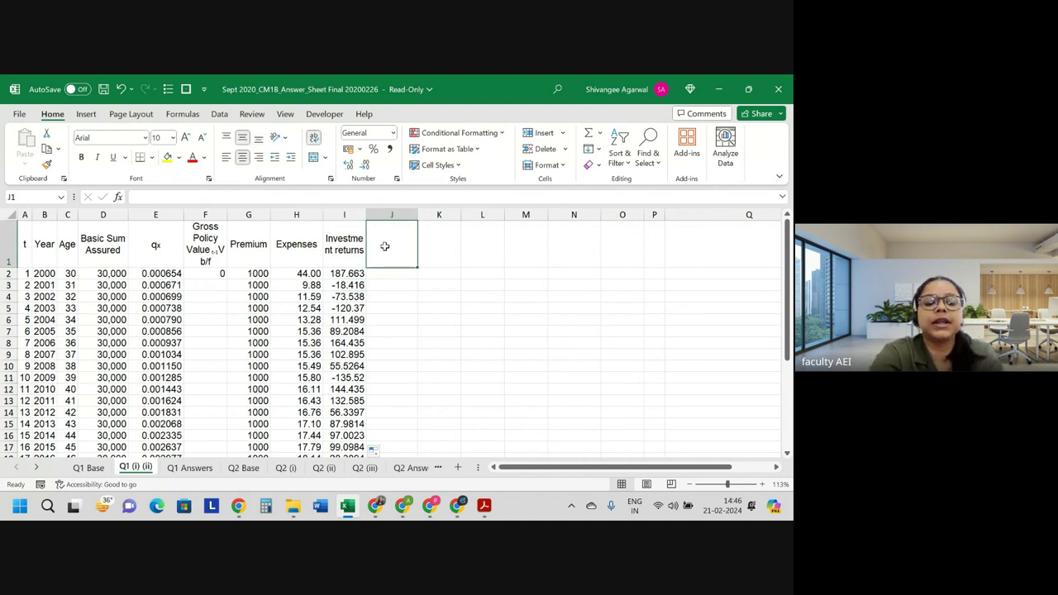
{"action": "type", "text": "Death claqi"}
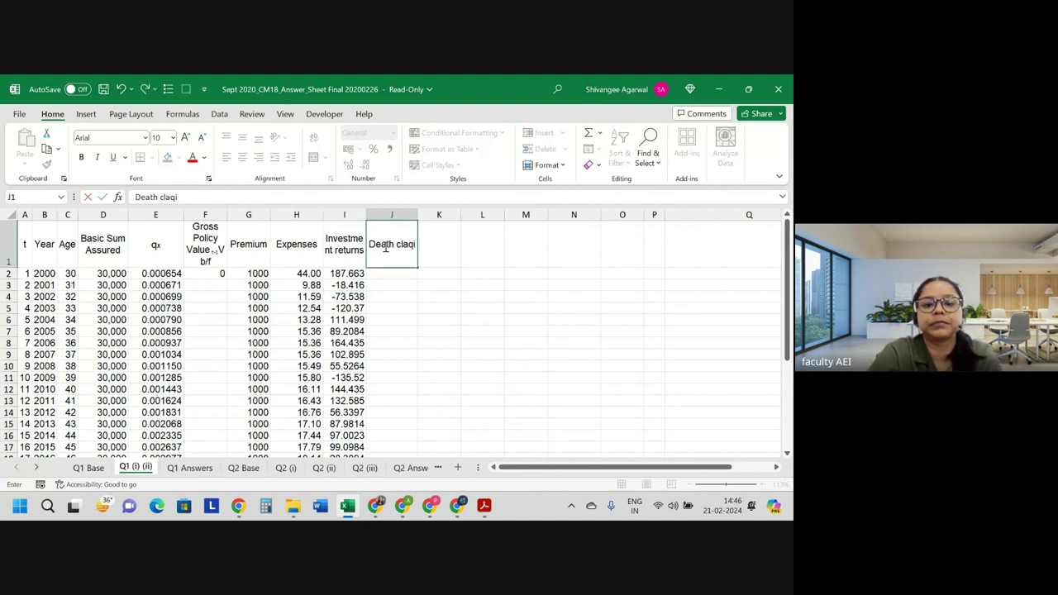
{"action": "type", "text": "m"}
{"action": "key", "text": "Return"}
{"action": "left_click", "coordinate": [385, 246]}
{"action": "double_click", "coordinate": [384, 247]}
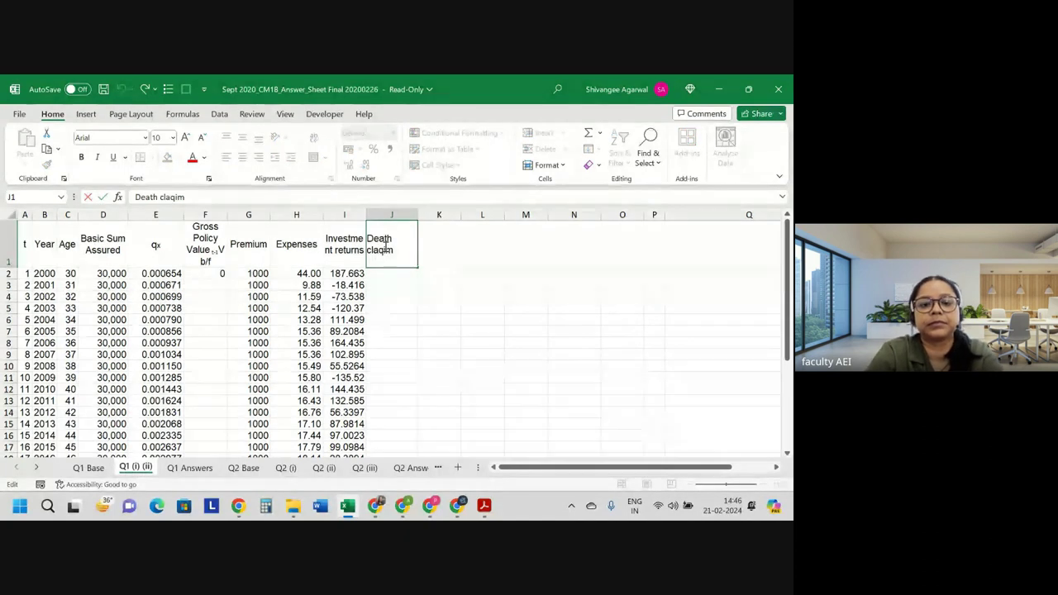
{"action": "key", "text": "BackSpace"}
{"action": "key", "text": "BackSpace"}
{"action": "type", "text": "i"}
{"action": "key", "text": "Return"}
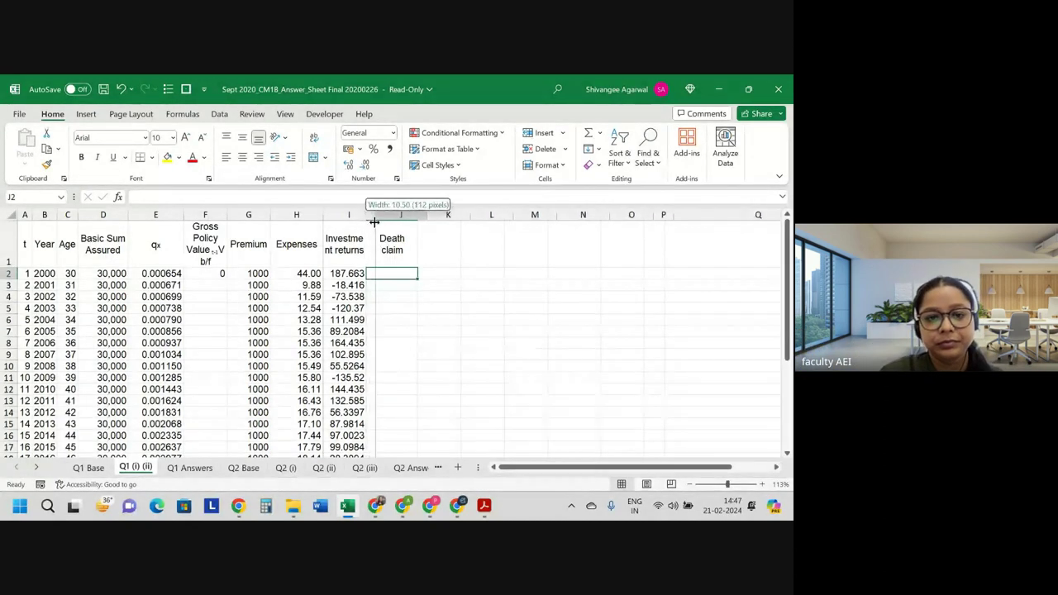
- Widen column I, enter =D2*E2 in J2 (19.61), and fill it to J21
{"action": "left_click_drag", "start_coordinate": [365, 217], "coordinate": [375, 216]}
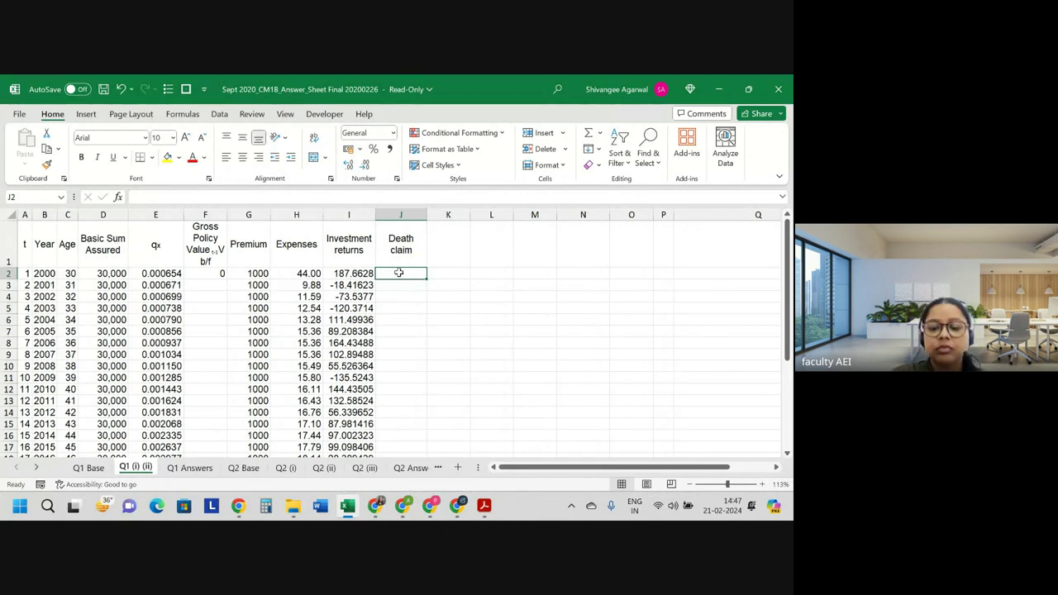
{"action": "type", "text": "="}
{"action": "key", "text": "Left"}
{"action": "key", "text": "Left"}
{"action": "key", "text": "Left"}
{"action": "key", "text": "Left"}
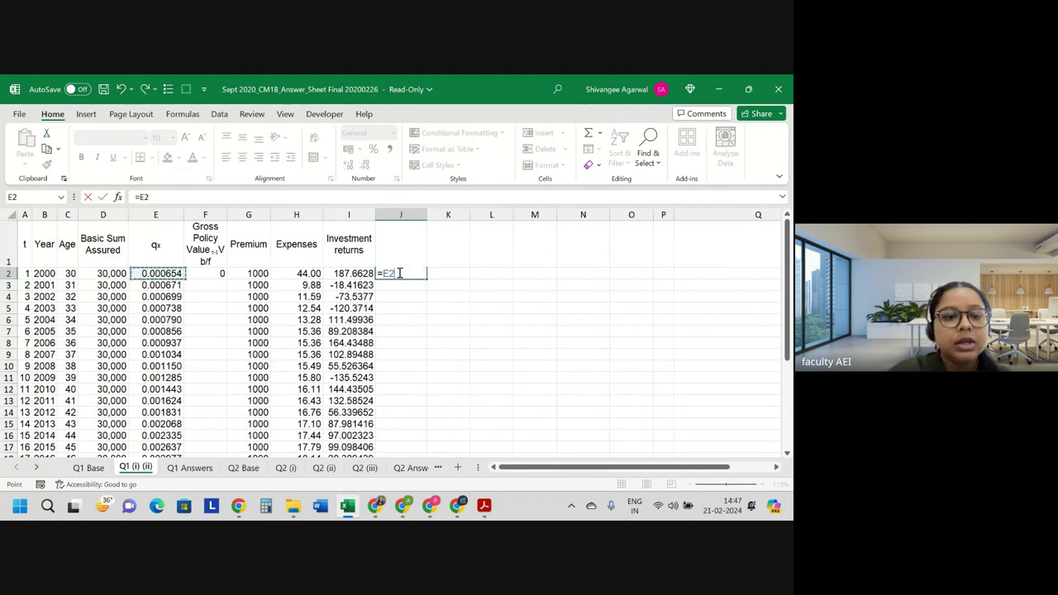
{"action": "key", "text": "Left"}
{"action": "type", "text": "*"}
{"action": "key", "text": "Left"}
{"action": "key", "text": "Left"}
{"action": "key", "text": "Left"}
{"action": "key", "text": "Left"}
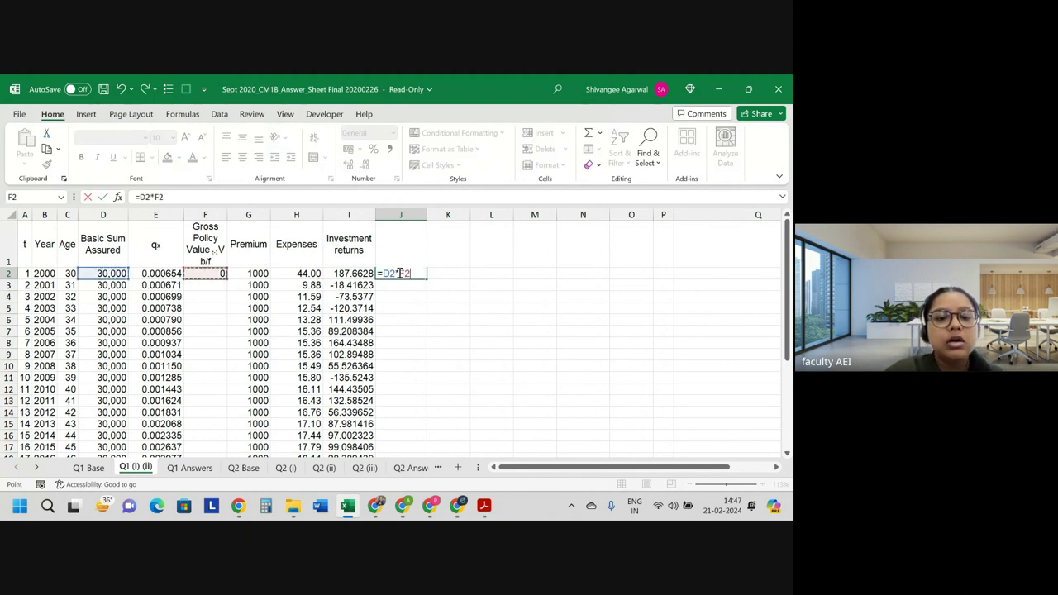
{"action": "key", "text": "Left"}
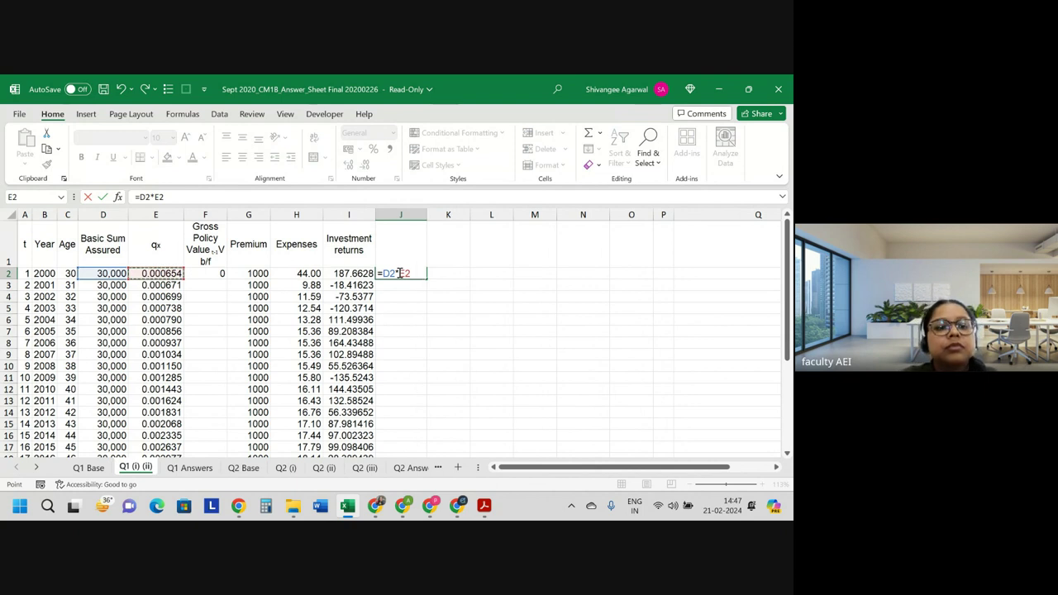
{"action": "key", "text": "Return"}
{"action": "left_click", "coordinate": [400, 273]}
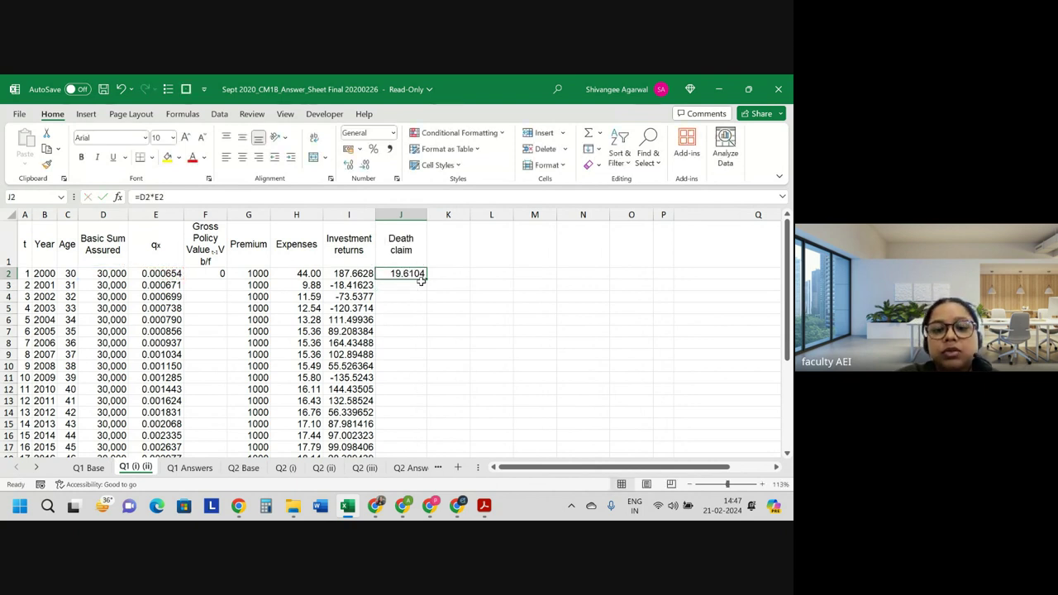
{"action": "double_click", "coordinate": [427, 279]}
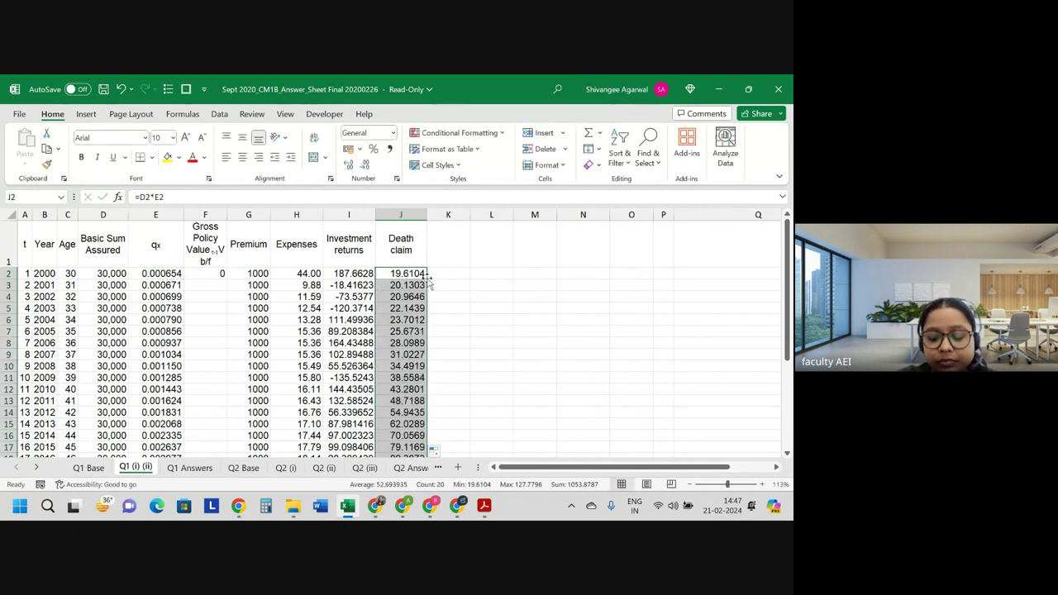
- Show Death claim and Investment returns to two decimals
{"action": "left_click", "coordinate": [365, 167]}
{"action": "left_click", "coordinate": [364, 167]}
{"action": "left_click", "coordinate": [362, 273]}
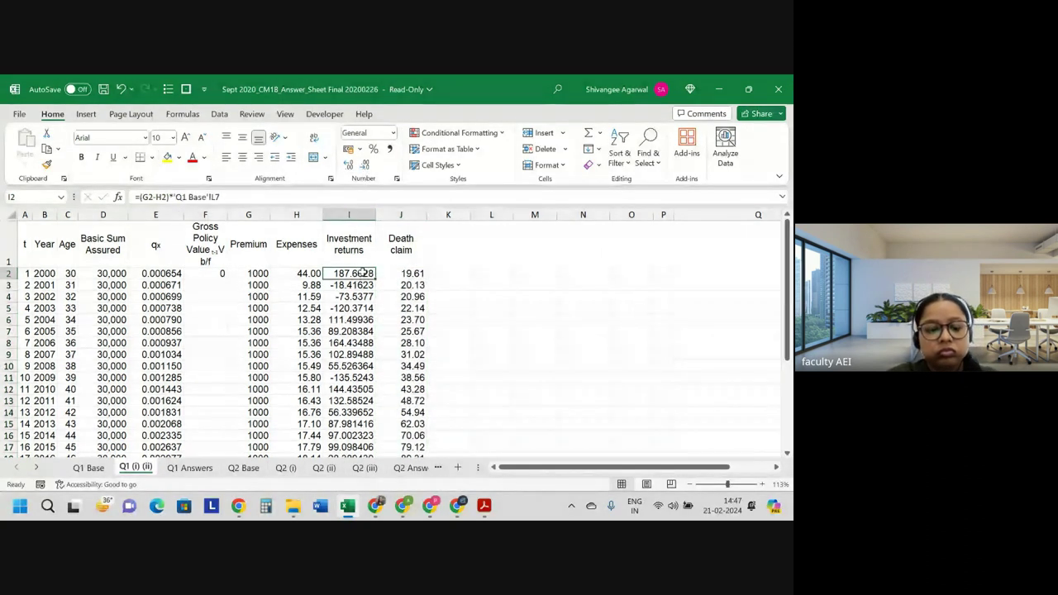
{"action": "key", "text": "ctrl+shift+Down"}
{"action": "left_click", "coordinate": [366, 169]}
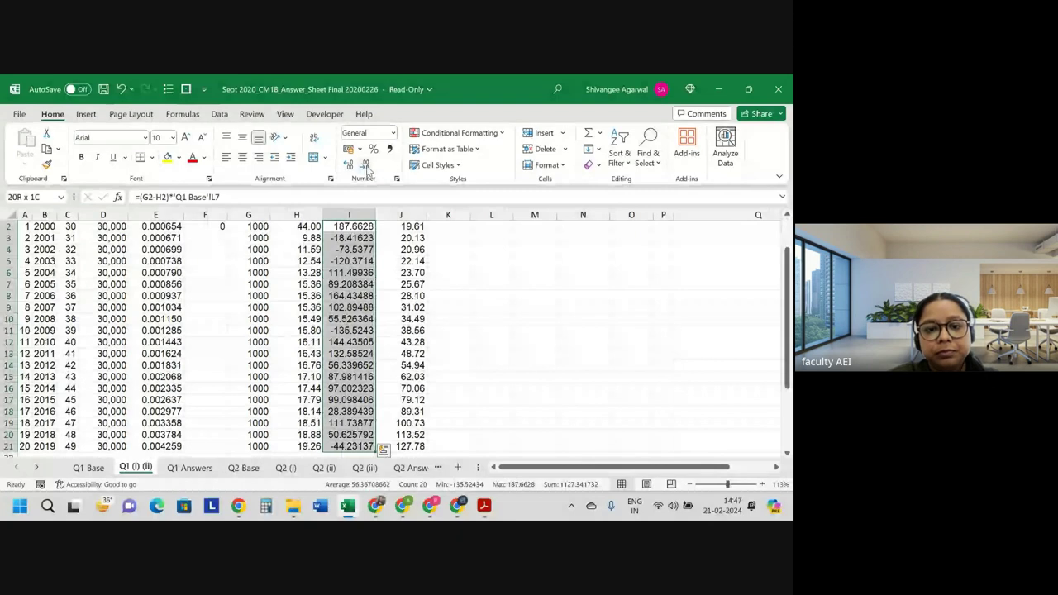
{"action": "left_click", "coordinate": [366, 170]}
{"action": "left_click", "coordinate": [419, 340]}
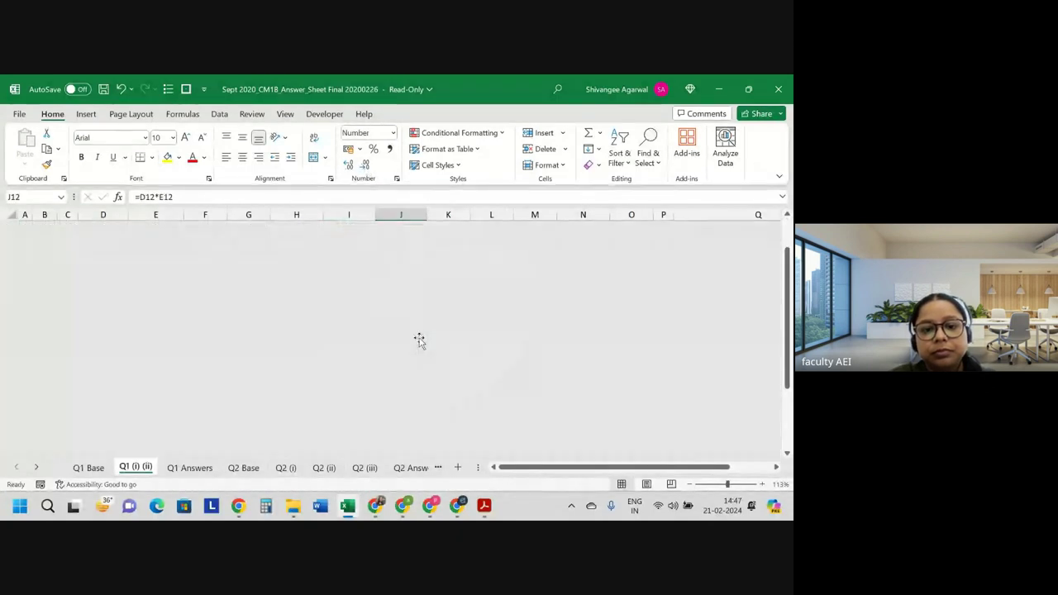
{"action": "scroll", "coordinate": [420, 340], "scroll_direction": "down", "scroll_amount": 2}
{"action": "scroll", "coordinate": [420, 340], "scroll_direction": "up", "scroll_amount": 2}
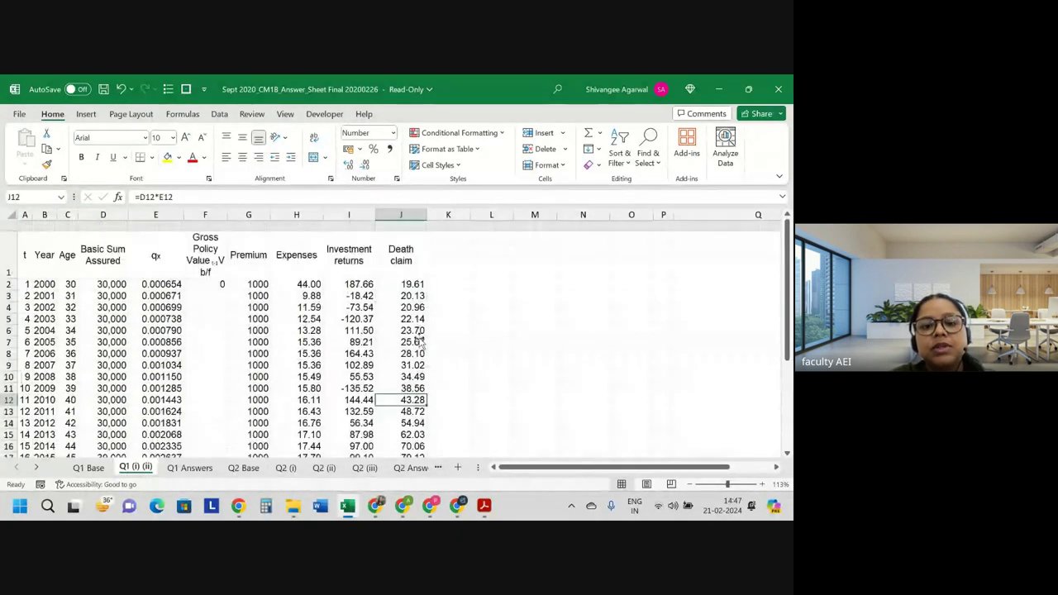
{"action": "left_click", "coordinate": [445, 254]}
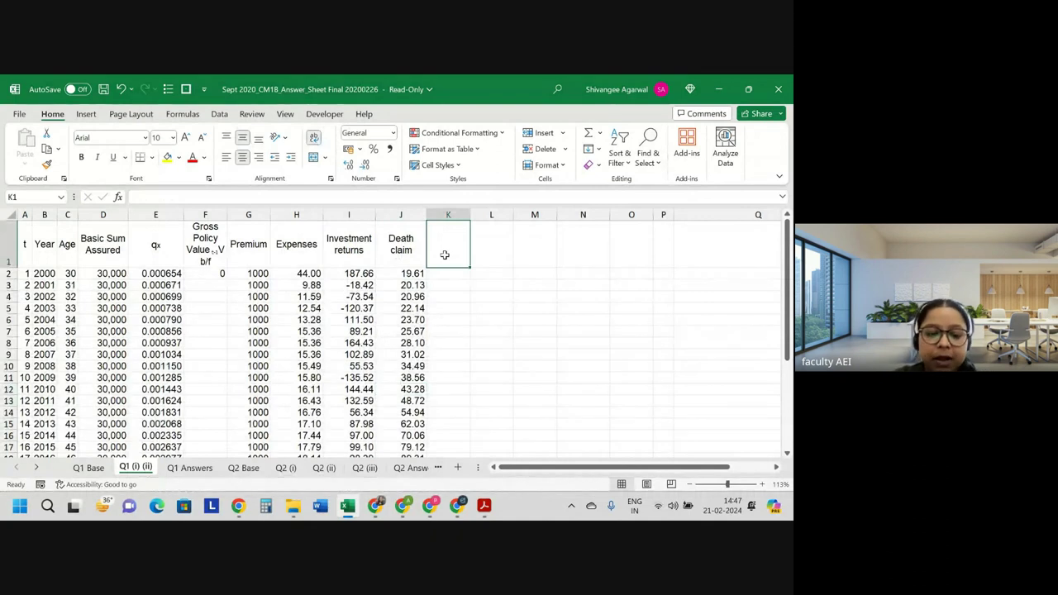
- Add the heading 'Total year end' in K1
{"action": "double_click", "coordinate": [445, 255]}
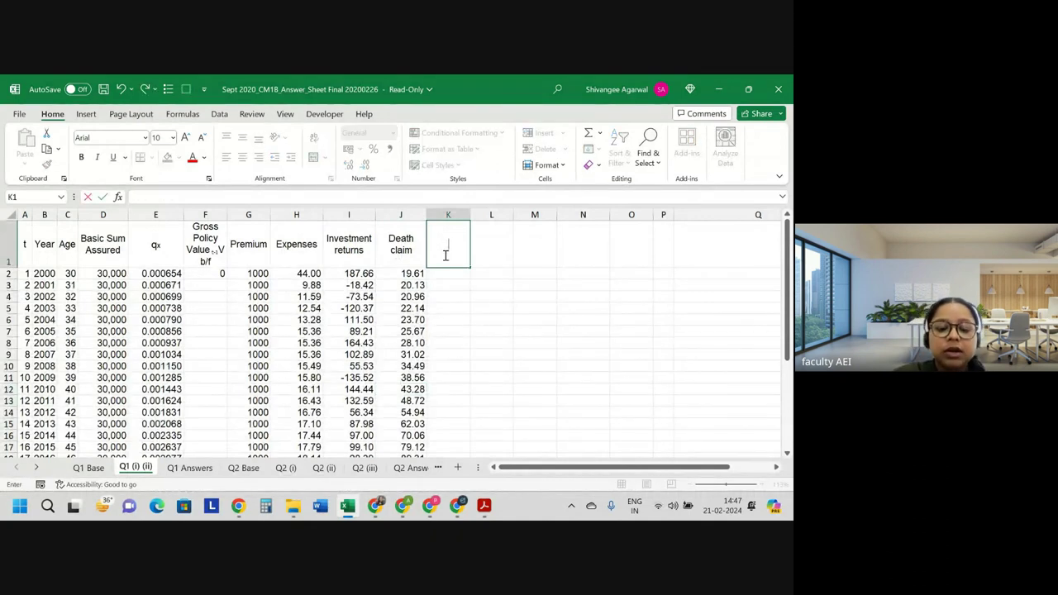
{"action": "type", "text": "Total "}
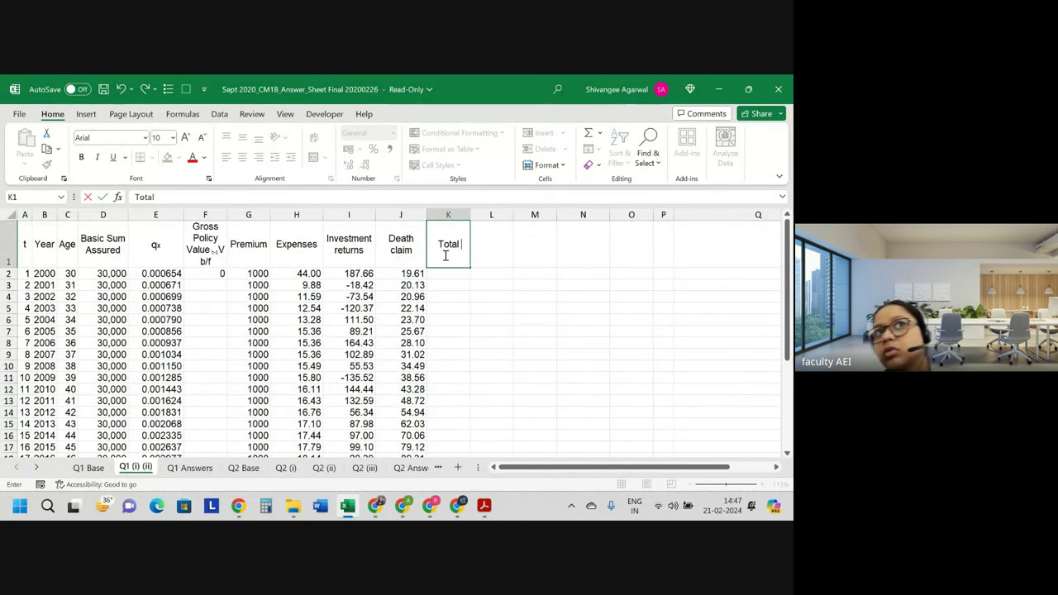
{"action": "type", "text": "year en"}
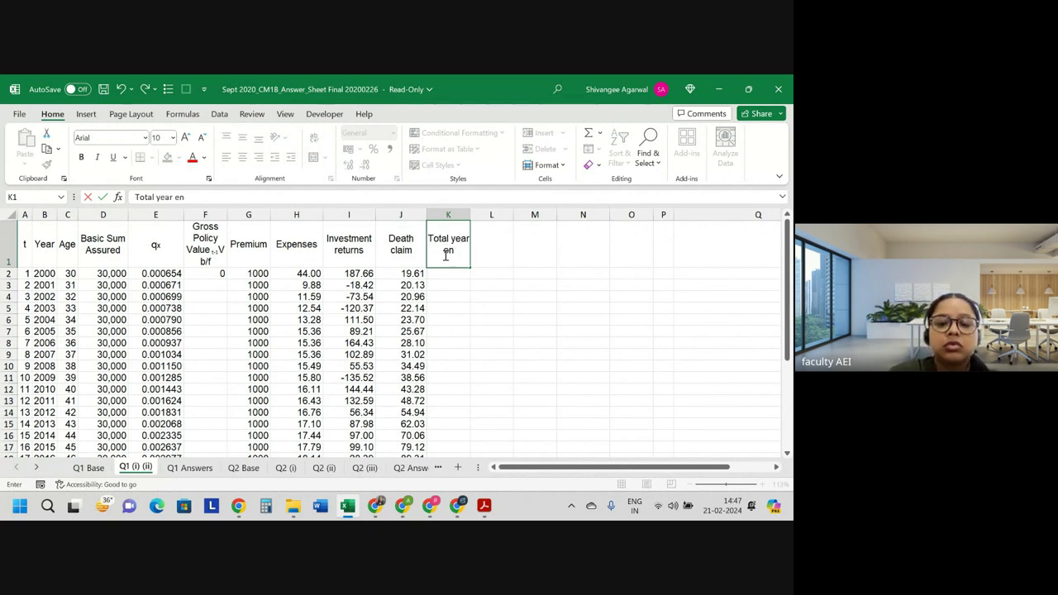
{"action": "type", "text": "d"}
{"action": "key", "text": "Return"}
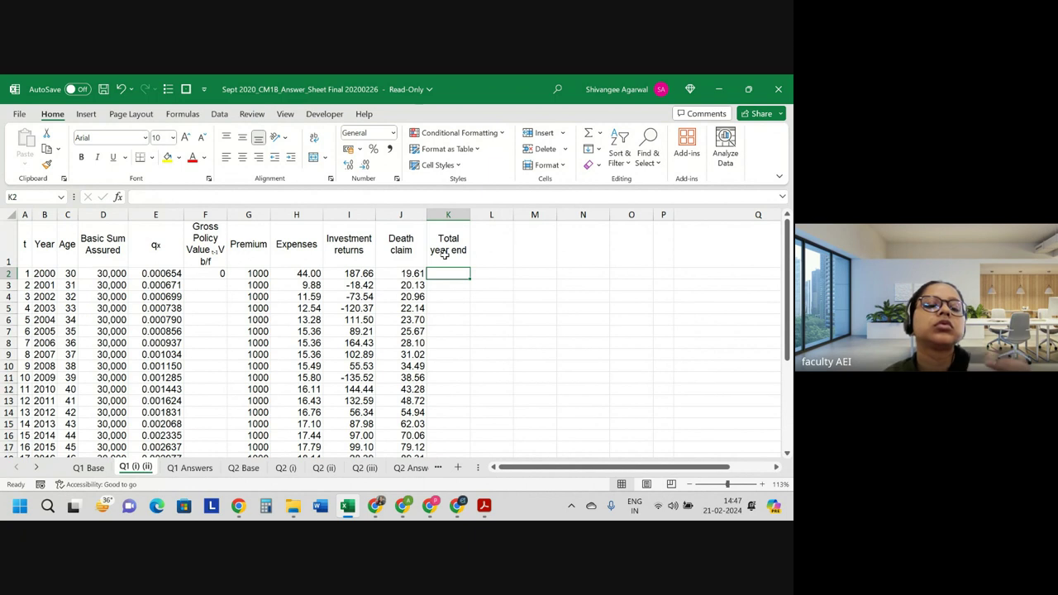
- Enter =G2-H2+I2-J2 in K2 and fill it down to 2019
{"action": "type", "text": "="}
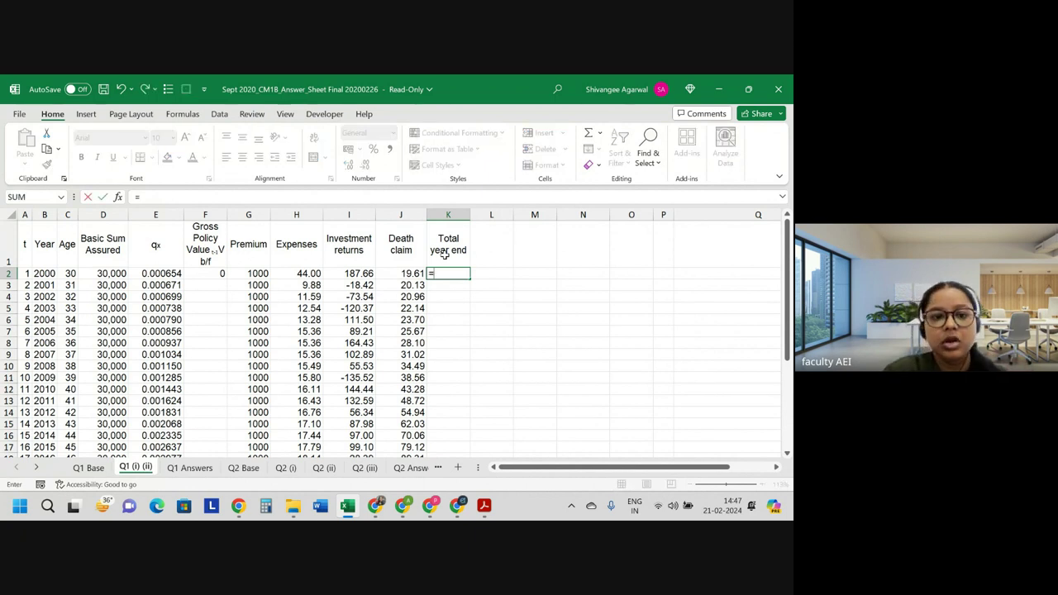
{"action": "key", "text": "Left"}
{"action": "key", "text": "Left"}
{"action": "key", "text": "Left"}
{"action": "key", "text": "Left"}
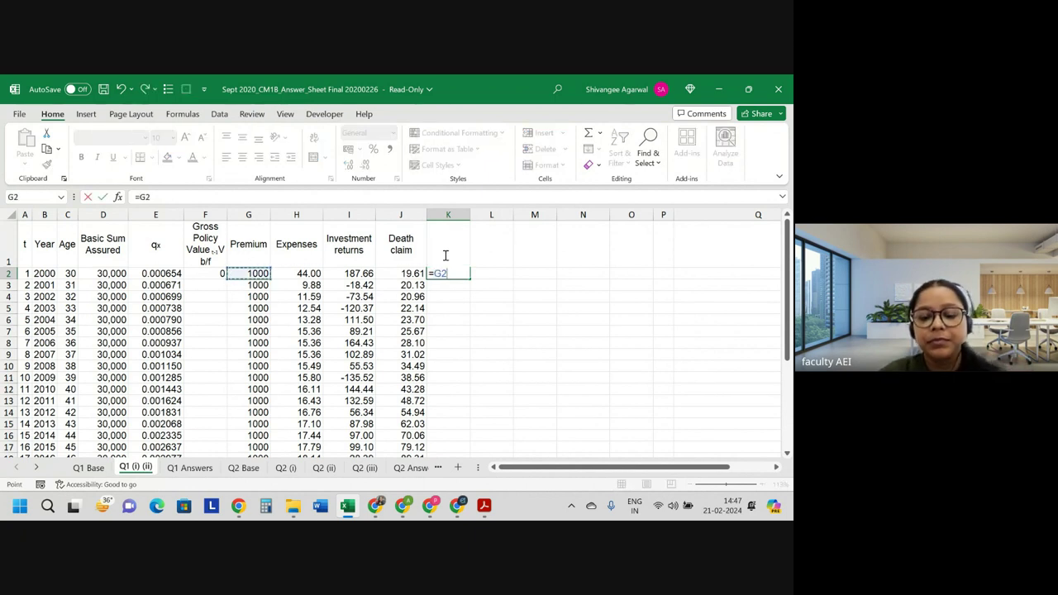
{"action": "type", "text": "-"}
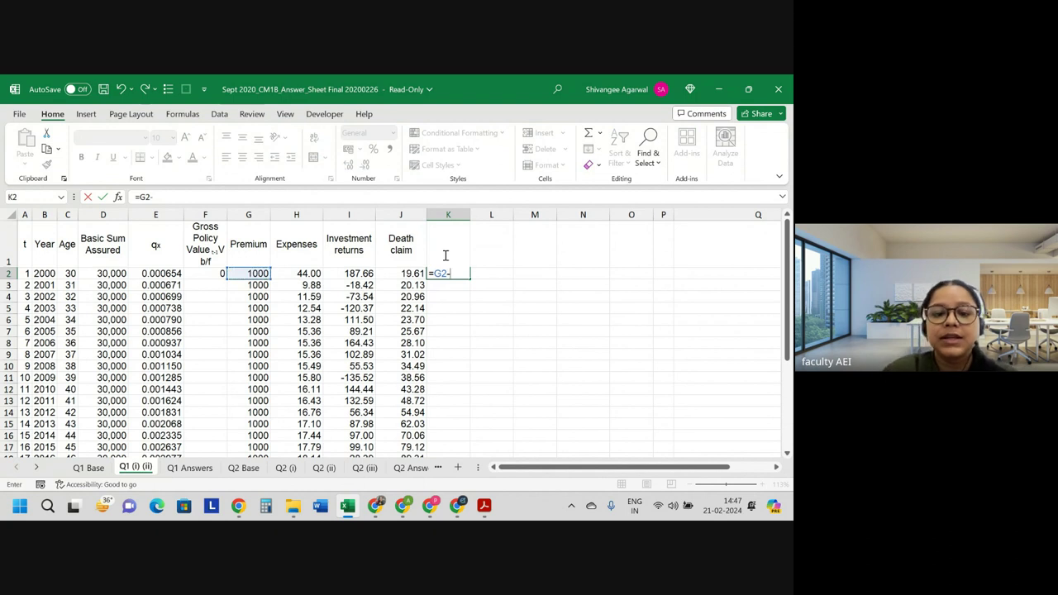
{"action": "key", "text": "Left"}
{"action": "key", "text": "Left"}
{"action": "key", "text": "Left"}
{"action": "type", "text": "+"}
{"action": "key", "text": "Left"}
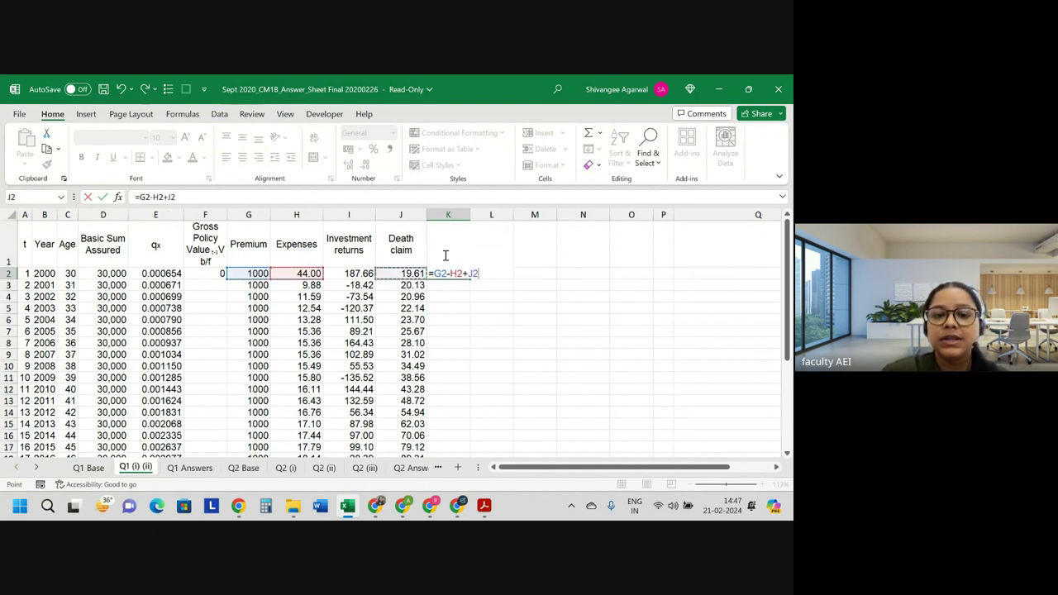
{"action": "key", "text": "Left"}
{"action": "type", "text": "-"}
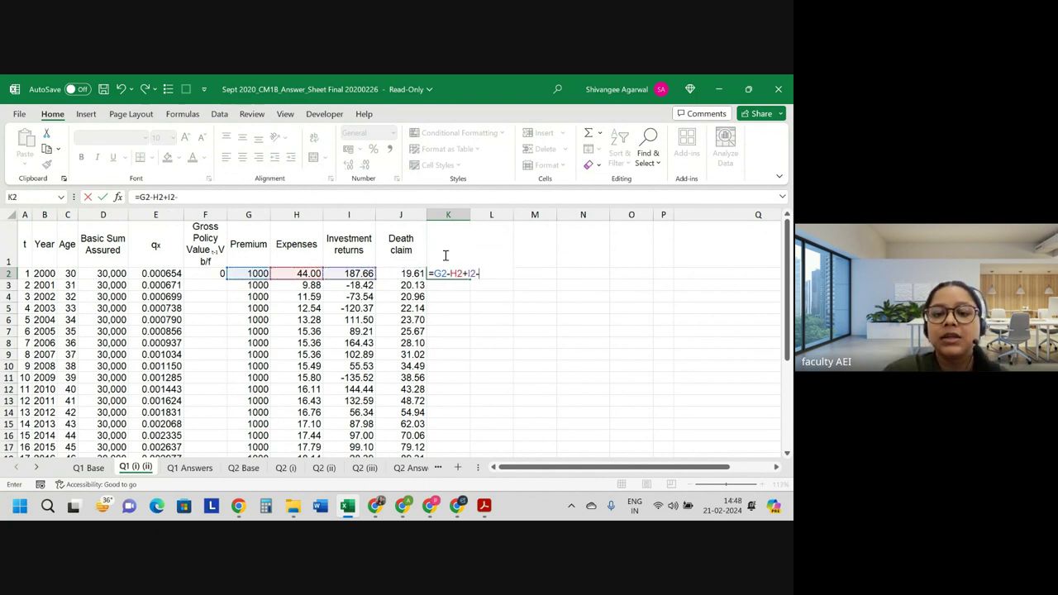
{"action": "key", "text": "Left"}
{"action": "key", "text": "Return"}
{"action": "left_click", "coordinate": [456, 273]}
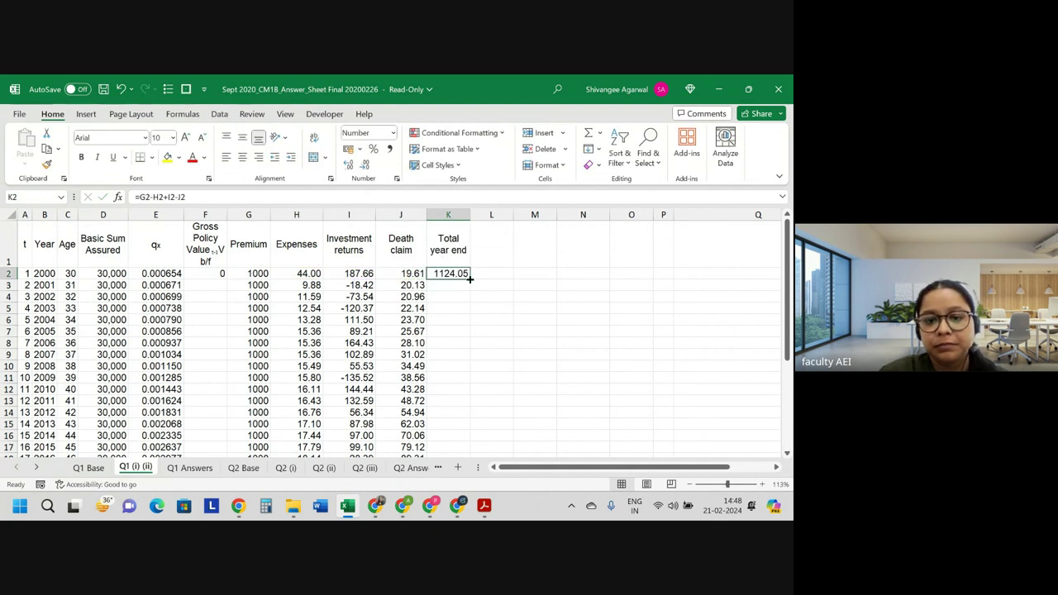
{"action": "double_click", "coordinate": [469, 279]}
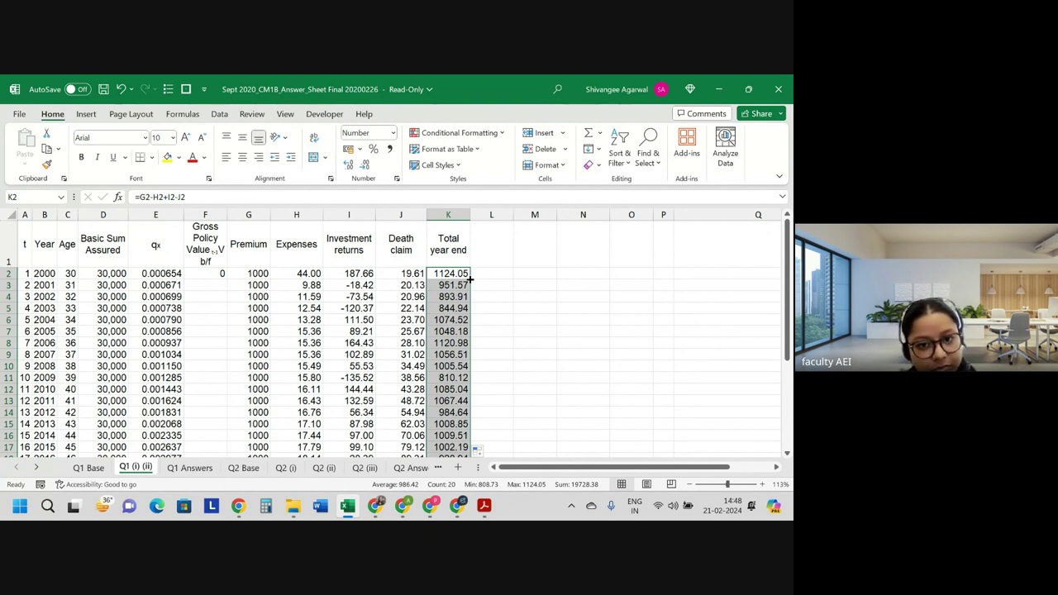
- Copy the Gross Policy Value b/f heading from F1 into L1
{"action": "left_click", "coordinate": [504, 241]}
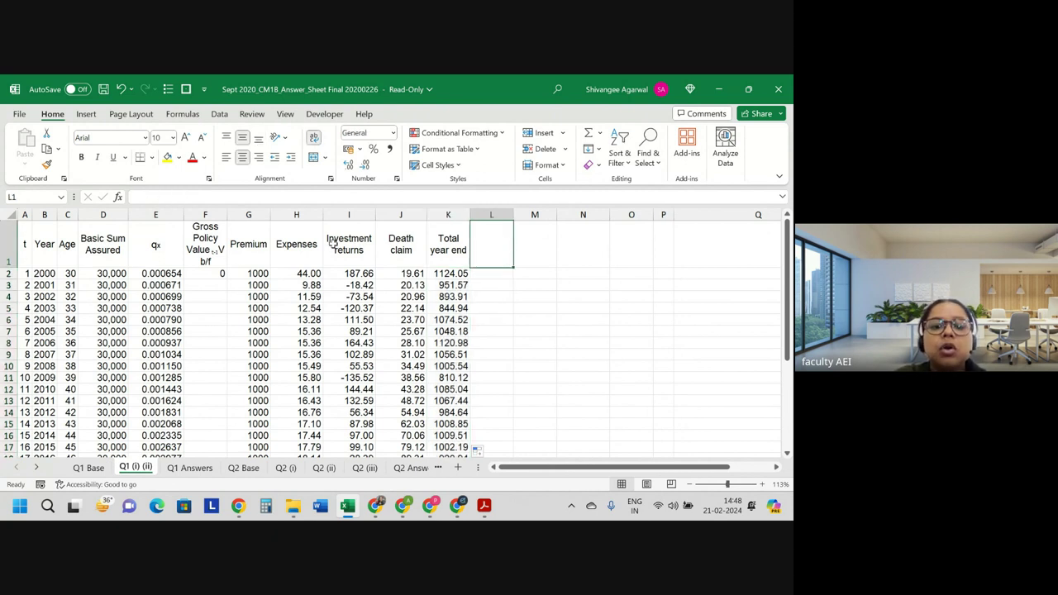
{"action": "left_click", "coordinate": [205, 256]}
{"action": "key", "text": "ctrl+c"}
{"action": "key", "text": "Right"}
{"action": "key", "text": "Right"}
{"action": "key", "text": "Right"}
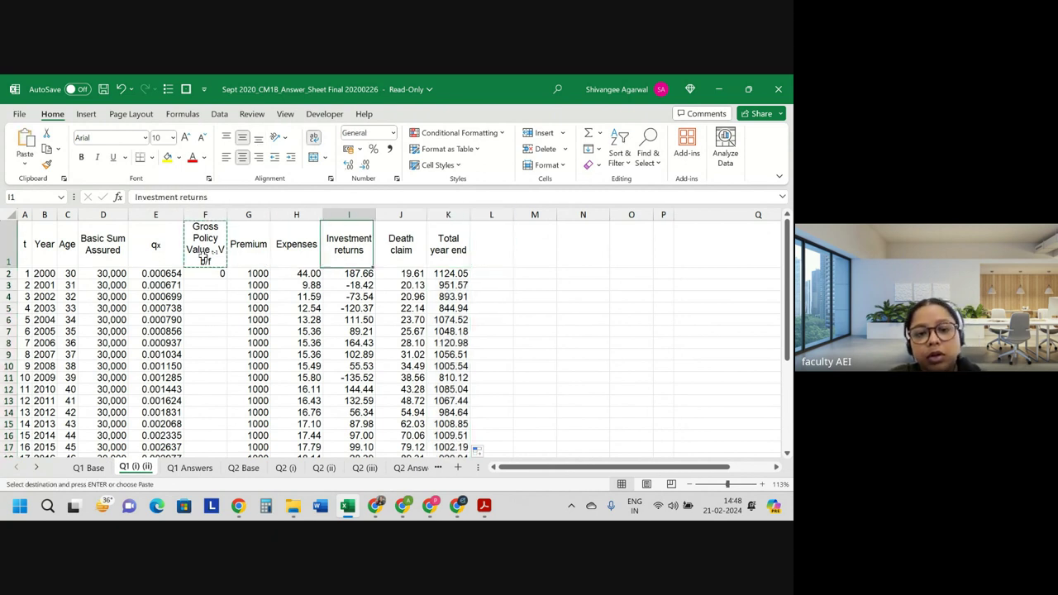
{"action": "key", "text": "Right"}
{"action": "key", "text": "Right"}
{"action": "key", "text": "Right"}
{"action": "key", "text": "ctrl+v"}
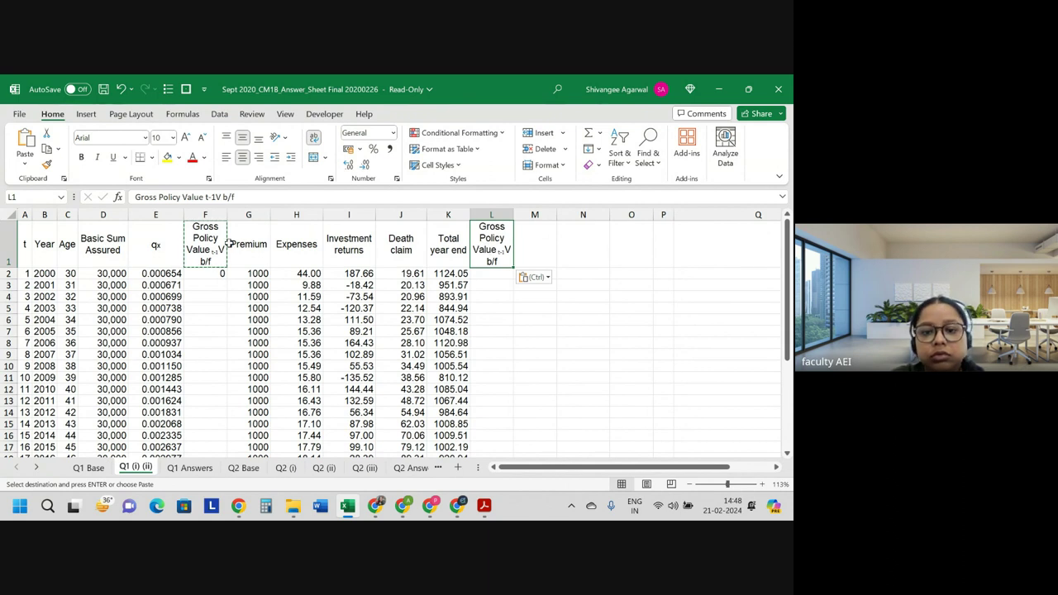
- Change the L1 heading from b/f to c/f
{"action": "left_click", "coordinate": [226, 197]}
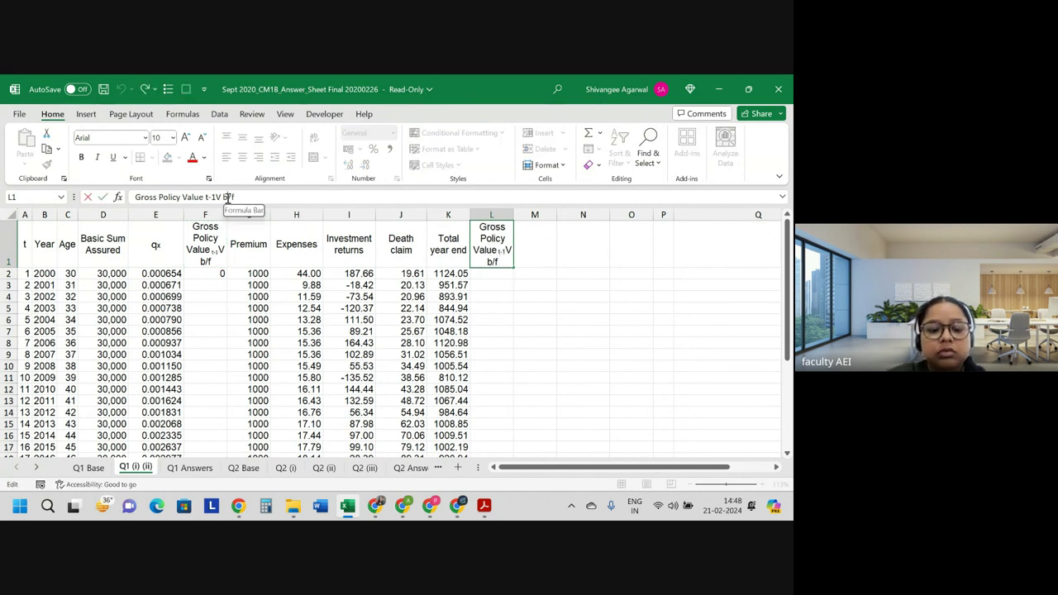
{"action": "key", "text": "BackSpace"}
{"action": "type", "text": "s"}
{"action": "key", "text": "BackSpace"}
{"action": "type", "text": "a"}
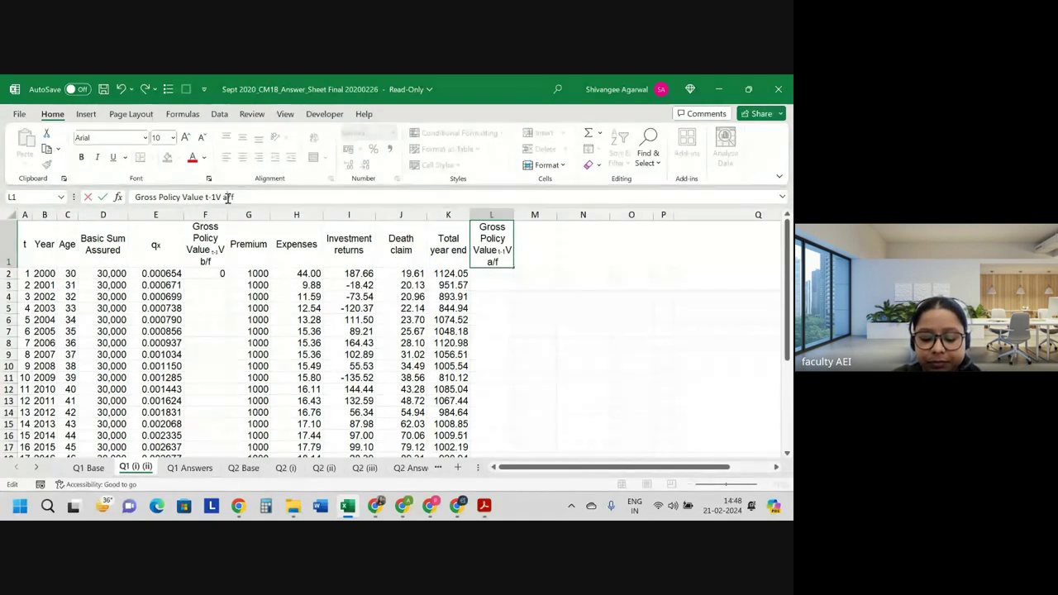
{"action": "key", "text": "BackSpace"}
{"action": "type", "text": "c"}
{"action": "key", "text": "Return"}
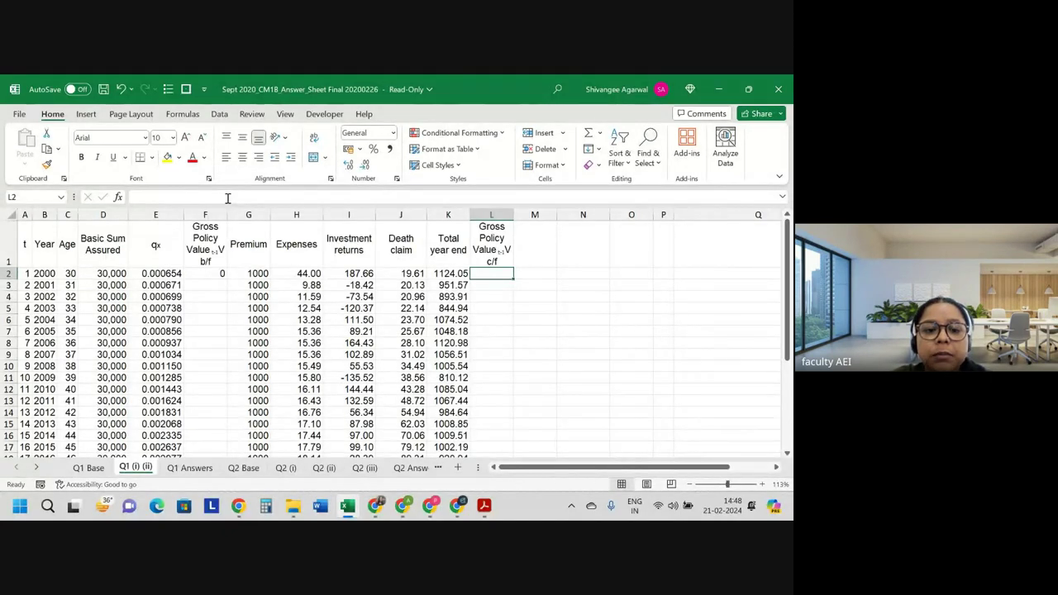
- Begin an L2 formula referencing F2, then cancel it and move down
{"action": "type", "text": "="}
{"action": "key", "text": "Left"}
{"action": "key", "text": "Left"}
{"action": "key", "text": "Left"}
{"action": "key", "text": "Left"}
{"action": "key", "text": "Left"}
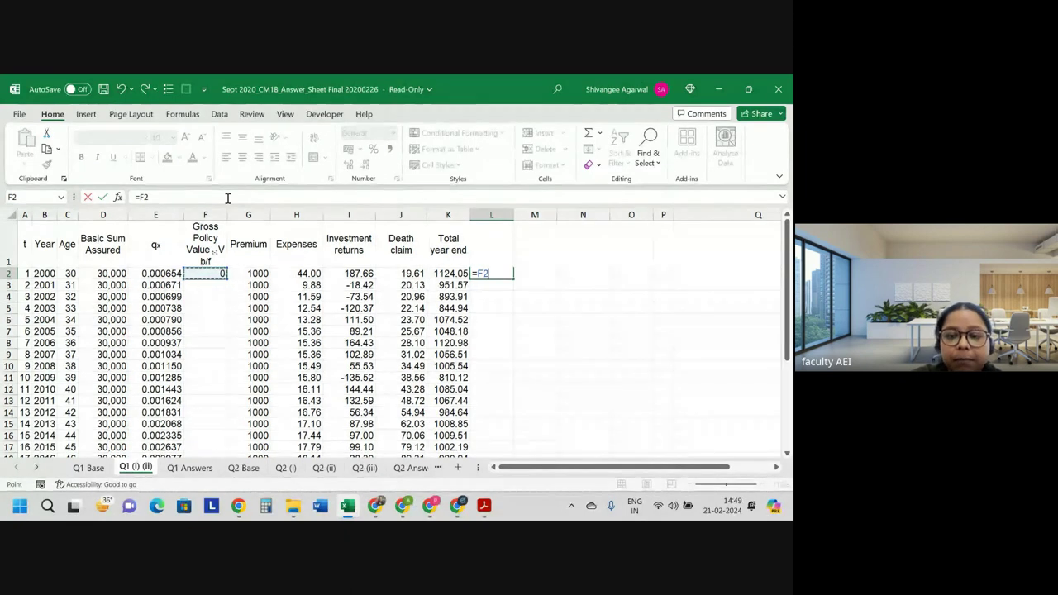
{"action": "key", "text": "Escape"}
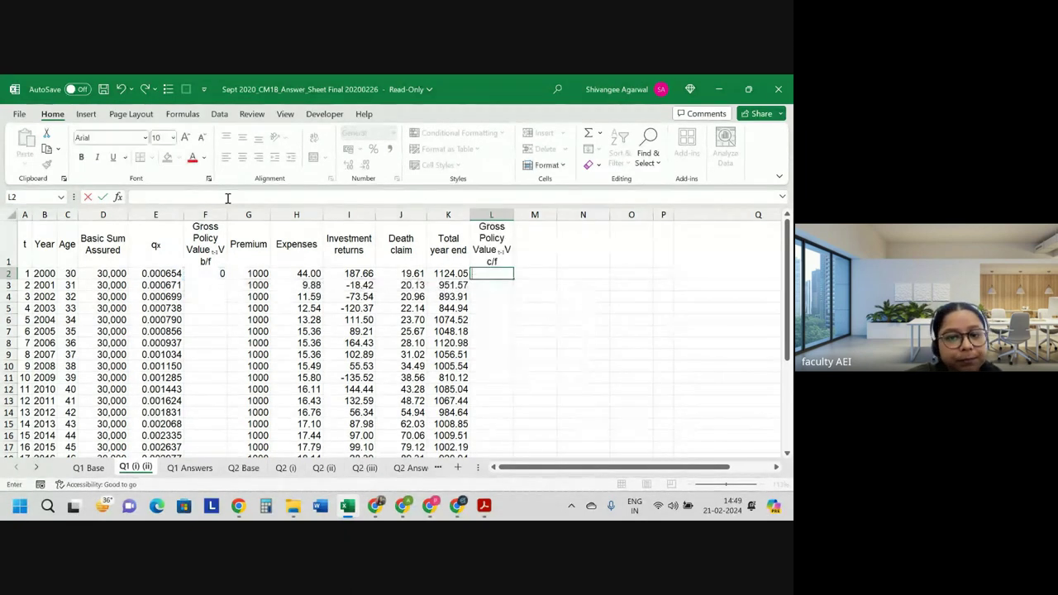
{"action": "key", "text": "Down"}
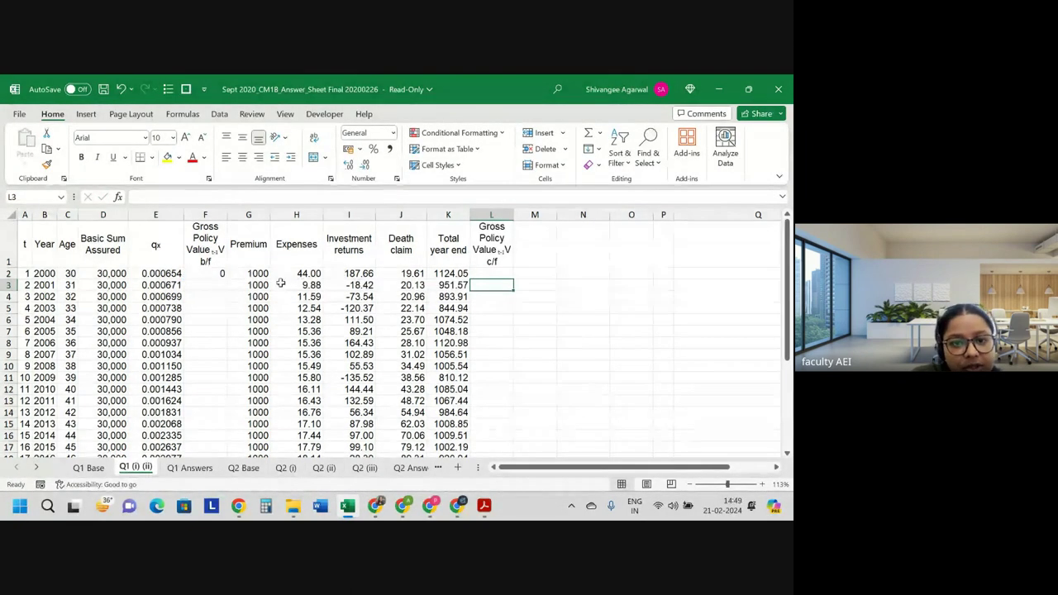
- Add the b/f policy value F2 to the investment returns formula in I2
{"action": "left_click", "coordinate": [367, 272]}
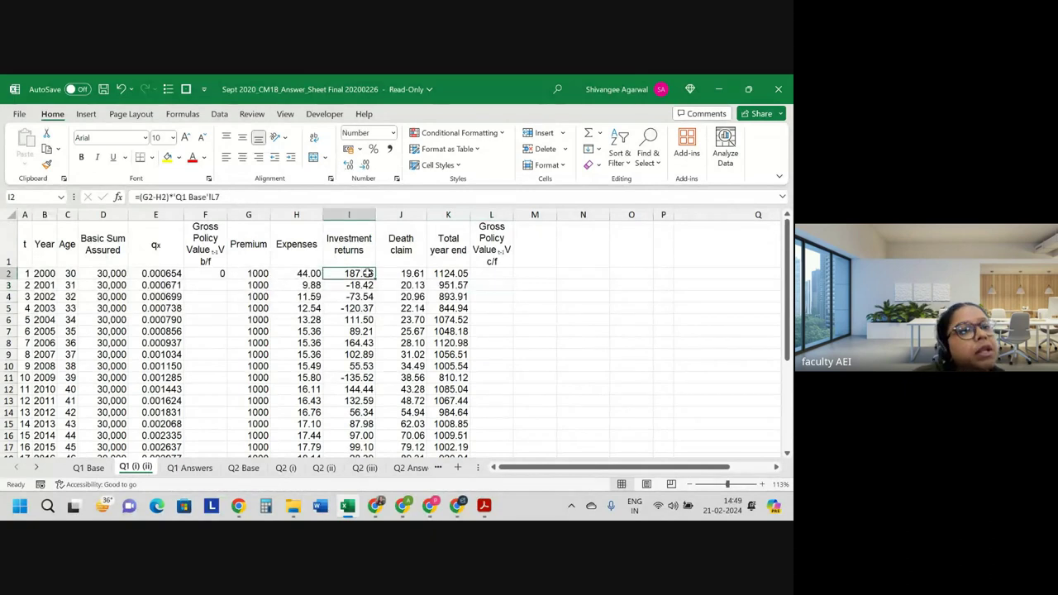
{"action": "double_click", "coordinate": [367, 273]}
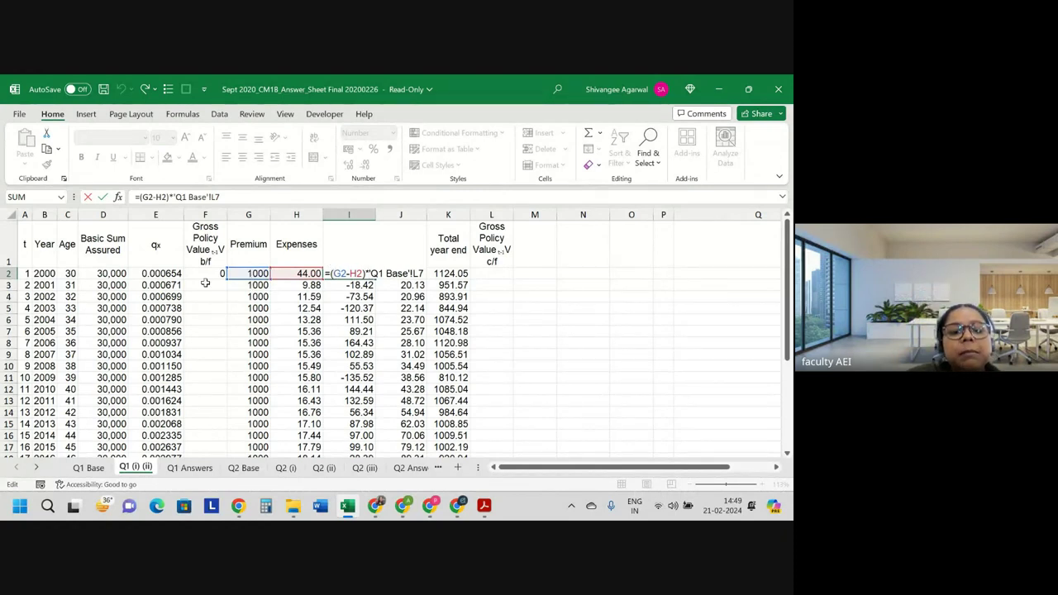
{"action": "left_click", "coordinate": [207, 273]}
{"action": "type", "text": "+"}
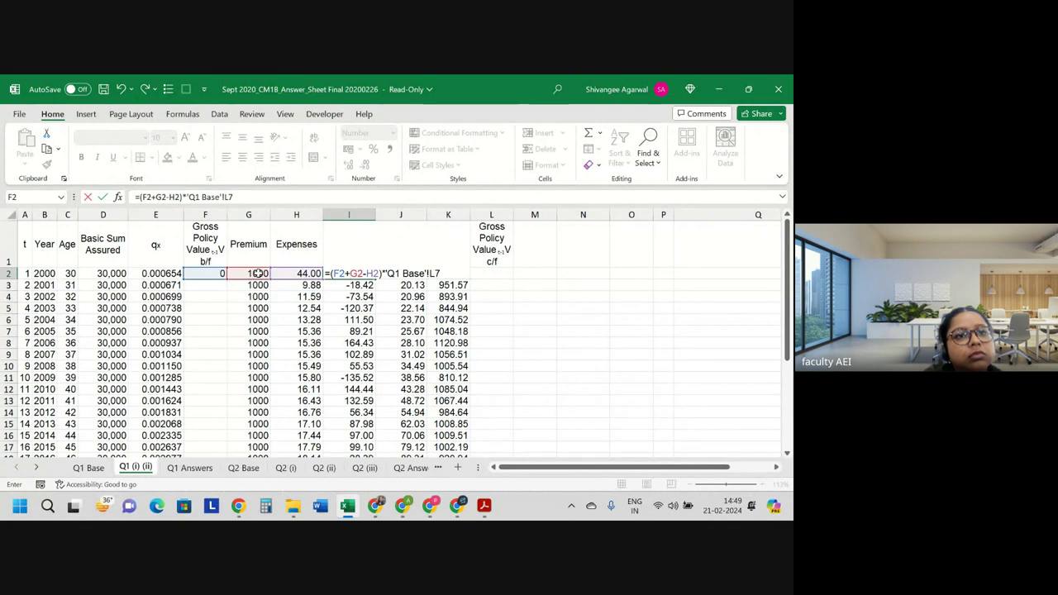
{"action": "key", "text": "Tab"}
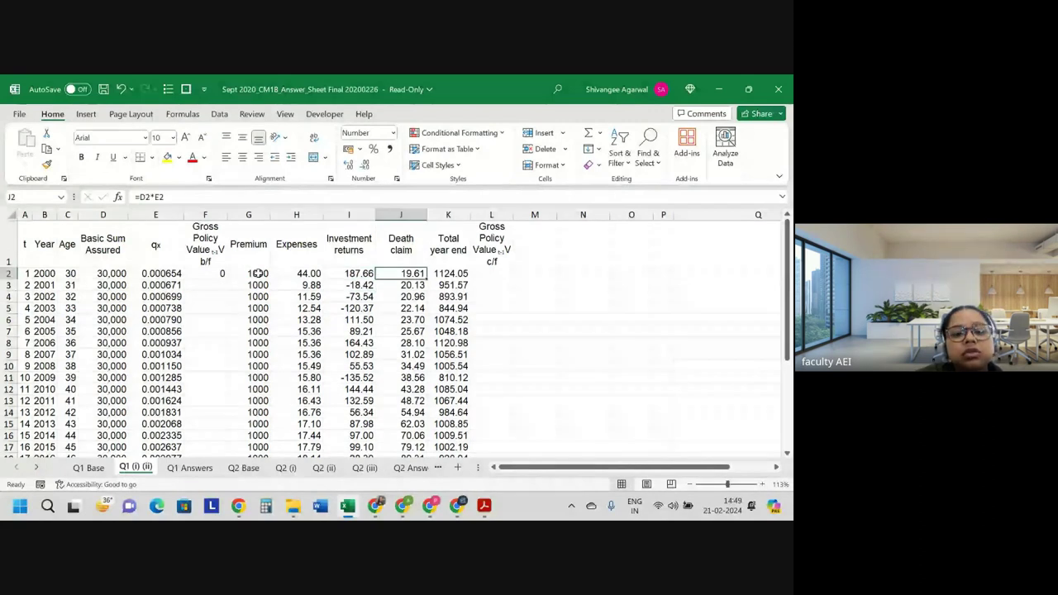
{"action": "left_click", "coordinate": [356, 273]}
{"action": "left_click", "coordinate": [410, 273]}
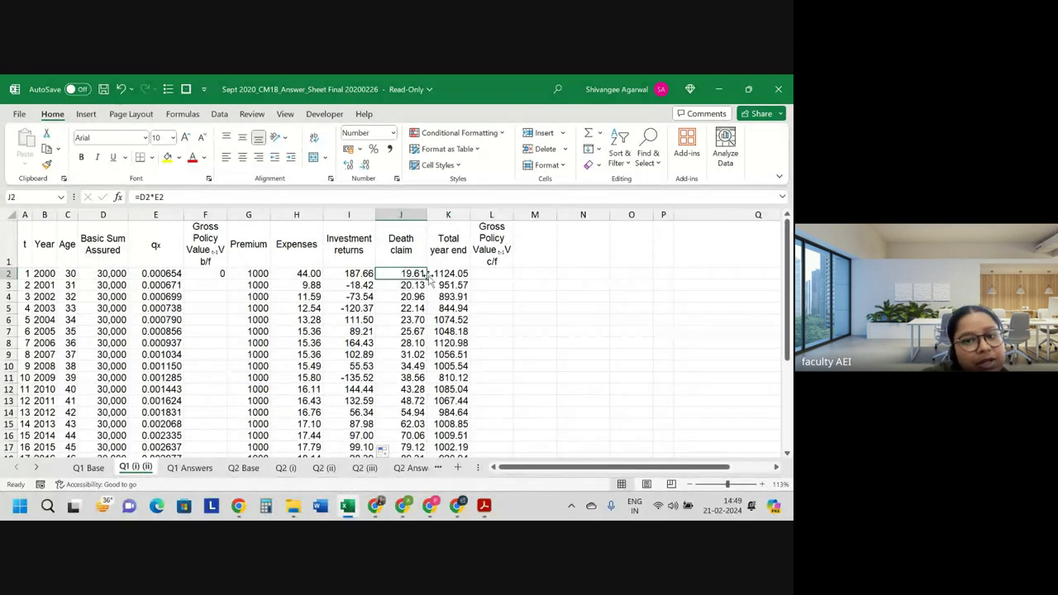
- Change K2 to =F2+G2-H2+I2-J2 and fill it down the Total year end column
{"action": "left_click", "coordinate": [449, 275]}
{"action": "double_click", "coordinate": [449, 275]}
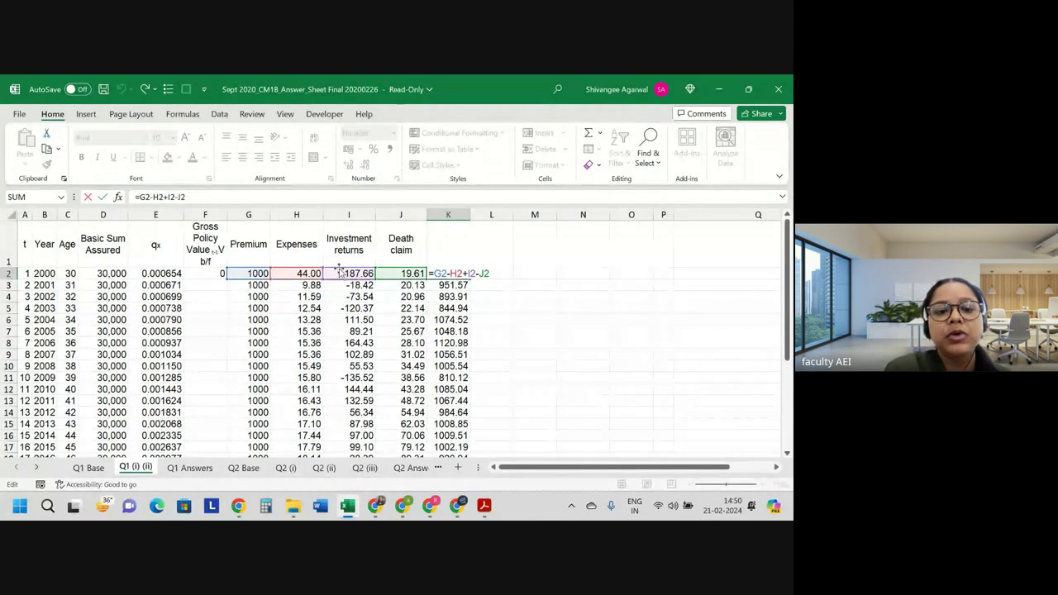
{"action": "left_click", "coordinate": [210, 272]}
{"action": "type", "text": "+"}
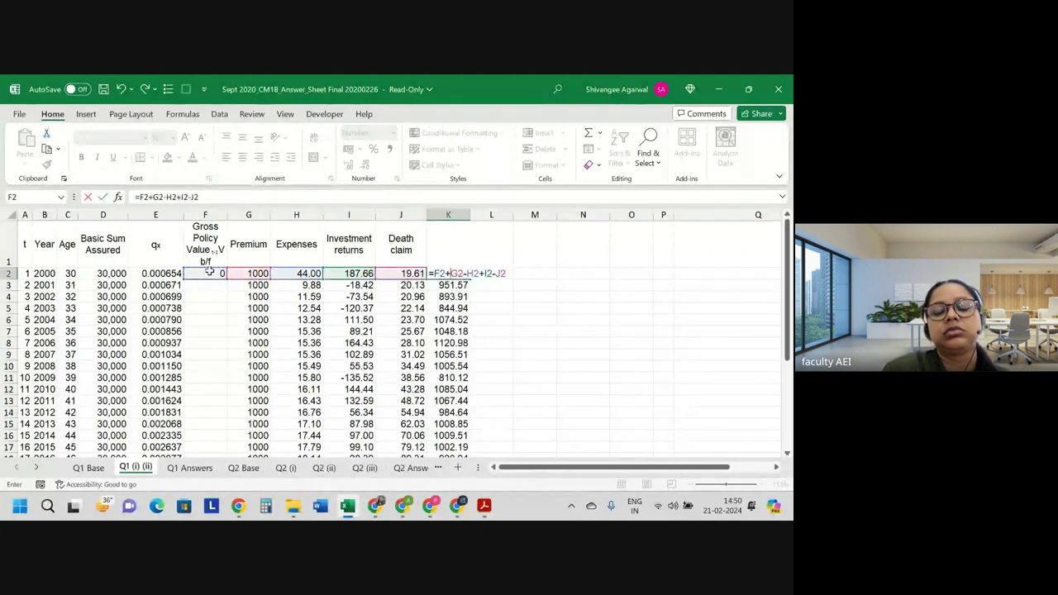
{"action": "key", "text": "Return"}
{"action": "left_click", "coordinate": [445, 274]}
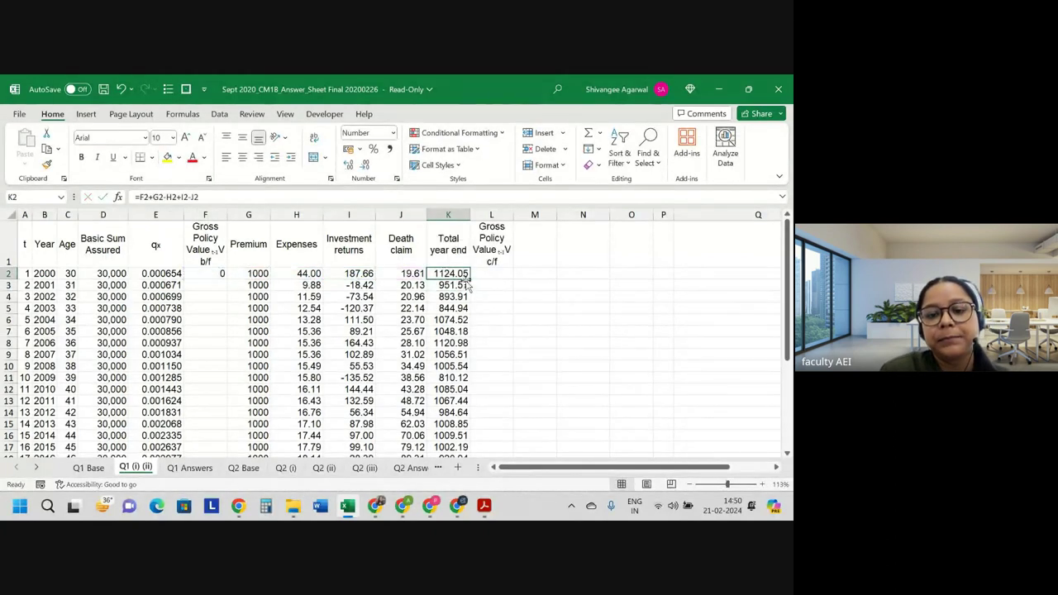
{"action": "double_click", "coordinate": [470, 280]}
{"action": "left_click", "coordinate": [481, 273]}
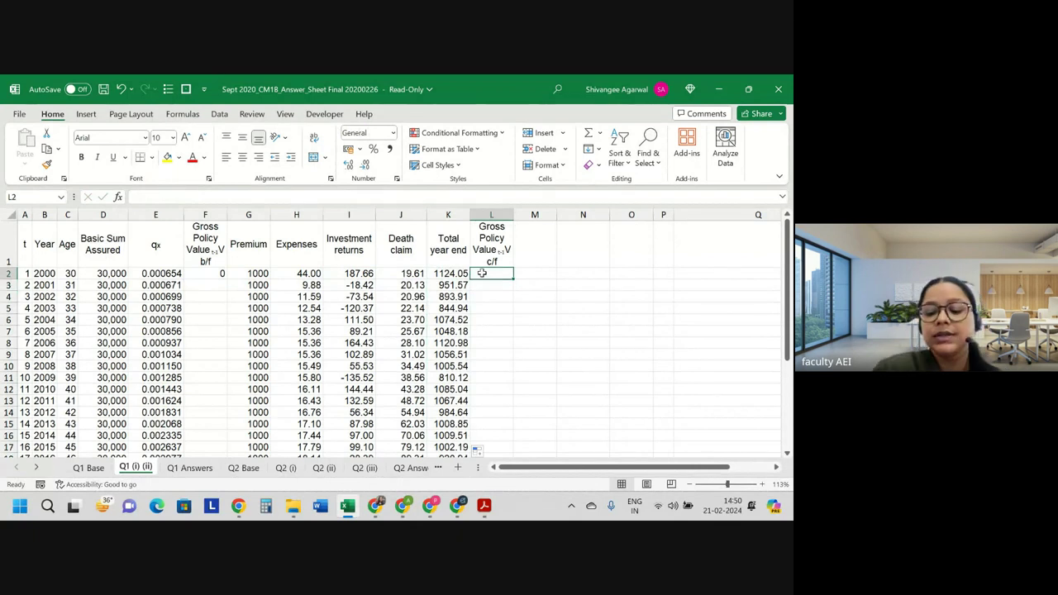
- Delete the -1 so the heading reads tV c/f, then start =K2 in L2
{"action": "type", "text": "="}
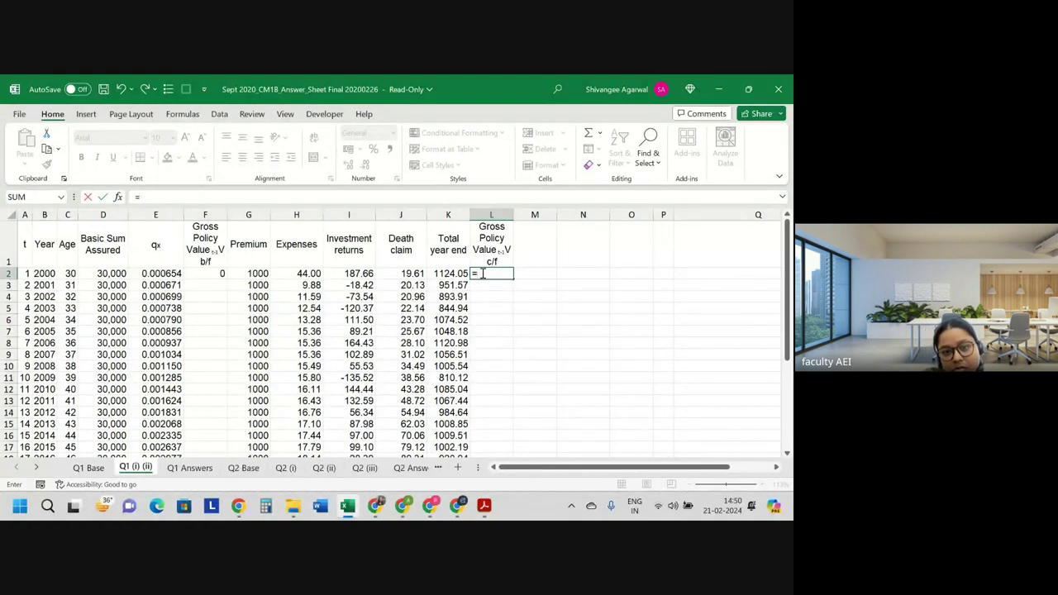
{"action": "key", "text": "Escape"}
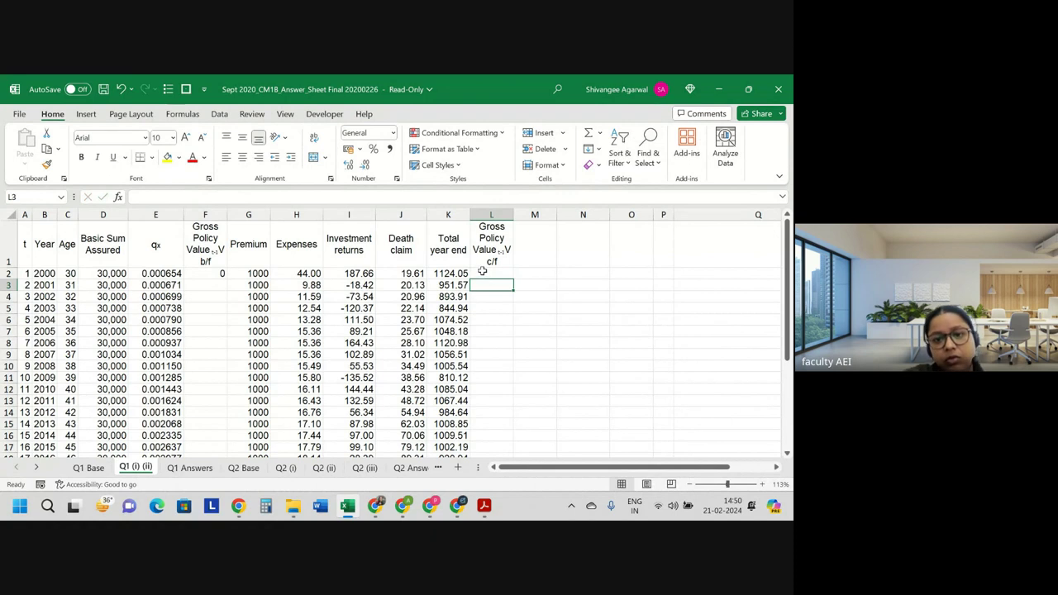
{"action": "left_click", "coordinate": [491, 240]}
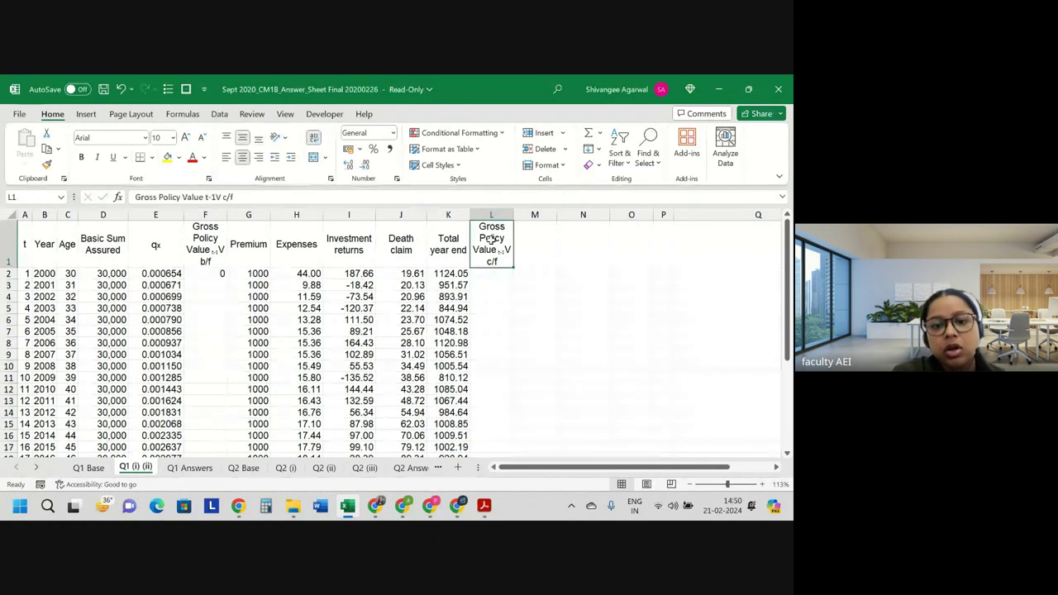
{"action": "left_click", "coordinate": [214, 197]}
{"action": "key", "text": "BackSpace"}
{"action": "key", "text": "BackSpace"}
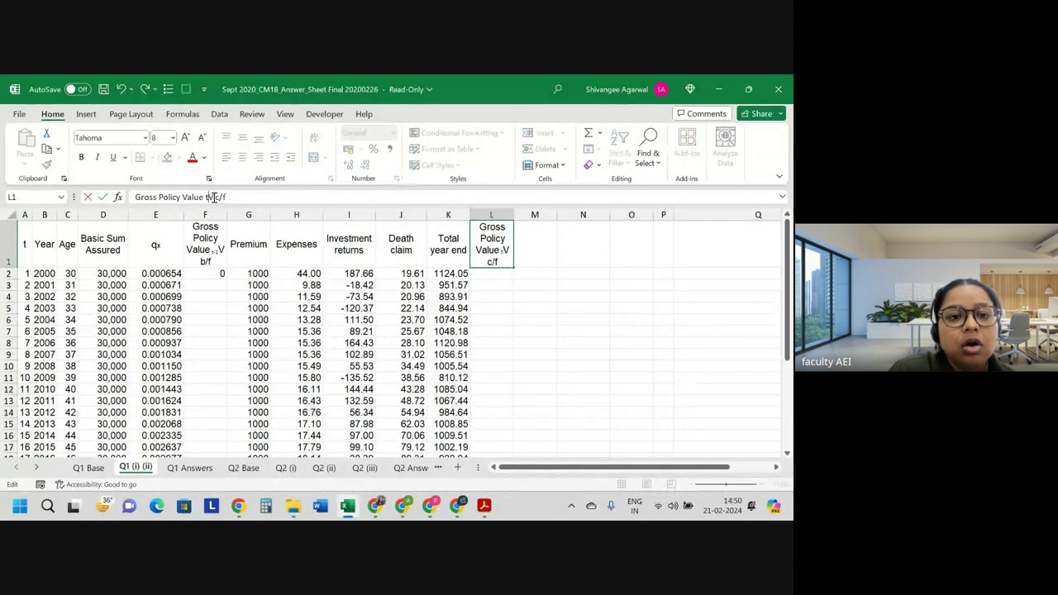
{"action": "key", "text": "Return"}
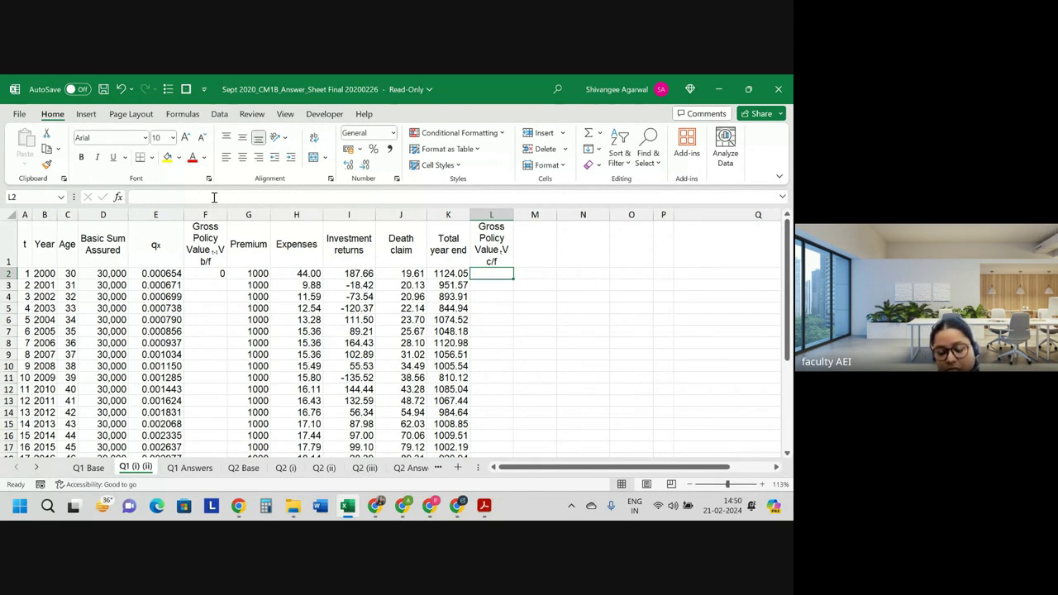
{"action": "type", "text": "="}
{"action": "key", "text": "Left"}
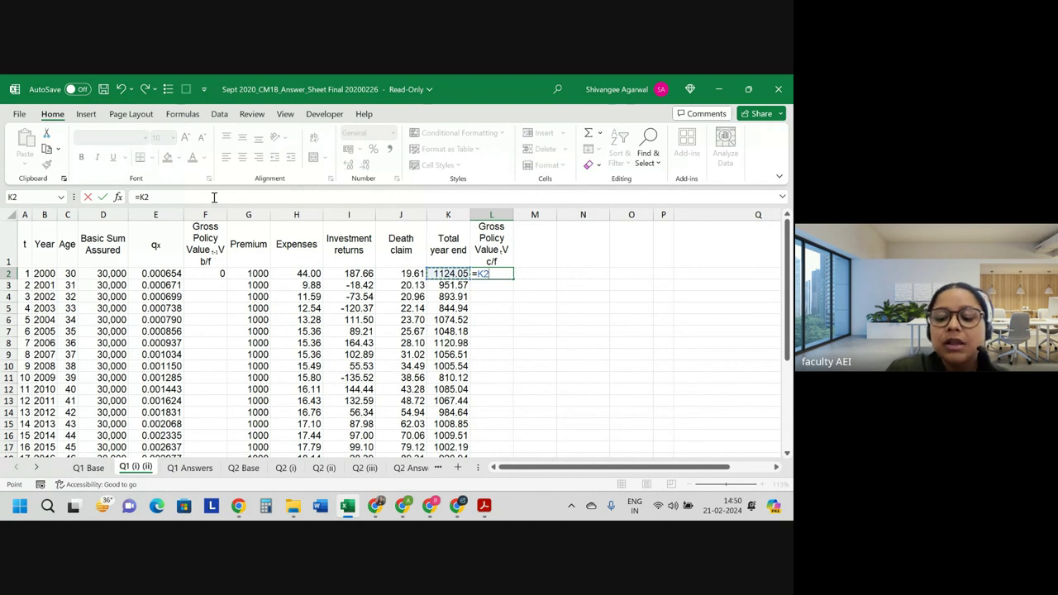
- Complete L2 as =K2/(1-E2), giving a 2000 c/f value of 1124.79
{"action": "type", "text": "/(1+"}
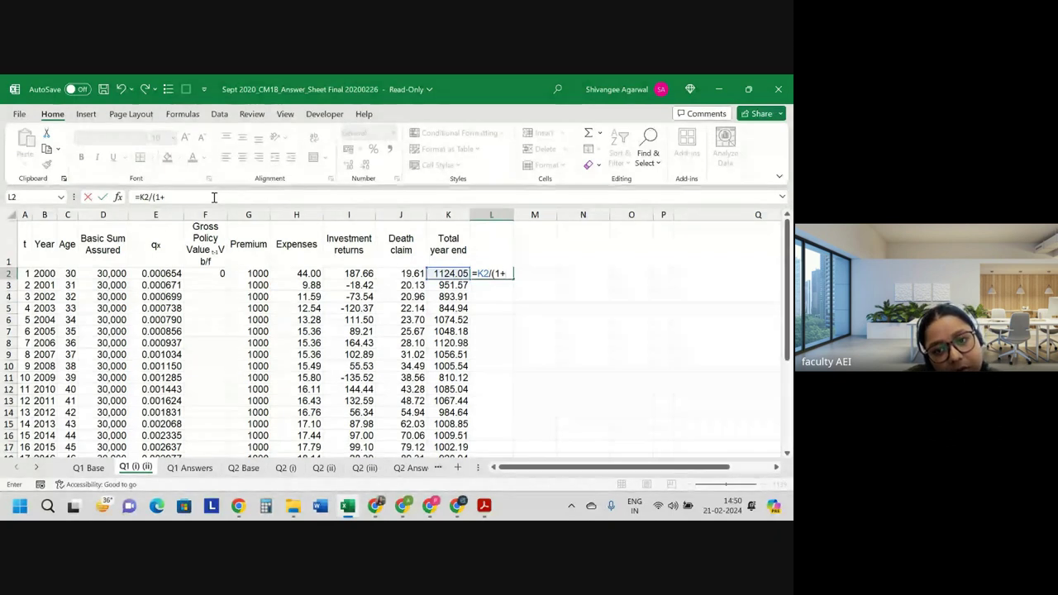
{"action": "key", "text": "BackSpace"}
{"action": "type", "text": "-"}
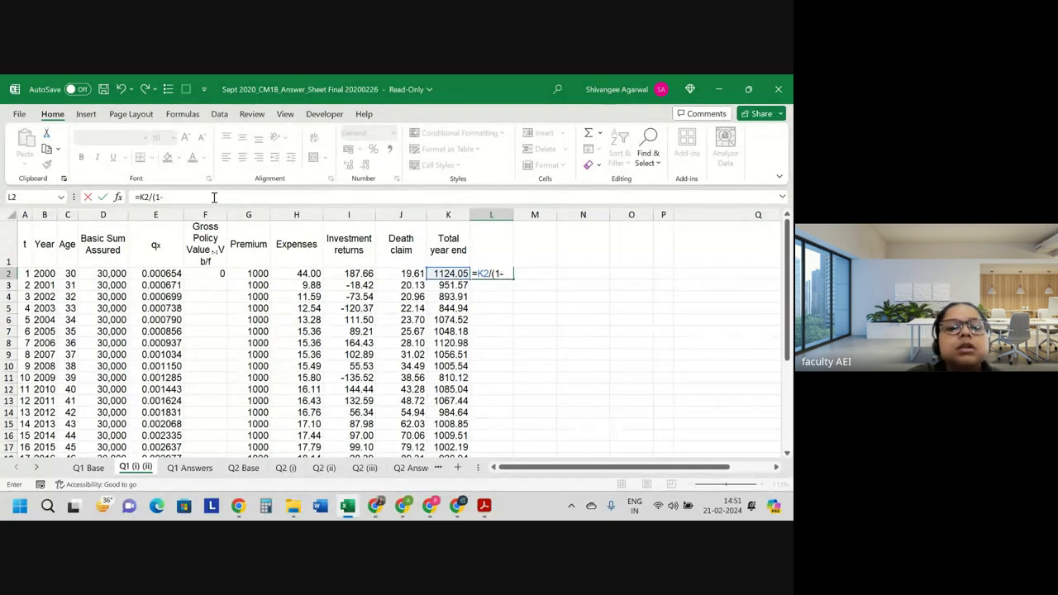
{"action": "left_click", "coordinate": [163, 274]}
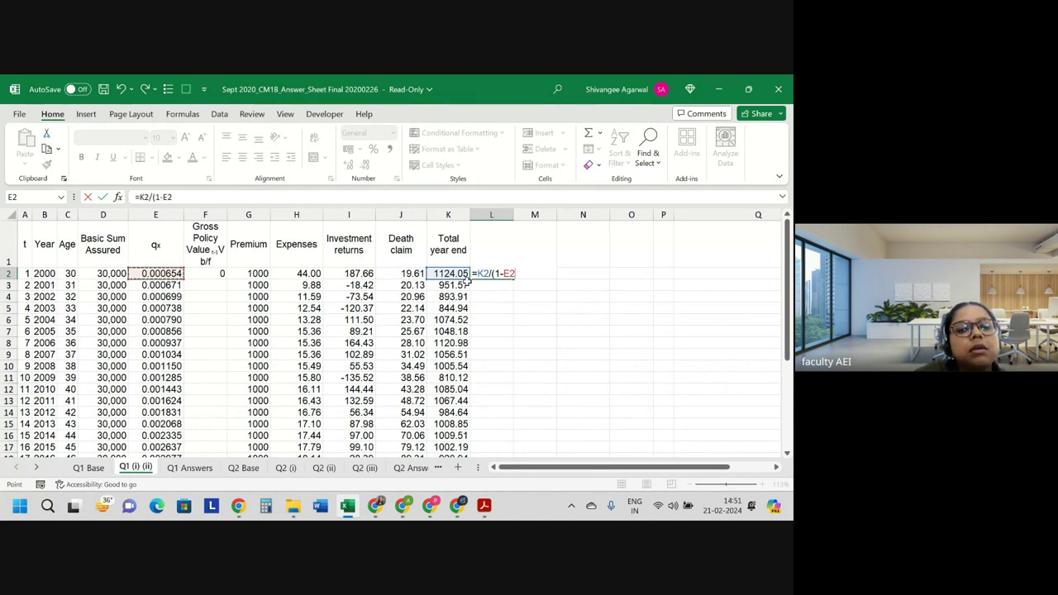
{"action": "type", "text": ")"}
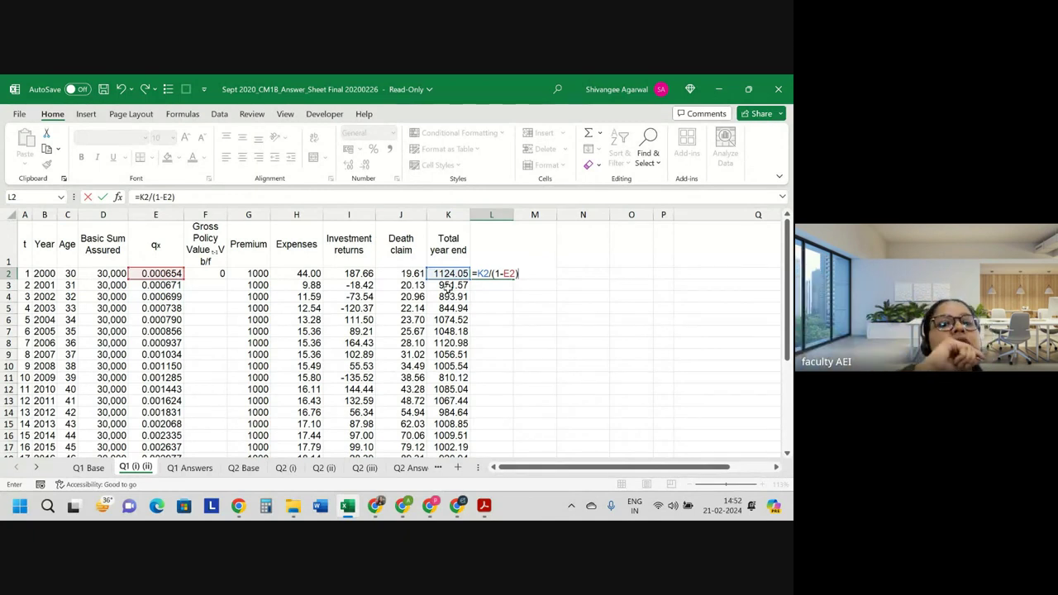
{"action": "key", "text": "Return"}
- Review the K2 year-end total and L2 c/f formulas
{"action": "left_click", "coordinate": [448, 275]}
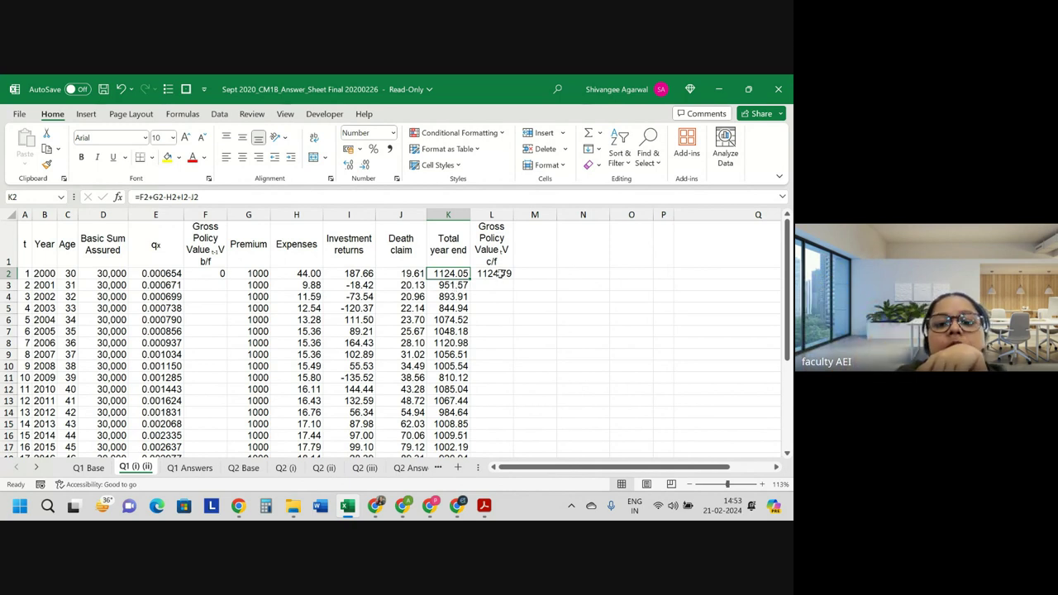
{"action": "double_click", "coordinate": [498, 274]}
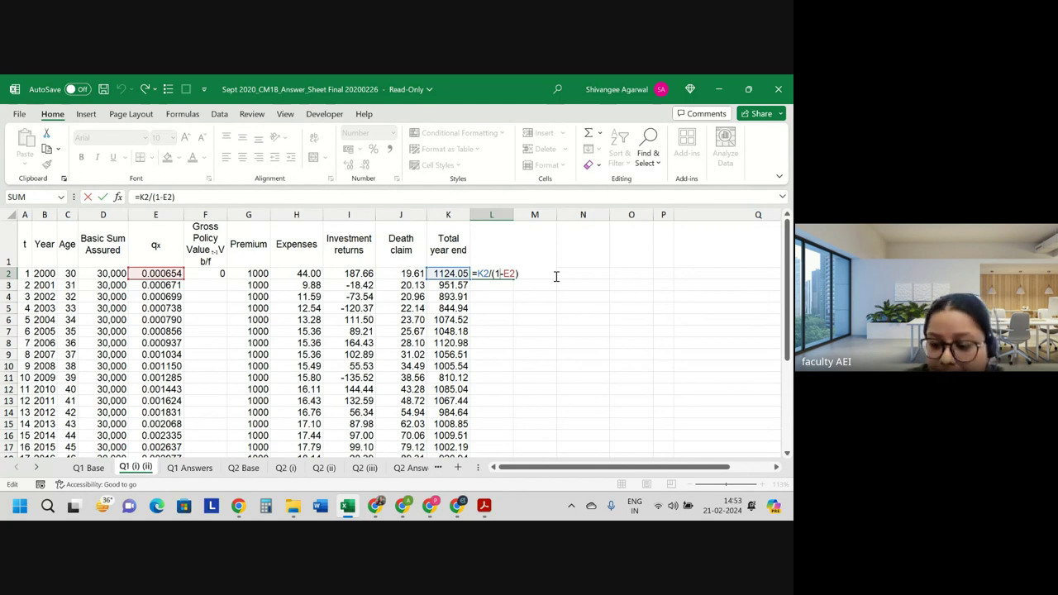
{"action": "key", "text": "Return"}
{"action": "key", "text": "Up"}
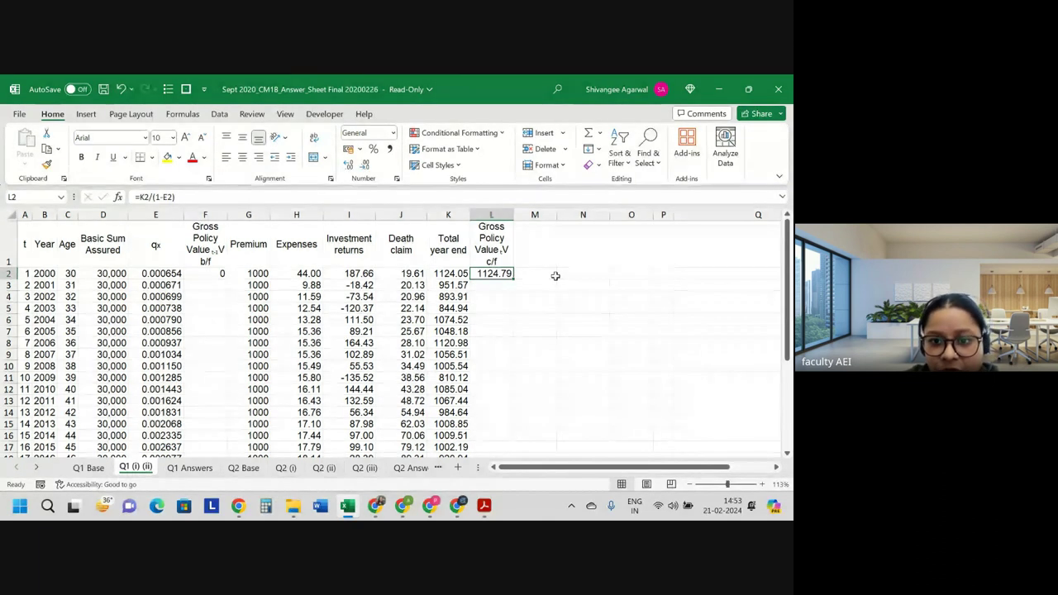
- Start a formula in F3 linking the 2001 b/f value to the c/f column
{"action": "left_click", "coordinate": [203, 286]}
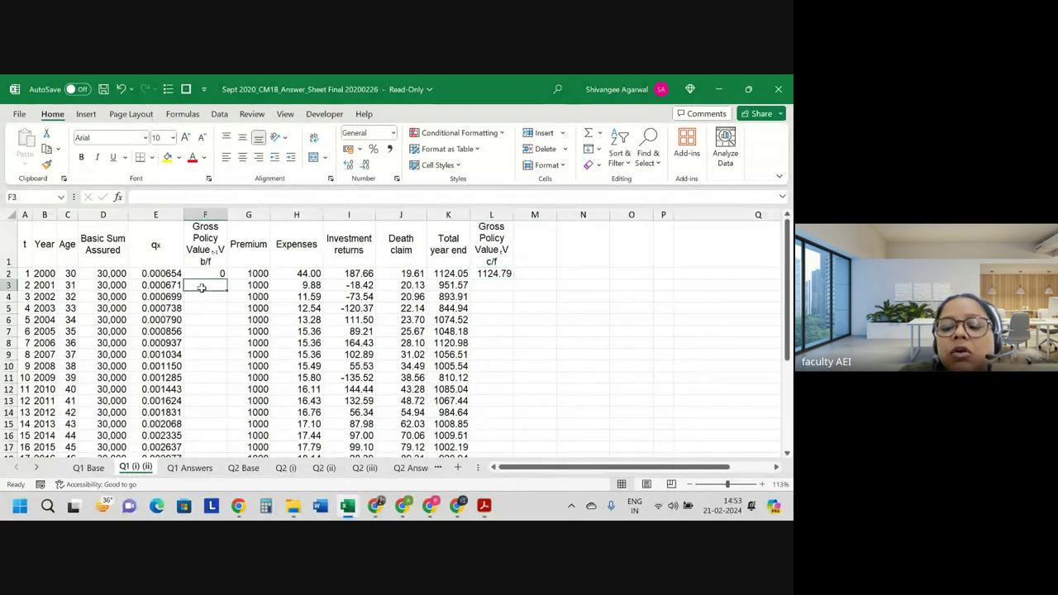
{"action": "type", "text": "="}
{"action": "left_click", "coordinate": [493, 274]}
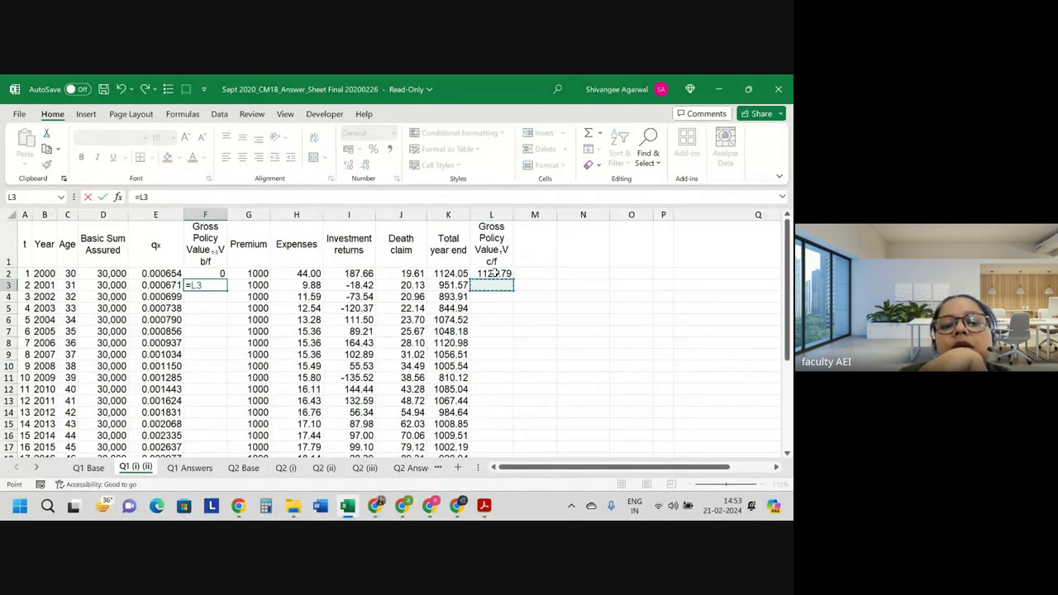
- Confirm F3 and fill the b/f and c/f columns to 2019, c/f reaching 36840.8
{"action": "key", "text": "Return"}
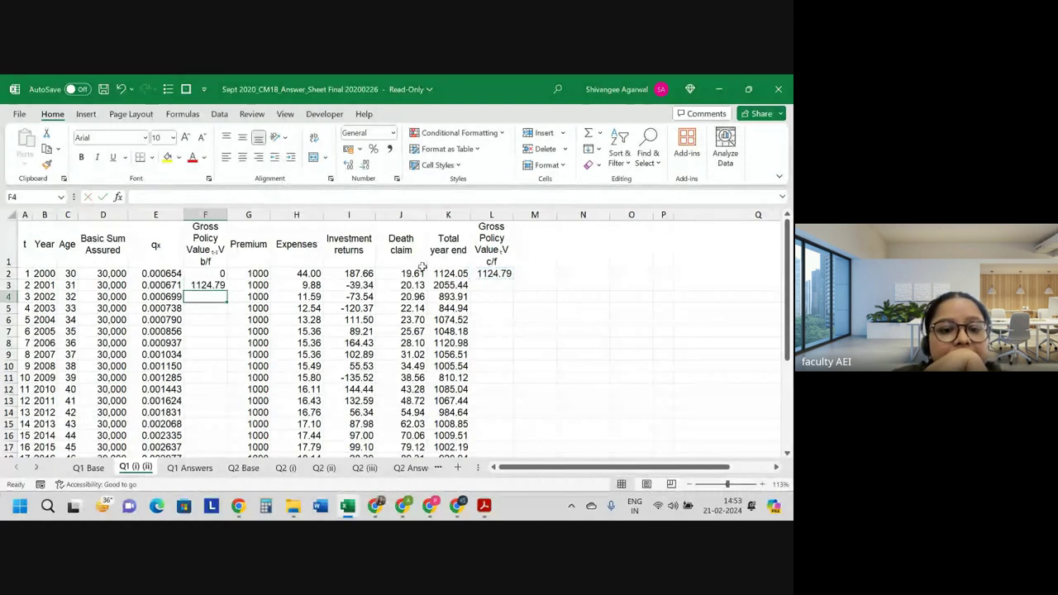
{"action": "left_click", "coordinate": [220, 285]}
{"action": "double_click", "coordinate": [225, 293]}
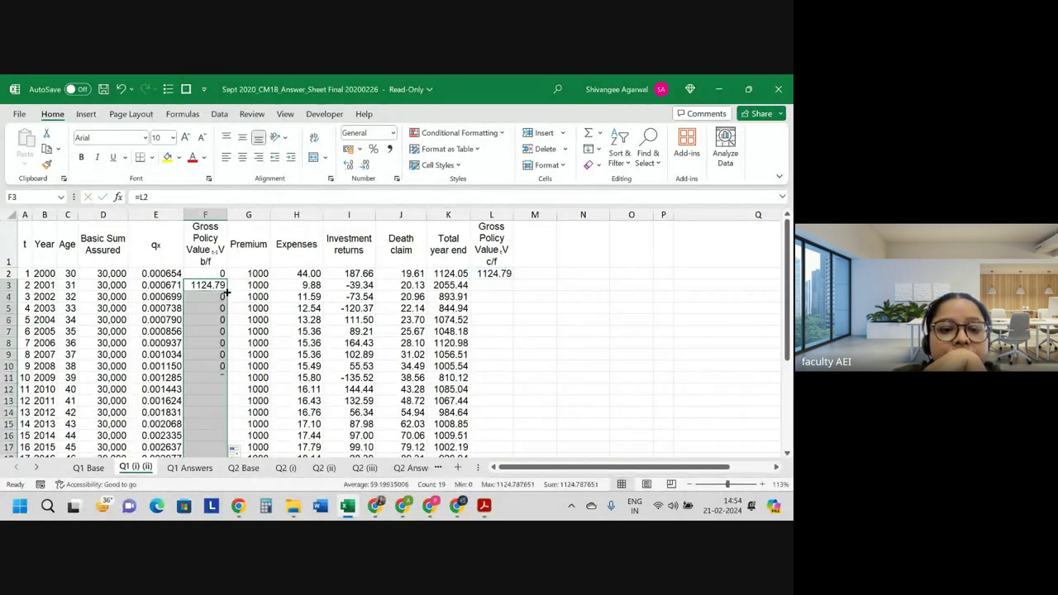
{"action": "left_click", "coordinate": [506, 275]}
{"action": "double_click", "coordinate": [513, 282]}
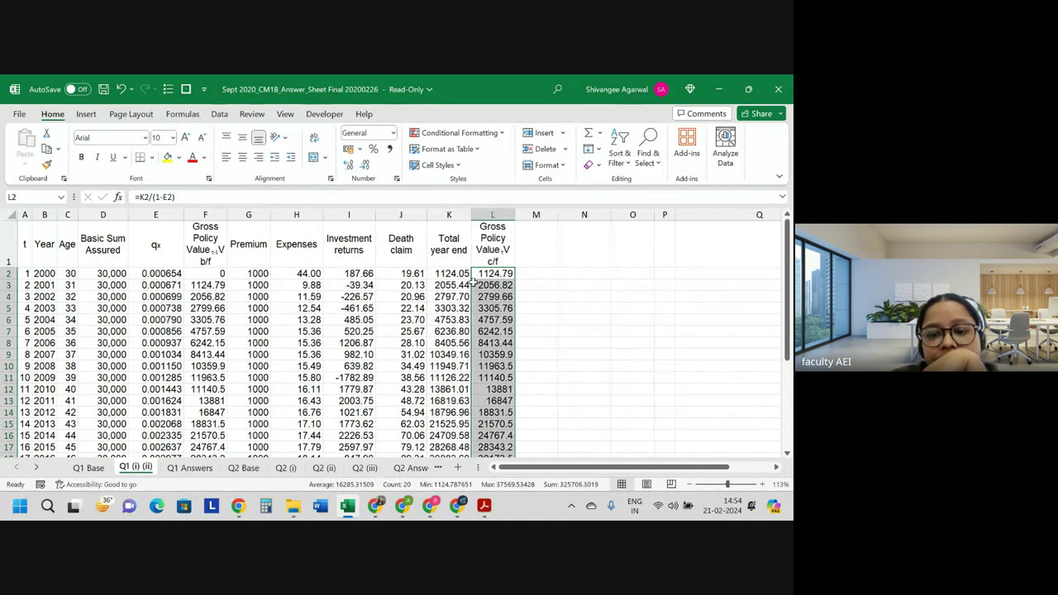
{"action": "scroll", "coordinate": [488, 325], "scroll_direction": "down", "scroll_amount": 1}
{"action": "scroll", "coordinate": [488, 325], "scroll_direction": "down", "scroll_amount": 1}
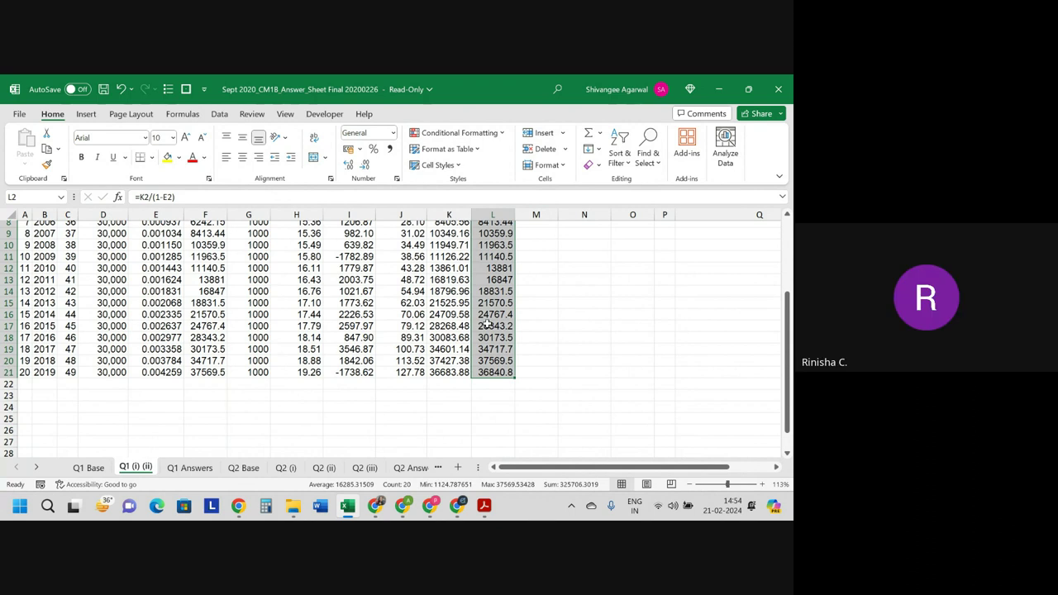
{"action": "scroll", "coordinate": [488, 324], "scroll_direction": "up", "scroll_amount": 3}
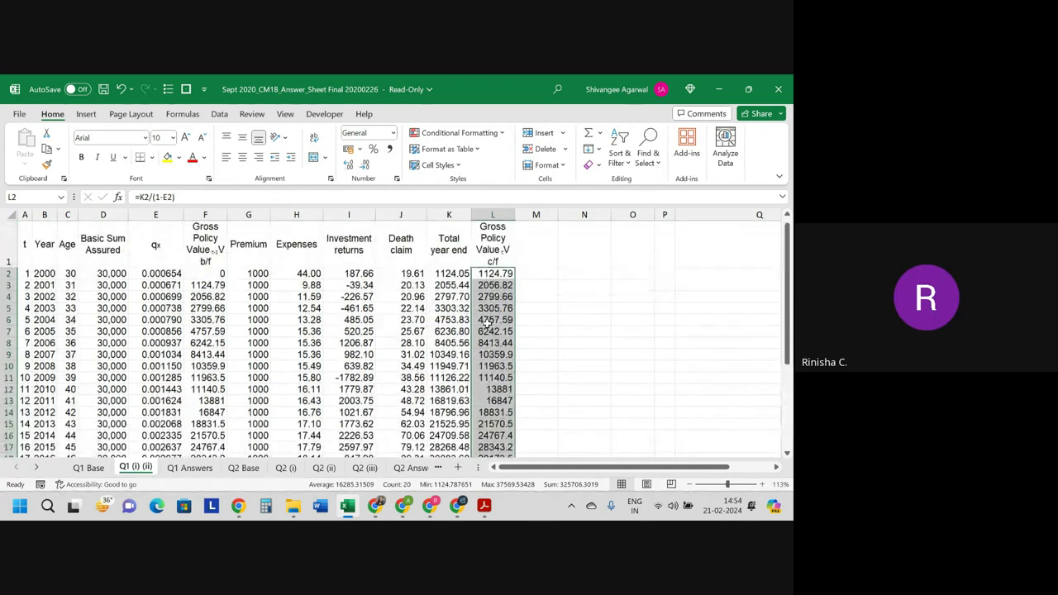
{"action": "left_click", "coordinate": [467, 318]}
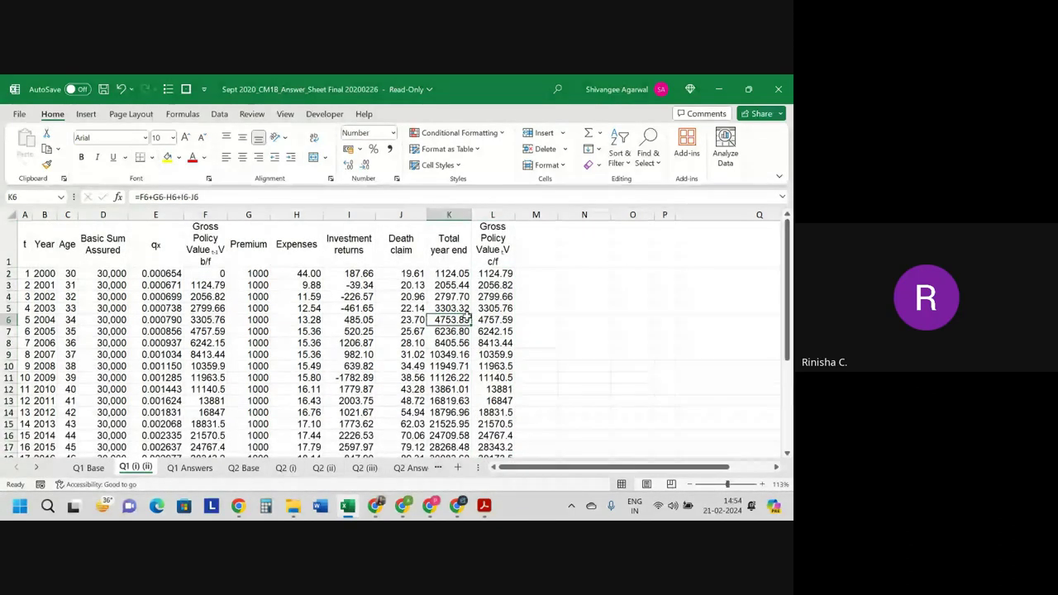
{"action": "scroll", "coordinate": [455, 328], "scroll_direction": "down", "scroll_amount": 1}
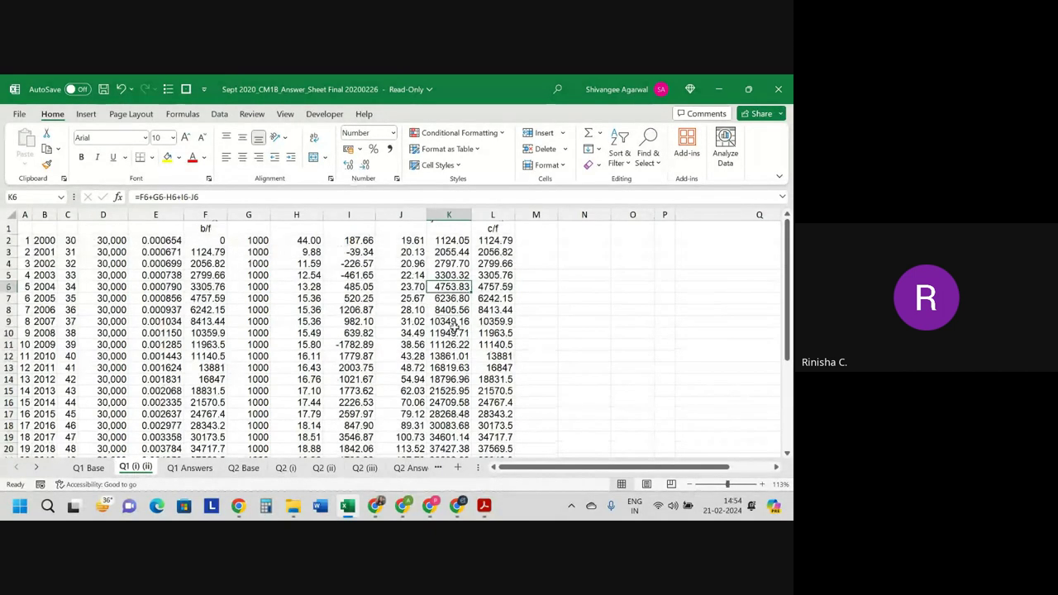
{"action": "scroll", "coordinate": [456, 328], "scroll_direction": "up", "scroll_amount": 1}
{"action": "scroll", "coordinate": [456, 328], "scroll_direction": "down", "scroll_amount": 1}
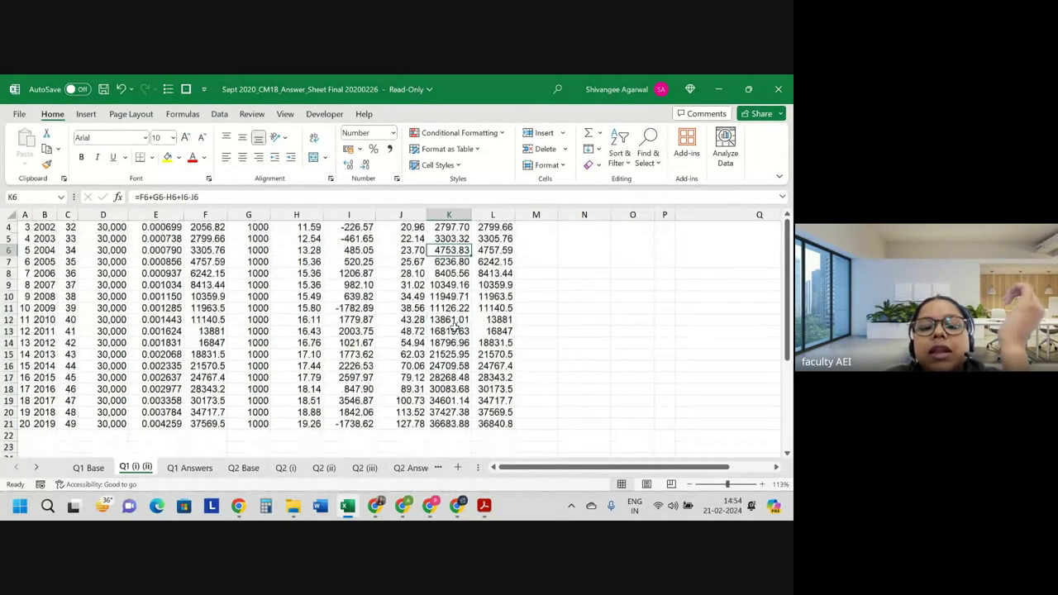
{"action": "left_click", "coordinate": [406, 420]}
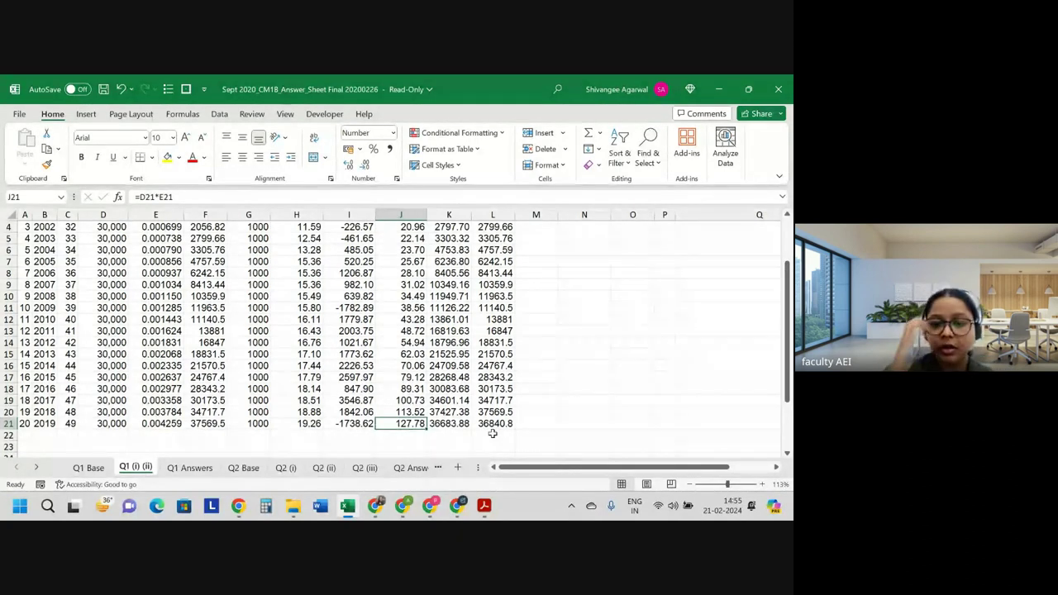
{"action": "scroll", "coordinate": [492, 434], "scroll_direction": "up", "scroll_amount": 1}
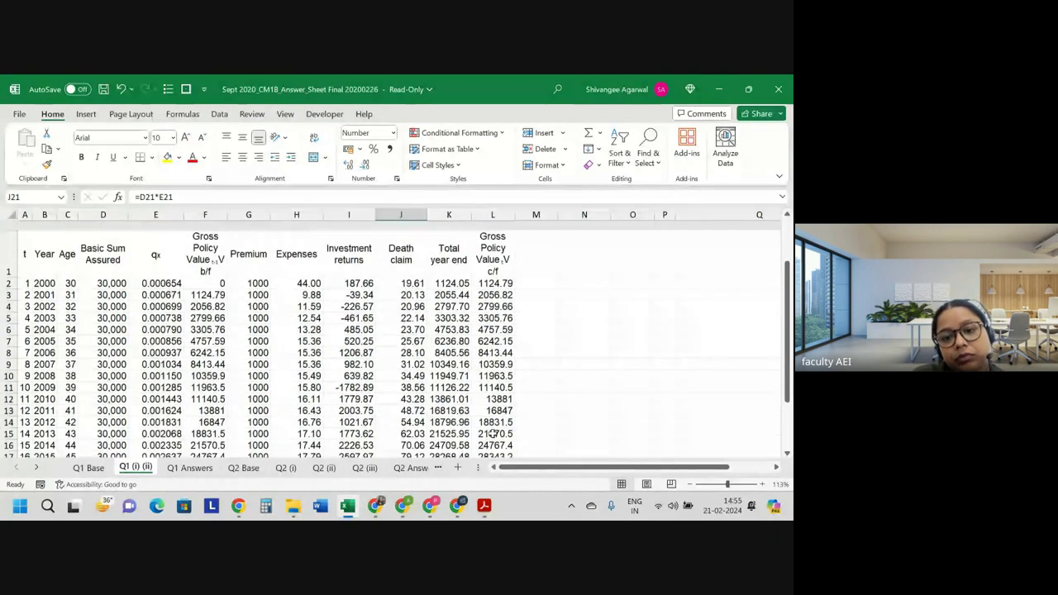
{"action": "scroll", "coordinate": [492, 433], "scroll_direction": "down", "scroll_amount": 1}
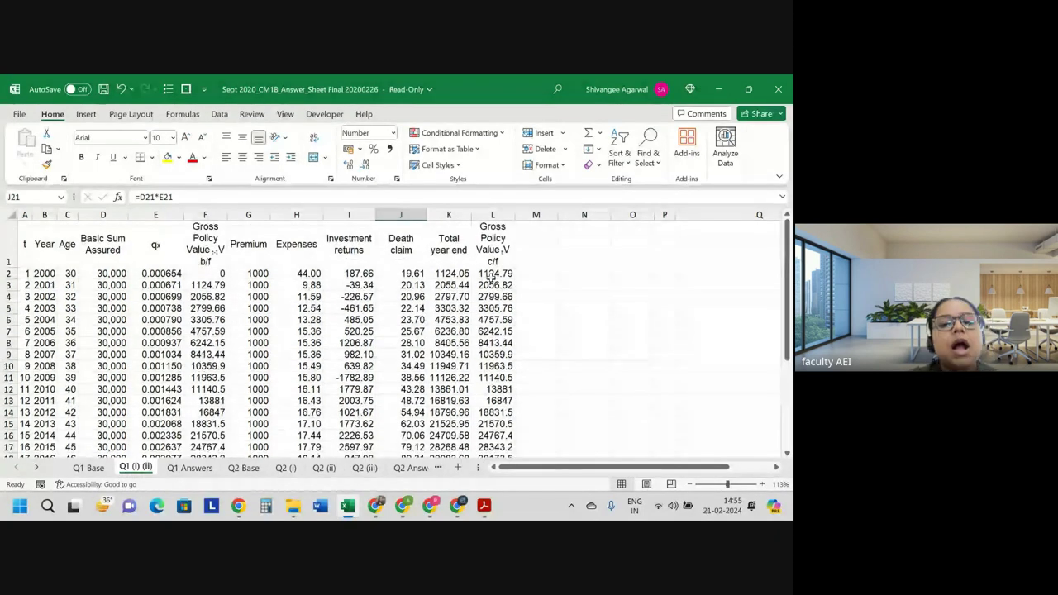
{"action": "left_click", "coordinate": [495, 274]}
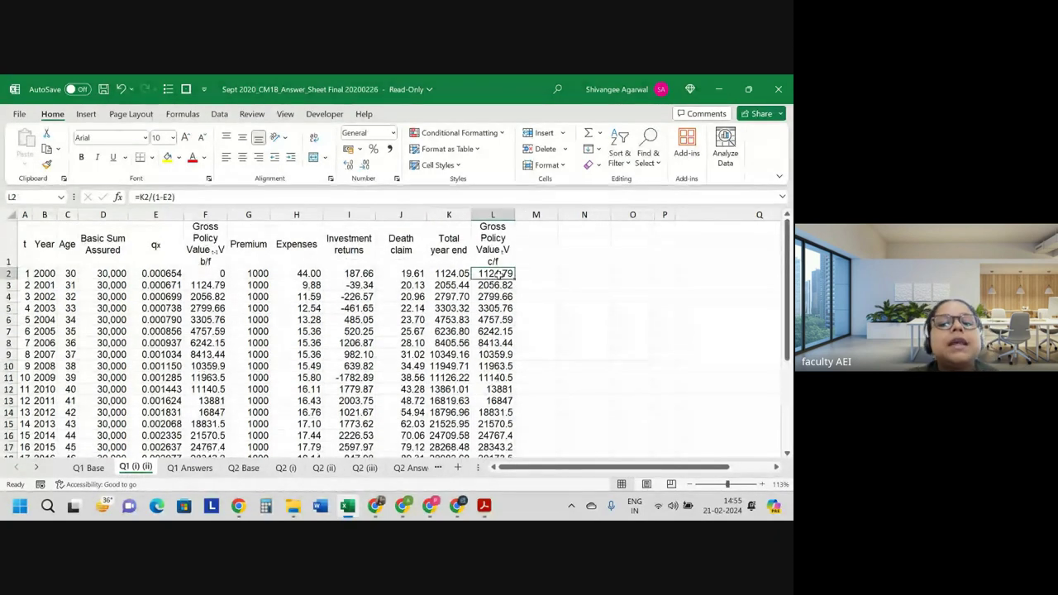
{"action": "left_click", "coordinate": [397, 274]}
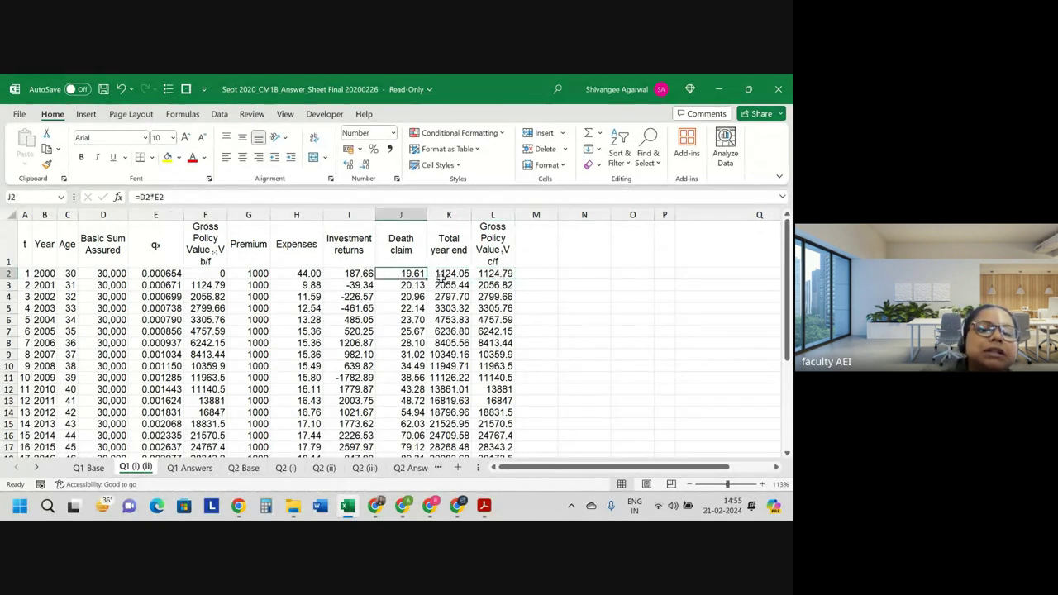
{"action": "double_click", "coordinate": [414, 273]}
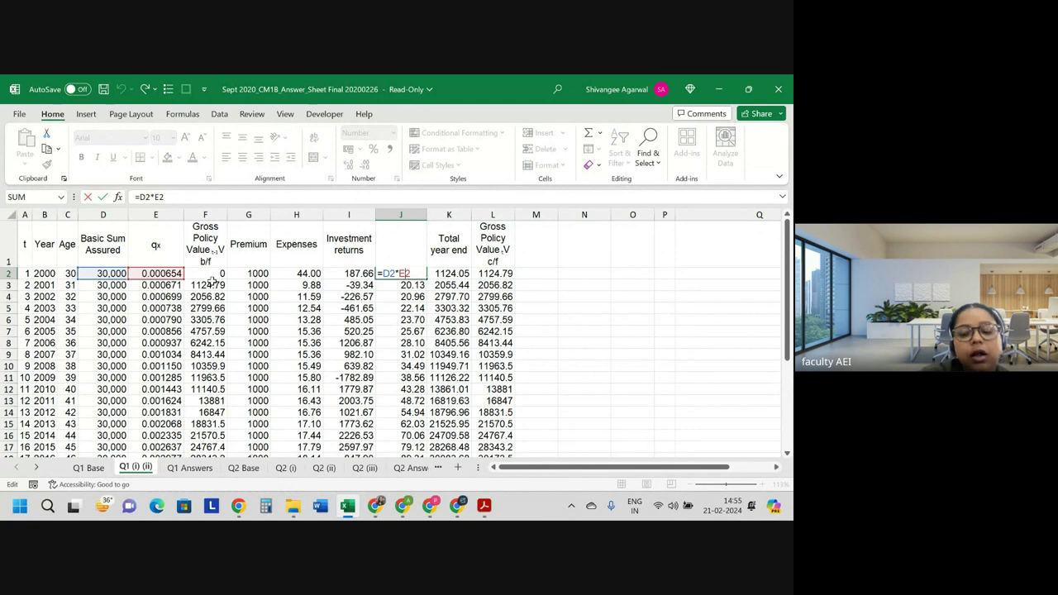
{"action": "key", "text": "Escape"}
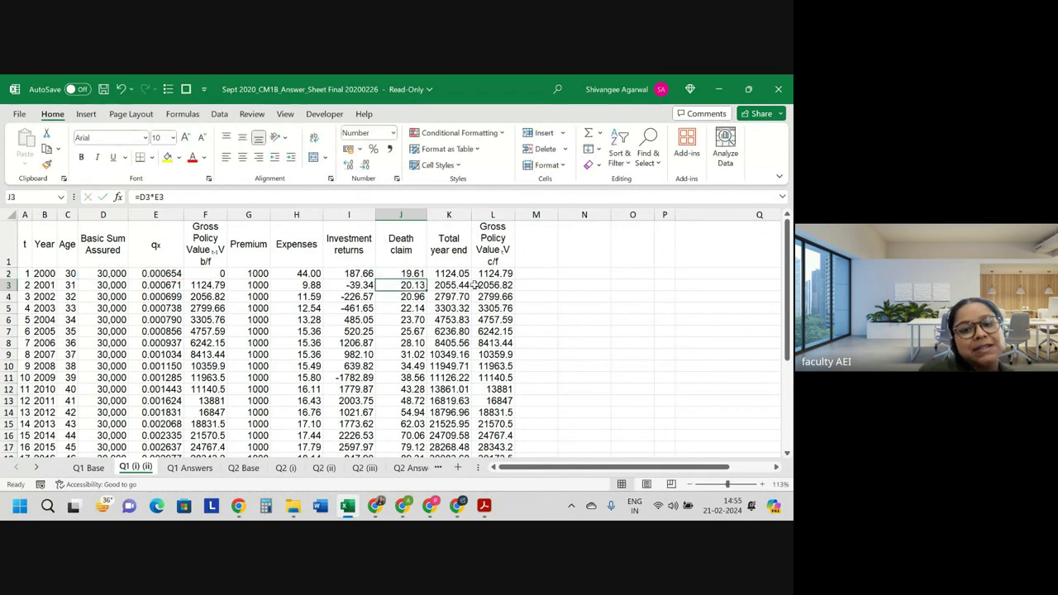
{"action": "left_click", "coordinate": [496, 283]}
{"action": "left_click", "coordinate": [494, 273]}
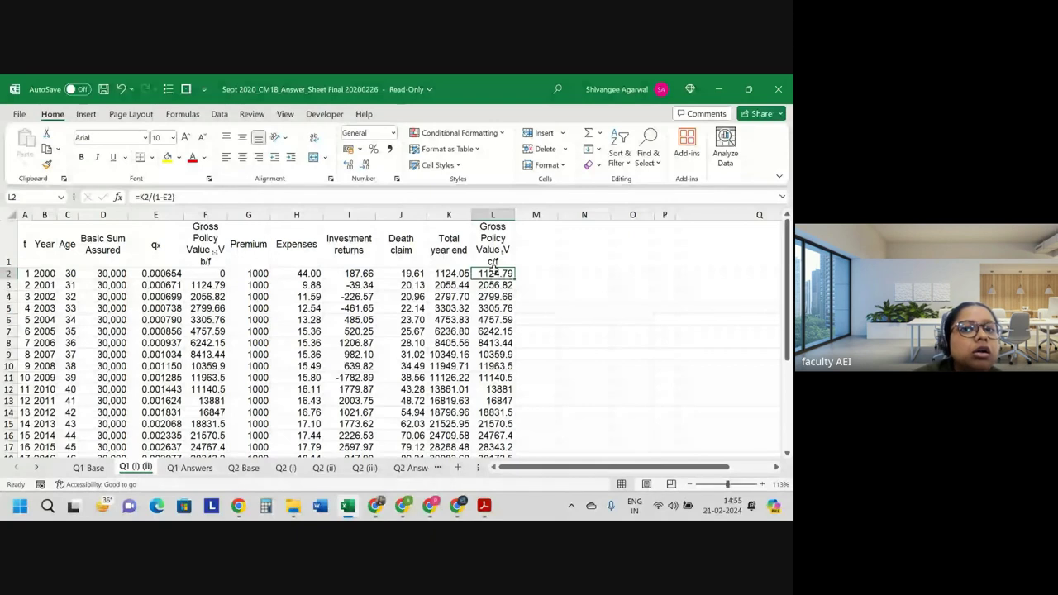
{"action": "scroll", "coordinate": [507, 319], "scroll_direction": "down", "scroll_amount": 2}
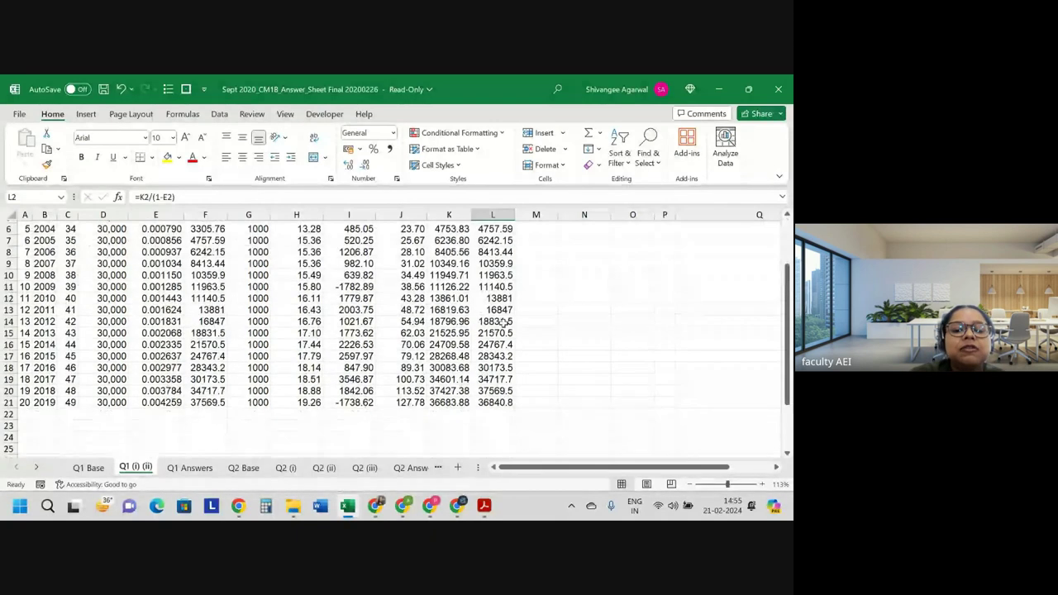
{"action": "mouse_move", "coordinate": [492, 402]}
{"action": "left_mouse_down"}
{"action": "mouse_move", "coordinate": [483, 252]}
{"action": "mouse_move", "coordinate": [496, 402]}
{"action": "left_mouse_up"}
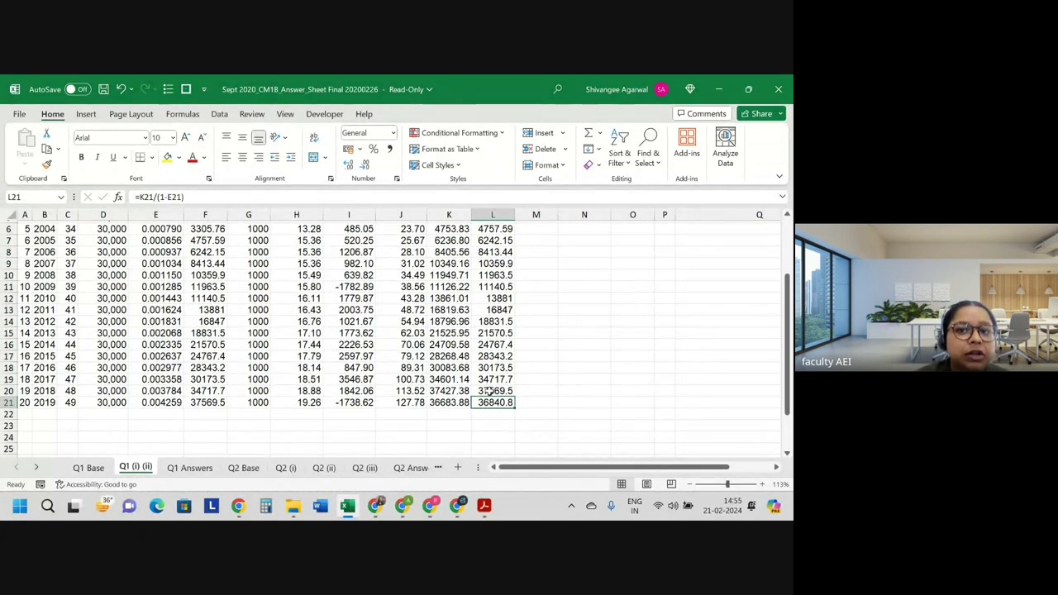
{"action": "scroll", "coordinate": [491, 392], "scroll_direction": "up", "scroll_amount": 2}
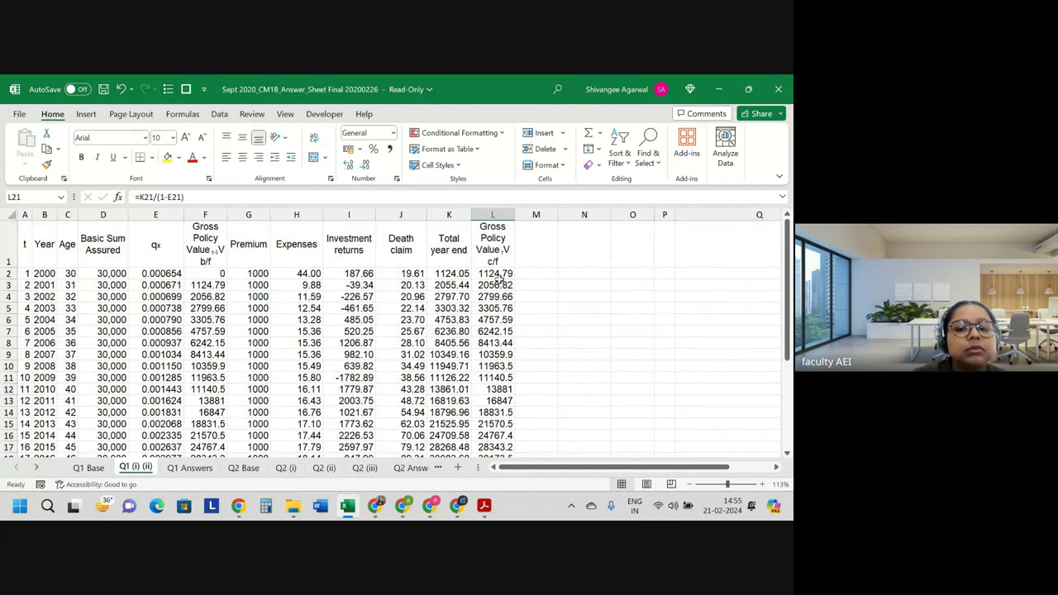
{"action": "scroll", "coordinate": [497, 280], "scroll_direction": "down", "scroll_amount": 2}
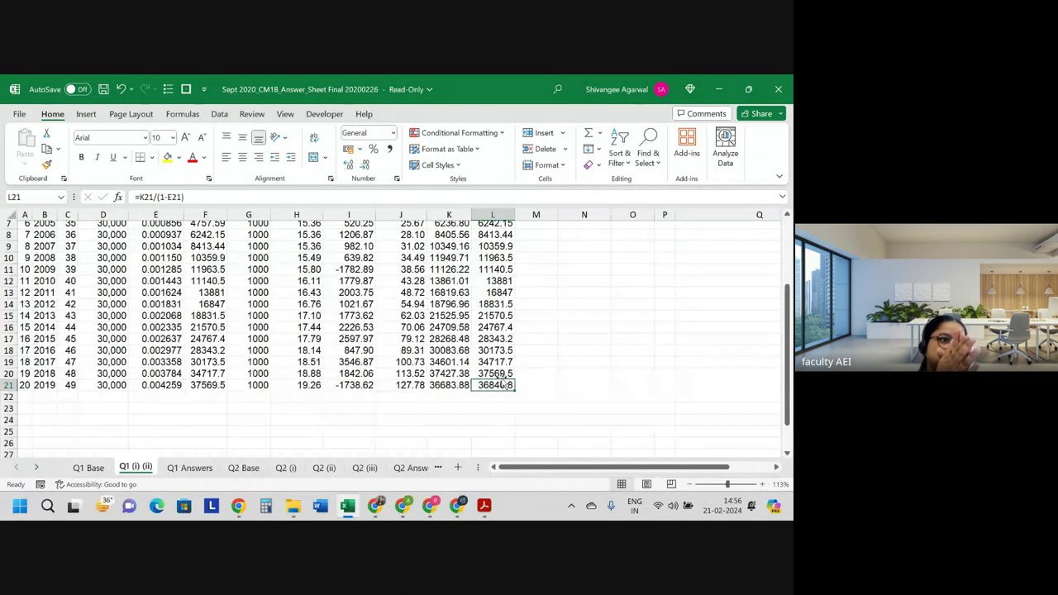
{"action": "scroll", "coordinate": [504, 384], "scroll_direction": "up", "scroll_amount": 2}
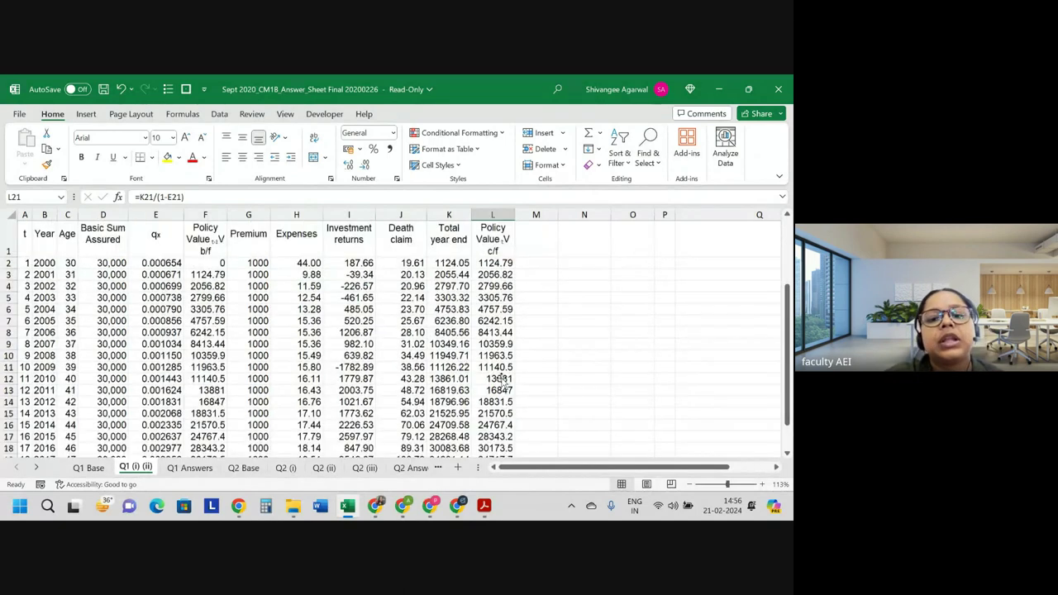
{"action": "left_click", "coordinate": [500, 274]}
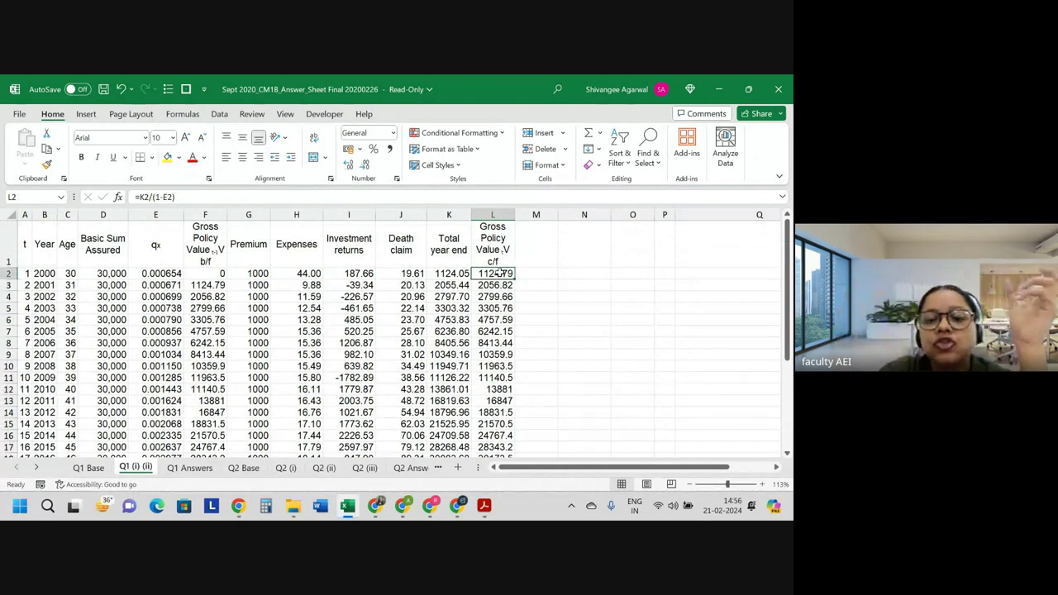
{"action": "left_click", "coordinate": [454, 275]}
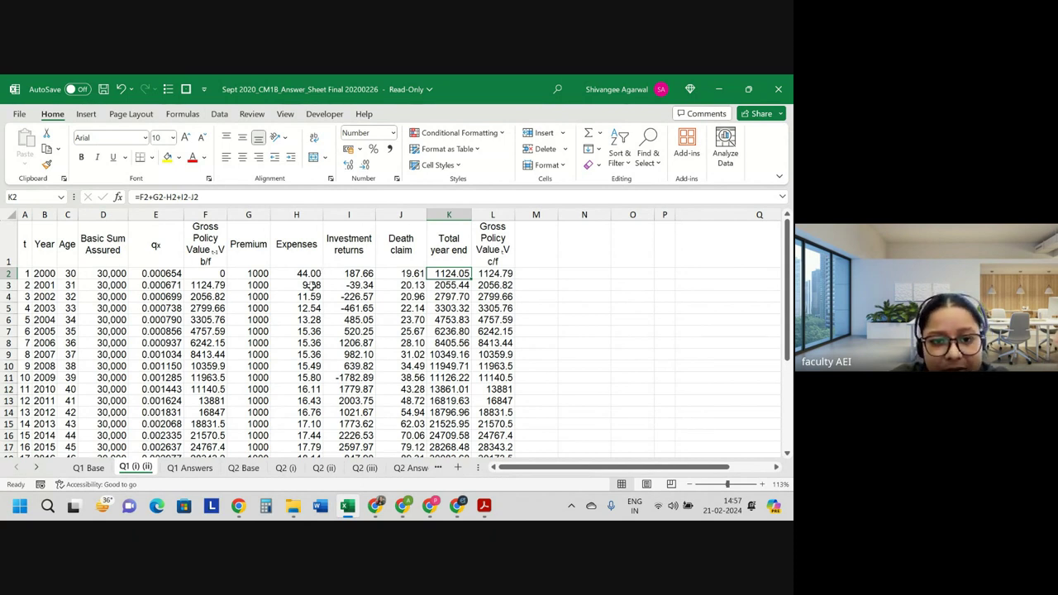
{"action": "scroll", "coordinate": [311, 285], "scroll_direction": "down", "scroll_amount": 2}
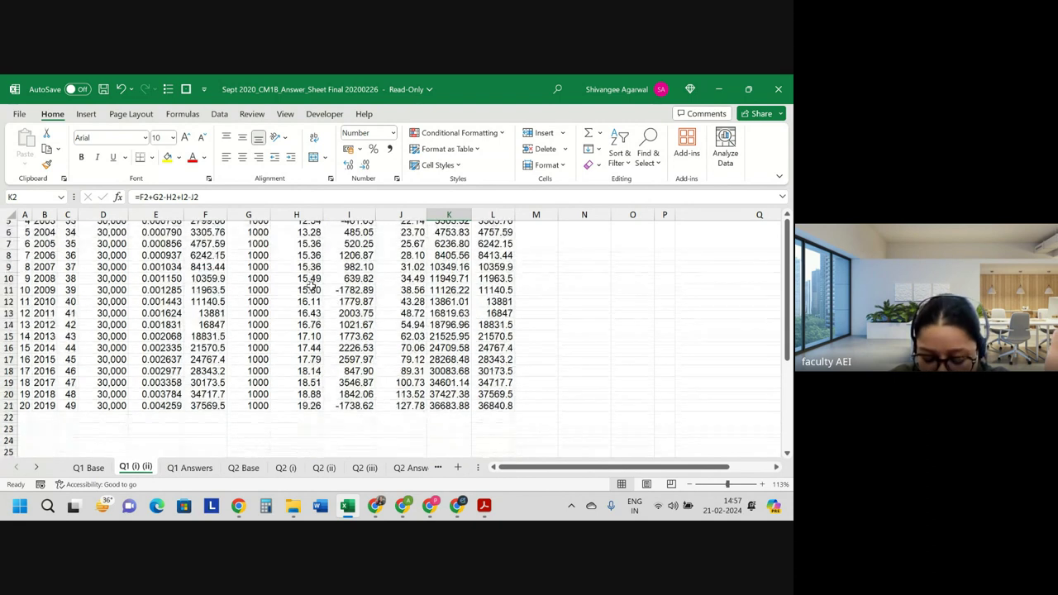
{"action": "scroll", "coordinate": [311, 285], "scroll_direction": "up", "scroll_amount": 2}
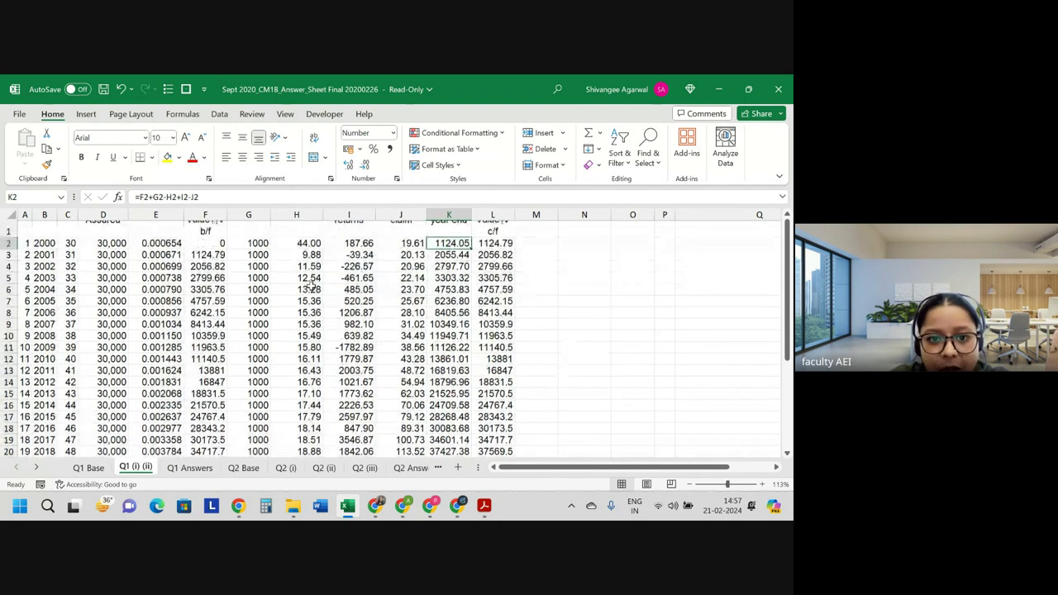
{"action": "scroll", "coordinate": [311, 286], "scroll_direction": "up", "scroll_amount": 1}
{"action": "key", "text": "Left"}
{"action": "key", "text": "Left"}
{"action": "key", "text": "F2"}
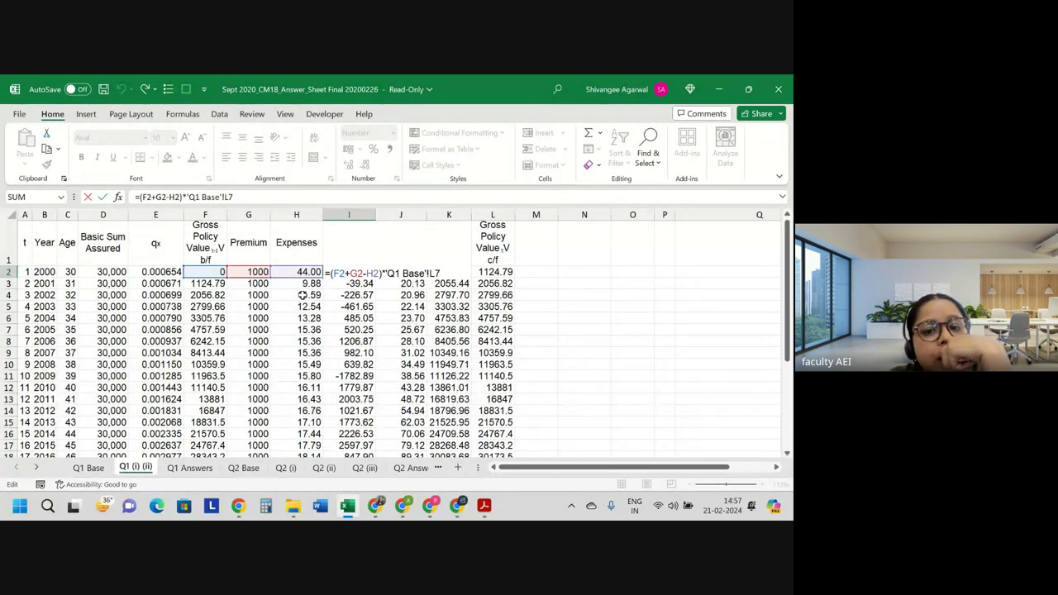
{"action": "left_click", "coordinate": [88, 467]}
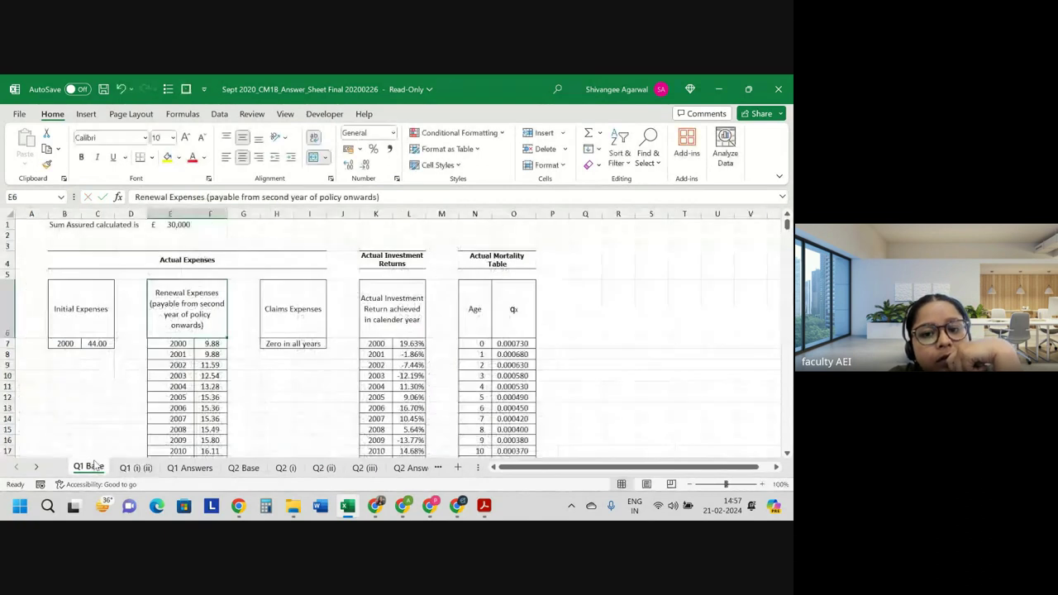
{"action": "left_click", "coordinate": [139, 468]}
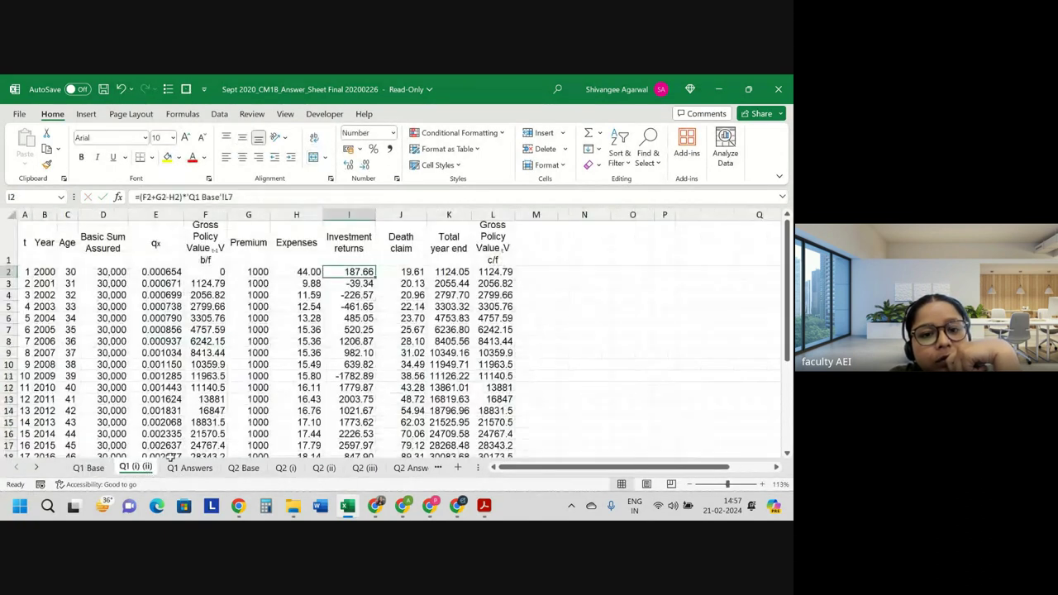
{"action": "left_click", "coordinate": [91, 468]}
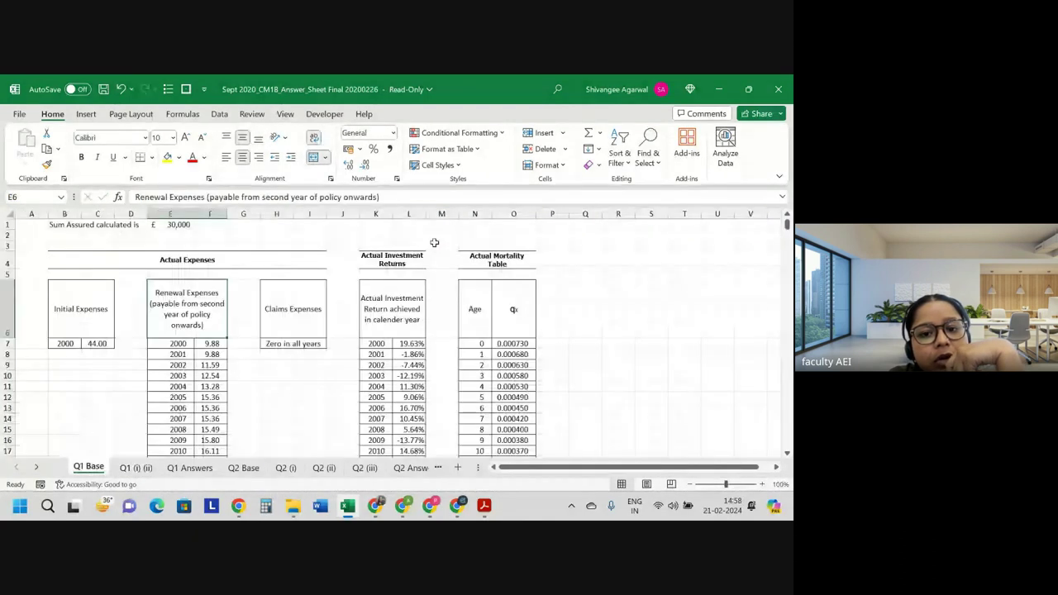
{"action": "left_click", "coordinate": [410, 344]}
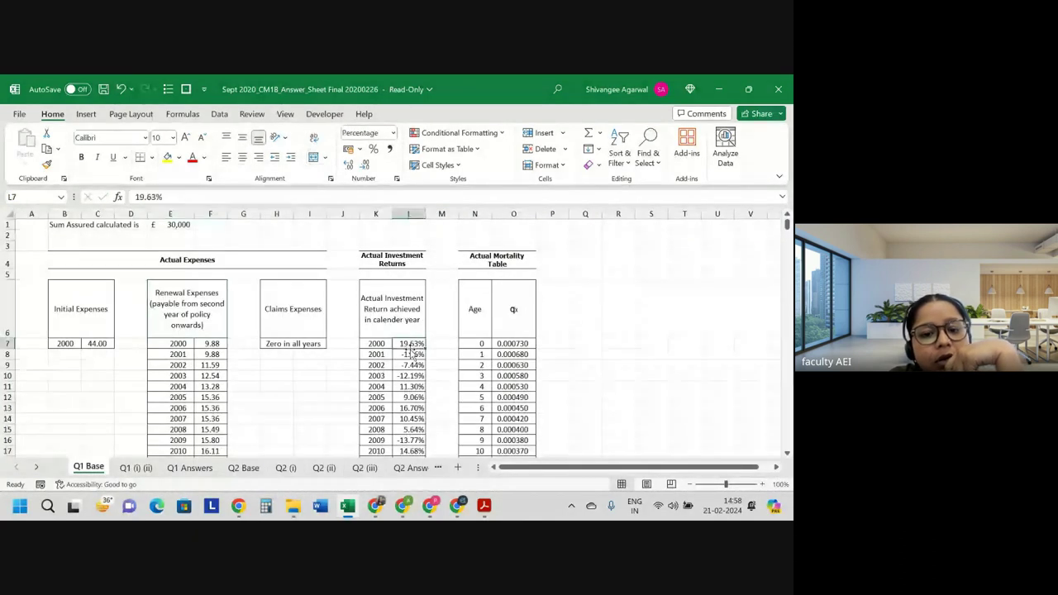
{"action": "left_click", "coordinate": [136, 468]}
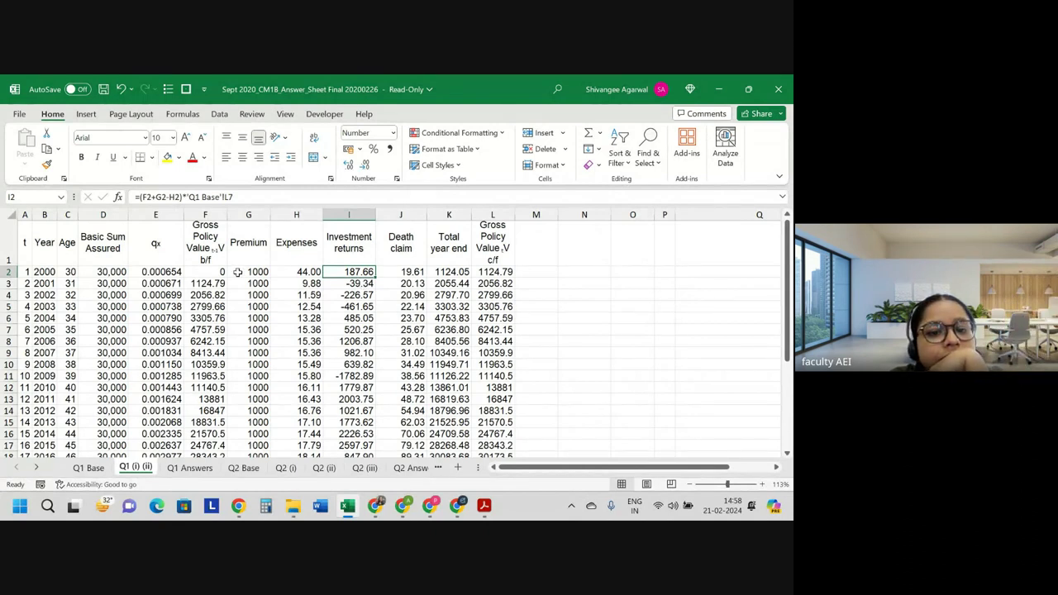
{"action": "left_click", "coordinate": [295, 272]}
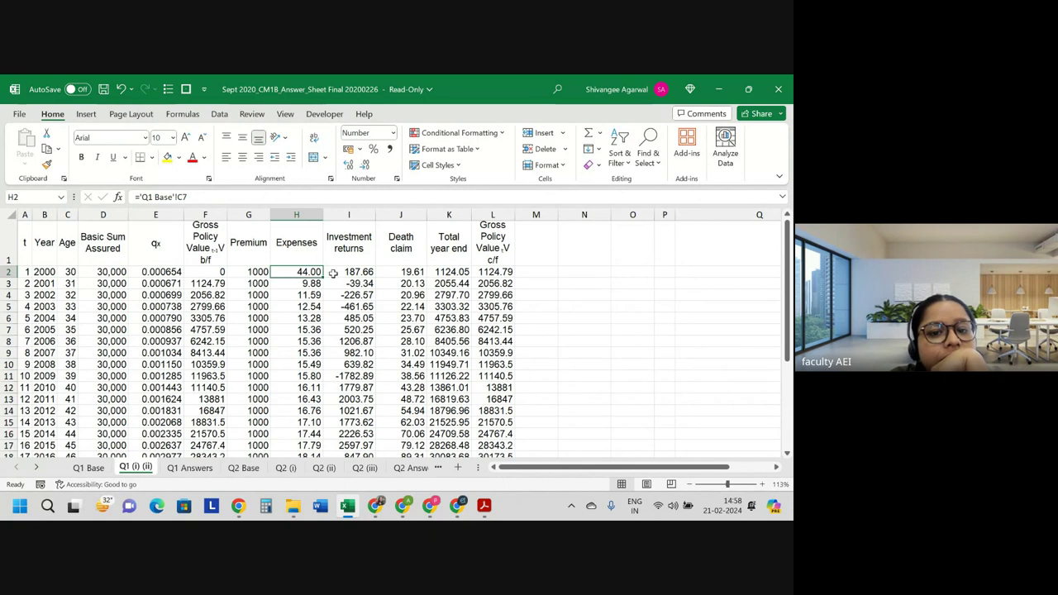
{"action": "left_click", "coordinate": [332, 273]}
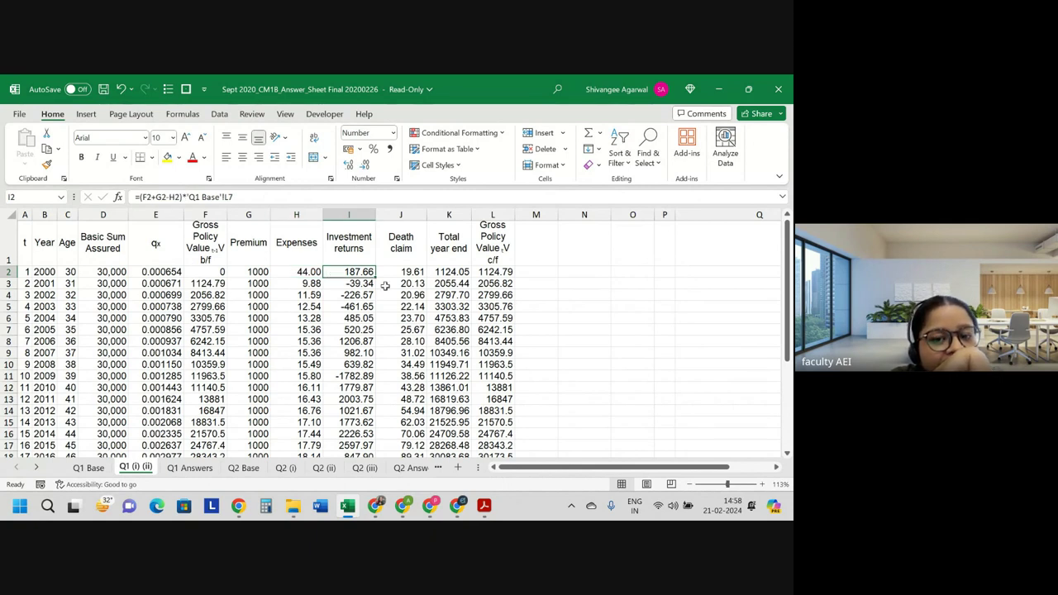
{"action": "left_click", "coordinate": [397, 276]}
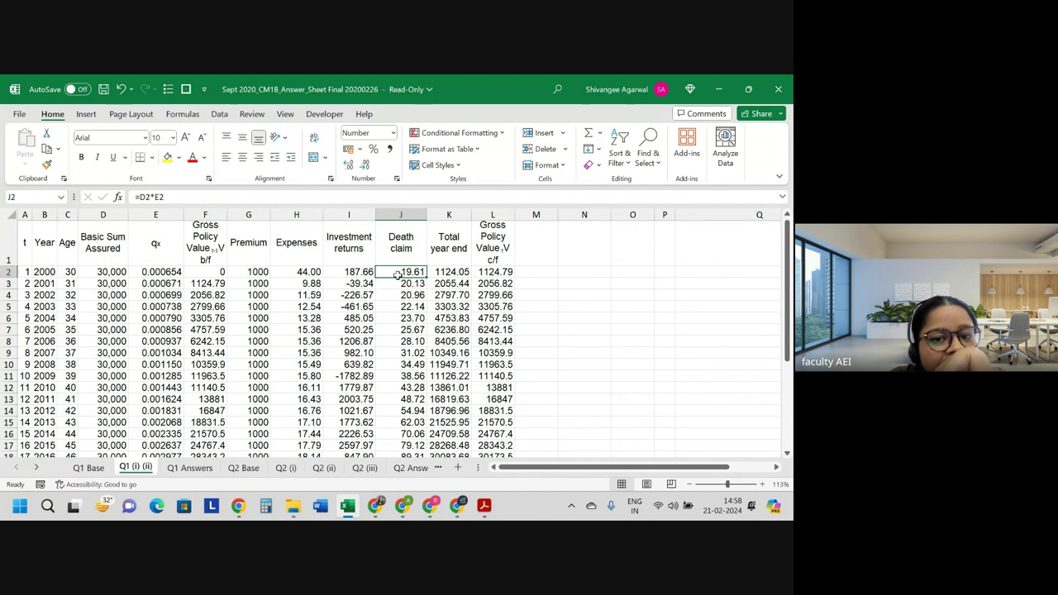
{"action": "left_click", "coordinate": [354, 273]}
{"action": "double_click", "coordinate": [354, 273]}
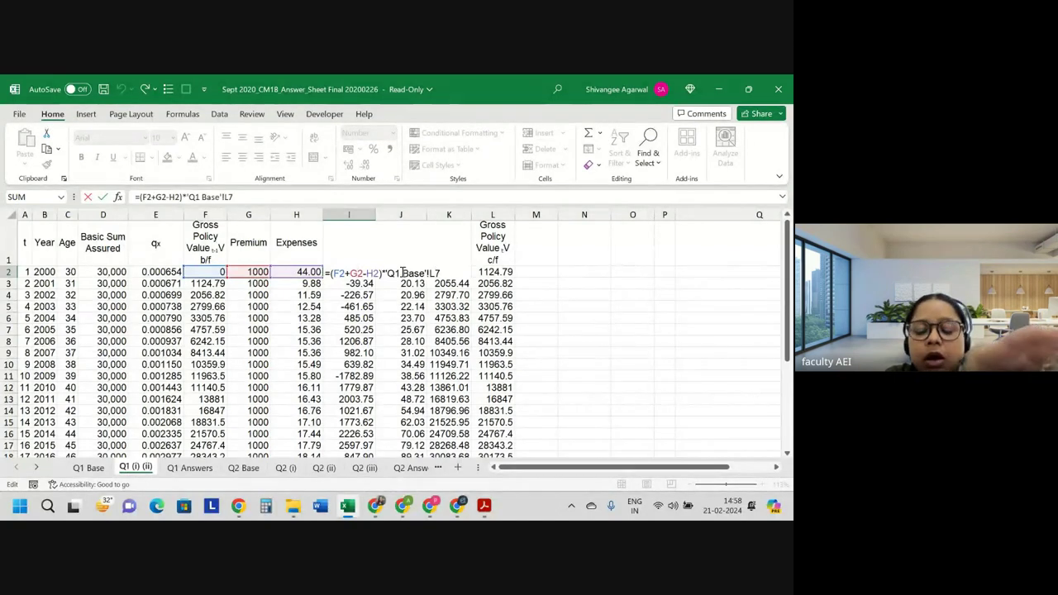
{"action": "key", "text": "Return"}
{"action": "left_click", "coordinate": [402, 272]}
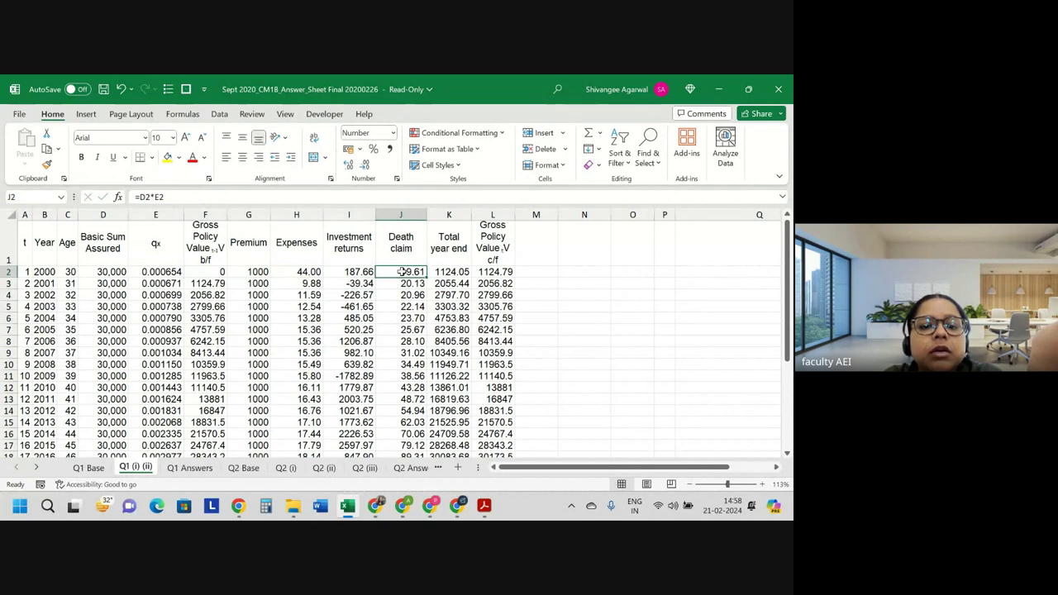
{"action": "left_click", "coordinate": [352, 271]}
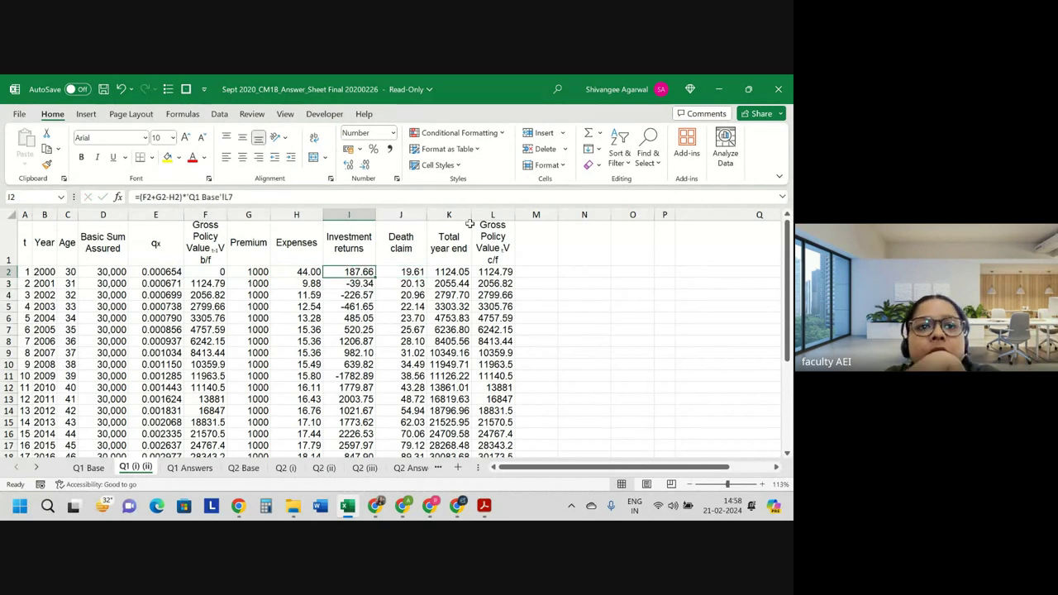
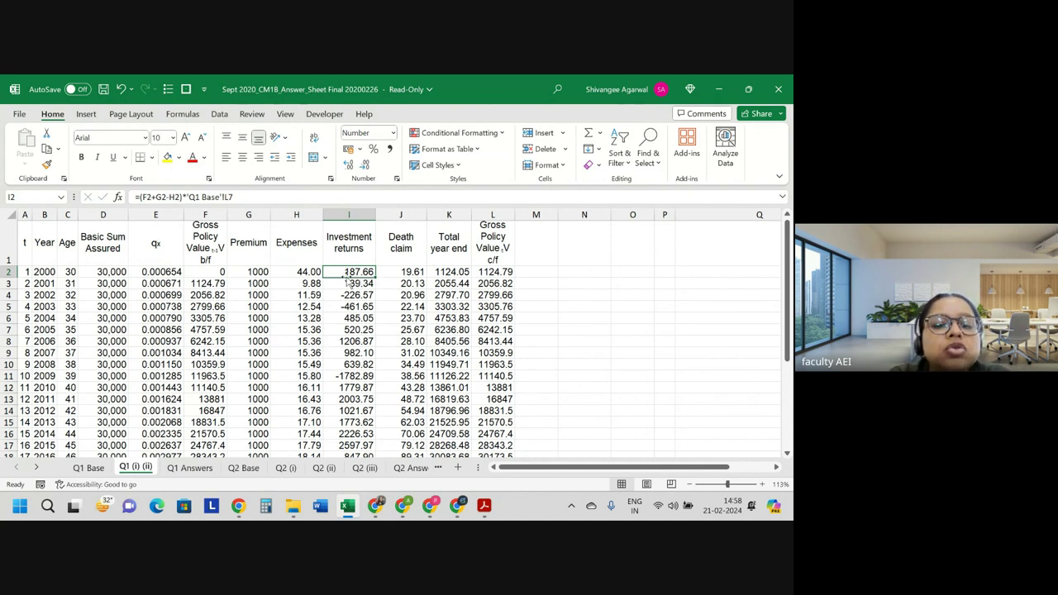
- Review the row 2 formulas for premium, expenses, investment returns and total year end value in K2
{"action": "left_click", "coordinate": [302, 273]}
{"action": "left_click", "coordinate": [258, 273]}
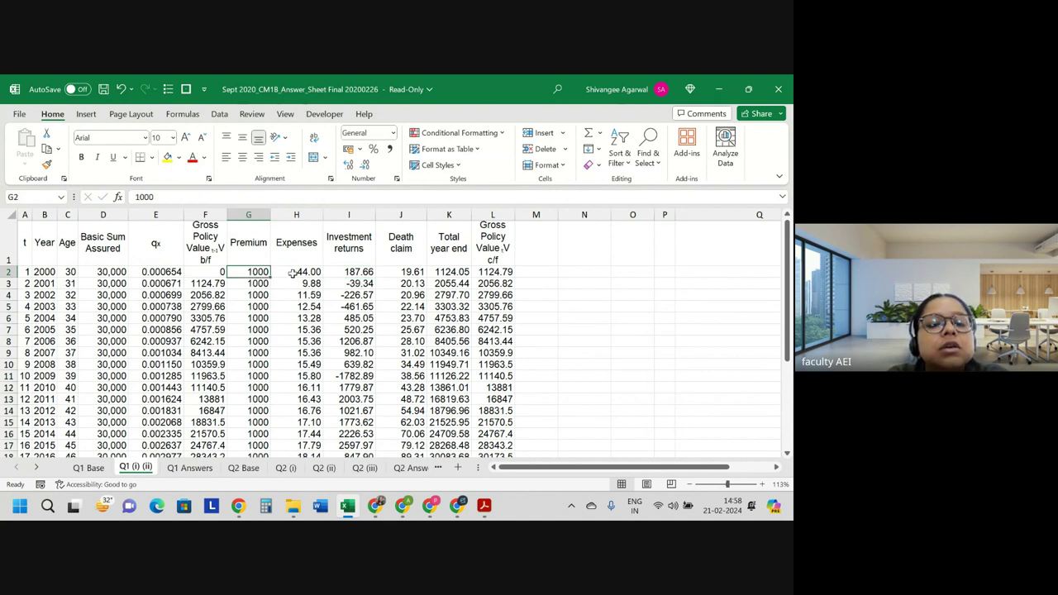
{"action": "left_click", "coordinate": [301, 272]}
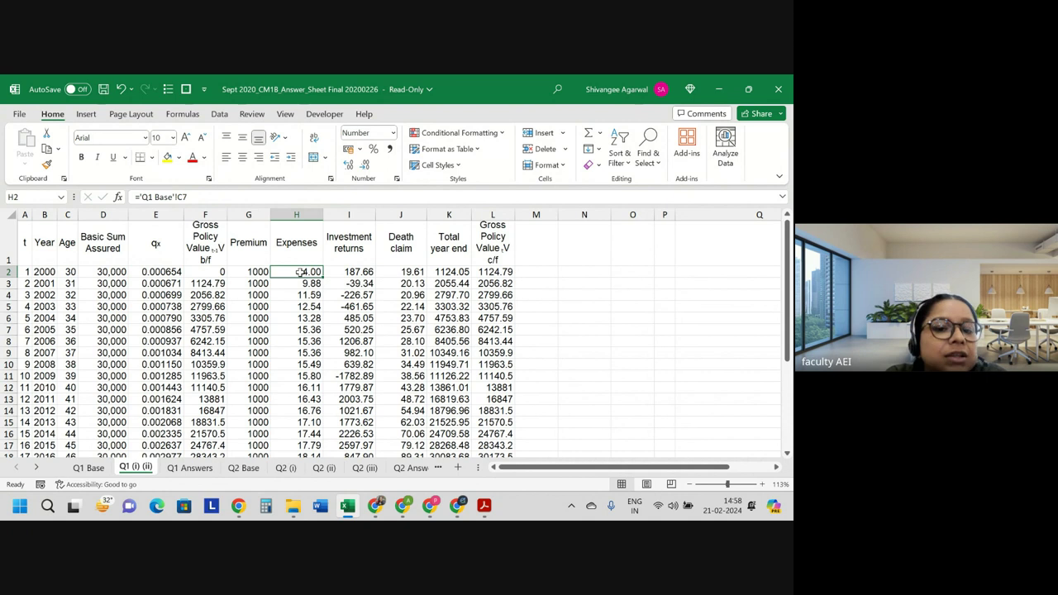
{"action": "left_click", "coordinate": [221, 272]}
{"action": "left_click", "coordinate": [242, 273]}
{"action": "left_click", "coordinate": [296, 273]}
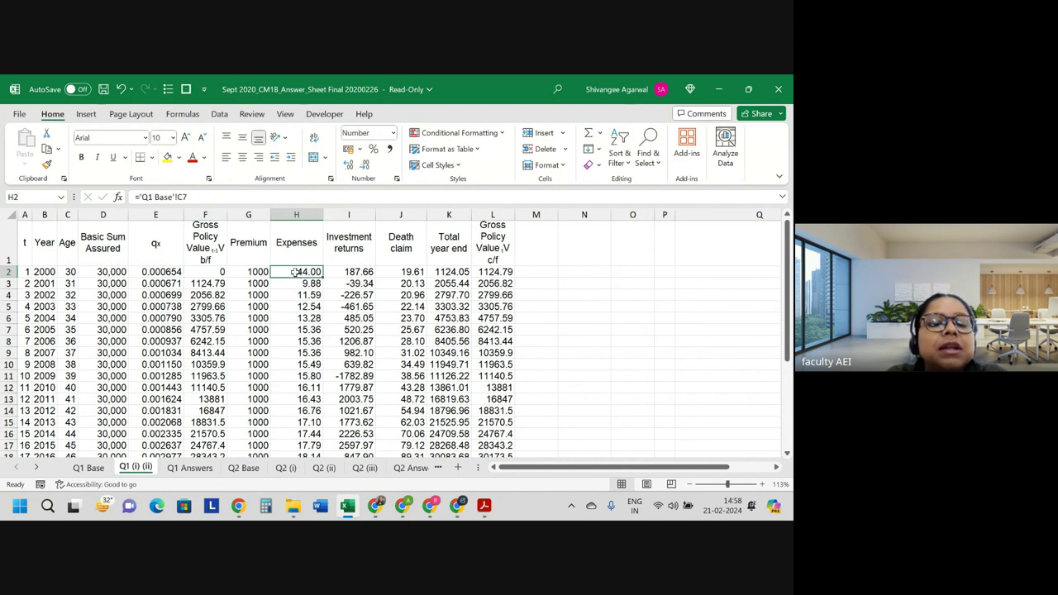
{"action": "left_click", "coordinate": [370, 271]}
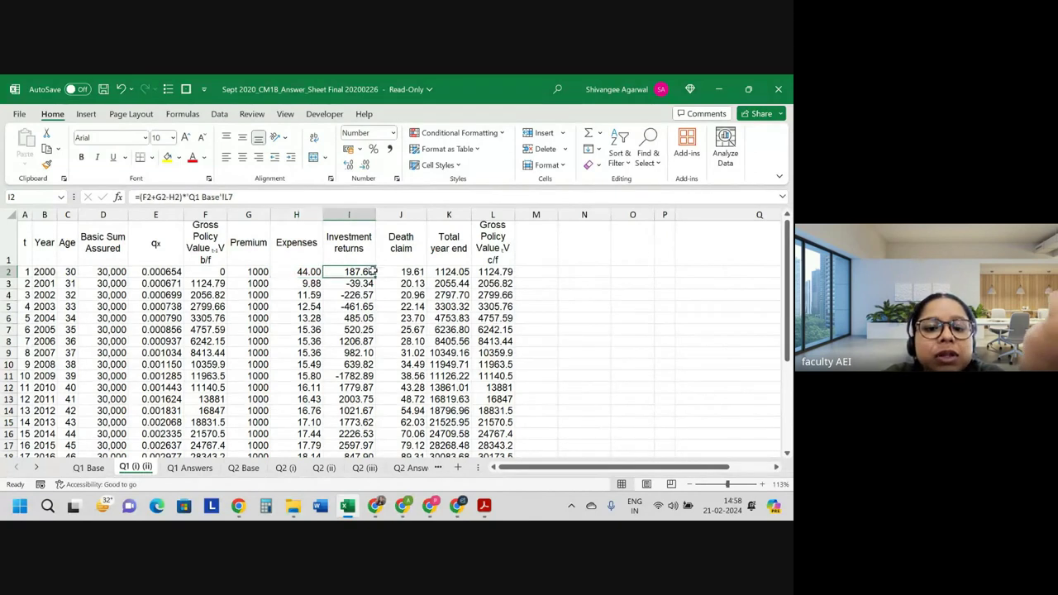
{"action": "left_click", "coordinate": [448, 273]}
{"action": "double_click", "coordinate": [448, 273]}
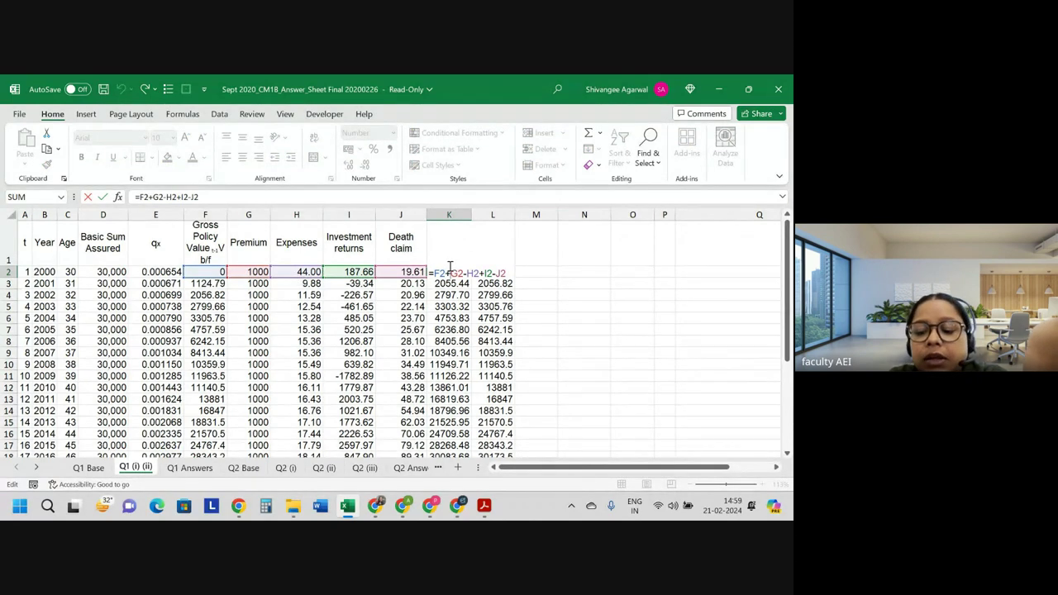
{"action": "key", "text": "Return"}
- Insert a blank column J before the Death claim column
{"action": "left_click", "coordinate": [396, 215]}
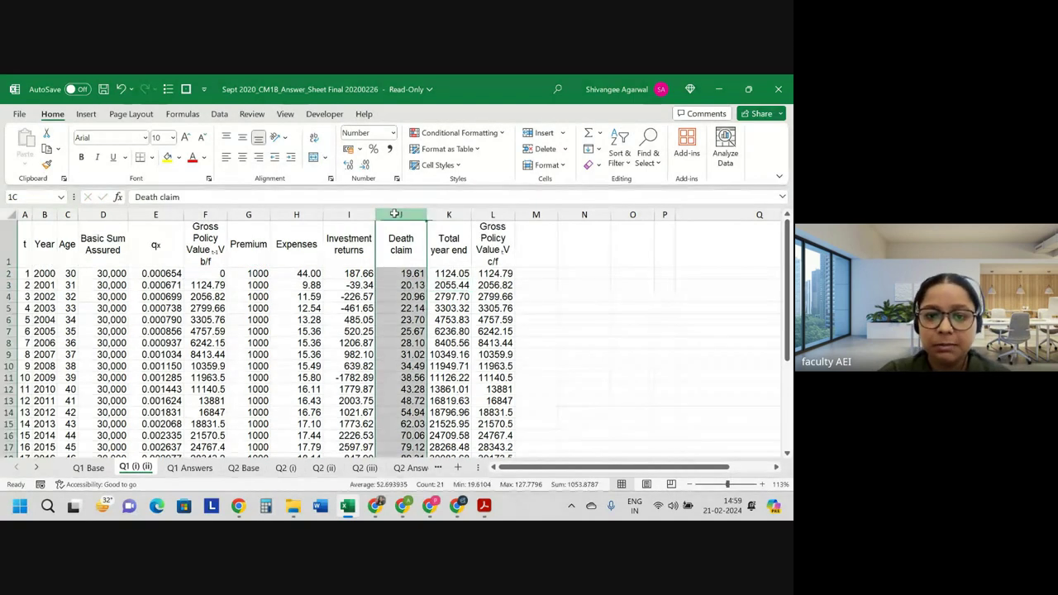
{"action": "right_click", "coordinate": [394, 212]}
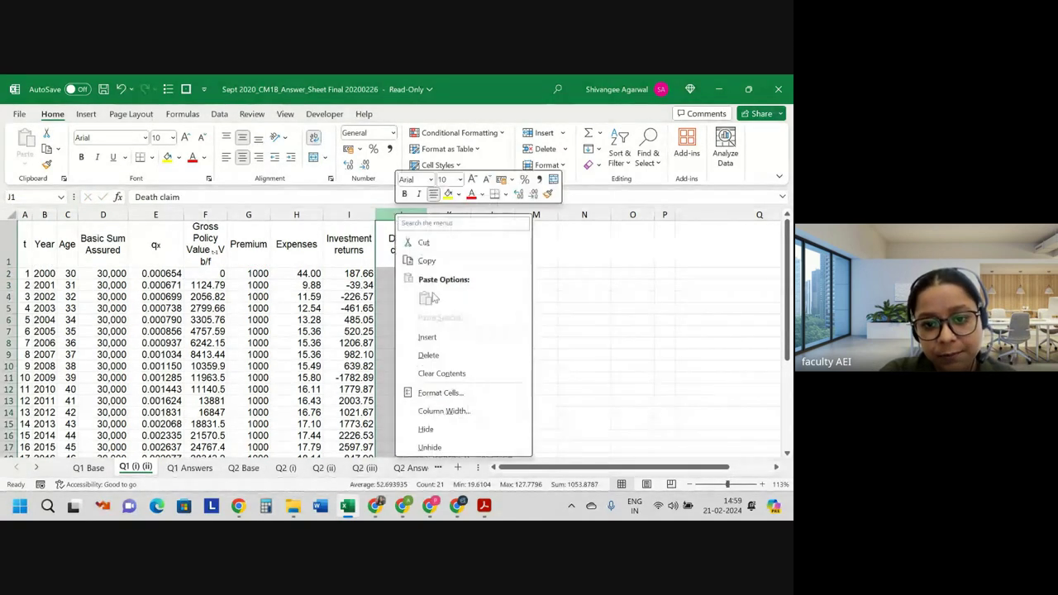
{"action": "left_click", "coordinate": [432, 339]}
- Head the new column J1 'Year end value (P-Exp)'
{"action": "left_click", "coordinate": [399, 261]}
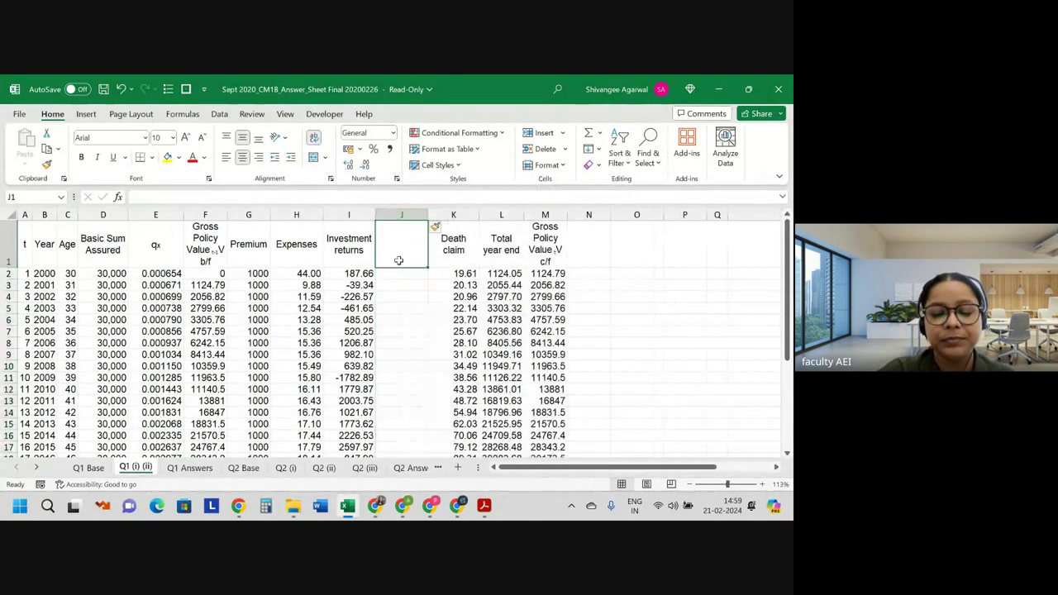
{"action": "type", "text": "Inve"}
{"action": "key", "text": "BackSpace"}
{"action": "key", "text": "BackSpace"}
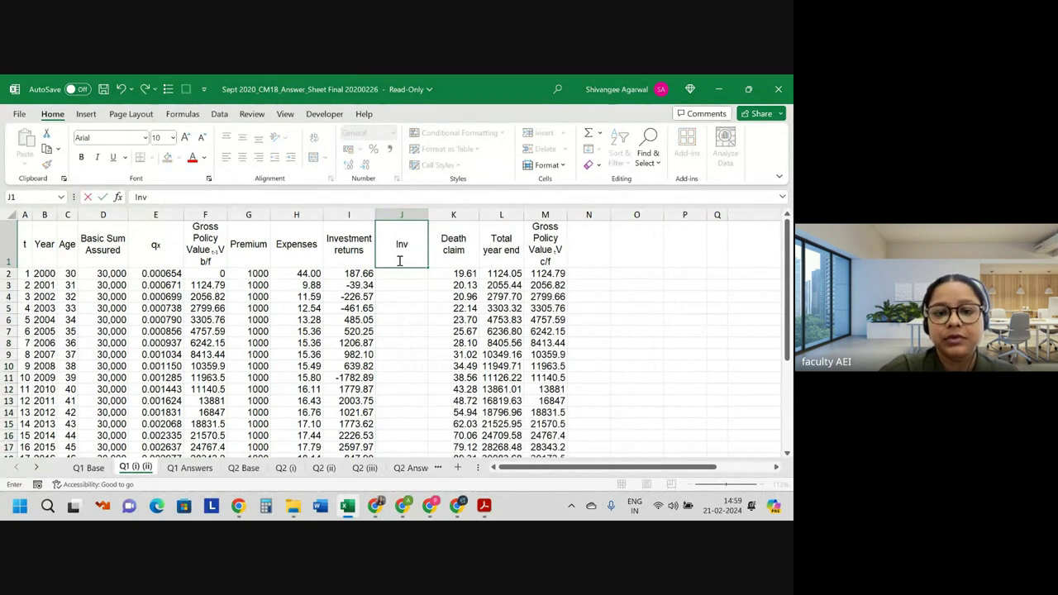
{"action": "key", "text": "BackSpace"}
{"action": "key", "text": "BackSpace"}
{"action": "key", "text": "BackSpace"}
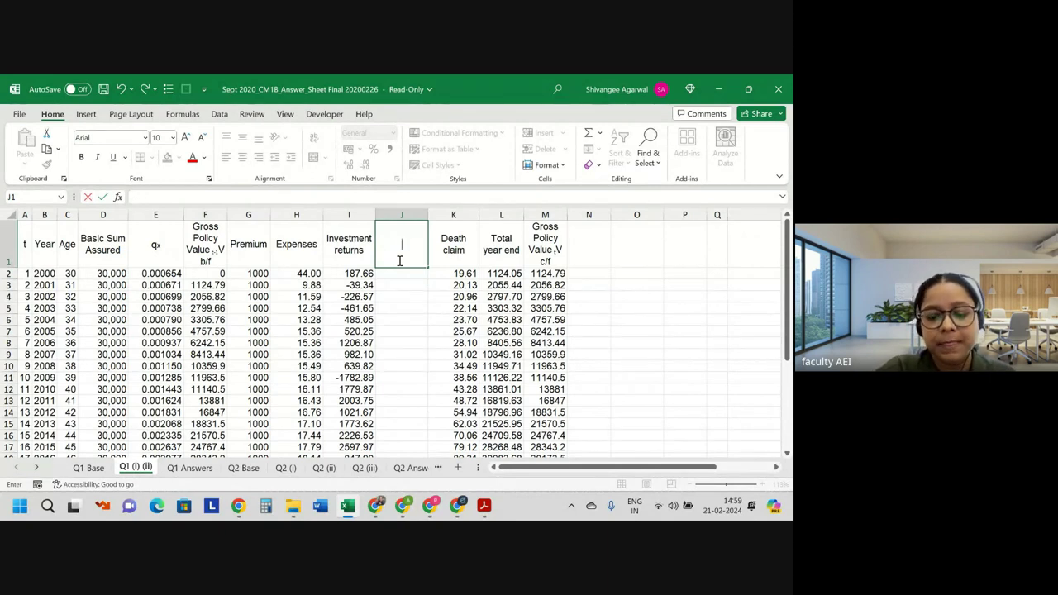
{"action": "type", "text": "Y"}
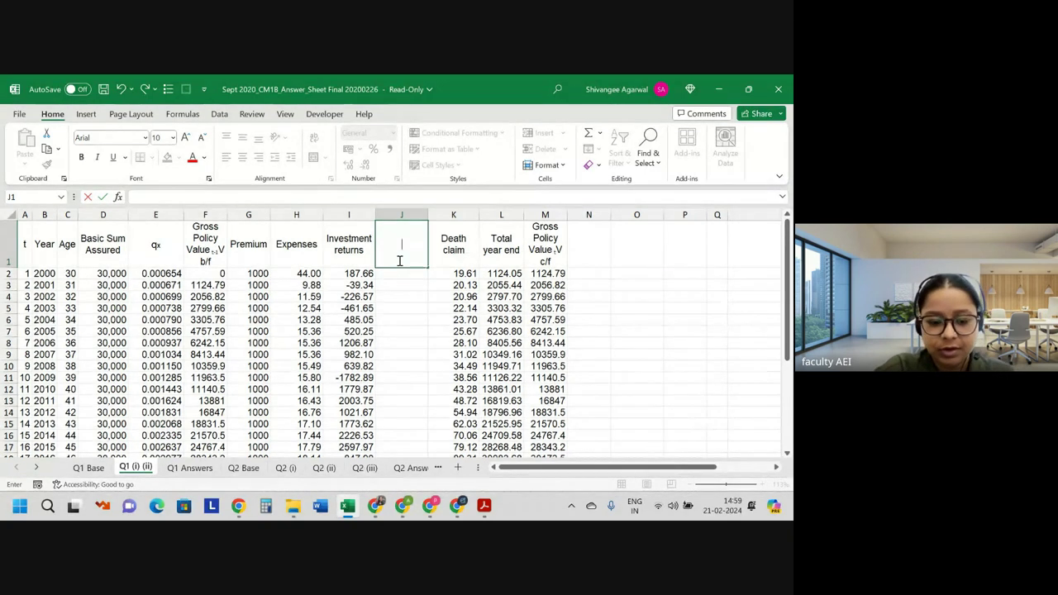
{"action": "type", "text": "ear en"}
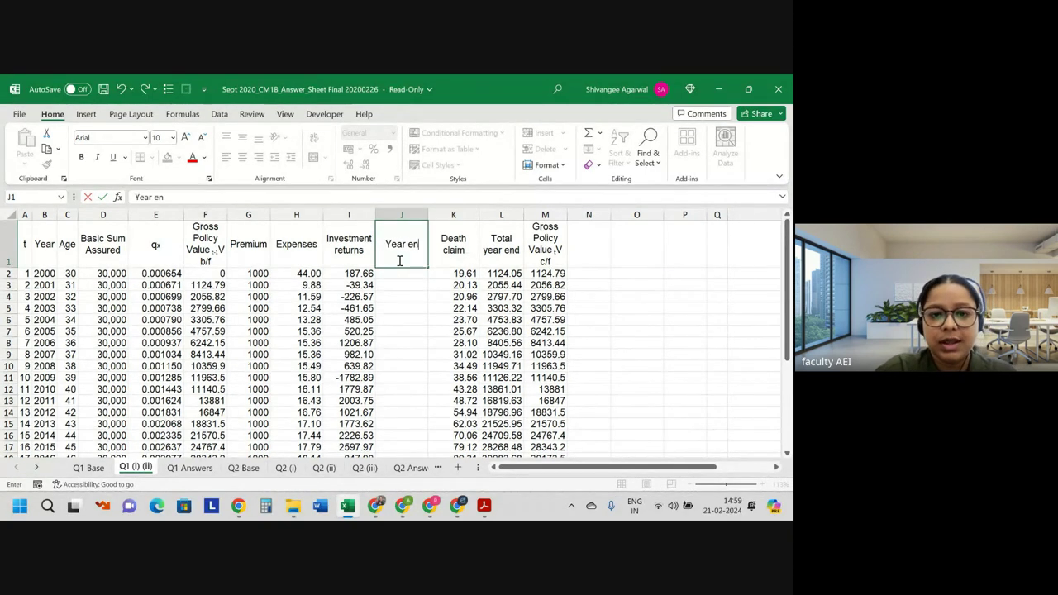
{"action": "type", "text": "d value"}
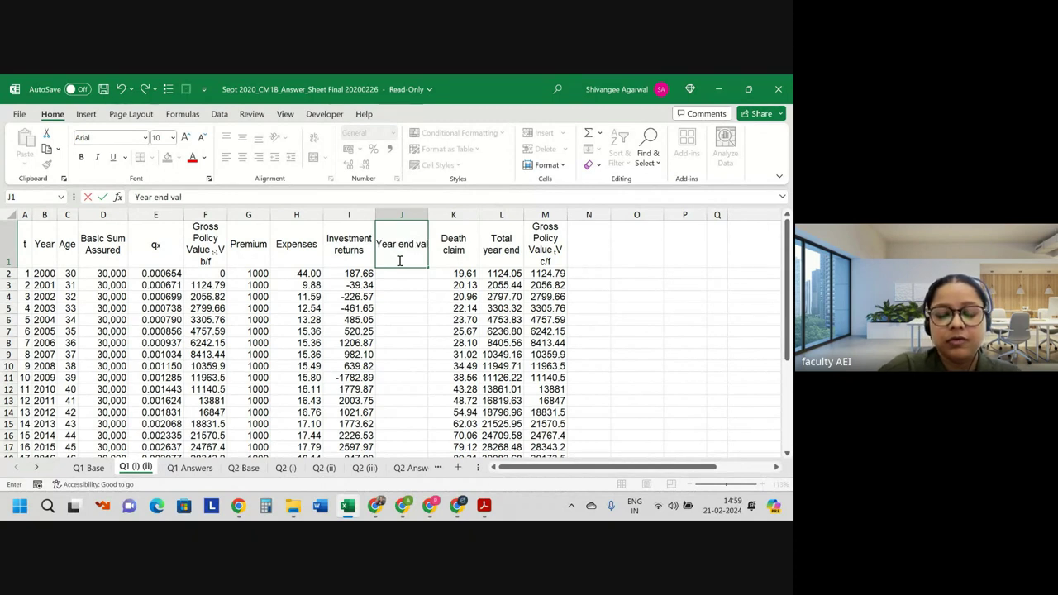
{"action": "key", "text": "Return"}
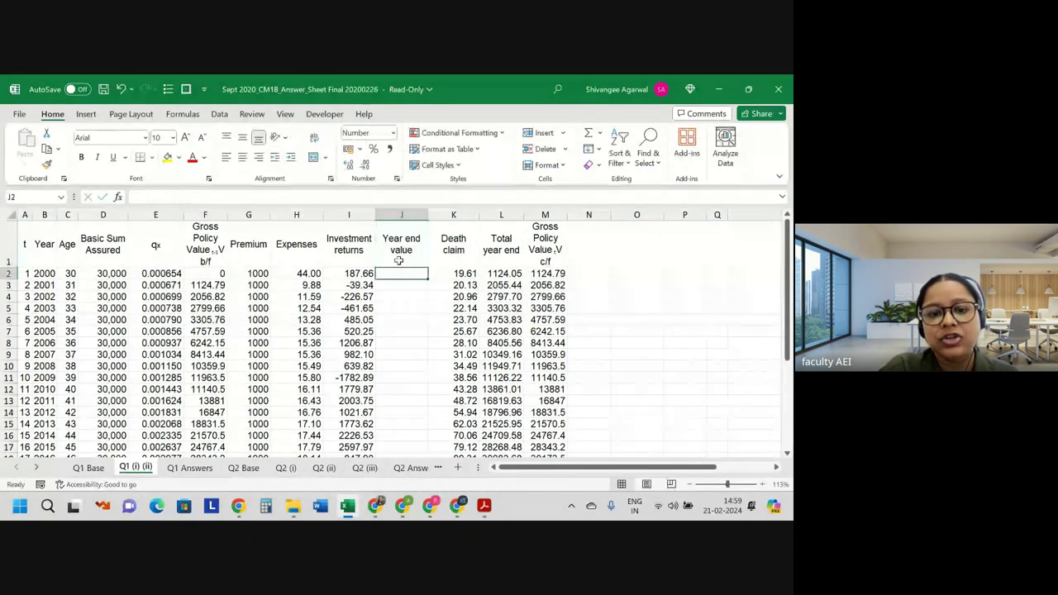
{"action": "left_click", "coordinate": [398, 260]}
{"action": "left_click", "coordinate": [258, 202]}
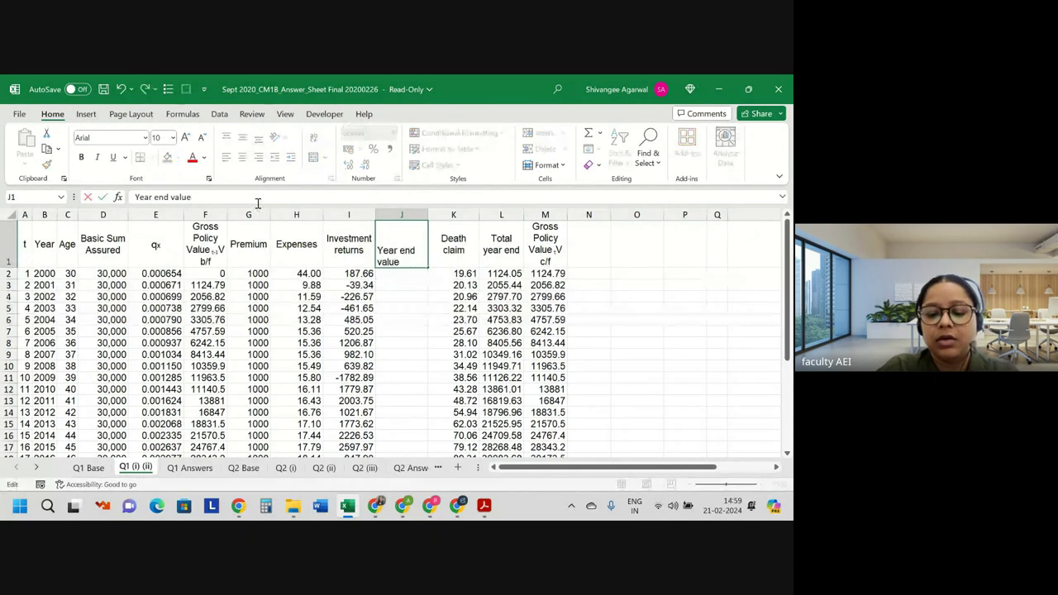
{"action": "type", "text": "("}
{"action": "key", "text": "ctrl+1"}
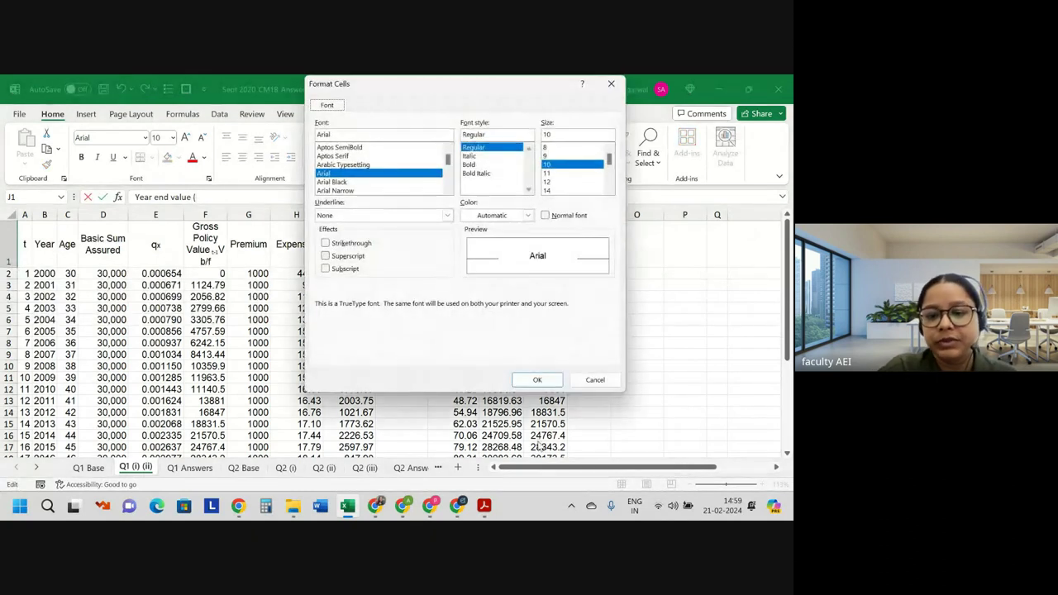
{"action": "left_click", "coordinate": [597, 382]}
{"action": "type", "text": "P"}
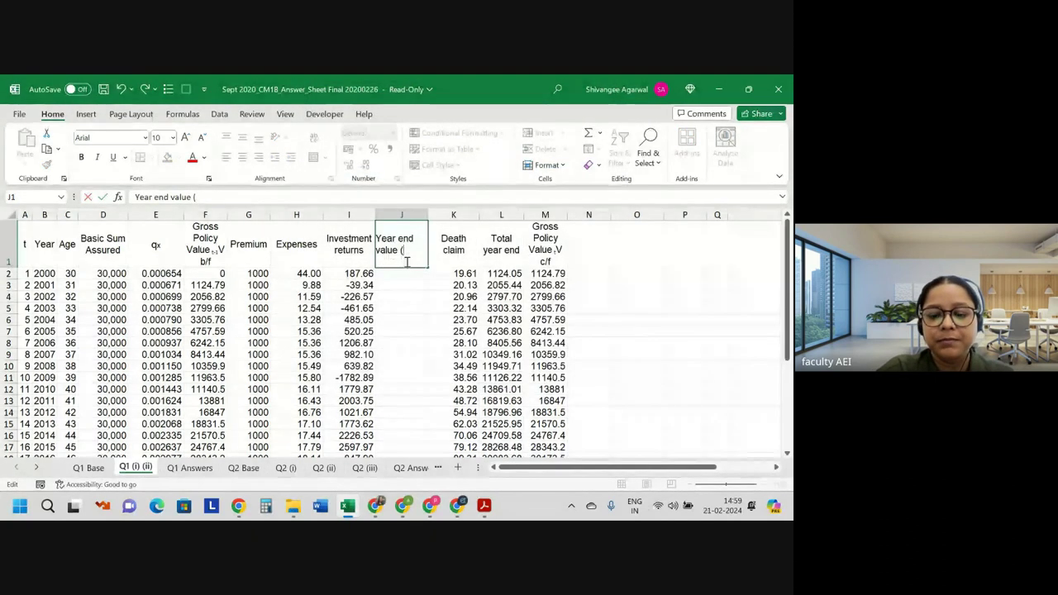
{"action": "type", "text": "-Exp"}
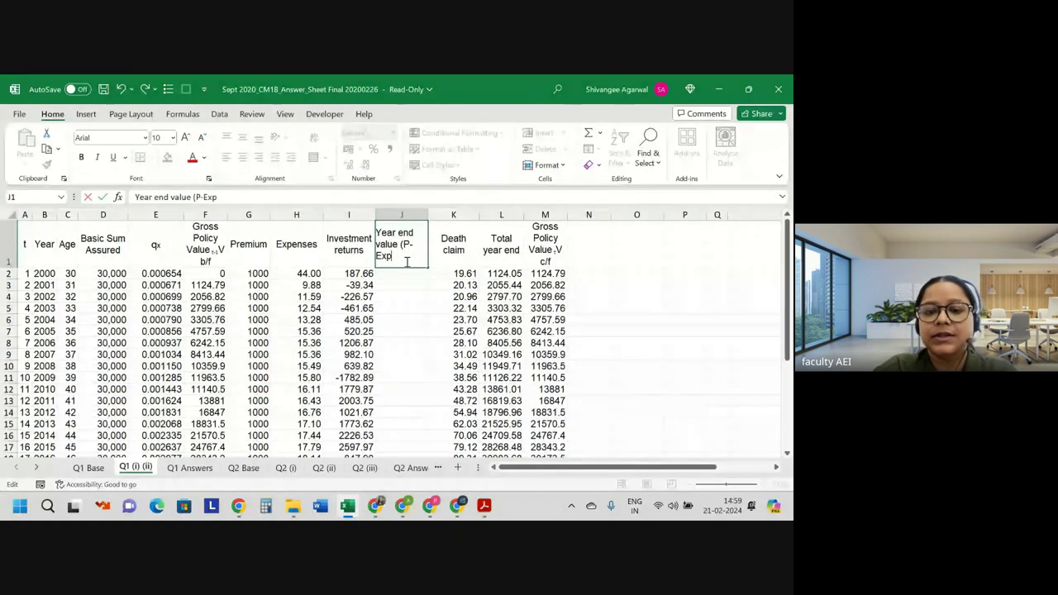
{"action": "type", "text": ")"}
{"action": "key", "text": "Return"}
{"action": "key", "text": "Return"}
- Enter =(F2+G2-H2)*(1+'Q1 Base'!L7) in J2 and fill it down through row 17
{"action": "key", "text": "Up"}
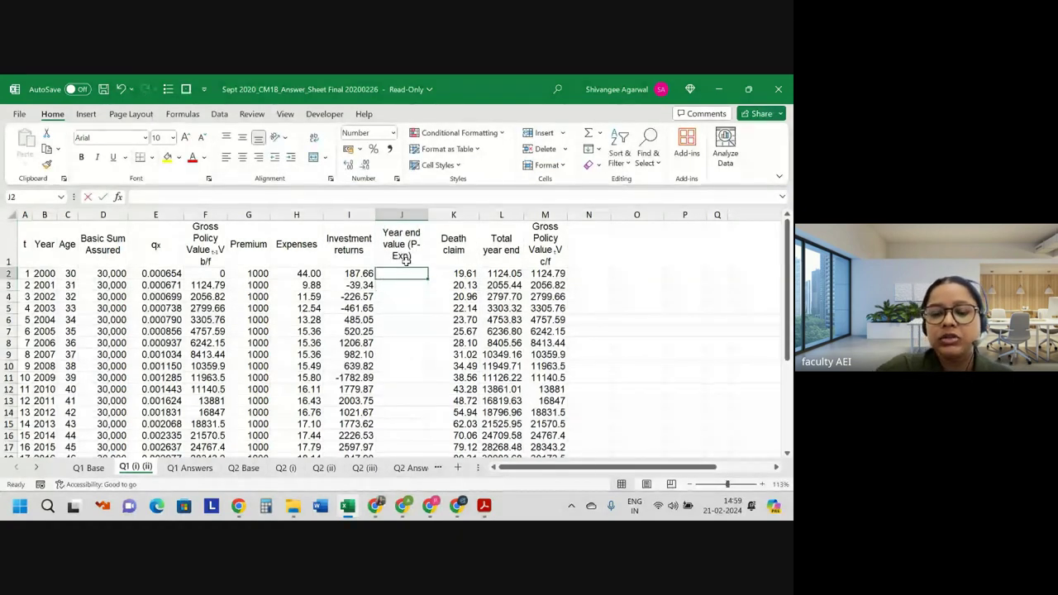
{"action": "type", "text": "=("}
{"action": "key", "text": "Left"}
{"action": "key", "text": "Left"}
{"action": "key", "text": "Left"}
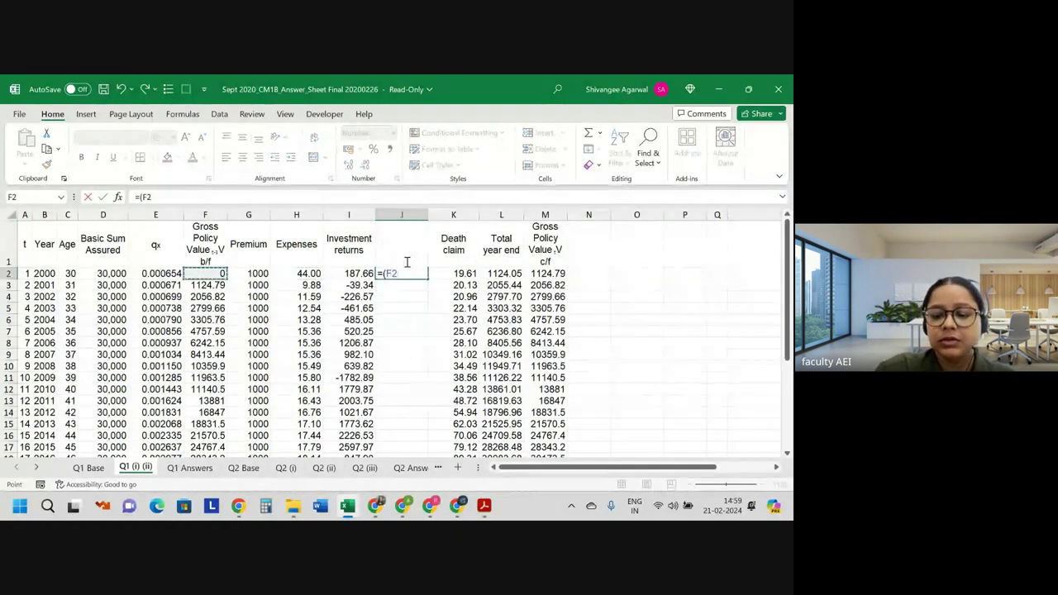
{"action": "type", "text": "+"}
{"action": "key", "text": "Left"}
{"action": "key", "text": "Left"}
{"action": "key", "text": "Left"}
{"action": "type", "text": "-"}
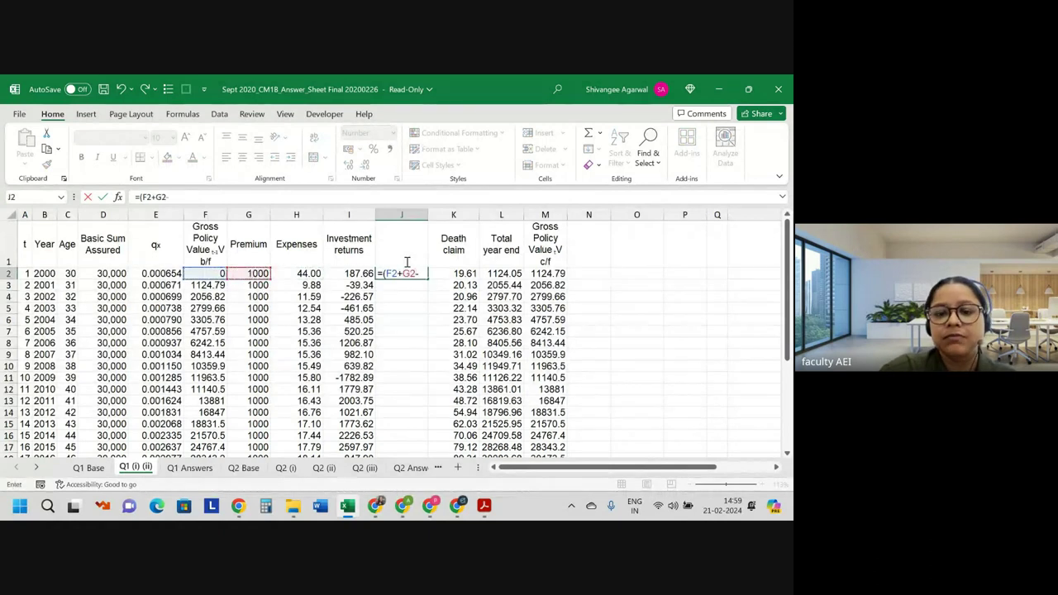
{"action": "key", "text": "Left"}
{"action": "key", "text": "Left"}
{"action": "type", "text": ")*("}
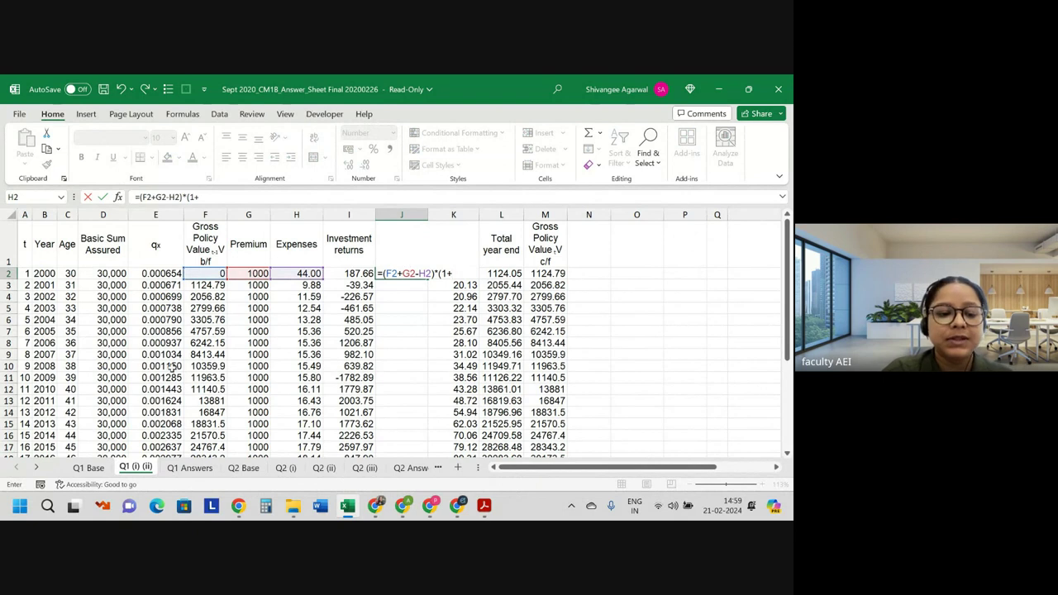
{"action": "left_click", "coordinate": [78, 469]}
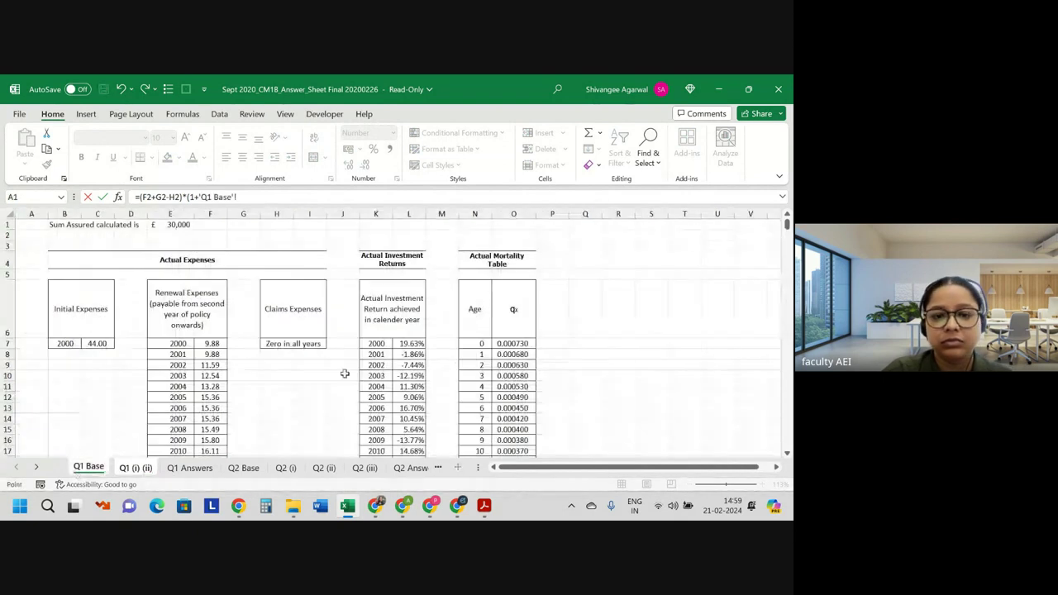
{"action": "left_click", "coordinate": [408, 344]}
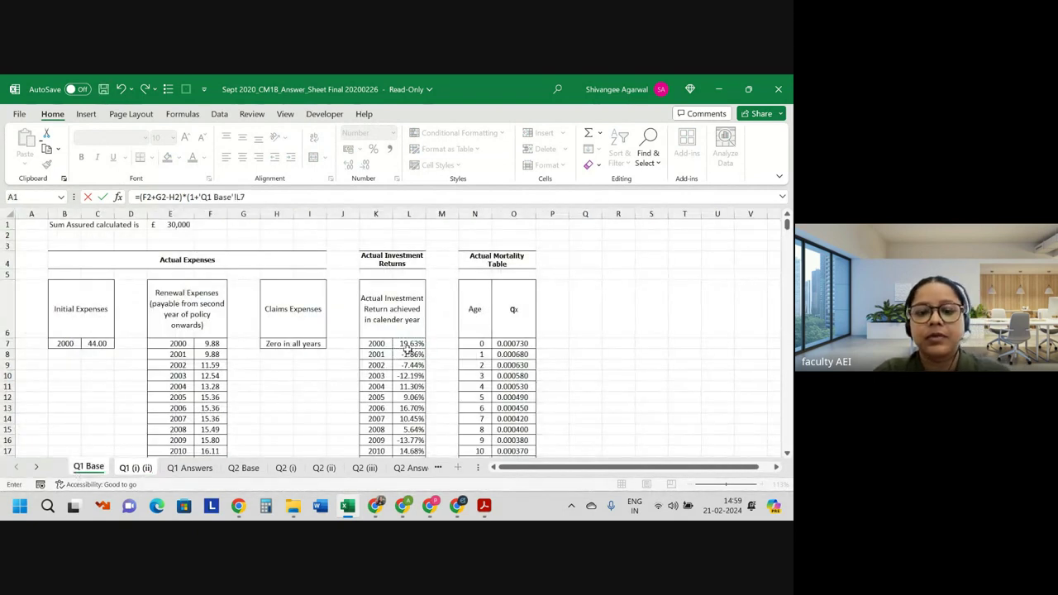
{"action": "key", "text": "Return"}
{"action": "left_click", "coordinate": [403, 274]}
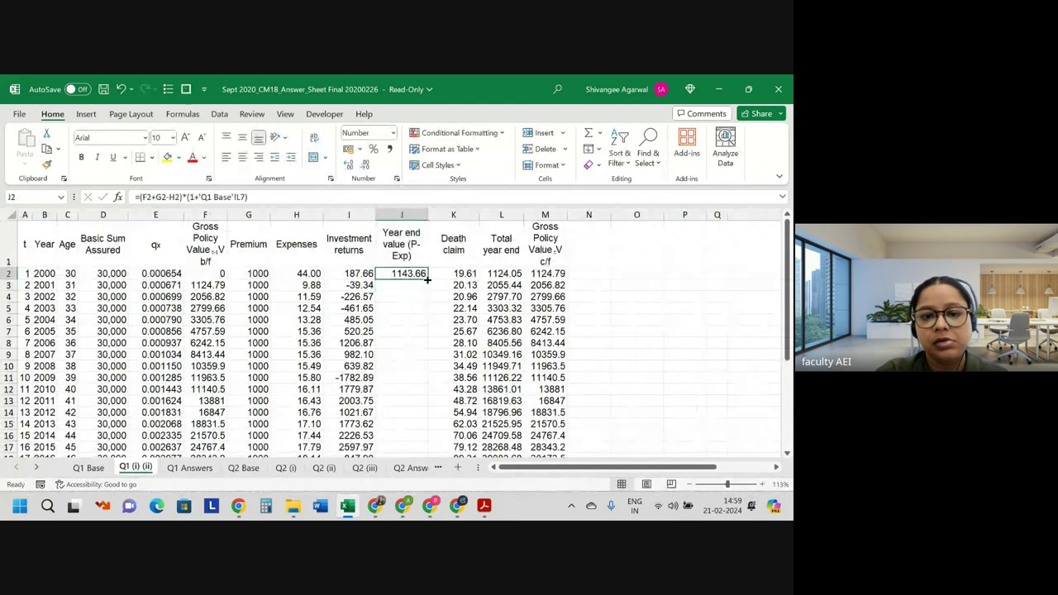
{"action": "double_click", "coordinate": [427, 280]}
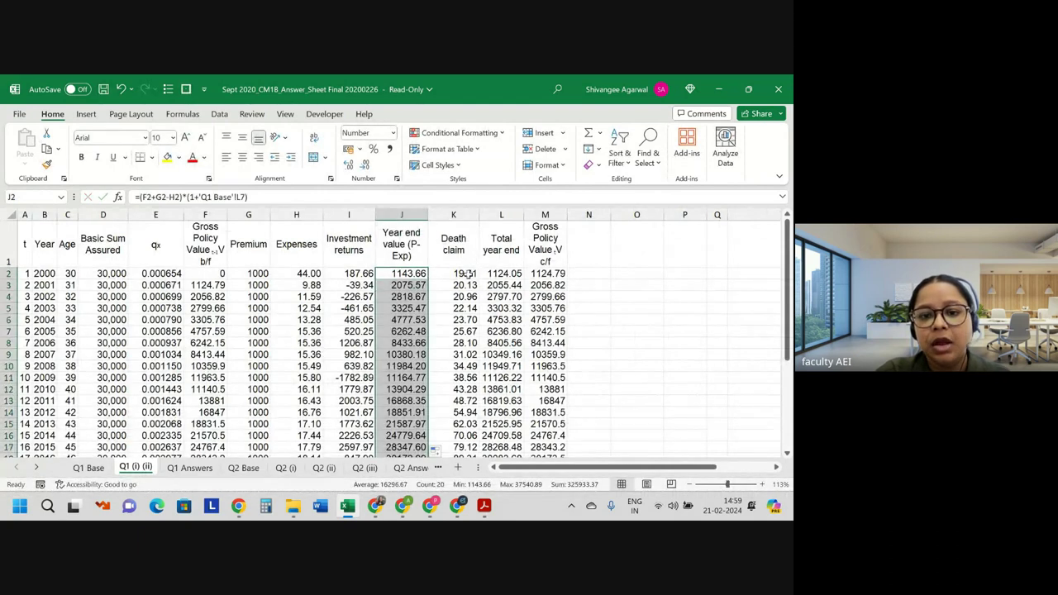
{"action": "left_click", "coordinate": [501, 274]}
{"action": "double_click", "coordinate": [501, 273]}
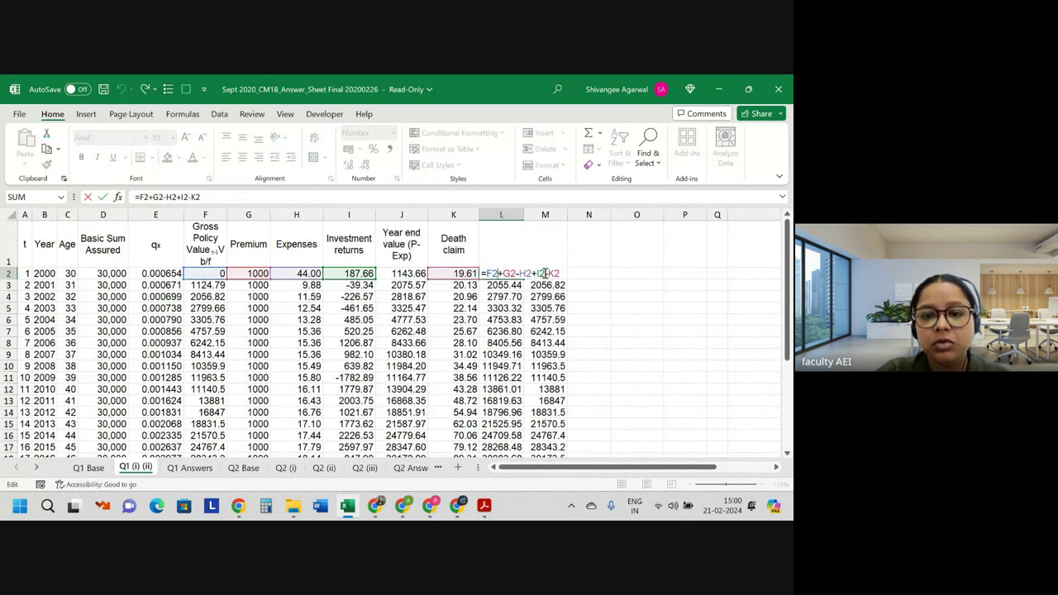
{"action": "left_click_drag", "start_coordinate": [546, 273], "coordinate": [488, 273]}
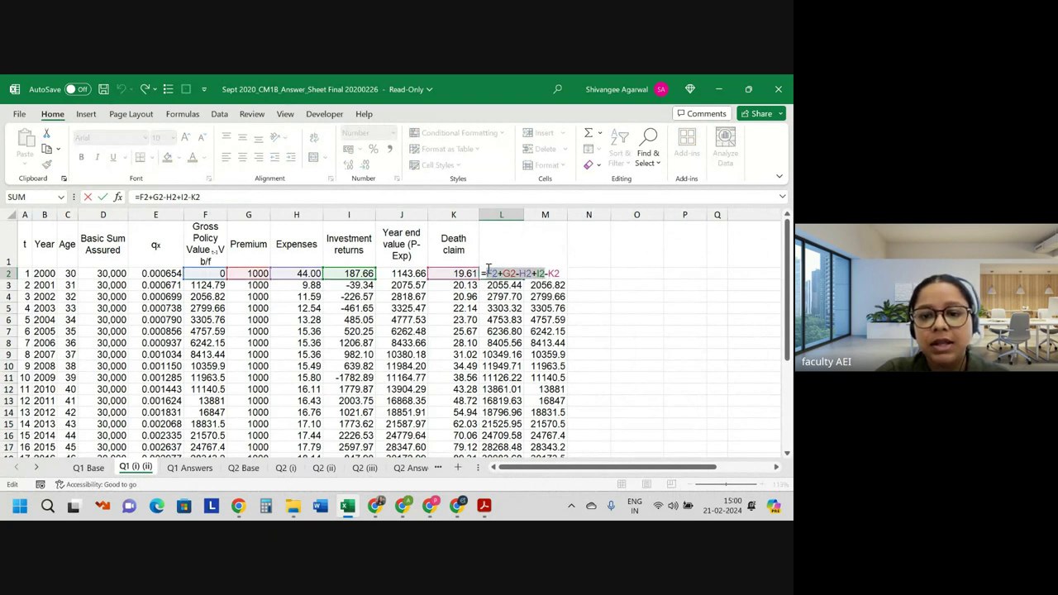
{"action": "key", "text": "BackSpace"}
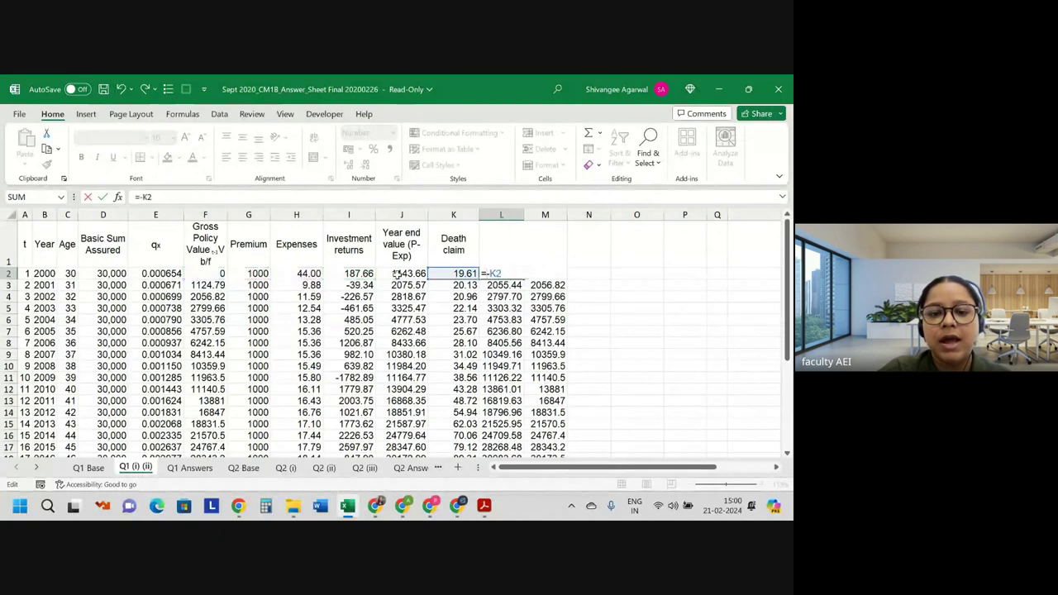
{"action": "left_click", "coordinate": [397, 274]}
{"action": "key", "text": "Return"}
{"action": "left_click", "coordinate": [513, 274]}
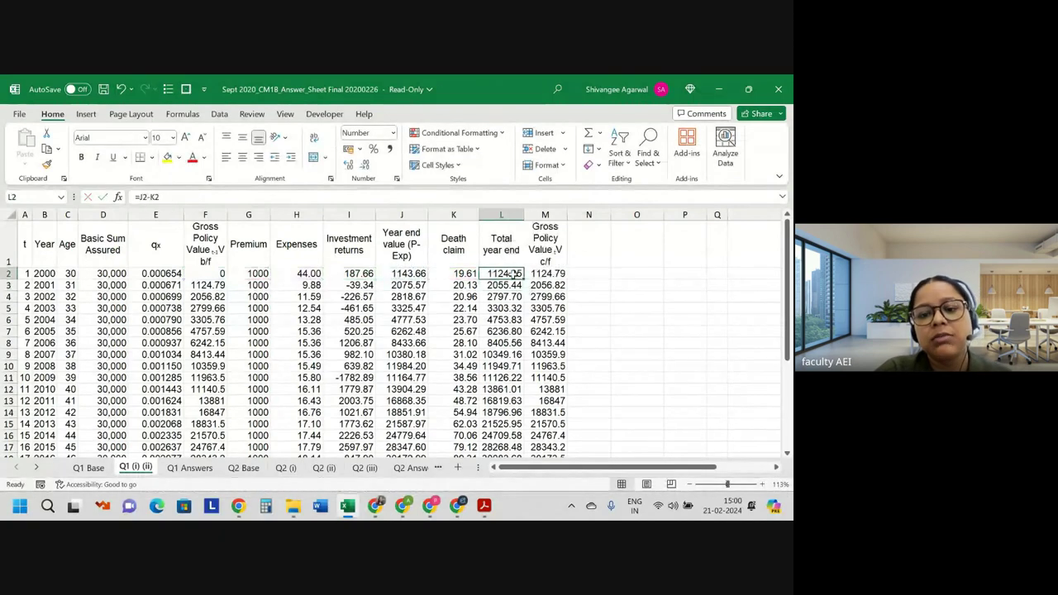
{"action": "double_click", "coordinate": [524, 279]}
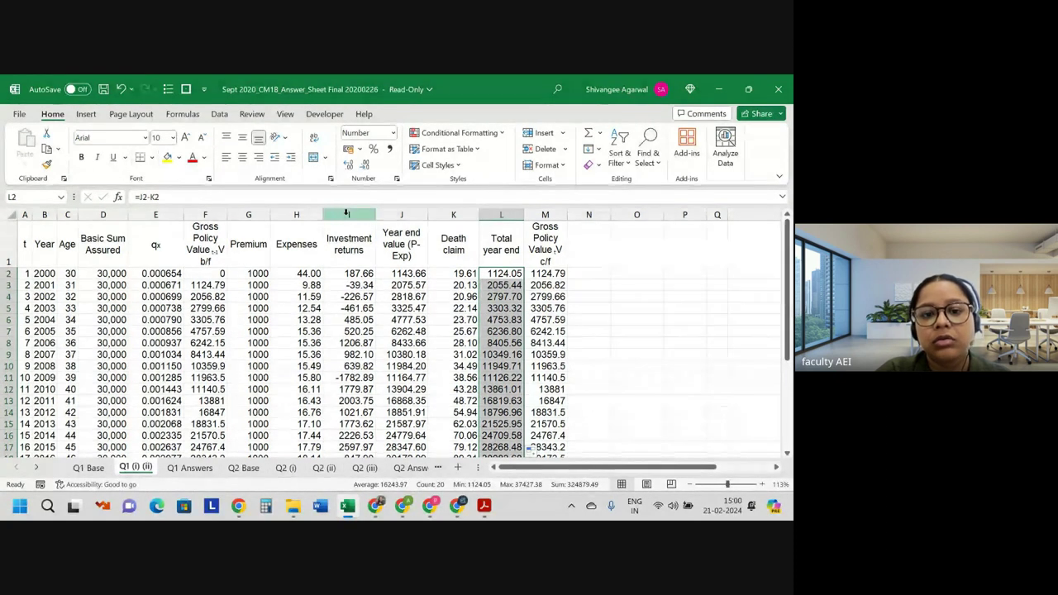
{"action": "left_click", "coordinate": [356, 214]}
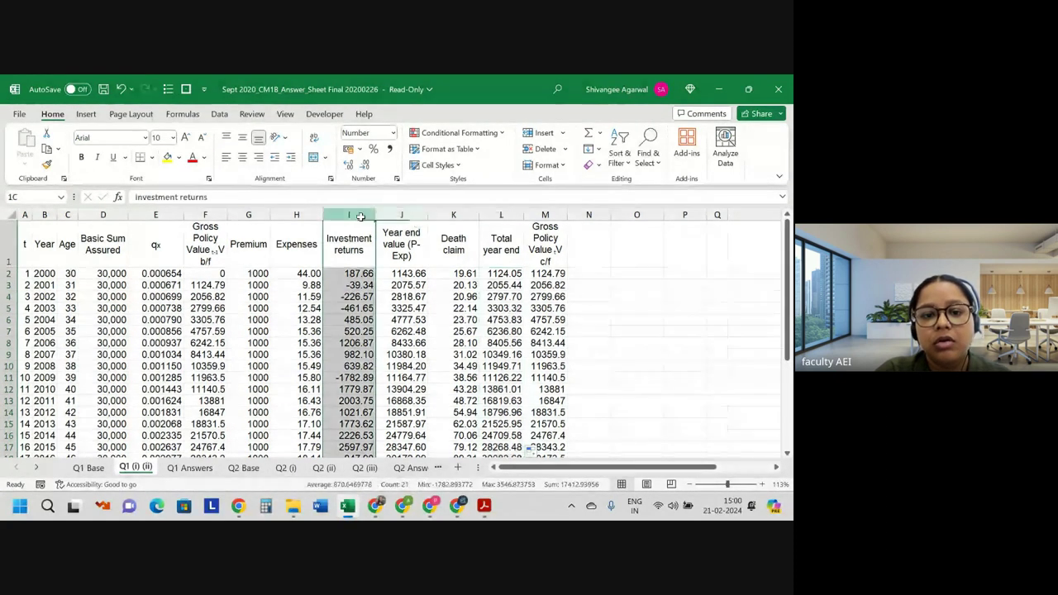
- Delete the Investment returns column and link F3 to the previous closing value with =L2
{"action": "key", "text": "ctrl+minus"}
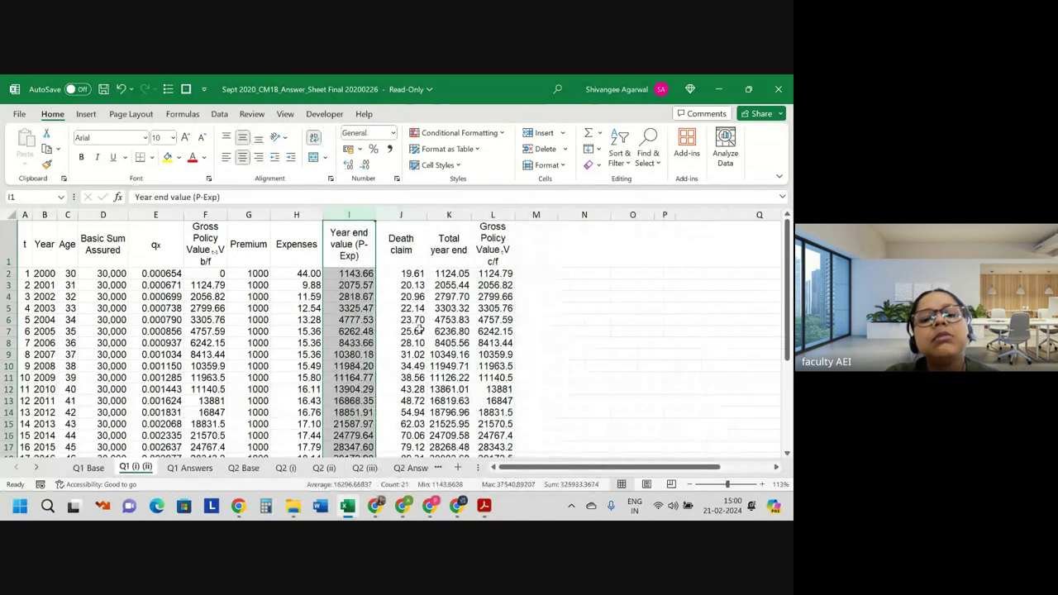
{"action": "left_click", "coordinate": [211, 284]}
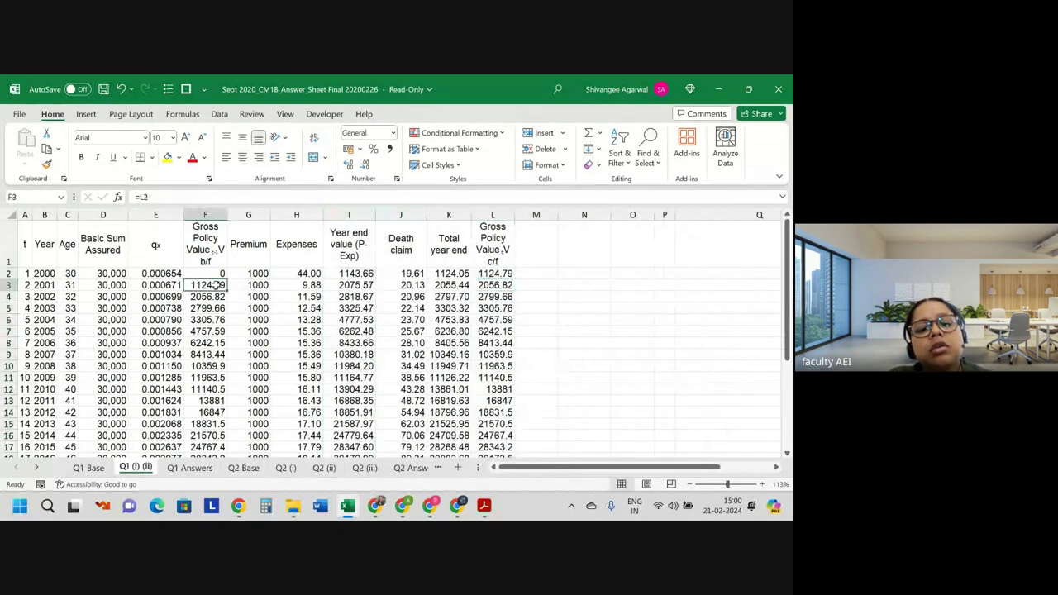
{"action": "type", "text": "=L2"}
{"action": "key", "text": "Return"}
- Check L3's formula and review the policy values in L9:L15
{"action": "left_click", "coordinate": [493, 285]}
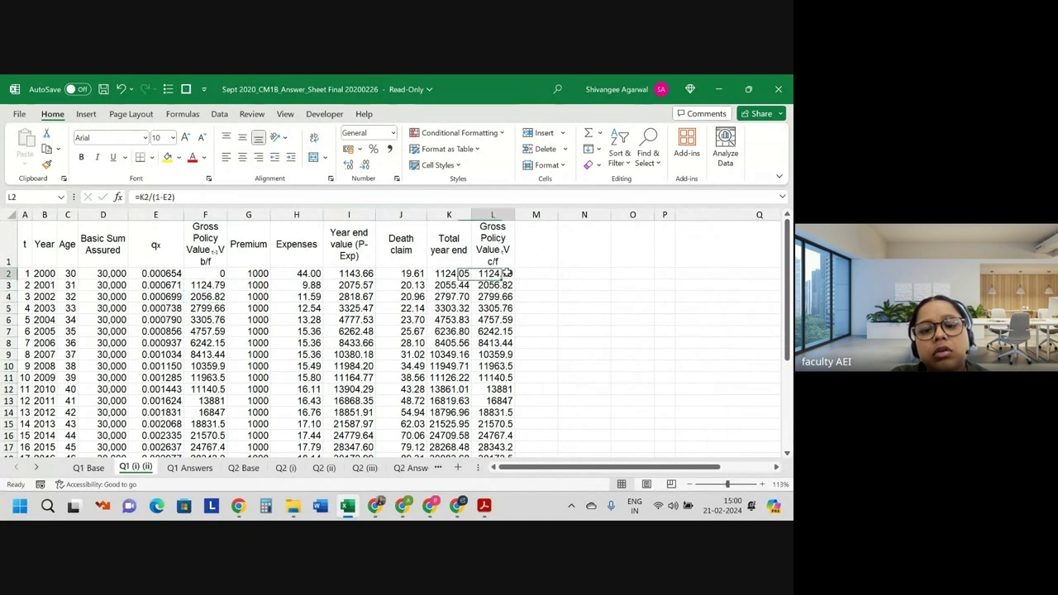
{"action": "double_click", "coordinate": [494, 285]}
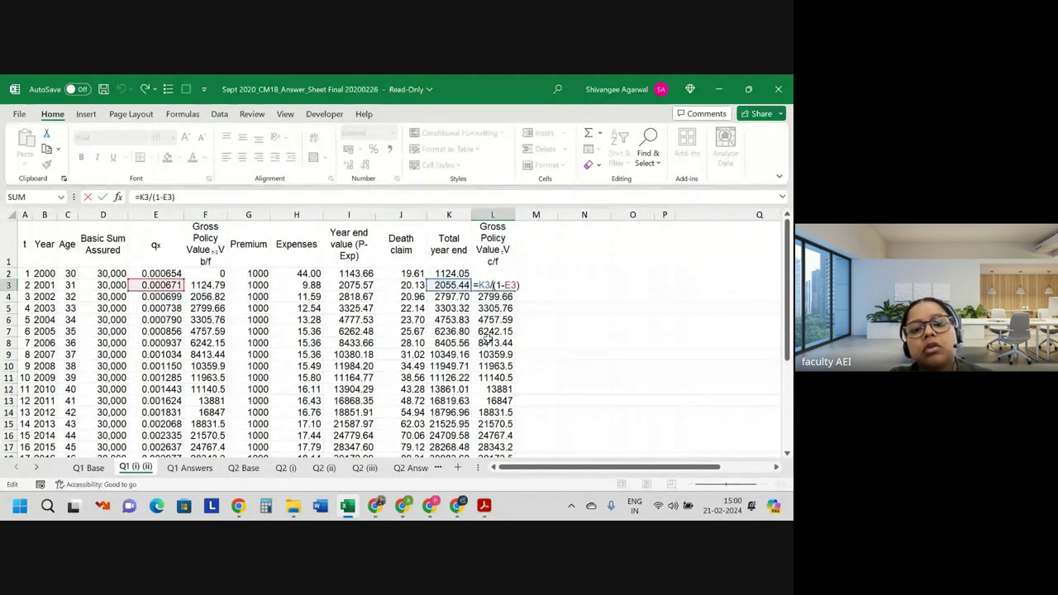
{"action": "key", "text": "Return"}
{"action": "scroll", "coordinate": [488, 339], "scroll_direction": "down", "scroll_amount": 2}
{"action": "scroll", "coordinate": [488, 339], "scroll_direction": "down", "scroll_amount": 1}
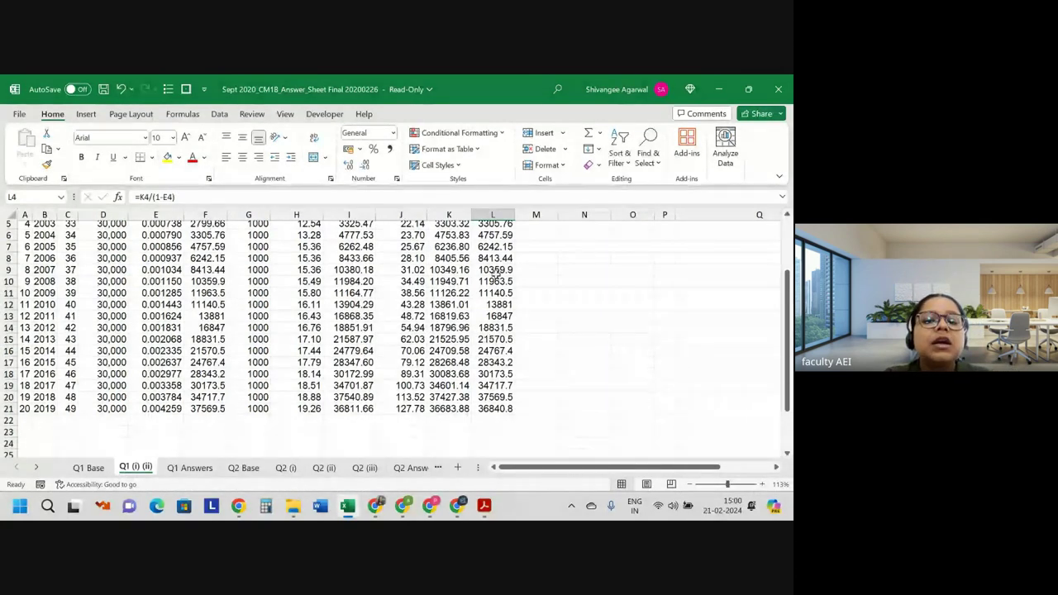
{"action": "left_click_drag", "start_coordinate": [495, 275], "coordinate": [493, 342]}
{"action": "scroll", "coordinate": [492, 339], "scroll_direction": "up", "scroll_amount": 2}
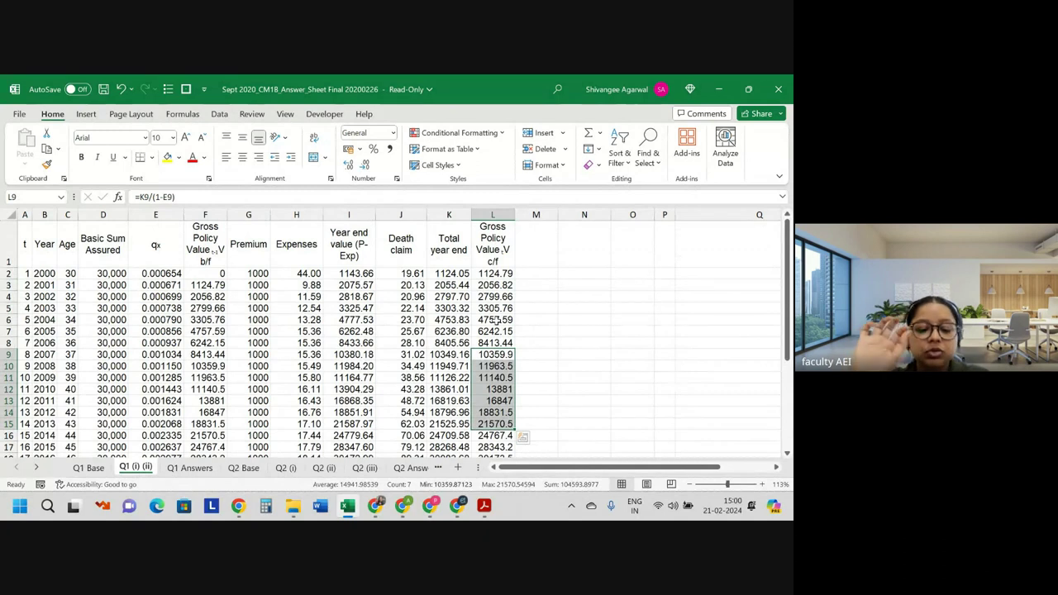
- Switch from Excel to the question paper PDF
{"action": "key", "text": "alt+Tab"}
{"action": "key", "text": "alt+Tab"}
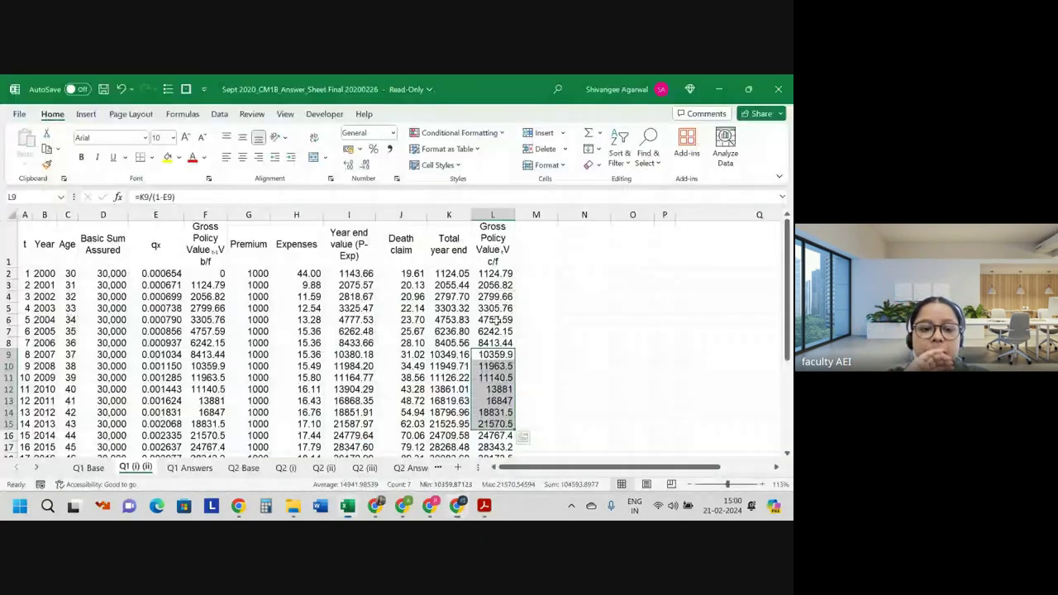
{"action": "key", "text": "alt+Tab"}
{"action": "key", "text": "alt+Tab"}
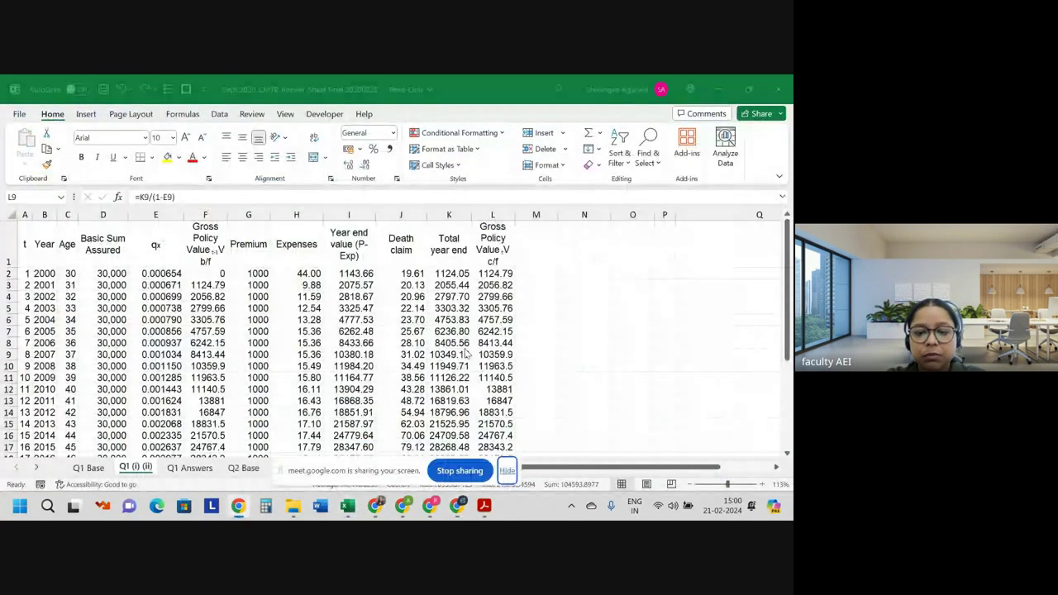
{"action": "left_click", "coordinate": [506, 472]}
- Scroll the question PDF down to question 2, then return to the Excel workbook
{"action": "left_click", "coordinate": [486, 506]}
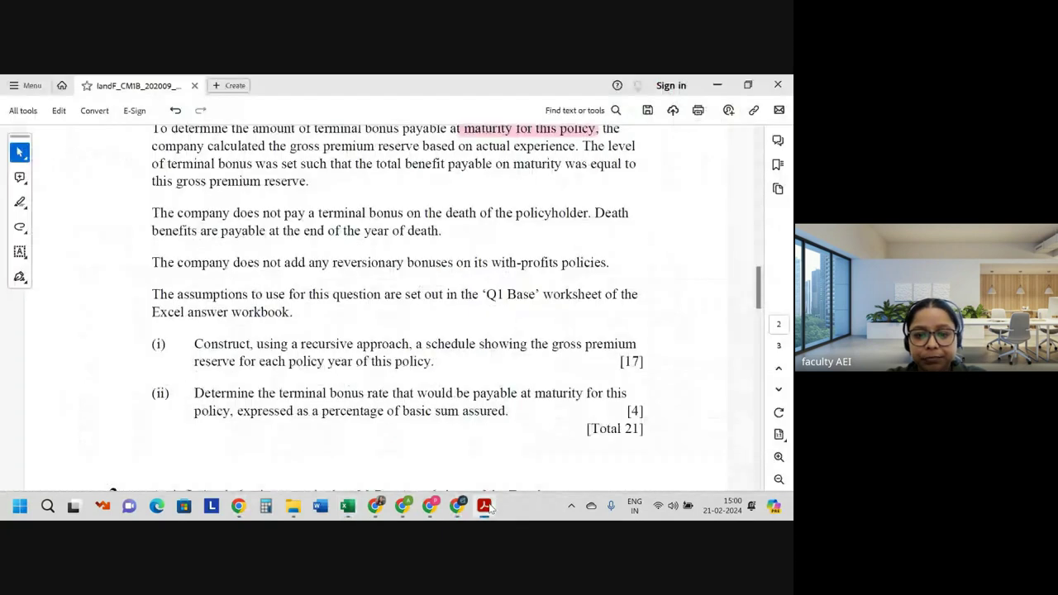
{"action": "scroll", "coordinate": [463, 400], "scroll_direction": "down", "scroll_amount": 2}
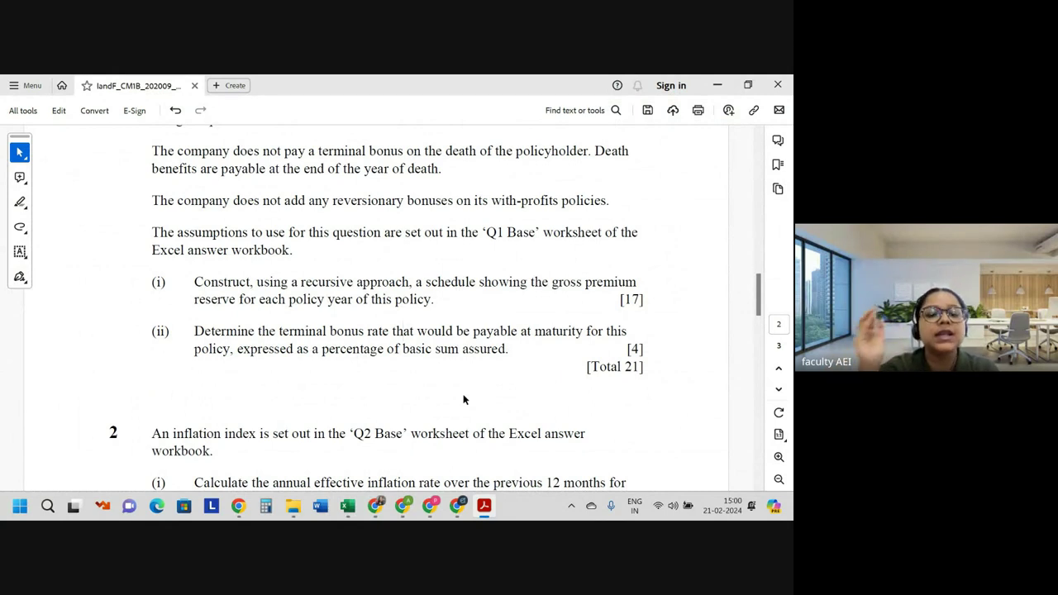
{"action": "key", "text": "alt+Tab"}
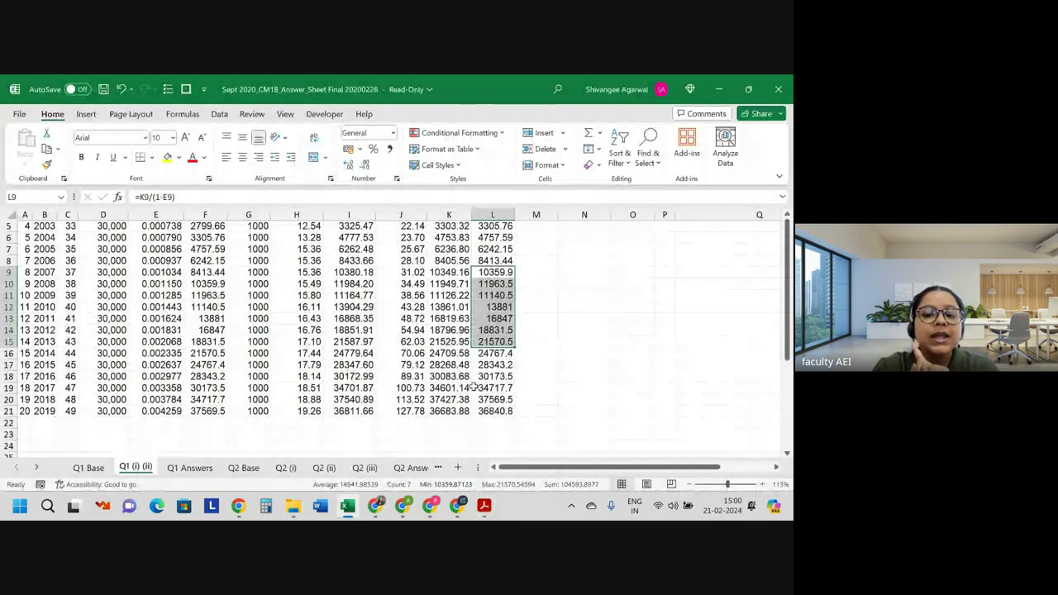
{"action": "left_click", "coordinate": [499, 411]}
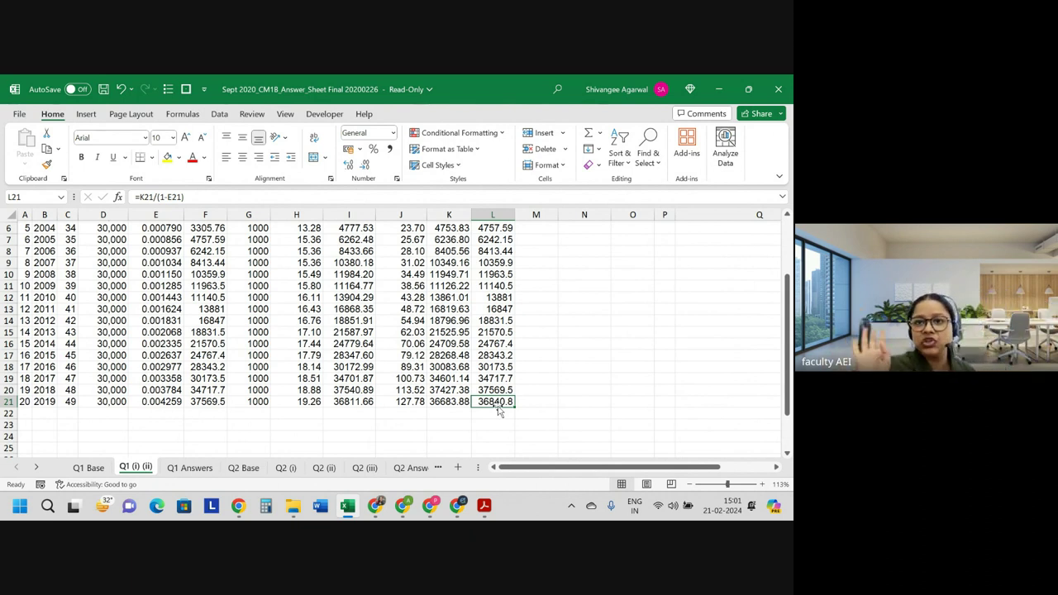
{"action": "key", "text": "Down"}
{"action": "key", "text": "Down"}
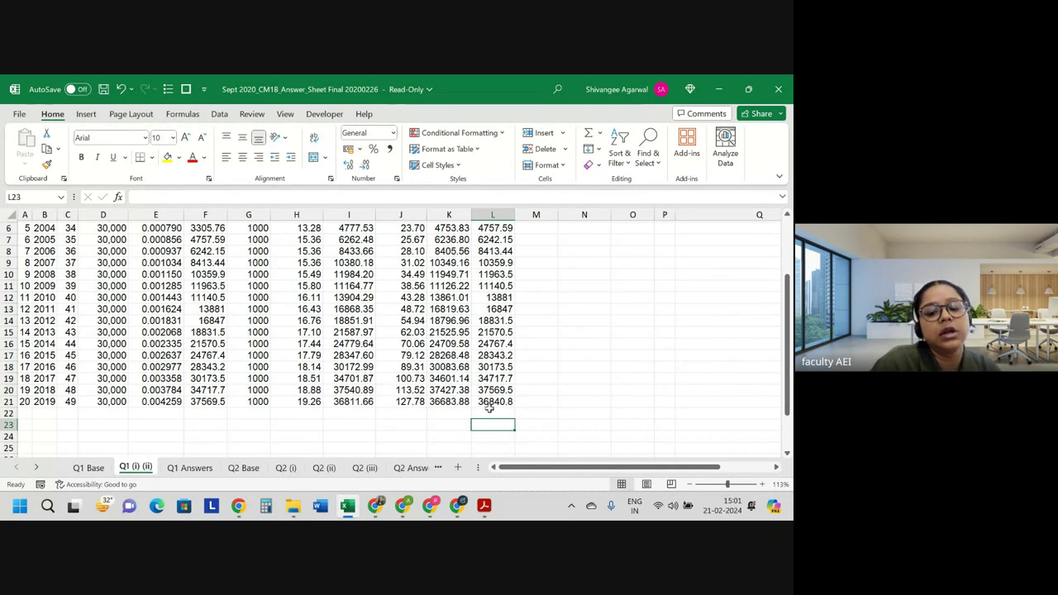
{"action": "key", "text": "Left"}
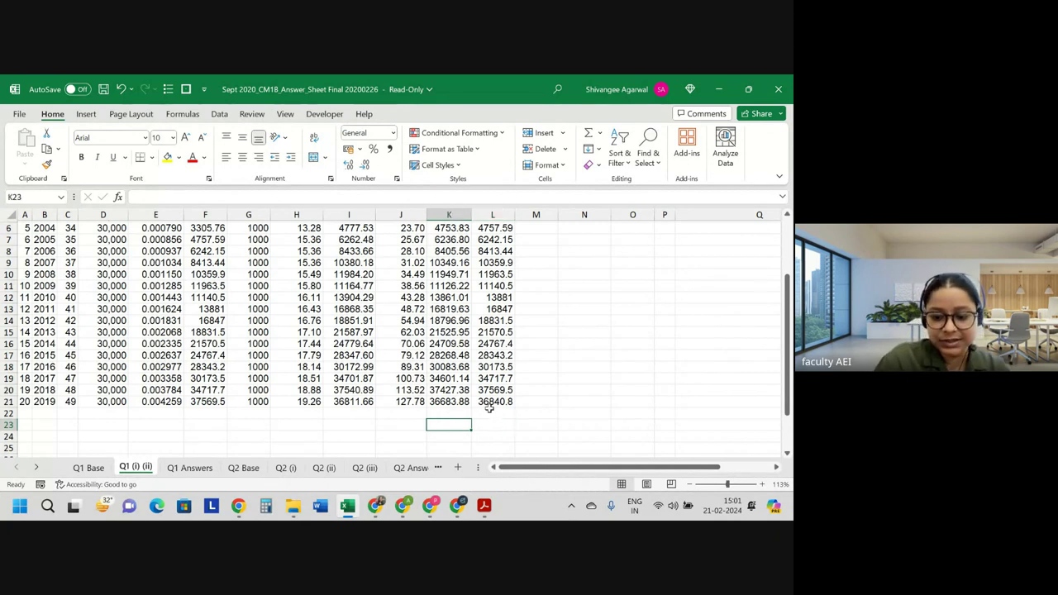
- Enter the right-aligned label 'value of policy at 1 Jan 2020' in K23
{"action": "type", "text": "value o"}
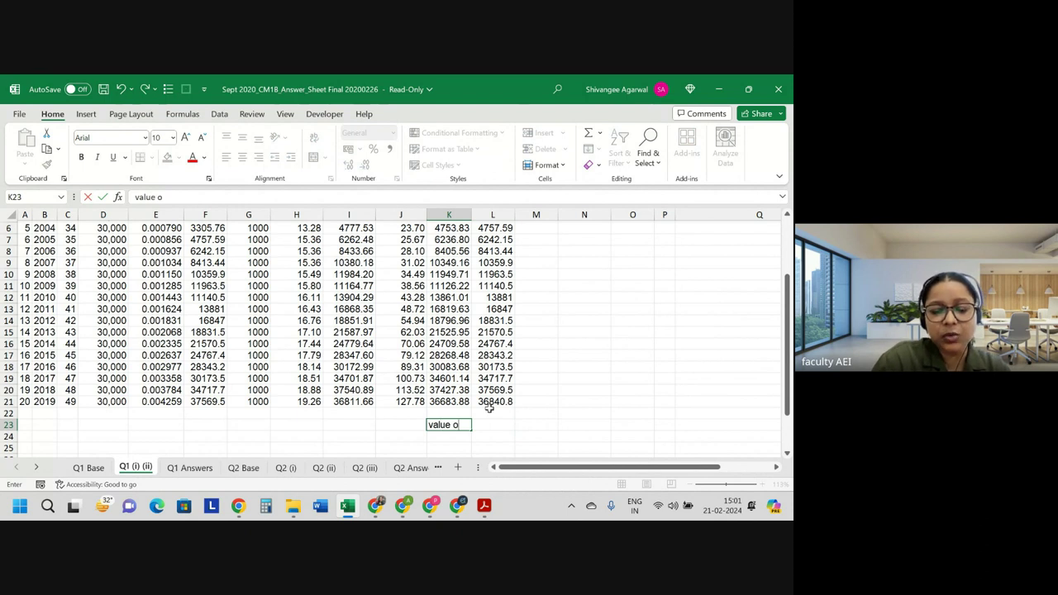
{"action": "type", "text": "f policy"}
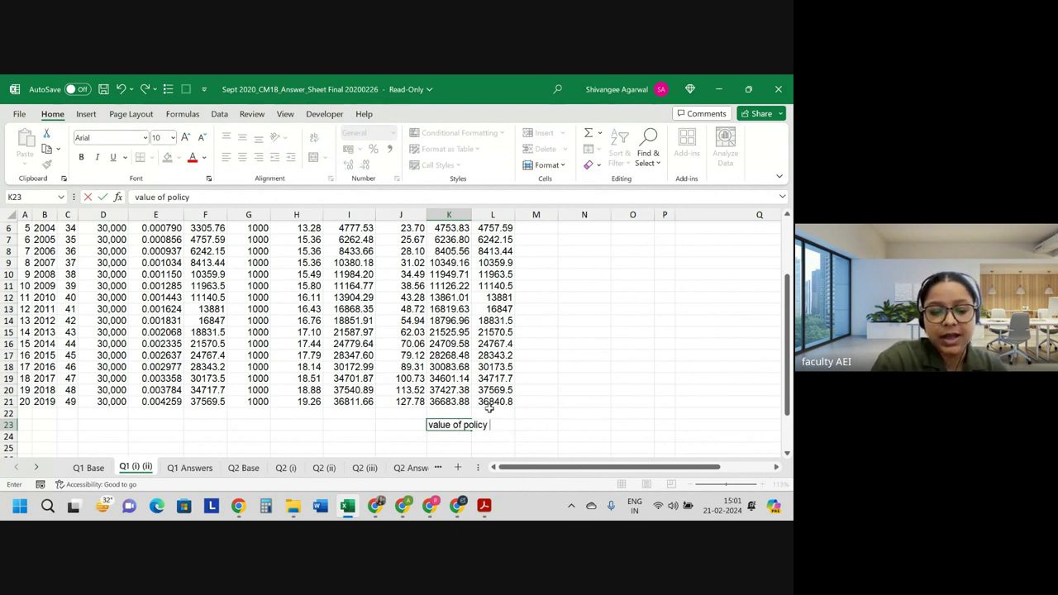
{"action": "type", "text": " at "}
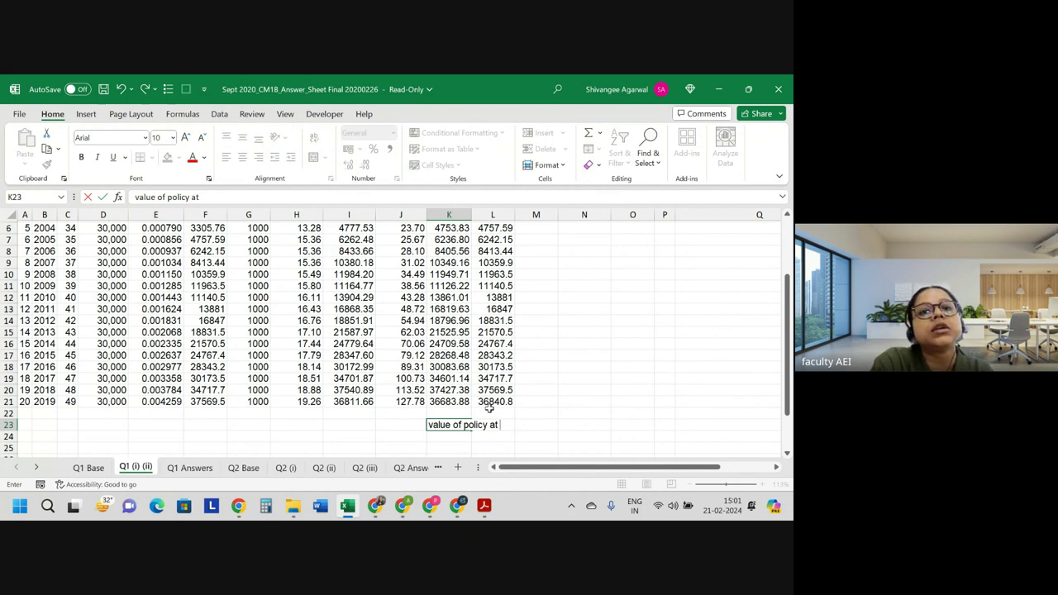
{"action": "type", "text": "1 J"}
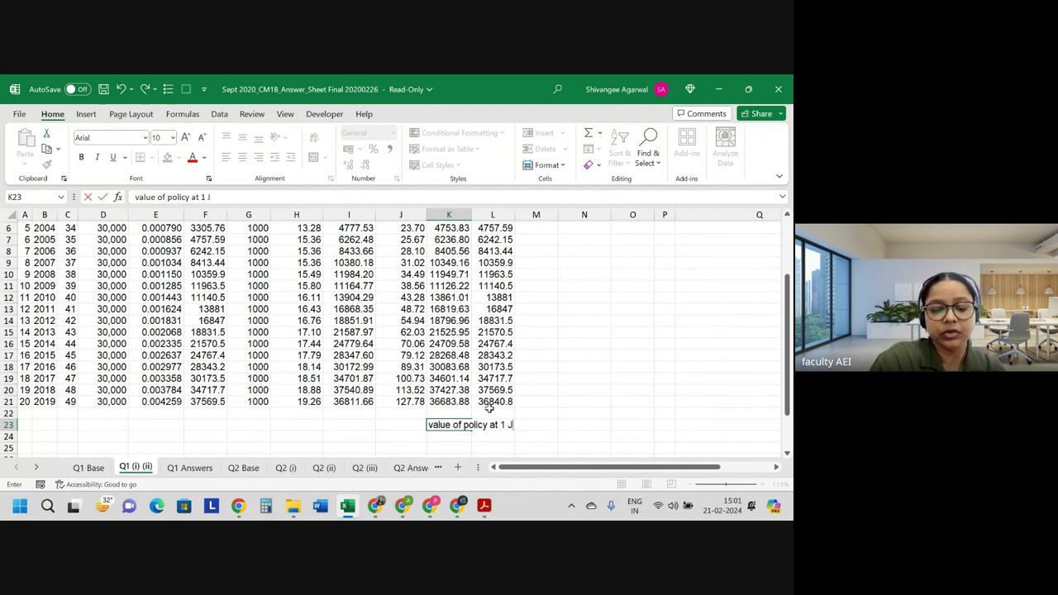
{"action": "type", "text": "an 202"}
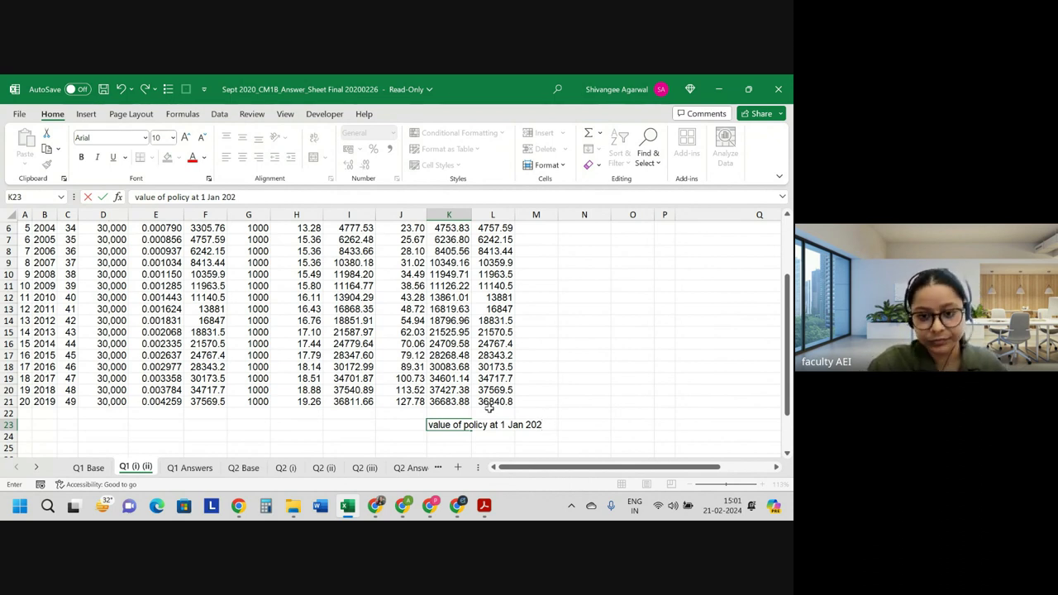
{"action": "type", "text": "0"}
{"action": "key", "text": "ctrl+Return"}
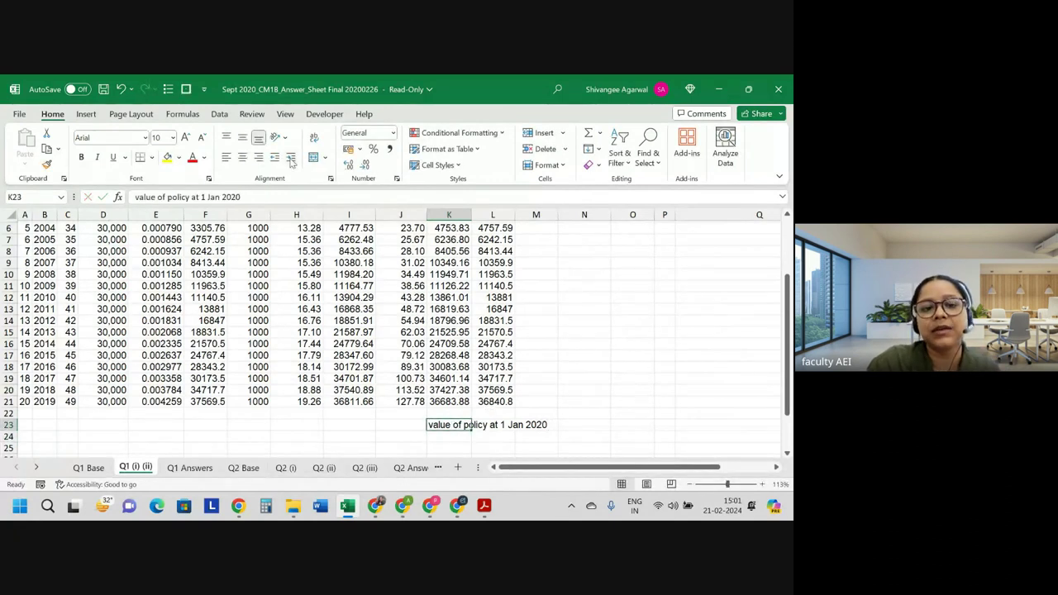
{"action": "key", "text": "shift+Down"}
{"action": "key", "text": "shift+Down"}
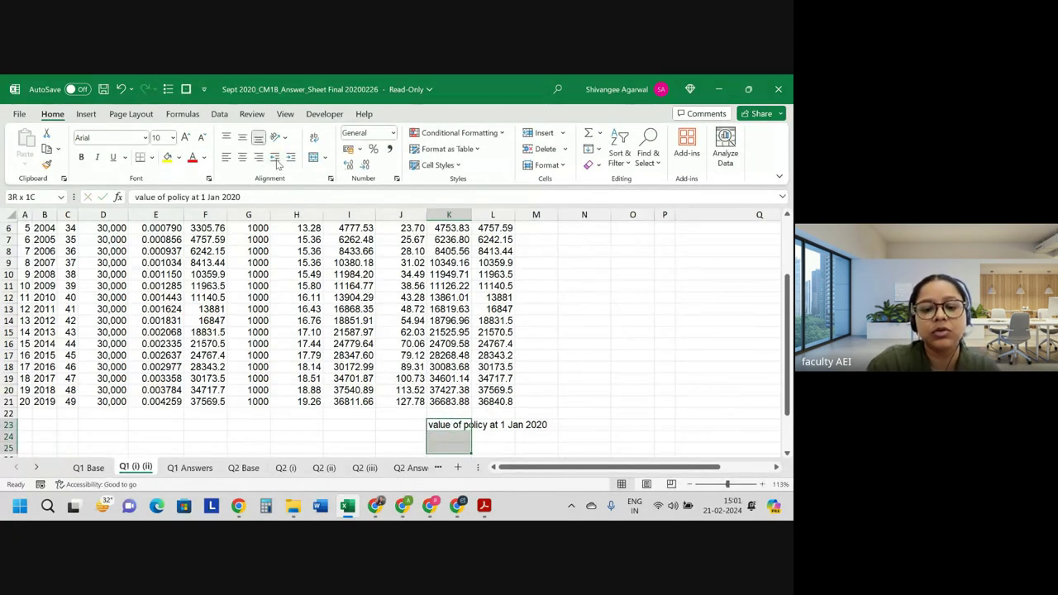
{"action": "left_click", "coordinate": [258, 158]}
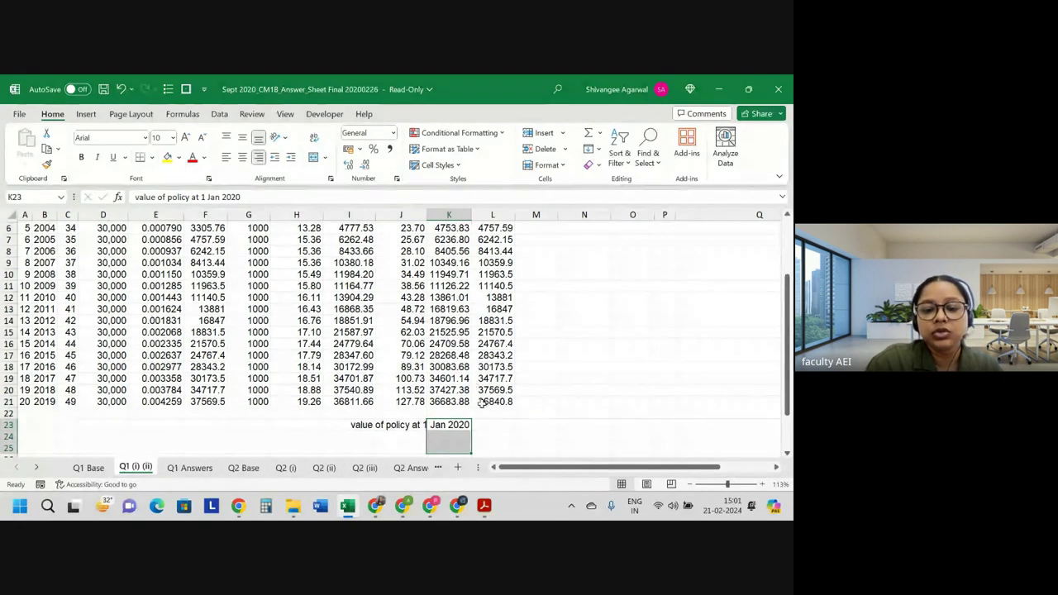
- Set L23 to =L21 so it shows the final reserve 36840.8
{"action": "left_click", "coordinate": [493, 427]}
{"action": "type", "text": "="}
{"action": "key", "text": "Up"}
{"action": "key", "text": "Up"}
{"action": "key", "text": "Return"}
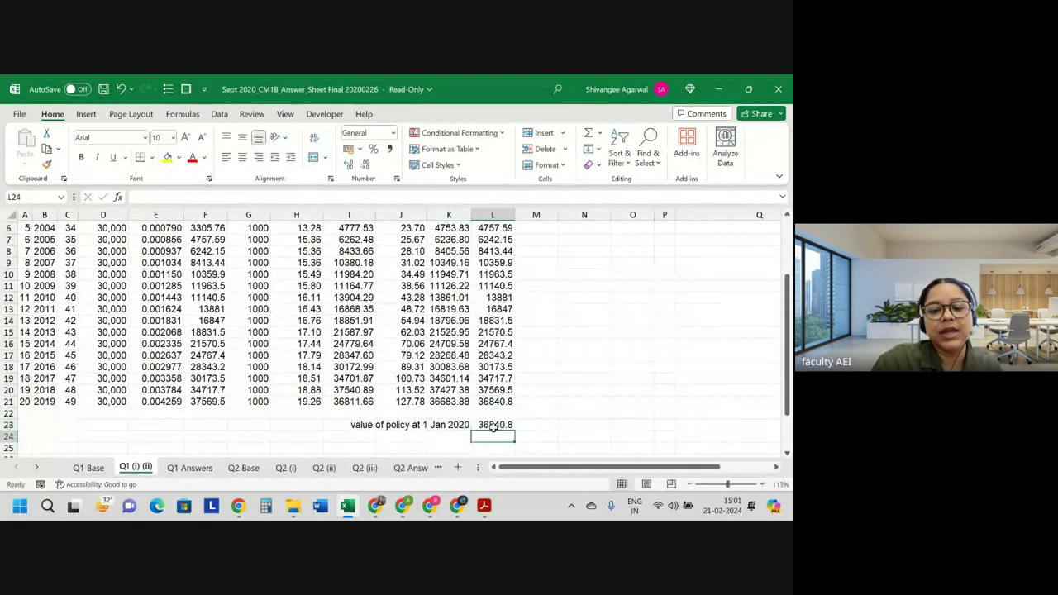
{"action": "key", "text": "Return"}
{"action": "key", "text": "Return"}
{"action": "key", "text": "Return"}
{"action": "key", "text": "Return"}
{"action": "key", "text": "Up"}
{"action": "key", "text": "Up"}
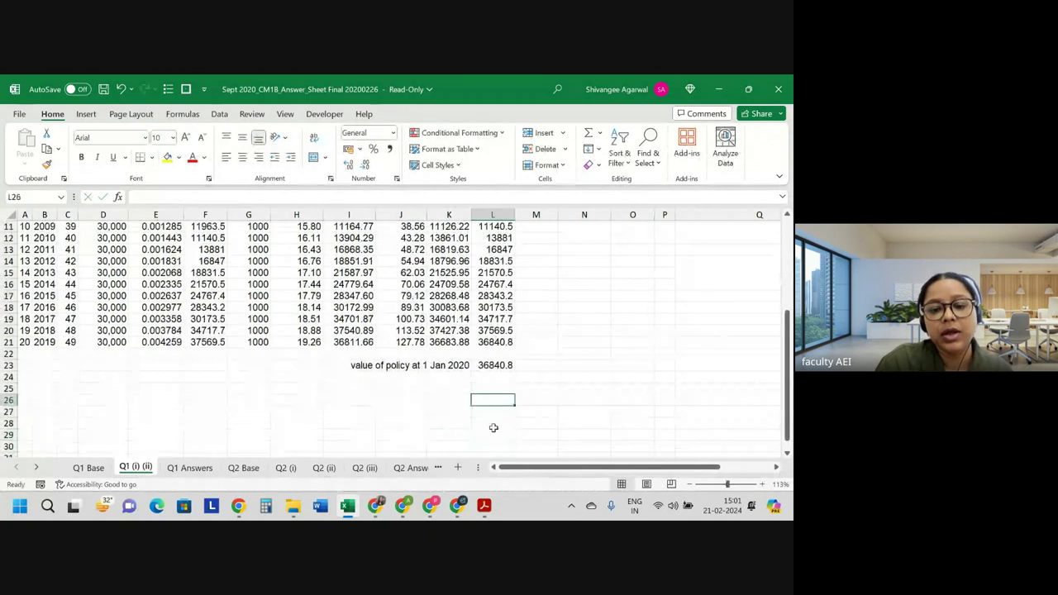
{"action": "key", "text": "Up"}
{"action": "key", "text": "Left"}
{"action": "key", "text": "Up"}
- Add a 'Basic sum assured' label in K24 with 30000 in L24
{"action": "type", "text": "Bas"}
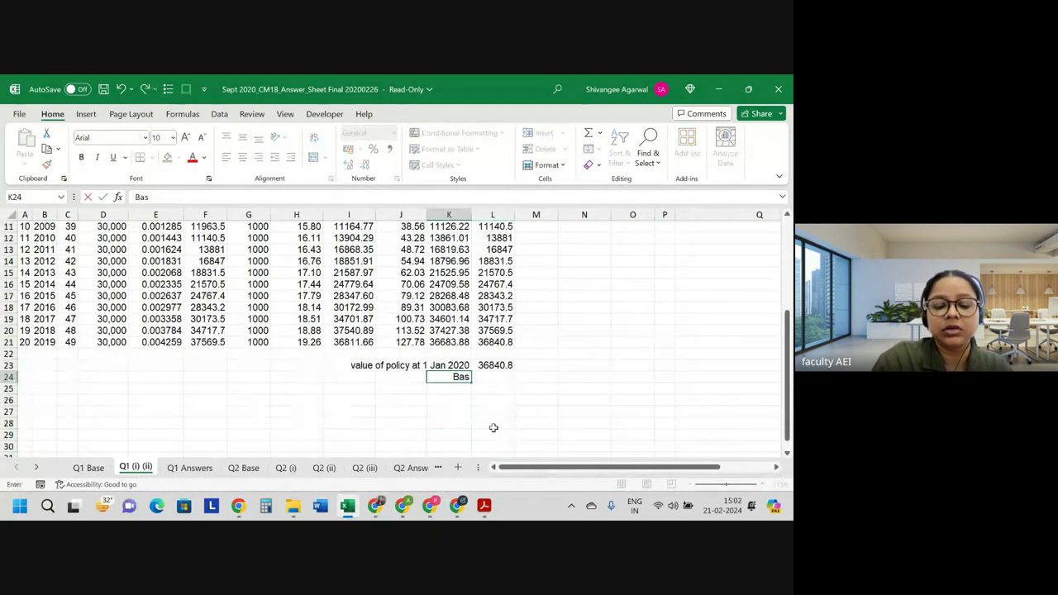
{"action": "type", "text": "ic sum assu"}
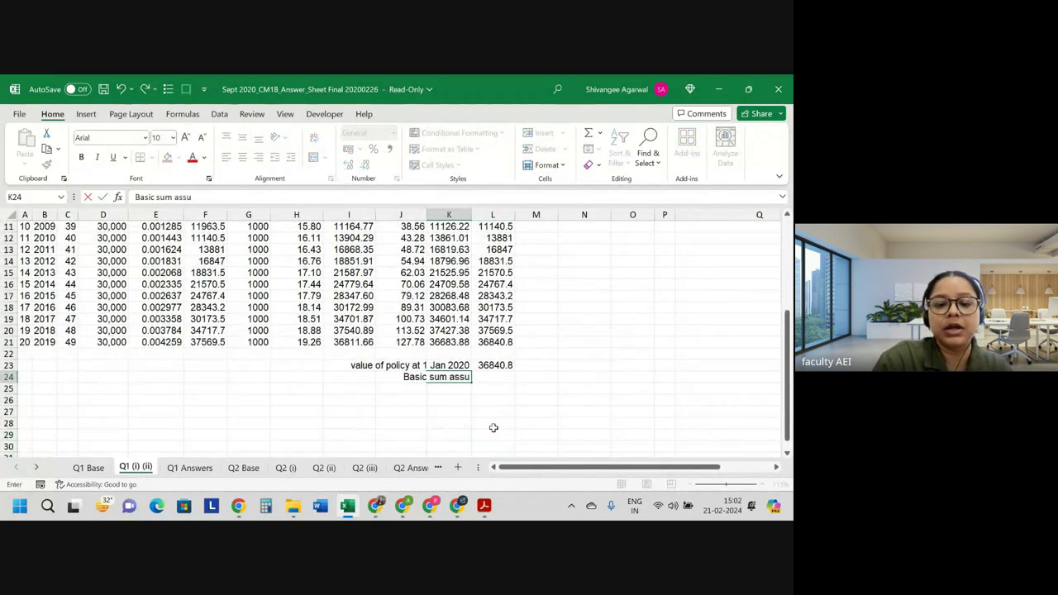
{"action": "type", "text": "red"}
{"action": "key", "text": "ctrl+Return"}
{"action": "key", "text": "Right"}
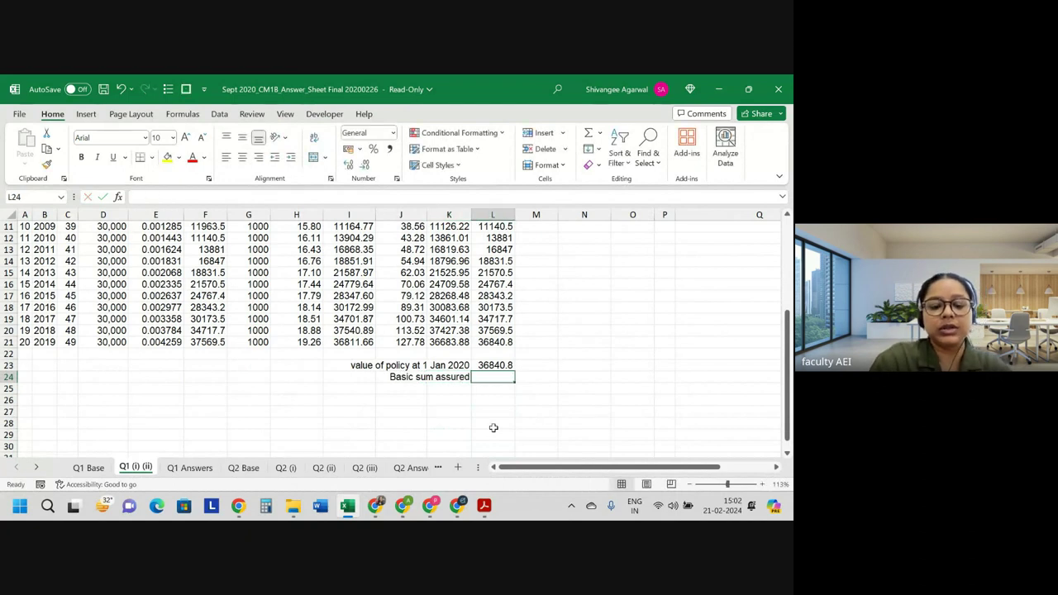
{"action": "type", "text": "30000"}
{"action": "key", "text": "Return"}
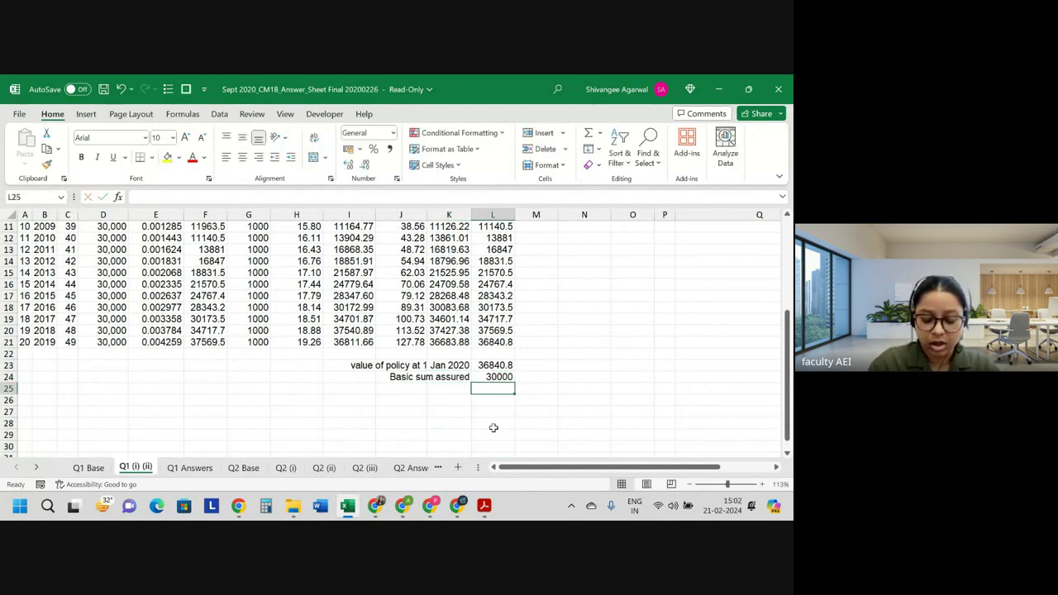
- Add a 'Terminal bonus' row with =L23-L24 in L25
{"action": "key", "text": "Left"}
{"action": "type", "text": "Te"}
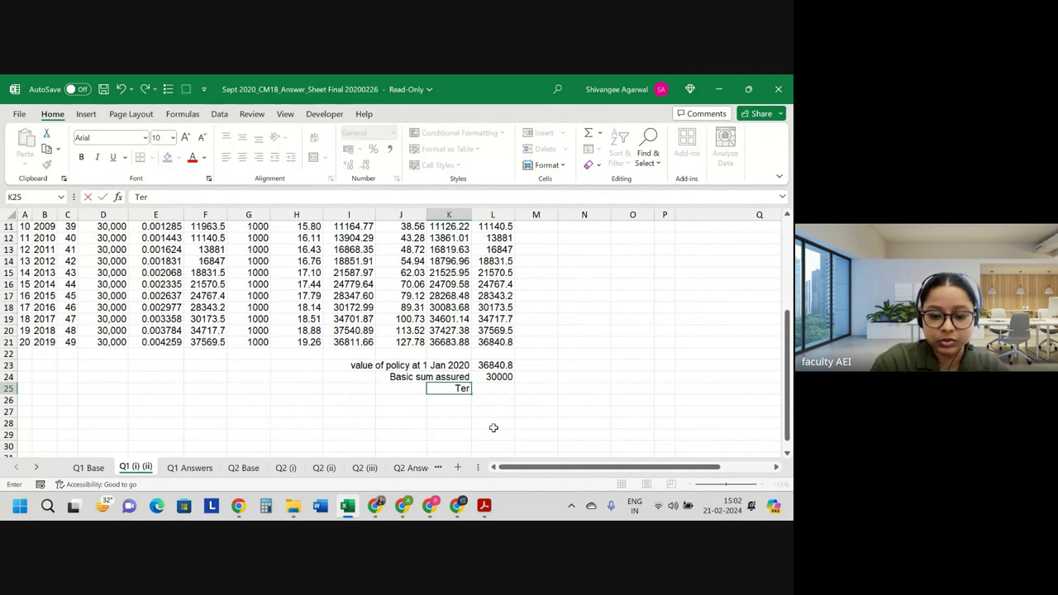
{"action": "type", "text": "rminal bo"}
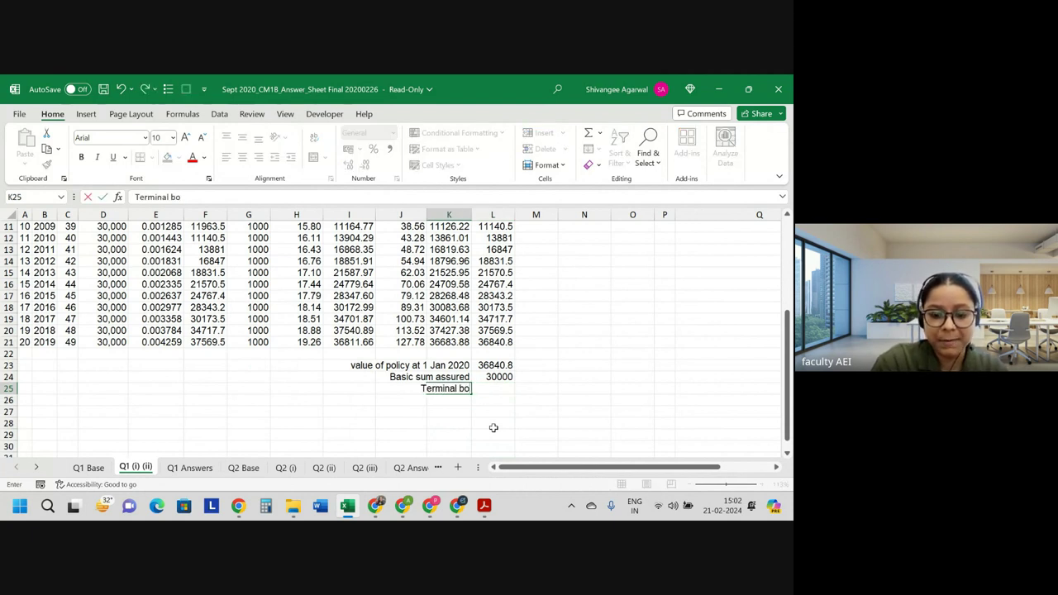
{"action": "type", "text": "nus"}
{"action": "key", "text": "Tab"}
{"action": "type", "text": "="}
{"action": "key", "text": "Up"}
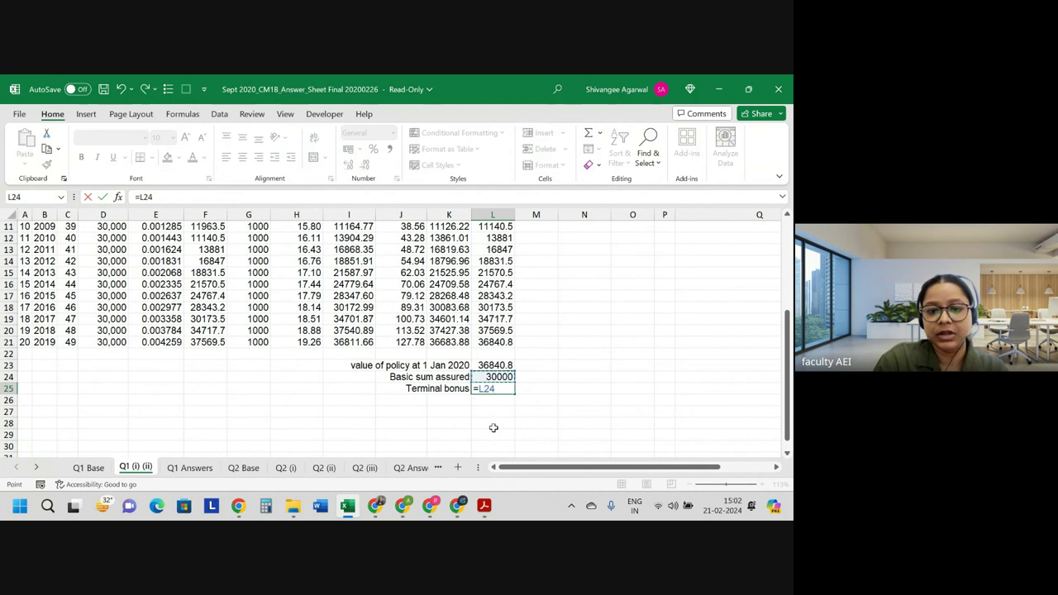
{"action": "key", "text": "Up"}
{"action": "type", "text": "-"}
{"action": "key", "text": "Up"}
{"action": "key", "text": "Return"}
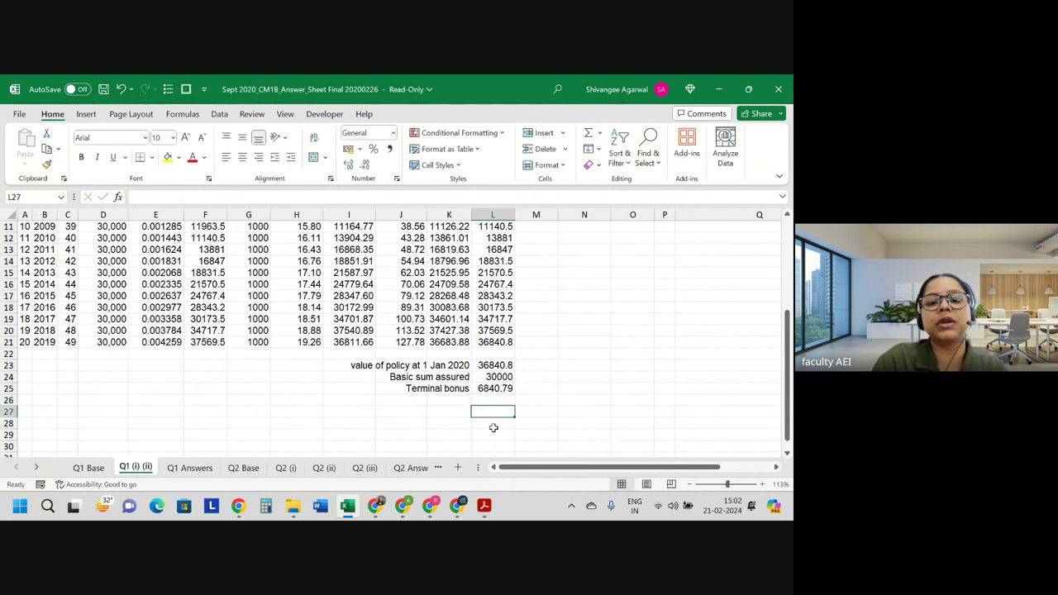
- Add a 'Rate of terminal bonus' row with =L25/L24 in L26
{"action": "key", "text": "Left"}
{"action": "type", "text": "R"}
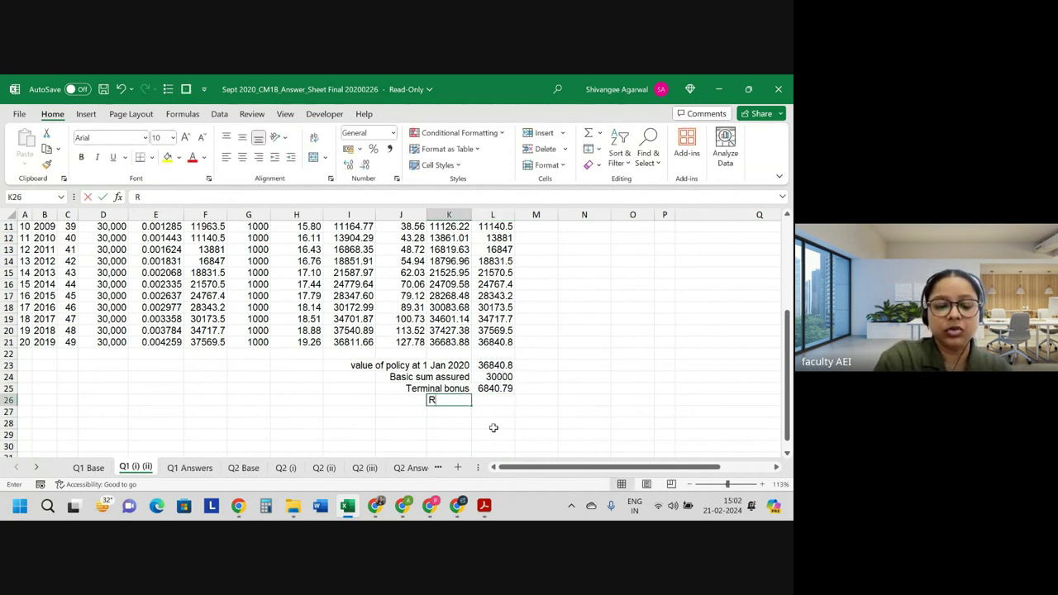
{"action": "type", "text": "ate of ter"}
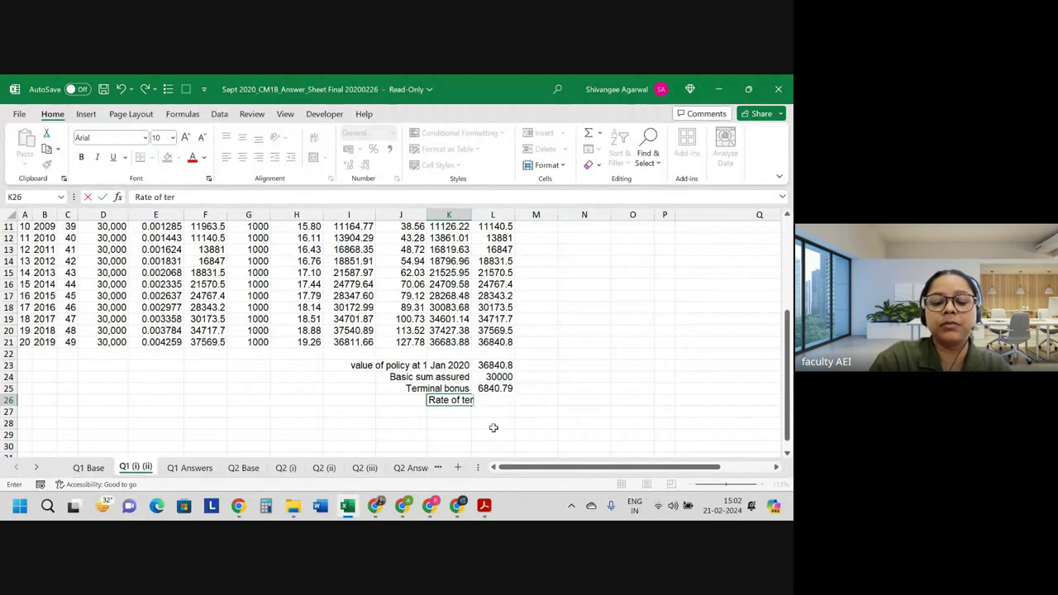
{"action": "type", "text": "minal "}
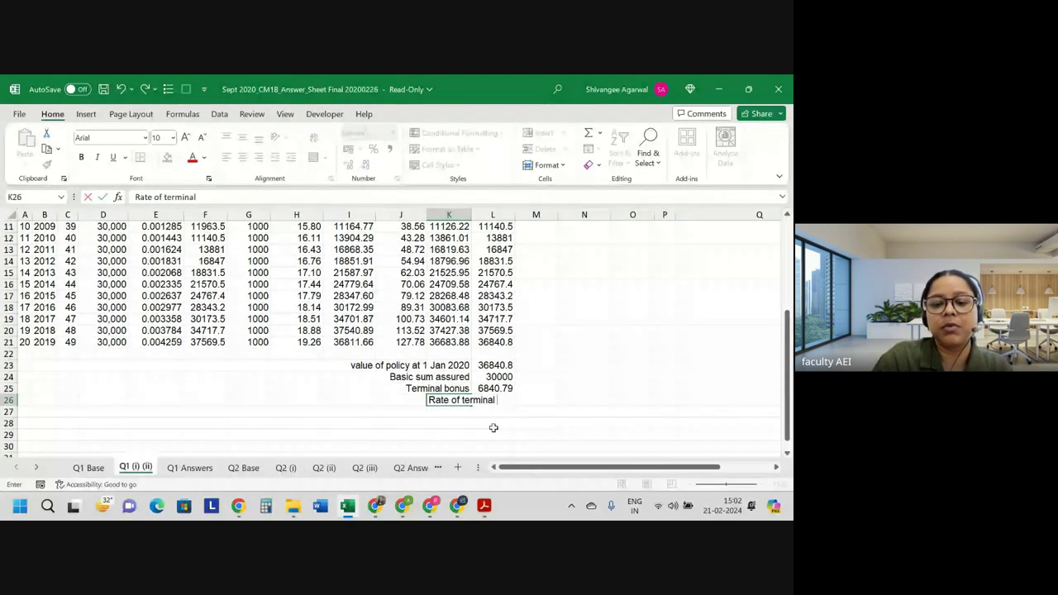
{"action": "type", "text": "bonus"}
{"action": "key", "text": "Tab"}
{"action": "type", "text": "="}
{"action": "key", "text": "Up"}
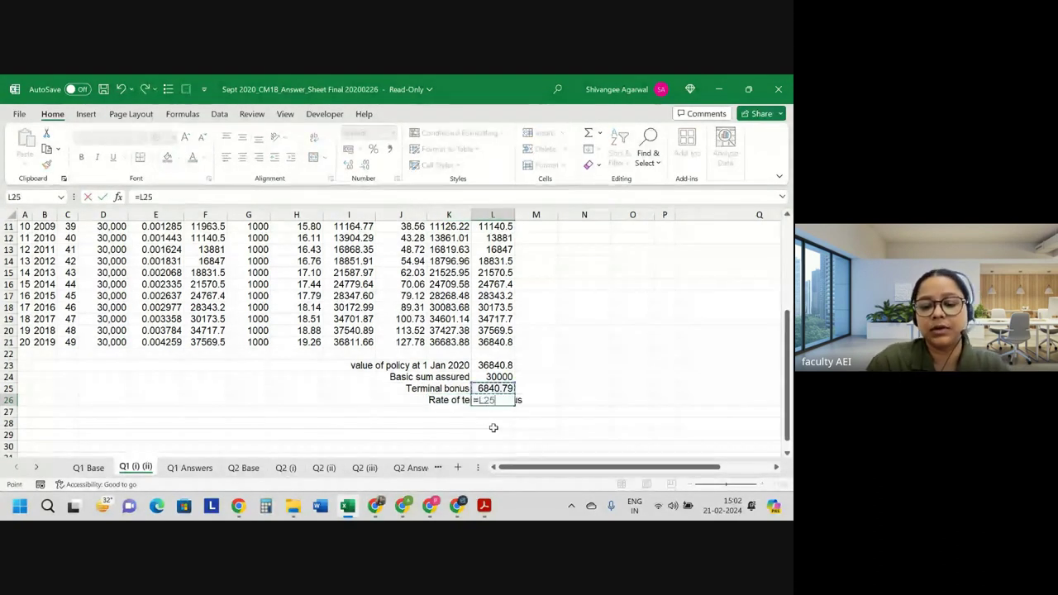
{"action": "type", "text": "/"}
{"action": "key", "text": "Up"}
{"action": "key", "text": "Up"}
{"action": "key", "text": "Return"}
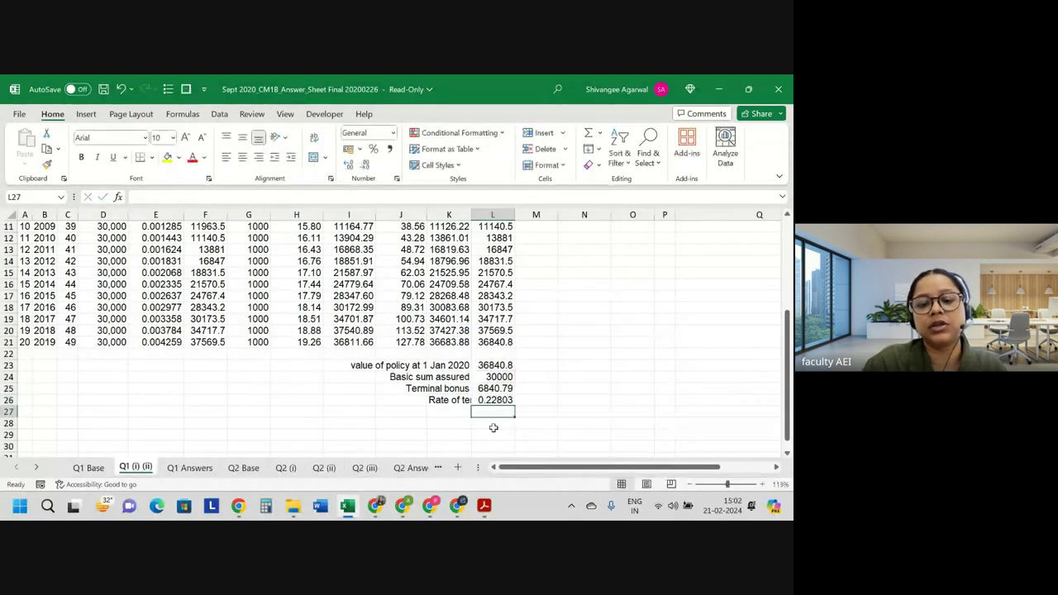
{"action": "left_click", "coordinate": [493, 400]}
- Format L26 as a two-decimal percentage and right-align the K26 label
{"action": "left_click", "coordinate": [373, 150]}
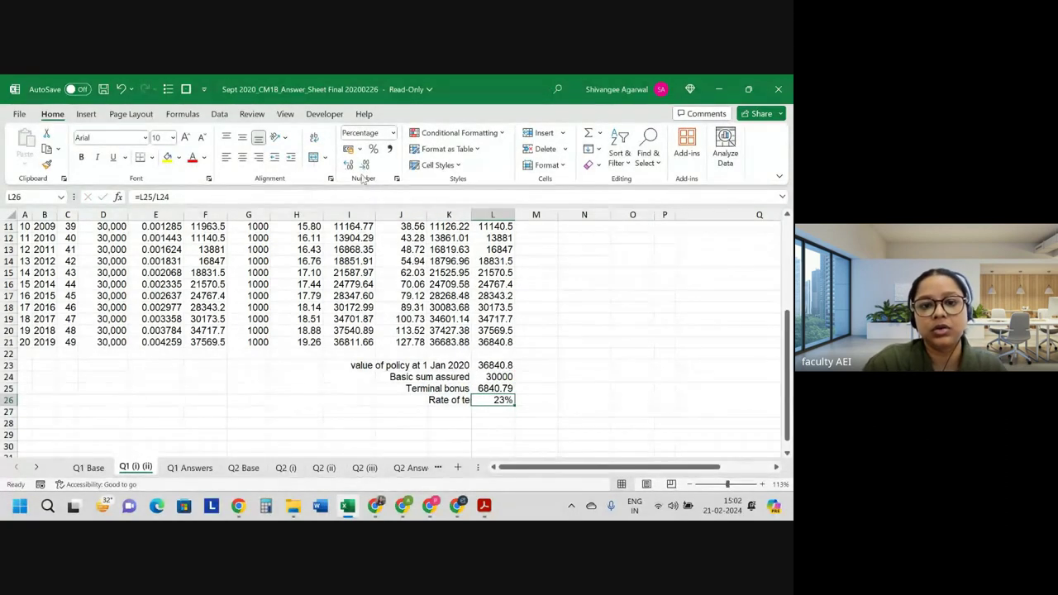
{"action": "left_click", "coordinate": [349, 164]}
{"action": "left_click", "coordinate": [349, 165]}
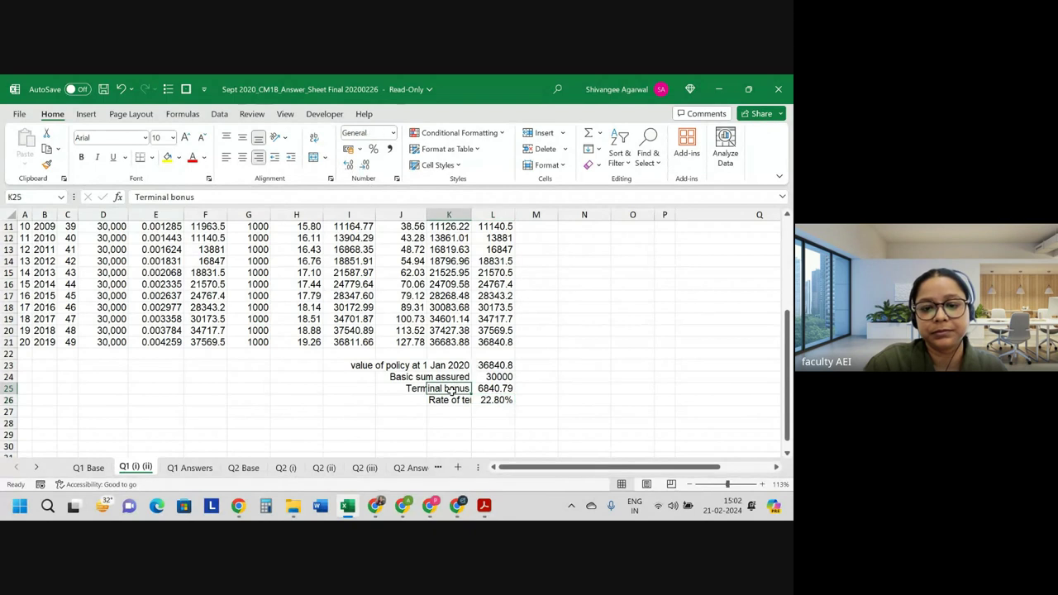
{"action": "left_click", "coordinate": [452, 398]}
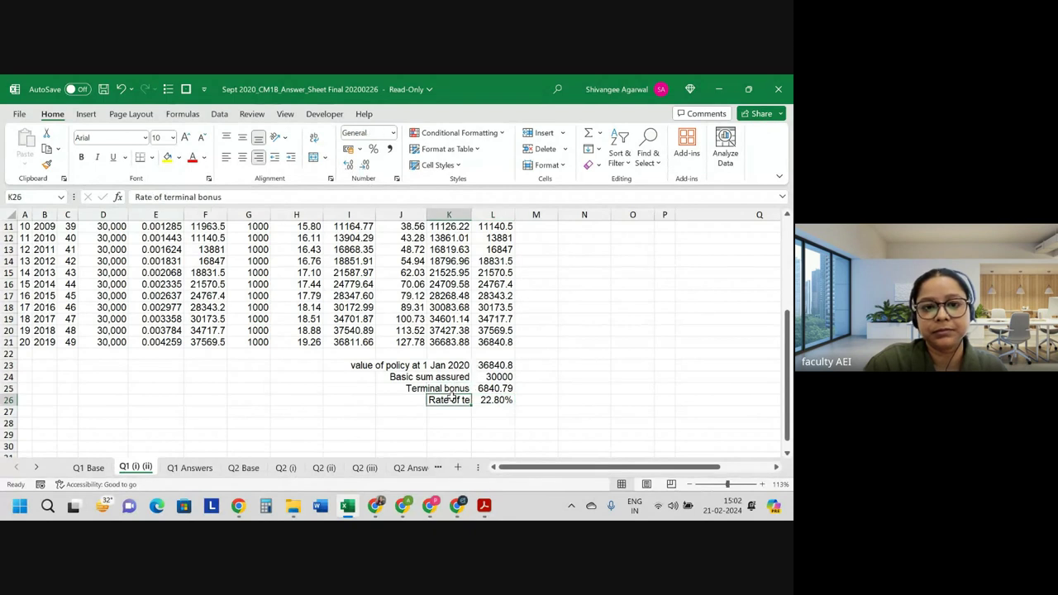
{"action": "left_click", "coordinate": [258, 157]}
- Check the basic sum assured, terminal bonus and rate values in L24:L26
{"action": "left_click", "coordinate": [495, 378]}
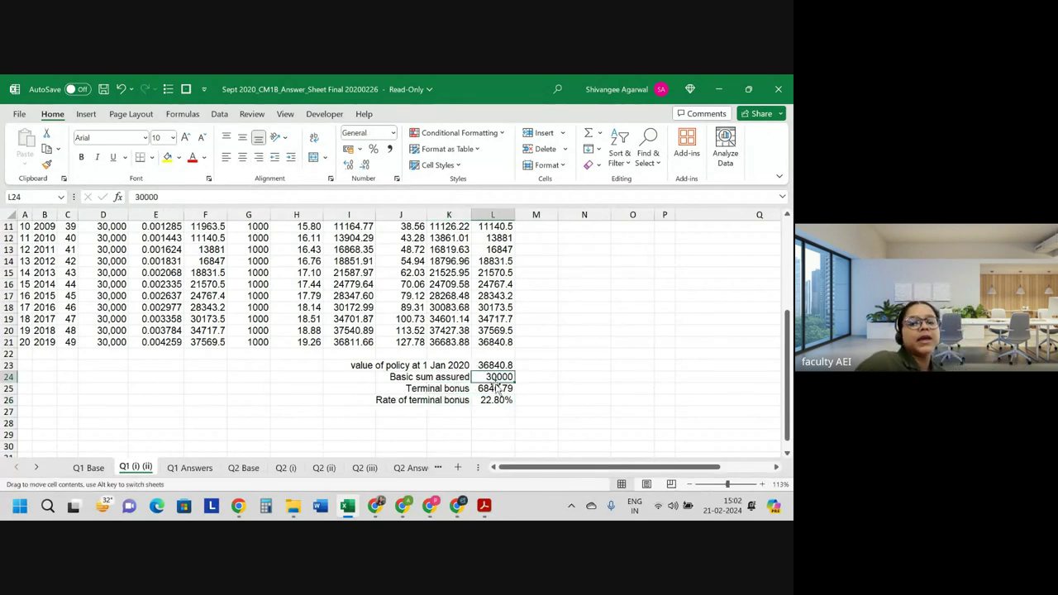
{"action": "left_click", "coordinate": [494, 388]}
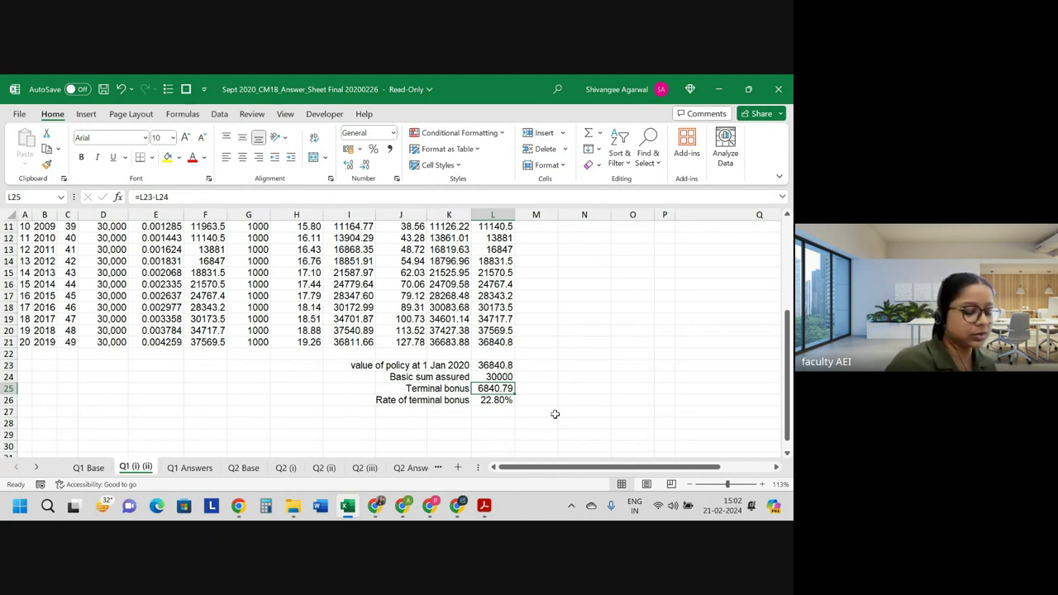
{"action": "scroll", "coordinate": [555, 414], "scroll_direction": "up", "scroll_amount": 1}
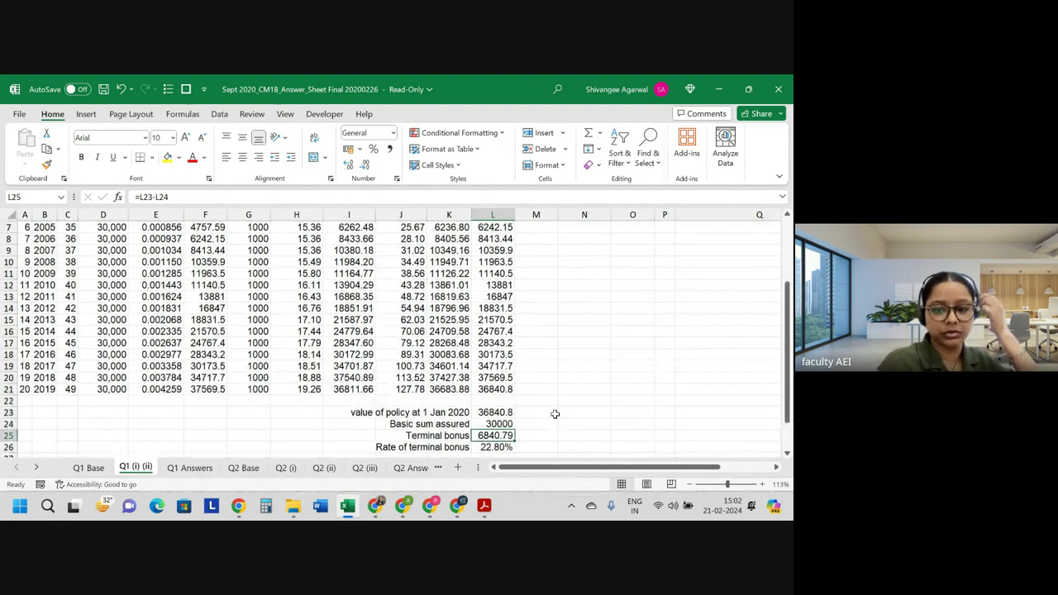
{"action": "scroll", "coordinate": [555, 414], "scroll_direction": "down", "scroll_amount": 1}
{"action": "left_click", "coordinate": [490, 415]}
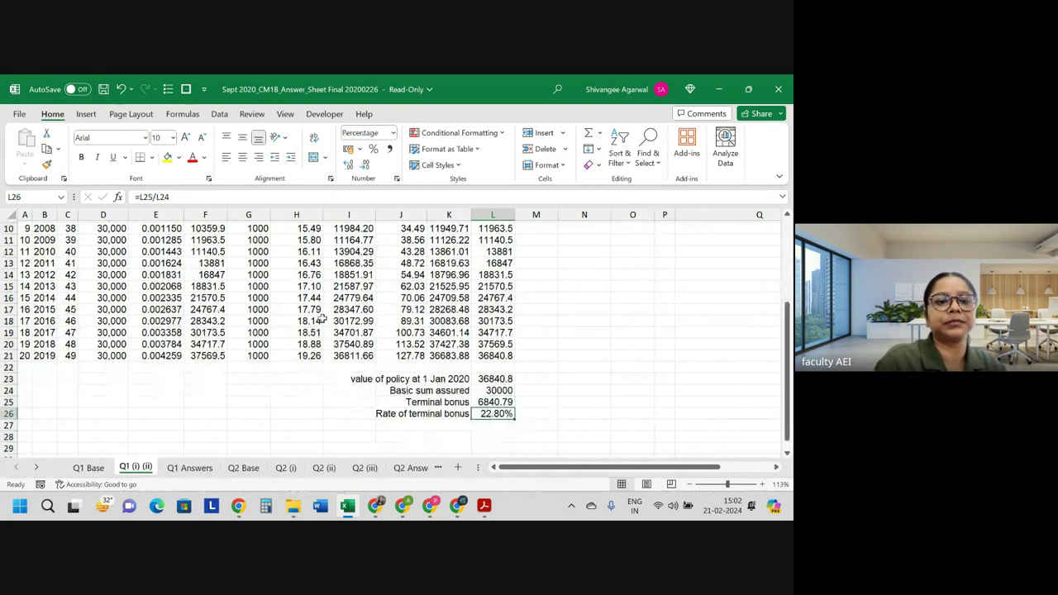
{"action": "left_click", "coordinate": [177, 157]}
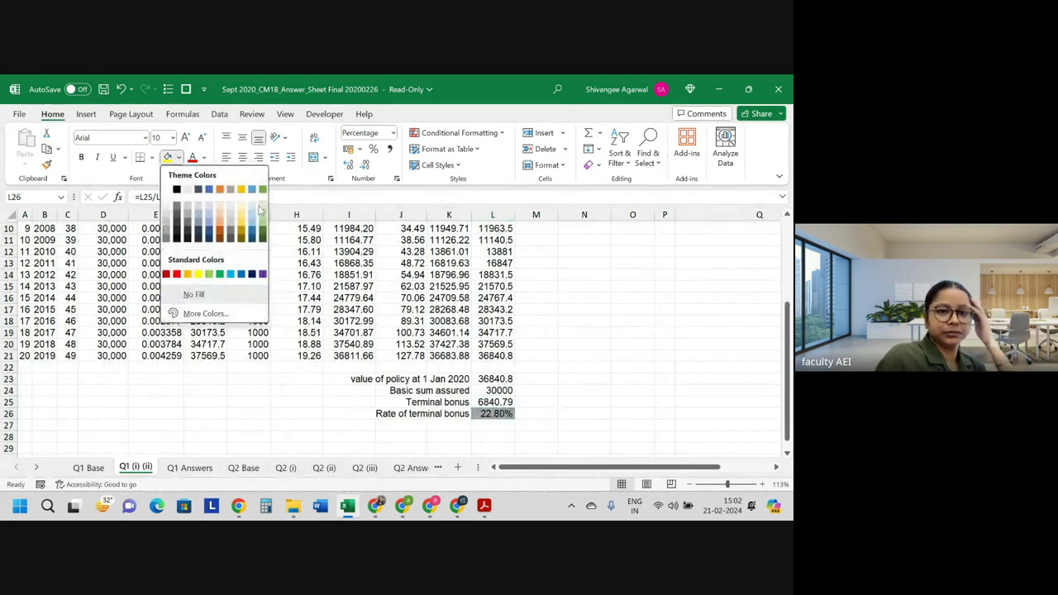
{"action": "key", "text": "Escape"}
{"action": "scroll", "coordinate": [449, 287], "scroll_direction": "up", "scroll_amount": 3}
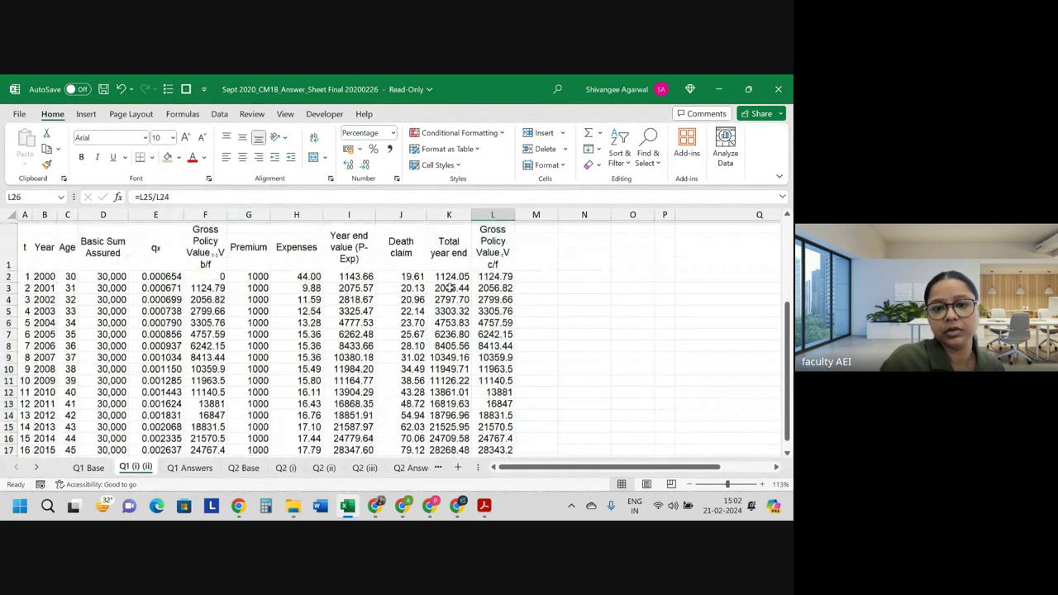
{"action": "left_click", "coordinate": [496, 285]}
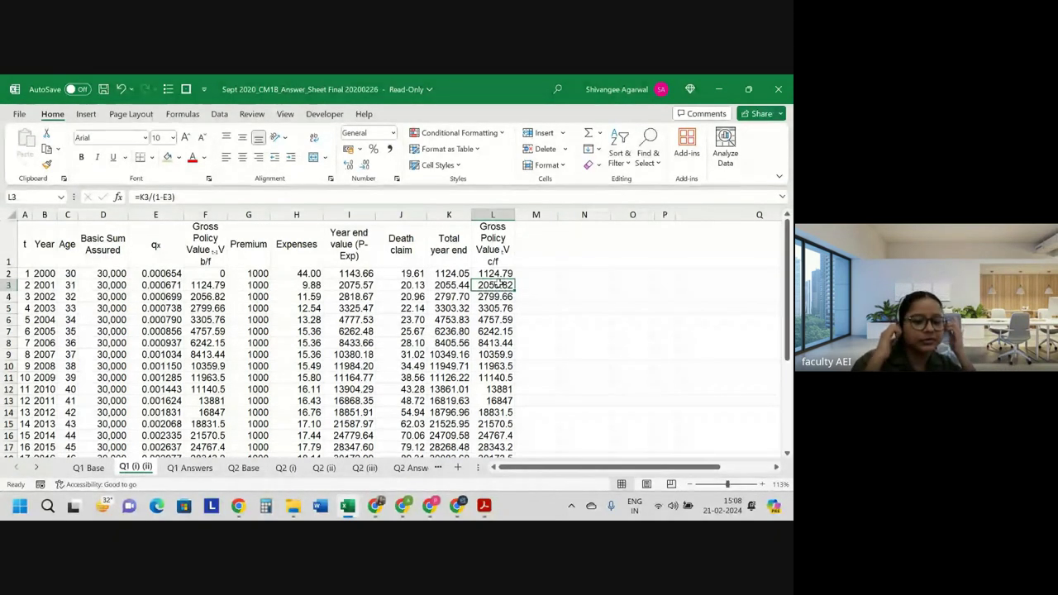
- Scroll down to check the terminal bonus 6840.79 and its 22.80% rate
{"action": "scroll", "coordinate": [500, 282], "scroll_direction": "down", "scroll_amount": 1}
{"action": "scroll", "coordinate": [499, 283], "scroll_direction": "down", "scroll_amount": 2}
{"action": "scroll", "coordinate": [499, 282], "scroll_direction": "down", "scroll_amount": 1}
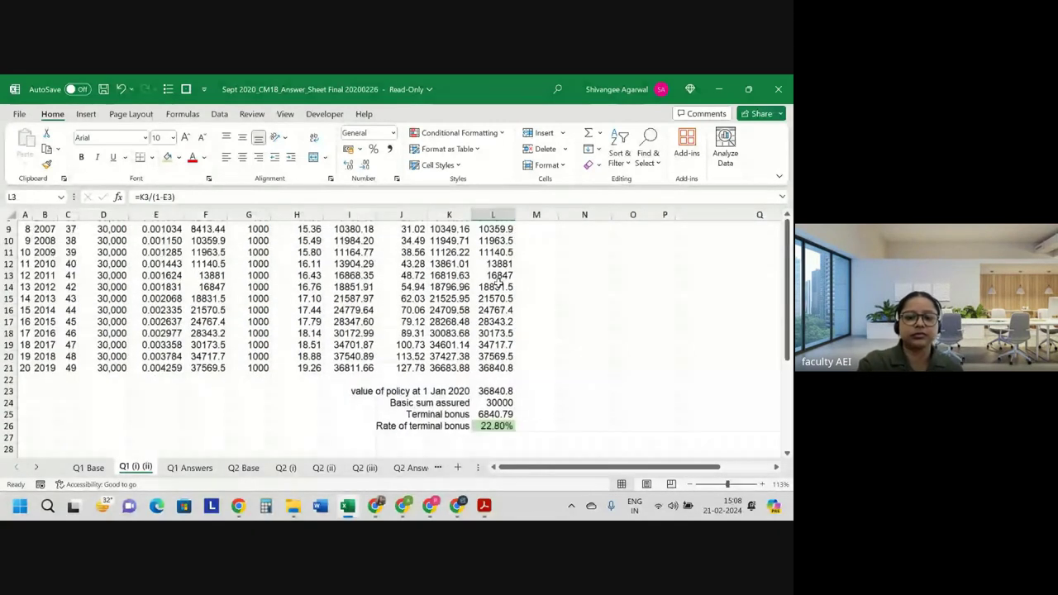
{"action": "left_click", "coordinate": [492, 391]}
{"action": "left_click", "coordinate": [495, 414]}
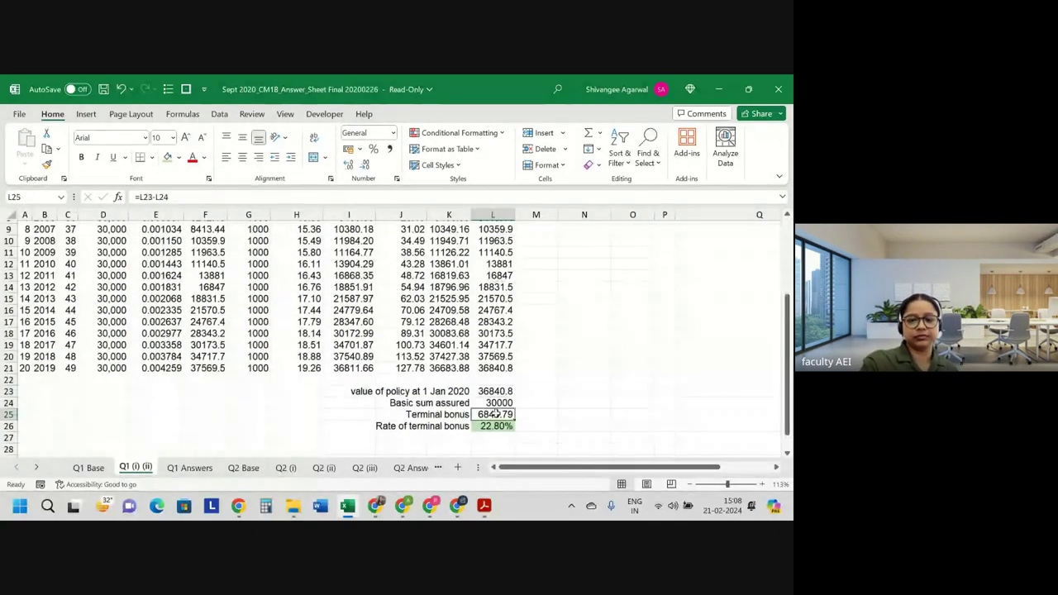
- Switch over to the question paper PDF for question 2
{"action": "left_click", "coordinate": [457, 506]}
{"action": "left_click", "coordinate": [459, 506]}
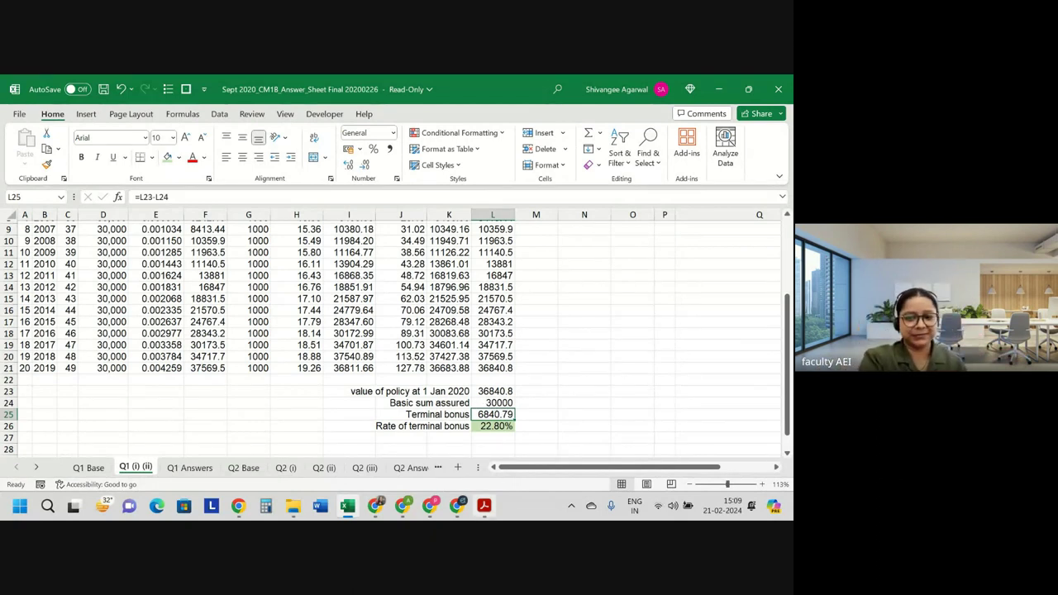
{"action": "left_click", "coordinate": [485, 506]}
{"action": "scroll", "coordinate": [404, 322], "scroll_direction": "down", "scroll_amount": 5}
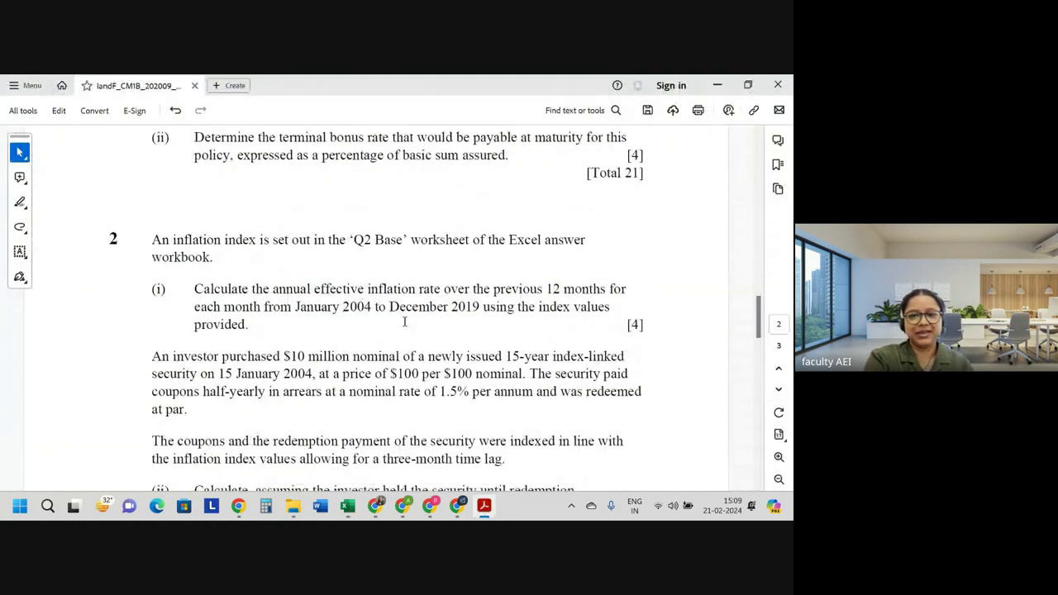
{"action": "scroll", "coordinate": [404, 322], "scroll_direction": "down", "scroll_amount": 3}
{"action": "scroll", "coordinate": [404, 322], "scroll_direction": "up", "scroll_amount": 1}
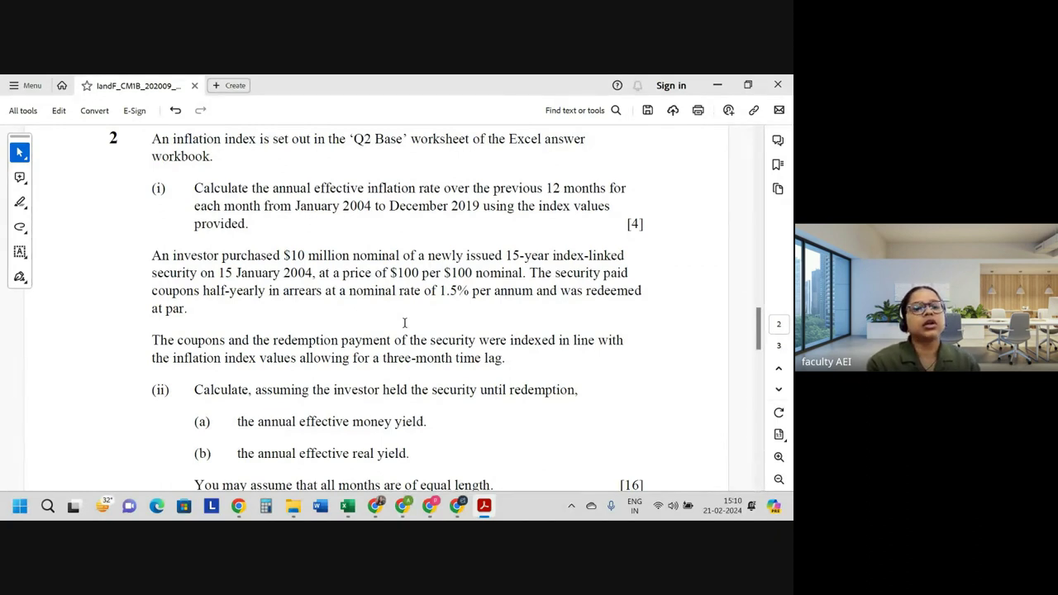
{"action": "key", "text": "alt+Tab"}
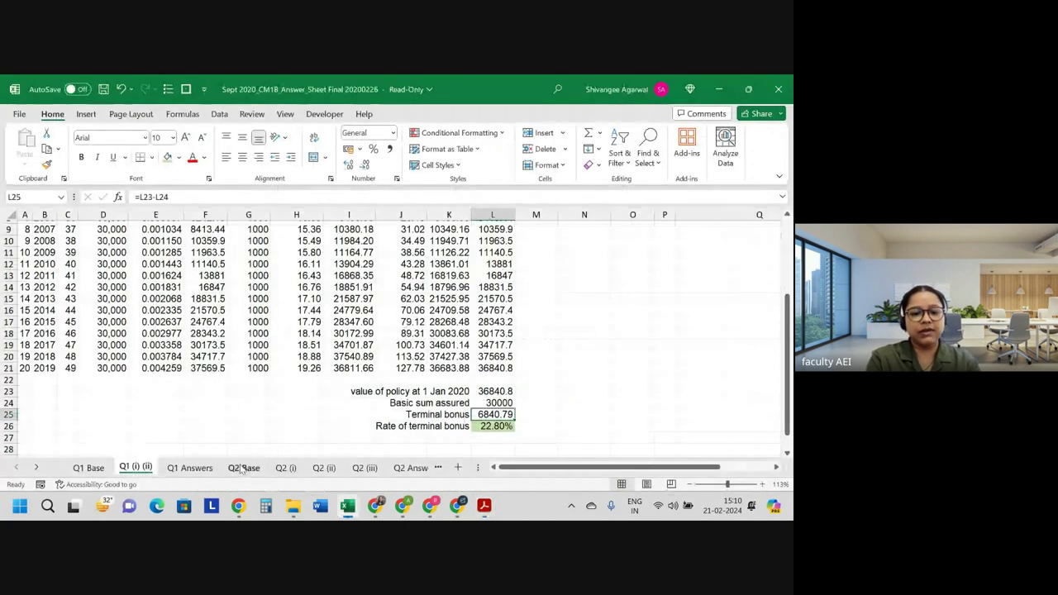
- Open the Q2 Base sheet and locate the 2004 JAN index value 178.4, comparing it with question 2
{"action": "left_click", "coordinate": [240, 468]}
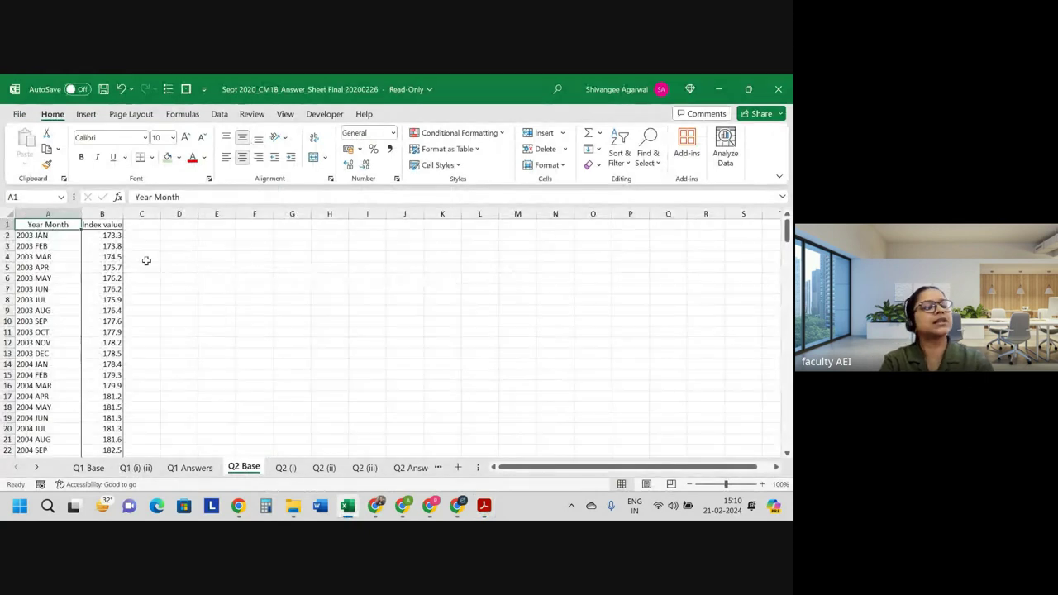
{"action": "key", "text": "alt+Tab"}
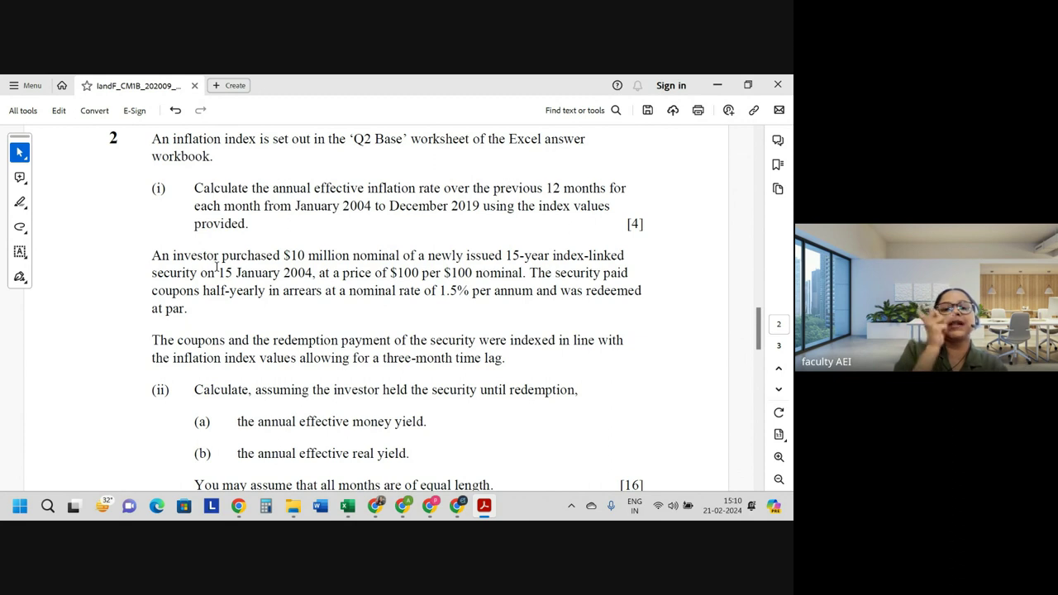
{"action": "key", "text": "alt+Tab"}
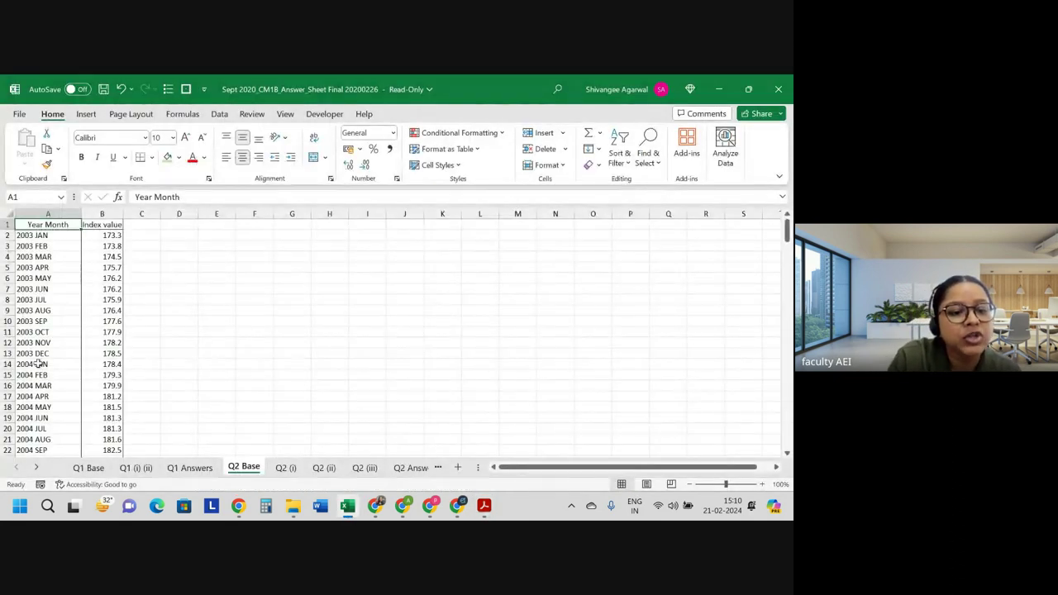
{"action": "left_click_drag", "start_coordinate": [38, 364], "coordinate": [150, 365]}
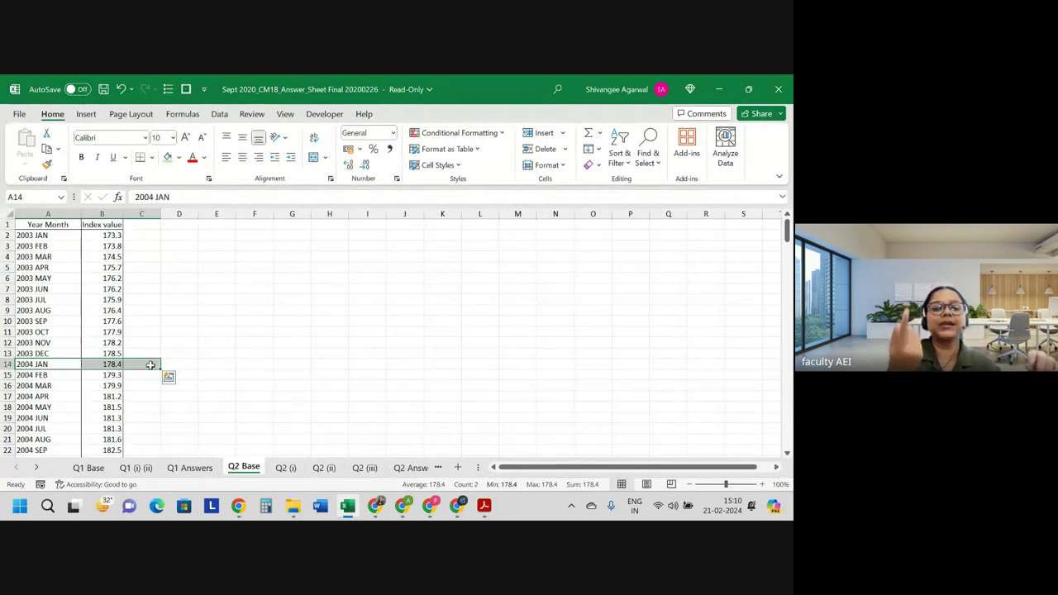
{"action": "left_click", "coordinate": [102, 365]}
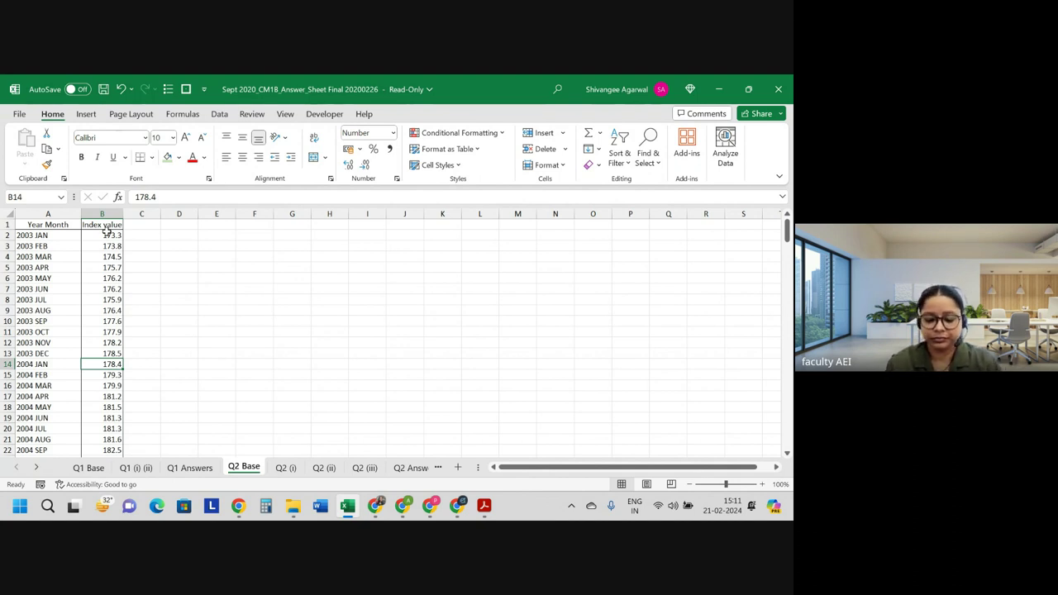
{"action": "key", "text": "alt+Tab"}
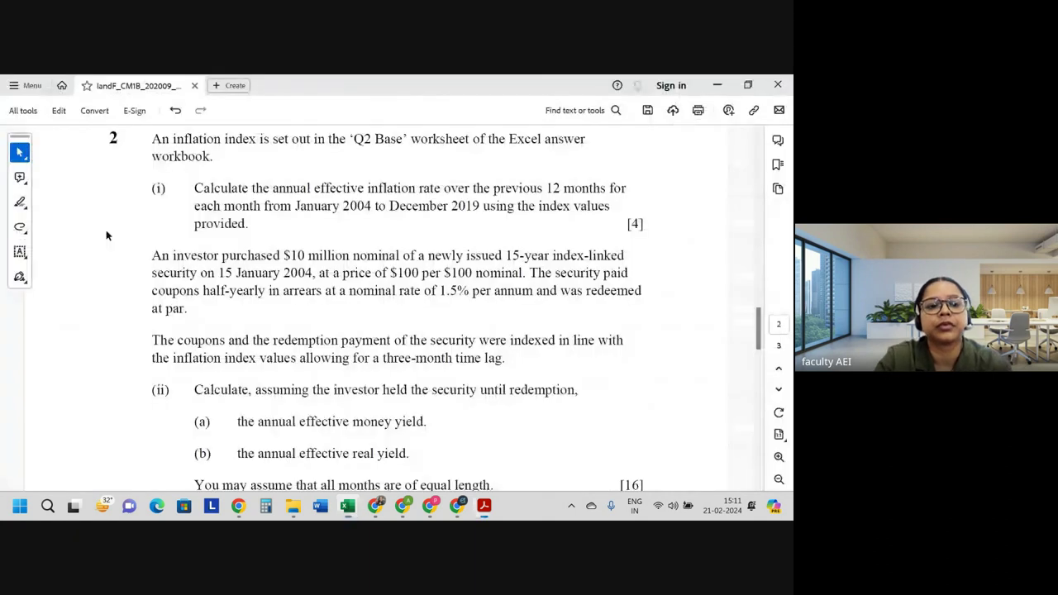
{"action": "key", "text": "alt+Tab"}
- On the Q2 (i) sheet, enter =B14/B2-1 in C14 for 2004 JAN
{"action": "left_click", "coordinate": [285, 468]}
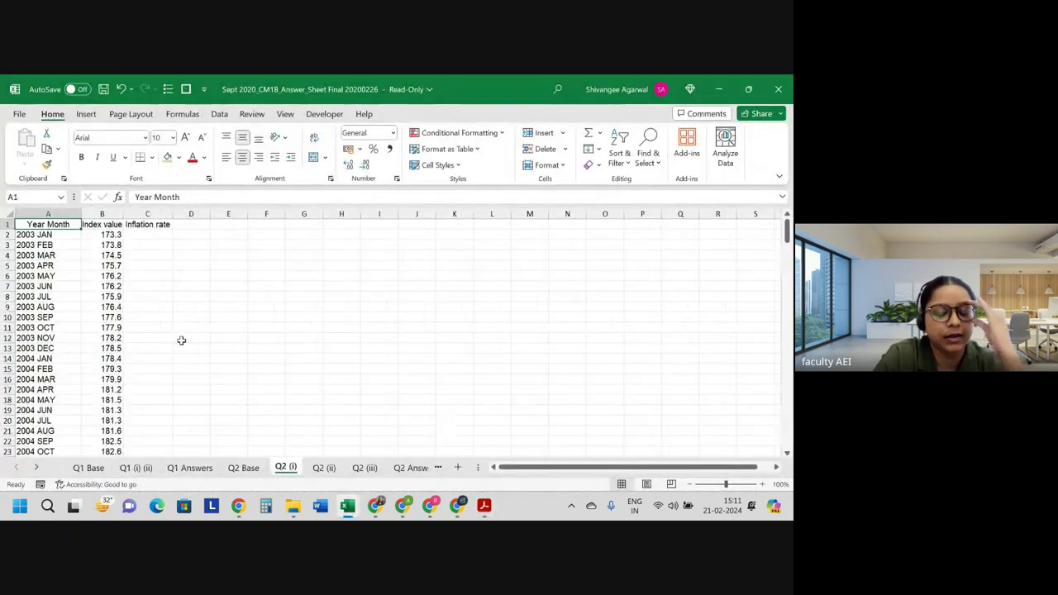
{"action": "scroll", "coordinate": [180, 339], "scroll_direction": "up", "scroll_amount": 1, "text": "ctrl"}
{"action": "scroll", "coordinate": [181, 339], "scroll_direction": "up", "scroll_amount": 1, "text": "ctrl"}
{"action": "scroll", "coordinate": [181, 340], "scroll_direction": "down", "scroll_amount": 2}
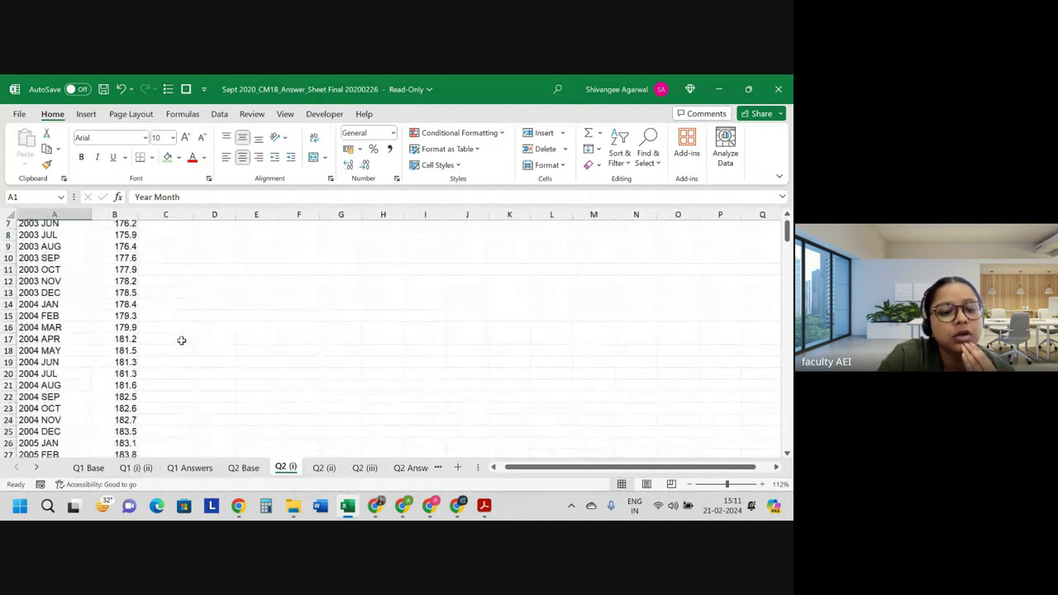
{"action": "left_click", "coordinate": [153, 295]}
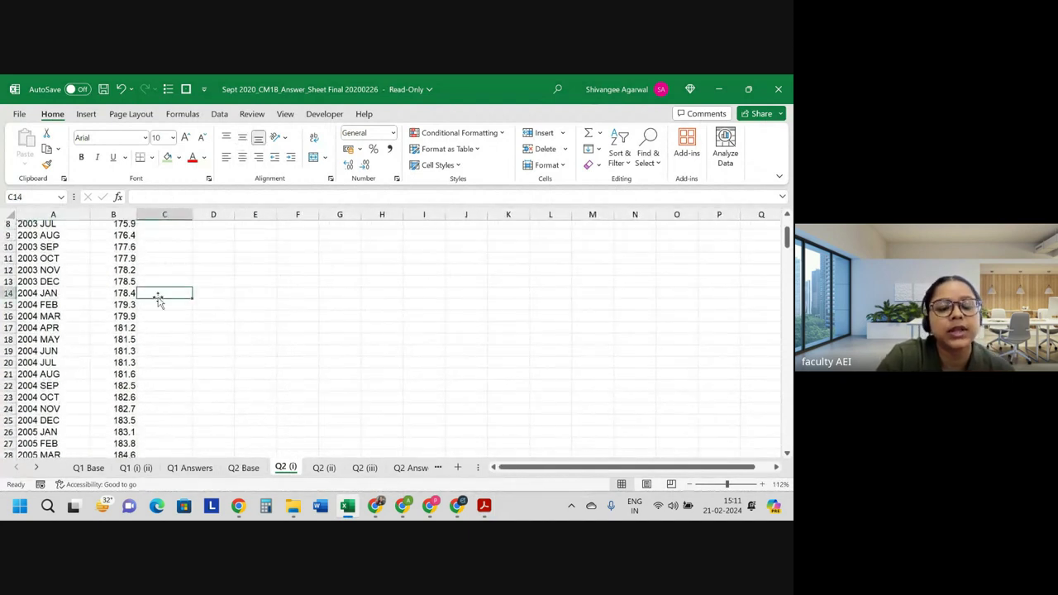
{"action": "type", "text": "="}
{"action": "key", "text": "Left"}
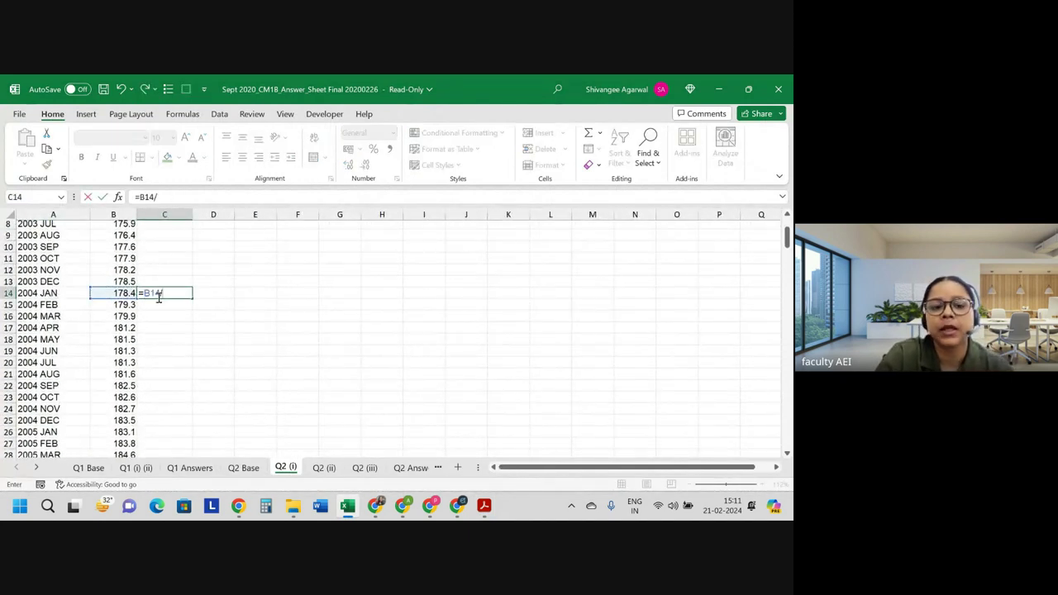
{"action": "type", "text": "/"}
{"action": "key", "text": "Up"}
{"action": "key", "text": "Up"}
{"action": "key", "text": "Up"}
{"action": "key", "text": "Up"}
{"action": "key", "text": "Up"}
{"action": "key", "text": "Up"}
{"action": "key", "text": "Up"}
{"action": "key", "text": "Down"}
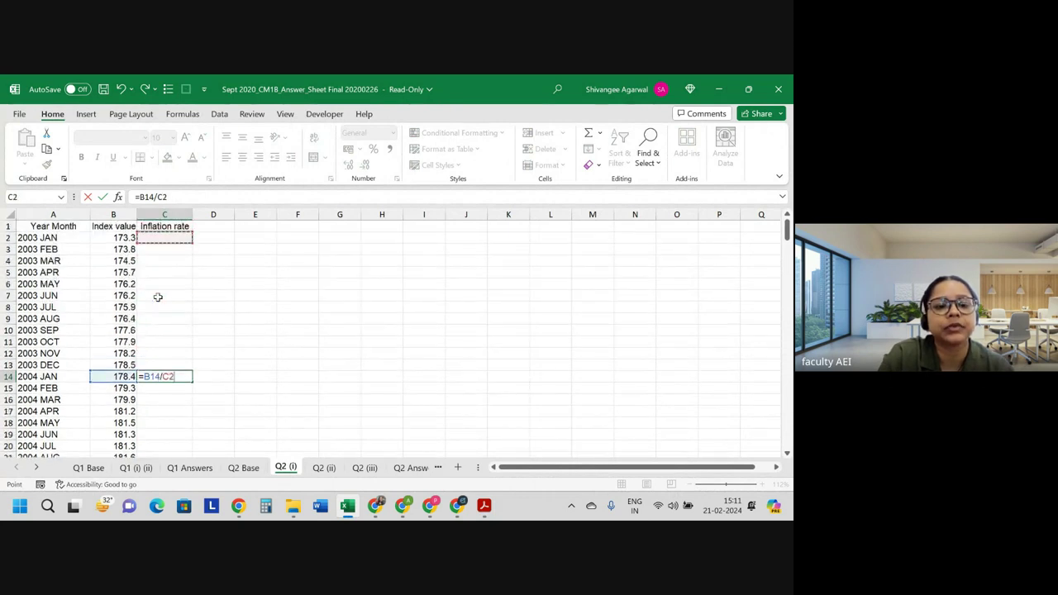
{"action": "key", "text": "Left"}
{"action": "type", "text": "-1"}
{"action": "key", "text": "Return"}
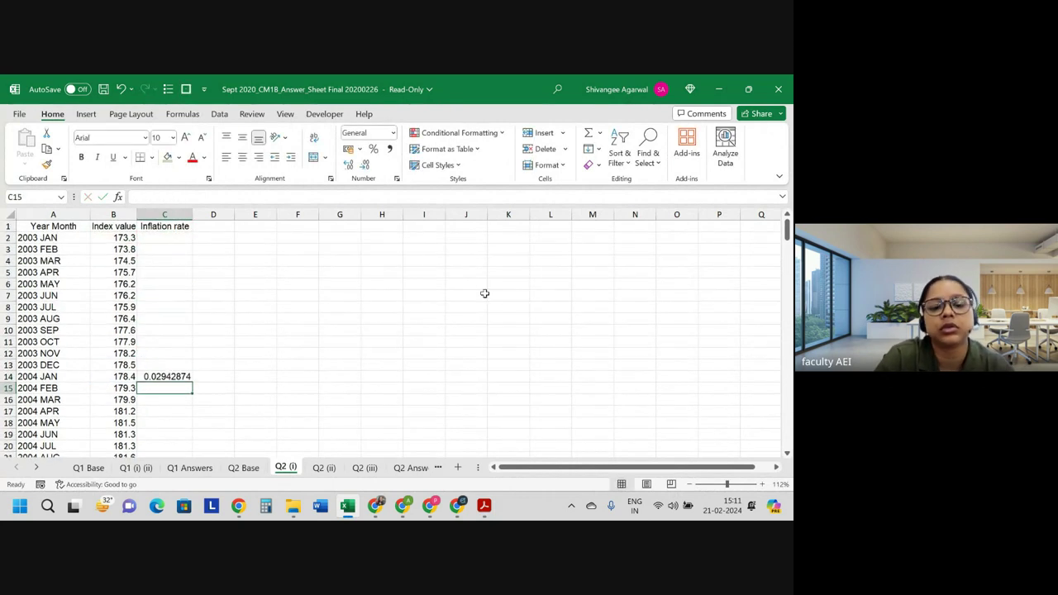
- Copy the formula down to 2019 DEC and show the rates as three-decimal percentages
{"action": "key", "text": "Up"}
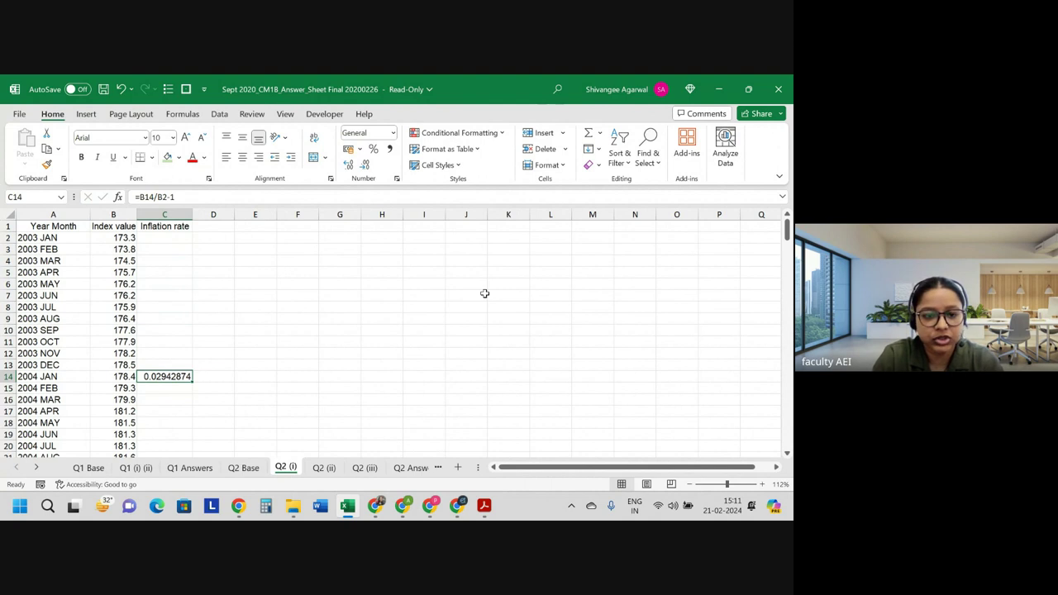
{"action": "double_click", "coordinate": [192, 382]}
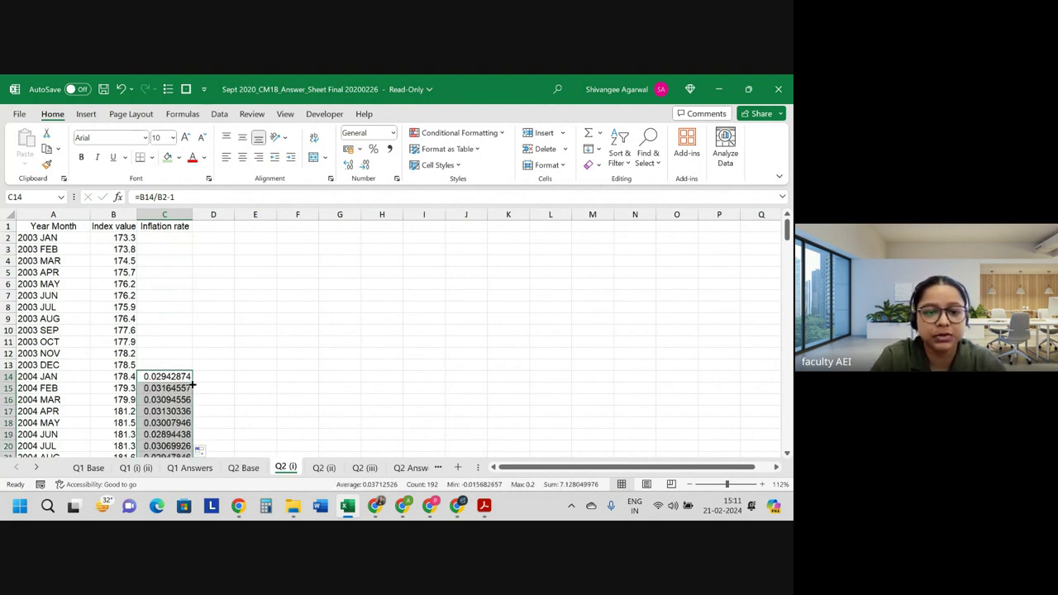
{"action": "key", "text": "ctrl+Down"}
{"action": "key", "text": "ctrl+Up"}
{"action": "key", "text": "ctrl+Up"}
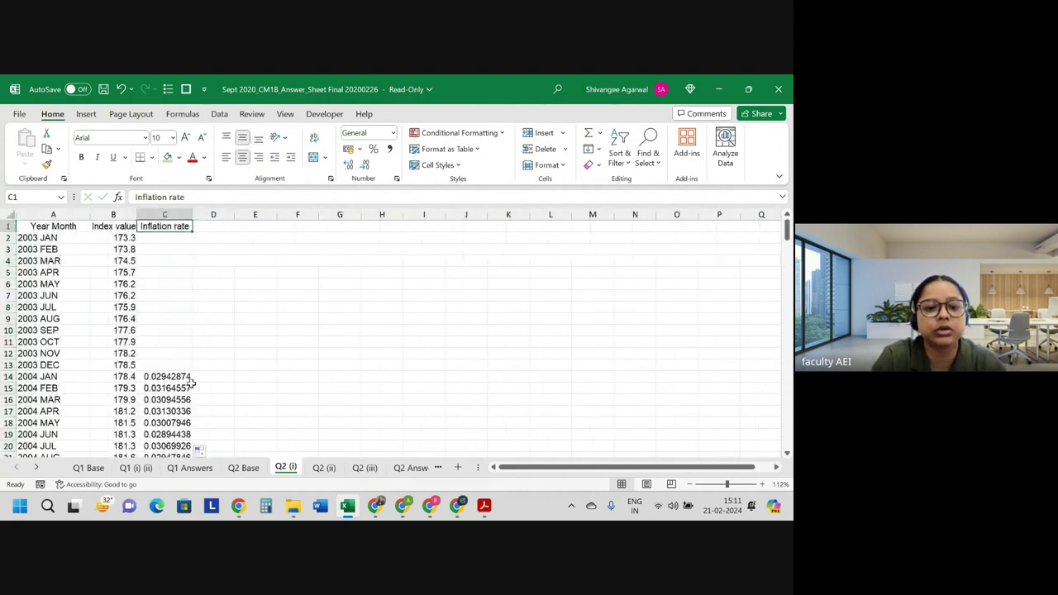
{"action": "key", "text": "Down"}
{"action": "key", "text": "ctrl+Down"}
{"action": "key", "text": "ctrl+shift+Down"}
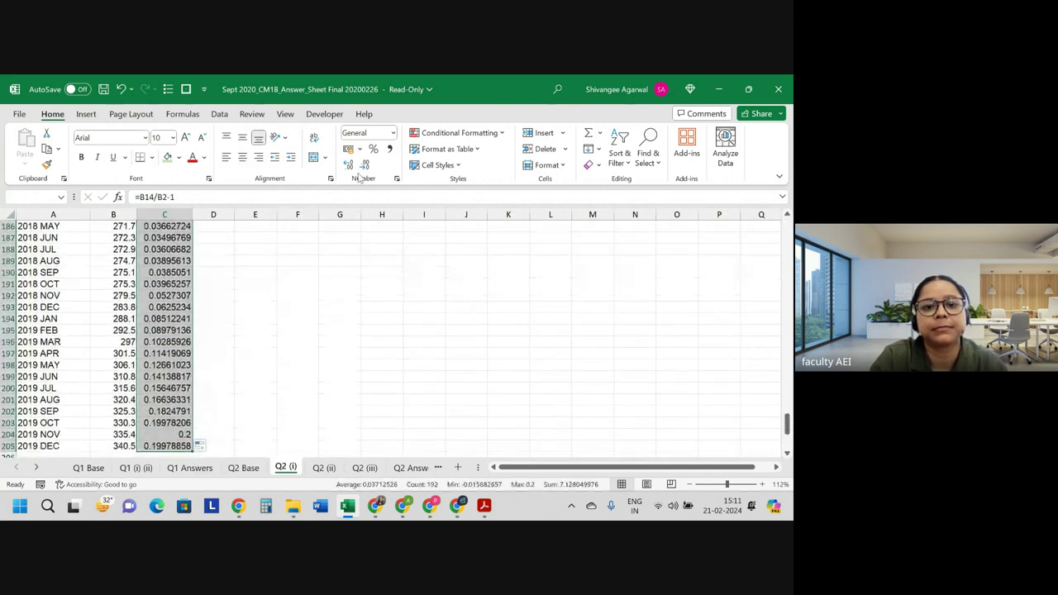
{"action": "left_click", "coordinate": [373, 149]}
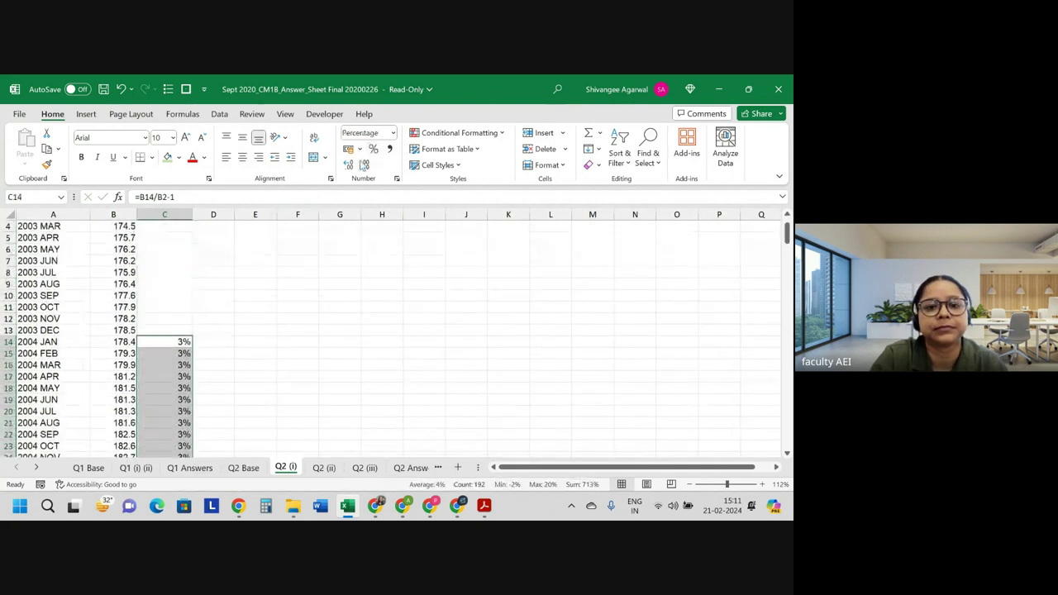
{"action": "left_click", "coordinate": [348, 164]}
{"action": "left_click", "coordinate": [348, 165]}
{"action": "left_click", "coordinate": [348, 165]}
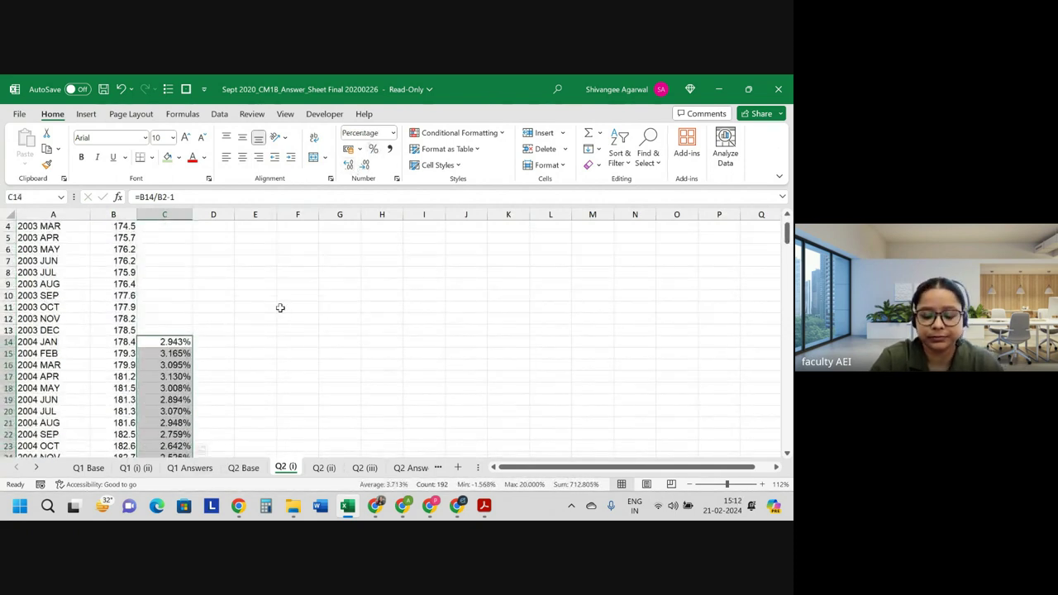
{"action": "left_click", "coordinate": [153, 408]}
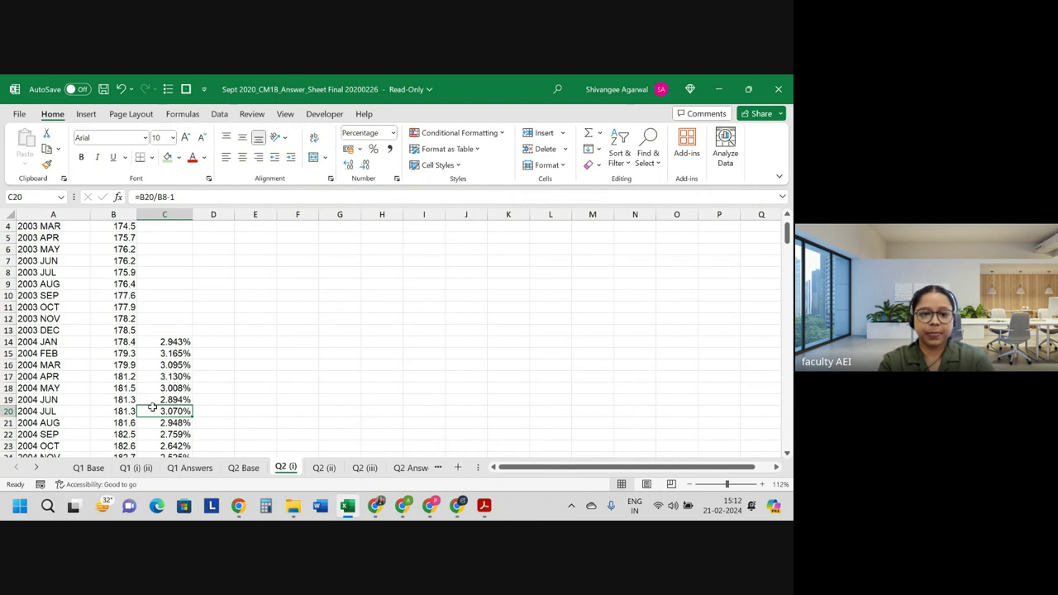
{"action": "key", "text": "ctrl+Down"}
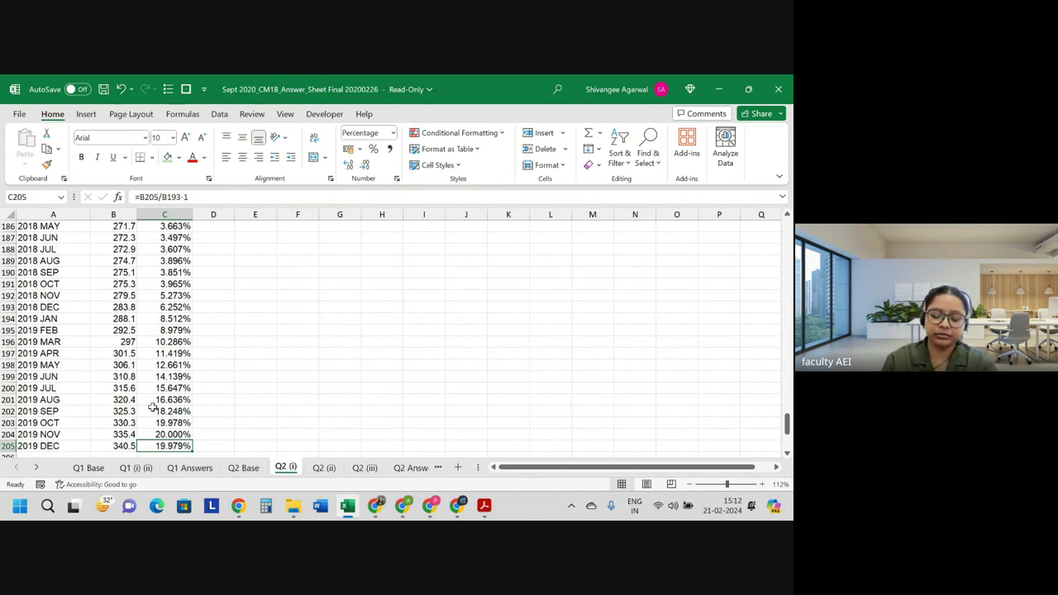
{"action": "key", "text": "ctrl+Up"}
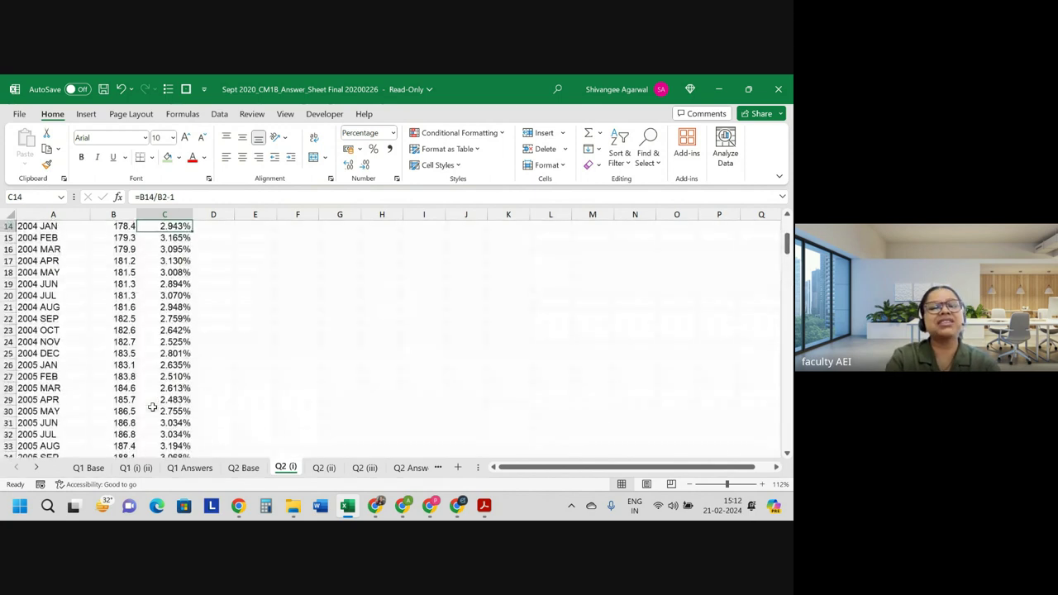
{"action": "key", "text": "ctrl+Up"}
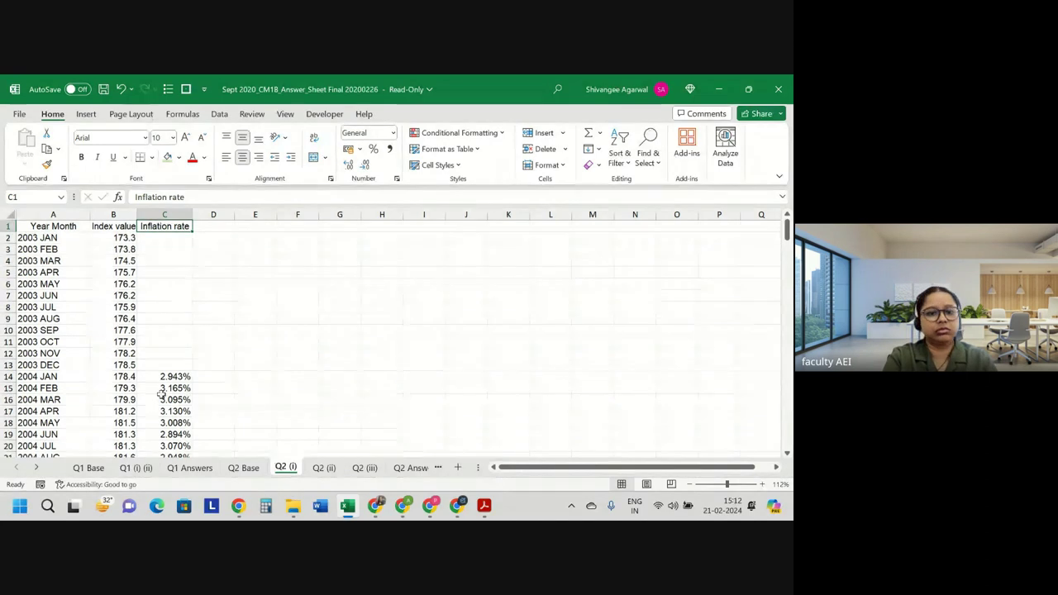
{"action": "left_click", "coordinate": [177, 376]}
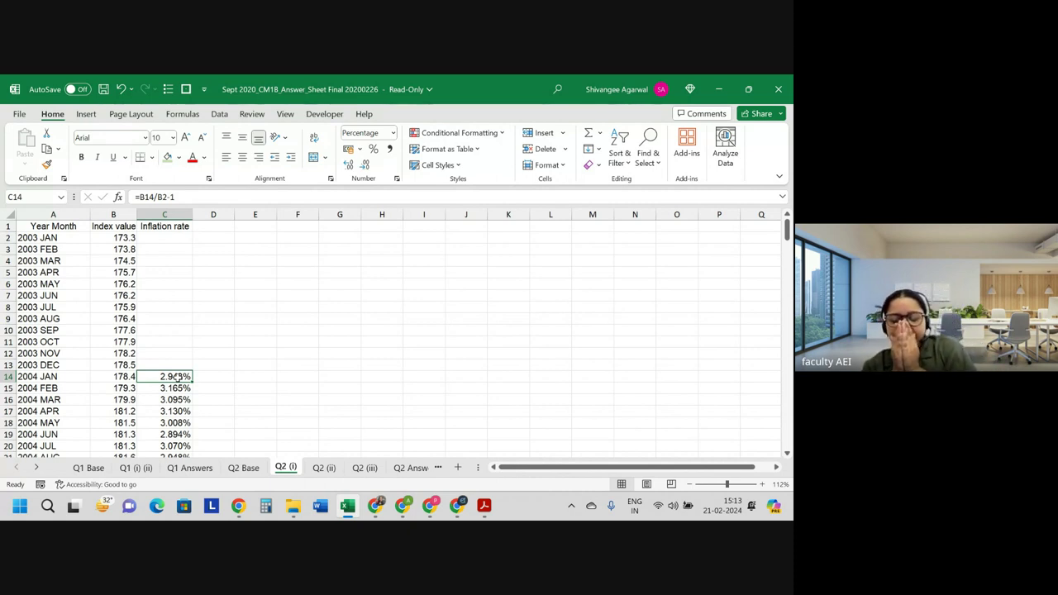
- Scroll the PDF to Question 2 (ii) and select phrases describing the 15-year index-linked security
{"action": "key", "text": "alt+Tab"}
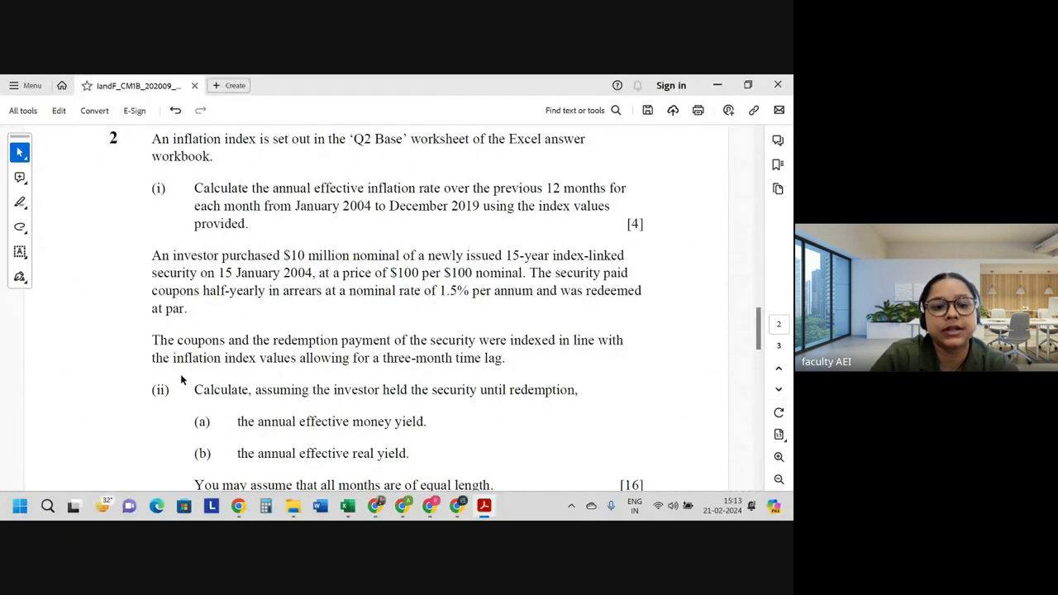
{"action": "scroll", "coordinate": [180, 379], "scroll_direction": "down", "scroll_amount": 1}
{"action": "scroll", "coordinate": [182, 378], "scroll_direction": "down", "scroll_amount": 1}
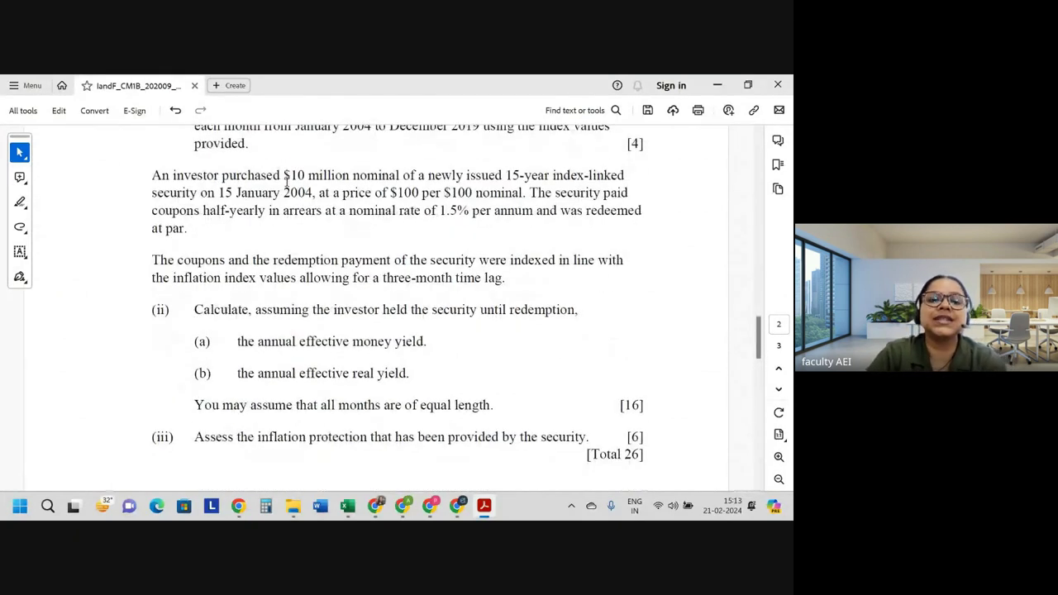
{"action": "left_click_drag", "start_coordinate": [308, 176], "coordinate": [420, 175]}
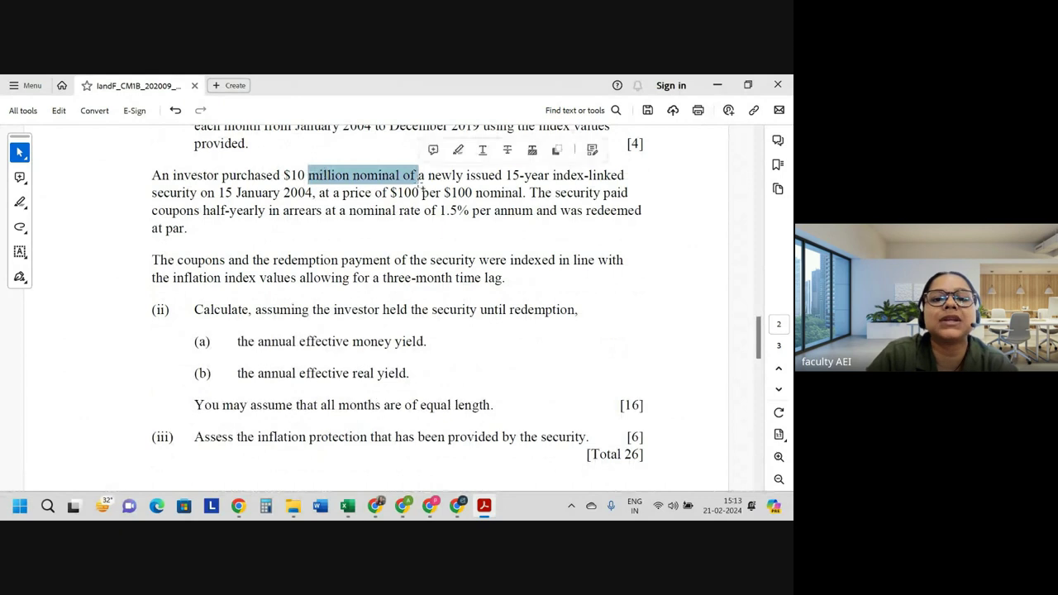
{"action": "left_click", "coordinate": [339, 176]}
{"action": "left_click_drag", "start_coordinate": [275, 177], "coordinate": [428, 192]}
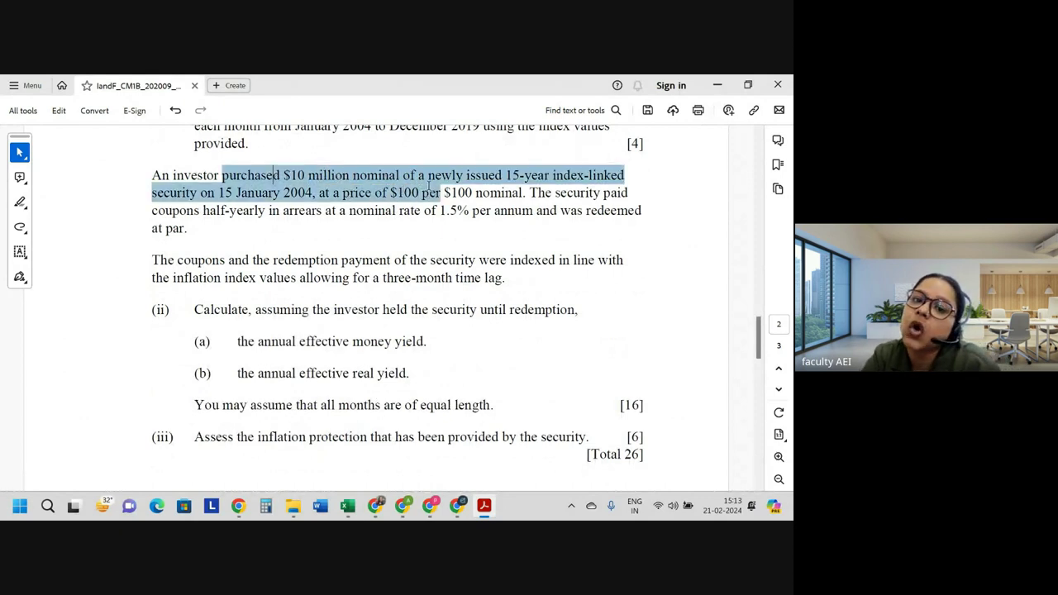
{"action": "left_click", "coordinate": [513, 163]}
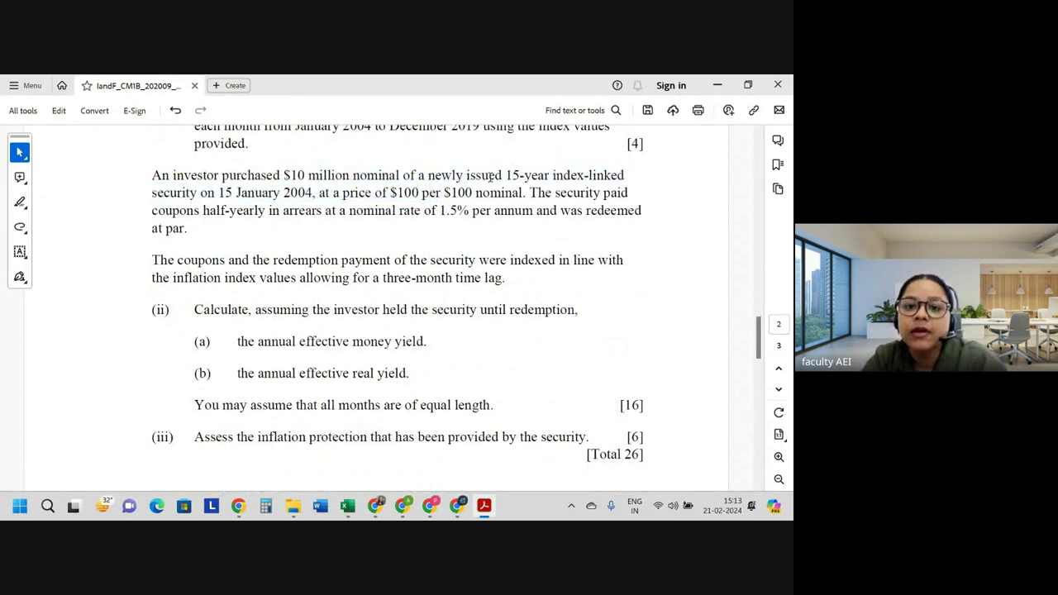
{"action": "left_click_drag", "start_coordinate": [467, 176], "coordinate": [626, 172]}
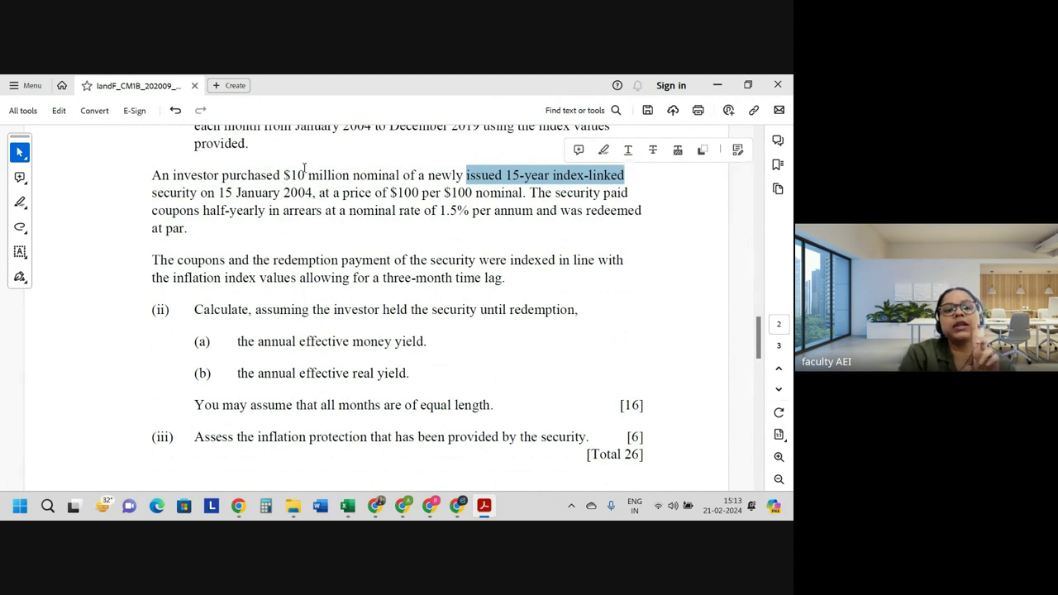
- Highlight '$10 million nominal' and 'of 1.5% per' in pink, then select 'three-month time lag'
{"action": "left_click_drag", "start_coordinate": [284, 175], "coordinate": [400, 176]}
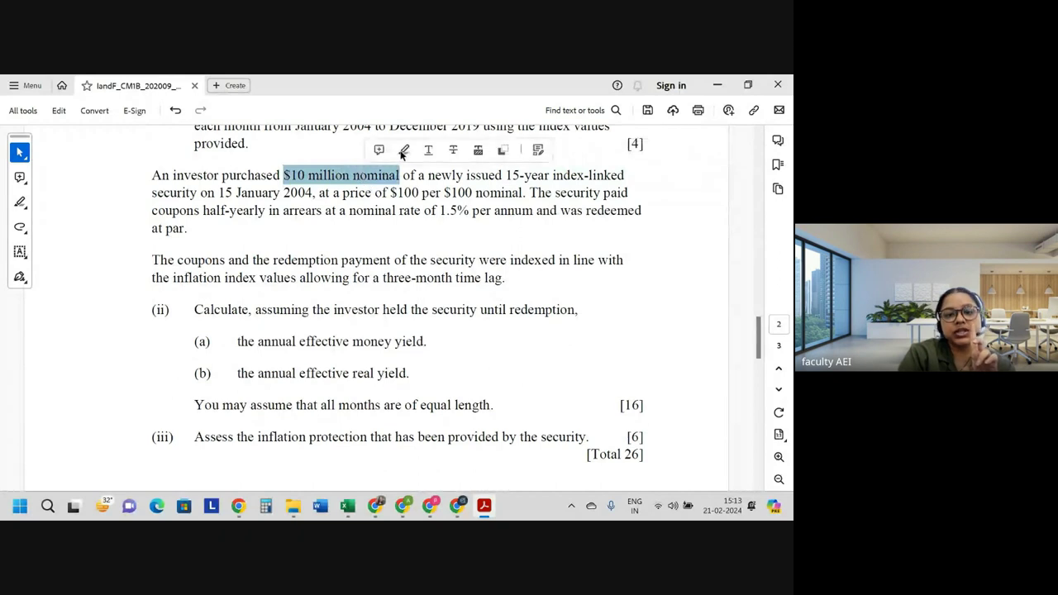
{"action": "left_click", "coordinate": [404, 150]}
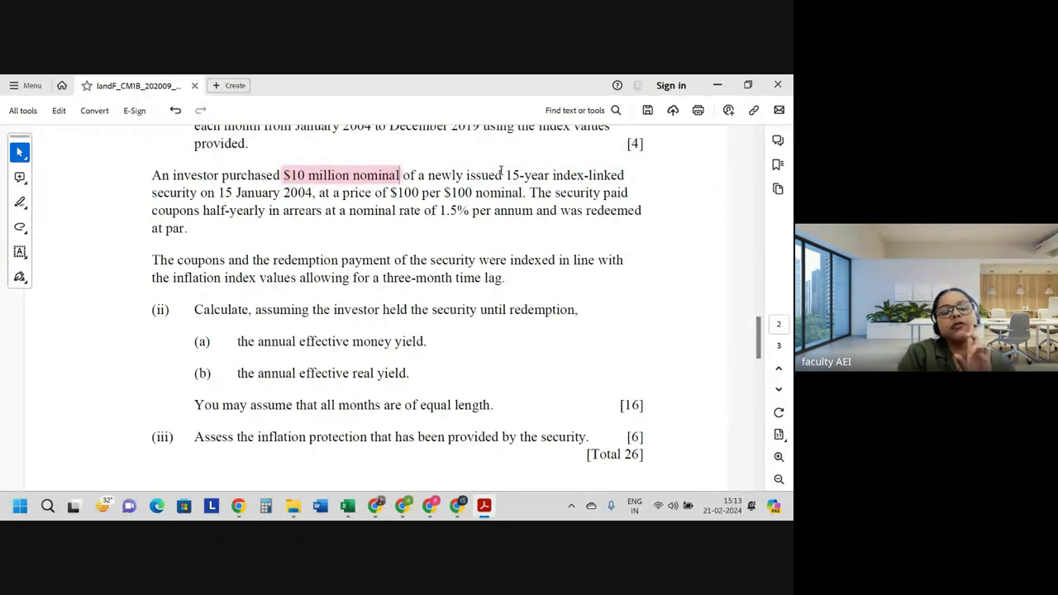
{"action": "left_click_drag", "start_coordinate": [467, 175], "coordinate": [624, 176]}
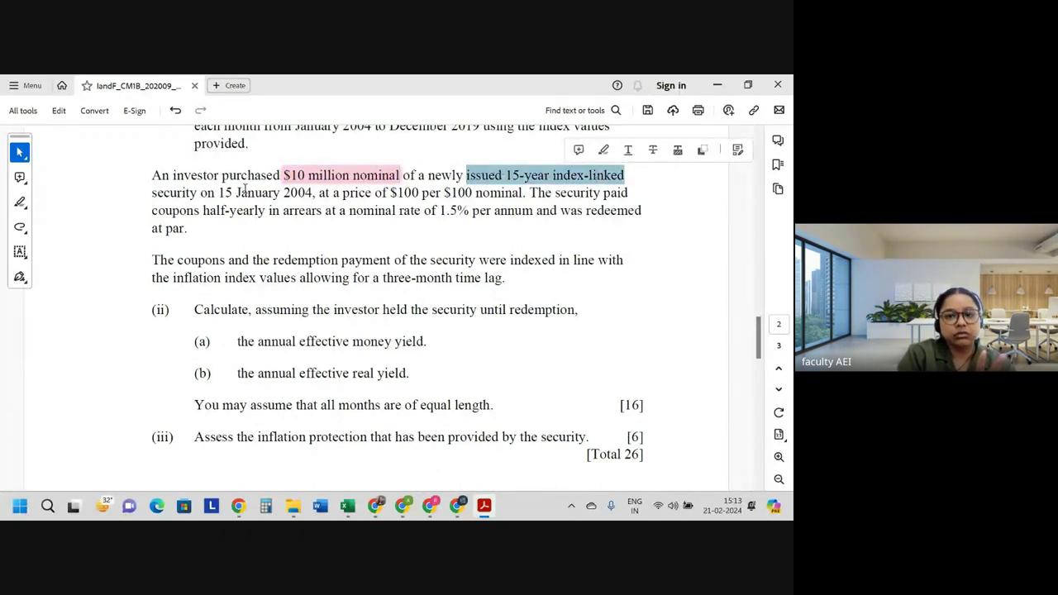
{"action": "left_click", "coordinate": [245, 190]}
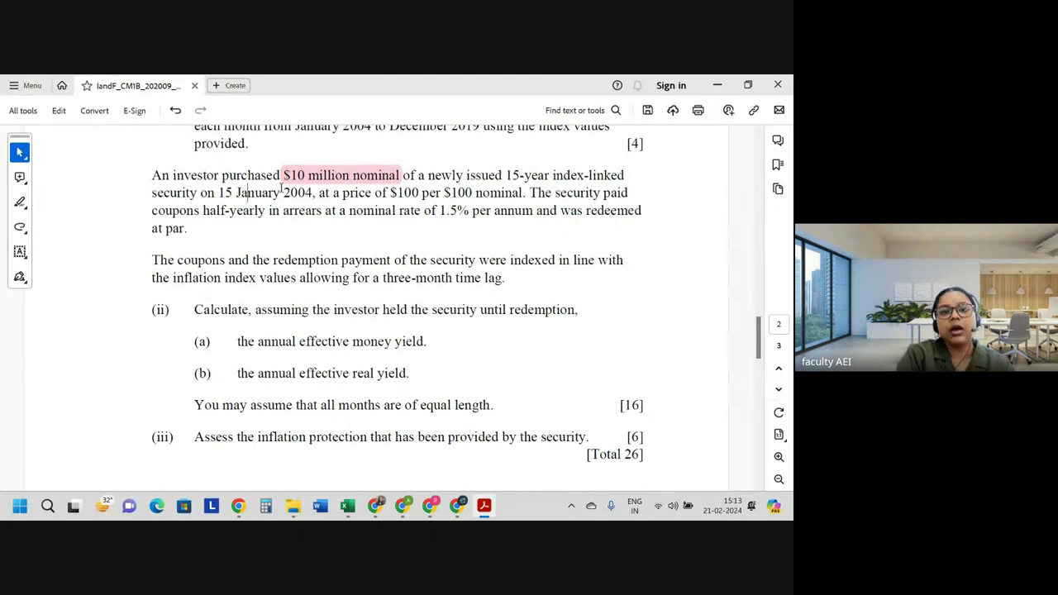
{"action": "left_click_drag", "start_coordinate": [375, 192], "coordinate": [489, 193]}
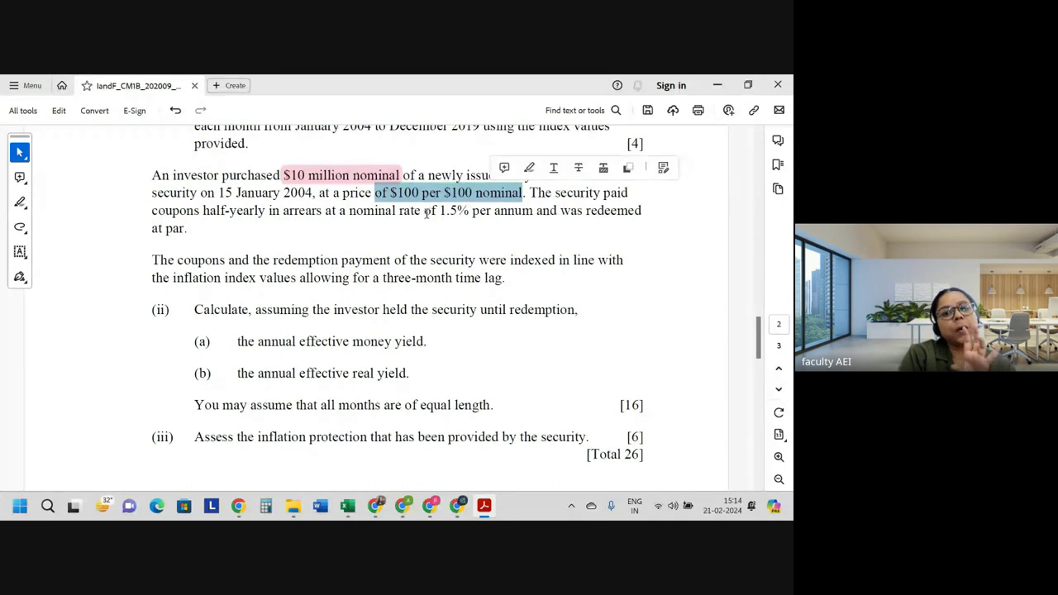
{"action": "left_click_drag", "start_coordinate": [424, 212], "coordinate": [486, 216]}
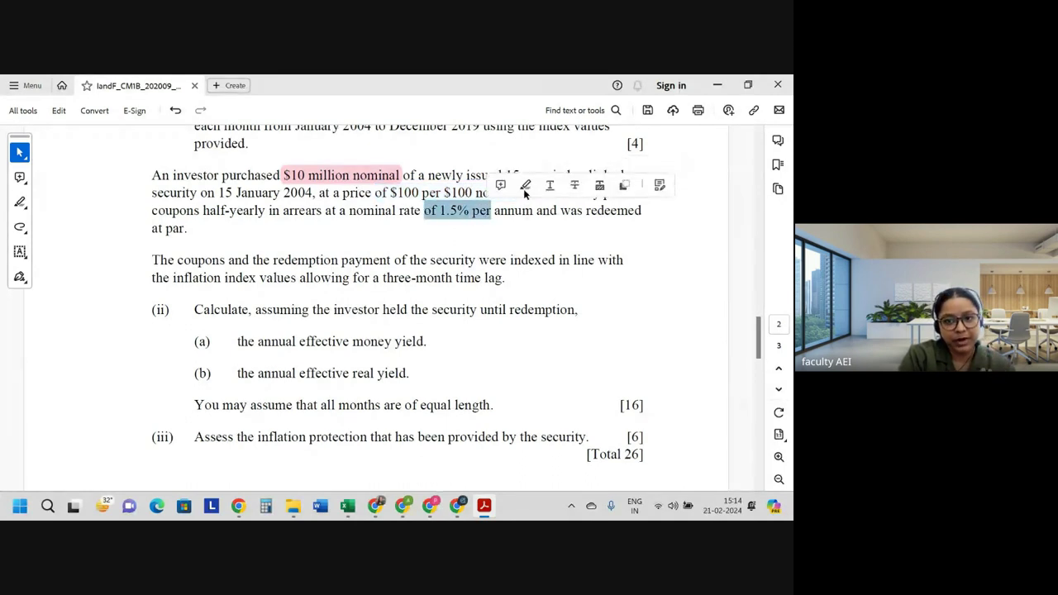
{"action": "left_click", "coordinate": [524, 190]}
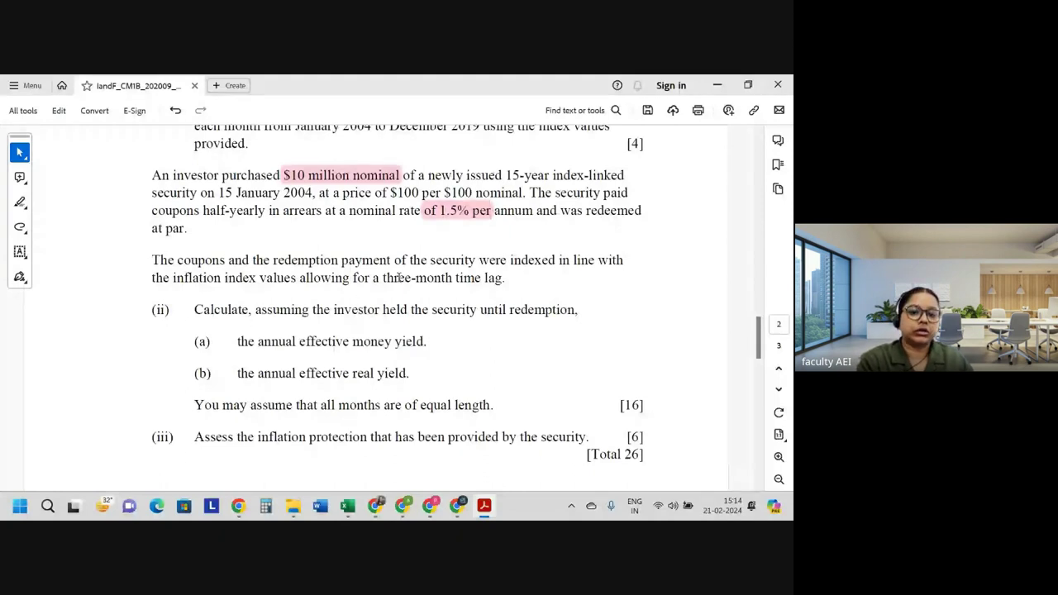
{"action": "left_click_drag", "start_coordinate": [383, 279], "coordinate": [507, 282]}
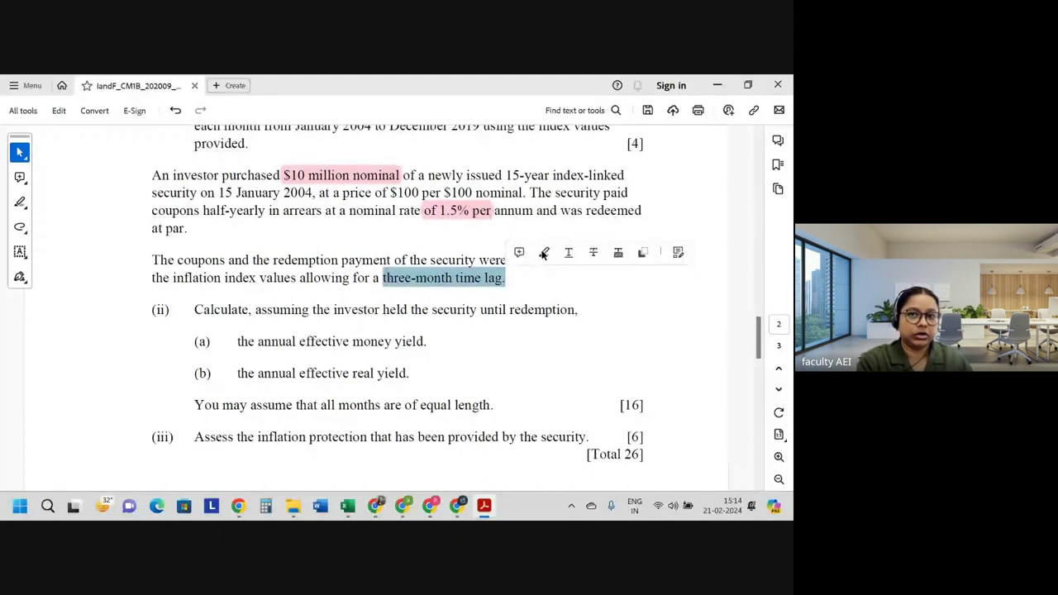
- Highlight 'three-month time lag' in pink and switch to Excel's Q2 (ii) sheet
{"action": "left_click", "coordinate": [546, 251]}
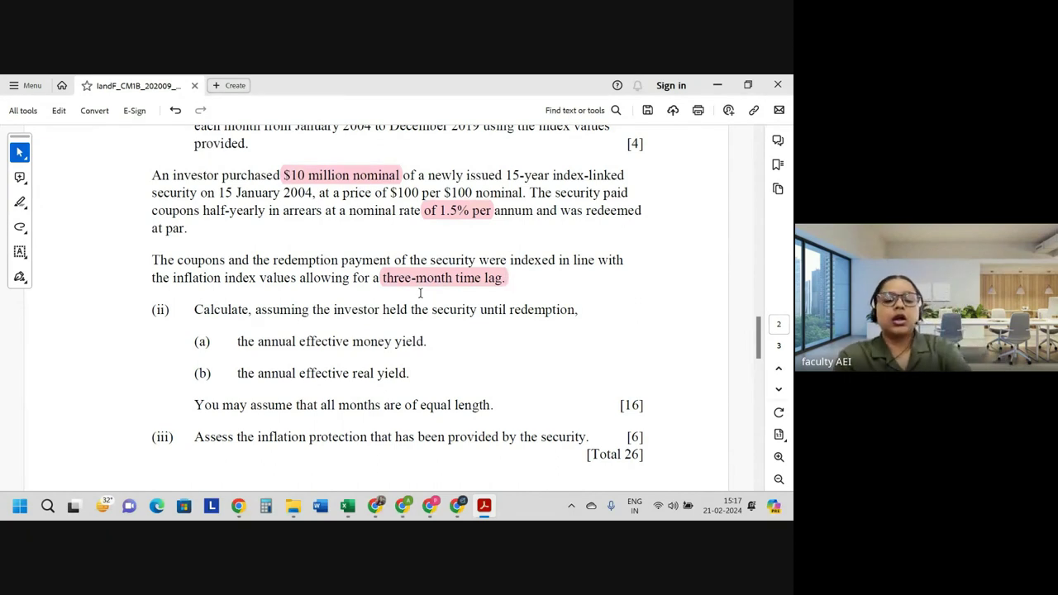
{"action": "key", "text": "alt+Tab"}
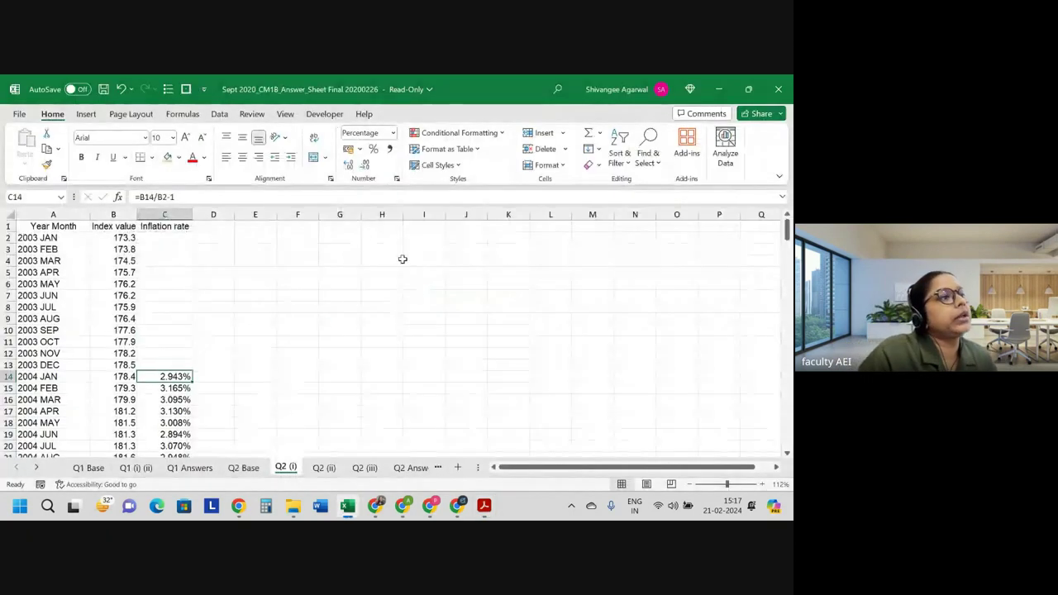
{"action": "left_click", "coordinate": [326, 468]}
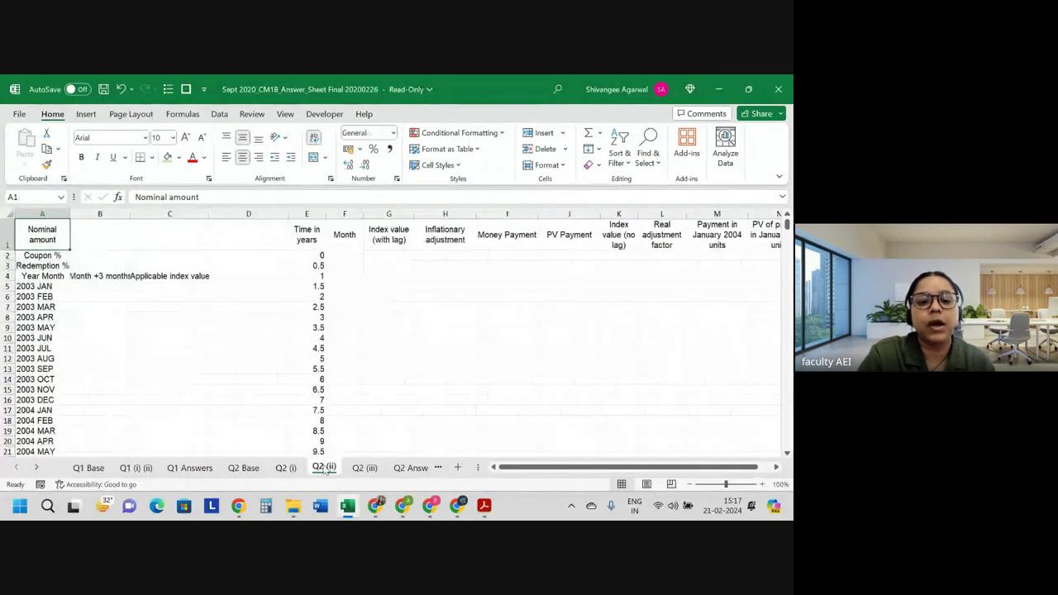
- Mark the part (ii) text on holding to redemption, effective real yield and equal-length months
{"action": "key", "text": "alt+Tab"}
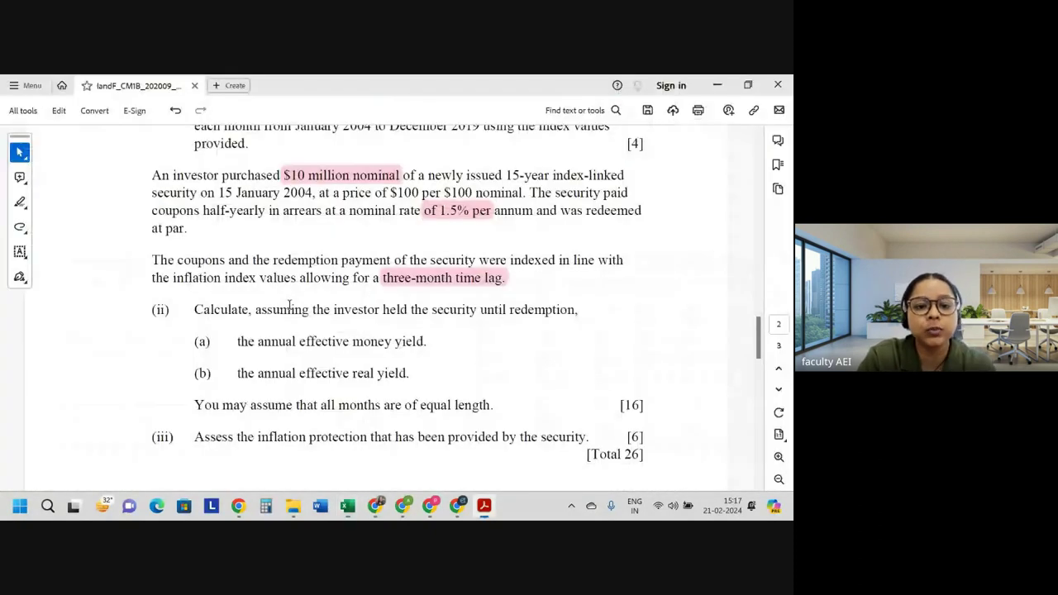
{"action": "left_click_drag", "start_coordinate": [241, 309], "coordinate": [521, 322]}
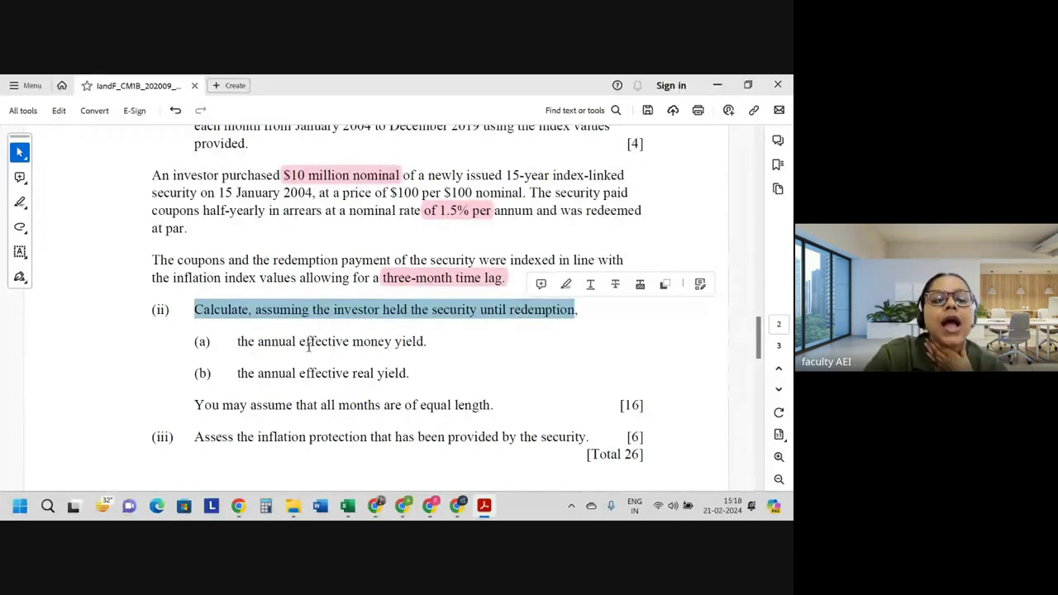
{"action": "double_click", "coordinate": [374, 342]}
{"action": "left_click", "coordinate": [345, 373]}
{"action": "left_click_drag", "start_coordinate": [346, 373], "coordinate": [404, 373]}
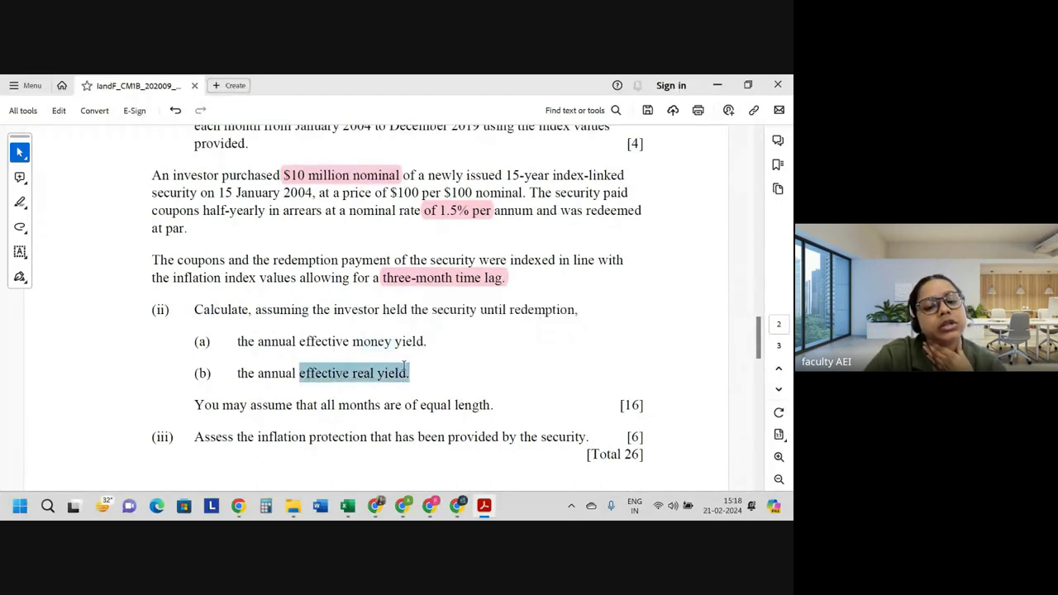
{"action": "left_click_drag", "start_coordinate": [339, 404], "coordinate": [421, 396]}
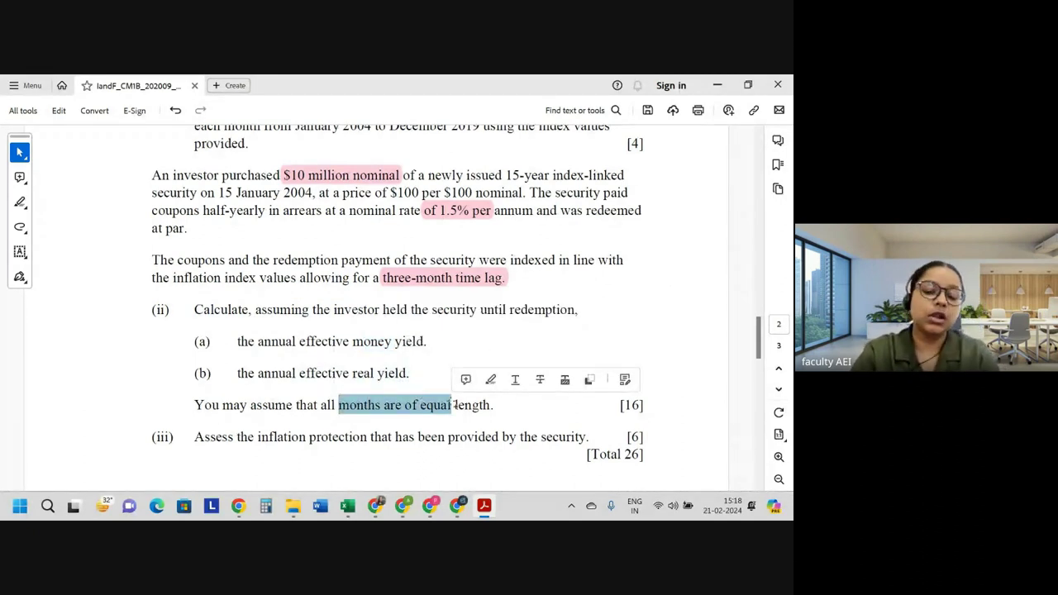
{"action": "key", "text": "alt+Tab"}
- Wrap the row 4 headings 'Month +3 months' and 'Applicable index value' onto two lines
{"action": "key", "text": "alt+Tab"}
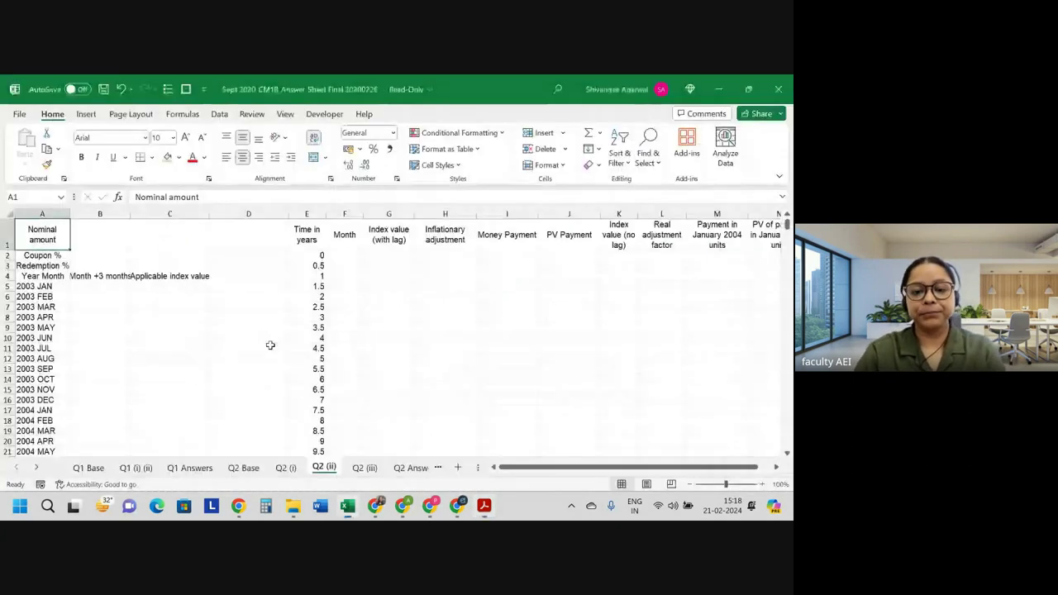
{"action": "key", "text": "alt+Tab"}
{"action": "left_click", "coordinate": [223, 285]}
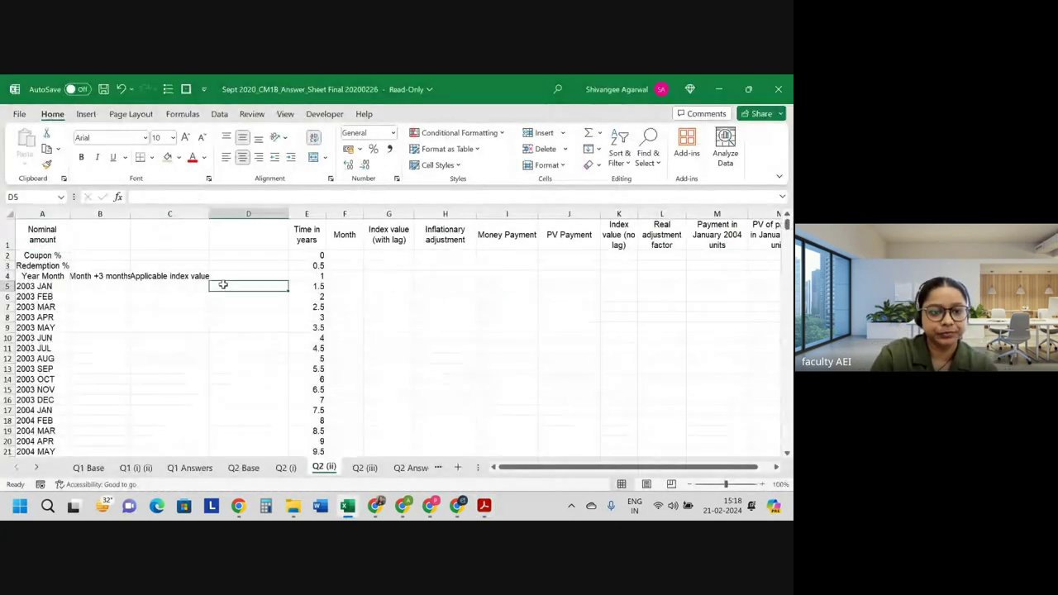
{"action": "left_click", "coordinate": [115, 276]}
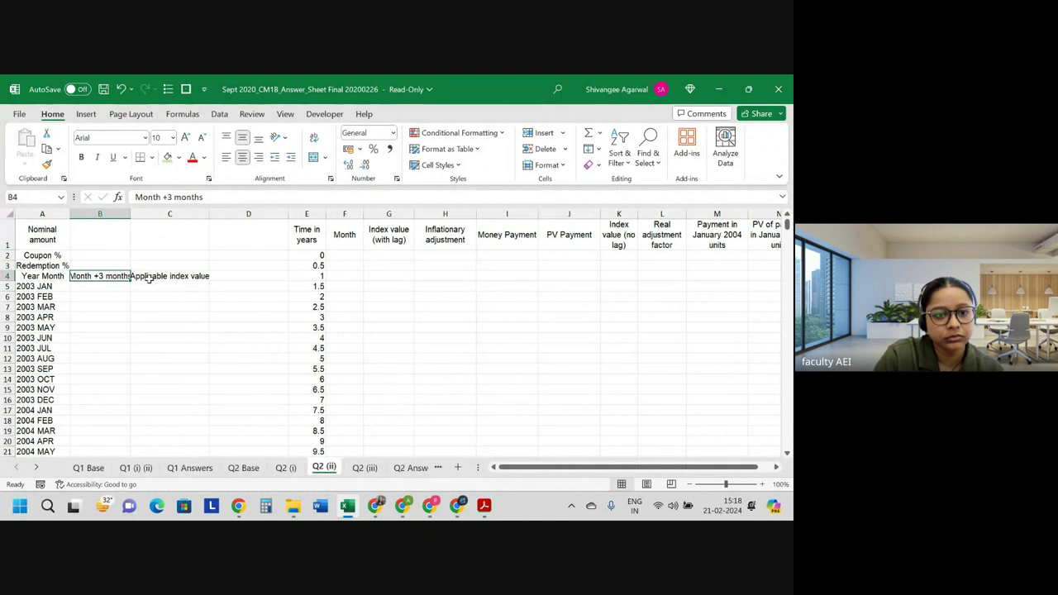
{"action": "left_click", "coordinate": [149, 279]}
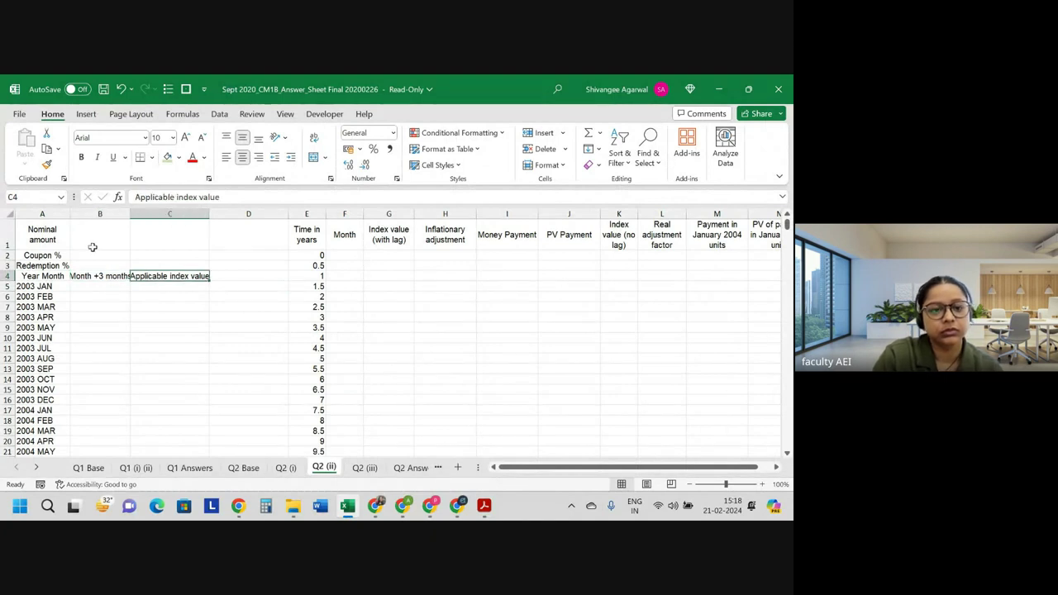
{"action": "left_click", "coordinate": [8, 276]}
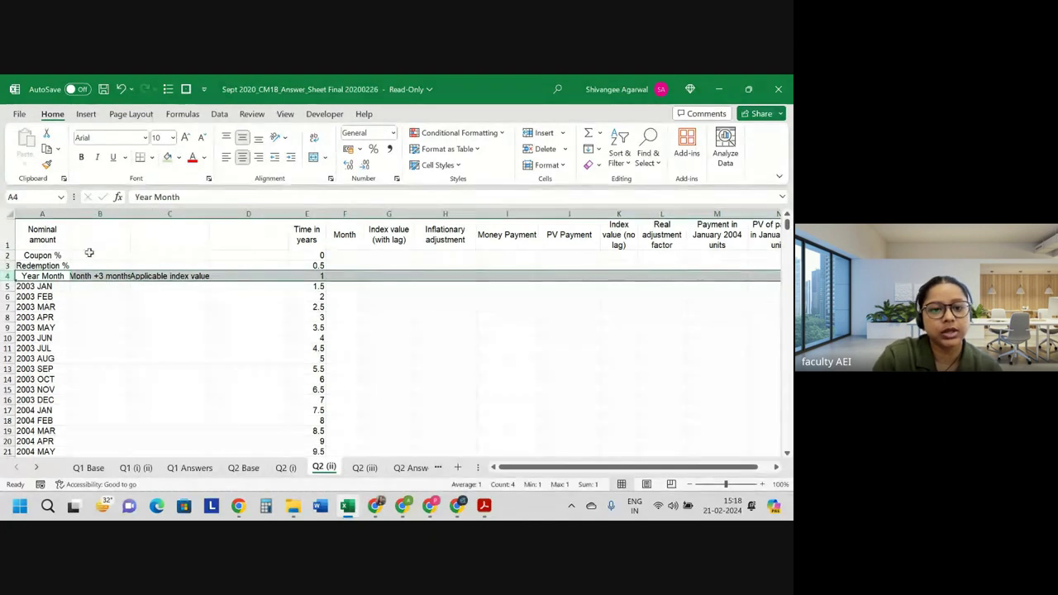
{"action": "left_click", "coordinate": [312, 136]}
{"action": "left_click", "coordinate": [108, 296]}
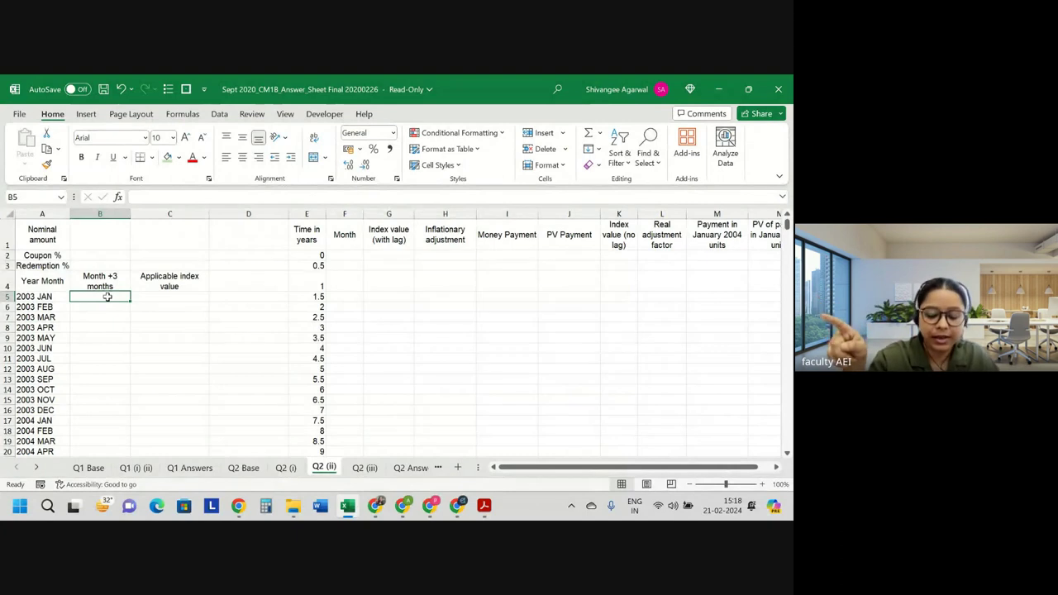
- Enter =A8 in B5 and fill it down column B, so 2003 JAN maps to 2003 APR
{"action": "type", "text": "="}
{"action": "key", "text": "Down"}
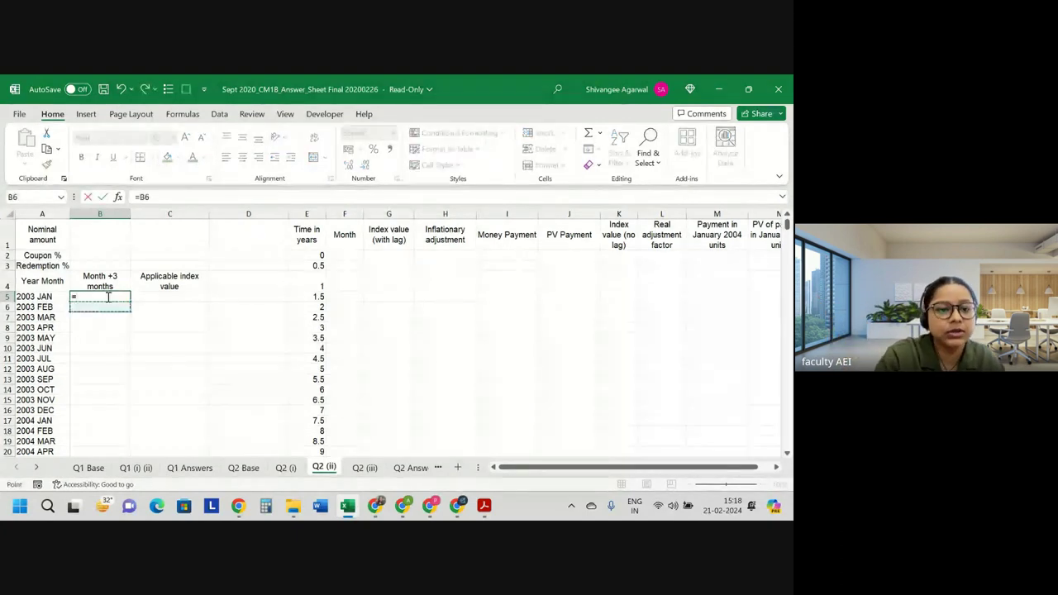
{"action": "key", "text": "Down"}
{"action": "key", "text": "Down"}
{"action": "key", "text": "Left"}
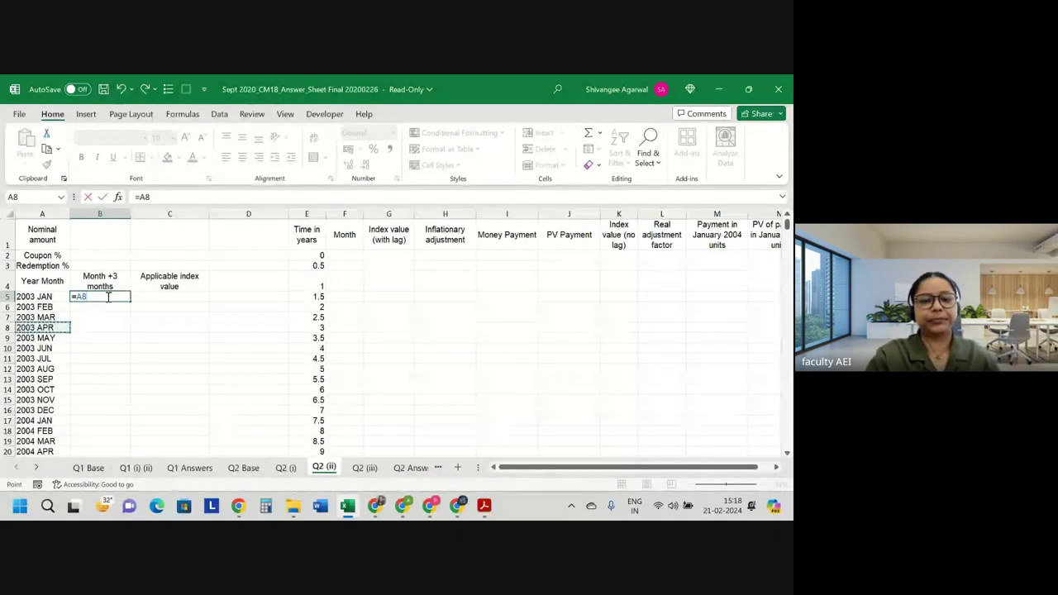
{"action": "key", "text": "ctrl+Return"}
{"action": "right_click", "coordinate": [107, 300]}
{"action": "key", "text": "Escape"}
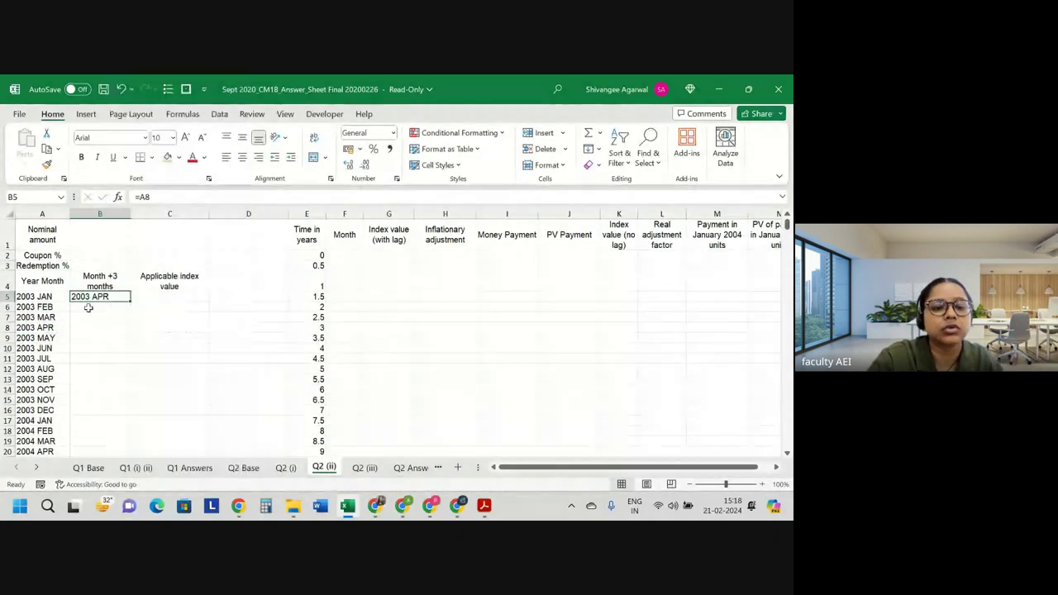
{"action": "double_click", "coordinate": [130, 303]}
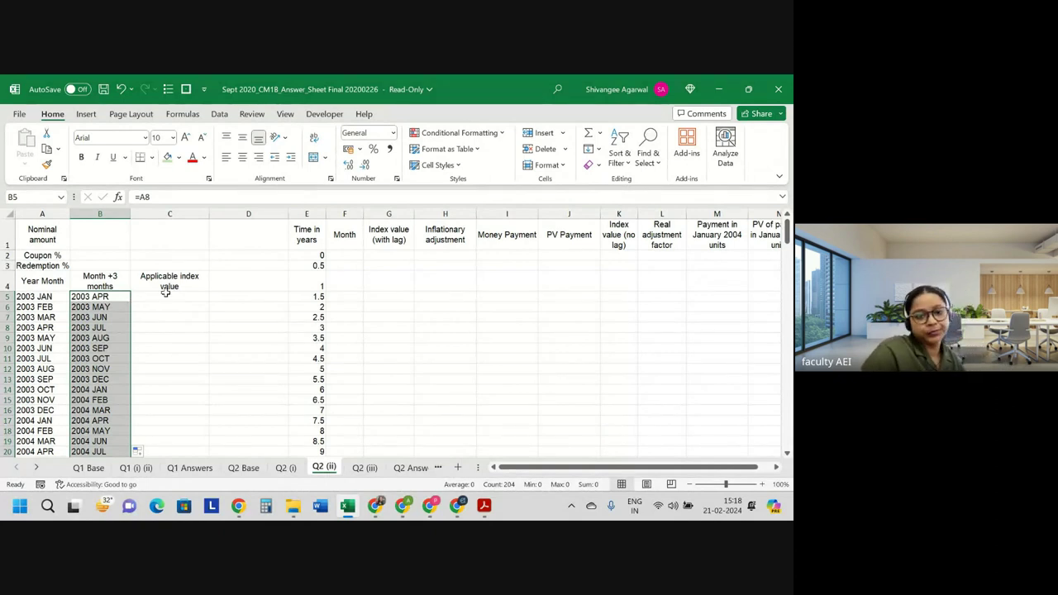
{"action": "left_click", "coordinate": [179, 299]}
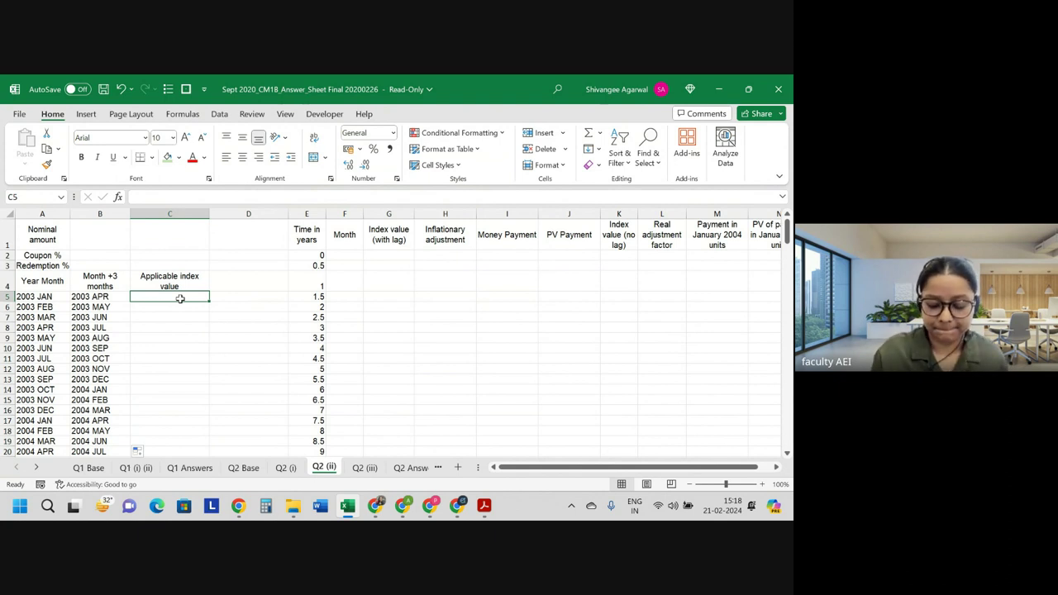
- Enter =VLOOKUP(A5,'Q2 Base'!$A$1:$B$205,2,FALSE) in C5 and fill it down column C
{"action": "type", "text": "=vl"}
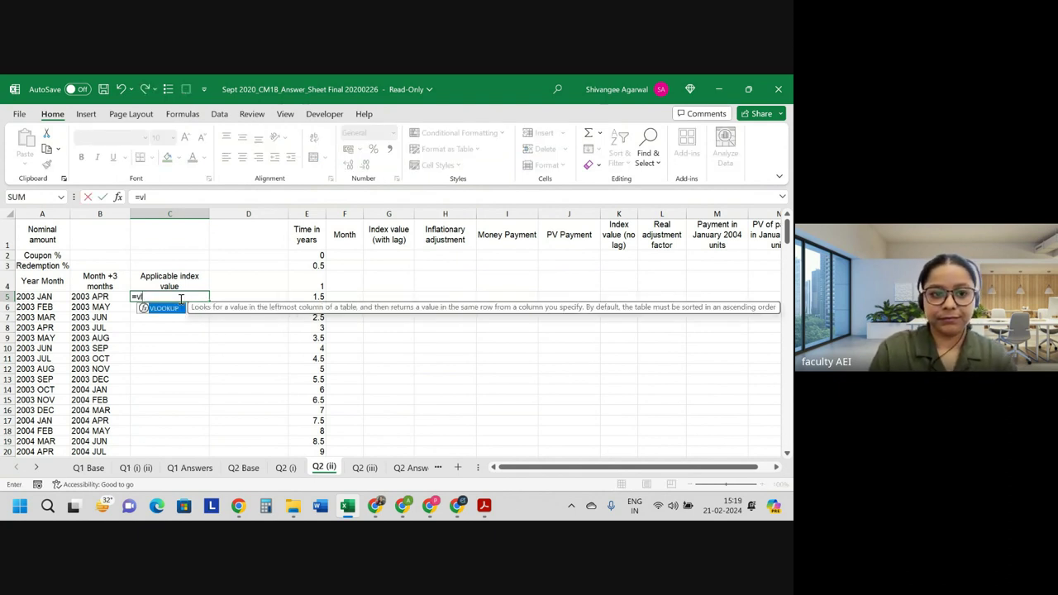
{"action": "key", "text": "Tab"}
{"action": "key", "text": "Left"}
{"action": "key", "text": "Left"}
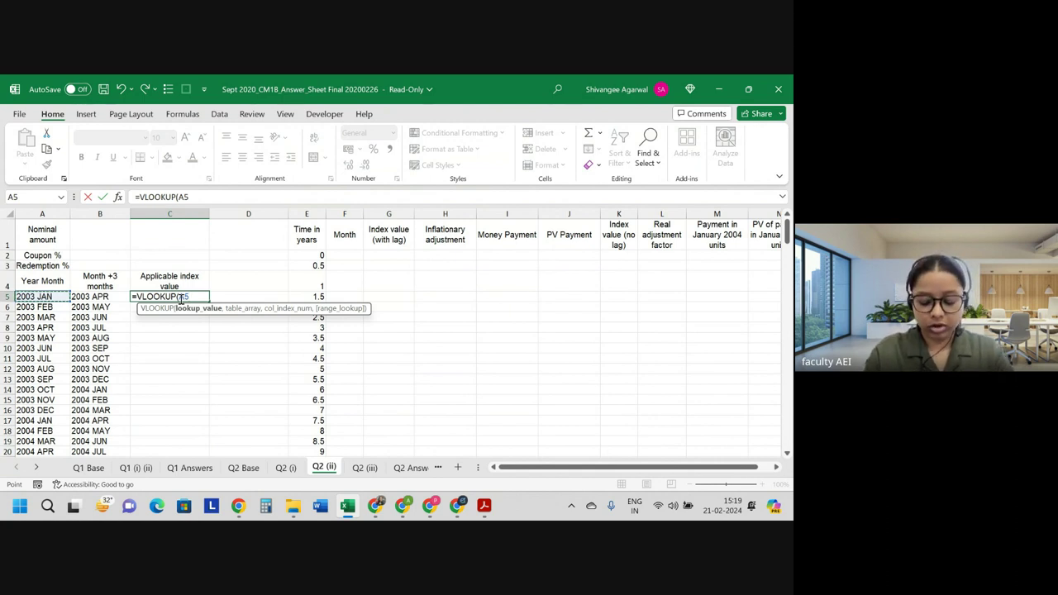
{"action": "type", "text": ","}
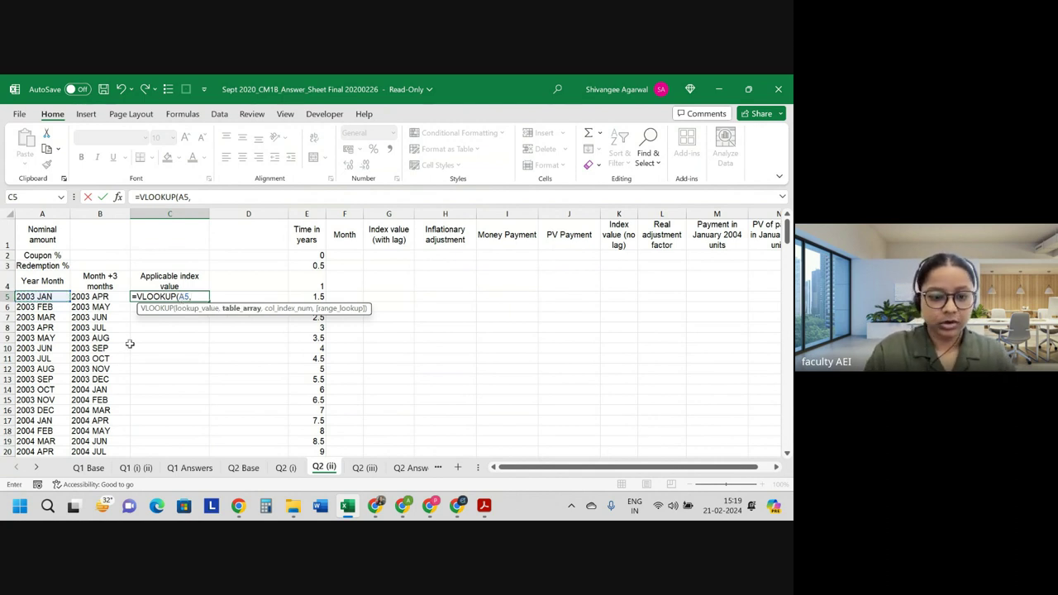
{"action": "left_click", "coordinate": [256, 469]}
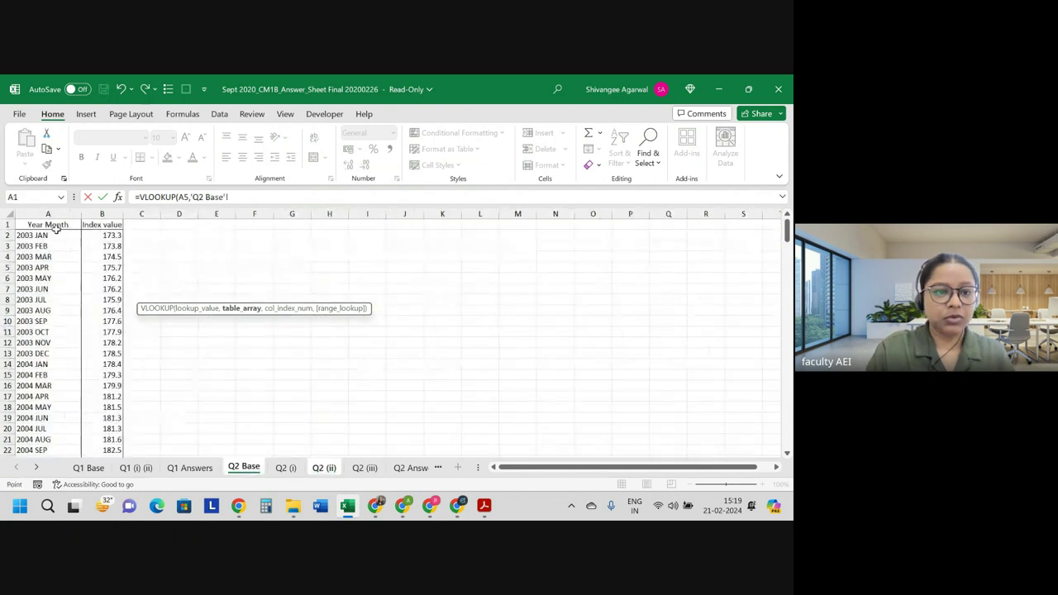
{"action": "left_click_drag", "start_coordinate": [50, 225], "coordinate": [112, 234]}
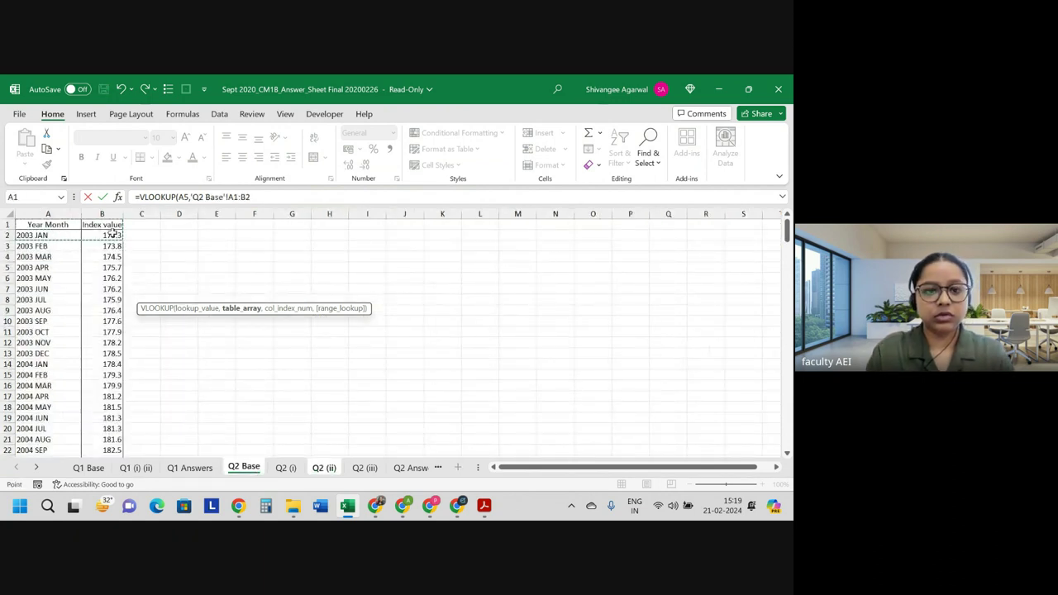
{"action": "key", "text": "ctrl+shift+Down"}
{"action": "key", "text": "F4"}
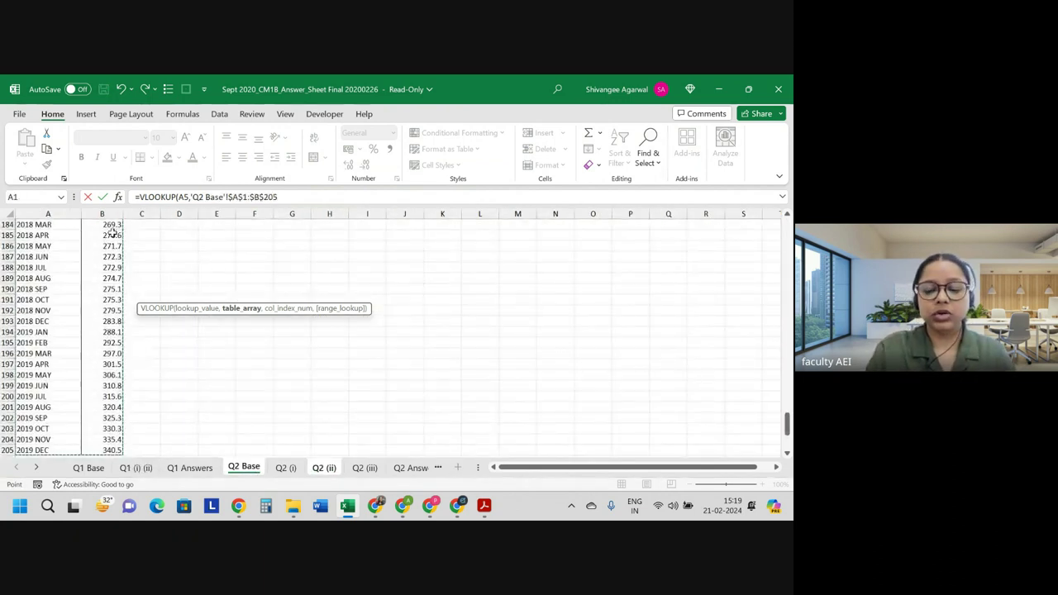
{"action": "type", "text": ",2,"}
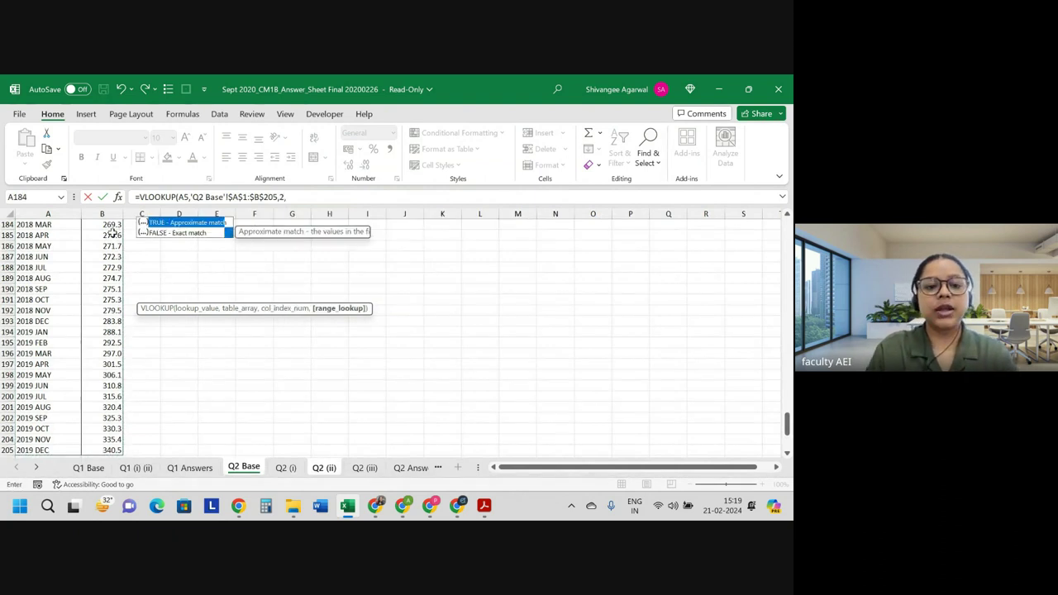
{"action": "key", "text": "Down"}
{"action": "key", "text": "Tab"}
{"action": "key", "text": "Return"}
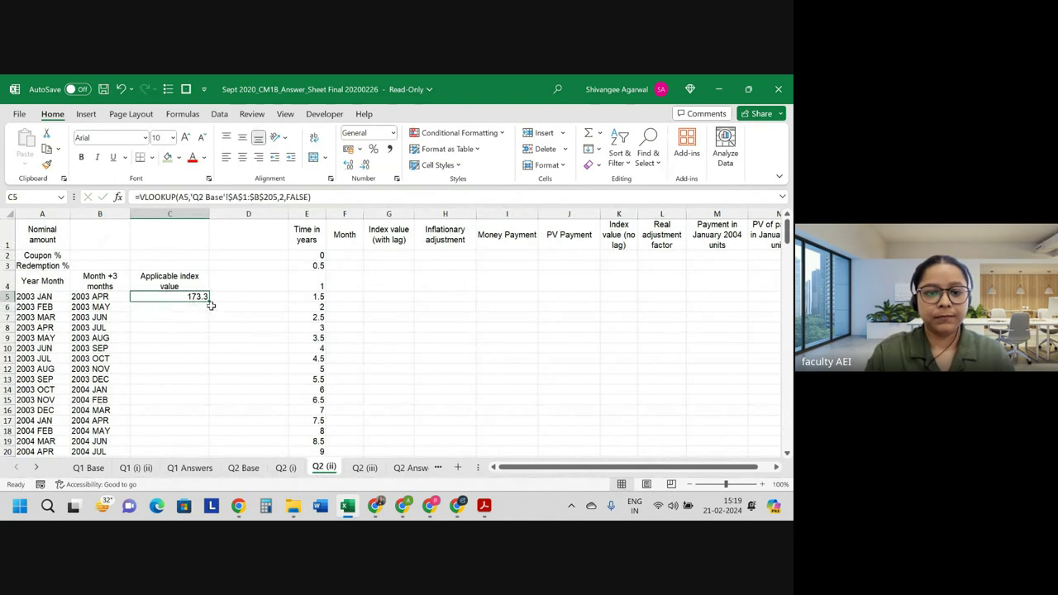
{"action": "double_click", "coordinate": [210, 302]}
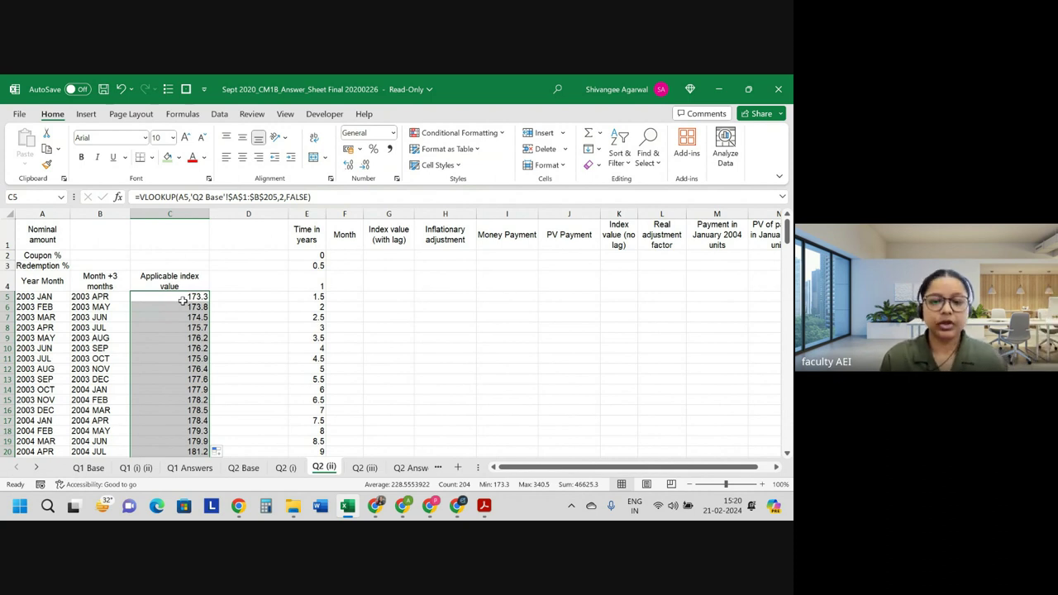
{"action": "left_click", "coordinate": [348, 255]}
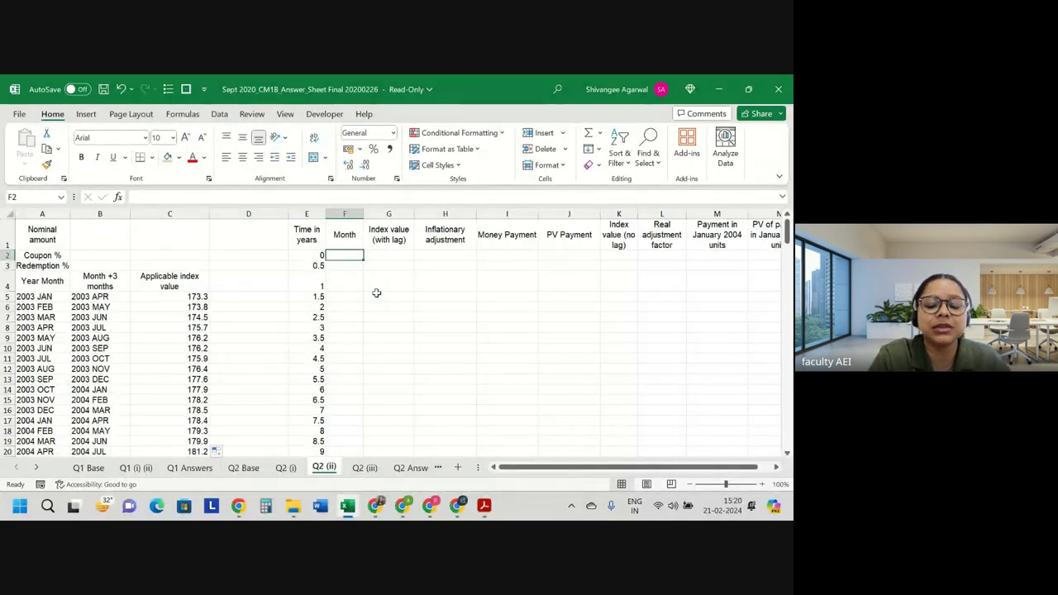
- Highlight the 15 January 2004 purchase date in the PDF, enter 2004 JAN in F2, widen column F
{"action": "type", "text": "2"}
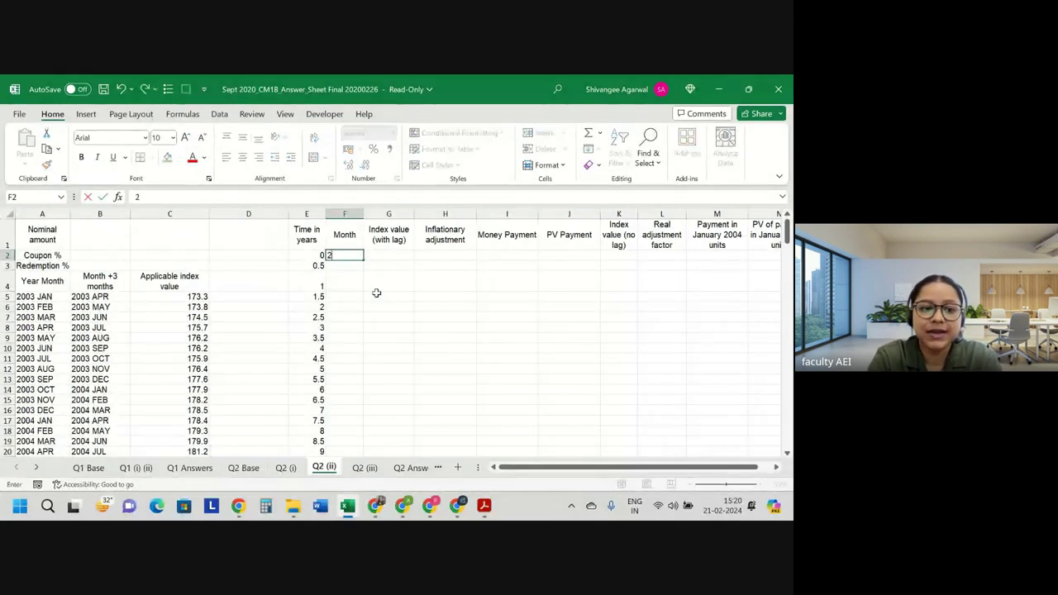
{"action": "type", "text": "00"}
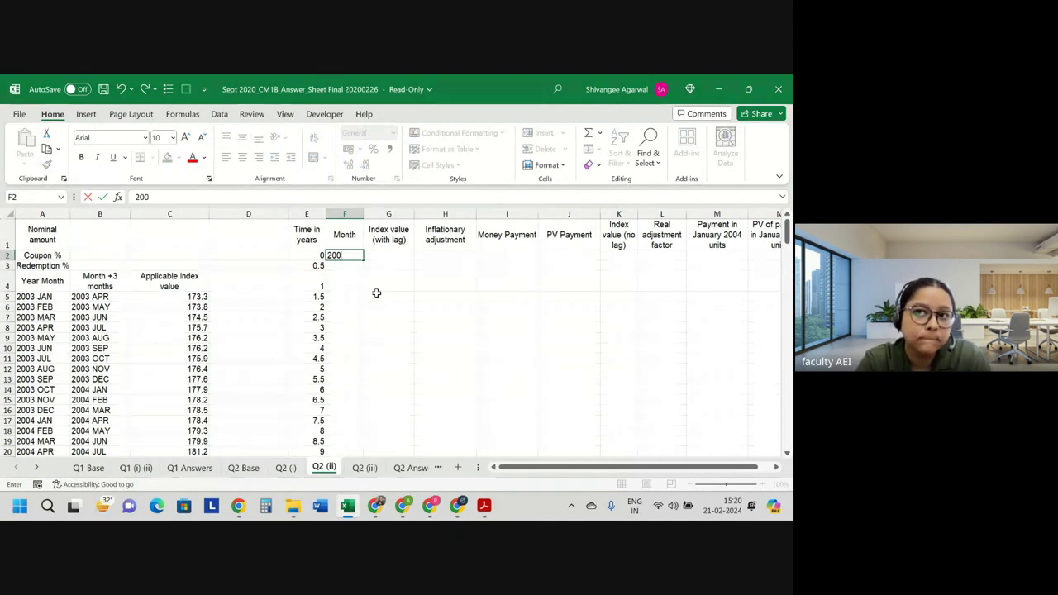
{"action": "key", "text": "alt+Tab"}
{"action": "scroll", "coordinate": [375, 291], "scroll_direction": "up", "scroll_amount": 1}
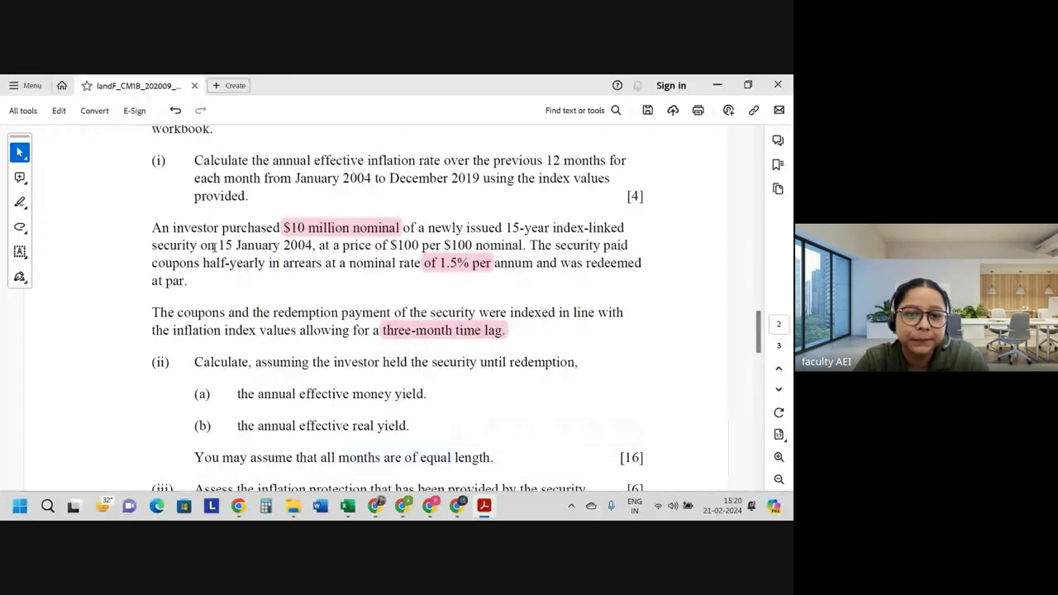
{"action": "left_click_drag", "start_coordinate": [218, 245], "coordinate": [313, 245]}
{"action": "left_click", "coordinate": [348, 227]}
{"action": "key", "text": "alt+Tab"}
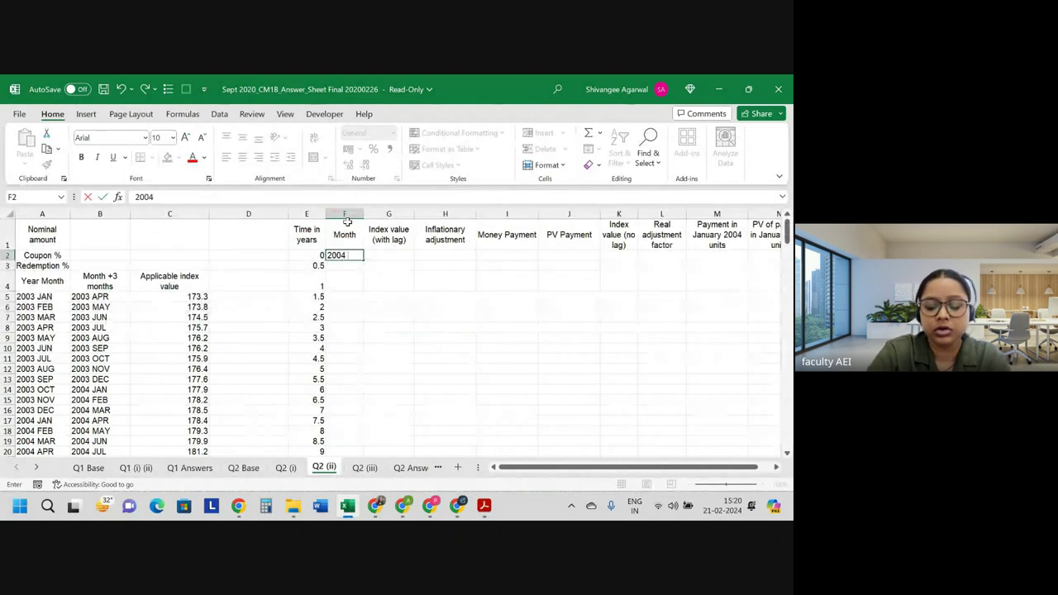
{"action": "type", "text": " JAN"}
{"action": "key", "text": "Return"}
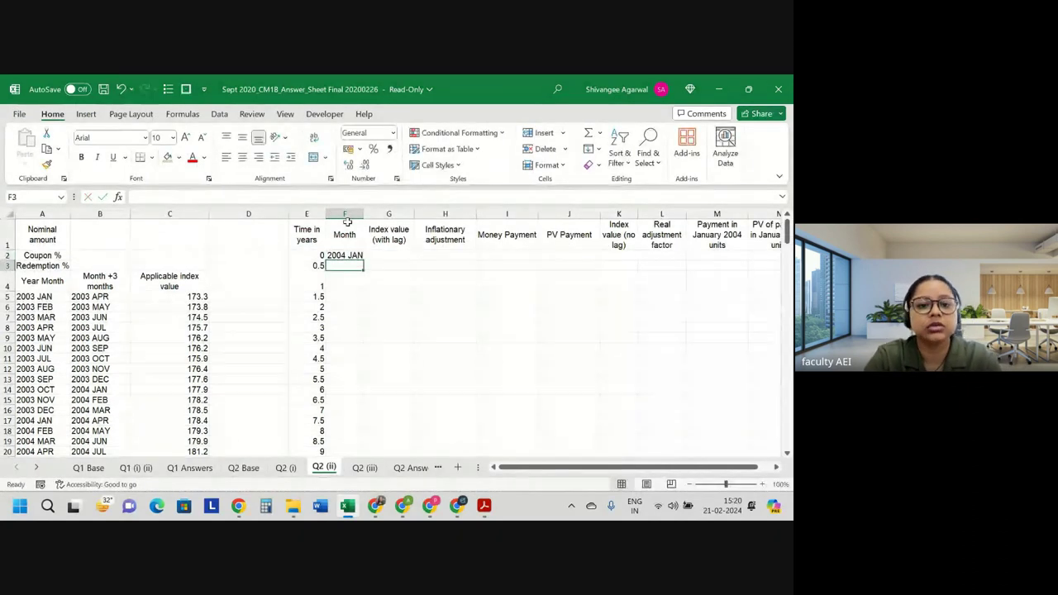
{"action": "left_click_drag", "start_coordinate": [363, 217], "coordinate": [367, 217]}
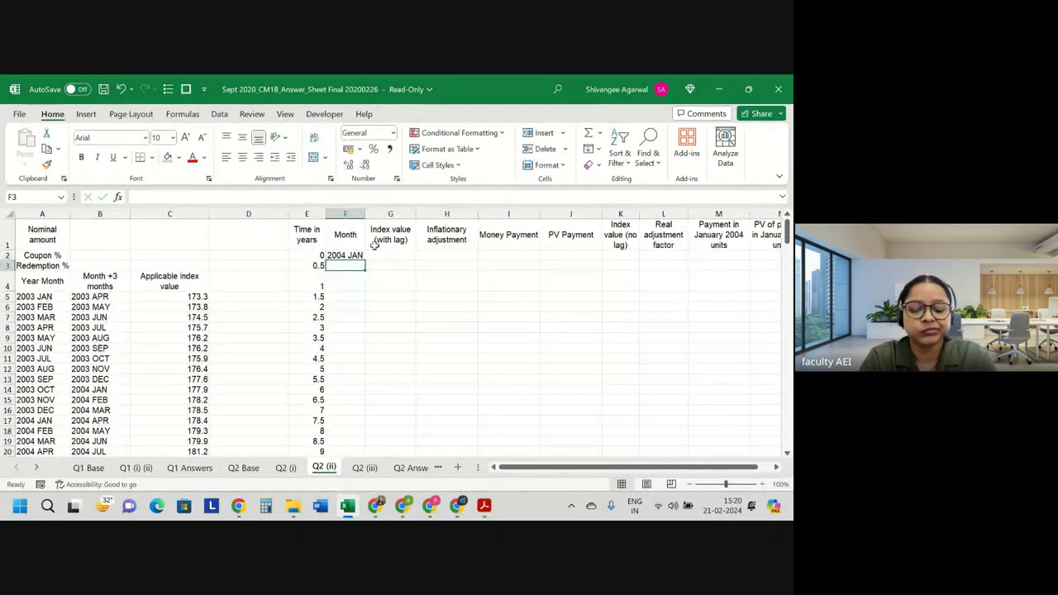
{"action": "type", "text": "20"}
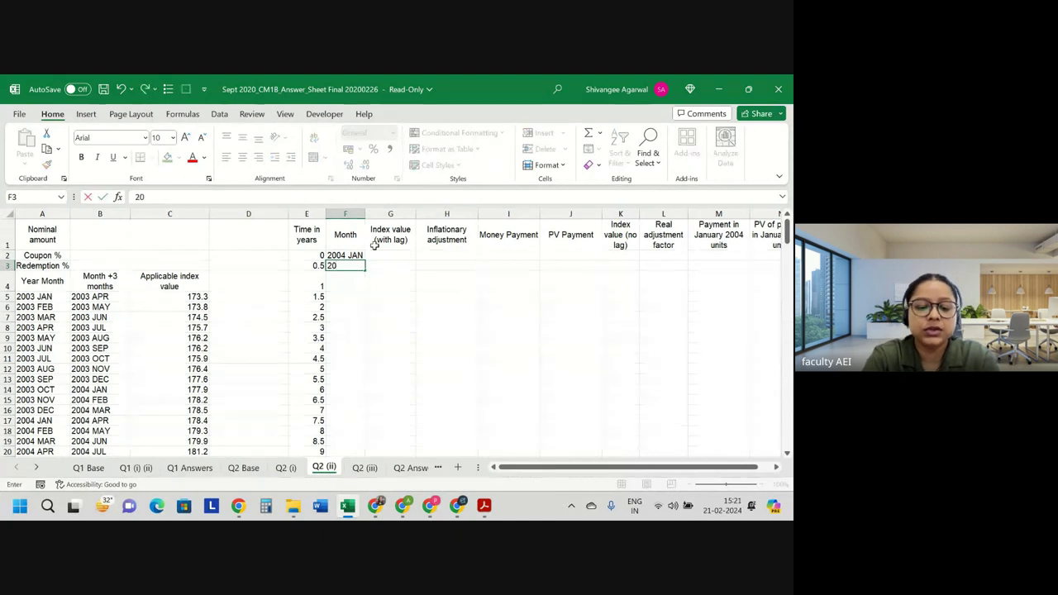
{"action": "type", "text": "44 J"}
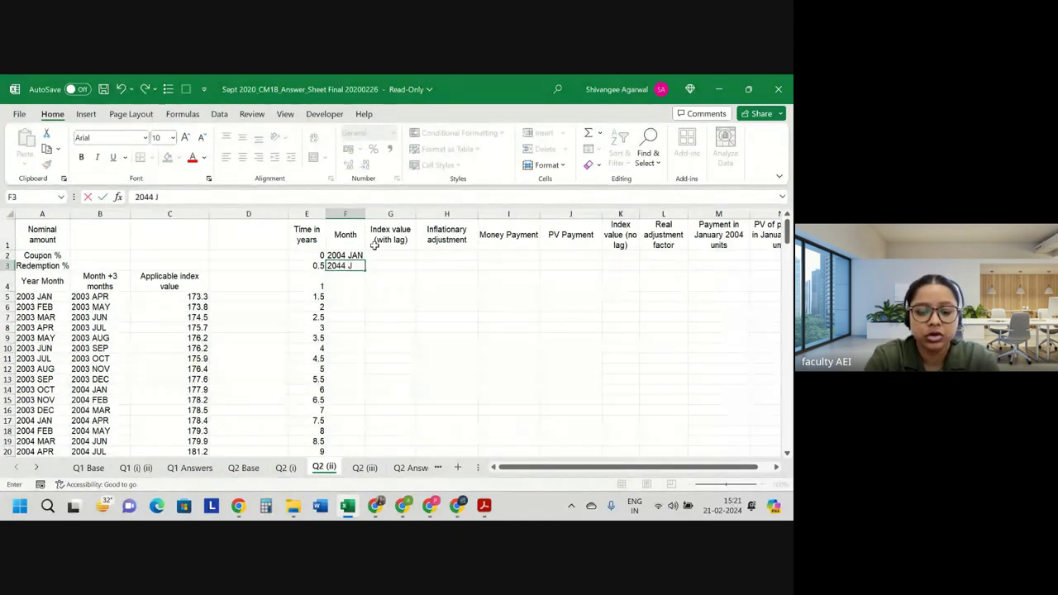
{"action": "type", "text": "u"}
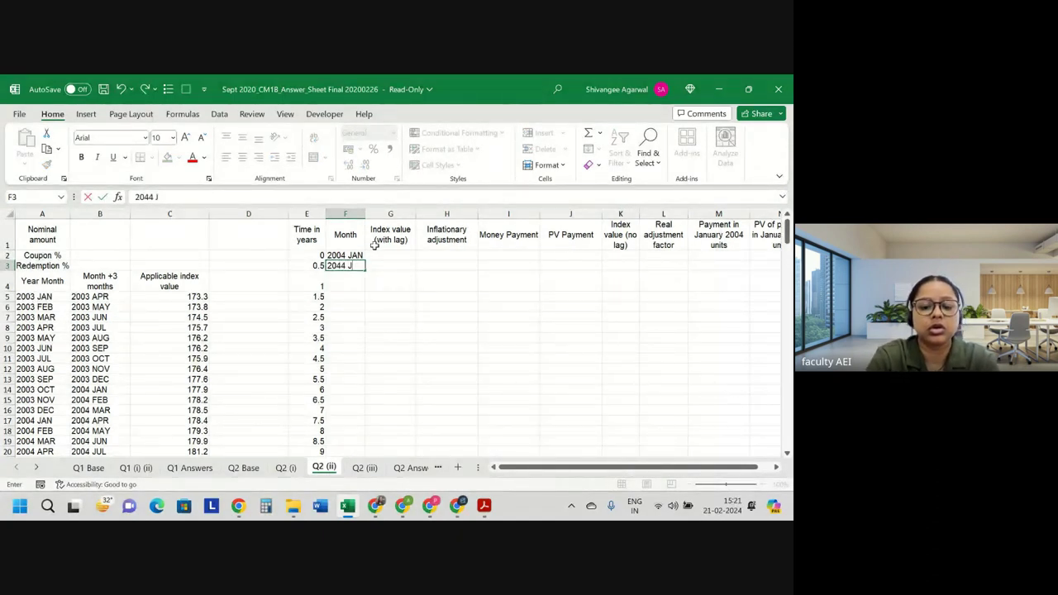
{"action": "type", "text": "UL"}
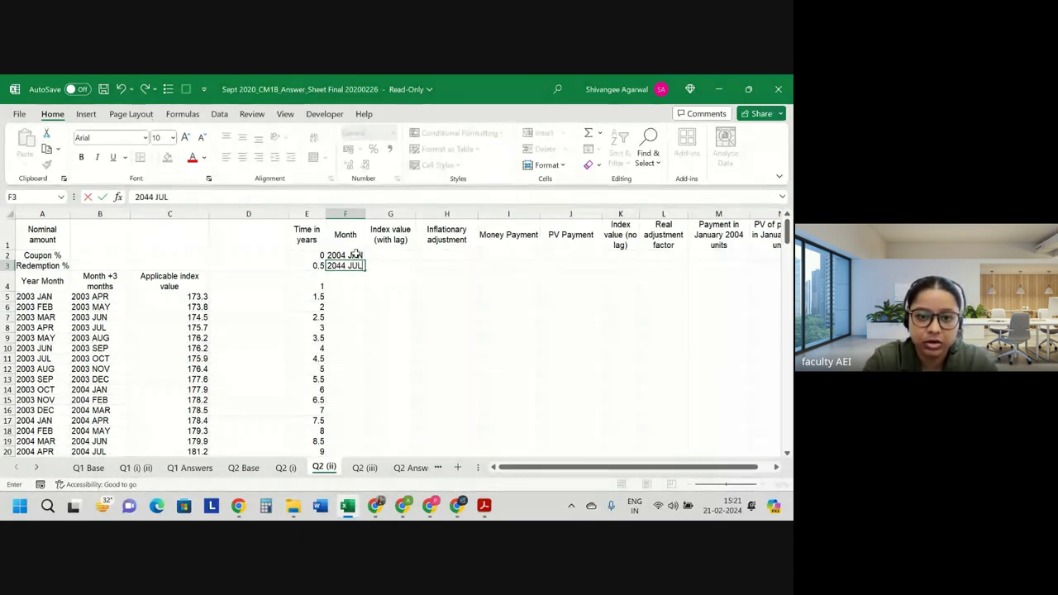
- Correct F3 to 2004 JUL and fill the half-yearly months down column F
{"action": "left_click_drag", "start_coordinate": [347, 256], "coordinate": [362, 268]}
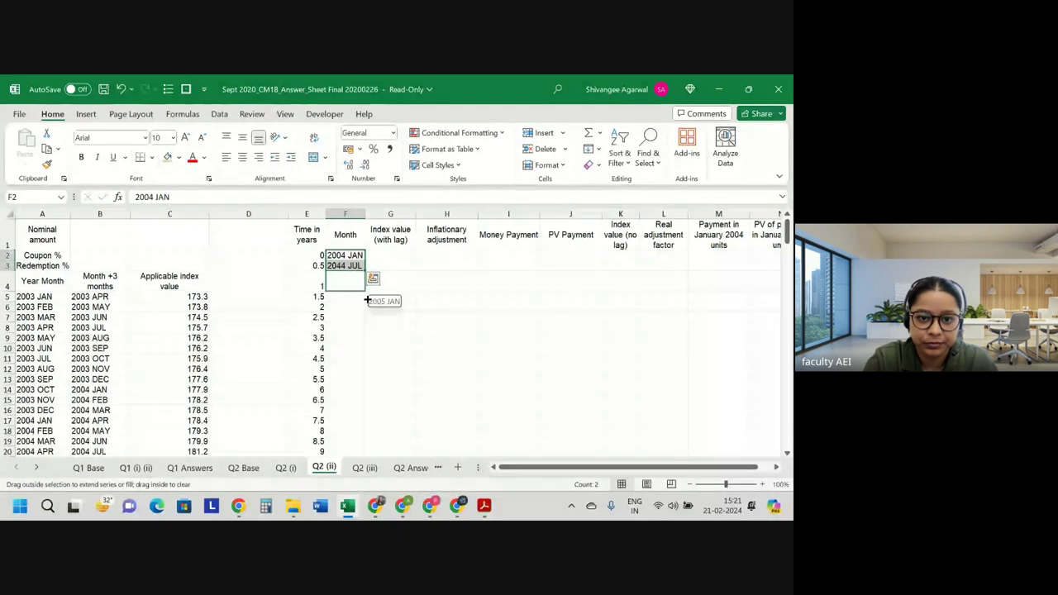
{"action": "double_click", "coordinate": [343, 265]}
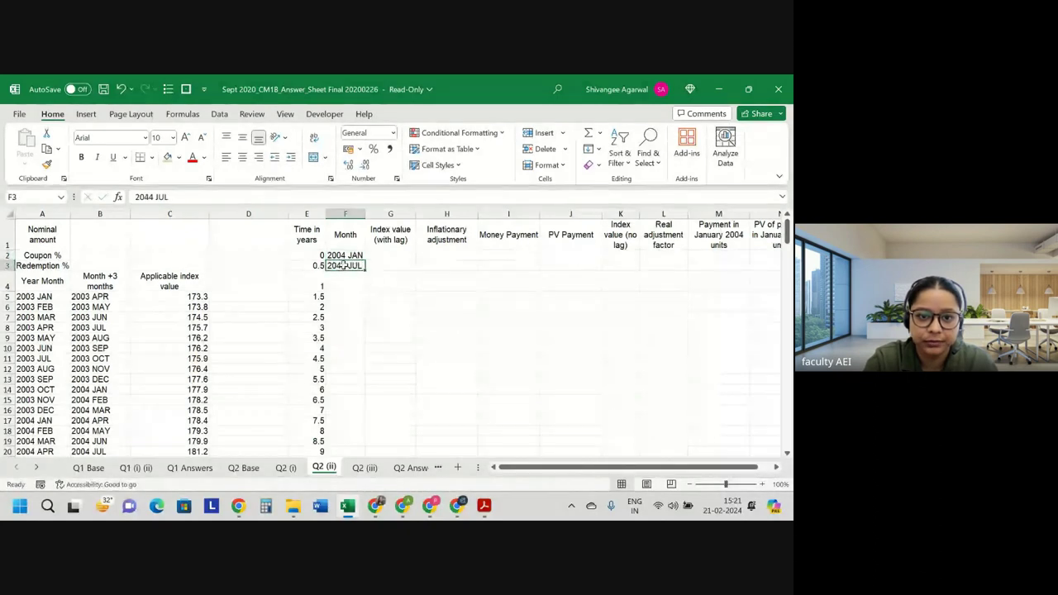
{"action": "key", "text": "BackSpace"}
{"action": "type", "text": "0"}
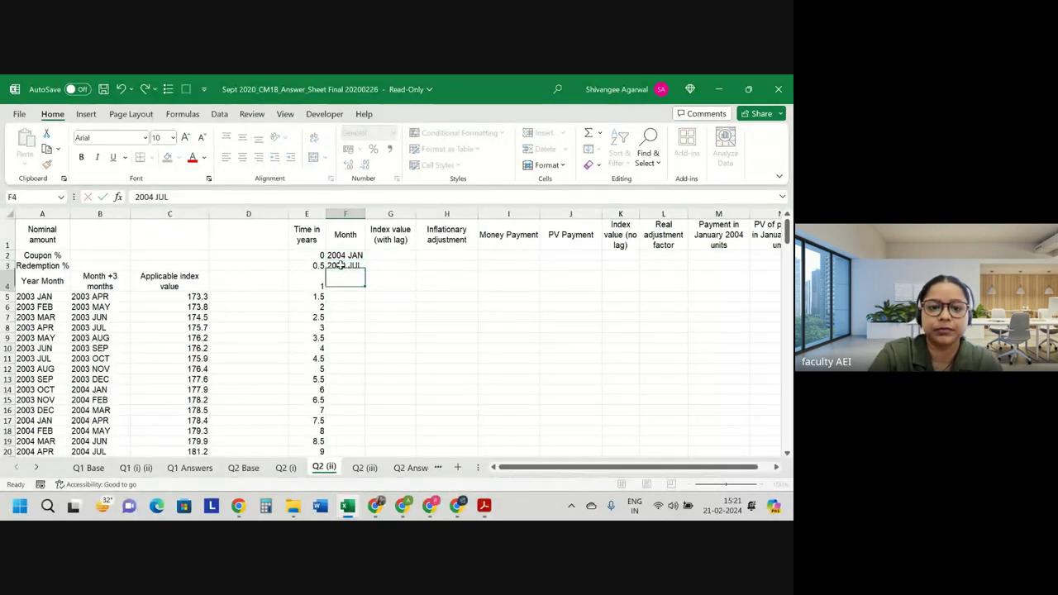
{"action": "key", "text": "Return"}
{"action": "mouse_move", "coordinate": [345, 256]}
{"action": "left_mouse_down"}
{"action": "mouse_move", "coordinate": [366, 339]}
{"action": "mouse_move", "coordinate": [364, 451]}
{"action": "left_mouse_up"}
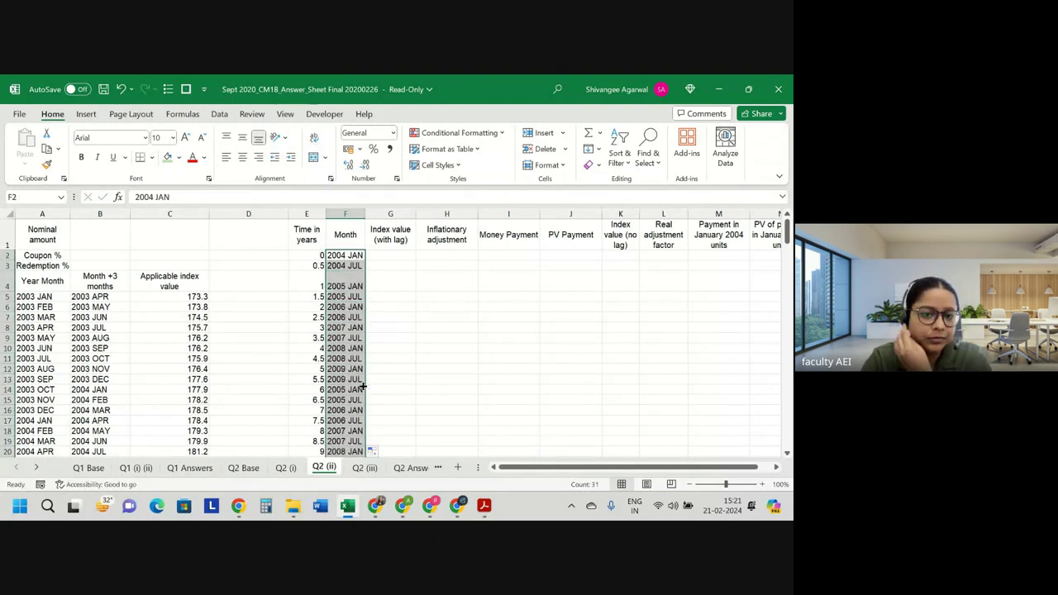
{"action": "right_click", "coordinate": [386, 299]}
{"action": "key", "text": "Escape"}
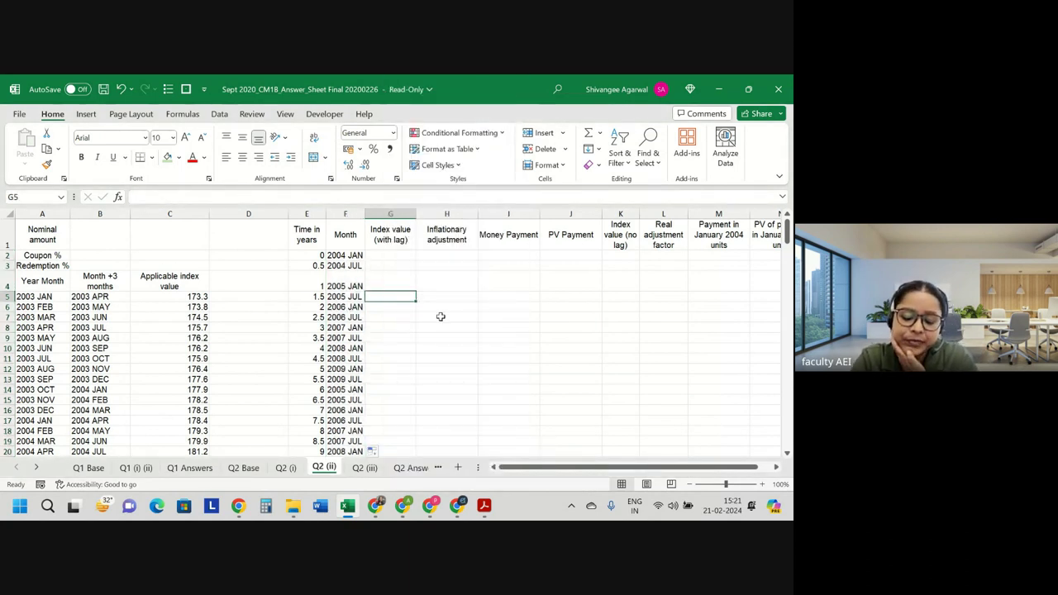
{"action": "left_click", "coordinate": [389, 256]}
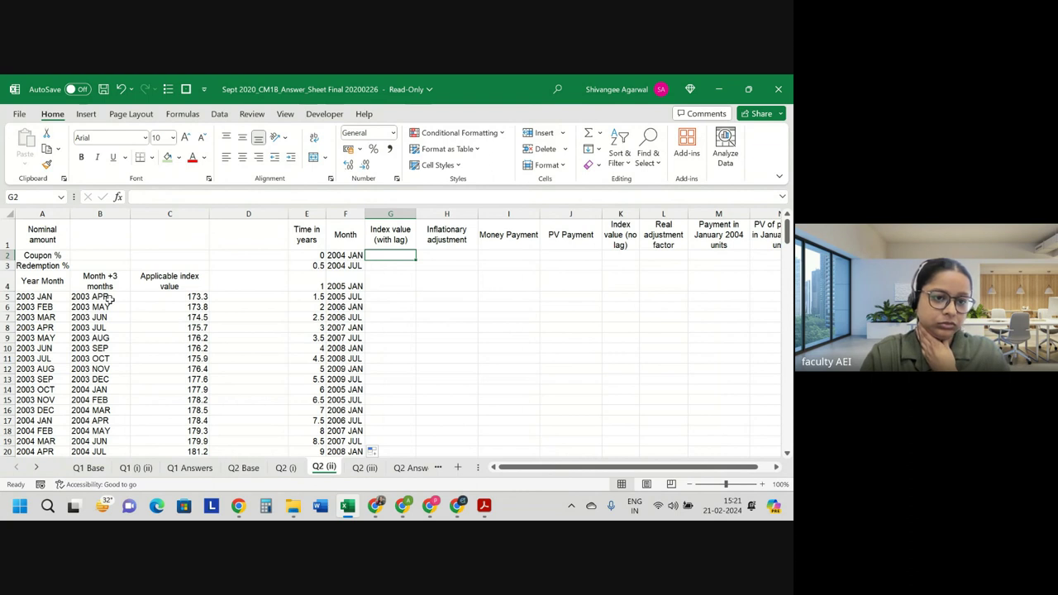
{"action": "left_click", "coordinate": [109, 306]}
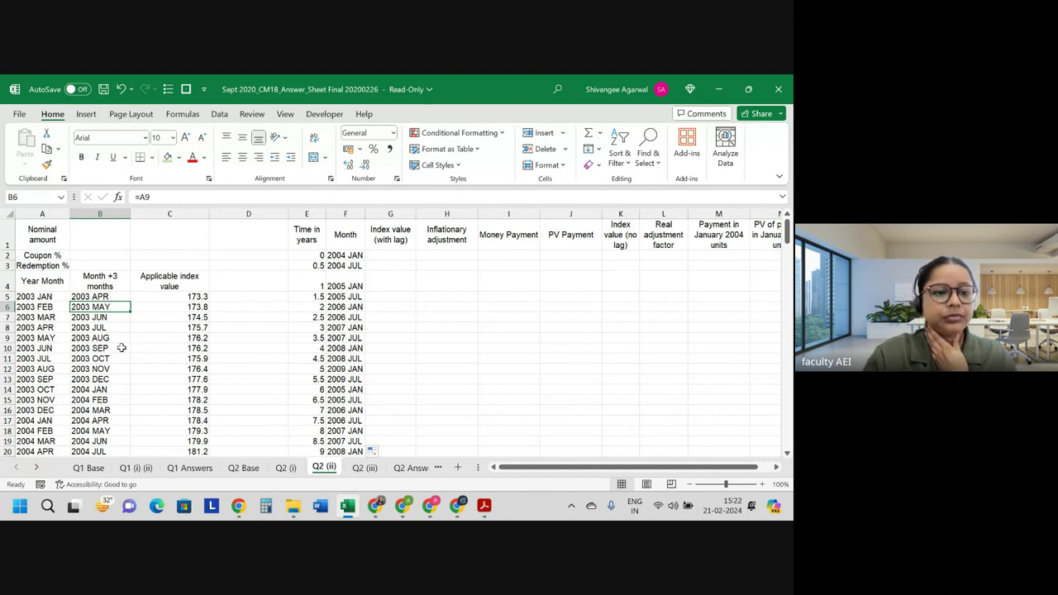
{"action": "left_click", "coordinate": [88, 468]}
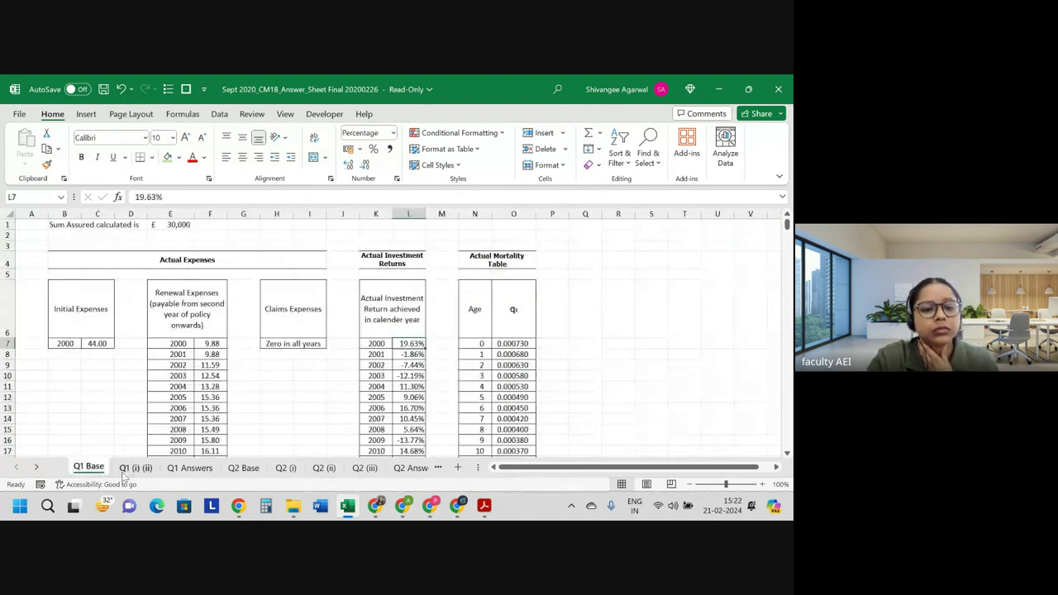
{"action": "left_click", "coordinate": [244, 468]}
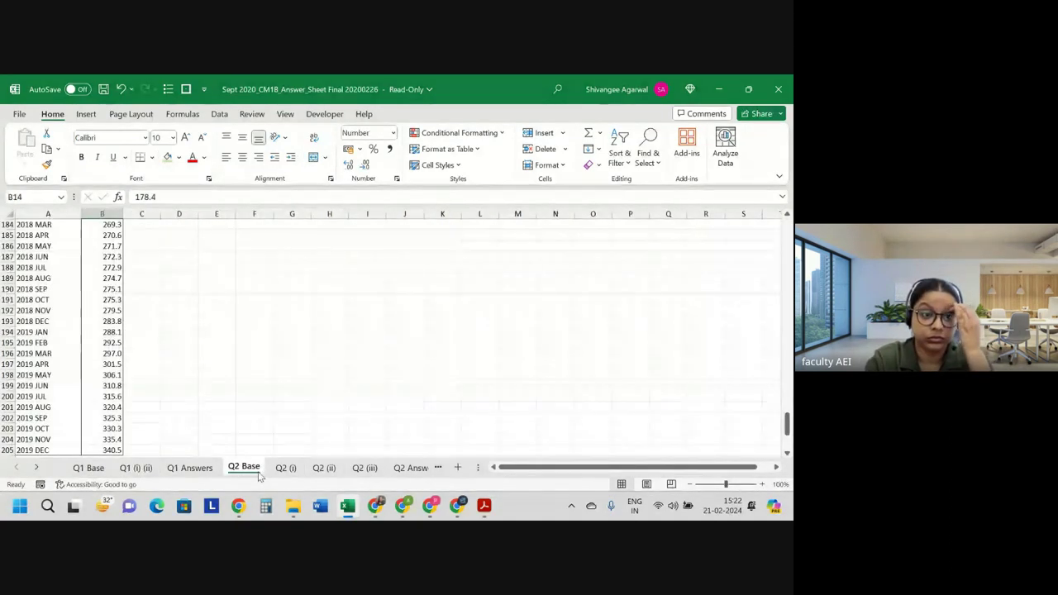
{"action": "scroll", "coordinate": [198, 373], "scroll_direction": "up", "scroll_amount": 10}
{"action": "scroll", "coordinate": [198, 372], "scroll_direction": "up", "scroll_amount": 5}
{"action": "scroll", "coordinate": [198, 373], "scroll_direction": "up", "scroll_amount": 10}
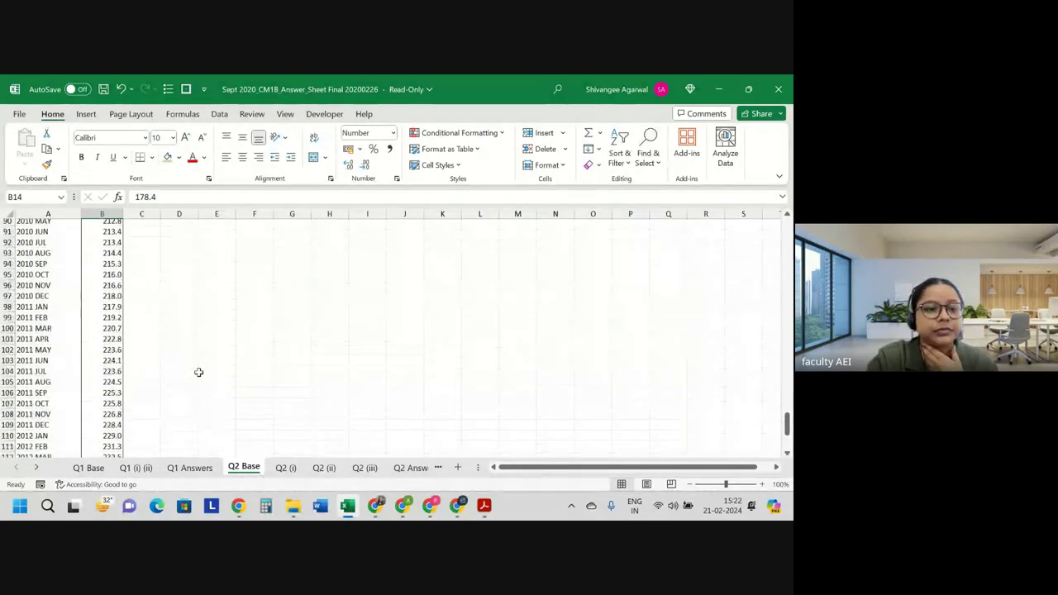
{"action": "scroll", "coordinate": [199, 372], "scroll_direction": "up", "scroll_amount": 15}
{"action": "scroll", "coordinate": [199, 372], "scroll_direction": "up", "scroll_amount": 10}
{"action": "scroll", "coordinate": [199, 372], "scroll_direction": "up", "scroll_amount": 11}
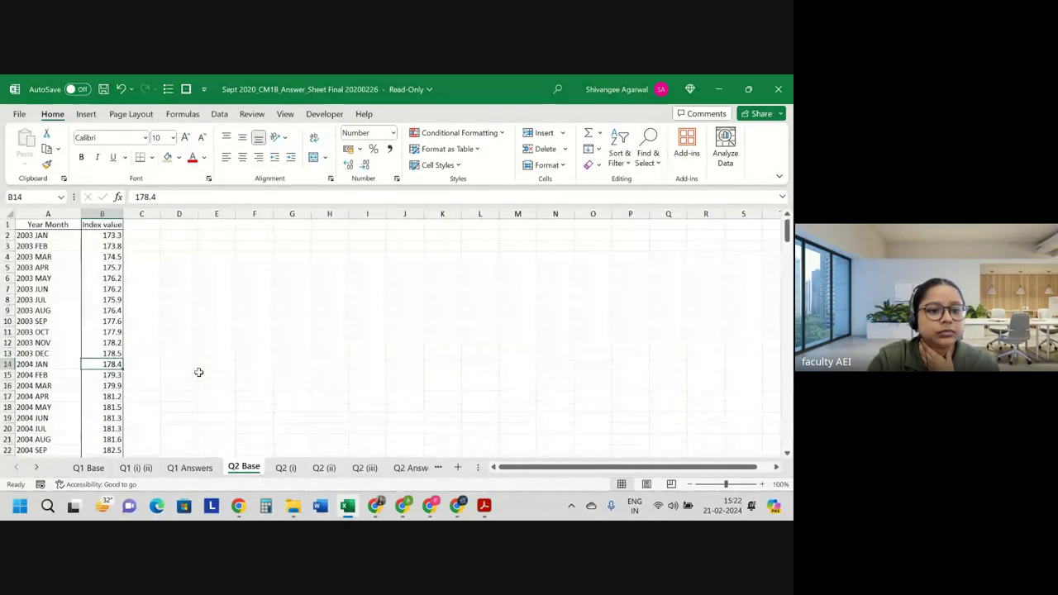
{"action": "left_click", "coordinate": [324, 468]}
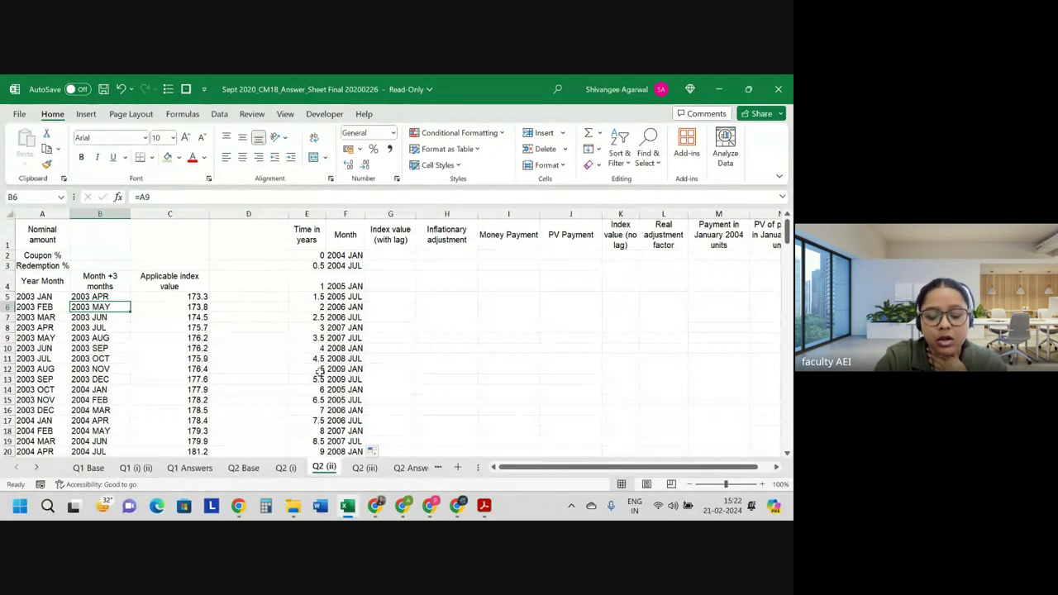
{"action": "left_click", "coordinate": [397, 255]}
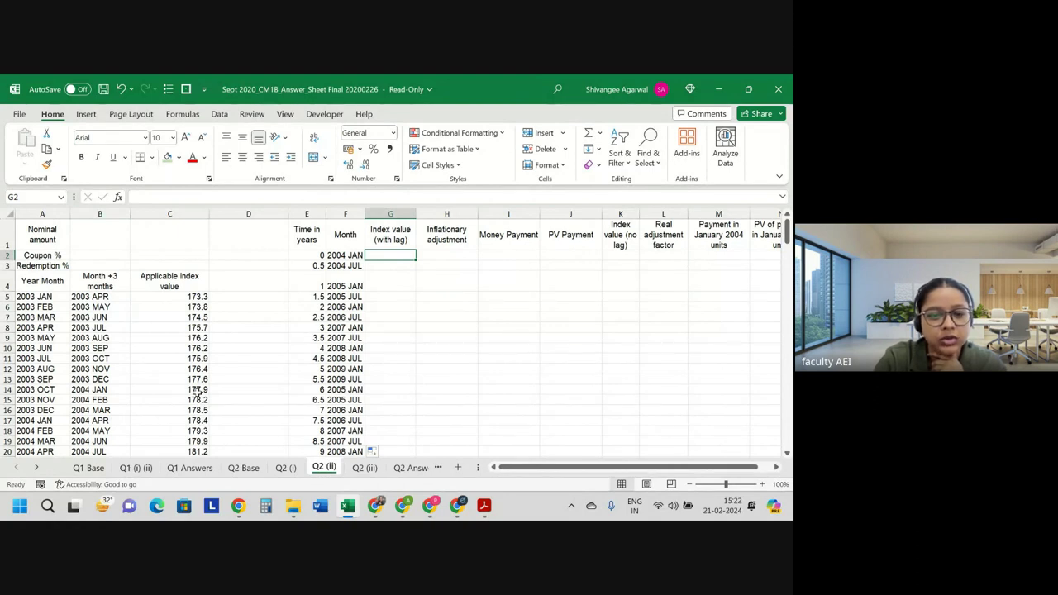
{"action": "mouse_move", "coordinate": [195, 390]}
{"action": "left_mouse_down"}
{"action": "mouse_move", "coordinate": [60, 382]}
{"action": "mouse_move", "coordinate": [195, 390]}
{"action": "left_mouse_up"}
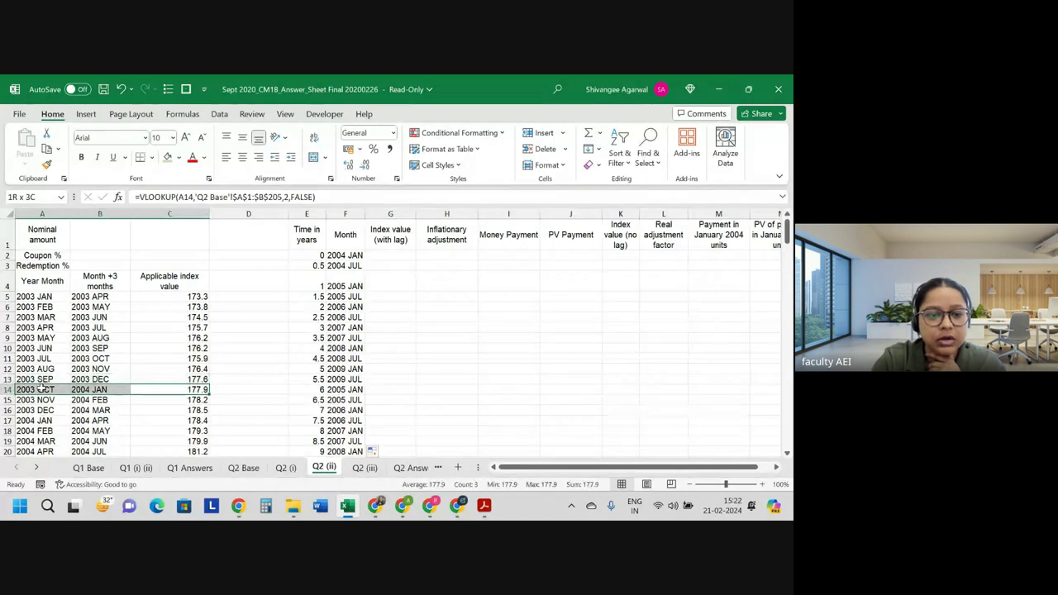
{"action": "scroll", "coordinate": [41, 389], "scroll_direction": "down", "scroll_amount": 1}
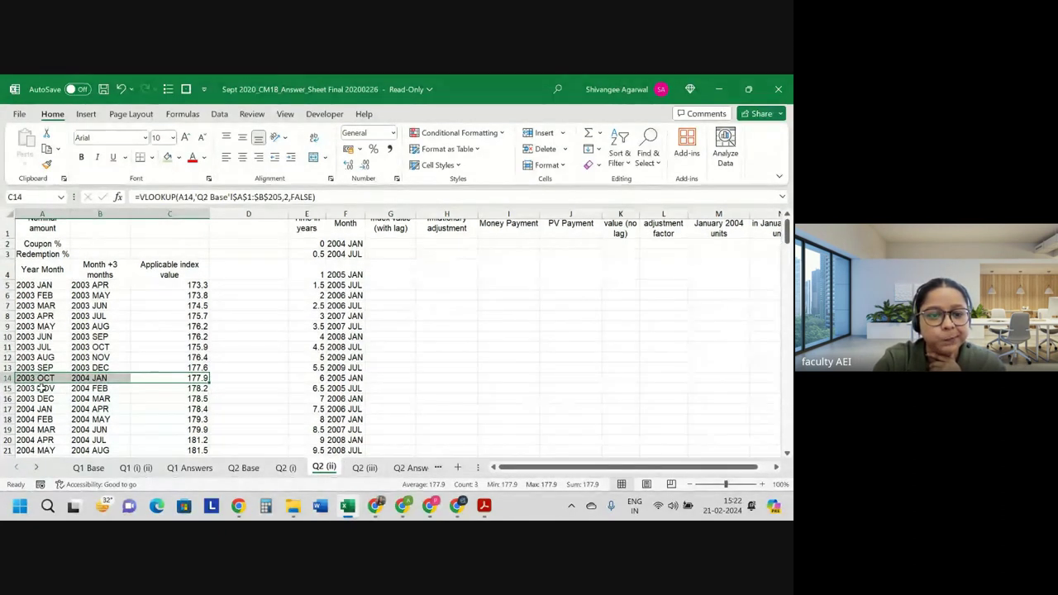
{"action": "left_click_drag", "start_coordinate": [40, 388], "coordinate": [54, 394]}
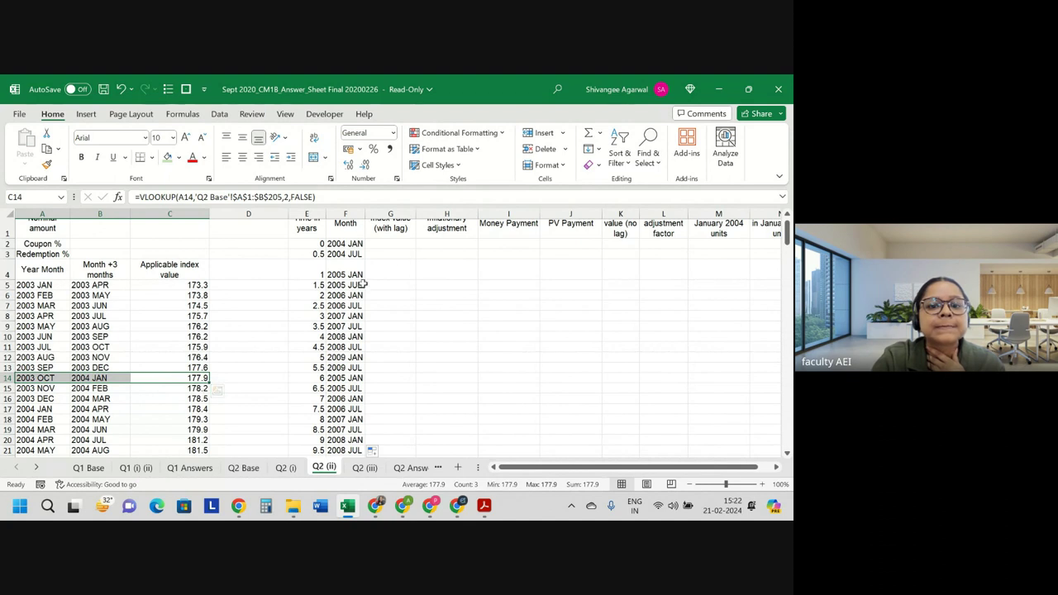
{"action": "left_click", "coordinate": [398, 246]}
{"action": "scroll", "coordinate": [399, 246], "scroll_direction": "up", "scroll_amount": 1}
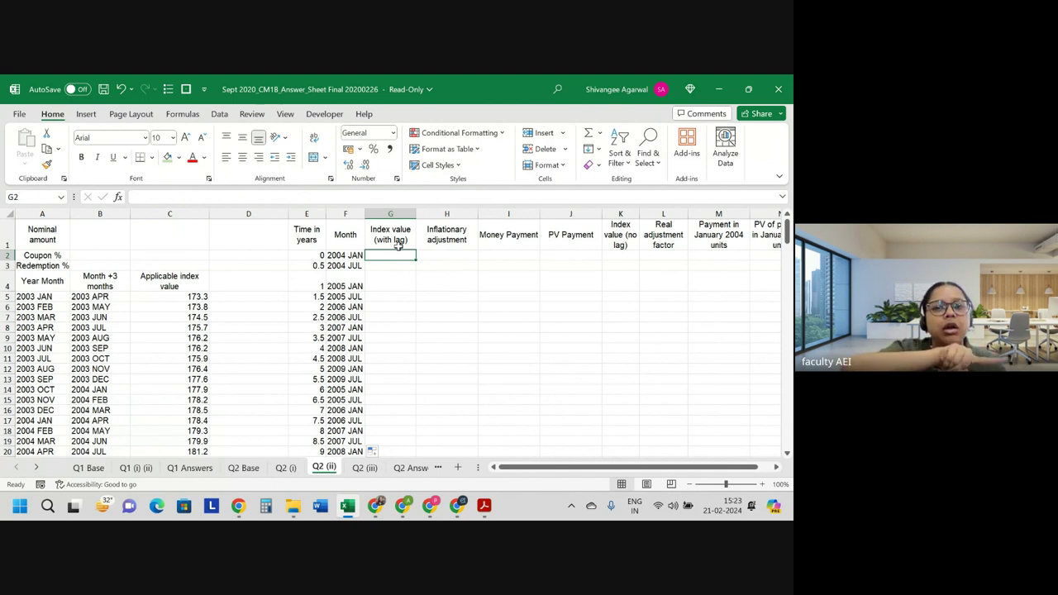
{"action": "left_click", "coordinate": [94, 389]}
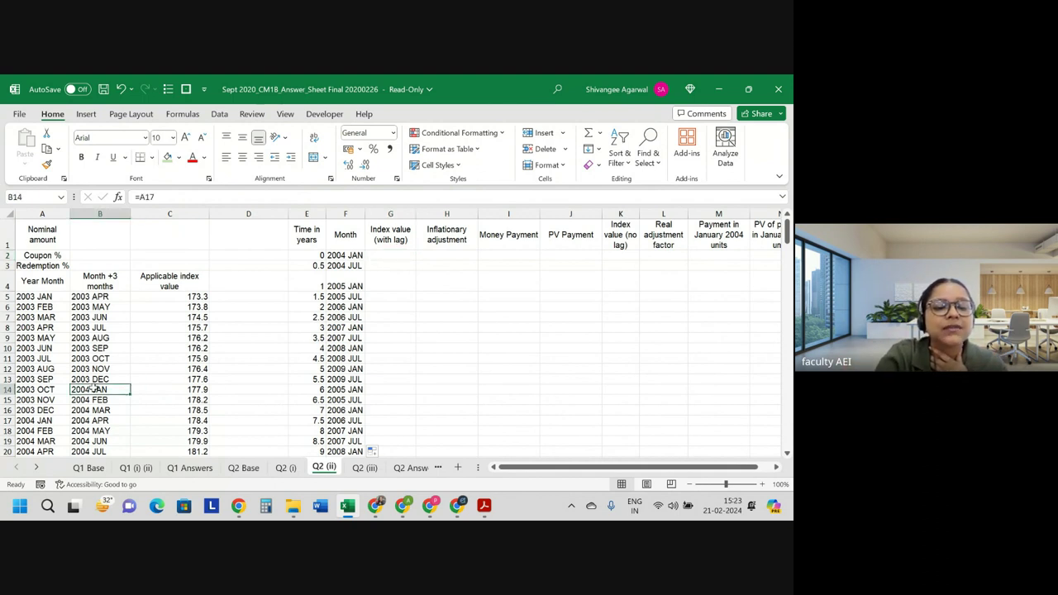
{"action": "left_click", "coordinate": [43, 389]}
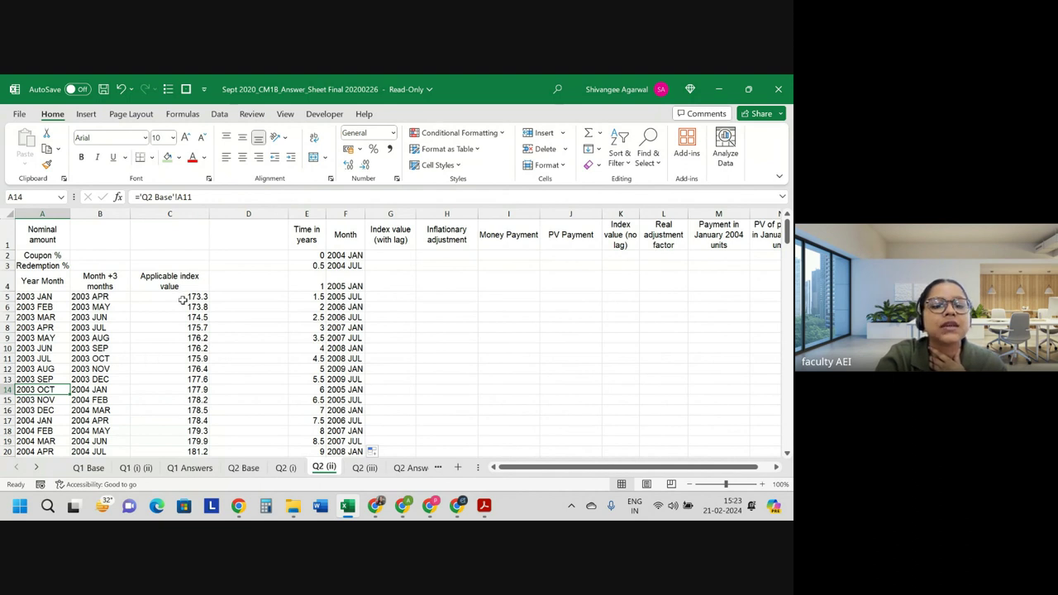
{"action": "left_click_drag", "start_coordinate": [181, 299], "coordinate": [186, 431]}
{"action": "left_click_drag", "start_coordinate": [34, 296], "coordinate": [29, 431]}
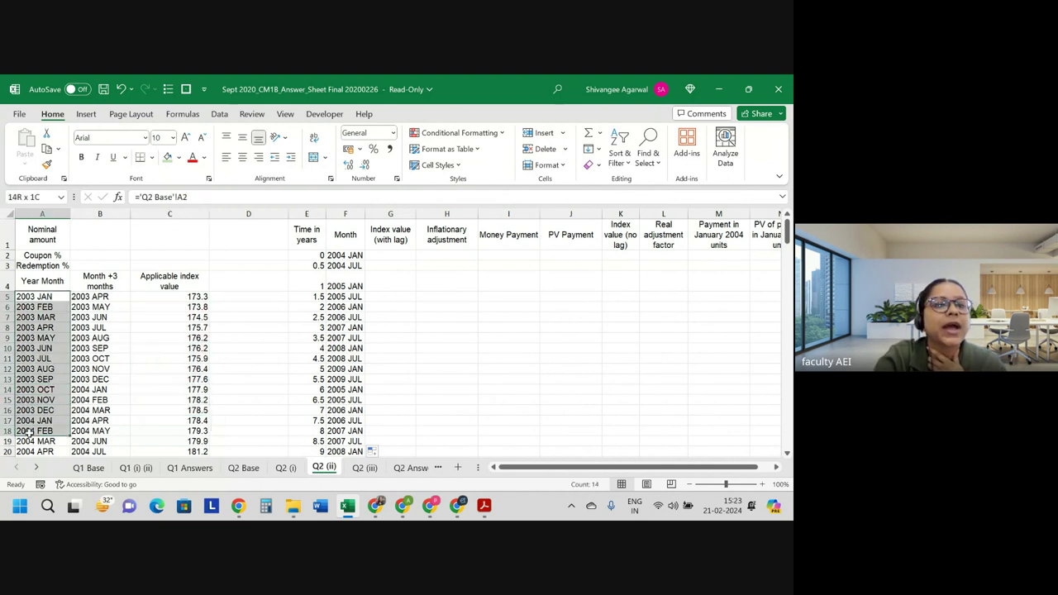
{"action": "left_click", "coordinate": [98, 326]}
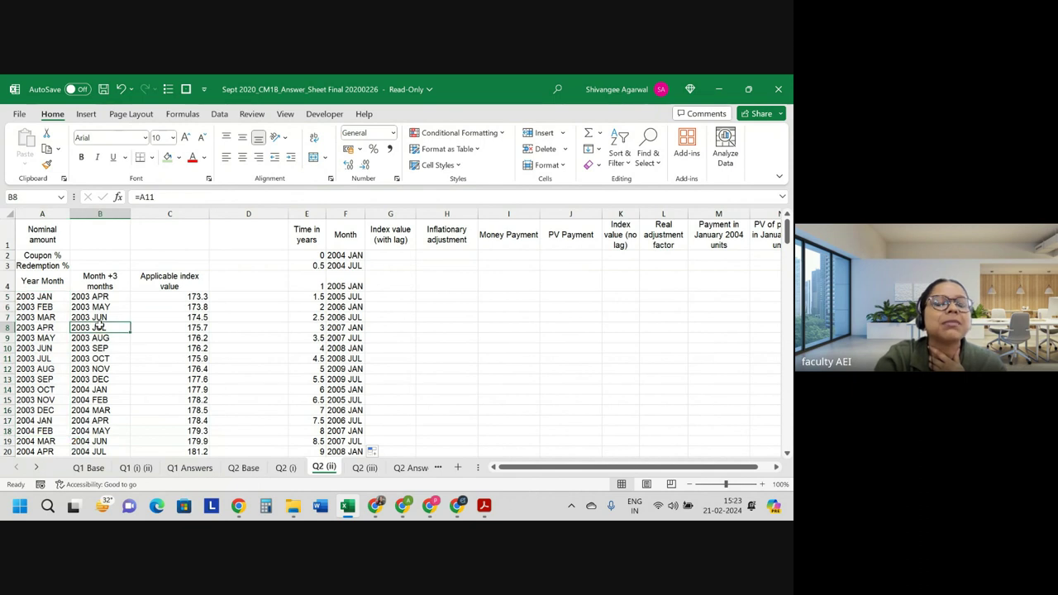
{"action": "left_click", "coordinate": [96, 399]}
{"action": "left_click", "coordinate": [88, 390]}
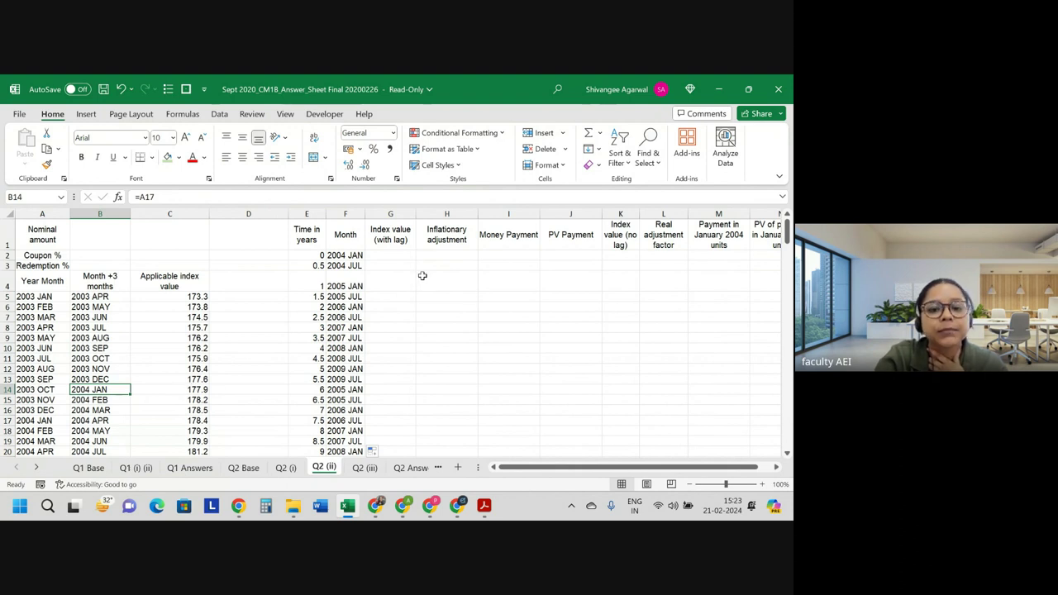
{"action": "left_click", "coordinate": [399, 255]}
- Enter =VLOOKUP(F2,$B$4:$C$208,2,FALSE) in G2, giving 177.9 for 2004 JAN
{"action": "type", "text": "="}
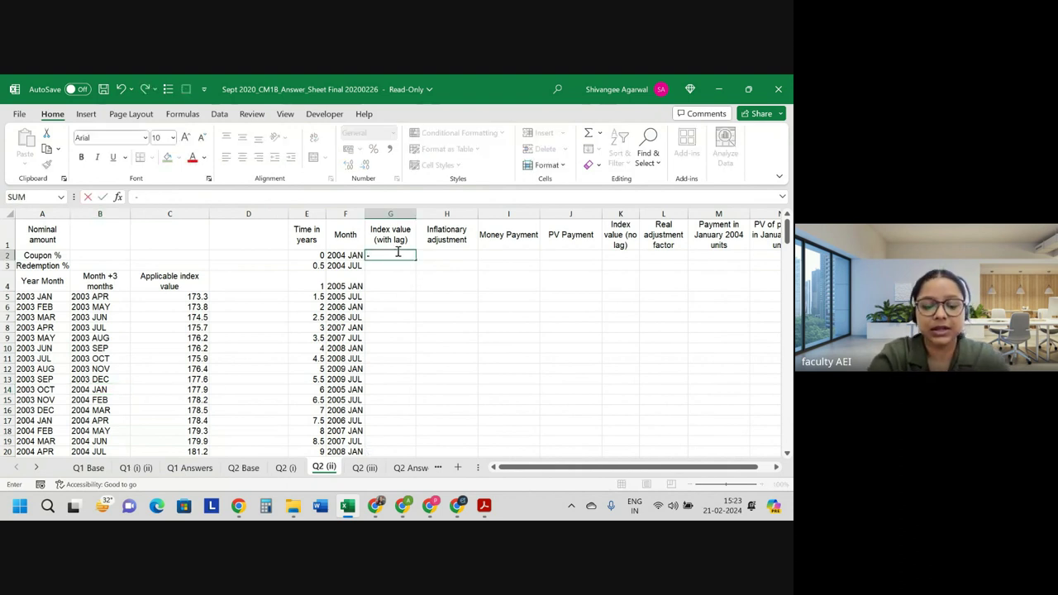
{"action": "type", "text": "v"}
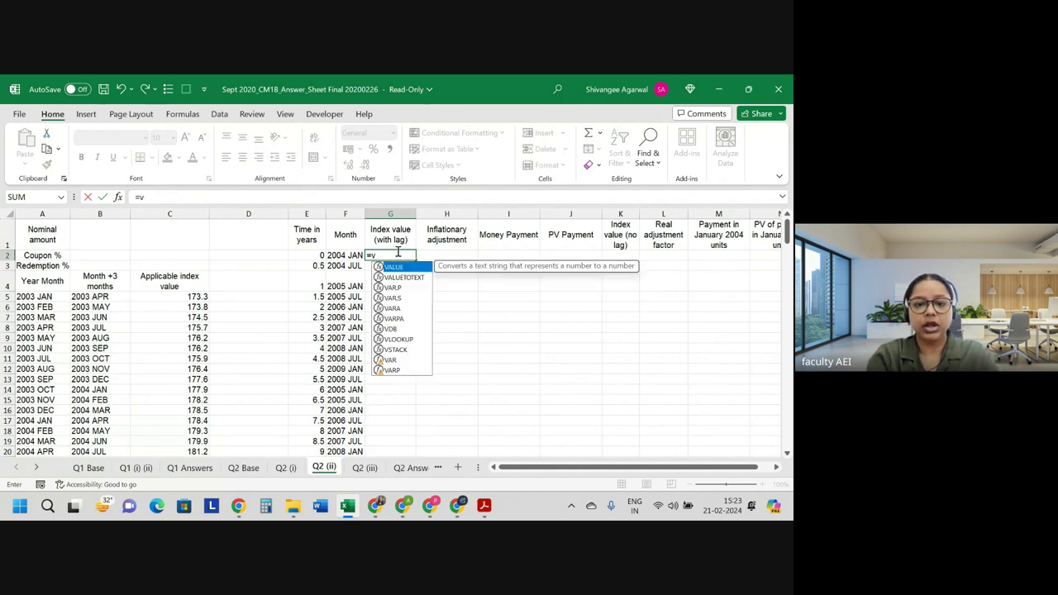
{"action": "type", "text": "lookup"}
{"action": "key", "text": "Tab"}
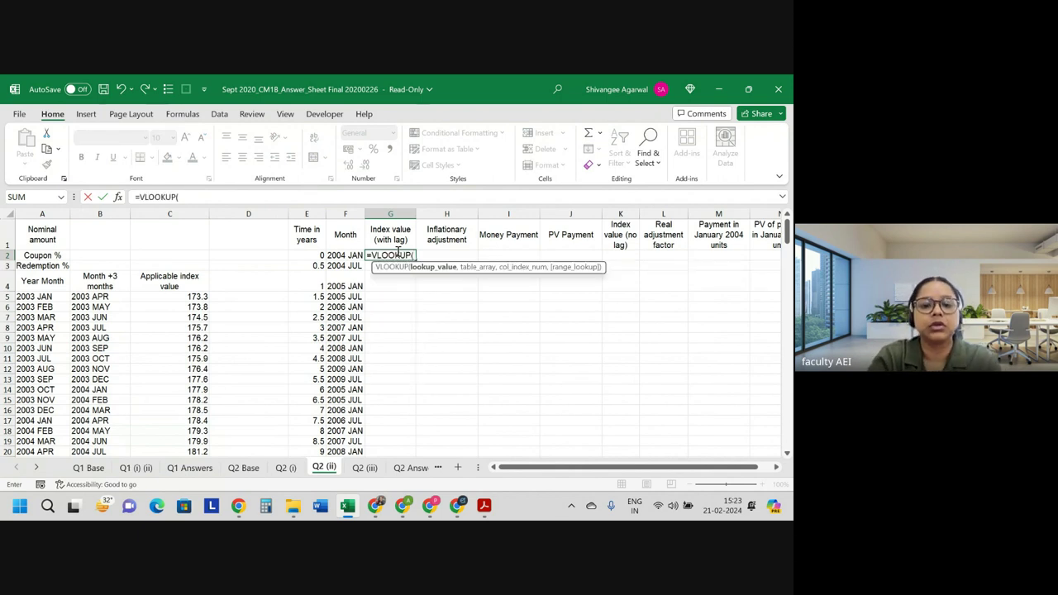
{"action": "left_click", "coordinate": [346, 257]}
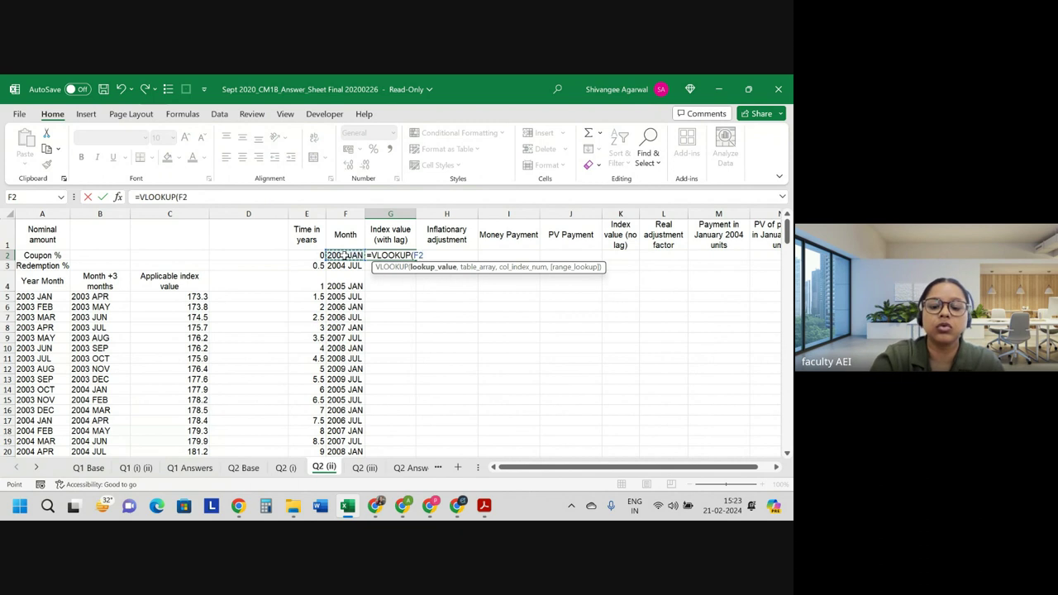
{"action": "type", "text": ","}
{"action": "left_click_drag", "start_coordinate": [101, 281], "coordinate": [172, 306]}
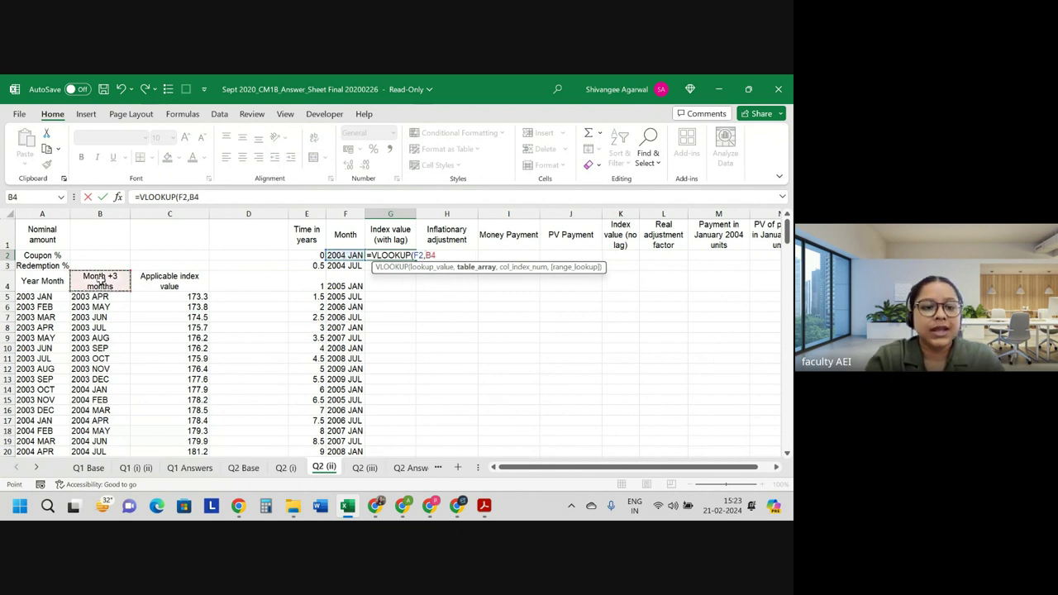
{"action": "key", "text": "ctrl+shift+Down"}
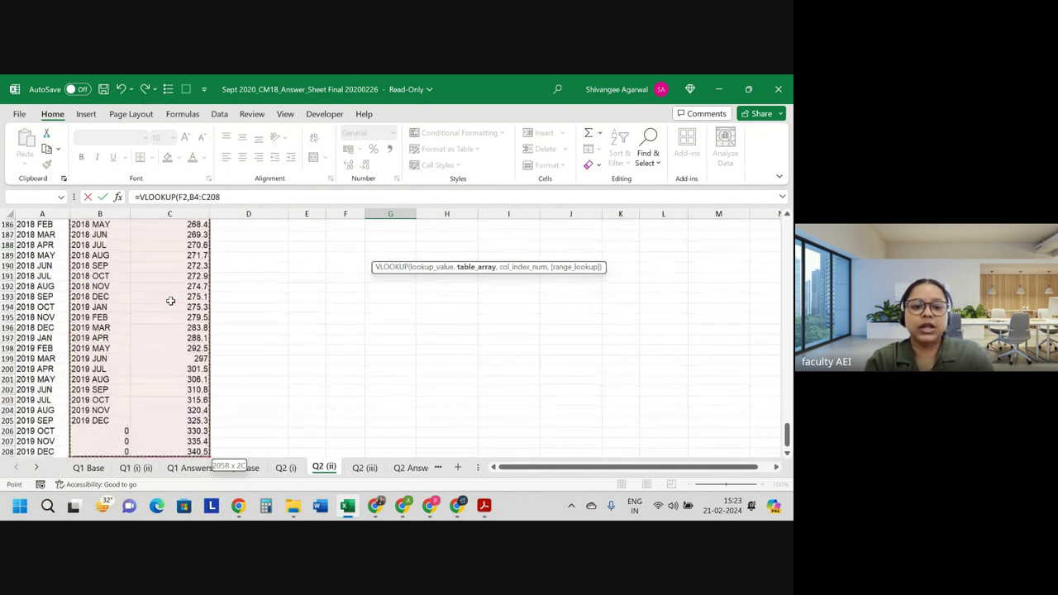
{"action": "key", "text": "F4"}
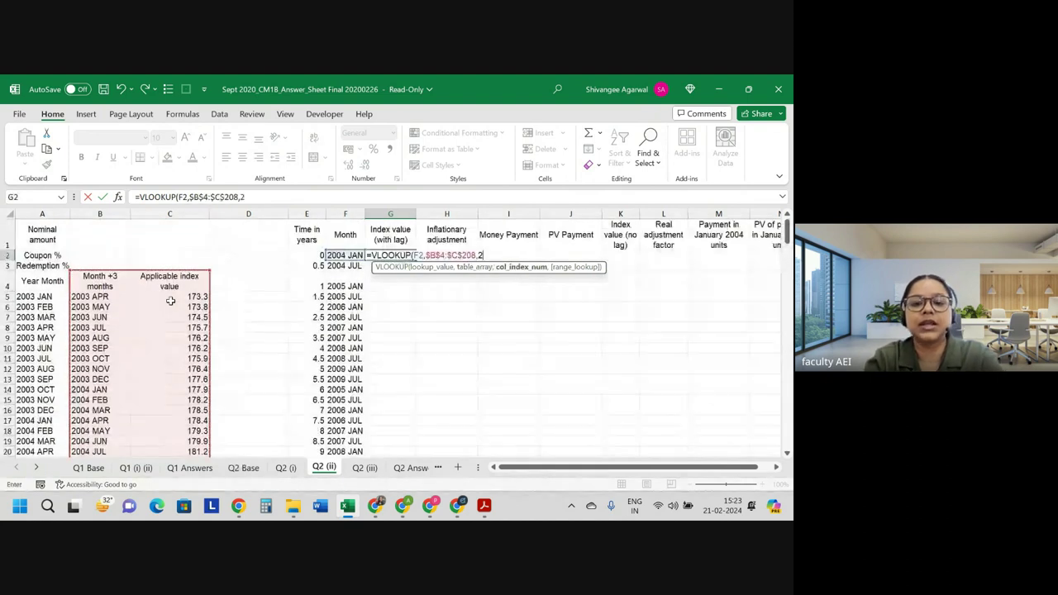
{"action": "type", "text": ",2,FALSE"}
{"action": "key", "text": "Return"}
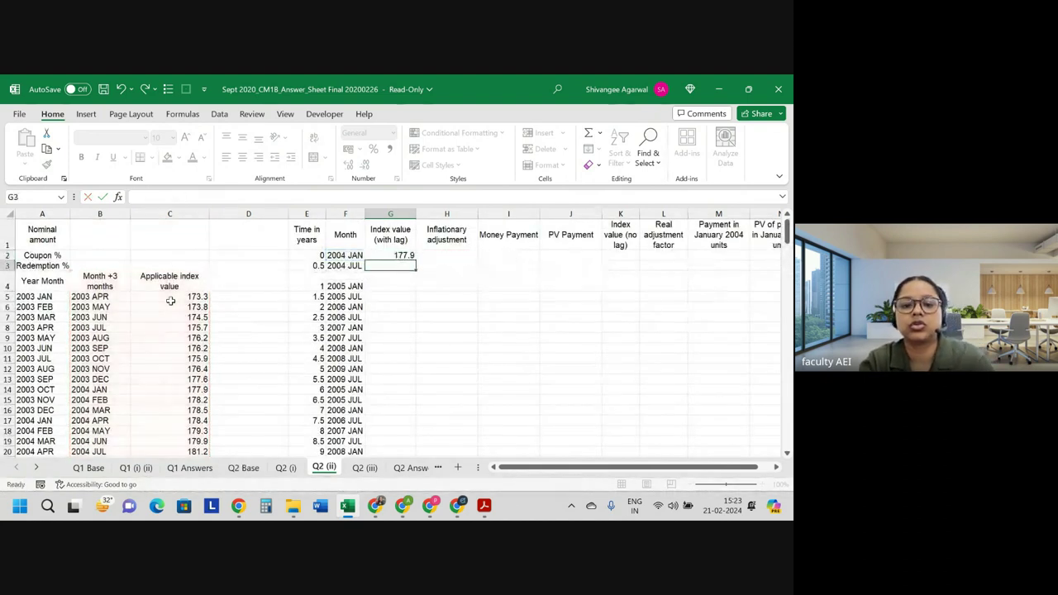
- Check the index formula in C20, then fill the G2 lookup down column G
{"action": "key", "text": "Up"}
{"action": "key", "text": "Up"}
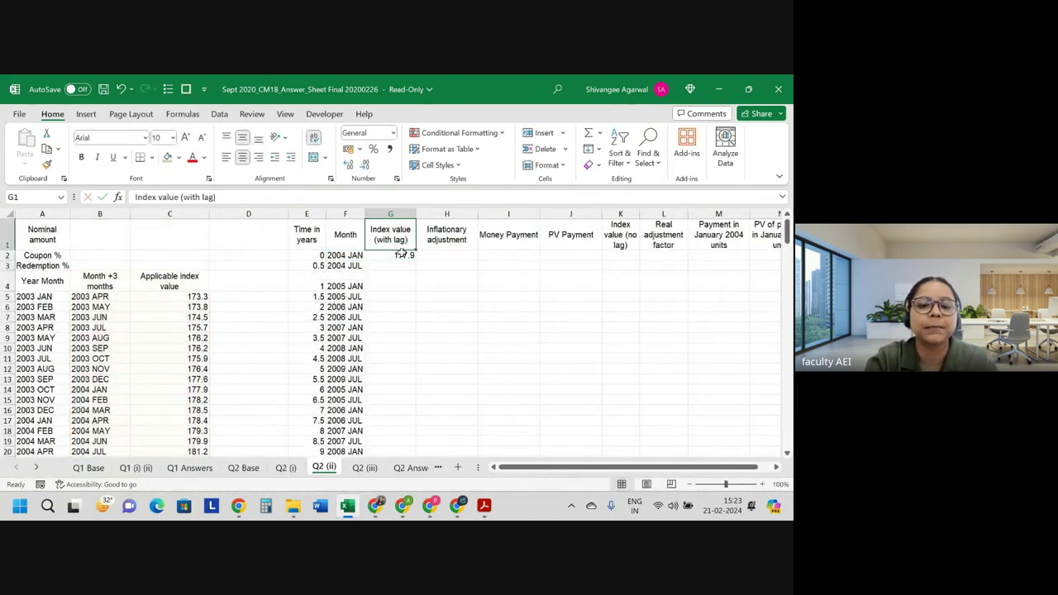
{"action": "left_click", "coordinate": [401, 255]}
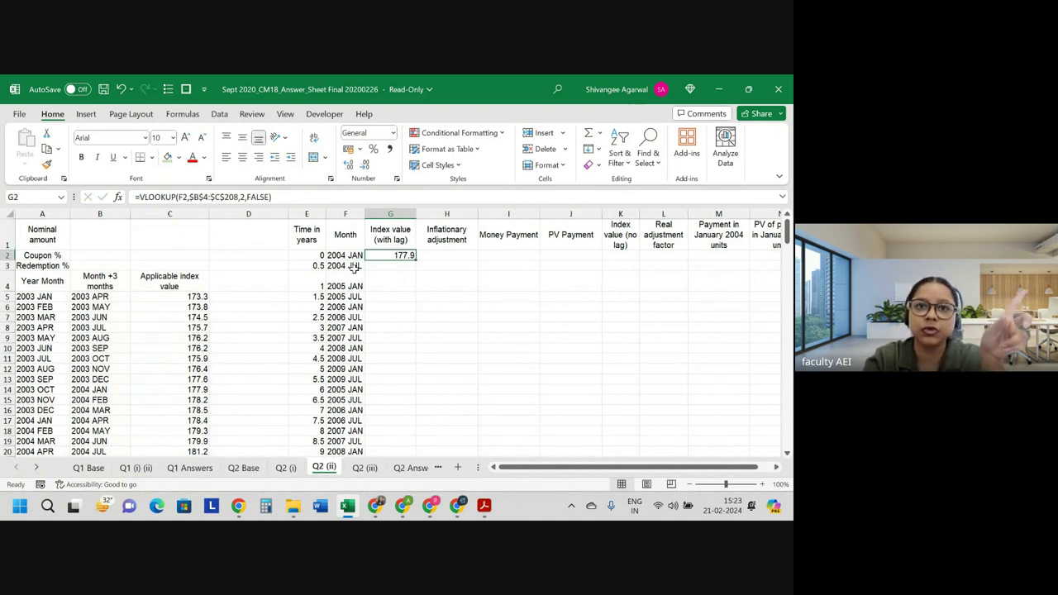
{"action": "left_click_drag", "start_coordinate": [105, 447], "coordinate": [28, 449]}
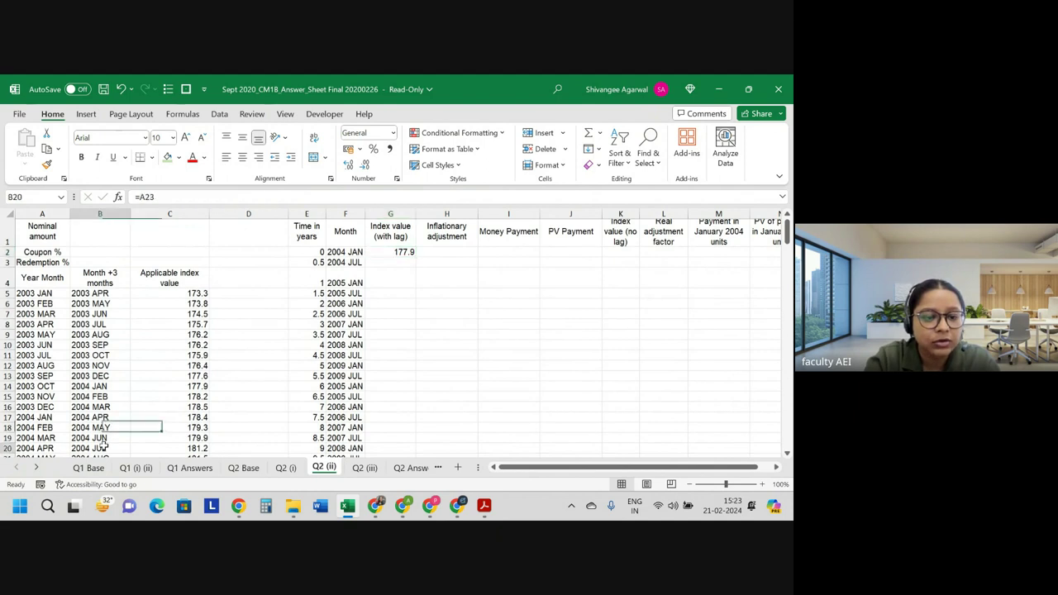
{"action": "scroll", "coordinate": [116, 420], "scroll_direction": "down", "scroll_amount": 1}
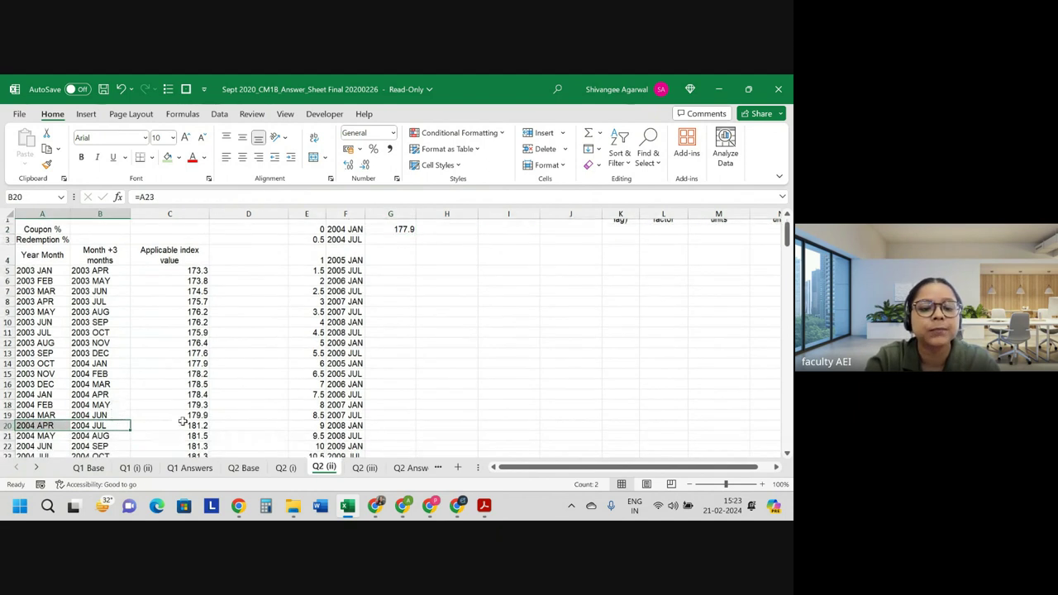
{"action": "left_click", "coordinate": [189, 424]}
{"action": "scroll", "coordinate": [398, 380], "scroll_direction": "up", "scroll_amount": 1}
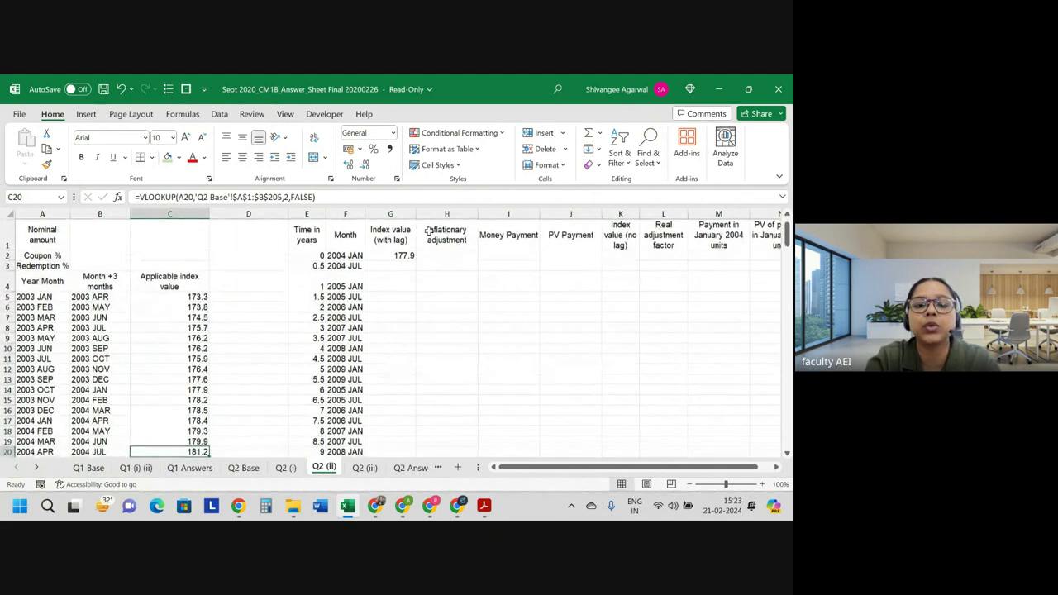
{"action": "left_click", "coordinate": [405, 256]}
{"action": "double_click", "coordinate": [417, 261]}
- Verify the copied lookups in column G run down to 208.9 in row 32
{"action": "left_click", "coordinate": [412, 266]}
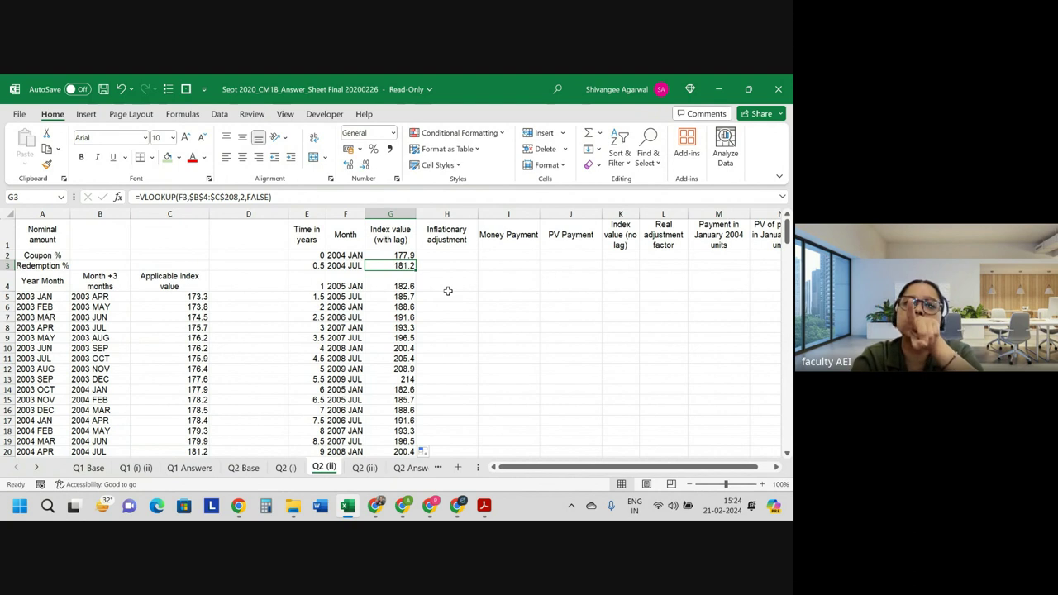
{"action": "key", "text": "Up"}
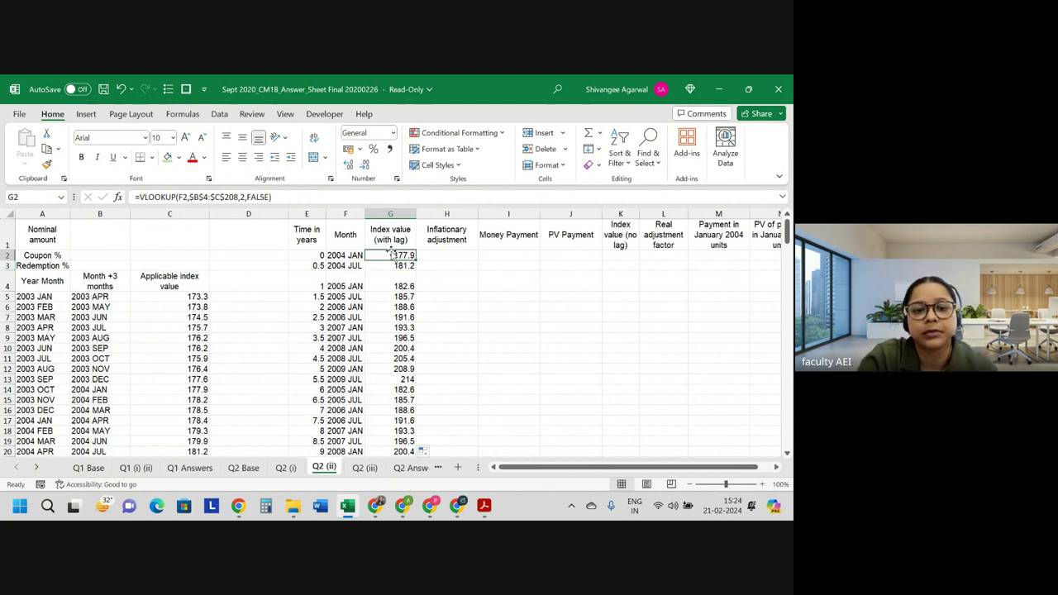
{"action": "key", "text": "Up"}
{"action": "key", "text": "Down"}
{"action": "key", "text": "ctrl+Down"}
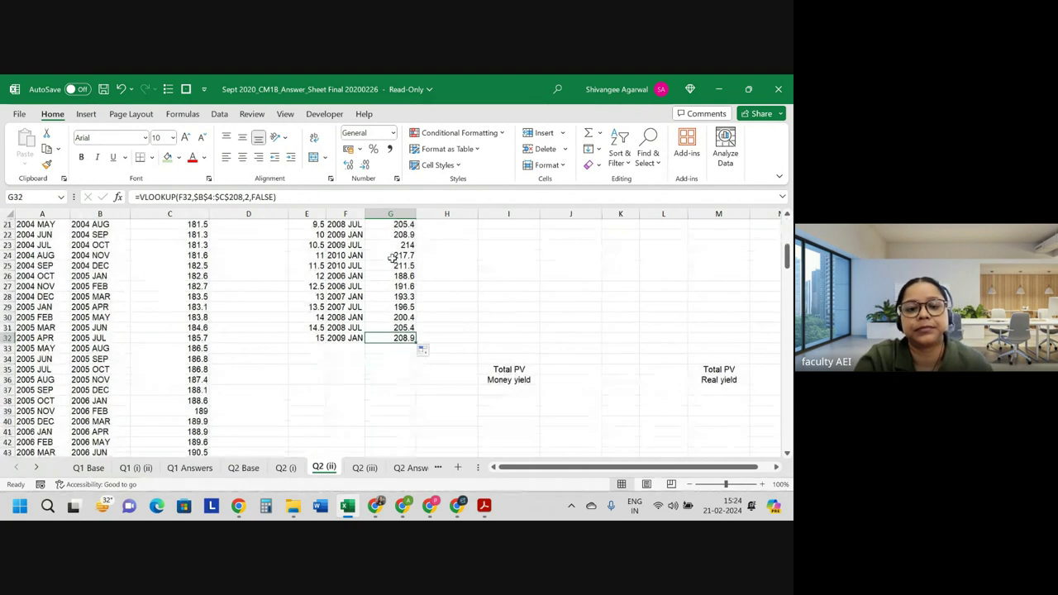
{"action": "key", "text": "ctrl+Up"}
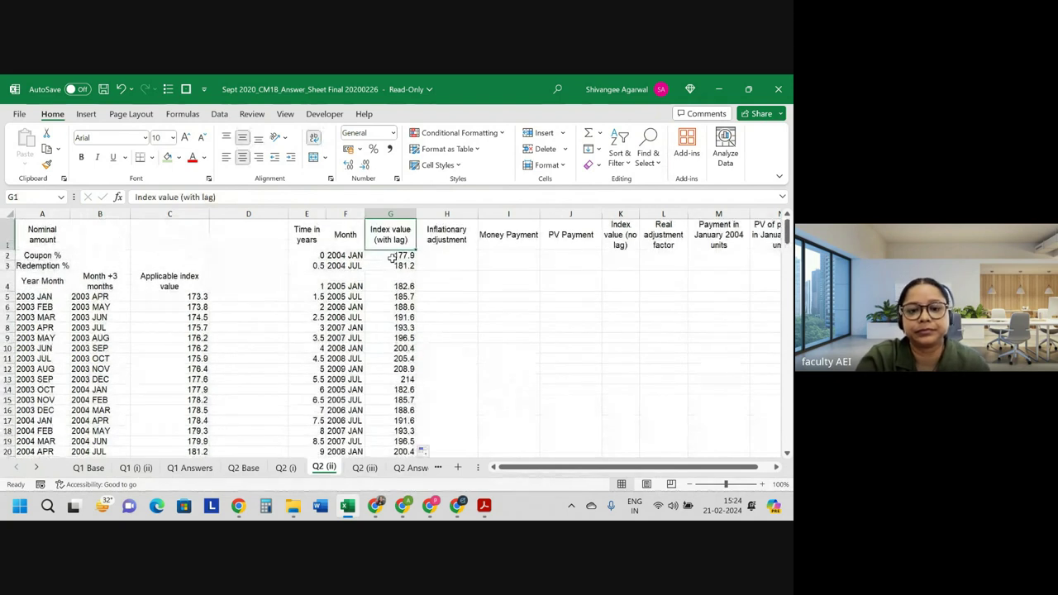
{"action": "left_click", "coordinate": [387, 256]}
{"action": "double_click", "coordinate": [384, 254]}
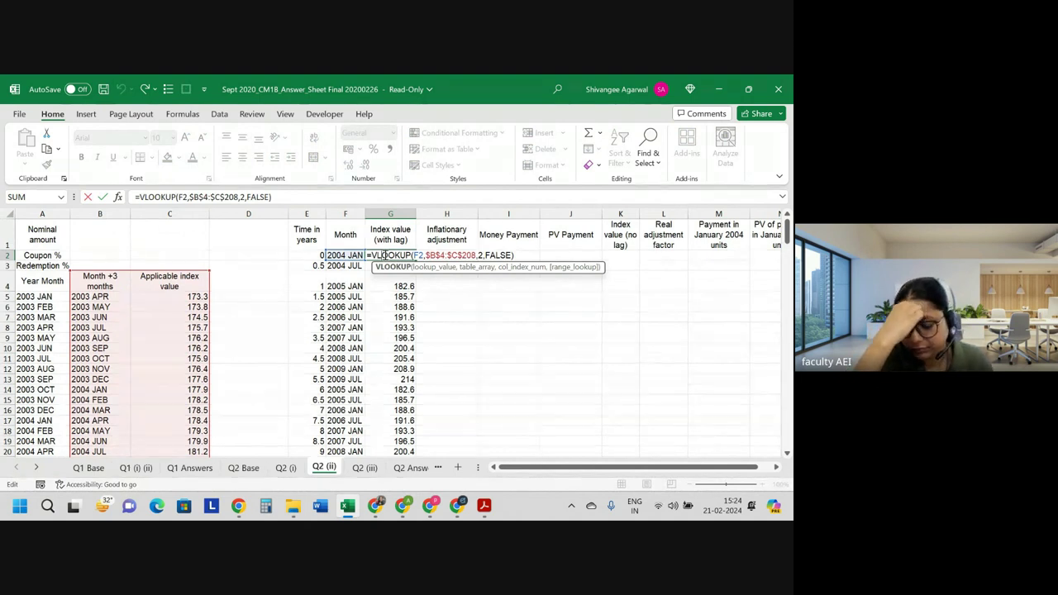
- Enter =G3/$G$2 in H3, remove two decimal places, and fill it down column H
{"action": "key", "text": "Return"}
{"action": "key", "text": "Tab"}
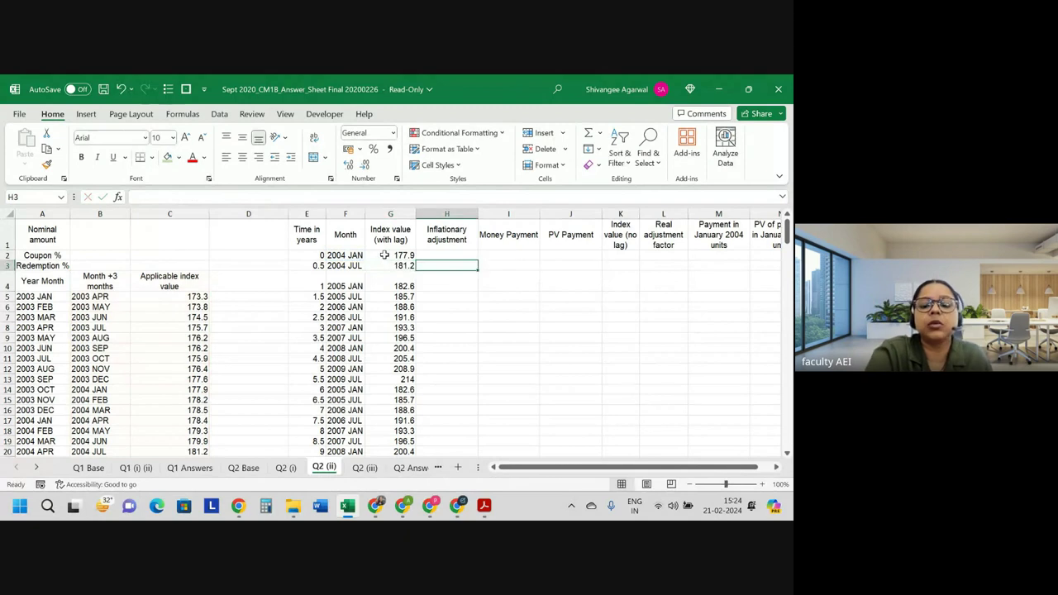
{"action": "type", "text": "="}
{"action": "key", "text": "Left"}
{"action": "type", "text": "/"}
{"action": "key", "text": "Left"}
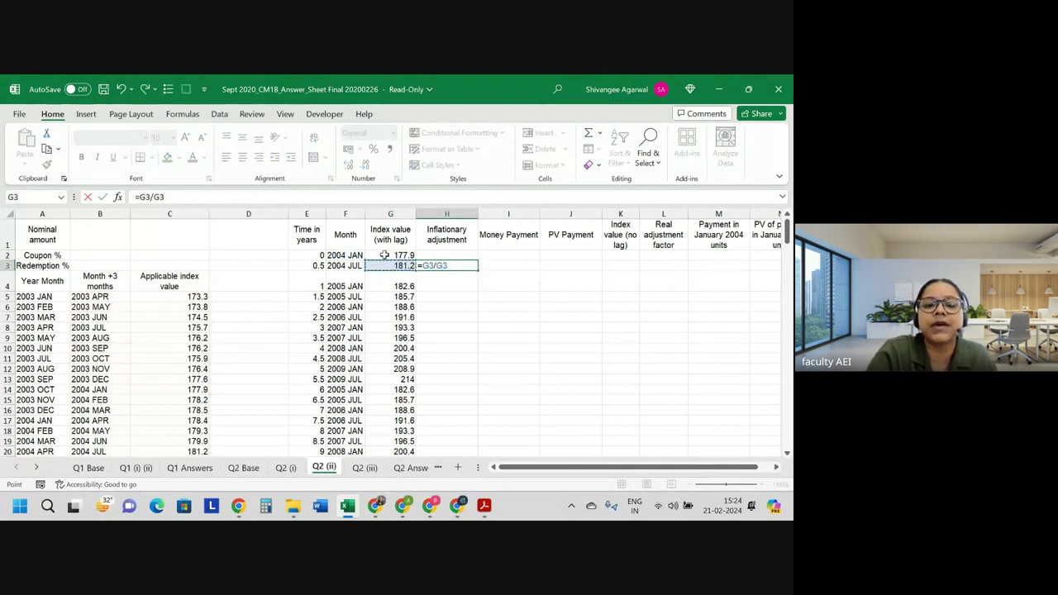
{"action": "key", "text": "Up"}
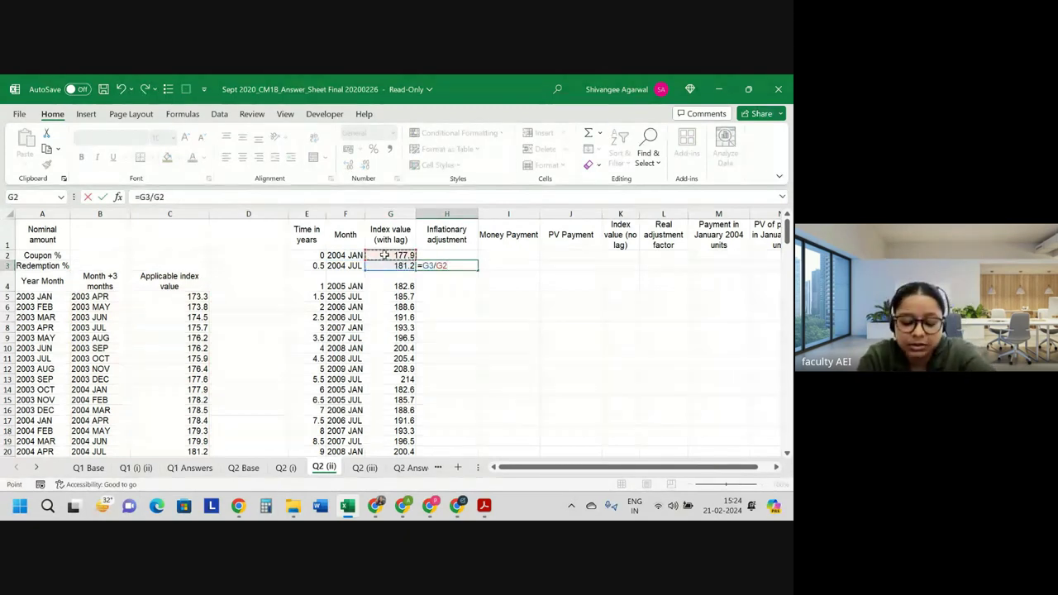
{"action": "key", "text": "F4"}
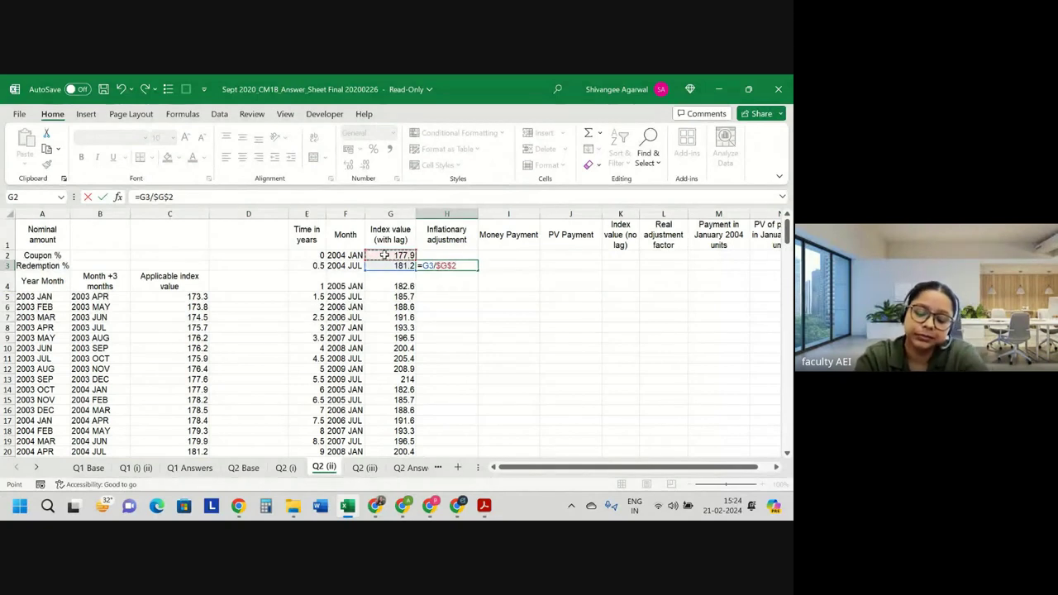
{"action": "key", "text": "Return"}
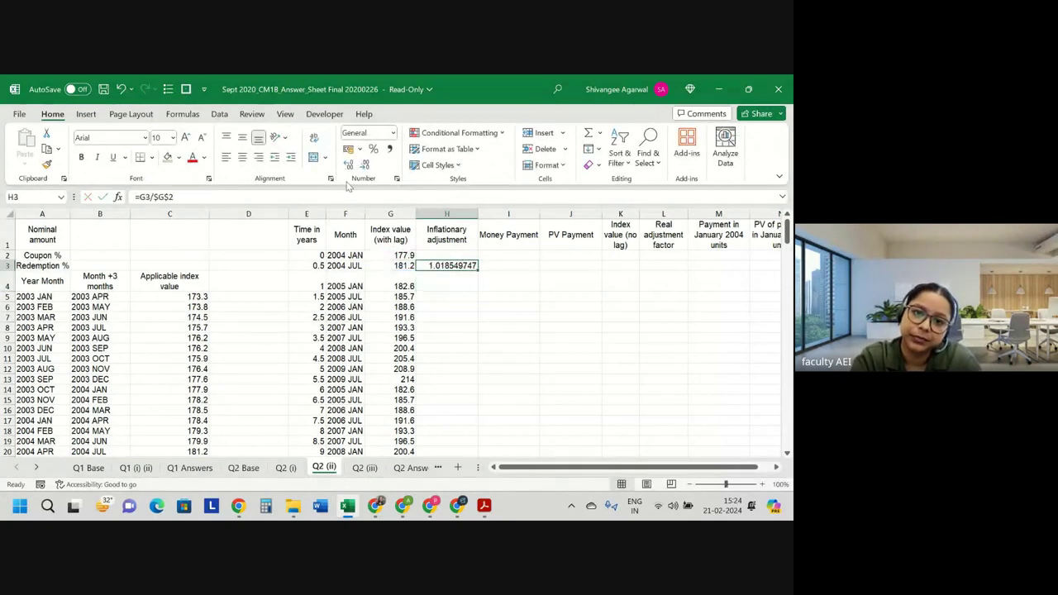
{"action": "double_click", "coordinate": [366, 167]}
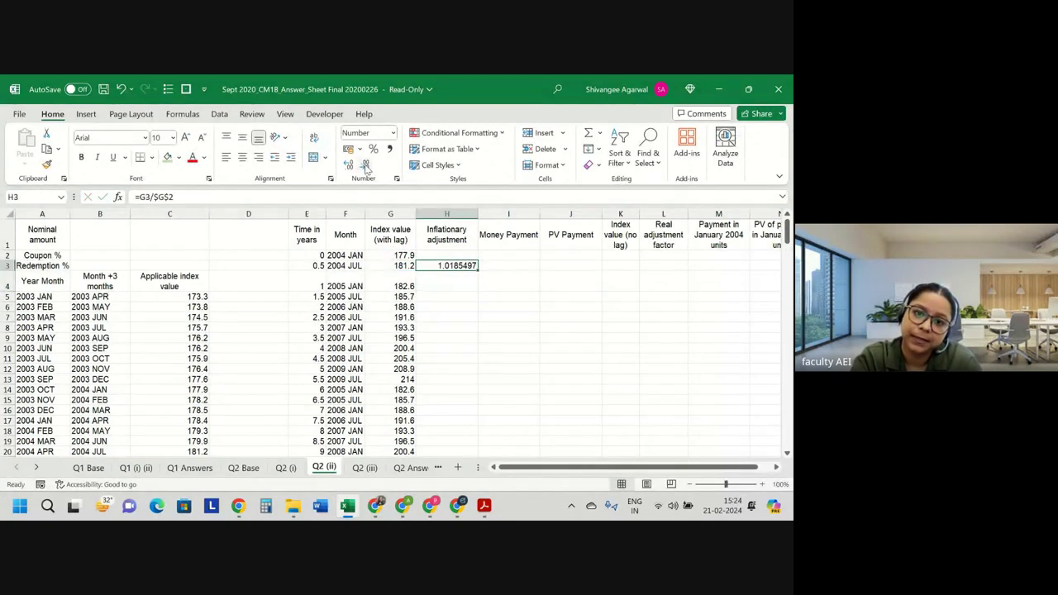
{"action": "double_click", "coordinate": [475, 272]}
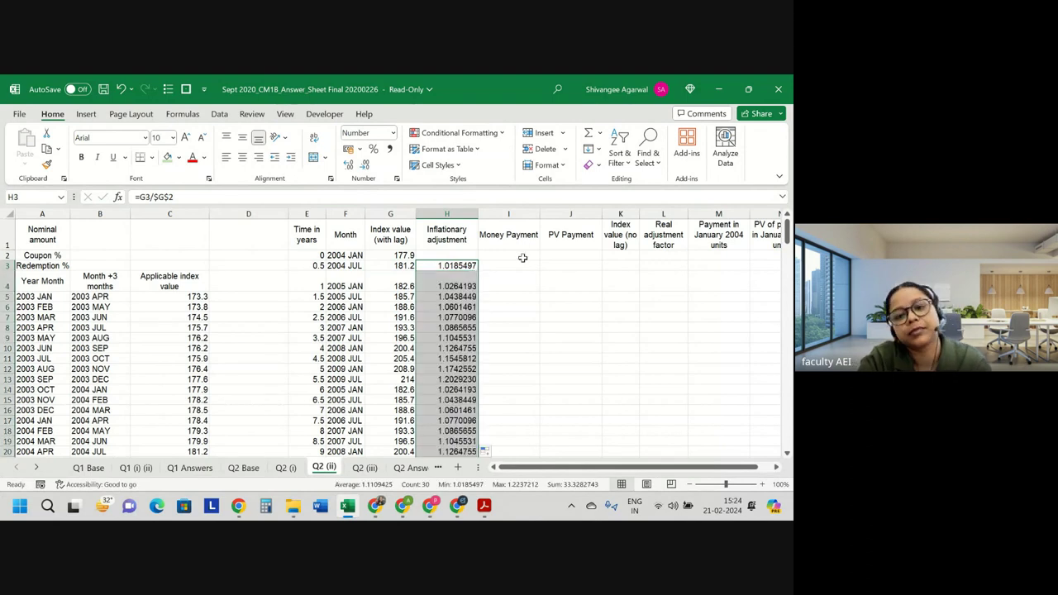
- Begin a formula in the first Money Payment cell, then cancel it
{"action": "left_click", "coordinate": [515, 264]}
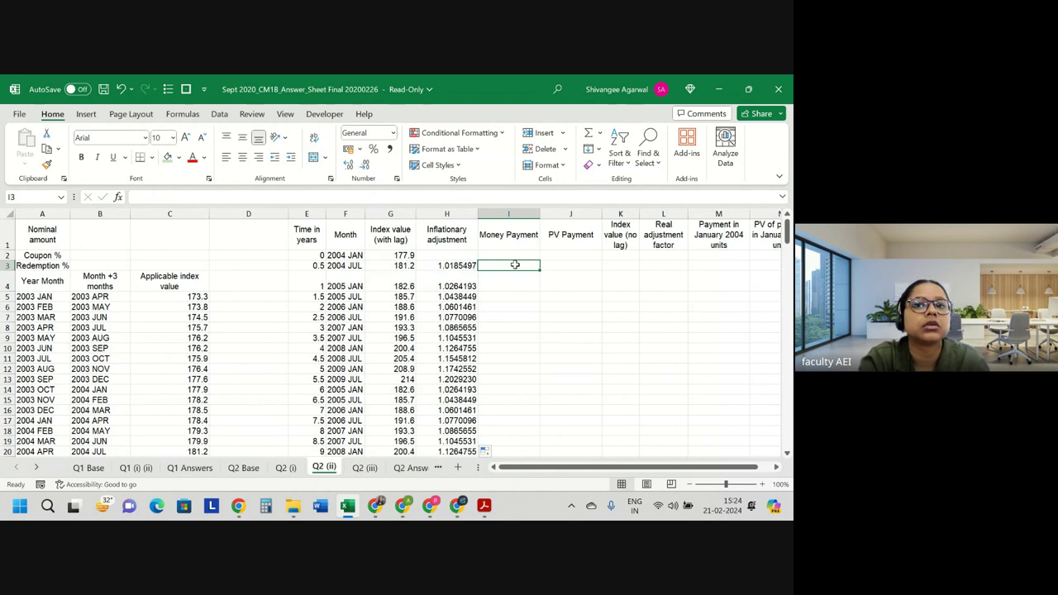
{"action": "type", "text": "="}
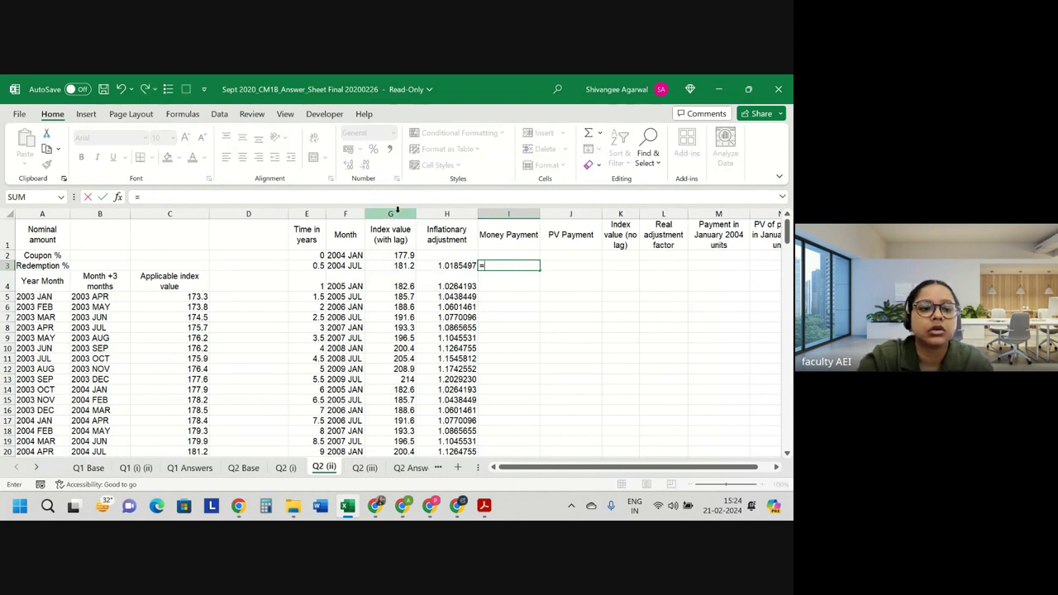
{"action": "key", "text": "Escape"}
{"action": "left_click", "coordinate": [271, 281]}
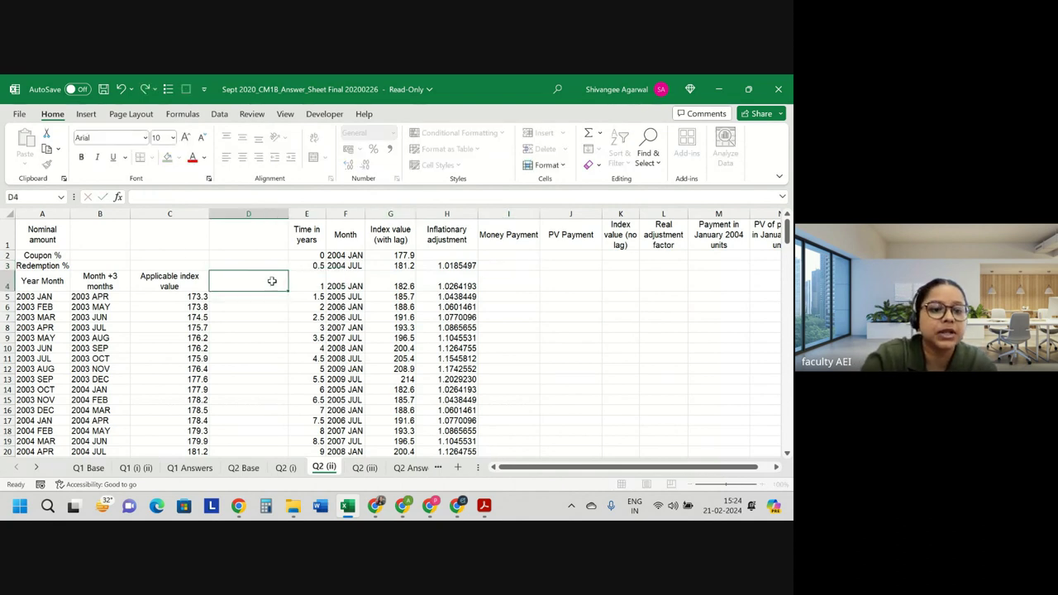
- Enter nominal amount 1,00,00,000, coupon 1.50% and redemption 100% in column B
{"action": "left_click", "coordinate": [107, 236]}
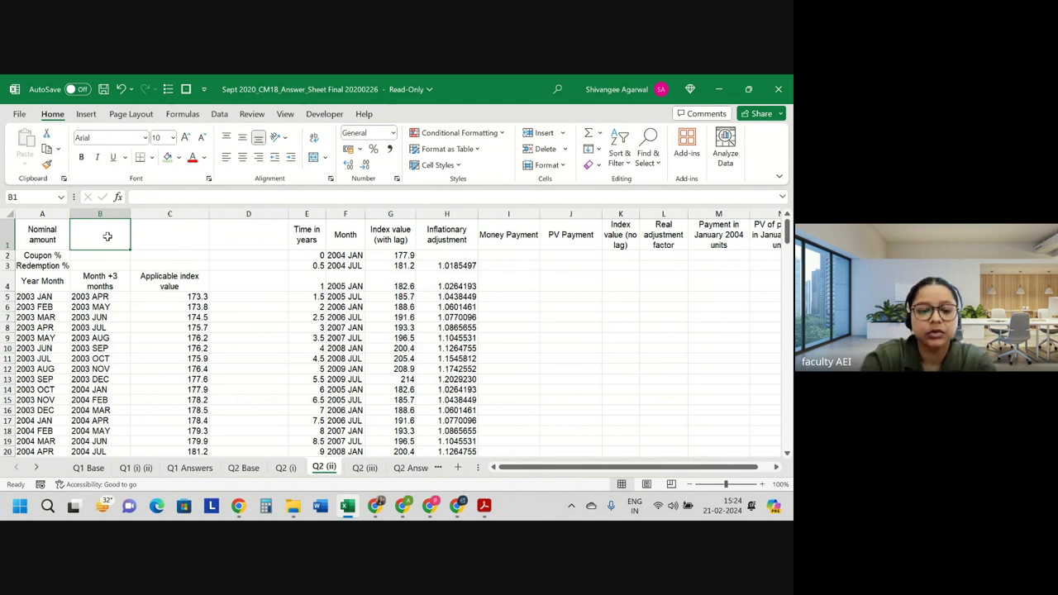
{"action": "type", "text": "1"}
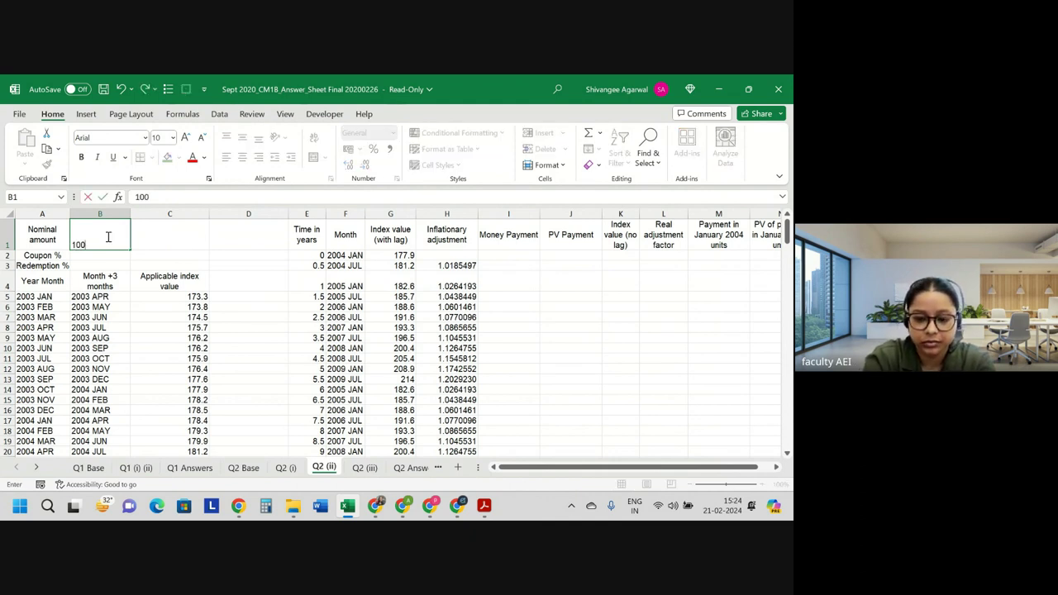
{"action": "type", "text": "00"}
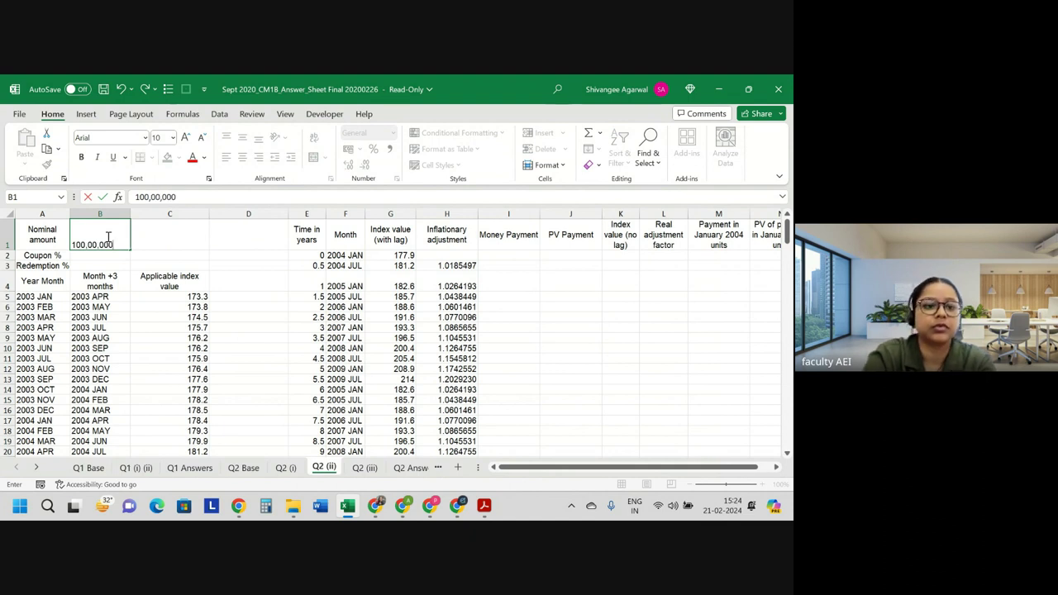
{"action": "key", "text": "Return"}
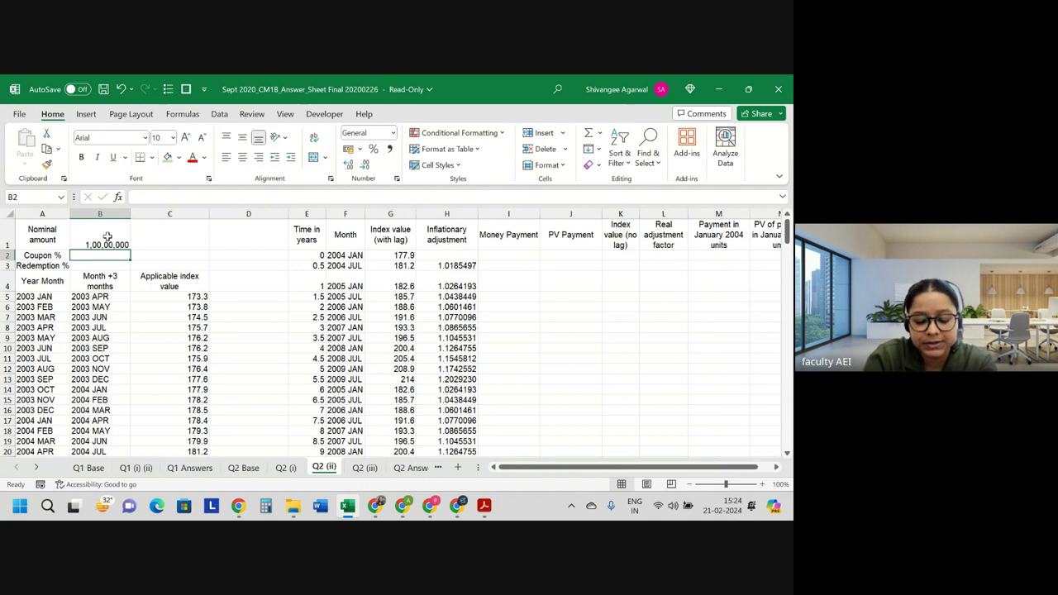
{"action": "type", "text": "1.50%"}
{"action": "key", "text": "Return"}
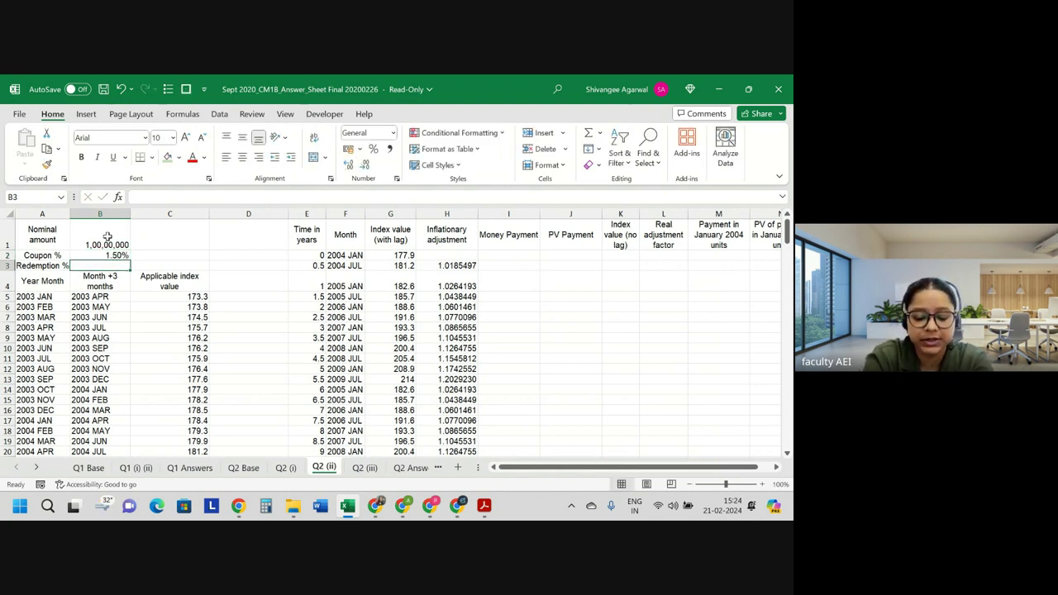
{"action": "type", "text": "100"}
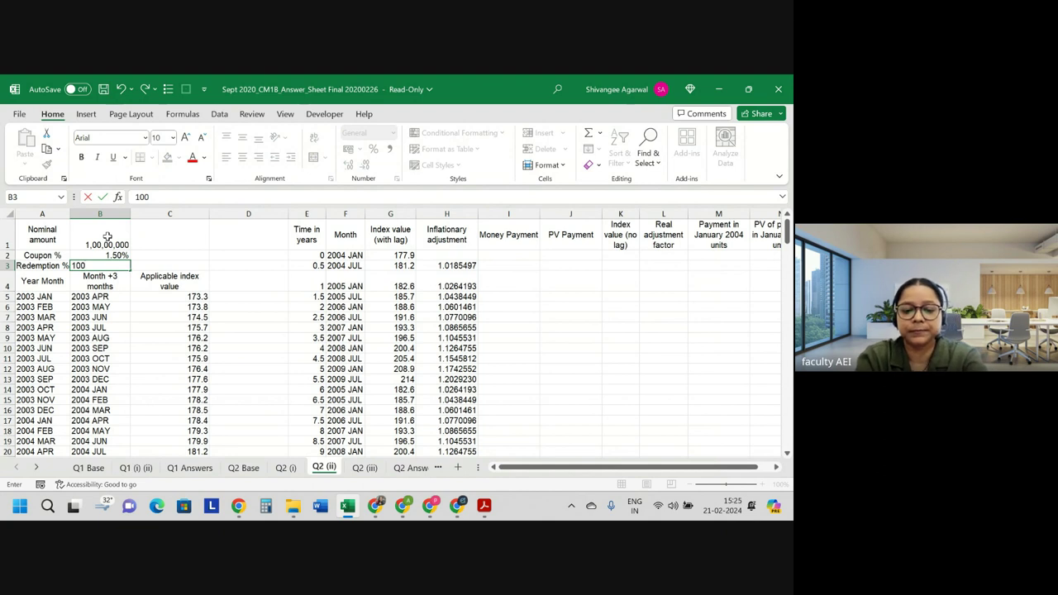
{"action": "type", "text": "%"}
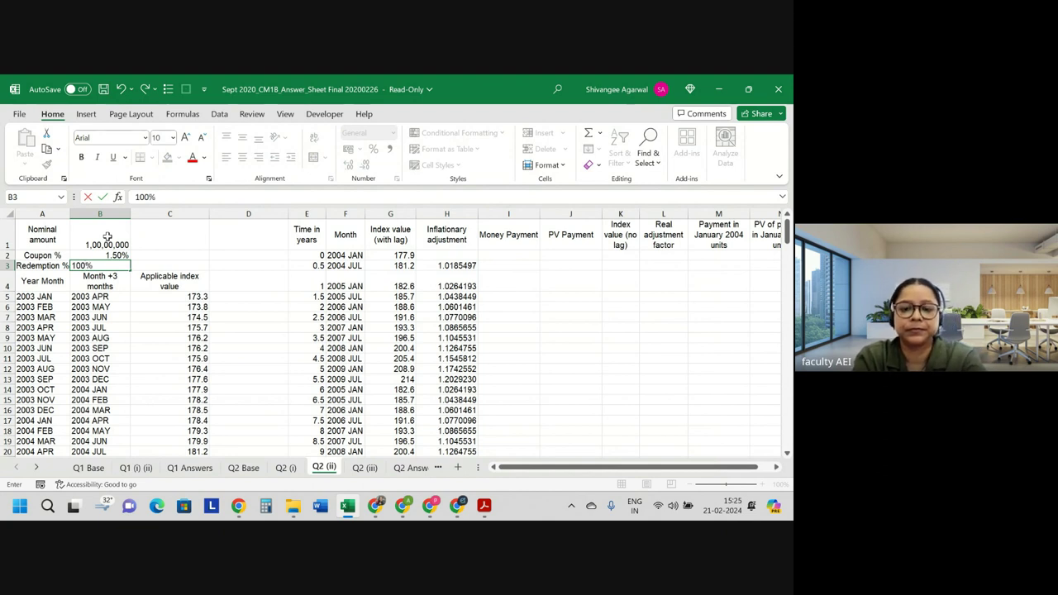
- In I3, multiply the nominal amount B1 by coupon B2 and the inflationary adjustment H3
{"action": "left_click", "coordinate": [492, 263]}
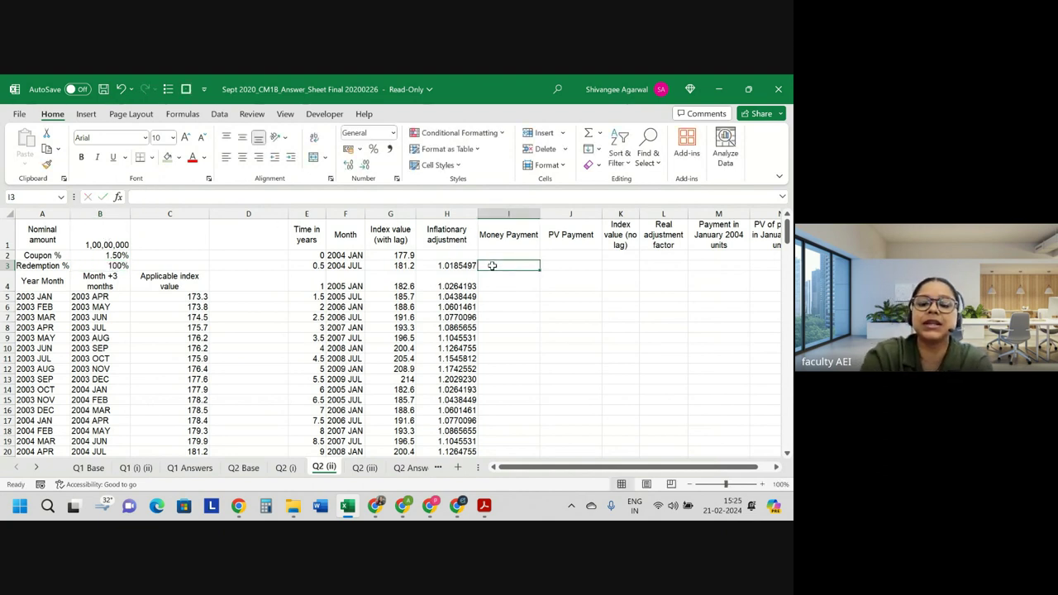
{"action": "type", "text": "="}
{"action": "key", "text": "Up"}
{"action": "key", "text": "Up"}
{"action": "key", "text": "ctrl+Left"}
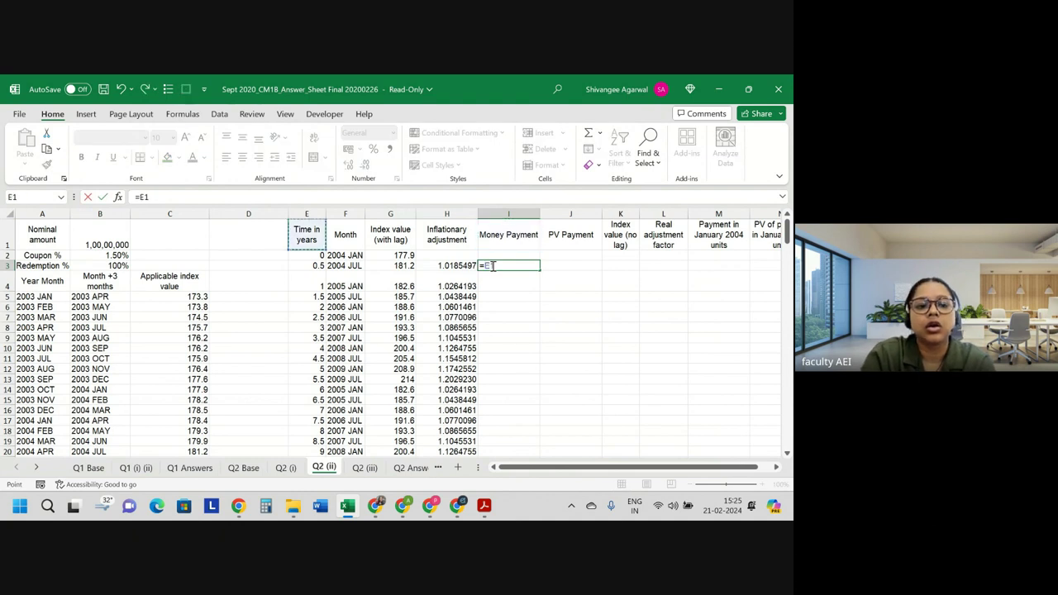
{"action": "key", "text": "ctrl+Left"}
{"action": "type", "text": "*"}
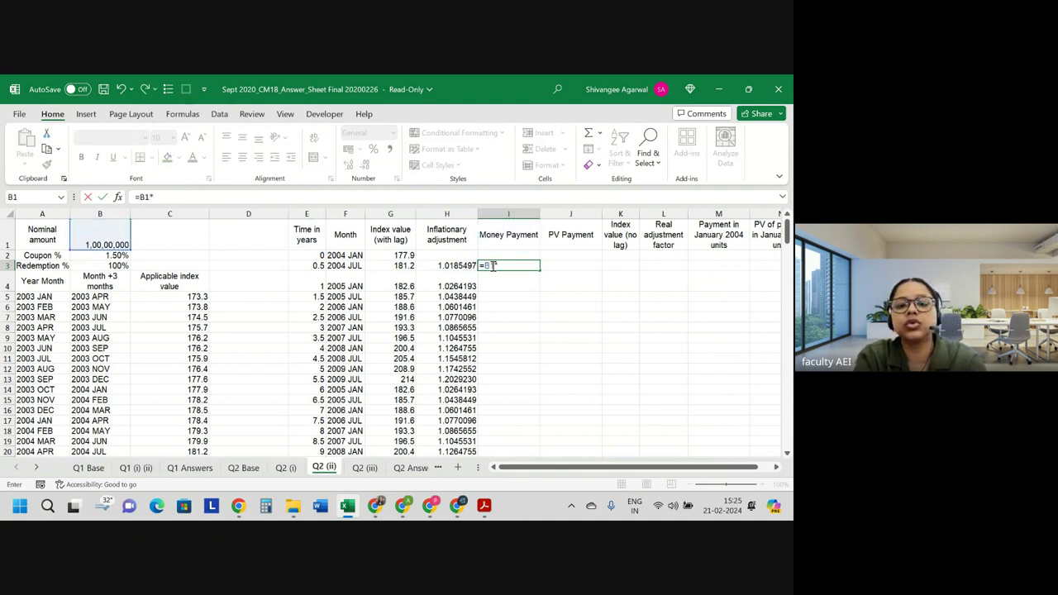
{"action": "key", "text": "Up"}
{"action": "key", "text": "Up"}
{"action": "key", "text": "Down"}
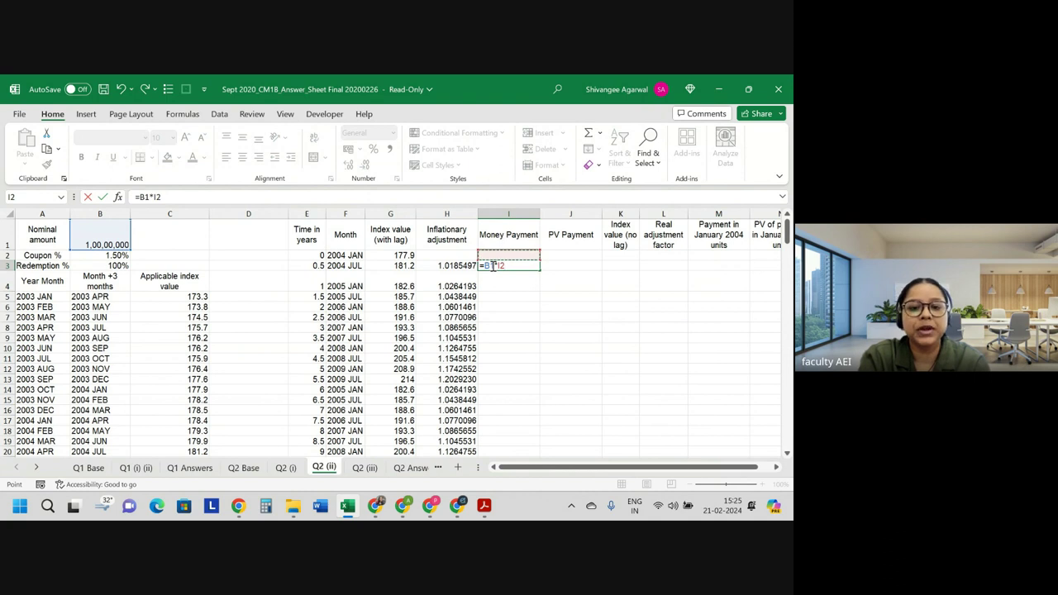
{"action": "key", "text": "ctrl+Left"}
{"action": "key", "text": "ctrl+Left"}
{"action": "type", "text": "*"}
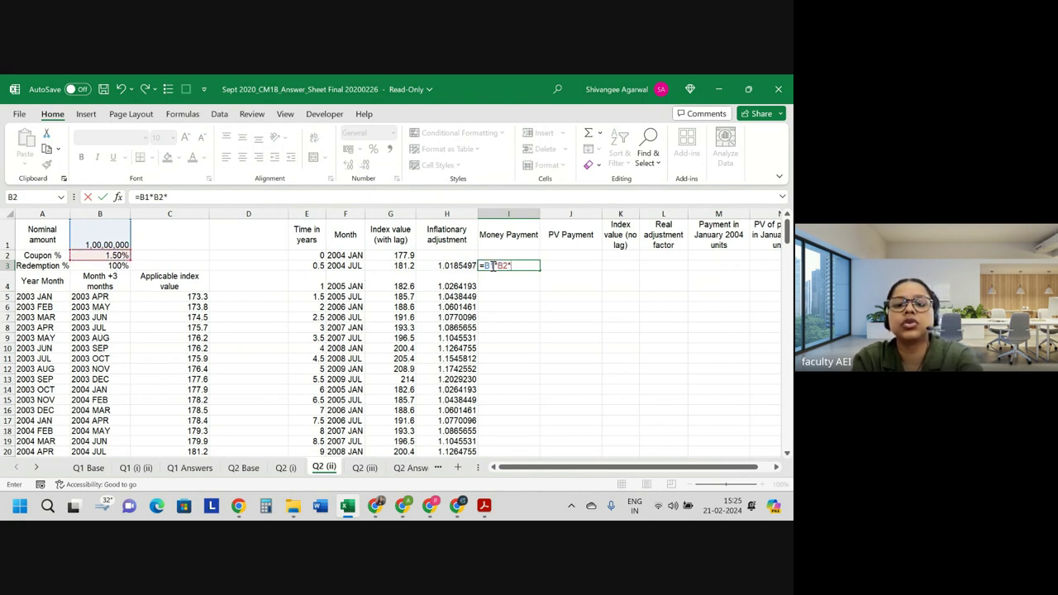
{"action": "key", "text": "Left"}
{"action": "key", "text": "Return"}
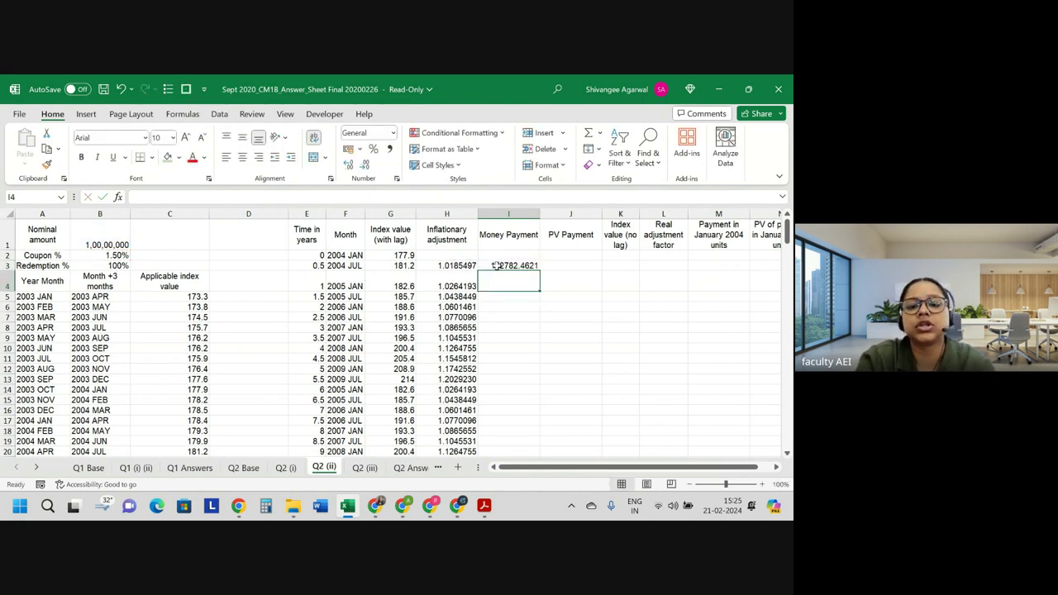
- Copy the first Money Payment formula down column I
{"action": "left_click", "coordinate": [496, 265]}
{"action": "key", "text": "ctrl+Down"}
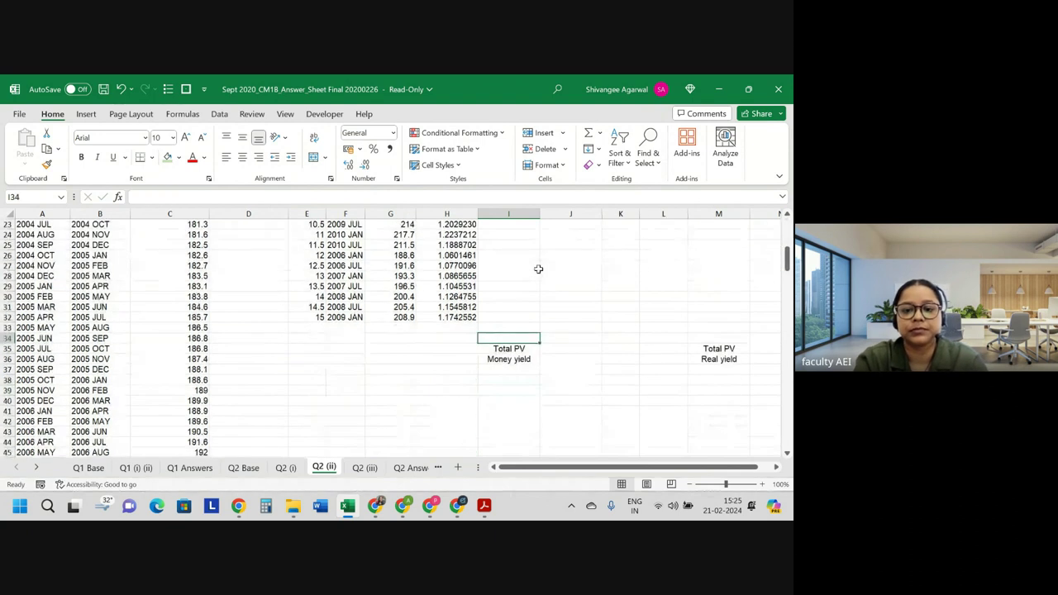
{"action": "key", "text": "ctrl+Up"}
{"action": "key", "text": "ctrl+Up"}
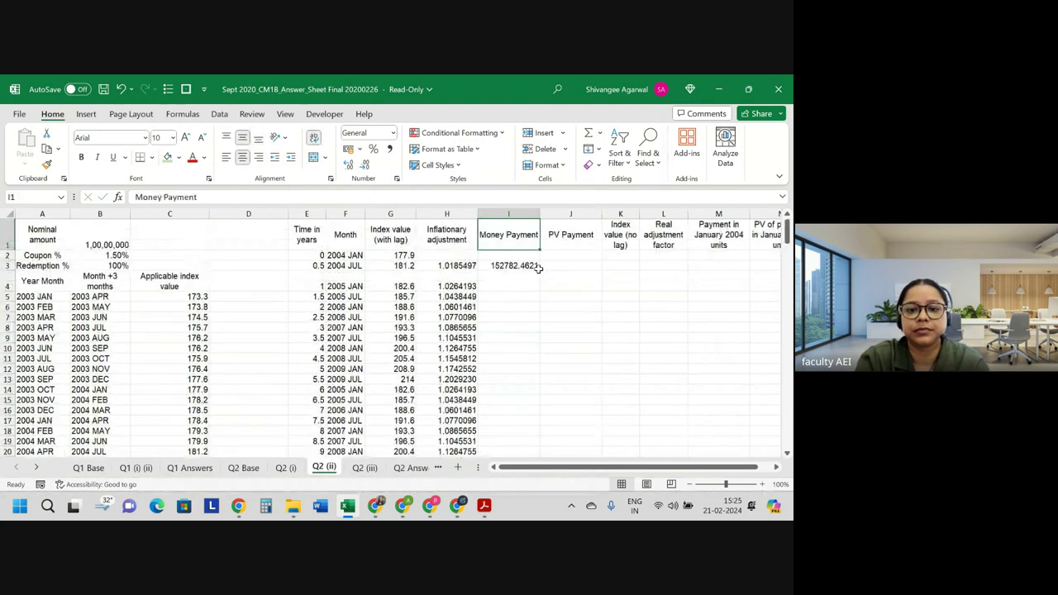
{"action": "left_click", "coordinate": [514, 263]}
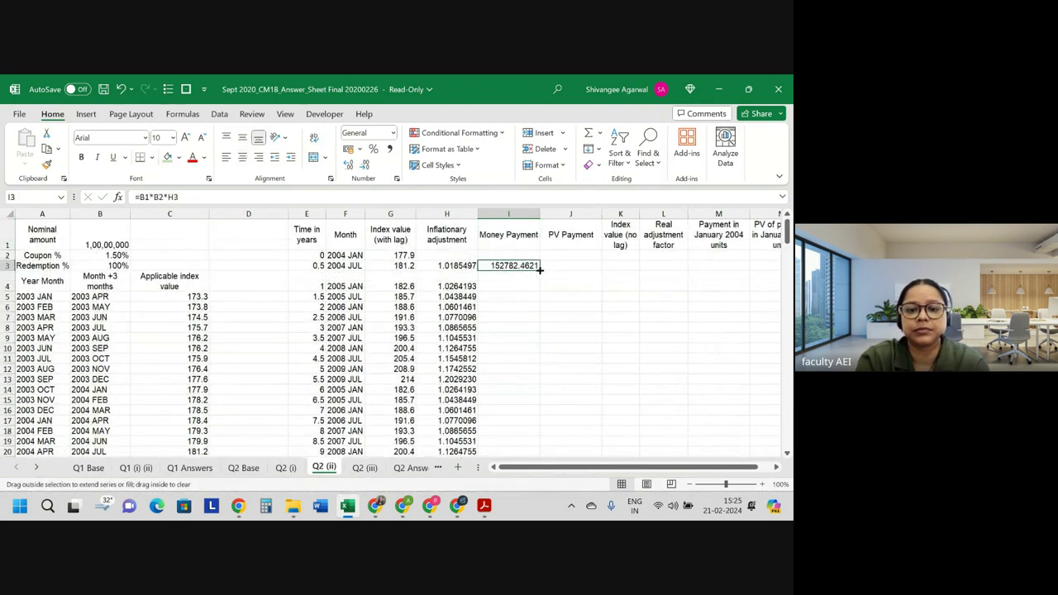
{"action": "double_click", "coordinate": [542, 270]}
- Anchor the references as =$B$1*$B$2*H3 and refill column I
{"action": "double_click", "coordinate": [516, 265]}
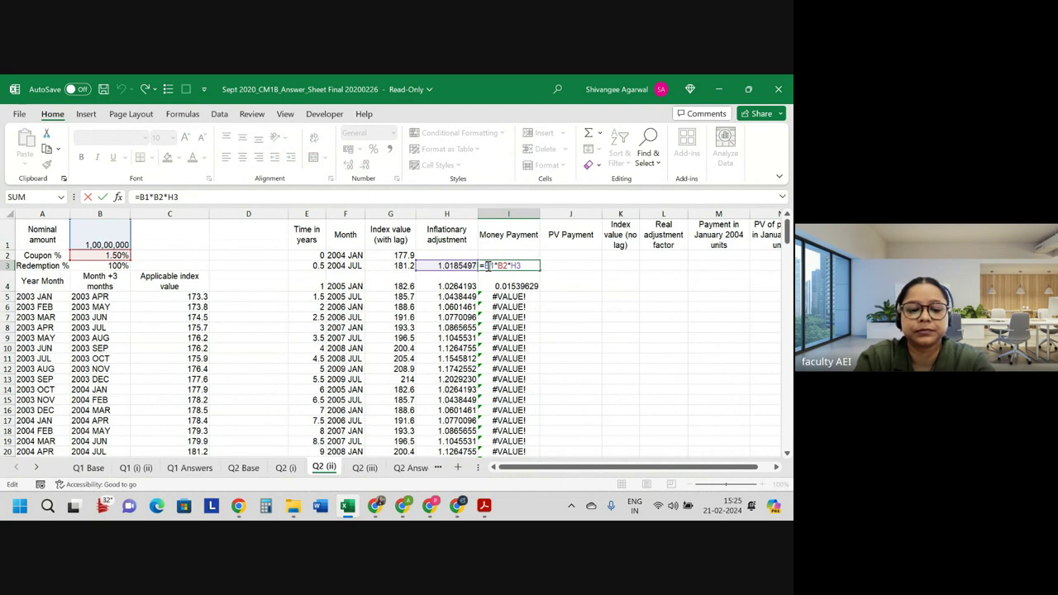
{"action": "key", "text": "F4"}
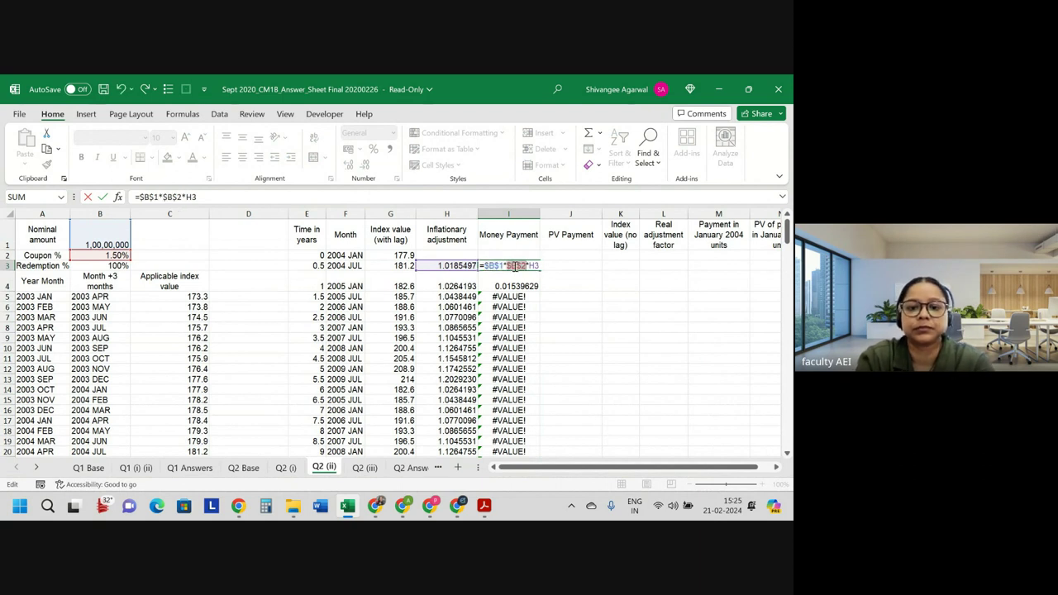
{"action": "key", "text": "Return"}
{"action": "left_click", "coordinate": [507, 263]}
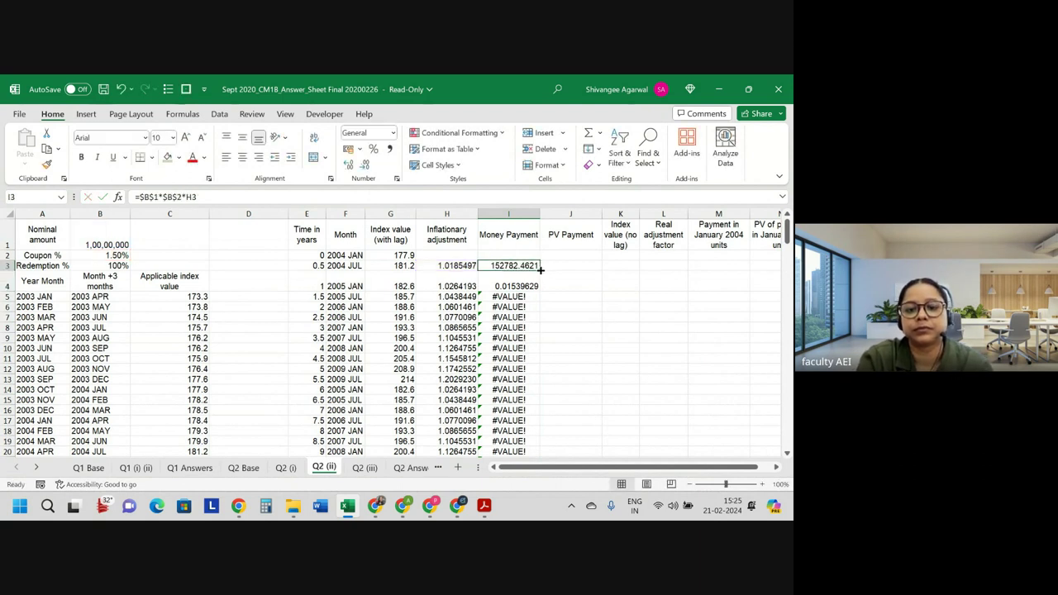
{"action": "double_click", "coordinate": [540, 269]}
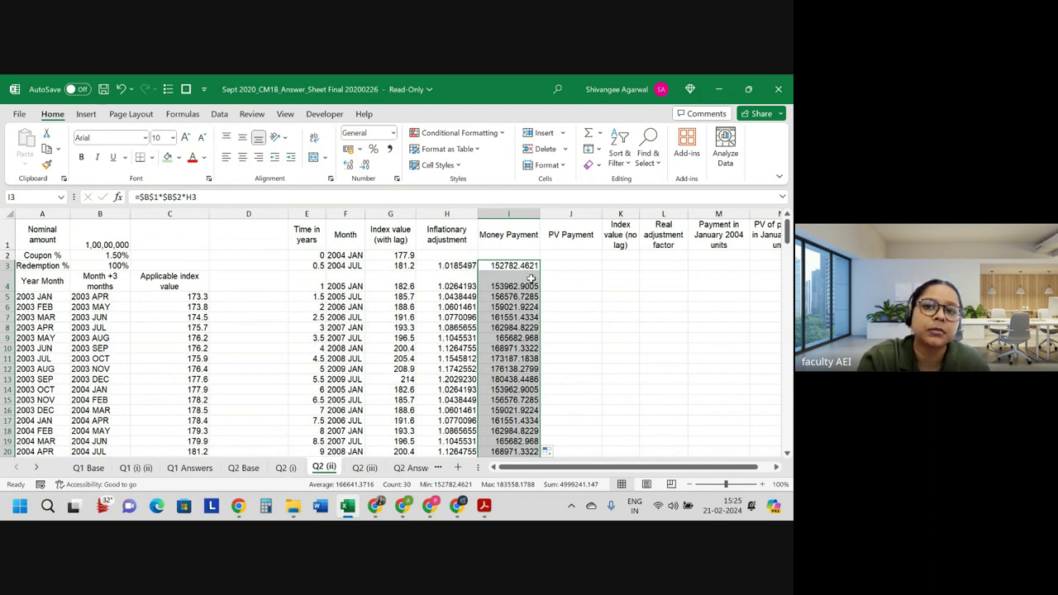
- Change the I3 formula to =$B$1*$B$2/2*H3 to halve the coupon
{"action": "left_click", "coordinate": [104, 255]}
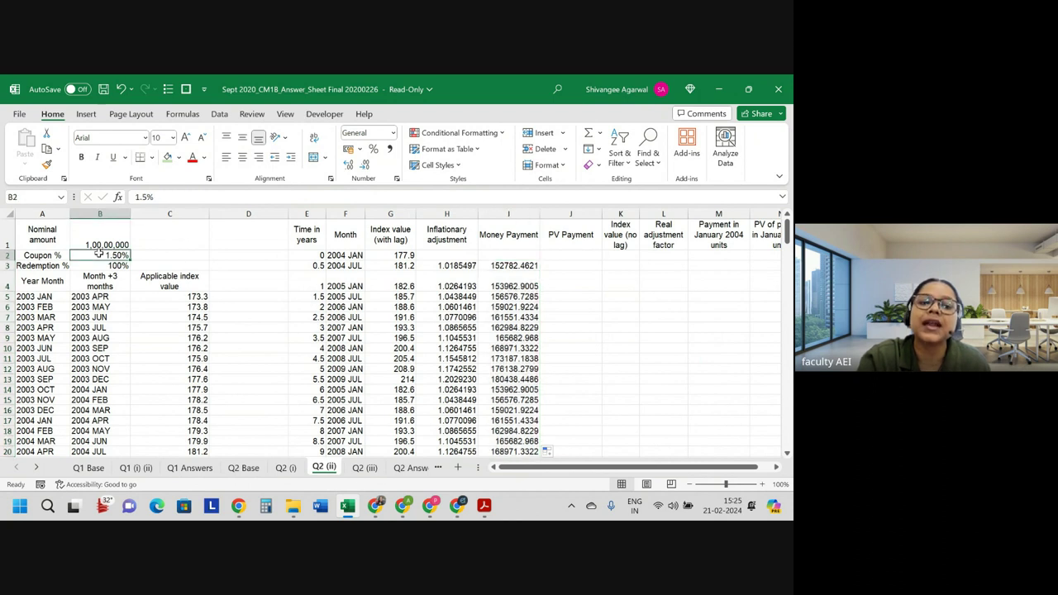
{"action": "left_click", "coordinate": [491, 266]}
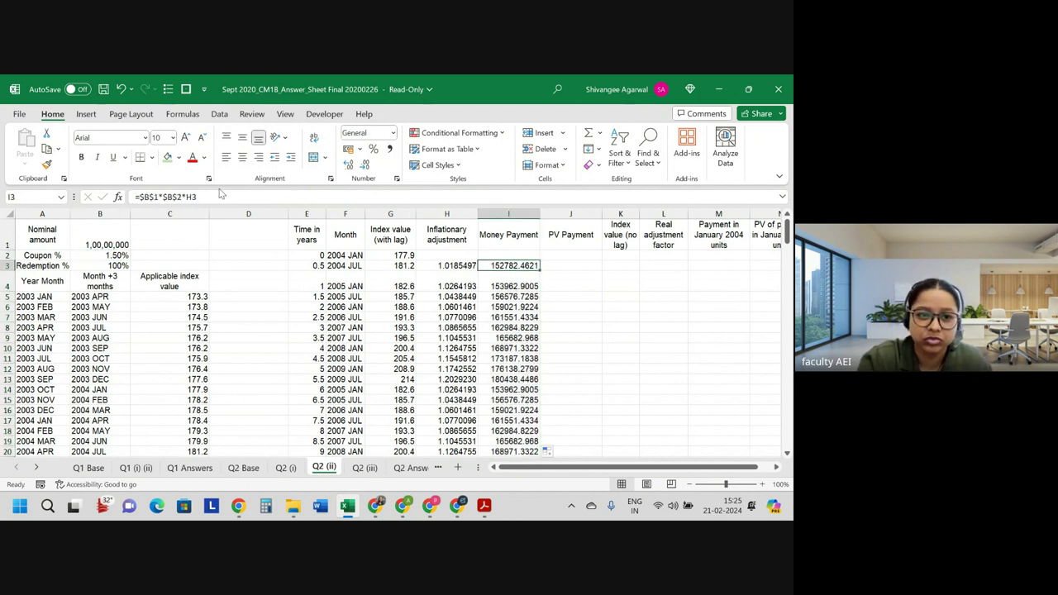
{"action": "left_click", "coordinate": [182, 197]}
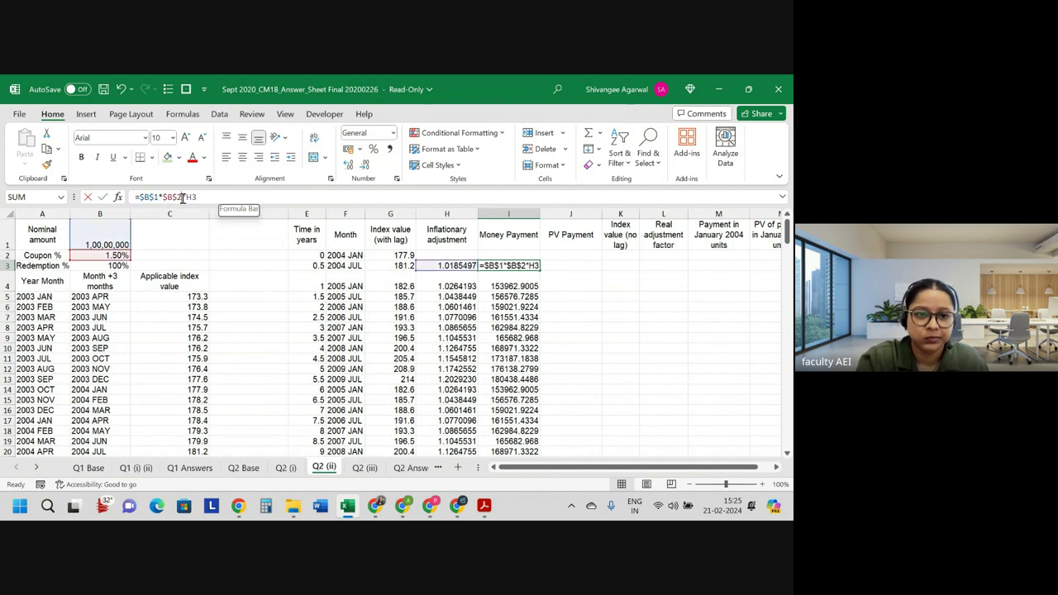
{"action": "type", "text": "/2"}
{"action": "key", "text": "Return"}
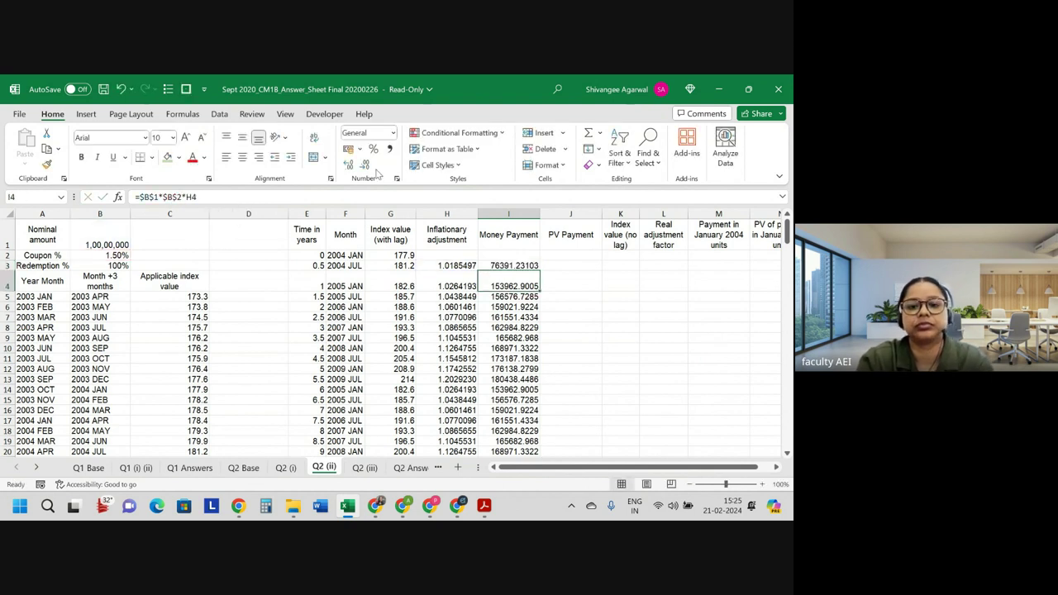
- Trim the payment to two decimals and fill the halved-coupon formula down column I
{"action": "left_click", "coordinate": [523, 266]}
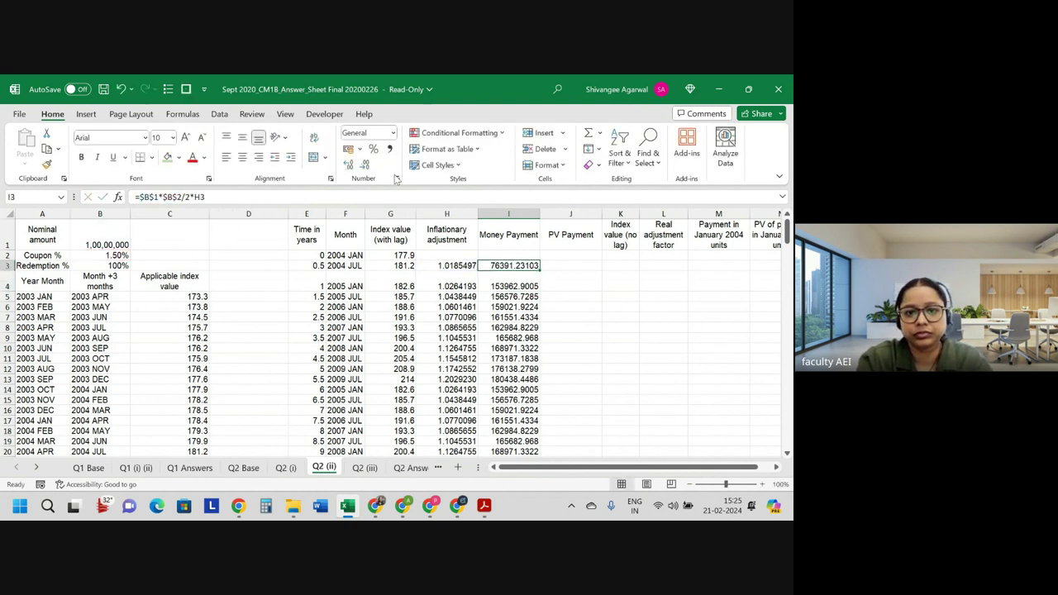
{"action": "left_click", "coordinate": [367, 167]}
{"action": "left_click", "coordinate": [367, 167]}
{"action": "left_click", "coordinate": [367, 166]}
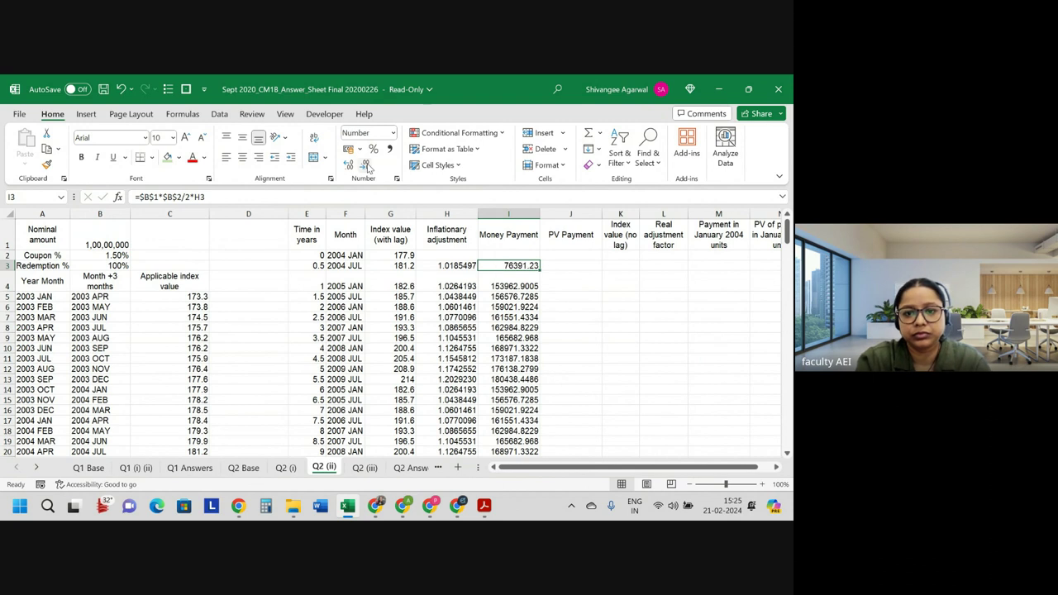
{"action": "double_click", "coordinate": [539, 272]}
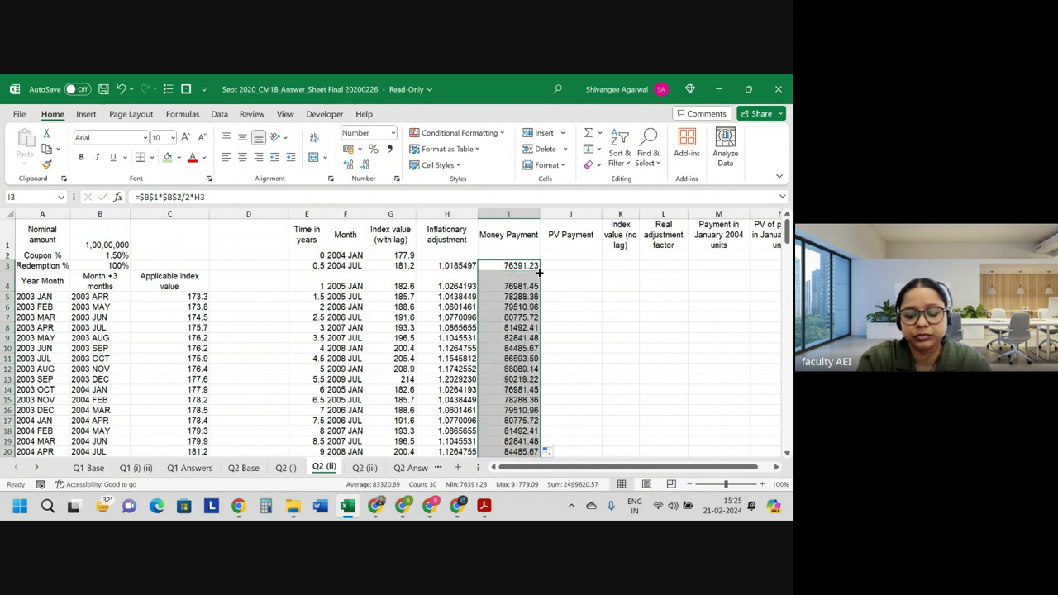
- Apply $ English (United States) accounting format to the payments, then review I4 and G2's VLOOKUP
{"action": "left_click", "coordinate": [360, 149]}
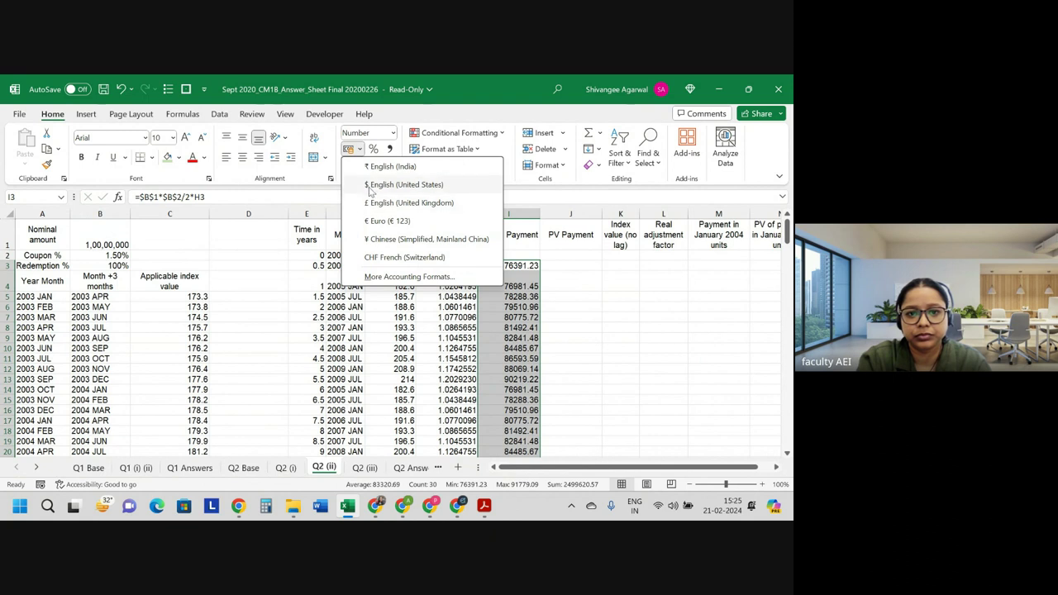
{"action": "left_click", "coordinate": [370, 185]}
{"action": "left_click", "coordinate": [502, 279]}
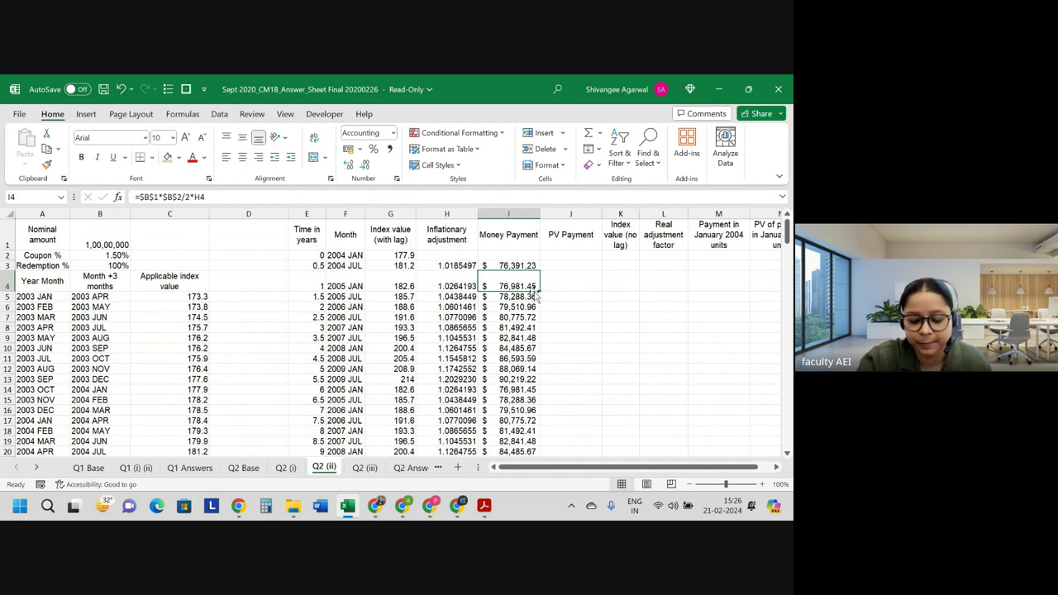
{"action": "left_click_drag", "start_coordinate": [512, 302], "coordinate": [514, 284]}
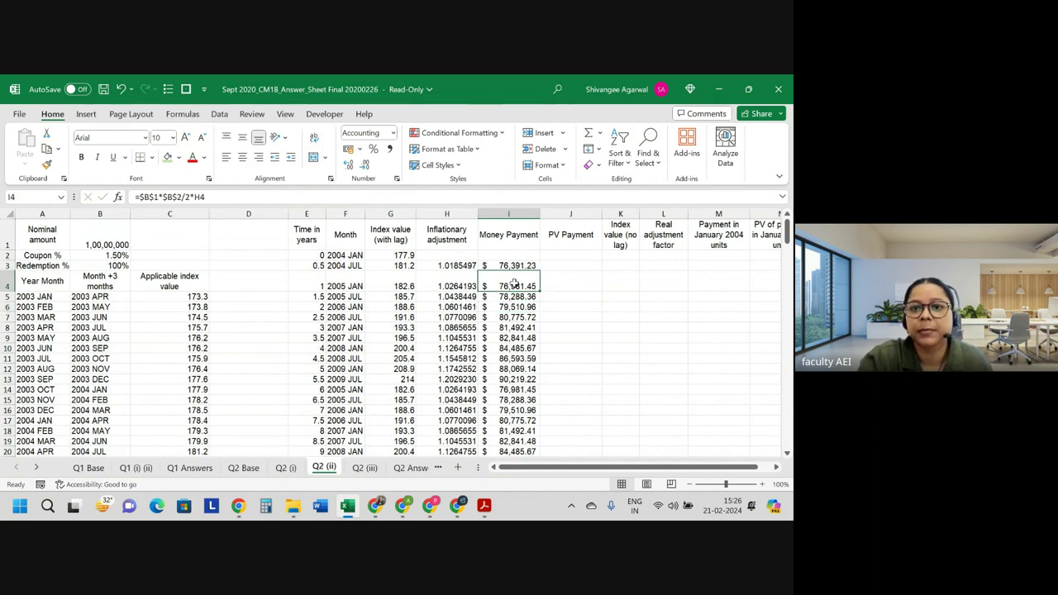
{"action": "double_click", "coordinate": [397, 257]}
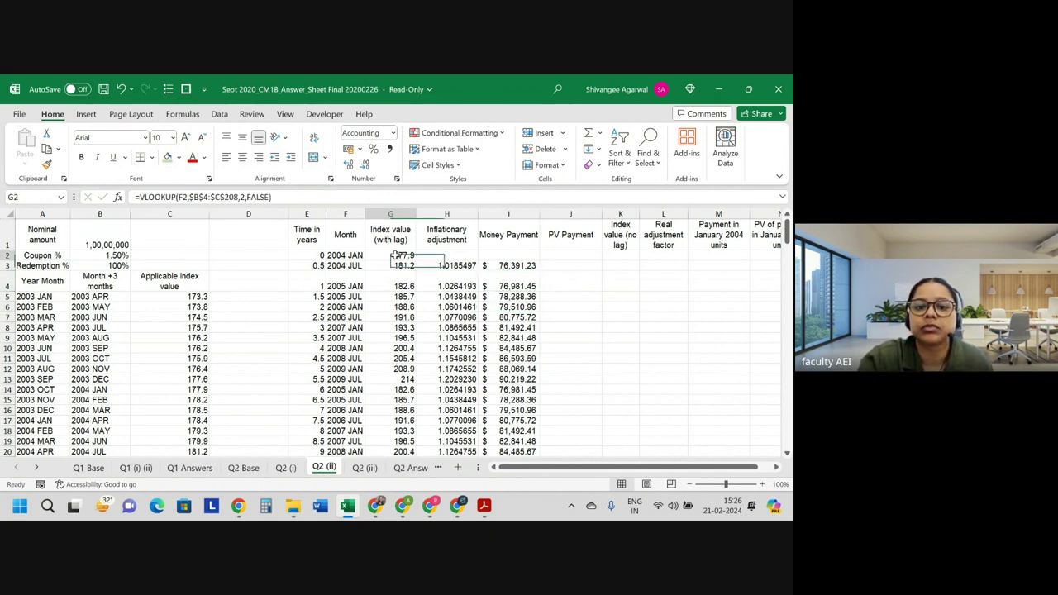
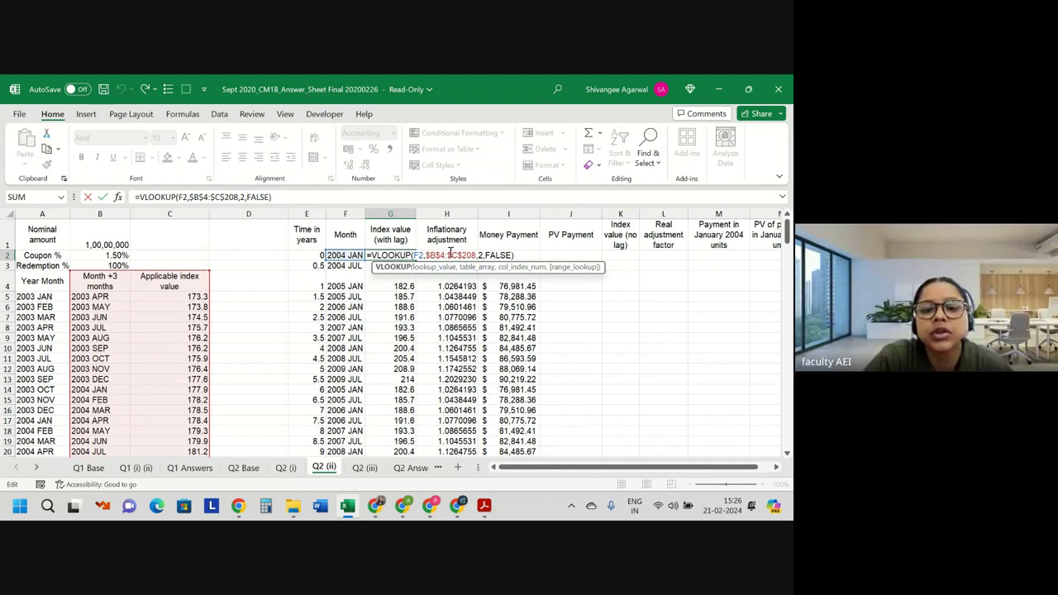
- Commit the VLOOKUP formula in G2 so it returns 177.9 for 2004 JAN
{"action": "left_click_drag", "start_coordinate": [426, 255], "coordinate": [473, 256]}
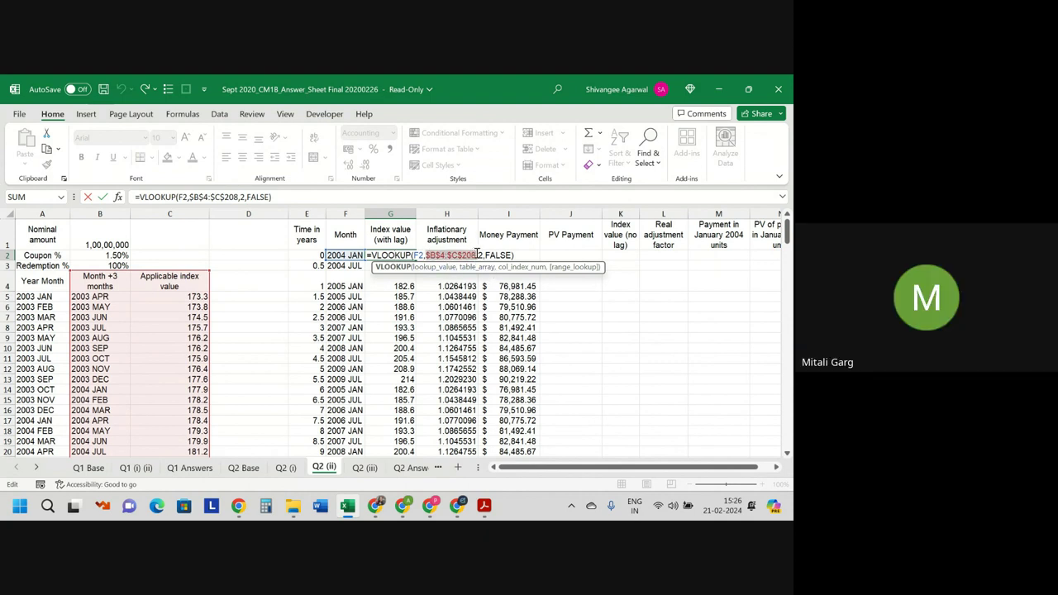
{"action": "left_click", "coordinate": [424, 255]}
{"action": "key", "text": "Return"}
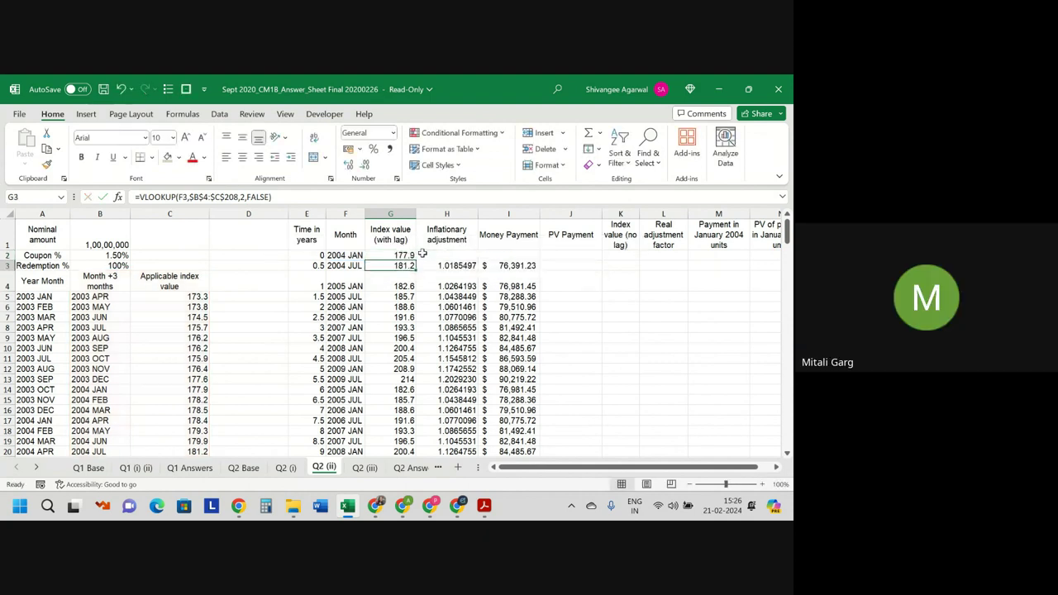
- Review the Month dates in F2, F3, F7 and F5 (2004 JAN to 2006 JUL)
{"action": "left_click_drag", "start_coordinate": [345, 255], "coordinate": [339, 367]}
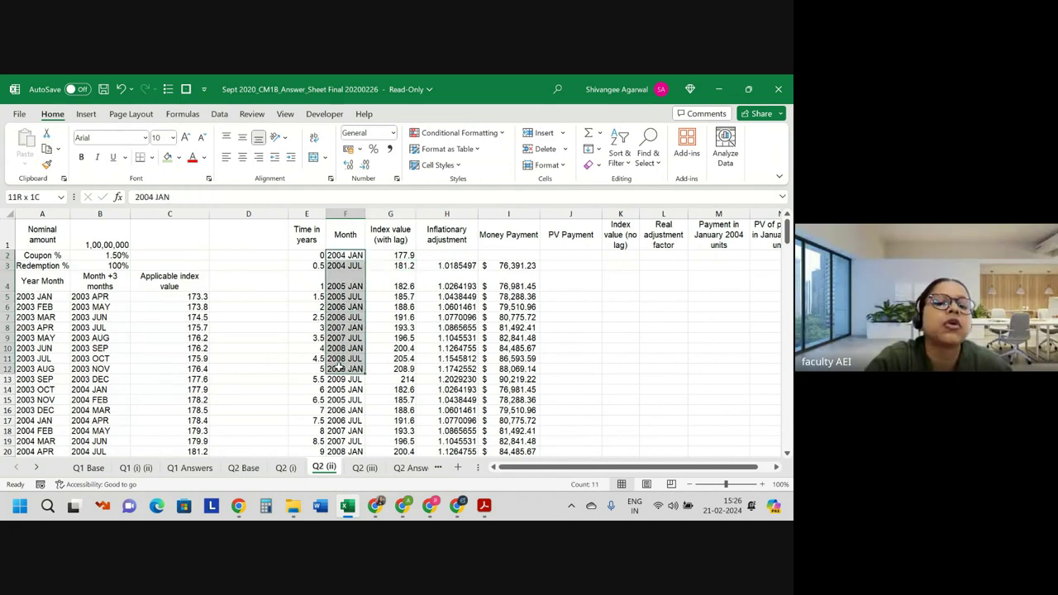
{"action": "left_click", "coordinate": [354, 256]}
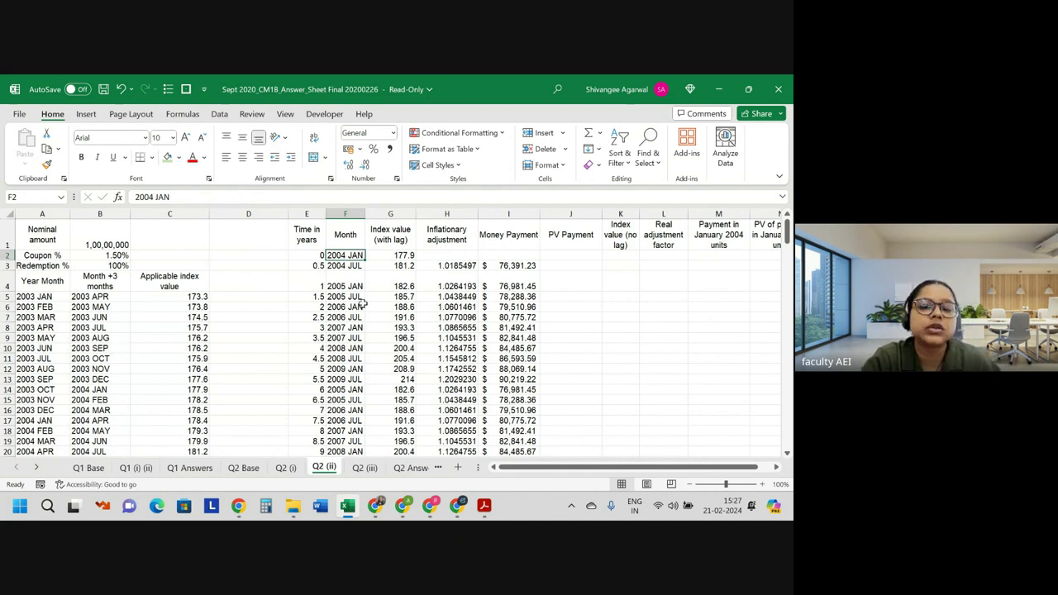
{"action": "left_click", "coordinate": [342, 267]}
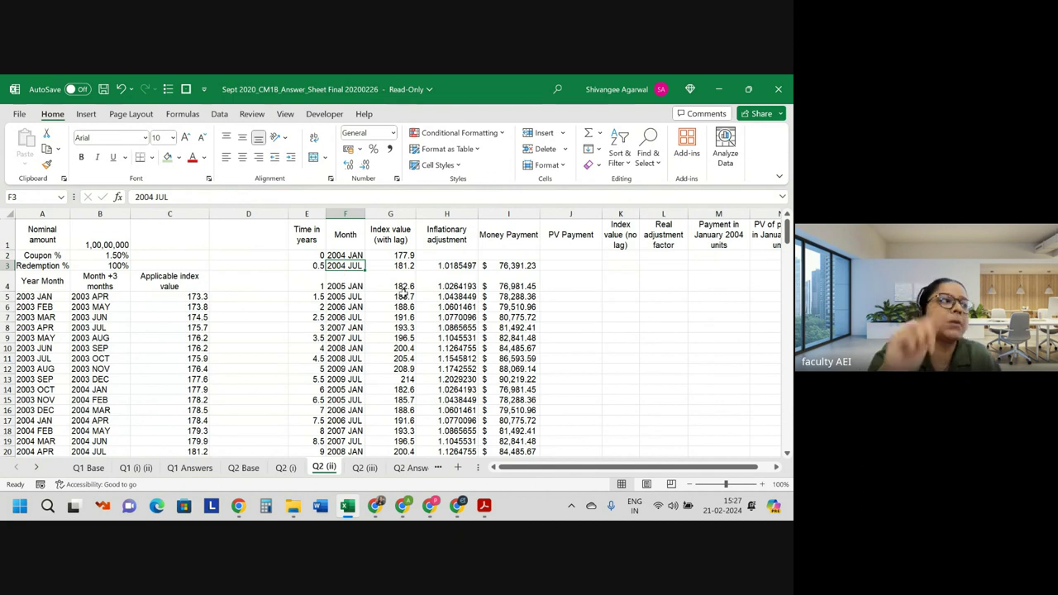
{"action": "left_click", "coordinate": [347, 316]}
{"action": "left_click", "coordinate": [354, 266]}
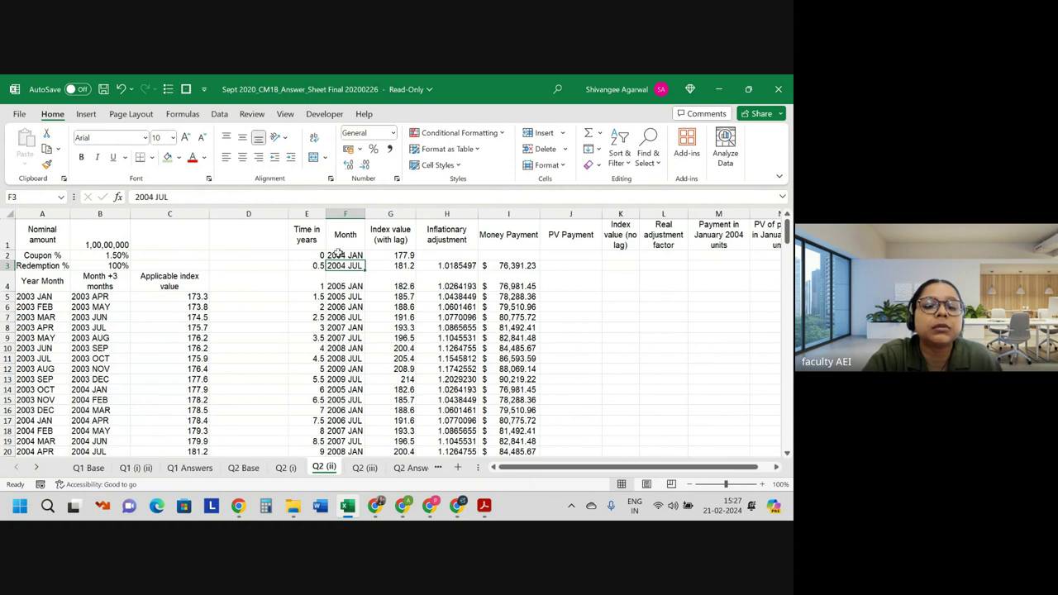
{"action": "left_click_drag", "start_coordinate": [338, 263], "coordinate": [372, 364]}
{"action": "left_click_drag", "start_coordinate": [99, 358], "coordinate": [125, 429]}
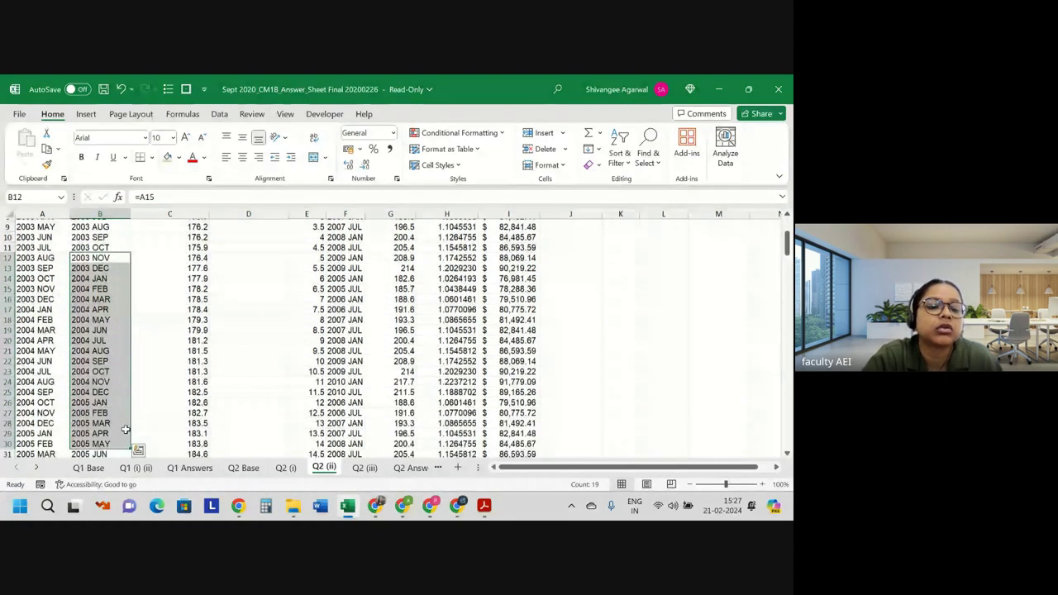
{"action": "scroll", "coordinate": [276, 331], "scroll_direction": "up", "scroll_amount": 3}
{"action": "scroll", "coordinate": [276, 331], "scroll_direction": "down", "scroll_amount": 1}
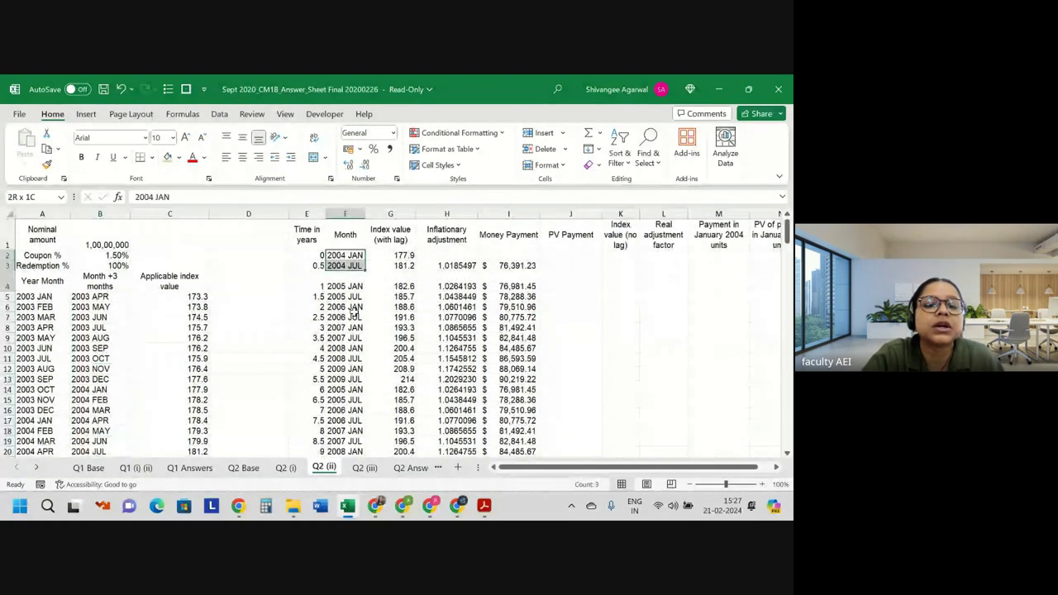
{"action": "left_click_drag", "start_coordinate": [345, 256], "coordinate": [355, 328]}
{"action": "left_click", "coordinate": [345, 296]}
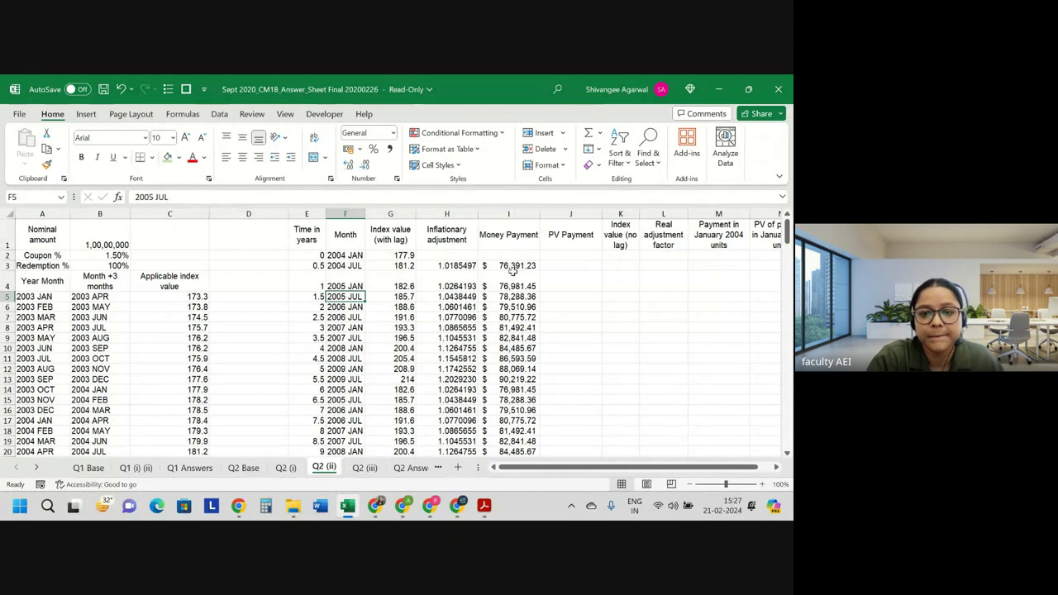
- Start a PV formula in J3, then clear it again
{"action": "left_click", "coordinate": [570, 265]}
{"action": "type", "text": "="}
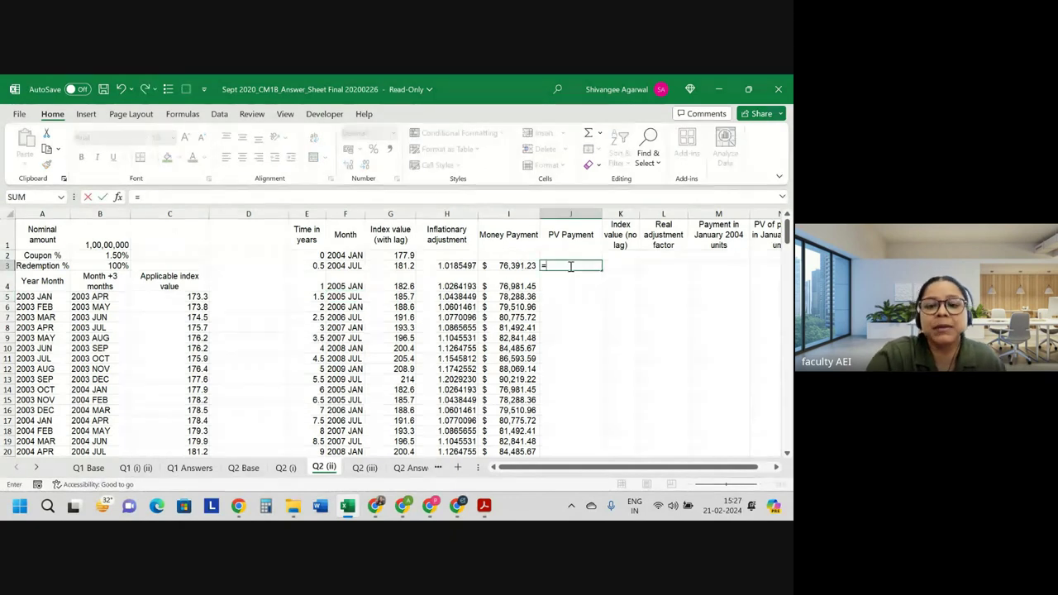
{"action": "key", "text": "Left"}
{"action": "scroll", "coordinate": [570, 265], "scroll_direction": "down", "scroll_amount": 1}
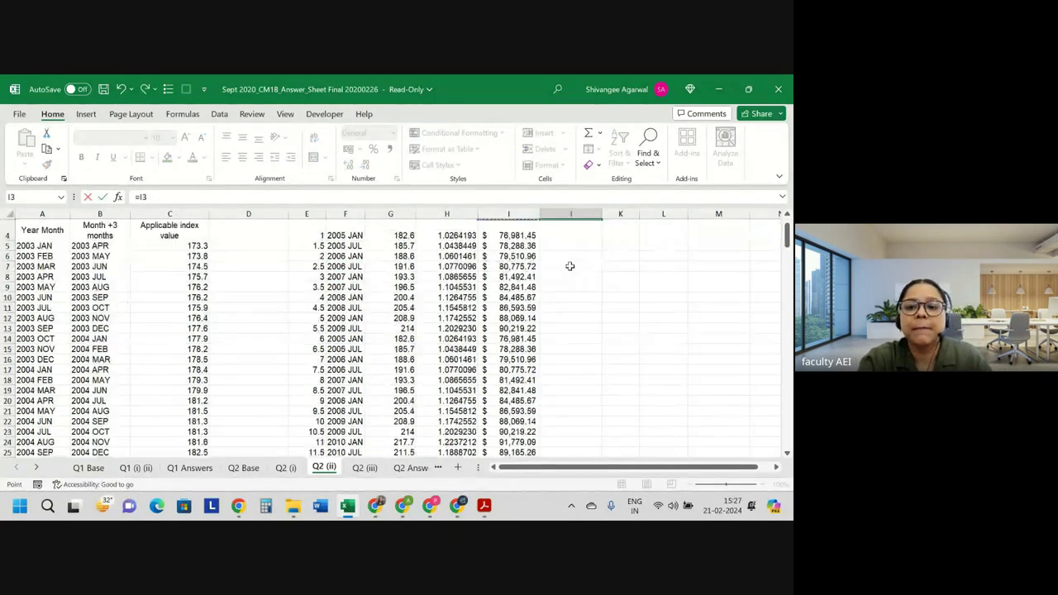
{"action": "scroll", "coordinate": [570, 265], "scroll_direction": "down", "scroll_amount": 4}
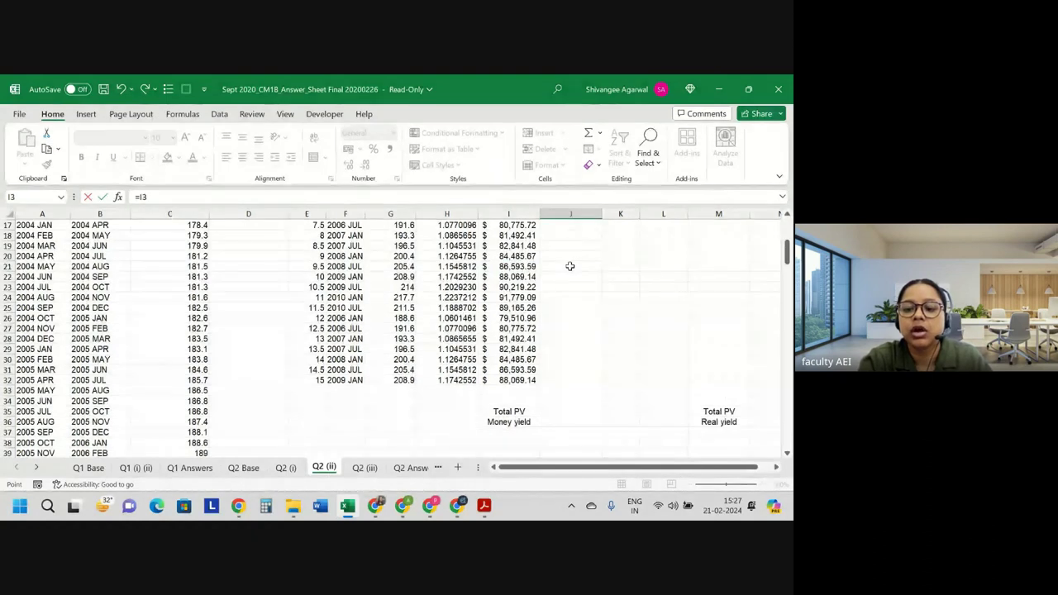
{"action": "key", "text": "Up"}
{"action": "key", "text": "Up"}
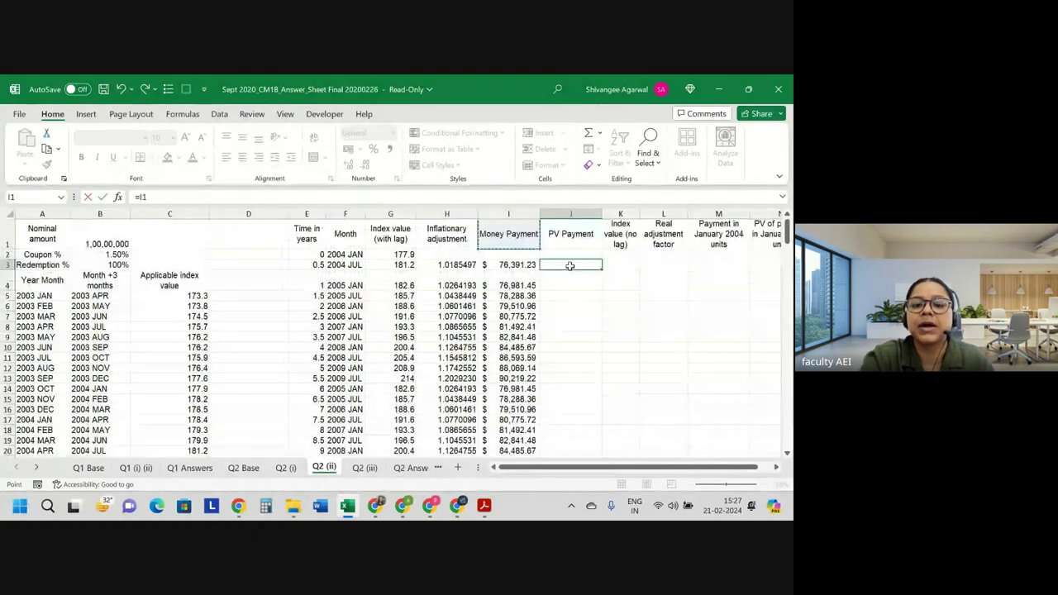
{"action": "key", "text": "BackSpace"}
{"action": "key", "text": "BackSpace"}
{"action": "key", "text": "BackSpace"}
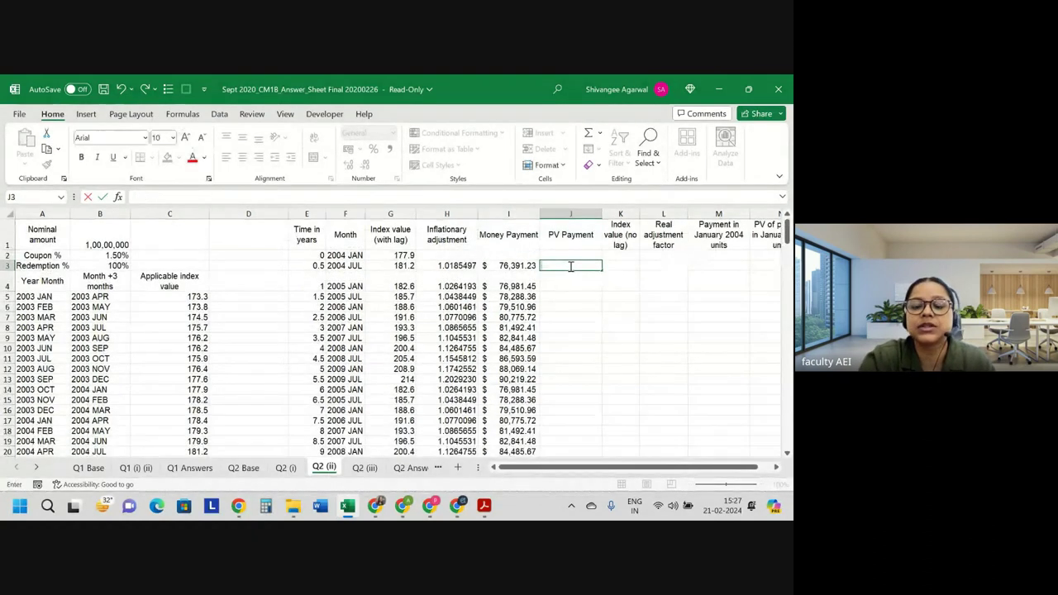
- Enter a 5% money yield guess in J36, then check the question PDF
{"action": "scroll", "coordinate": [570, 265], "scroll_direction": "down", "scroll_amount": 5}
{"action": "scroll", "coordinate": [570, 331], "scroll_direction": "down", "scroll_amount": 1}
{"action": "left_click", "coordinate": [571, 407]}
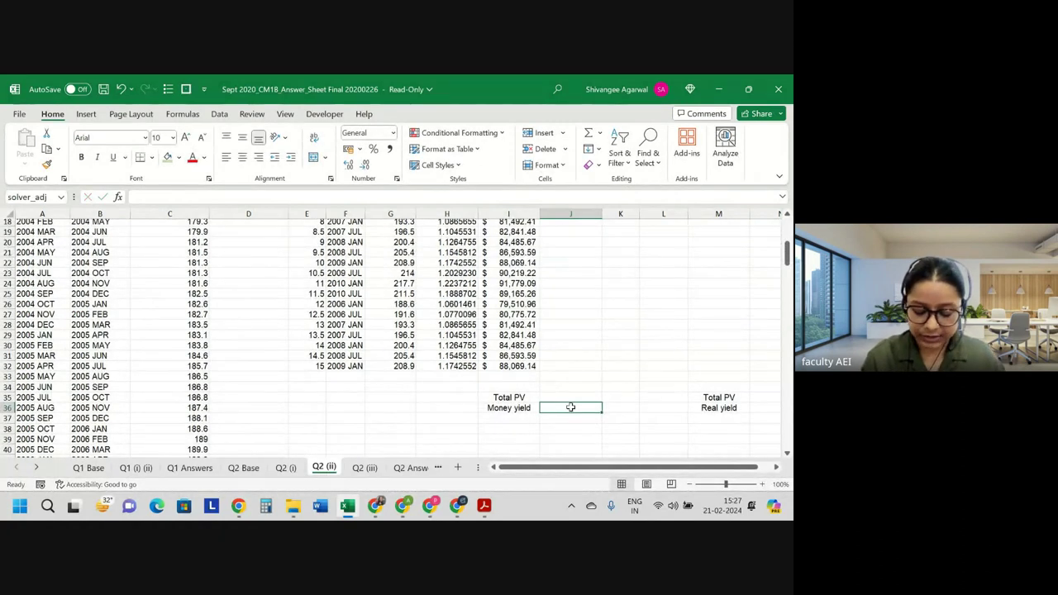
{"action": "type", "text": "5"}
{"action": "key", "text": "Return"}
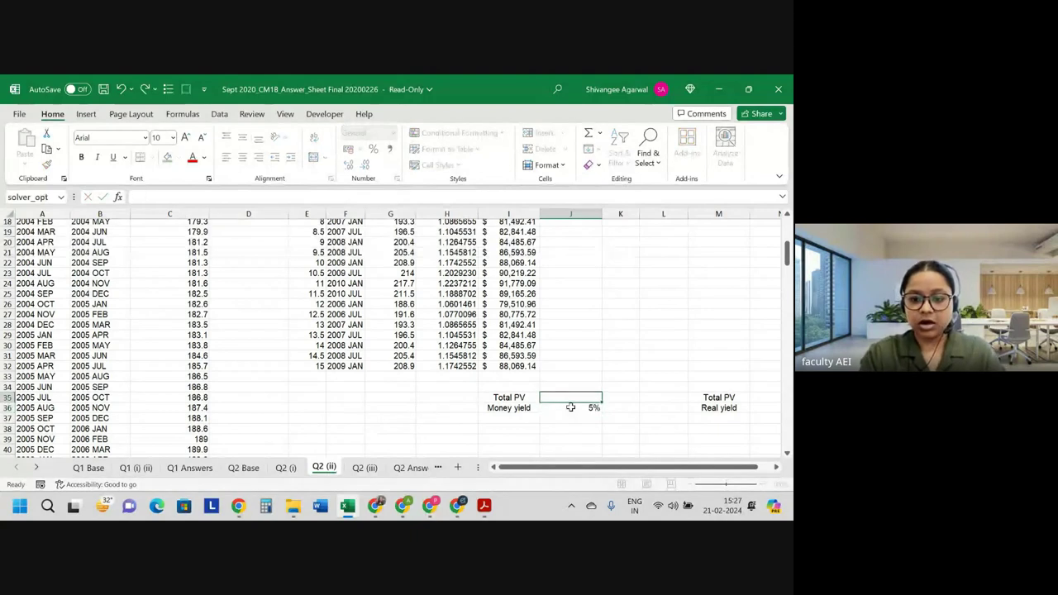
{"action": "key", "text": "alt+Tab"}
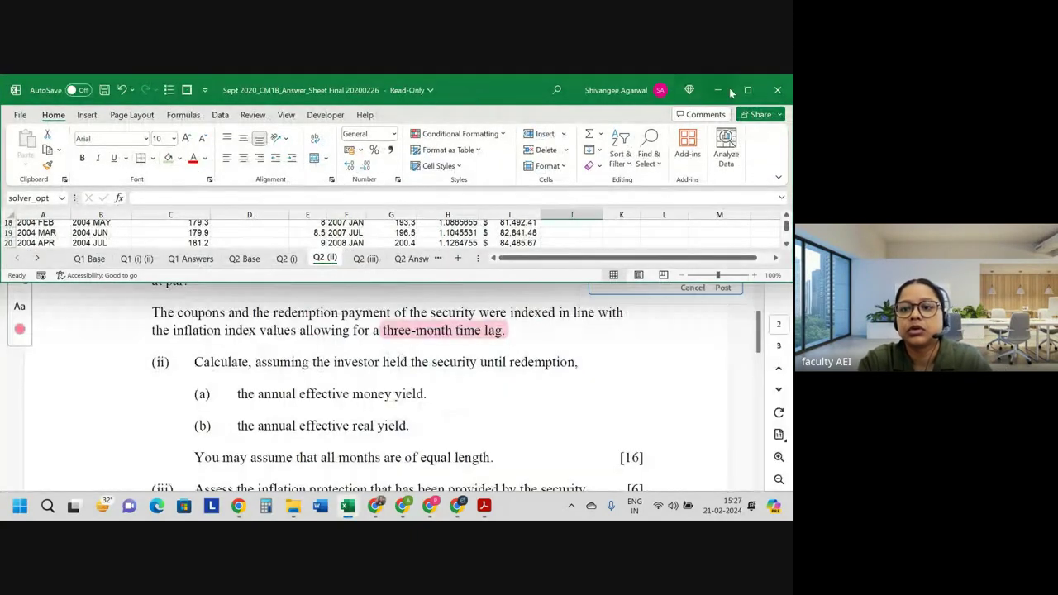
{"action": "double_click", "coordinate": [474, 88]}
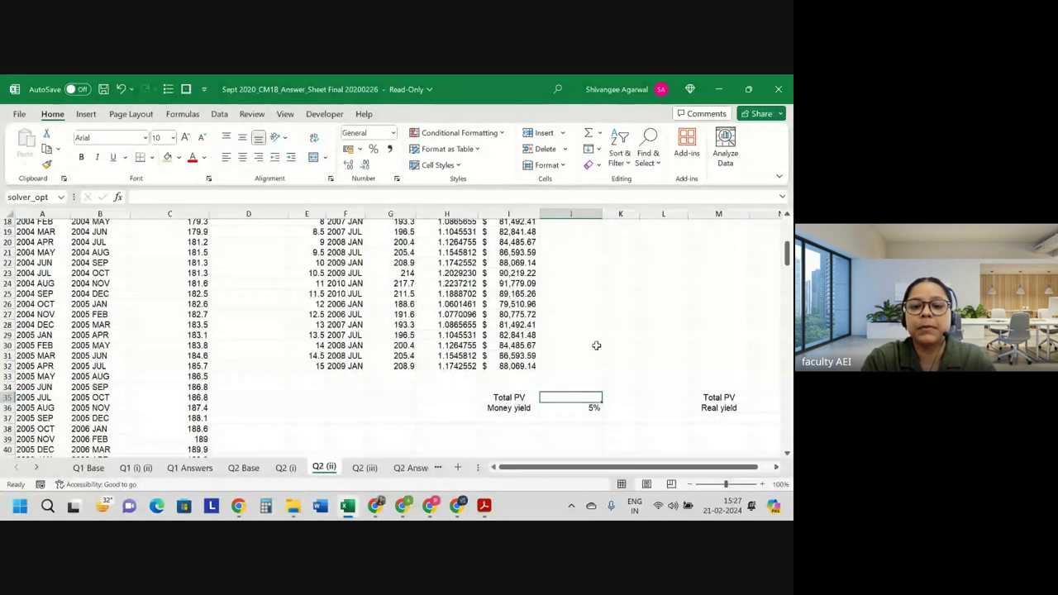
{"action": "key", "text": "ctrl+Up"}
{"action": "type", "text": "="}
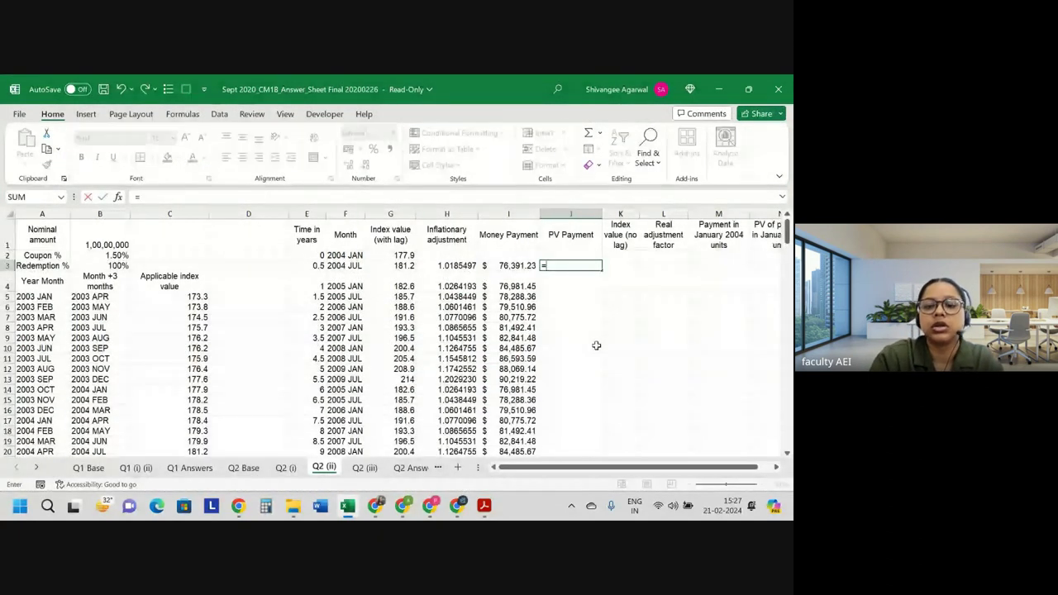
{"action": "type", "text": "I3*(1+"}
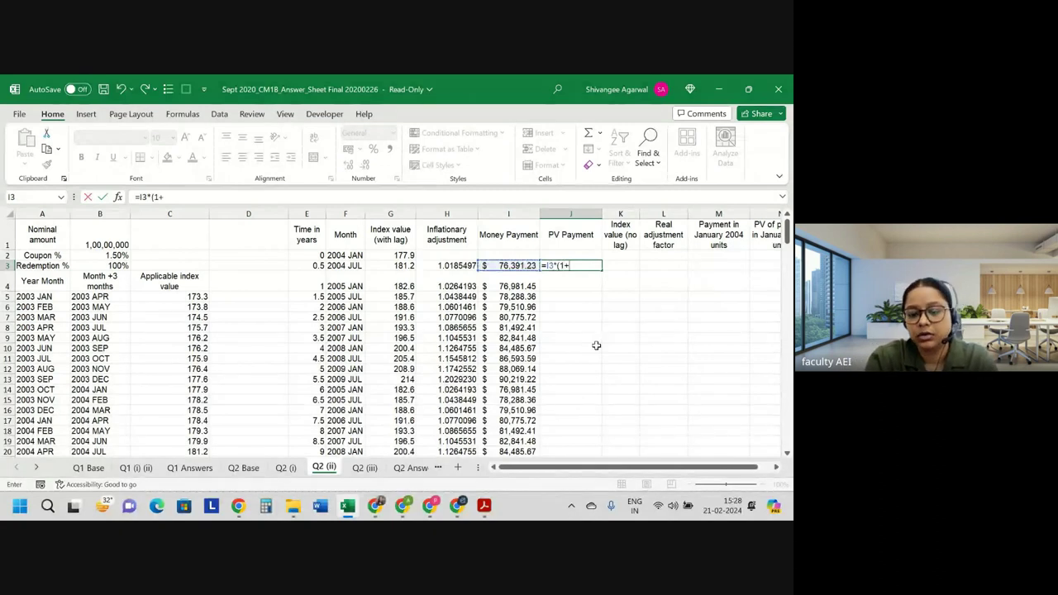
{"action": "key", "text": "ctrl+Down"}
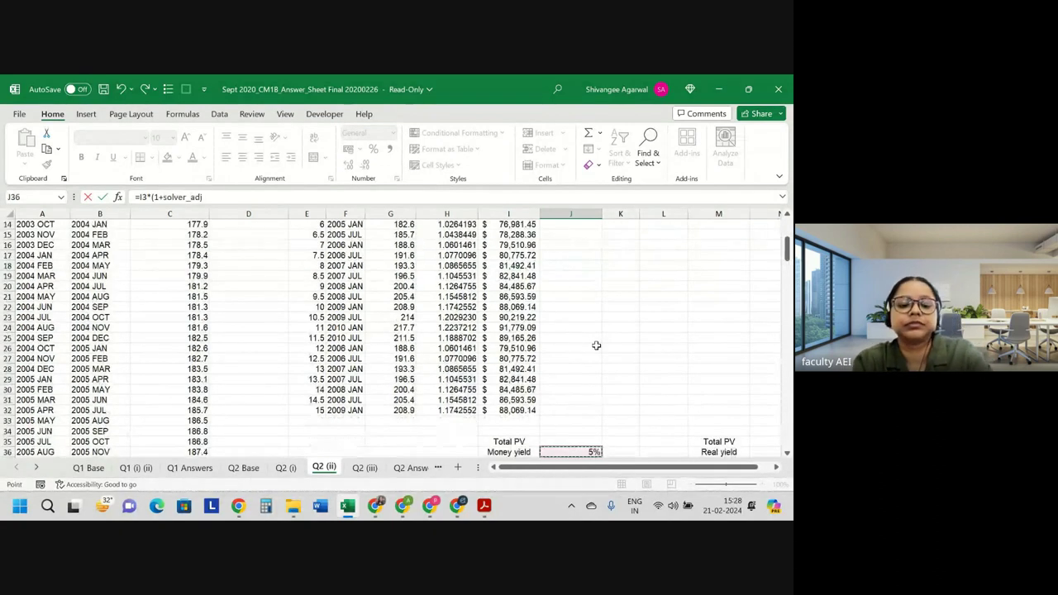
{"action": "type", "text": ")^-"}
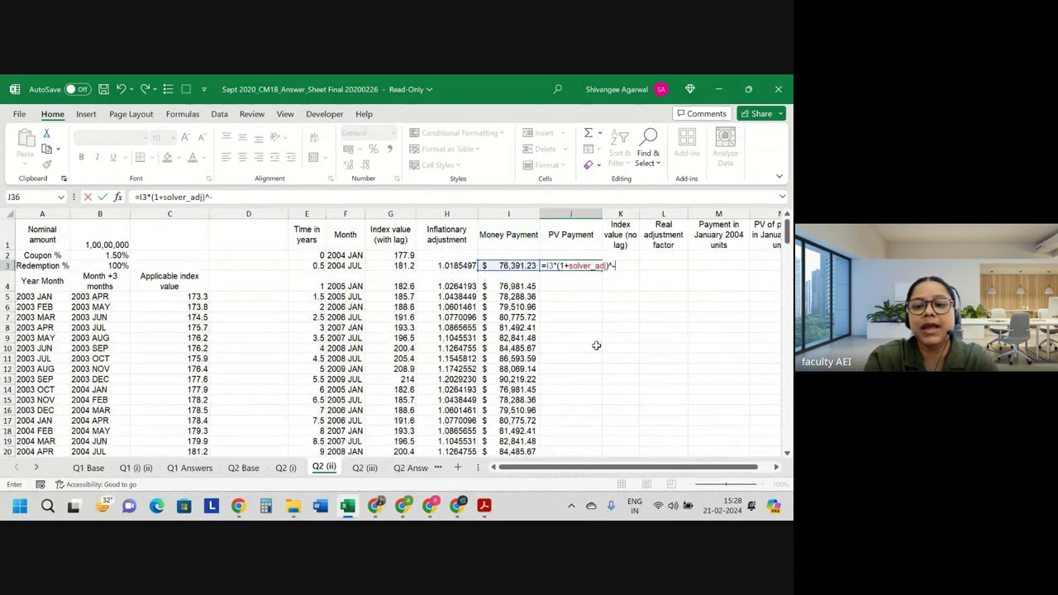
{"action": "key", "text": "Left"}
{"action": "key", "text": "Left"}
{"action": "key", "text": "Left"}
{"action": "key", "text": "Left"}
{"action": "key", "text": "Left"}
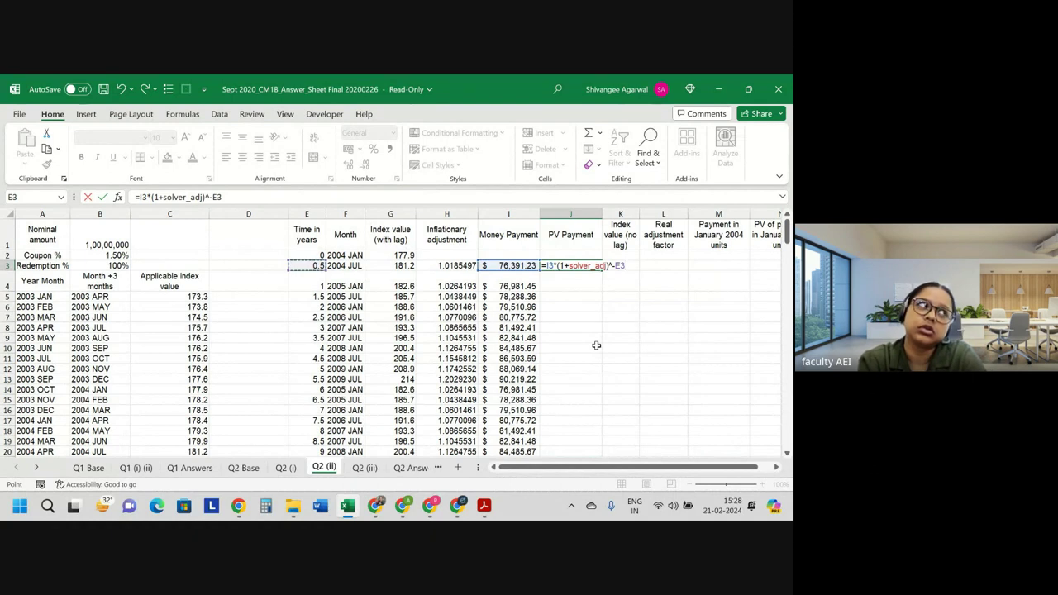
{"action": "key", "text": "Return"}
{"action": "left_click", "coordinate": [570, 258]}
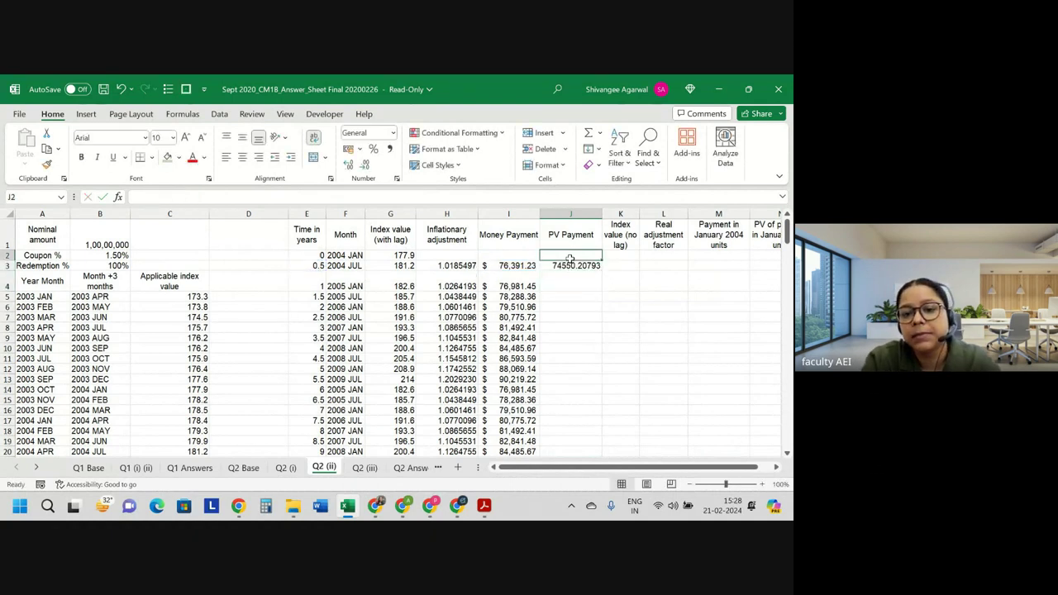
{"action": "left_click", "coordinate": [571, 265]}
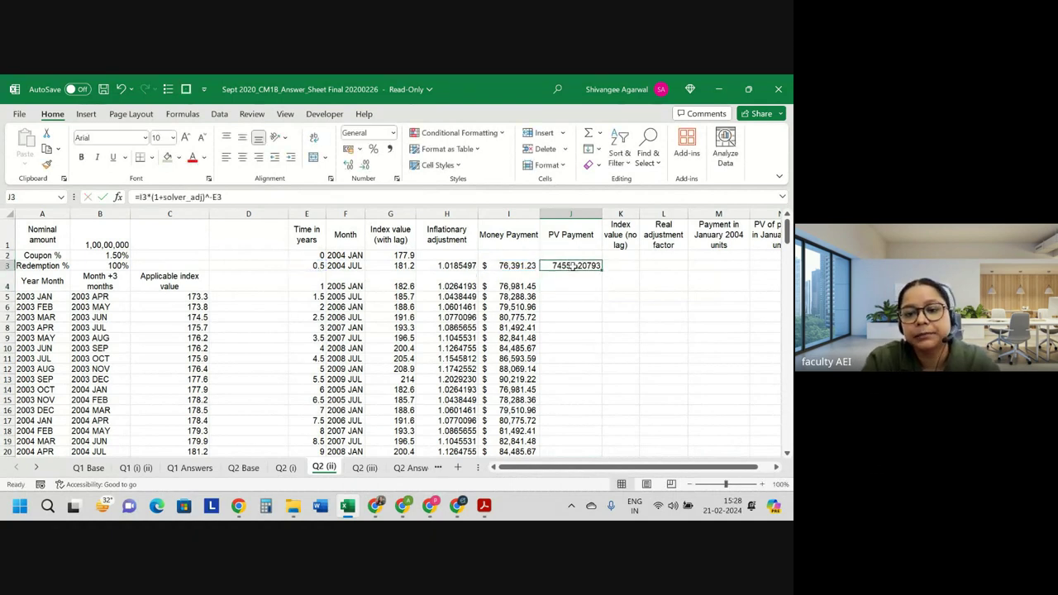
{"action": "left_click", "coordinate": [355, 150]}
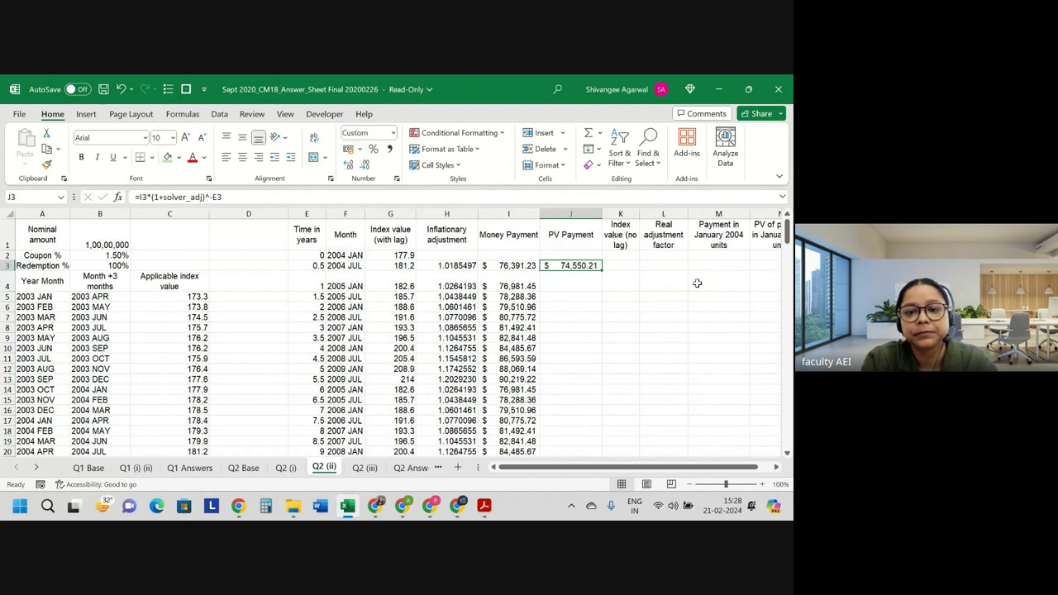
{"action": "double_click", "coordinate": [602, 269]}
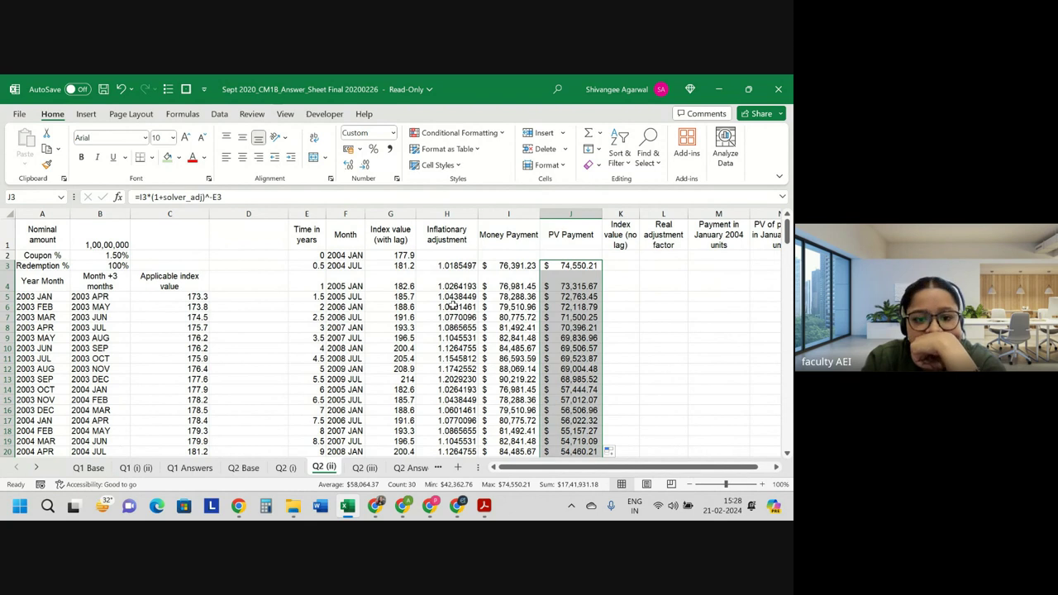
{"action": "left_click", "coordinate": [358, 390]}
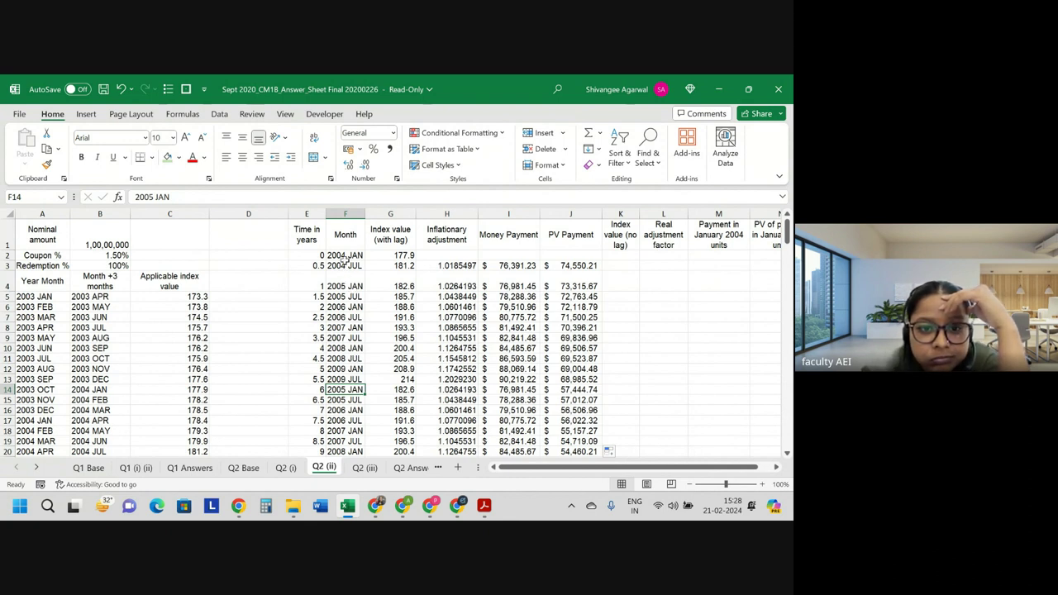
- Continue the half-yearly Month dates from 2010 JAN down to 2019 JAN
{"action": "mouse_move", "coordinate": [344, 255]}
{"action": "left_mouse_down"}
{"action": "mouse_move", "coordinate": [341, 442]}
{"action": "mouse_move", "coordinate": [347, 379]}
{"action": "mouse_move", "coordinate": [361, 378]}
{"action": "left_mouse_up"}
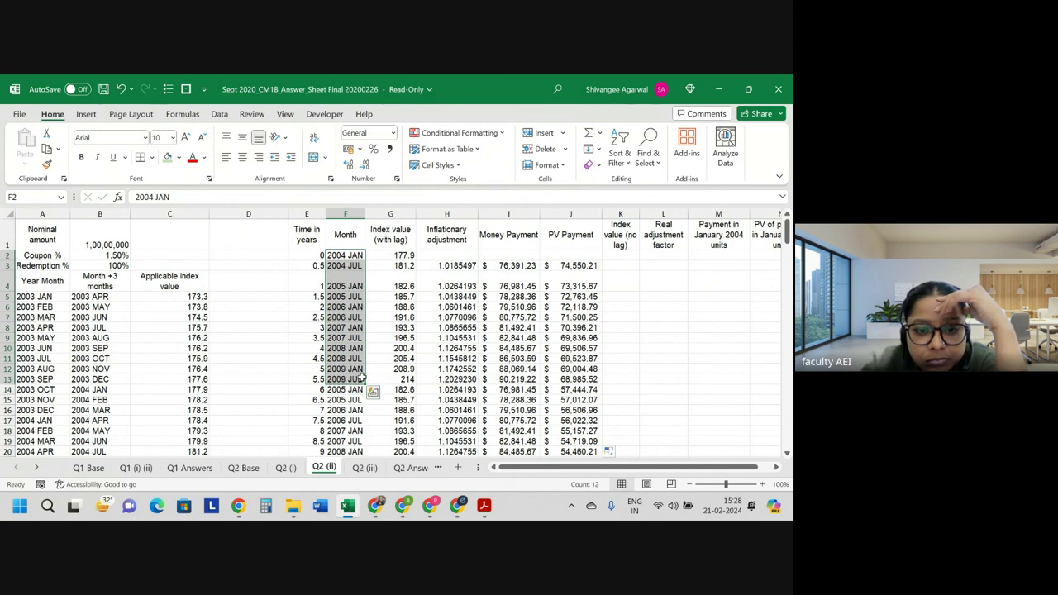
{"action": "double_click", "coordinate": [366, 385]}
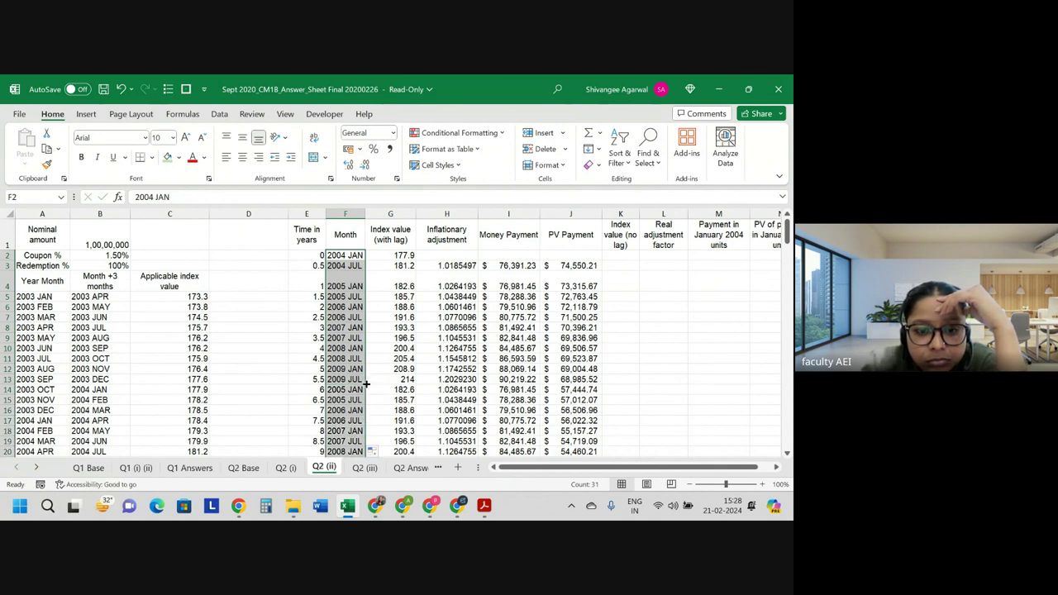
{"action": "left_click", "coordinate": [356, 390]}
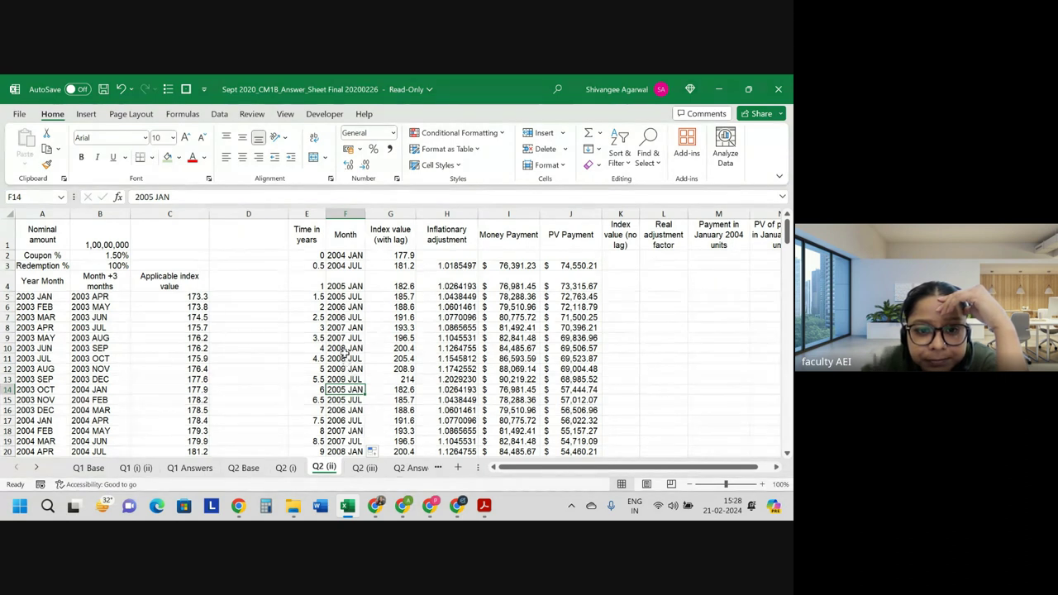
{"action": "key", "text": "ctrl+Up"}
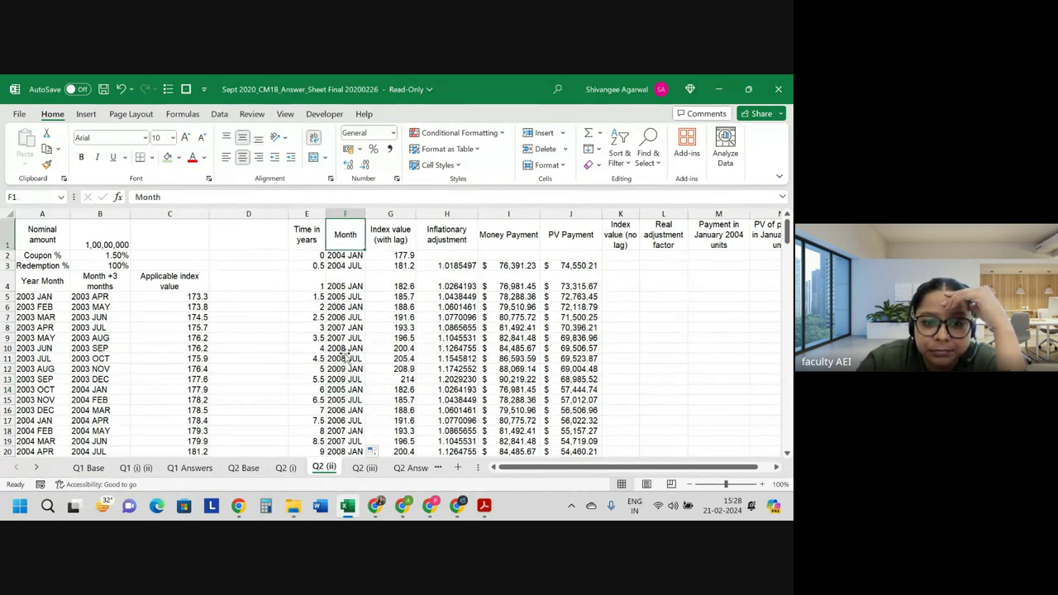
{"action": "left_click", "coordinate": [341, 369], "text": "shift"}
{"action": "mouse_move", "coordinate": [341, 369]}
{"action": "left_mouse_down"}
{"action": "mouse_move", "coordinate": [360, 382]}
{"action": "mouse_move", "coordinate": [361, 453]}
{"action": "left_mouse_up"}
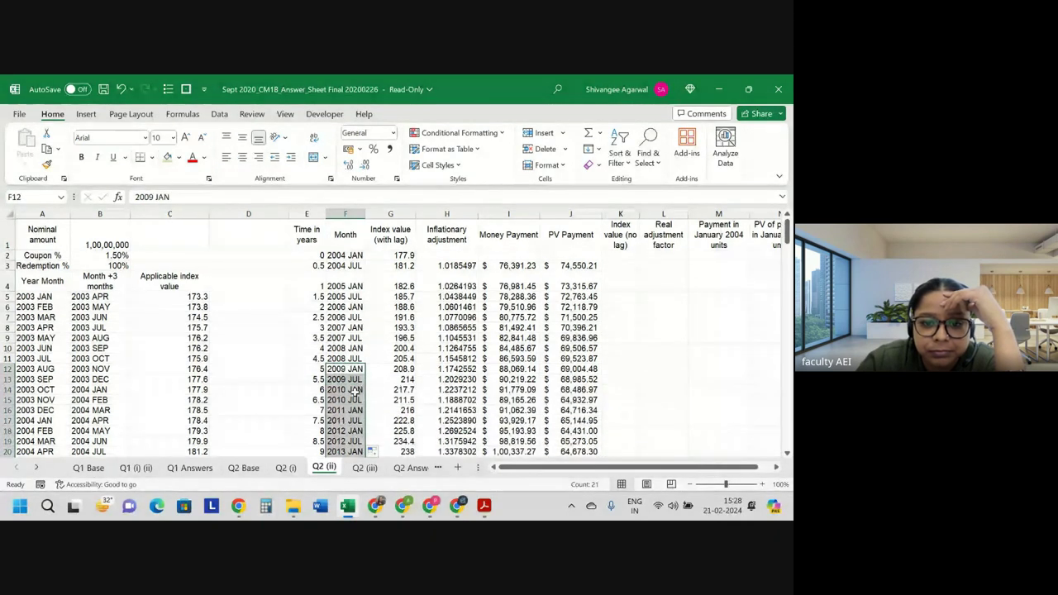
{"action": "left_click", "coordinate": [360, 390]}
- Inspect the PV Payment formula in J3 without changing it
{"action": "scroll", "coordinate": [360, 389], "scroll_direction": "down", "scroll_amount": 4}
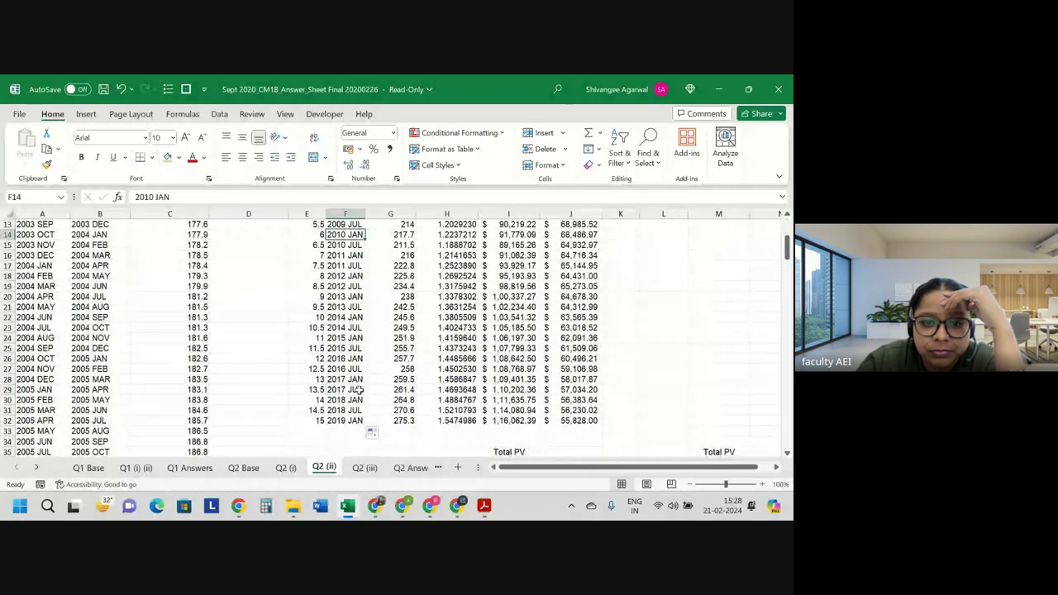
{"action": "scroll", "coordinate": [360, 390], "scroll_direction": "up", "scroll_amount": 3}
{"action": "scroll", "coordinate": [360, 389], "scroll_direction": "up", "scroll_amount": 1}
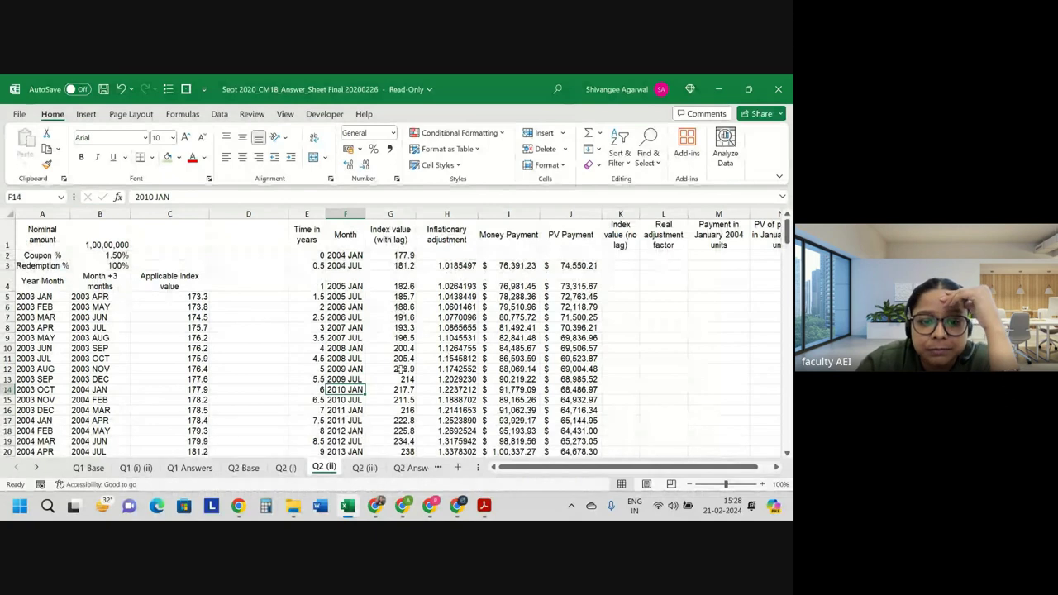
{"action": "scroll", "coordinate": [400, 368], "scroll_direction": "down", "scroll_amount": 1}
{"action": "scroll", "coordinate": [400, 368], "scroll_direction": "down", "scroll_amount": 1}
{"action": "scroll", "coordinate": [403, 366], "scroll_direction": "down", "scroll_amount": 2}
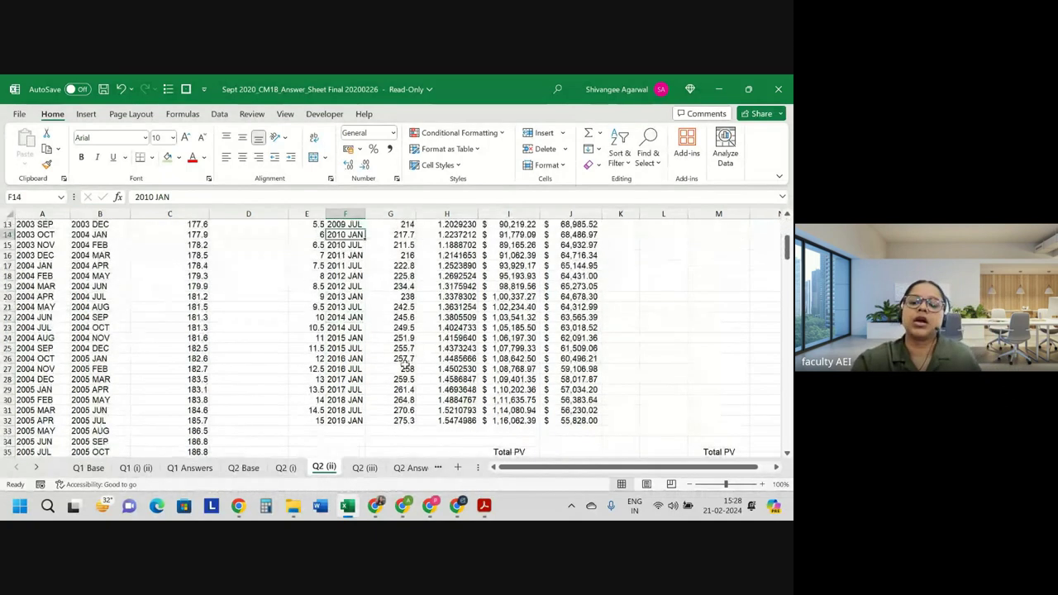
{"action": "scroll", "coordinate": [407, 367], "scroll_direction": "down", "scroll_amount": 1}
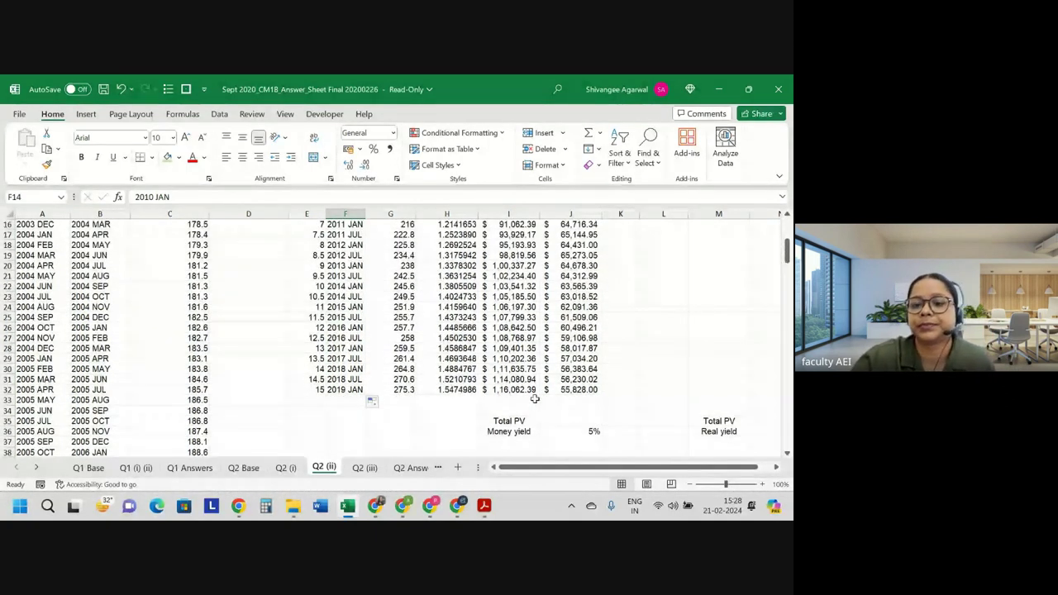
{"action": "scroll", "coordinate": [536, 399], "scroll_direction": "up", "scroll_amount": 5}
{"action": "scroll", "coordinate": [593, 329], "scroll_direction": "down", "scroll_amount": 3}
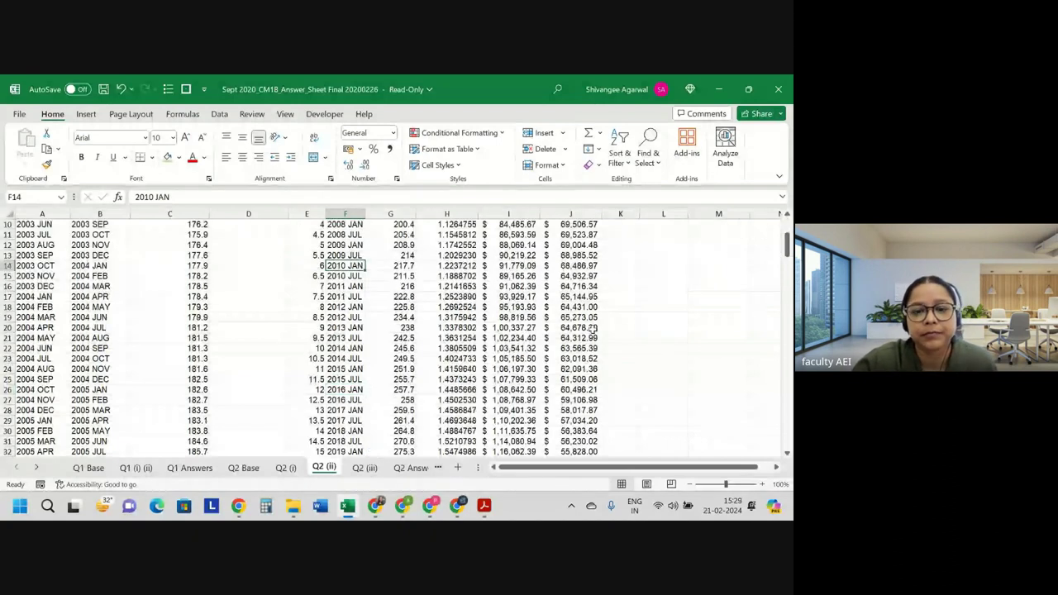
{"action": "scroll", "coordinate": [592, 329], "scroll_direction": "up", "scroll_amount": 3}
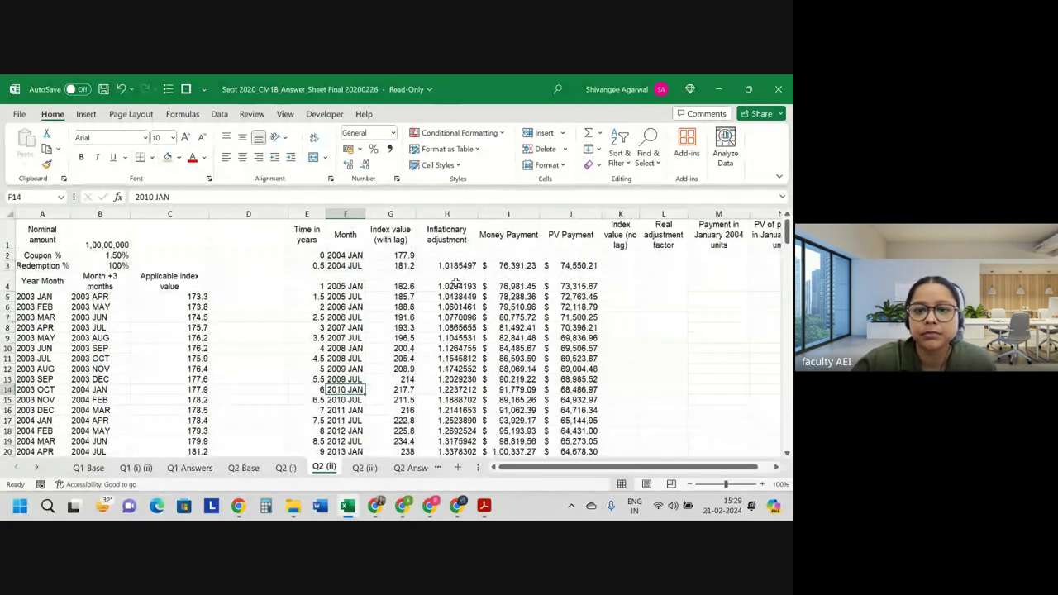
{"action": "double_click", "coordinate": [571, 265]}
{"action": "scroll", "coordinate": [603, 324], "scroll_direction": "down", "scroll_amount": 4}
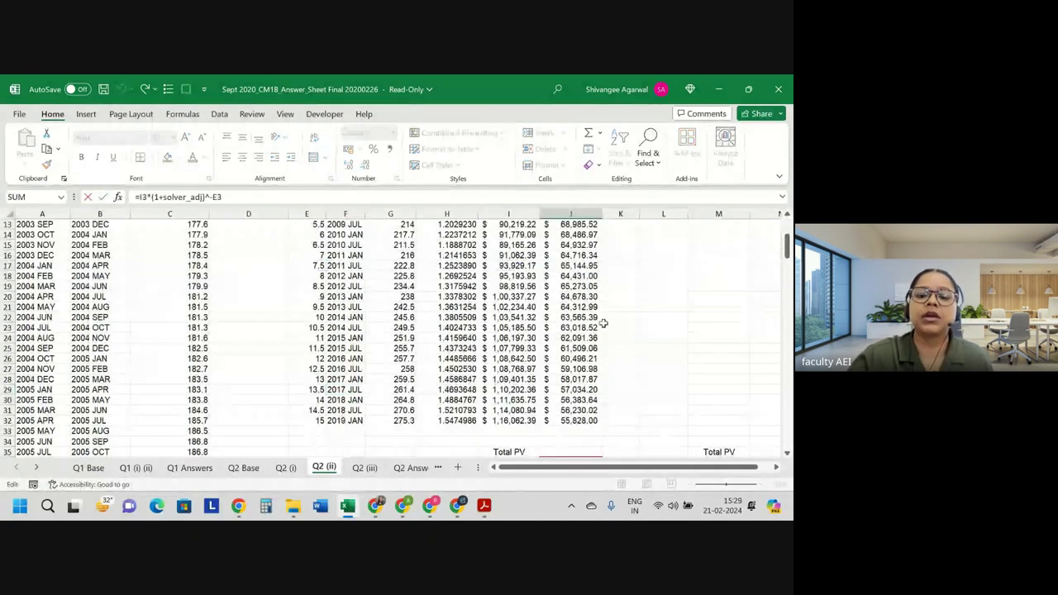
{"action": "scroll", "coordinate": [604, 324], "scroll_direction": "down", "scroll_amount": 1}
{"action": "scroll", "coordinate": [600, 311], "scroll_direction": "up", "scroll_amount": 5}
{"action": "scroll", "coordinate": [597, 295], "scroll_direction": "down", "scroll_amount": 3}
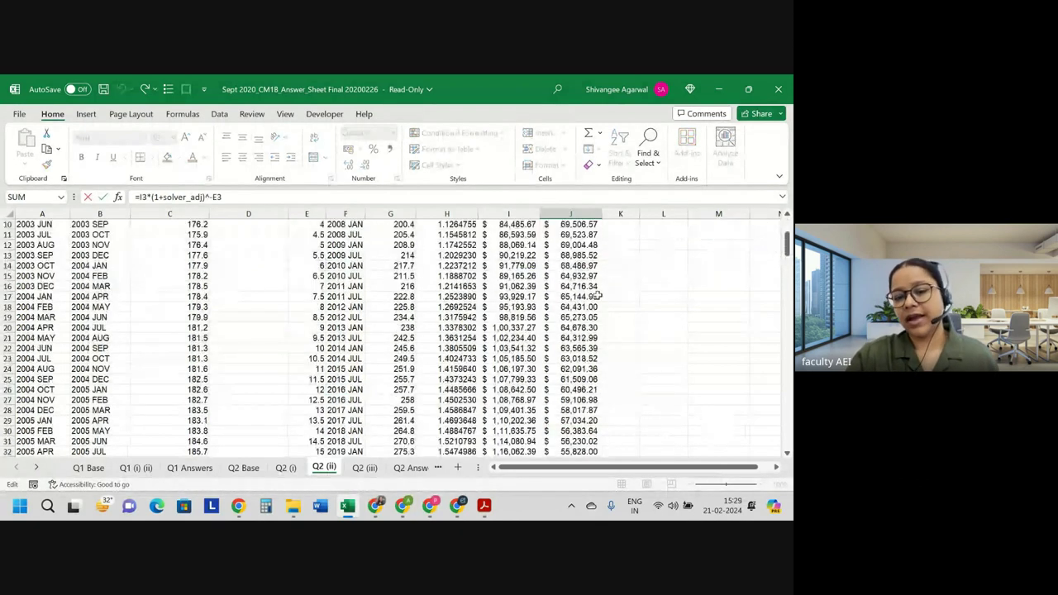
{"action": "scroll", "coordinate": [598, 295], "scroll_direction": "down", "scroll_amount": 4}
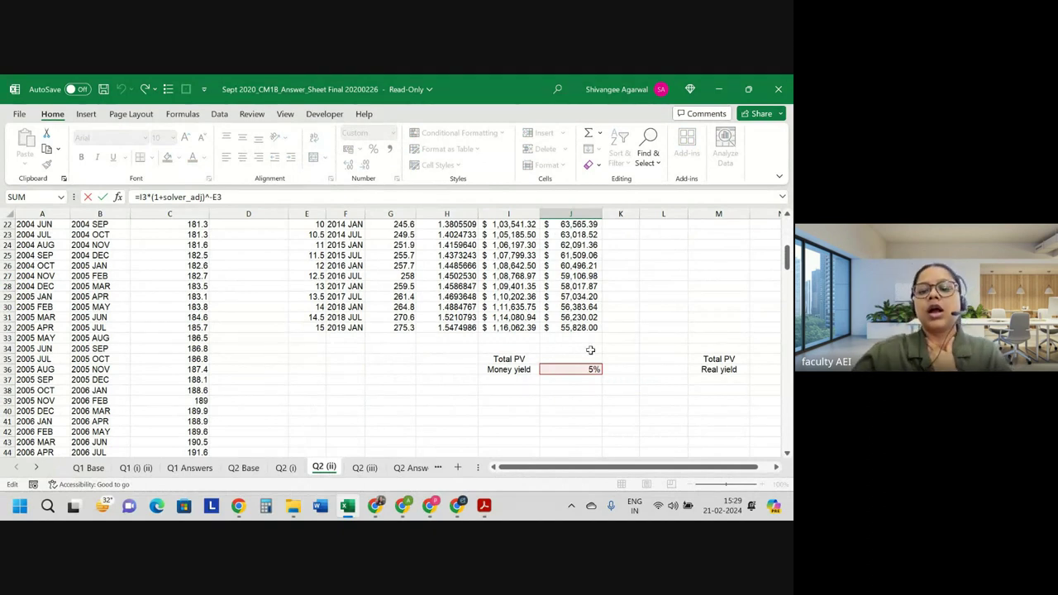
{"action": "key", "text": "Escape"}
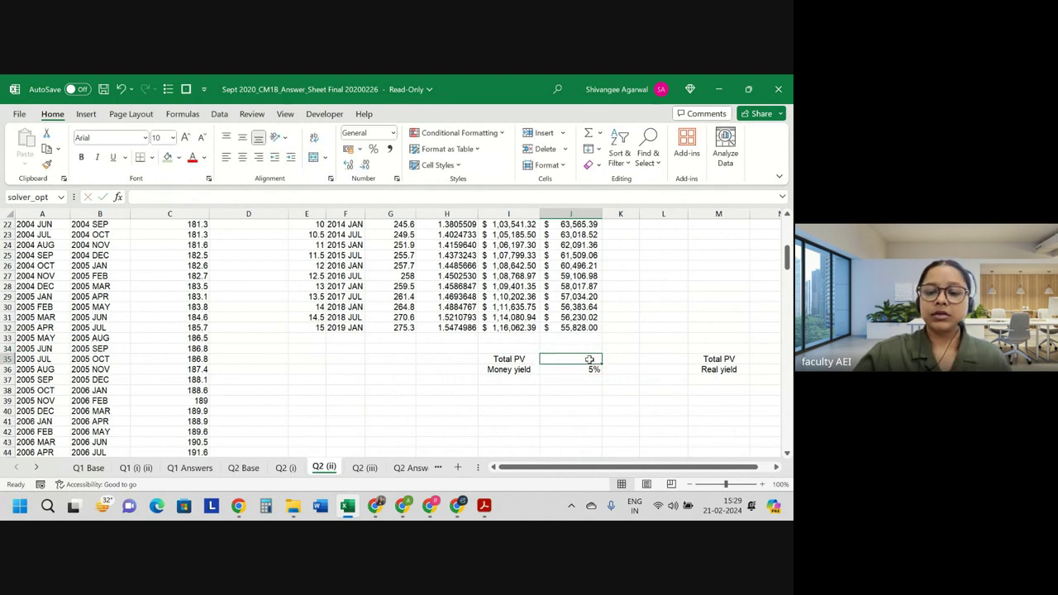
- Enter =SUM(J3:J32) as Total PV, giving $19,56,759.78
{"action": "type", "text": "=sum("}
{"action": "key", "text": "Up"}
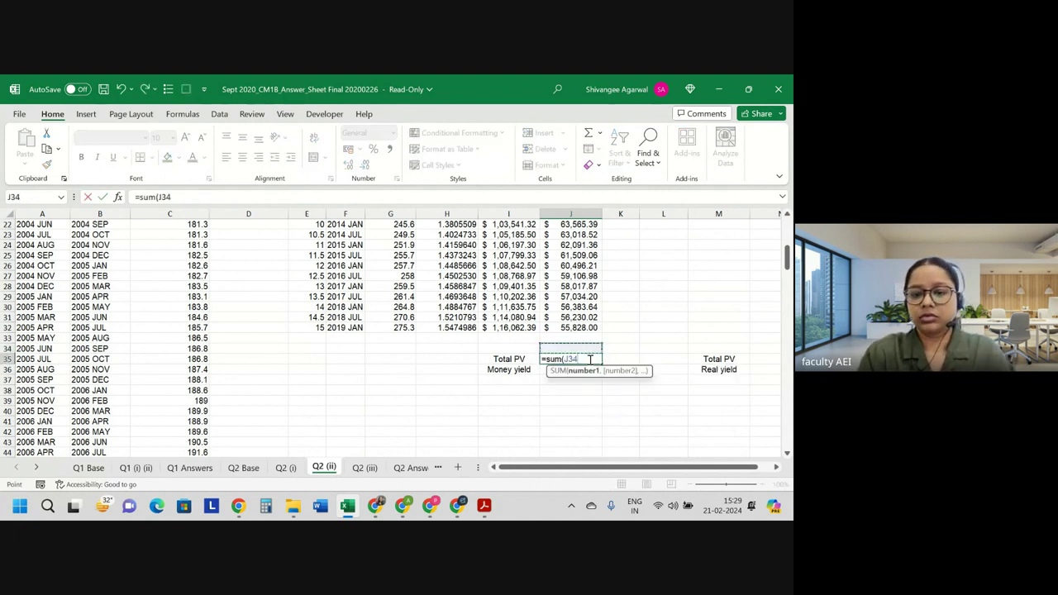
{"action": "key", "text": "Up"}
{"action": "key", "text": "Up"}
{"action": "key", "text": "ctrl+shift+Up"}
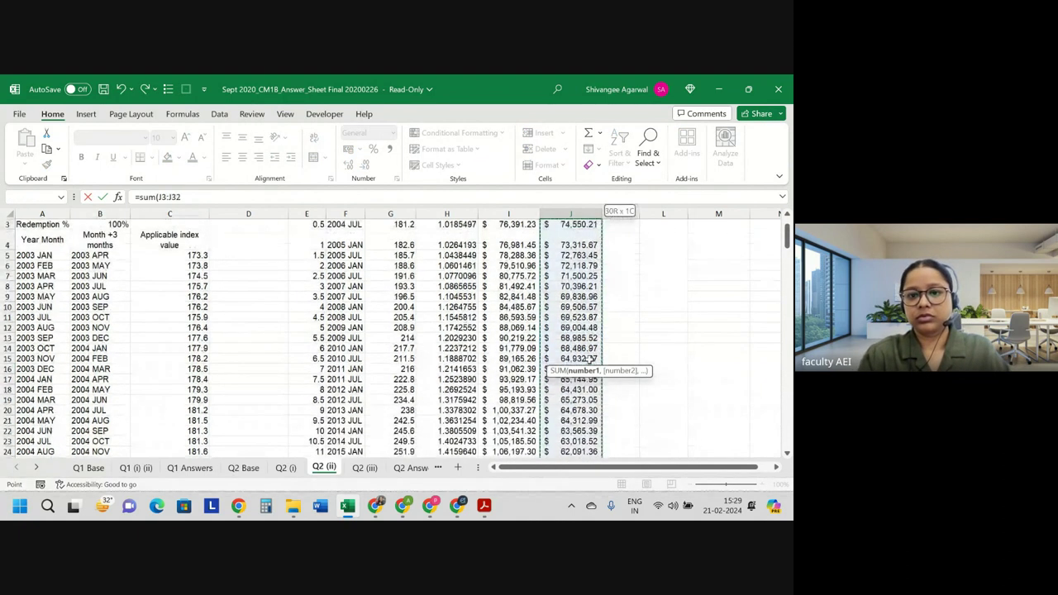
{"action": "type", "text": ")"}
{"action": "key", "text": "Return"}
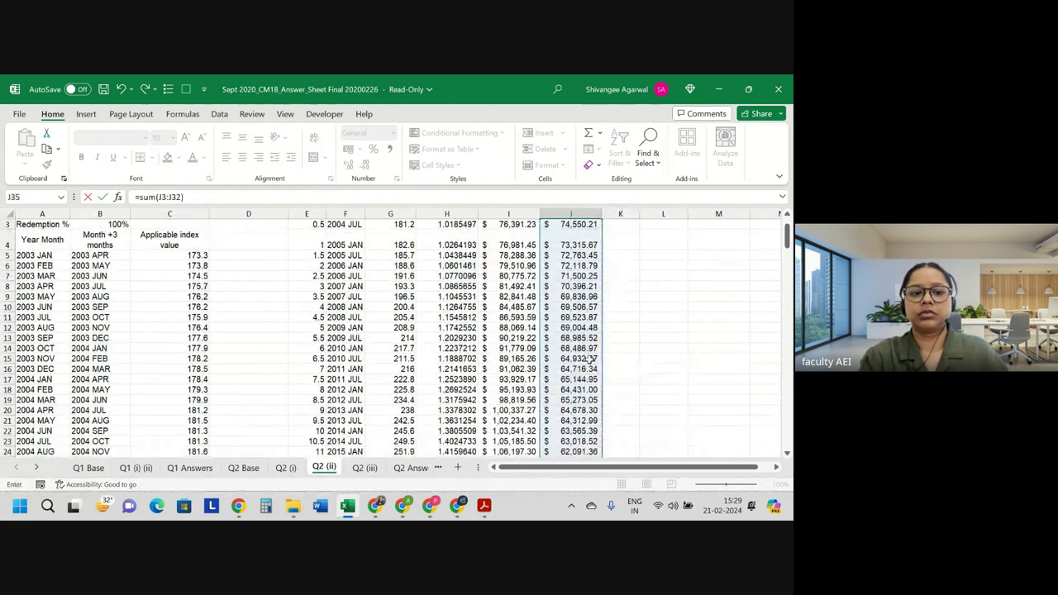
{"action": "scroll", "coordinate": [591, 357], "scroll_direction": "down", "scroll_amount": 1}
{"action": "key", "text": "Up"}
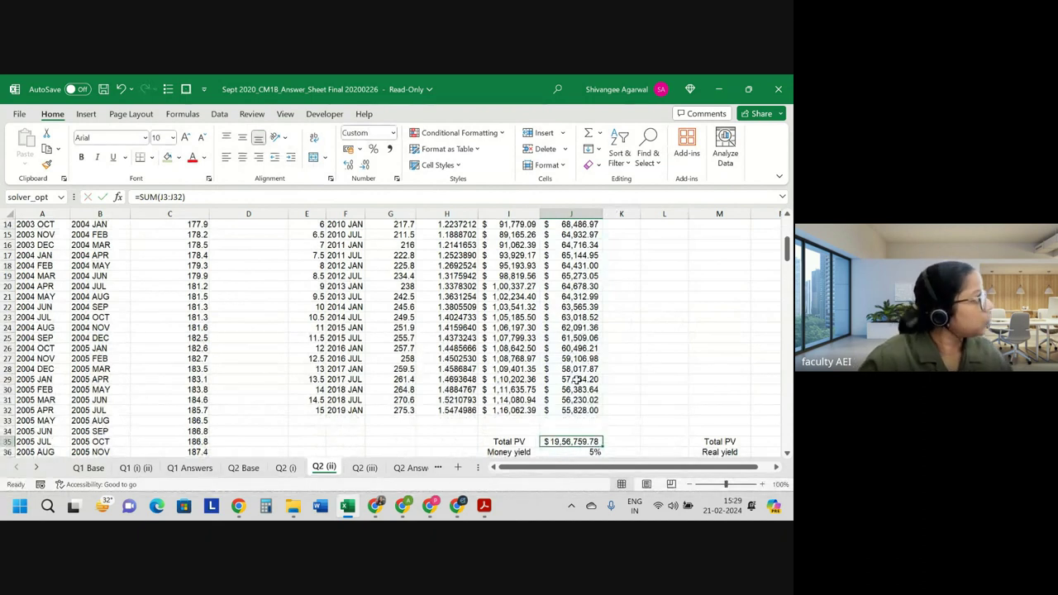
- Recheck the question in the PDF and return to the workbook
{"action": "scroll", "coordinate": [587, 355], "scroll_direction": "up", "scroll_amount": 5}
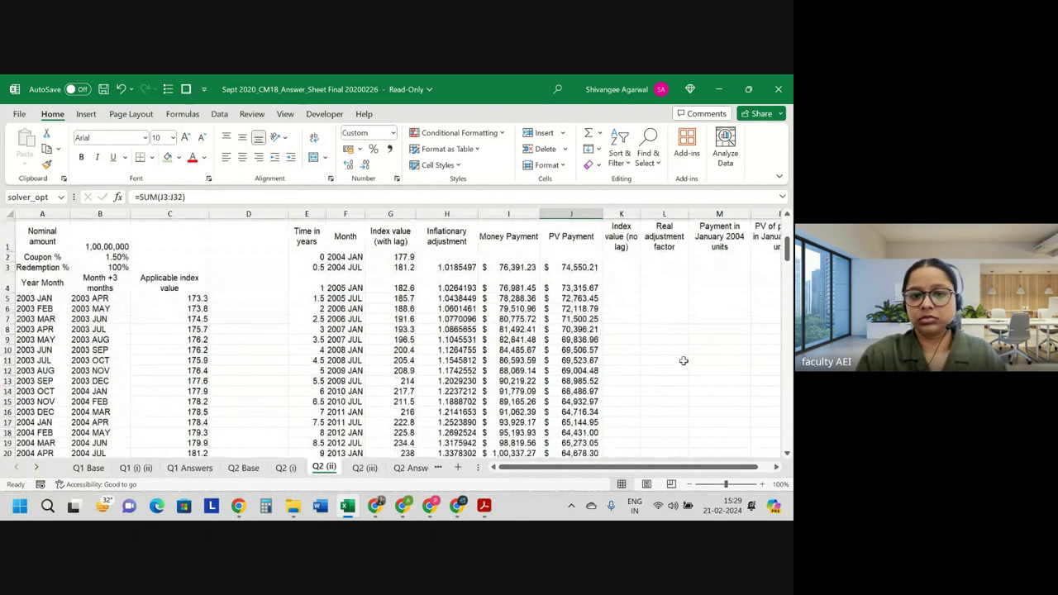
{"action": "scroll", "coordinate": [597, 300], "scroll_direction": "down", "scroll_amount": 5}
{"action": "scroll", "coordinate": [591, 331], "scroll_direction": "down", "scroll_amount": 1}
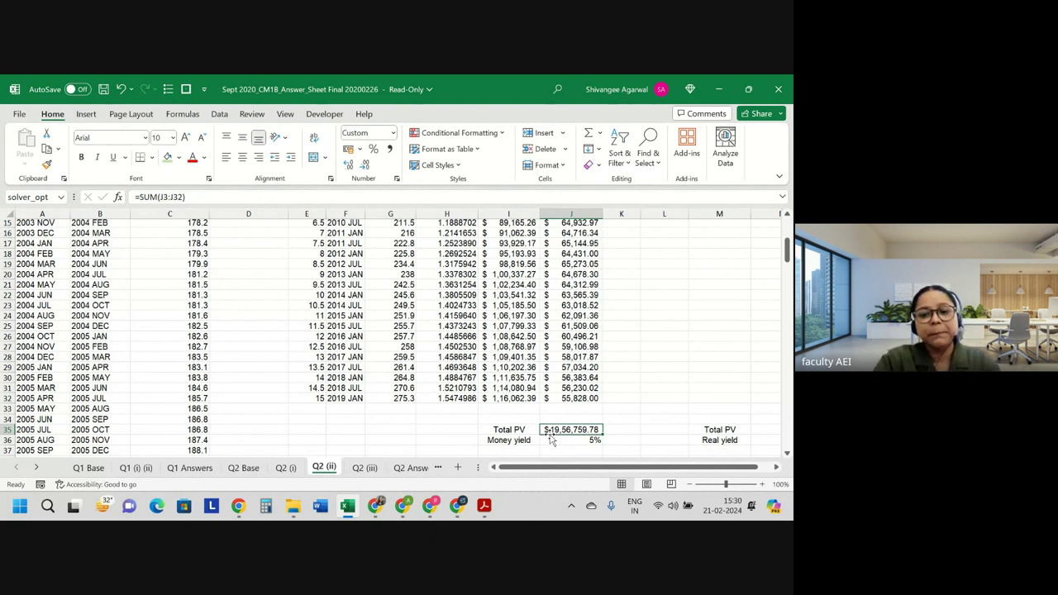
{"action": "scroll", "coordinate": [82, 233], "scroll_direction": "up", "scroll_amount": 5}
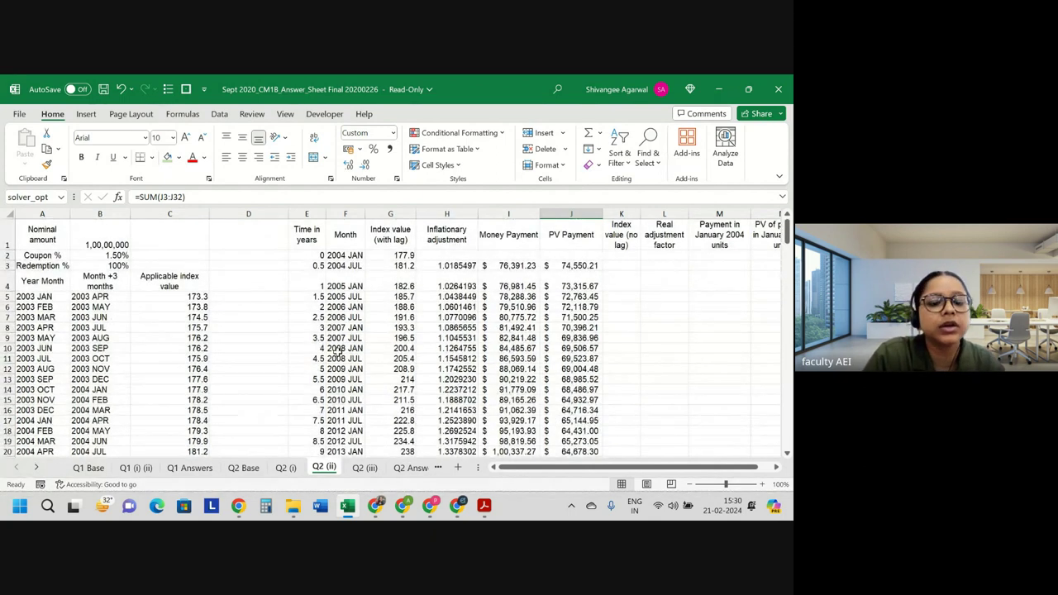
{"action": "key", "text": "alt+Tab"}
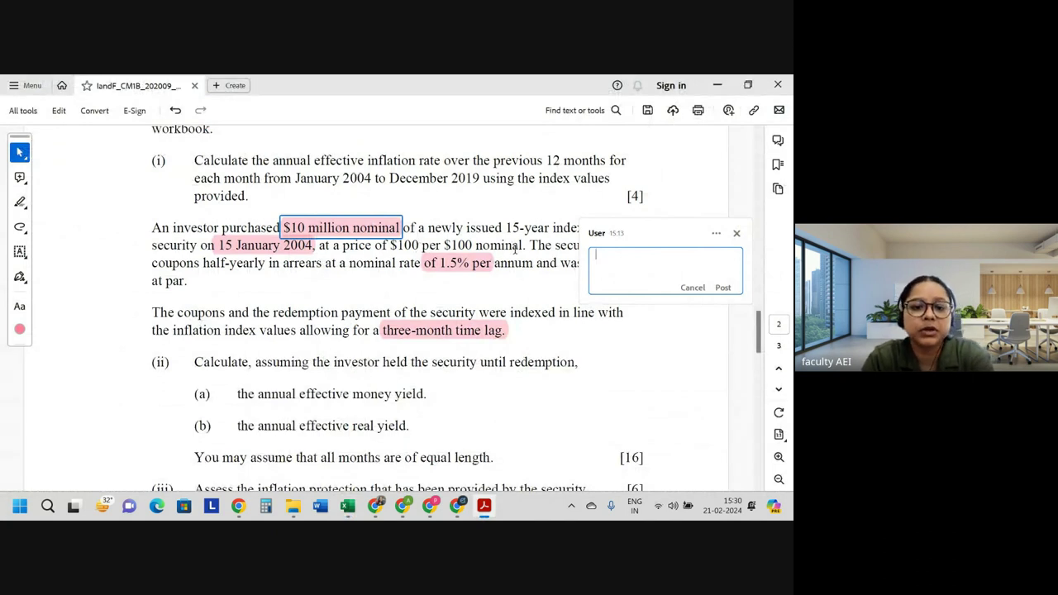
{"action": "key", "text": "alt+Tab"}
- Goal Seek Total PV J35 to 10000000 by changing money yield J36, giving -12%
{"action": "scroll", "coordinate": [360, 302], "scroll_direction": "down", "scroll_amount": 3}
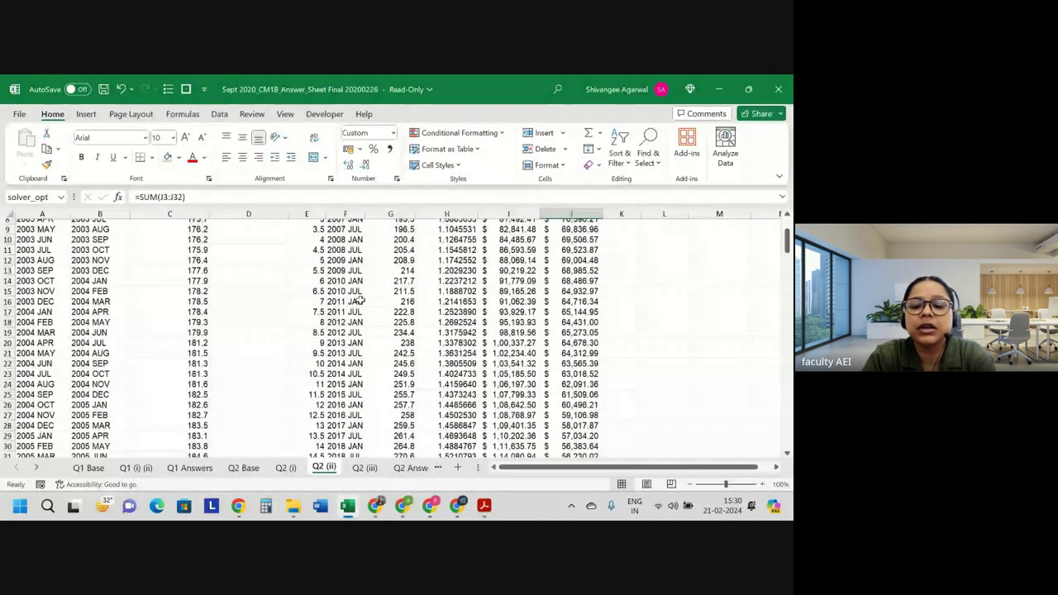
{"action": "scroll", "coordinate": [360, 302], "scroll_direction": "down", "scroll_amount": 4}
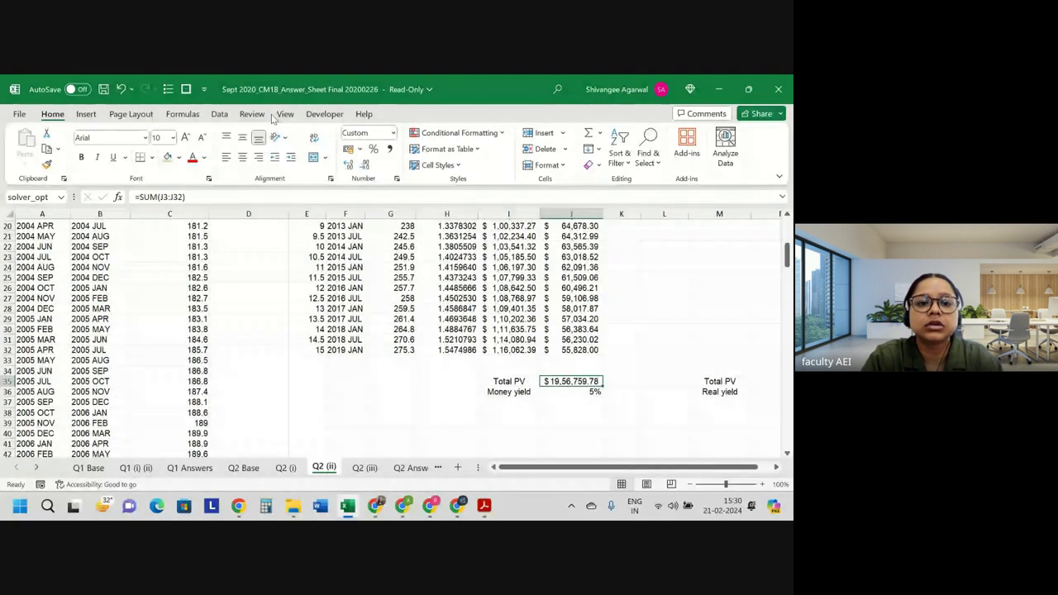
{"action": "left_click", "coordinate": [219, 114]}
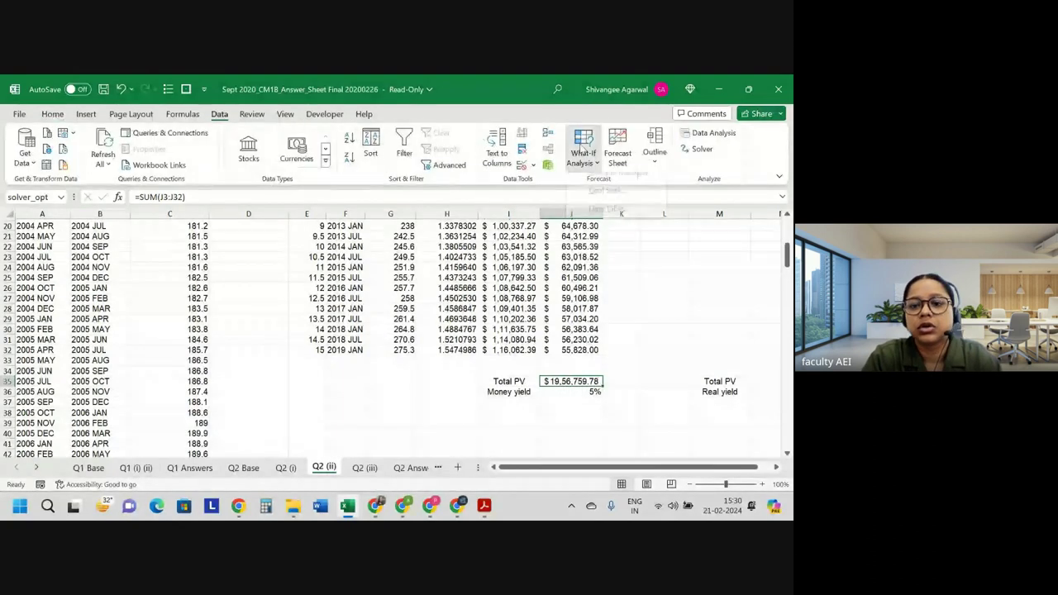
{"action": "left_click", "coordinate": [583, 153]}
{"action": "left_click", "coordinate": [608, 200]}
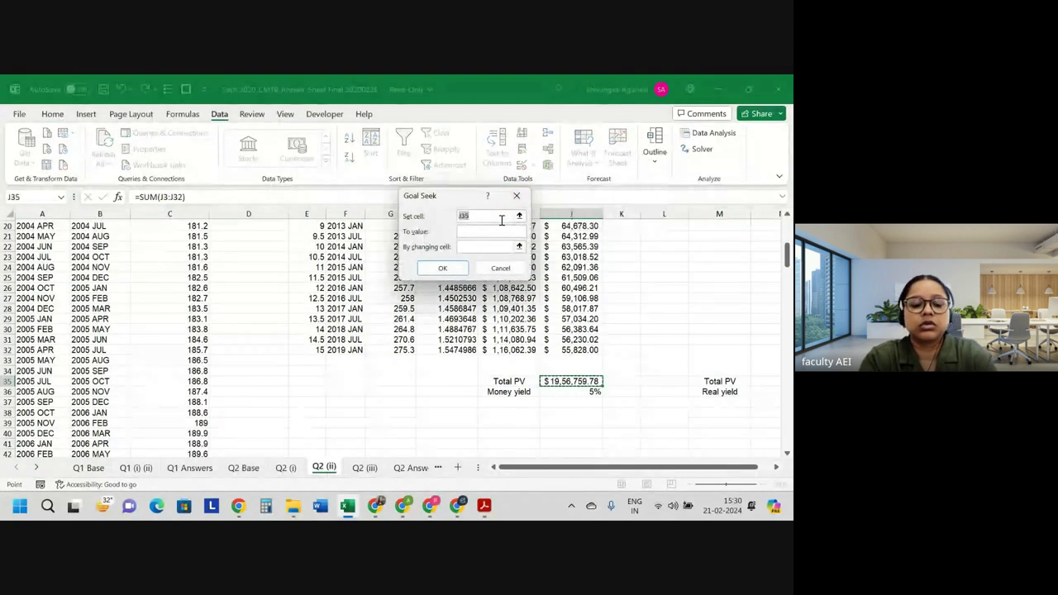
{"action": "type", "text": "0,"}
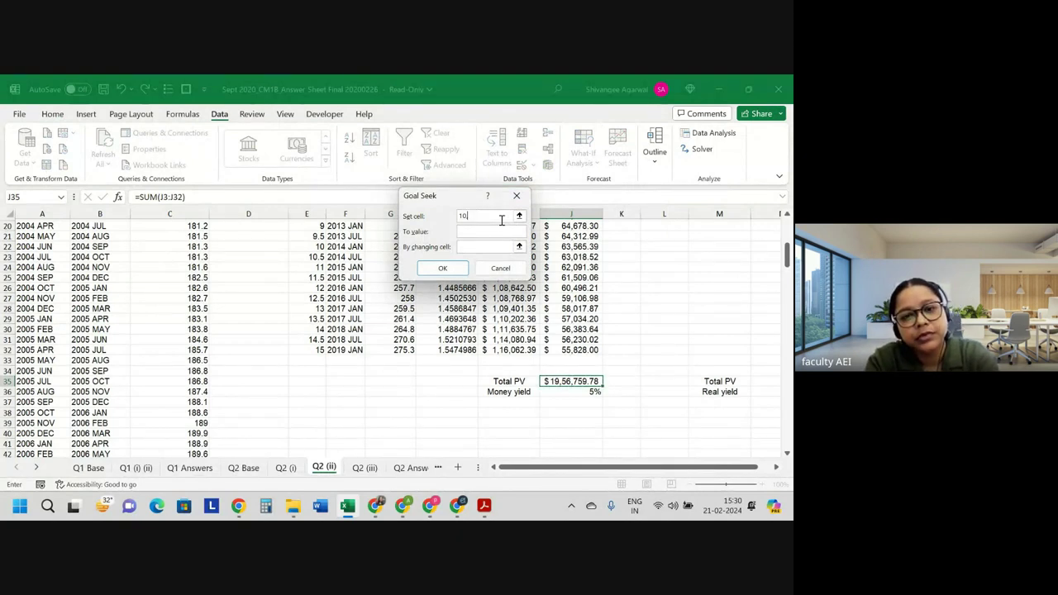
{"action": "type", "text": ","}
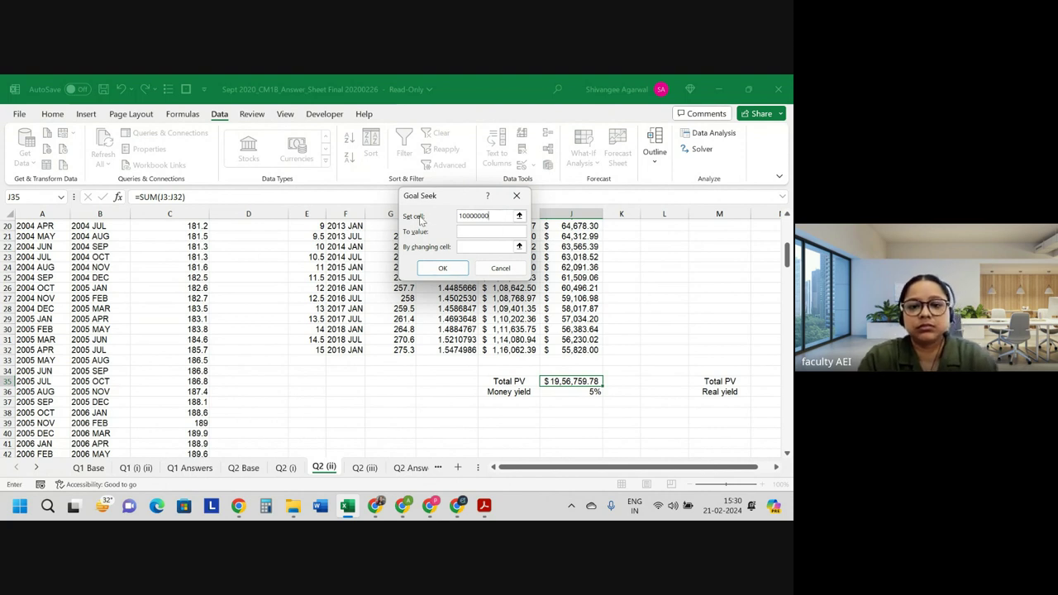
{"action": "left_click_drag", "start_coordinate": [497, 216], "coordinate": [438, 216]}
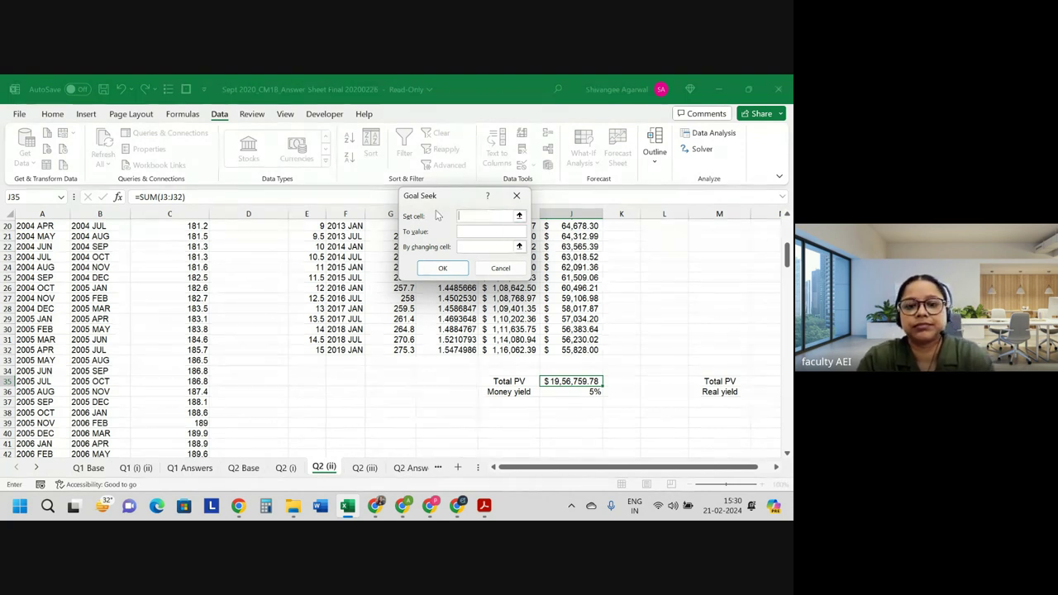
{"action": "key", "text": "Down"}
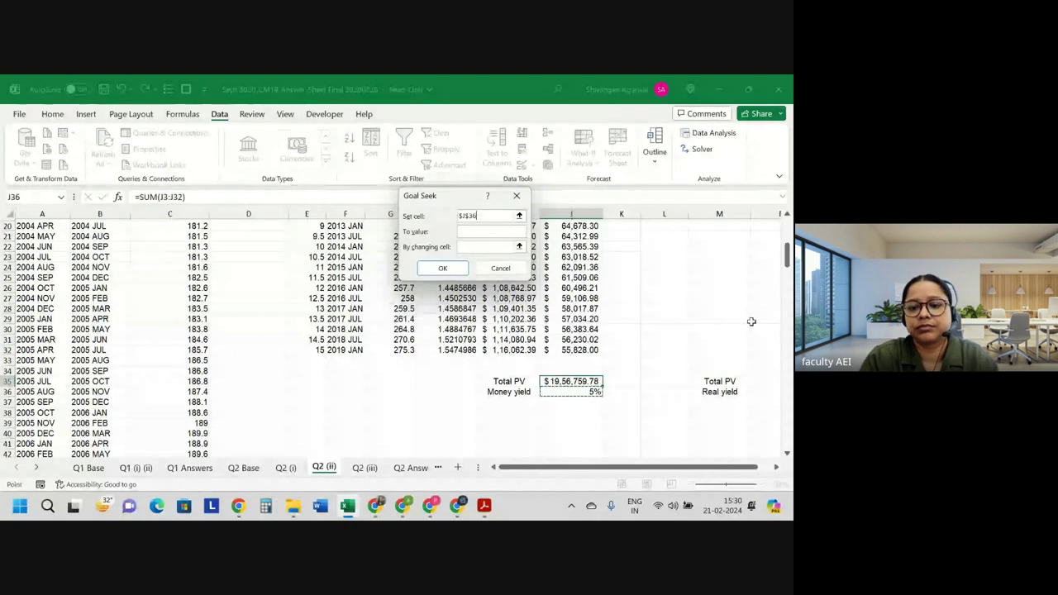
{"action": "key", "text": "Up"}
{"action": "key", "text": "Tab"}
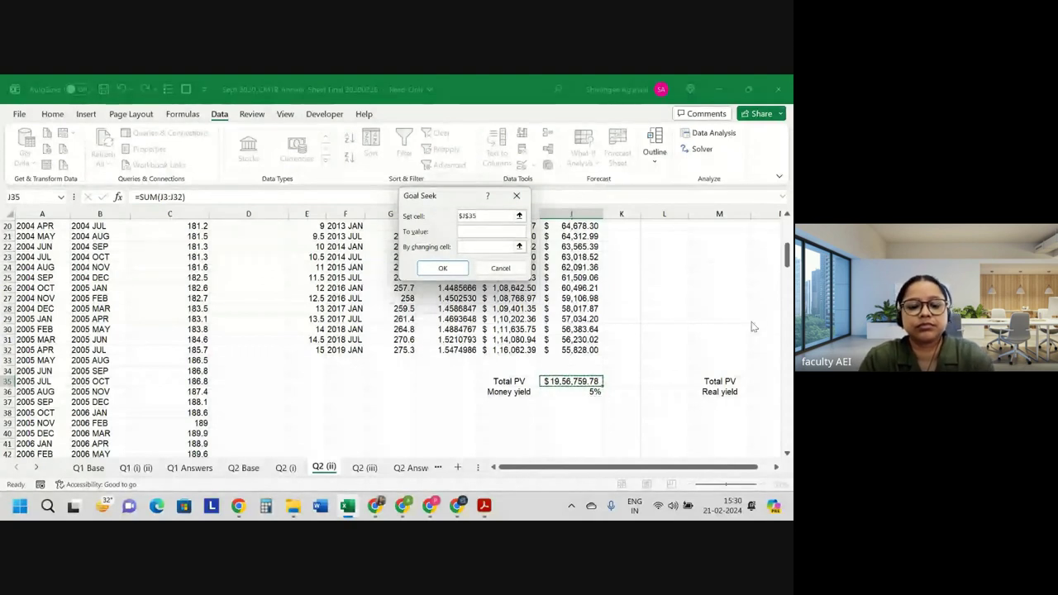
{"action": "type", "text": "10000000"}
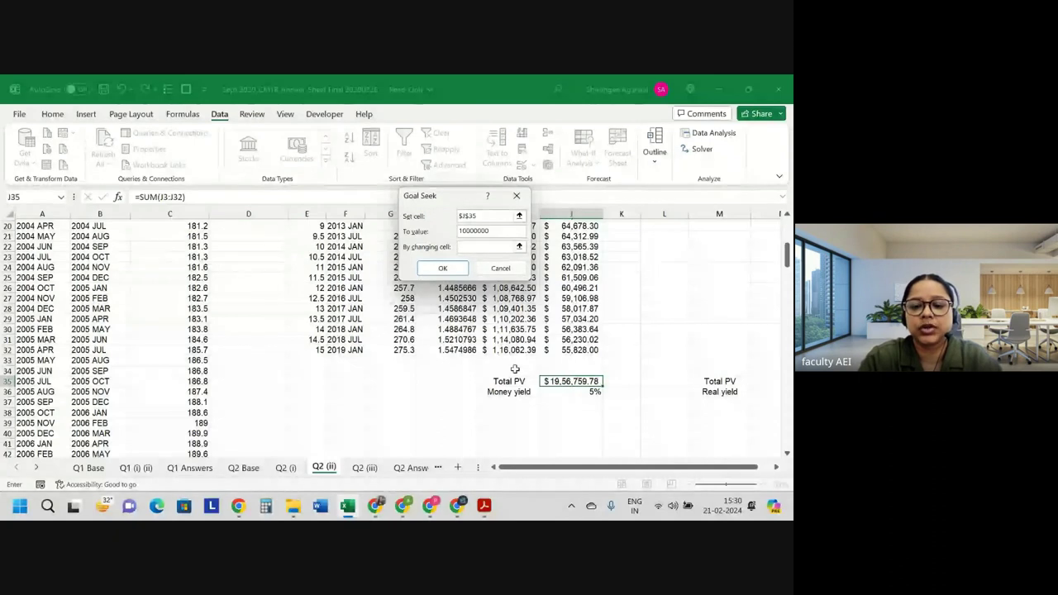
{"action": "left_click", "coordinate": [579, 392]}
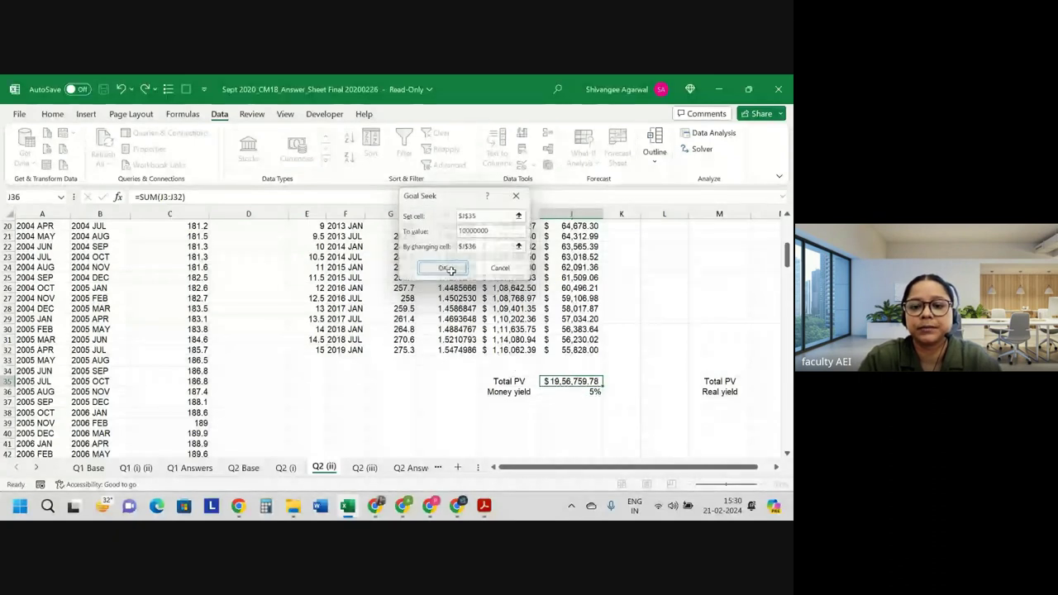
{"action": "left_click", "coordinate": [447, 270]}
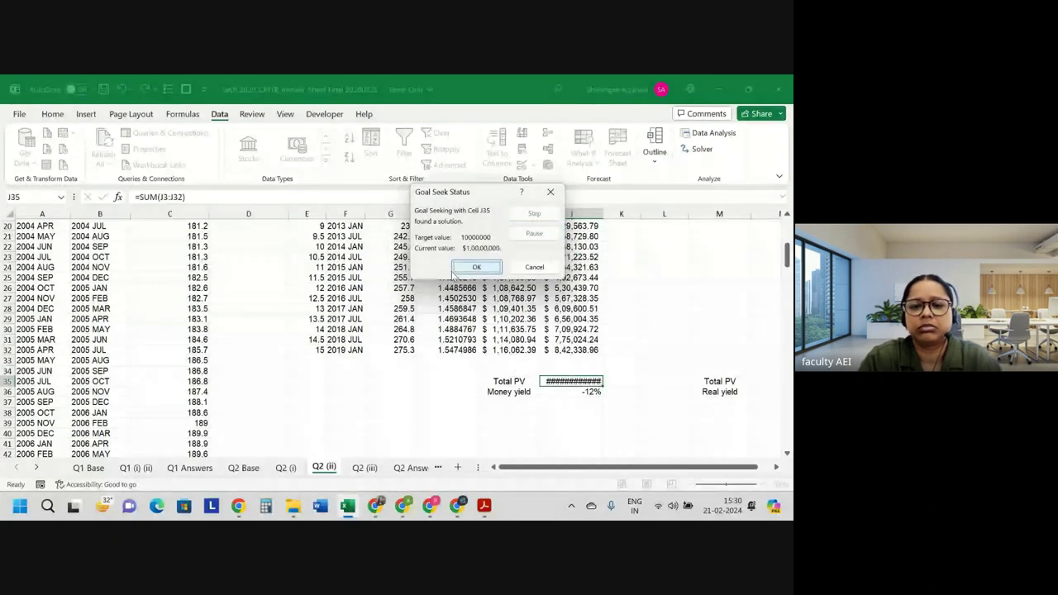
- Accept the Goal Seek result, widen column J, and check J36 shows -12.3779029888194%
{"action": "left_click", "coordinate": [457, 271]}
{"action": "mouse_move", "coordinate": [572, 381]}
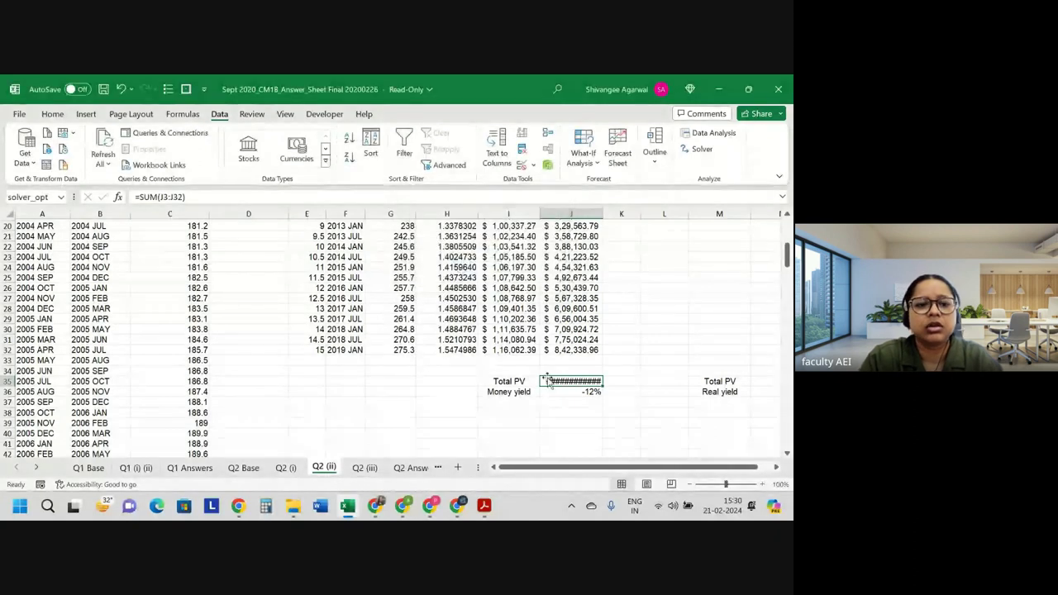
{"action": "left_click_drag", "start_coordinate": [604, 213], "coordinate": [611, 213]}
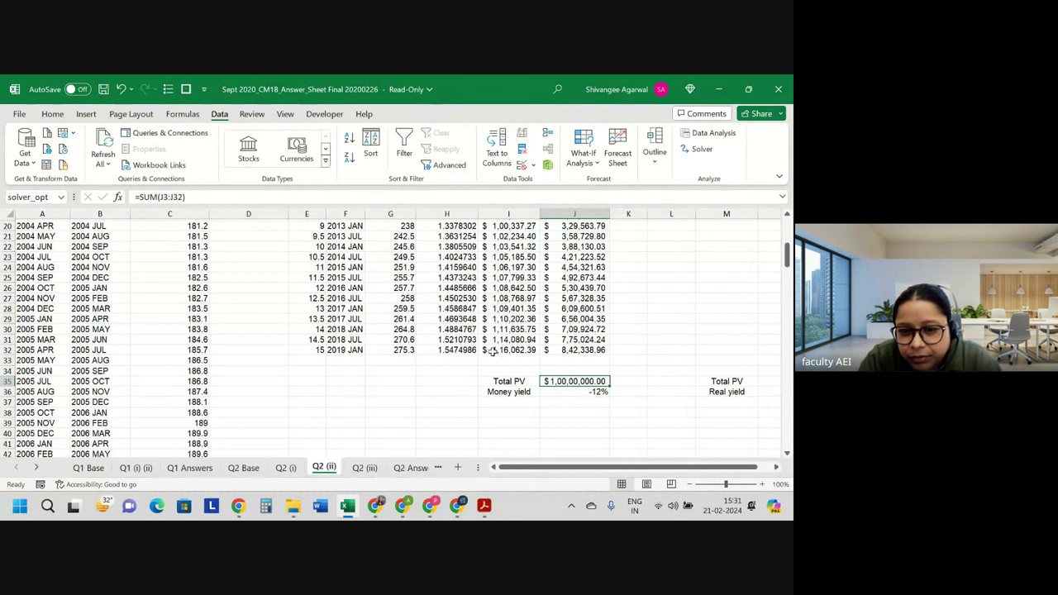
{"action": "scroll", "coordinate": [490, 351], "scroll_direction": "up", "scroll_amount": 6}
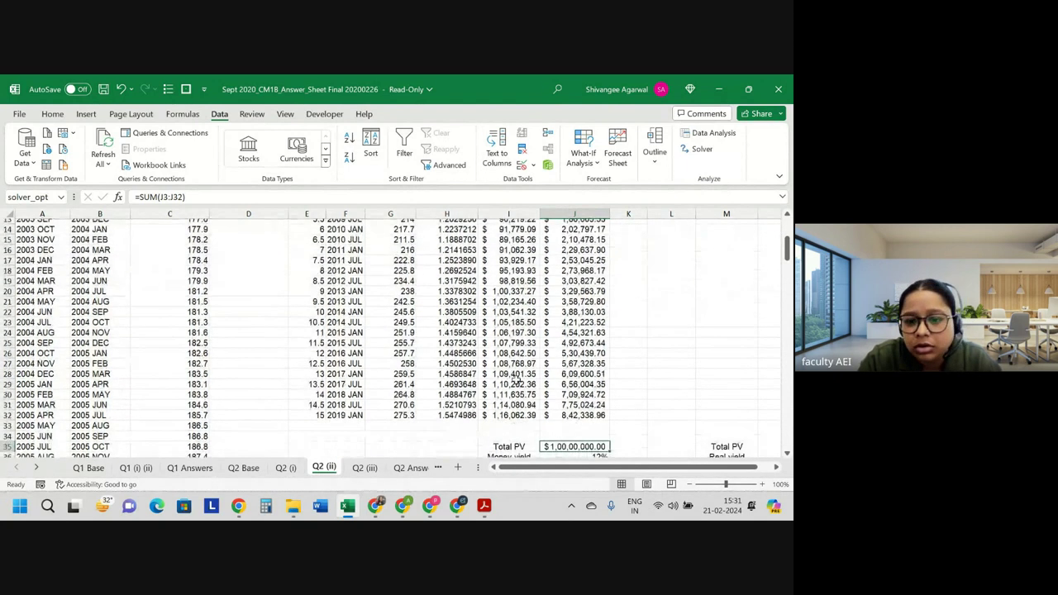
{"action": "scroll", "coordinate": [517, 381], "scroll_direction": "down", "scroll_amount": 2}
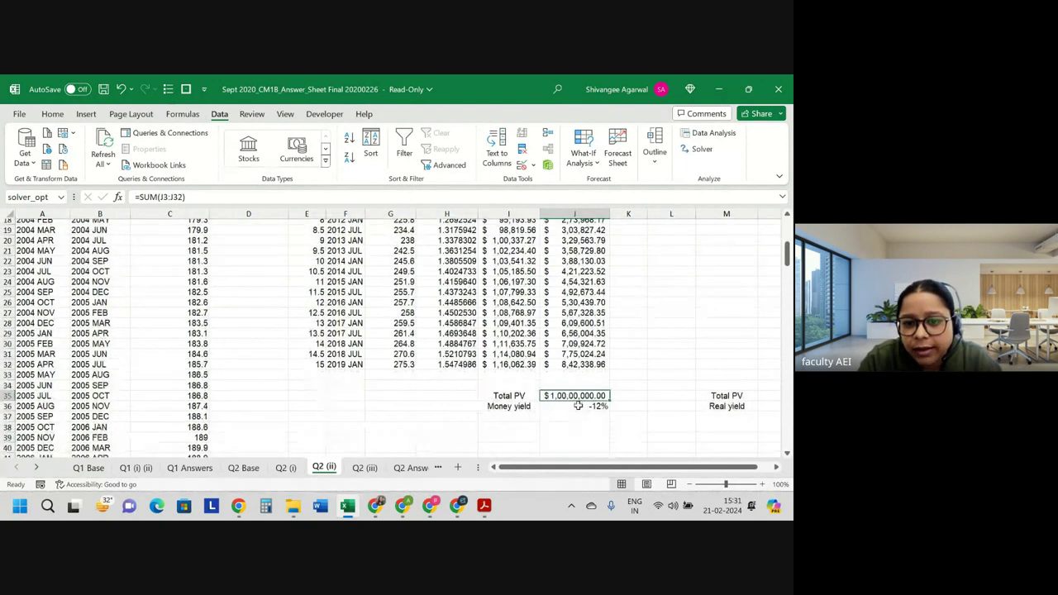
{"action": "left_click", "coordinate": [578, 406]}
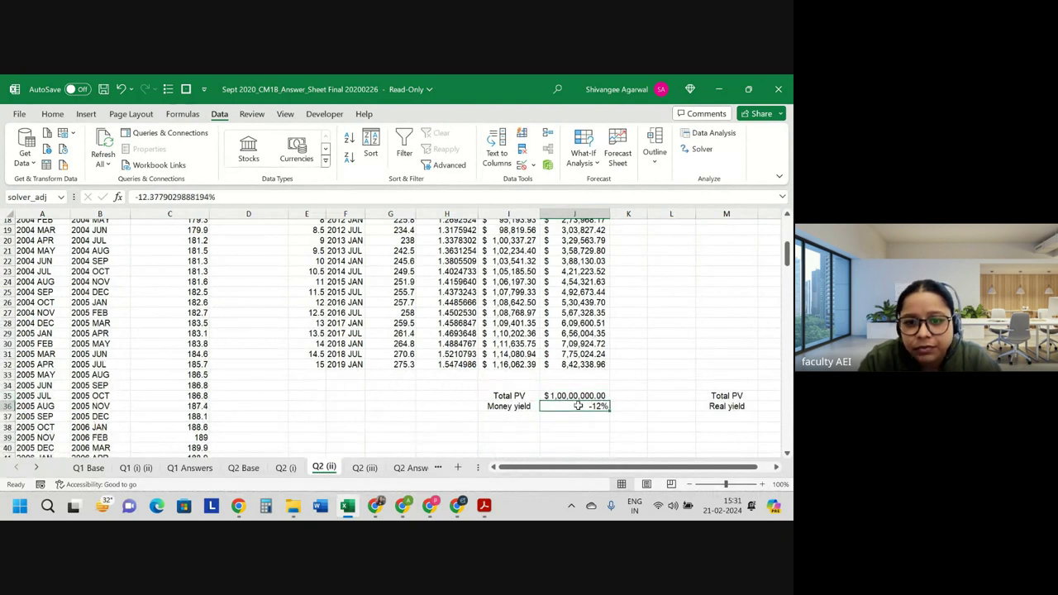
{"action": "scroll", "coordinate": [579, 405], "scroll_direction": "up", "scroll_amount": 3}
{"action": "scroll", "coordinate": [578, 405], "scroll_direction": "up", "scroll_amount": 3}
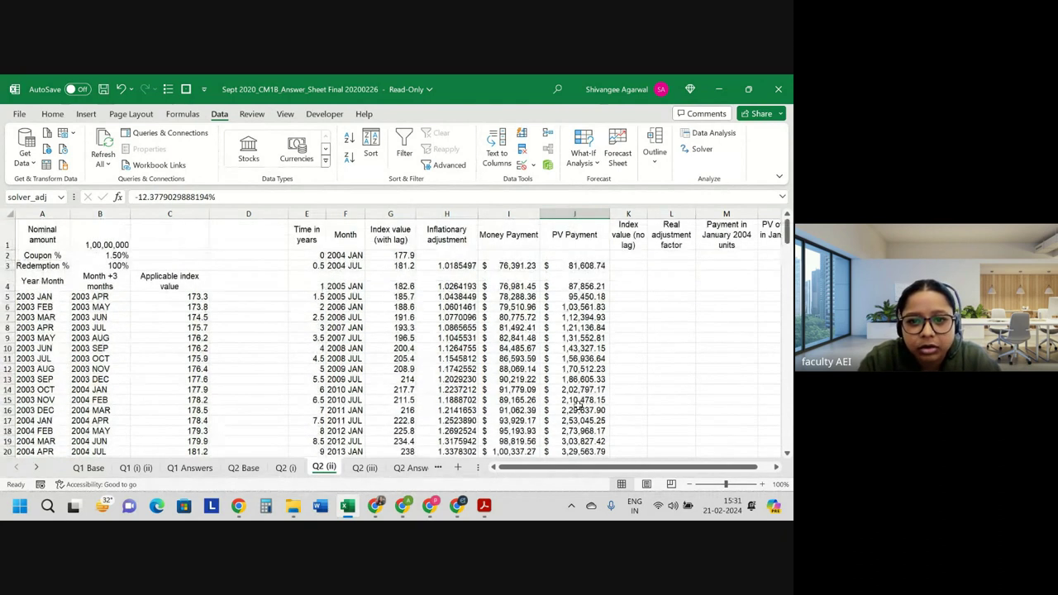
{"action": "scroll", "coordinate": [579, 405], "scroll_direction": "down", "scroll_amount": 2}
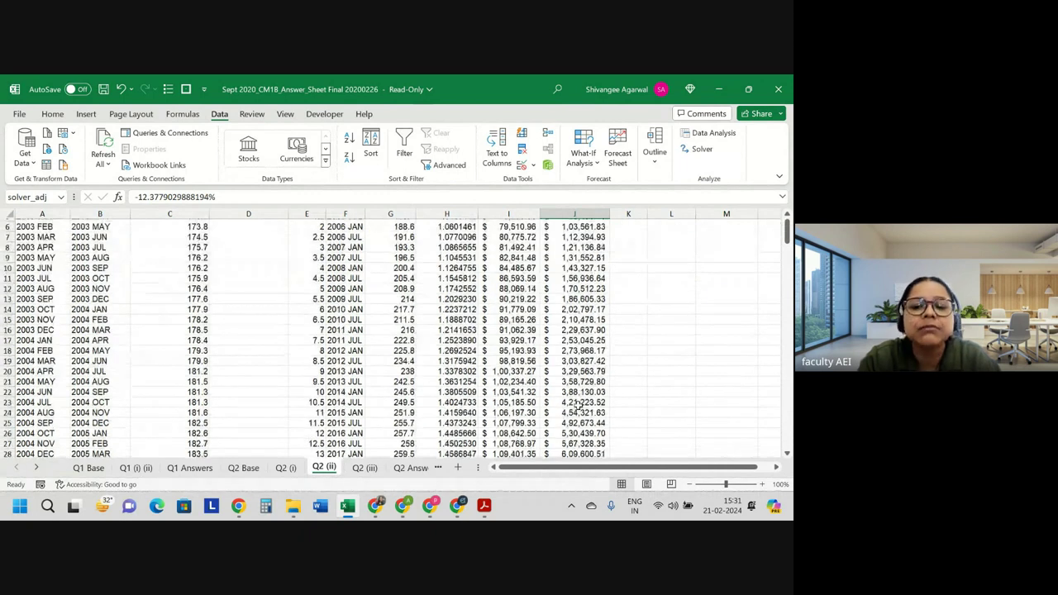
{"action": "scroll", "coordinate": [579, 405], "scroll_direction": "down", "scroll_amount": 2}
{"action": "scroll", "coordinate": [580, 404], "scroll_direction": "up", "scroll_amount": 4}
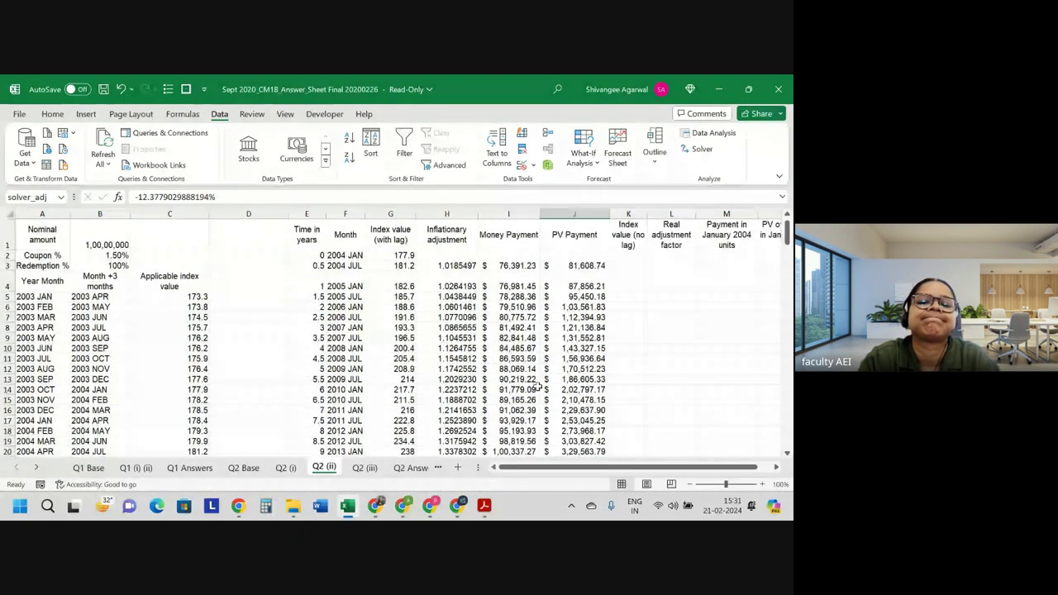
{"action": "scroll", "coordinate": [537, 385], "scroll_direction": "down", "scroll_amount": 5}
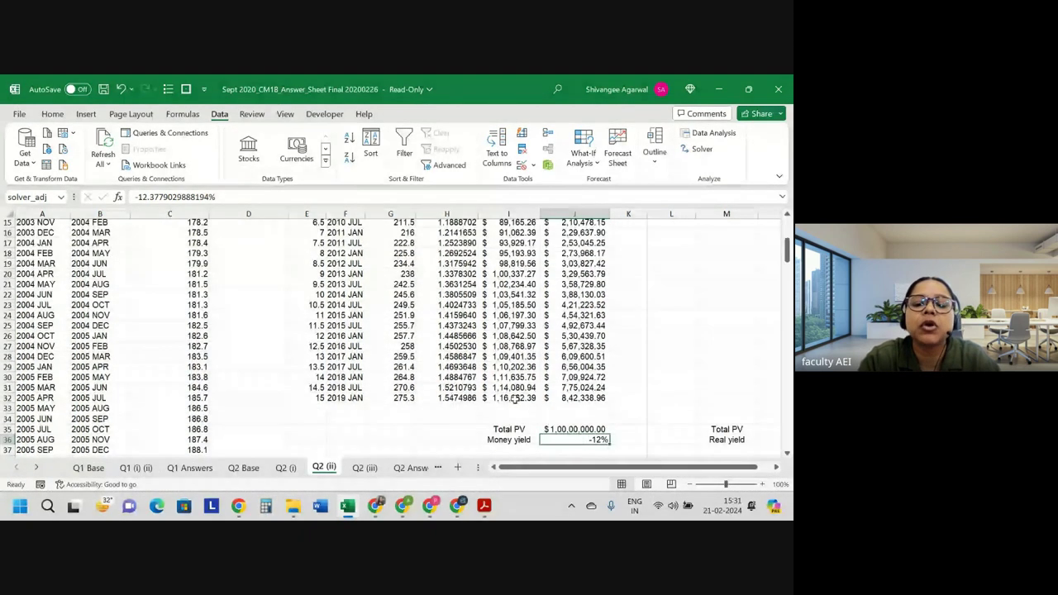
- Add the nominal amount in B1 to the final money payment formula in I32
{"action": "left_click", "coordinate": [514, 399]}
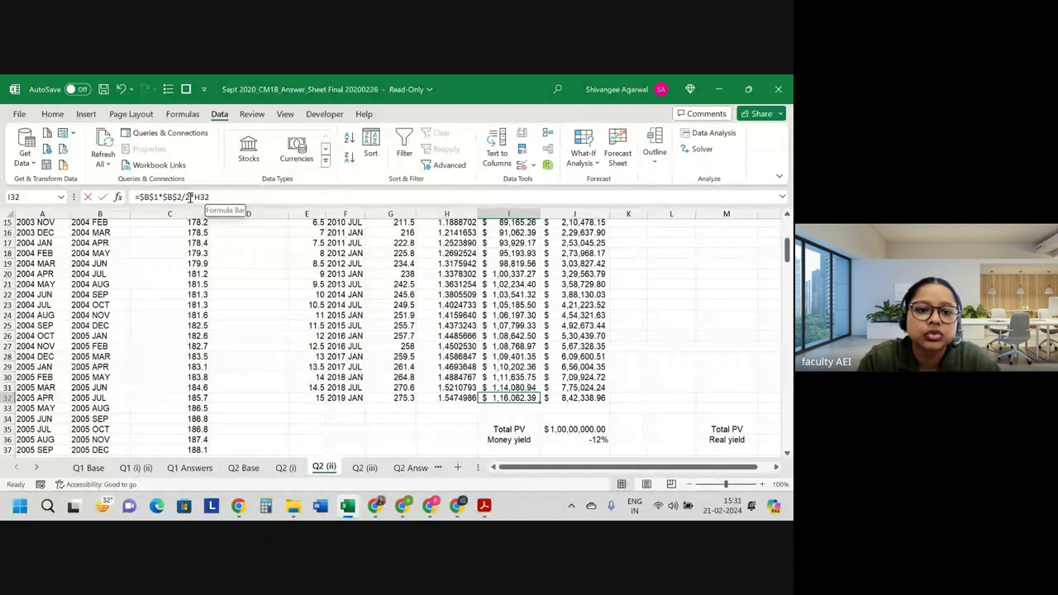
{"action": "left_click", "coordinate": [189, 196]}
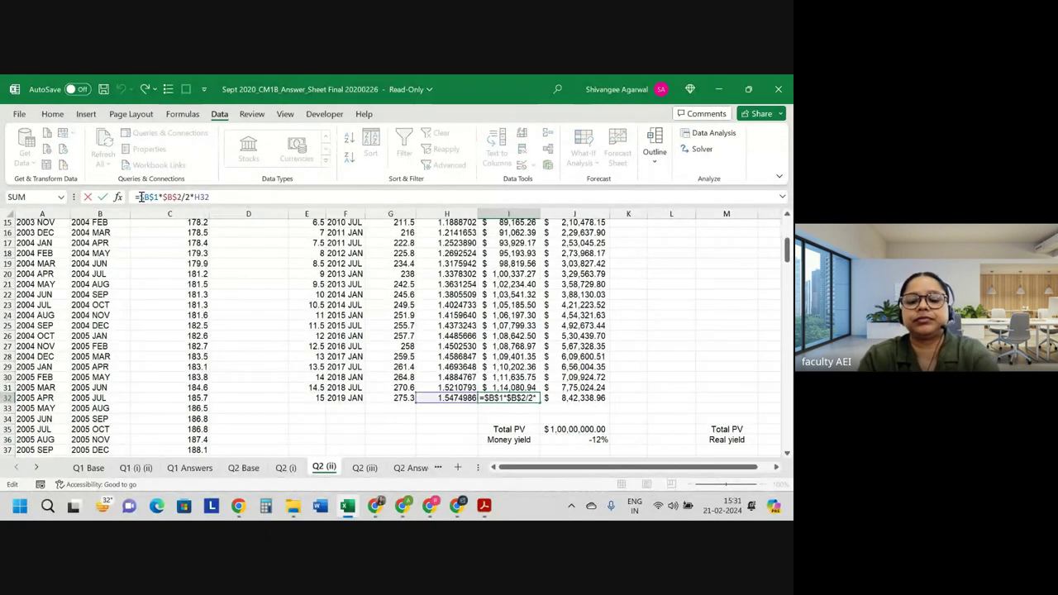
{"action": "left_click", "coordinate": [141, 196]}
{"action": "type", "text": "("}
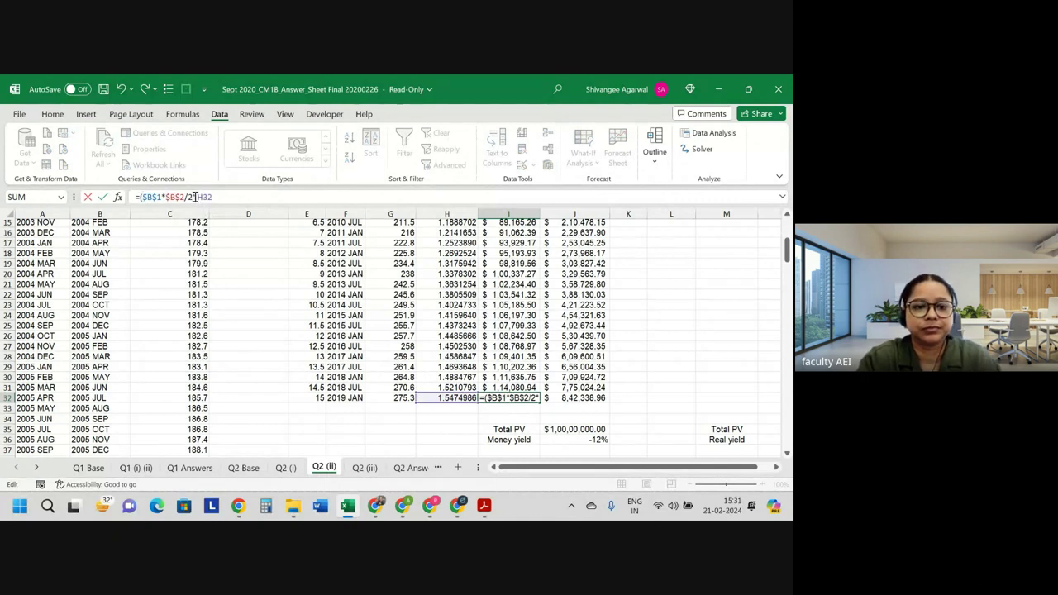
{"action": "left_click", "coordinate": [195, 196]}
{"action": "type", "text": "+"}
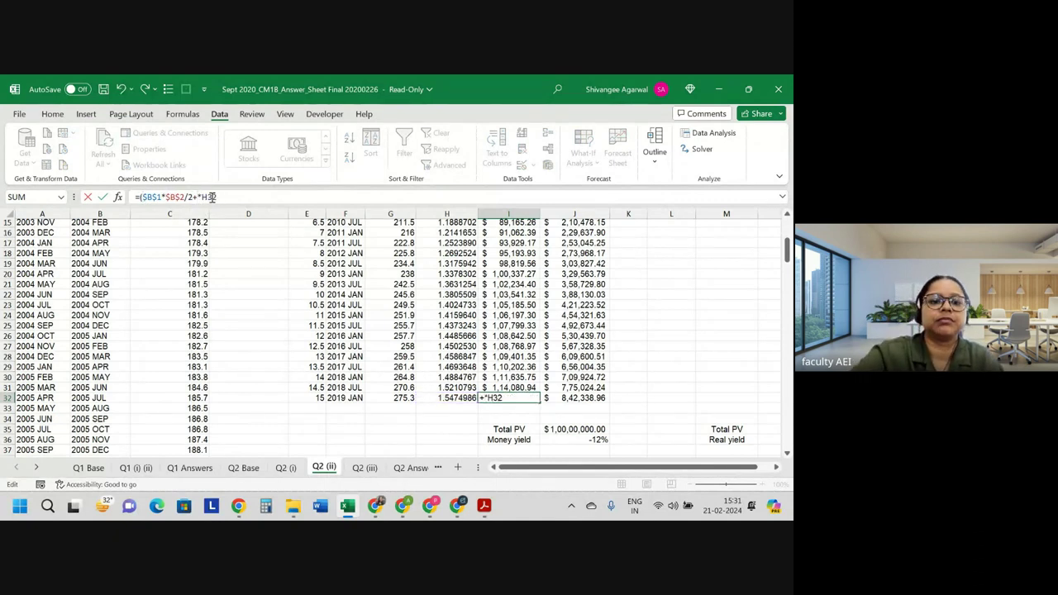
{"action": "scroll", "coordinate": [334, 321], "scroll_direction": "up", "scroll_amount": 5}
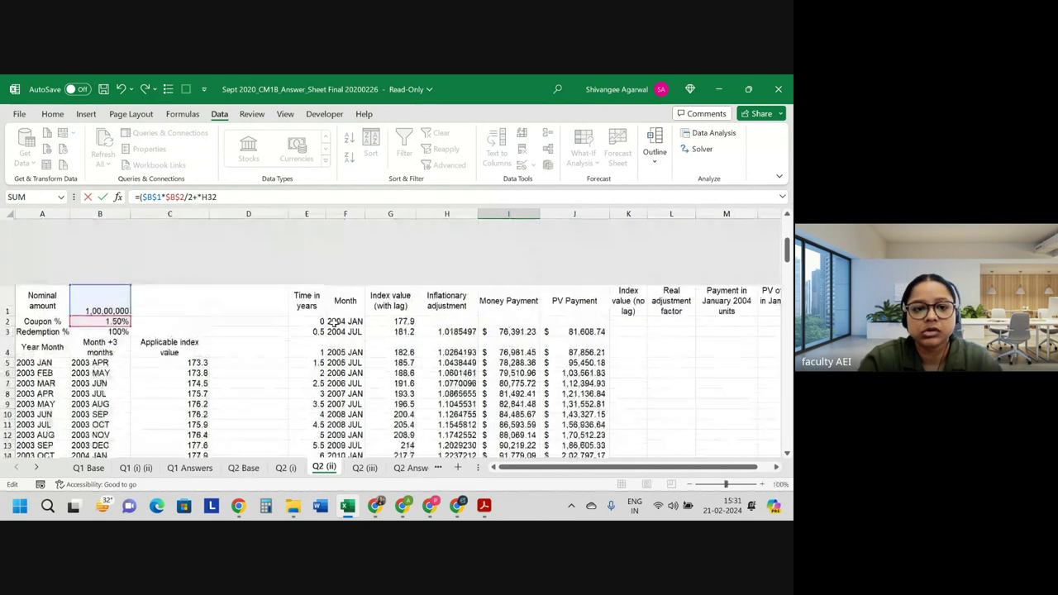
{"action": "left_click", "coordinate": [101, 239]}
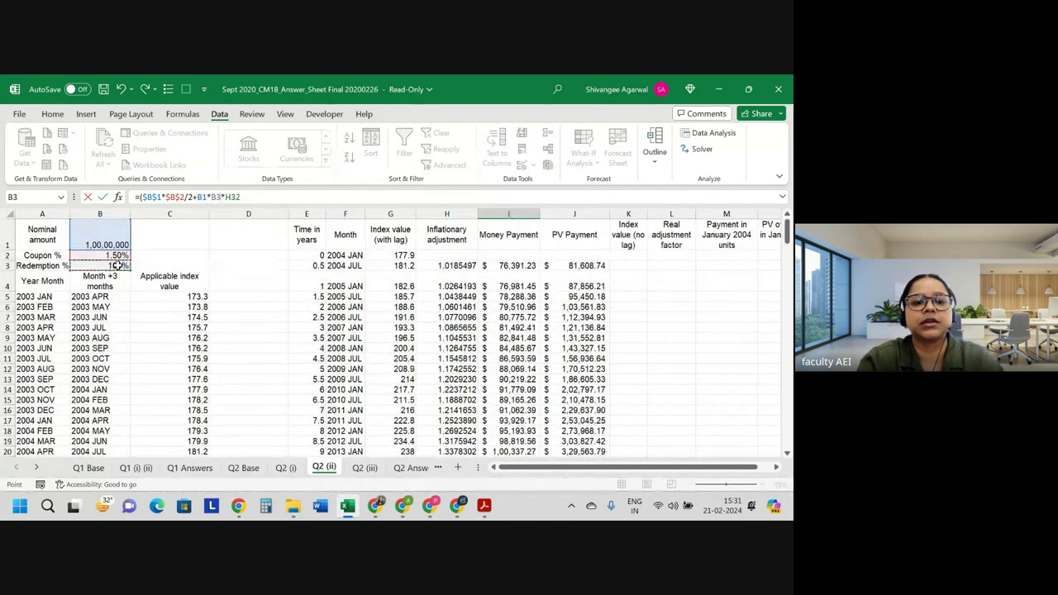
{"action": "key", "text": "Return"}
- Autofit column J so PV payments and Total PV display as numbers
{"action": "scroll", "coordinate": [117, 265], "scroll_direction": "down", "scroll_amount": 1}
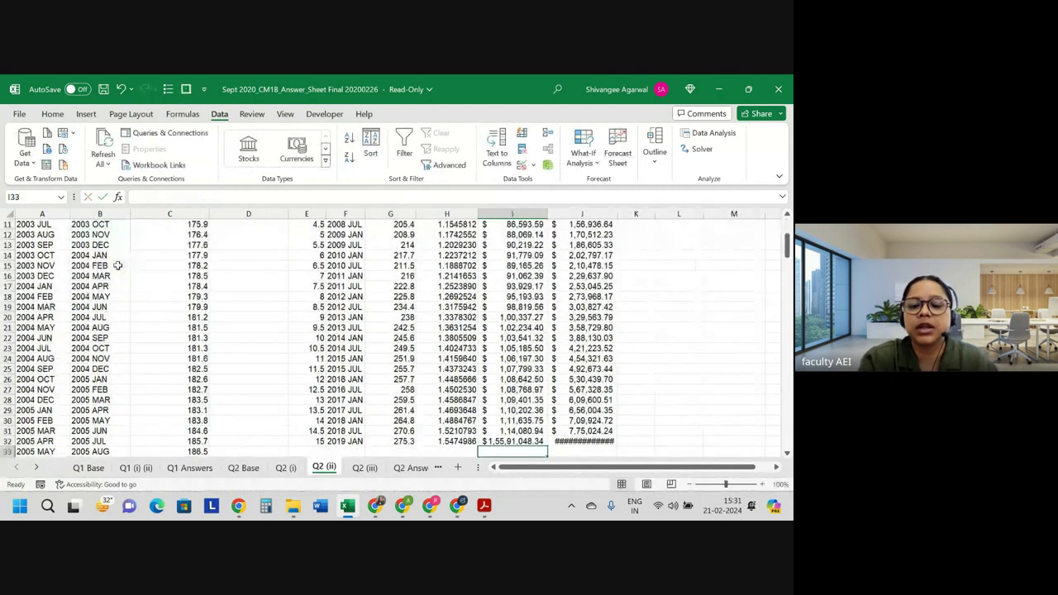
{"action": "scroll", "coordinate": [454, 395], "scroll_direction": "down", "scroll_amount": 1}
{"action": "scroll", "coordinate": [454, 395], "scroll_direction": "down", "scroll_amount": 1}
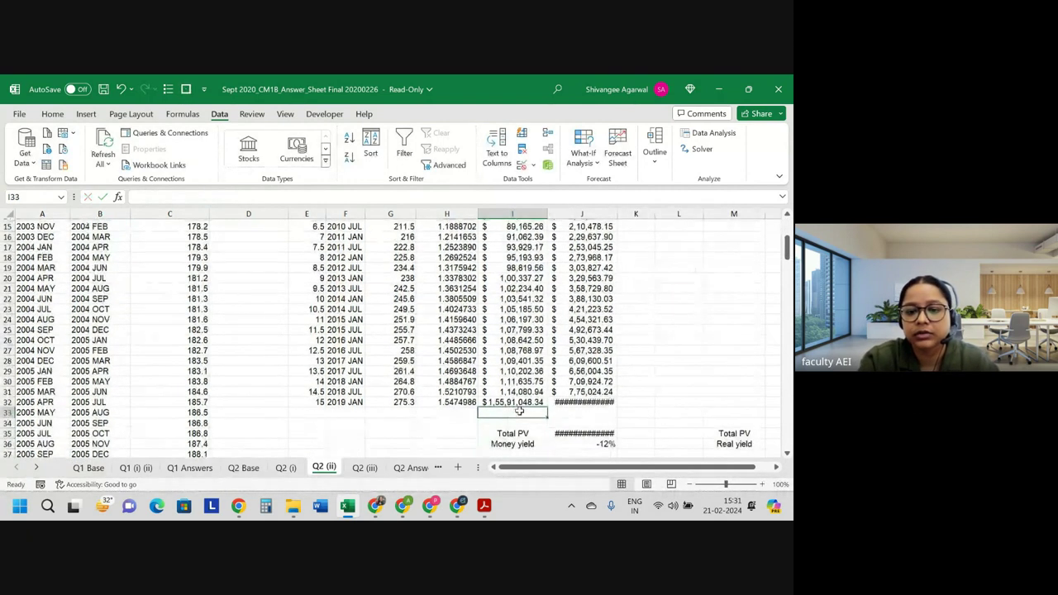
{"action": "scroll", "coordinate": [454, 395], "scroll_direction": "down", "scroll_amount": 2}
{"action": "double_click", "coordinate": [616, 214]}
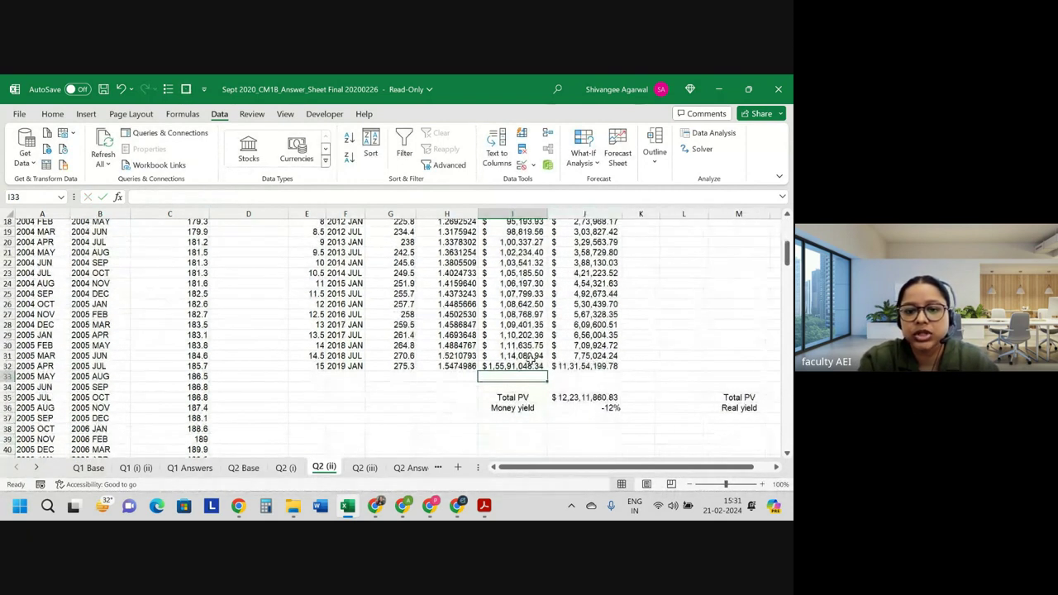
{"action": "left_click", "coordinate": [528, 366]}
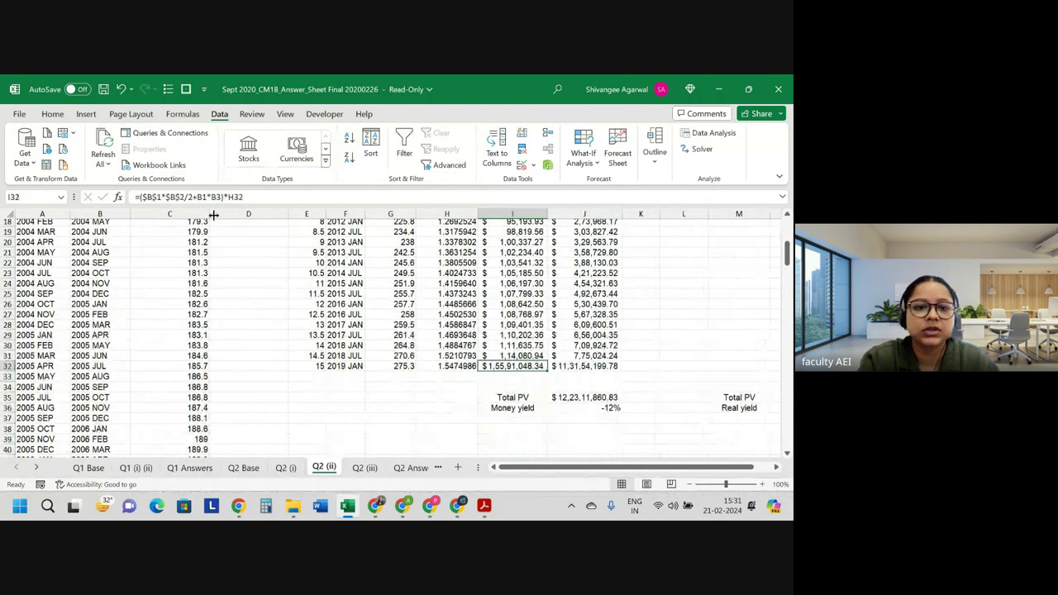
- Shade cell I32 yellow
{"action": "left_click", "coordinate": [52, 114]}
{"action": "left_click", "coordinate": [179, 158]}
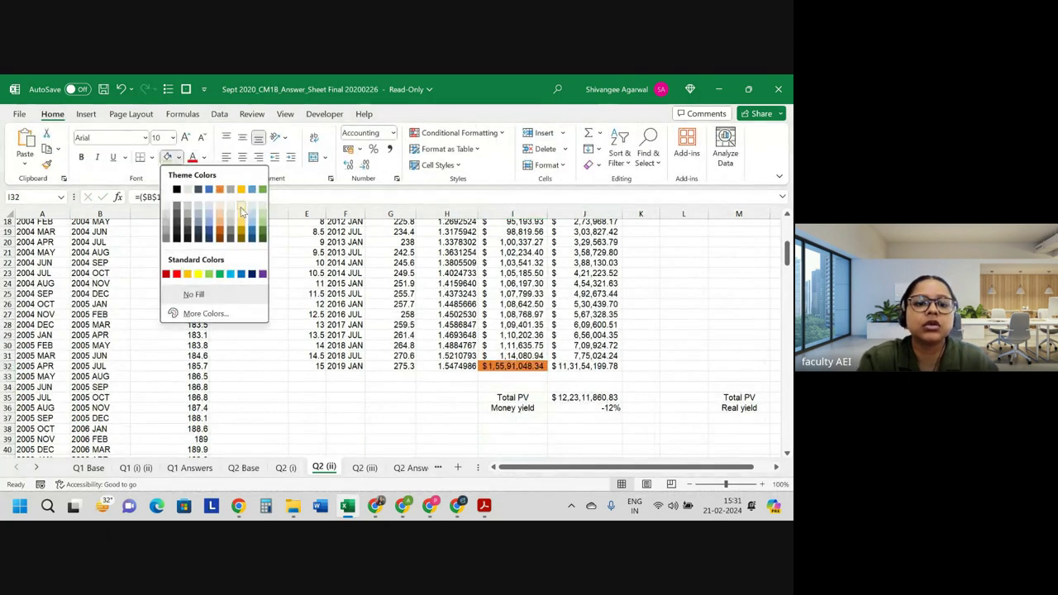
{"action": "key", "text": "Escape"}
- Goal Seek Total PV J35 to 1,00,00,000 by changing money yield J36
{"action": "left_click", "coordinate": [590, 397]}
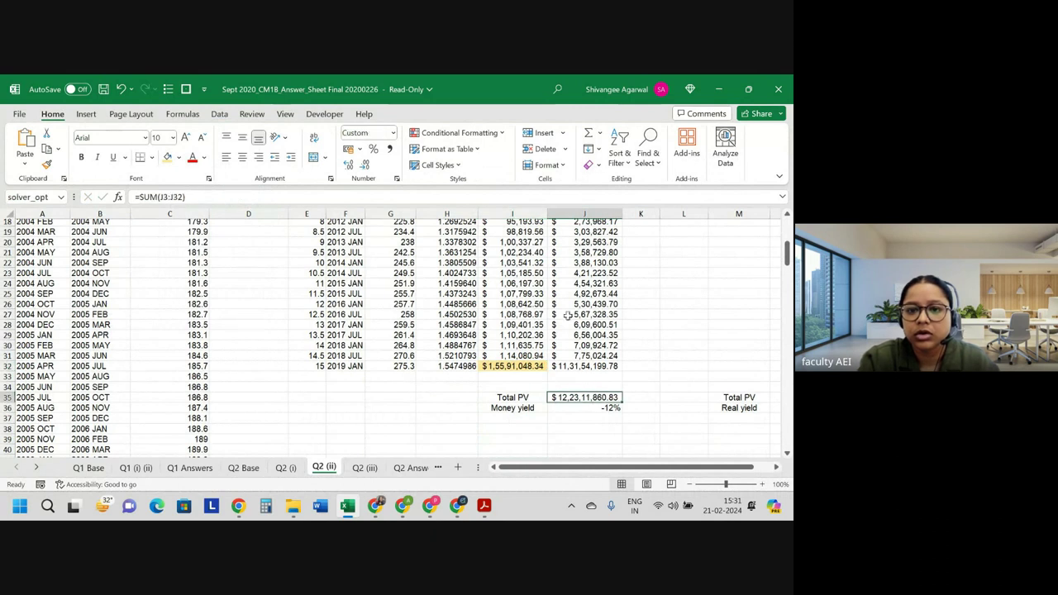
{"action": "left_click", "coordinate": [620, 157]}
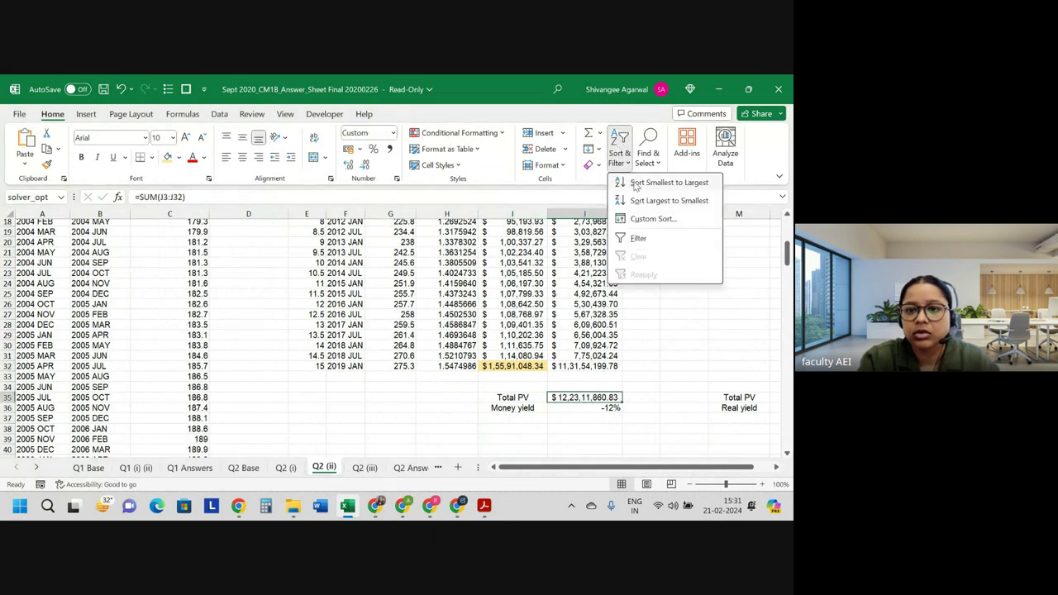
{"action": "left_click", "coordinate": [219, 113]}
{"action": "left_click", "coordinate": [583, 154]}
{"action": "left_click", "coordinate": [602, 200]}
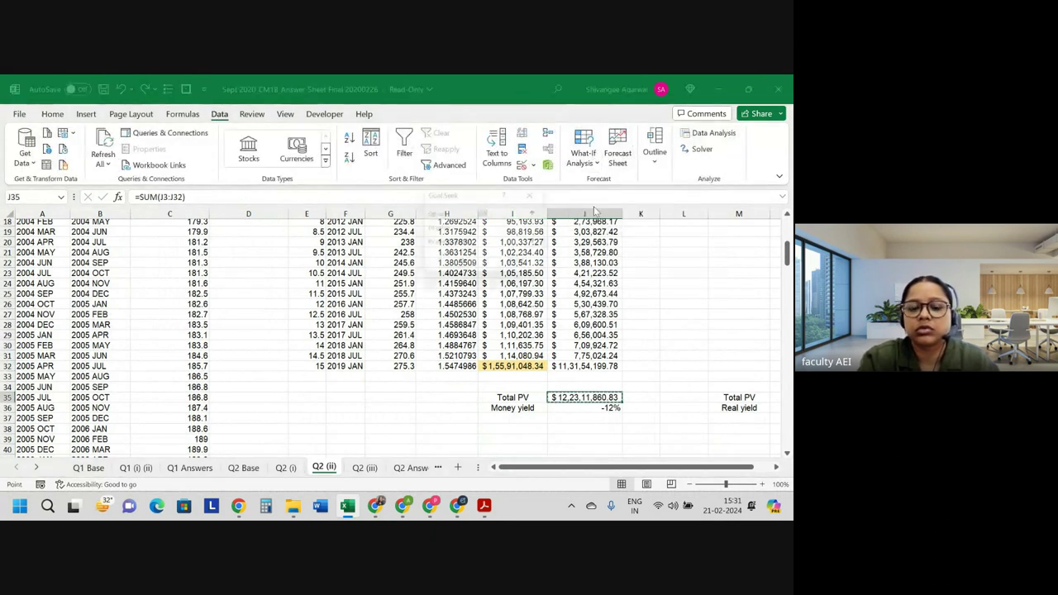
{"action": "key", "text": "Tab"}
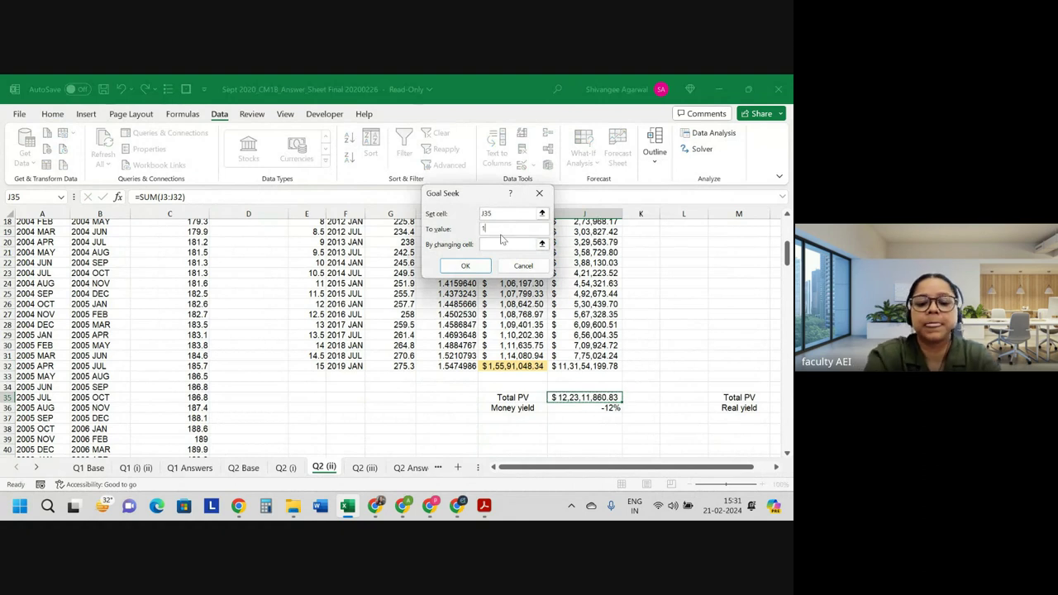
{"action": "type", "text": "100"}
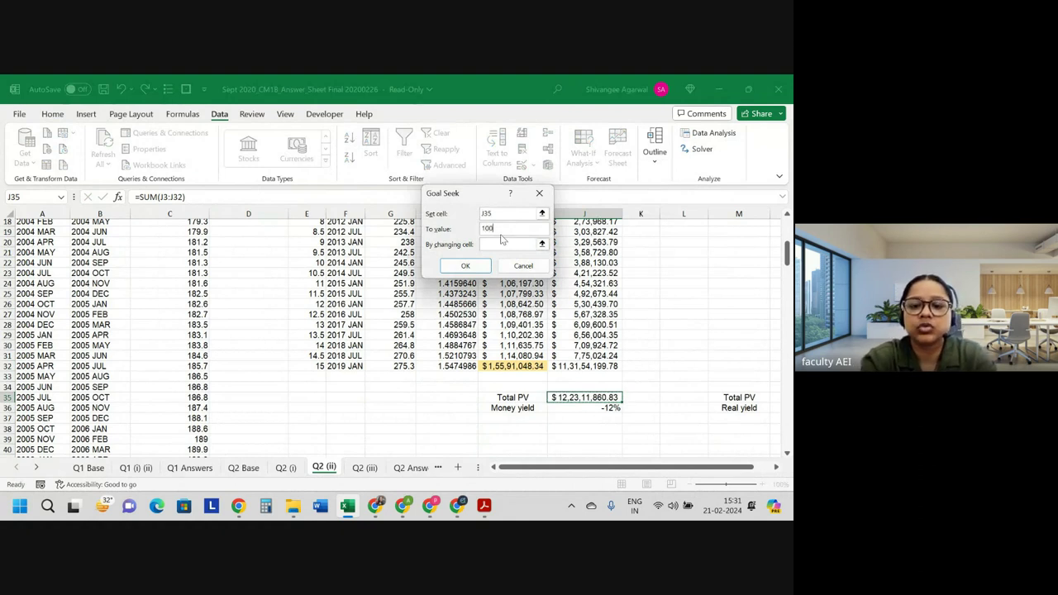
{"action": "type", "text": "000"}
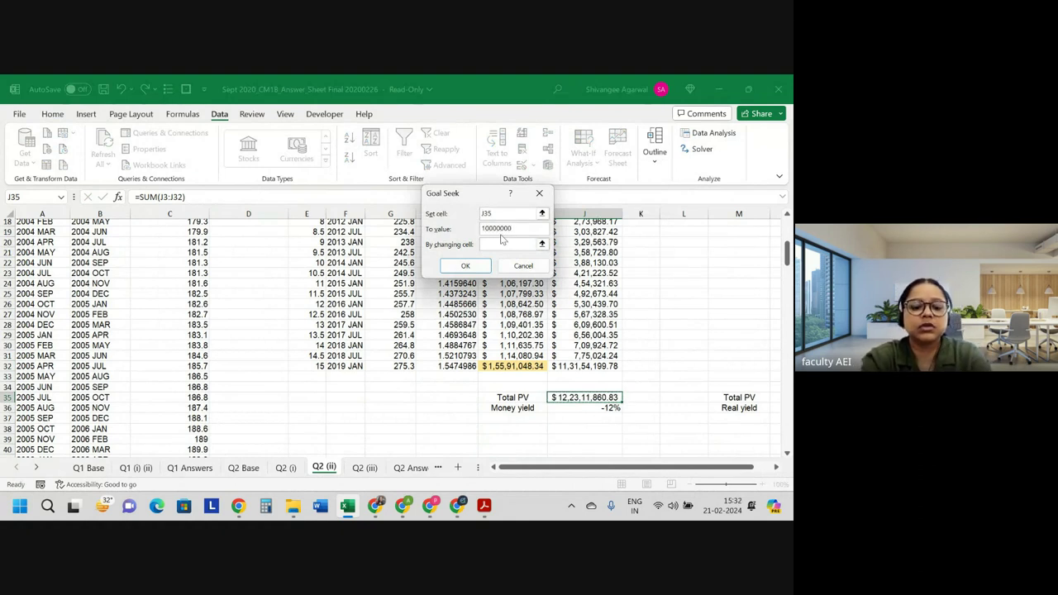
{"action": "left_click", "coordinate": [620, 409]}
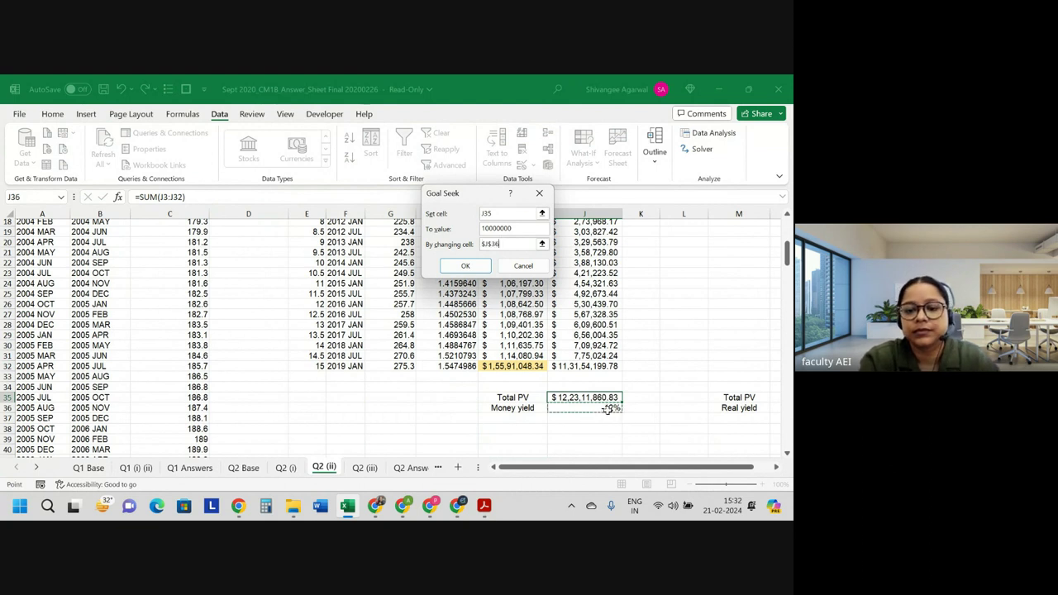
{"action": "left_click", "coordinate": [539, 193]}
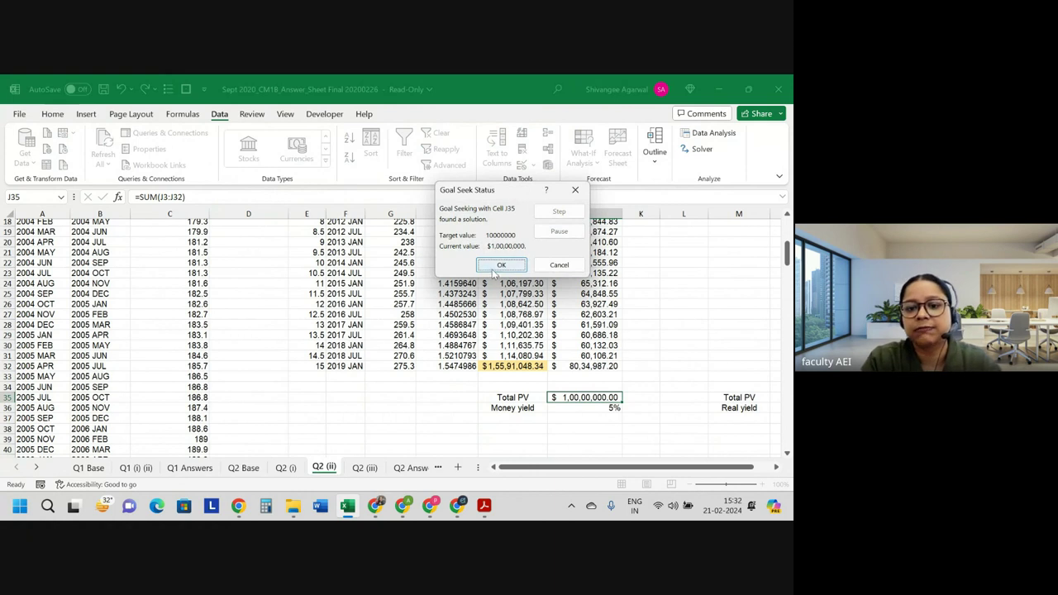
{"action": "left_click", "coordinate": [500, 265]}
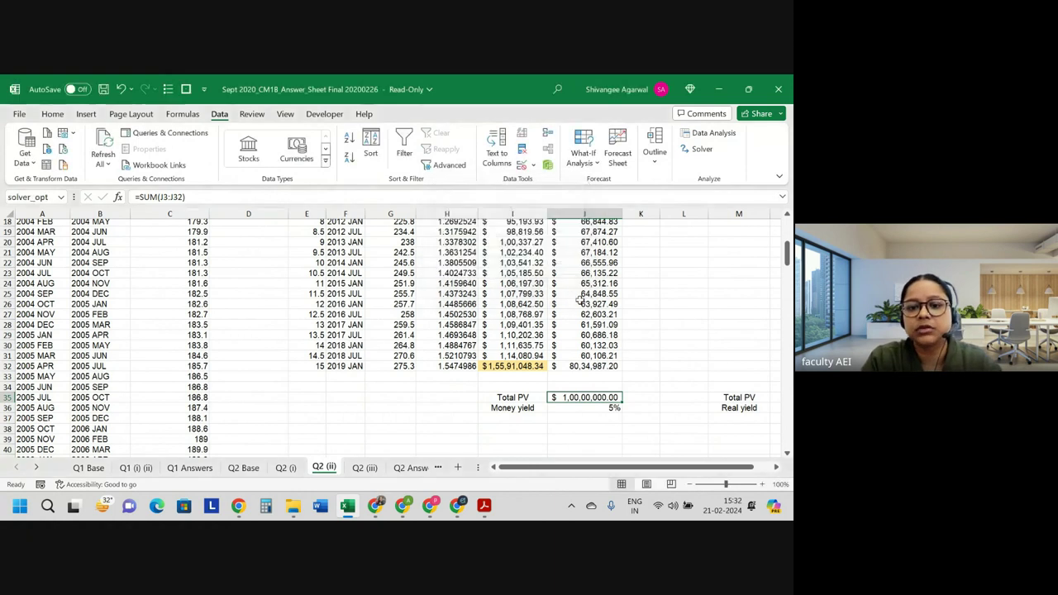
- Show the money yield in J36 to three decimals, reading 4.518%
{"action": "left_click", "coordinate": [52, 113]}
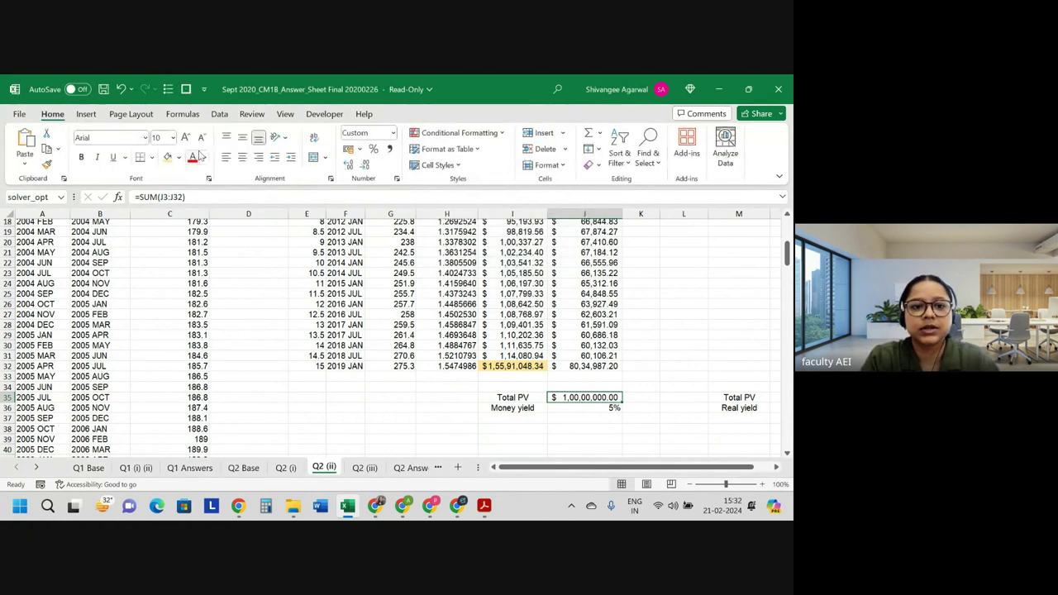
{"action": "left_click", "coordinate": [348, 165]}
{"action": "left_click", "coordinate": [348, 165]}
{"action": "key", "text": "ctrl+z"}
{"action": "key", "text": "ctrl+z"}
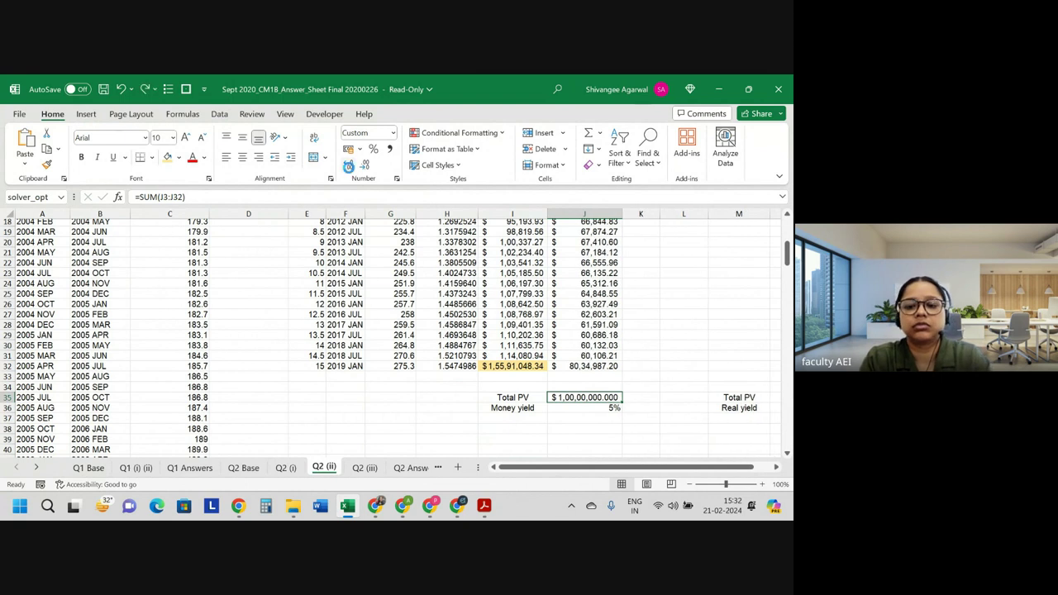
{"action": "key", "text": "Down"}
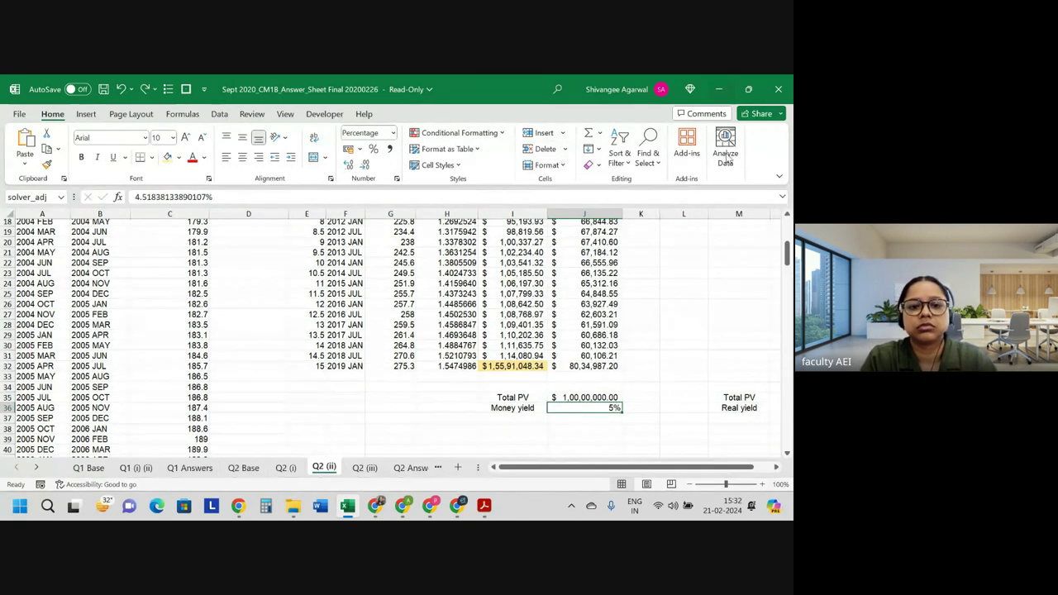
{"action": "left_click", "coordinate": [348, 165]}
{"action": "left_click", "coordinate": [348, 165]}
{"action": "left_click", "coordinate": [349, 166]}
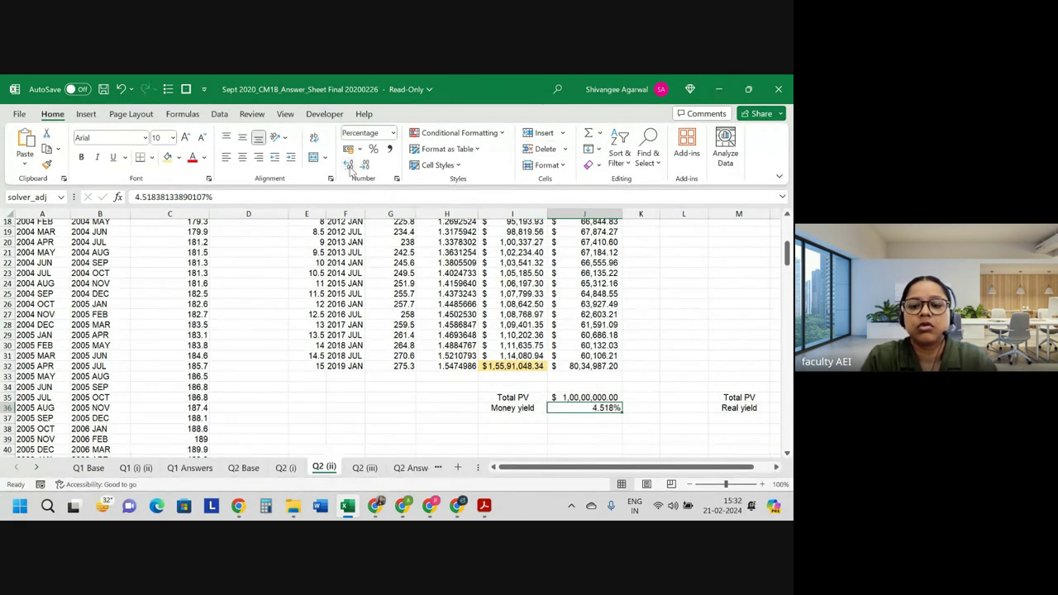
{"action": "left_click", "coordinate": [377, 311]}
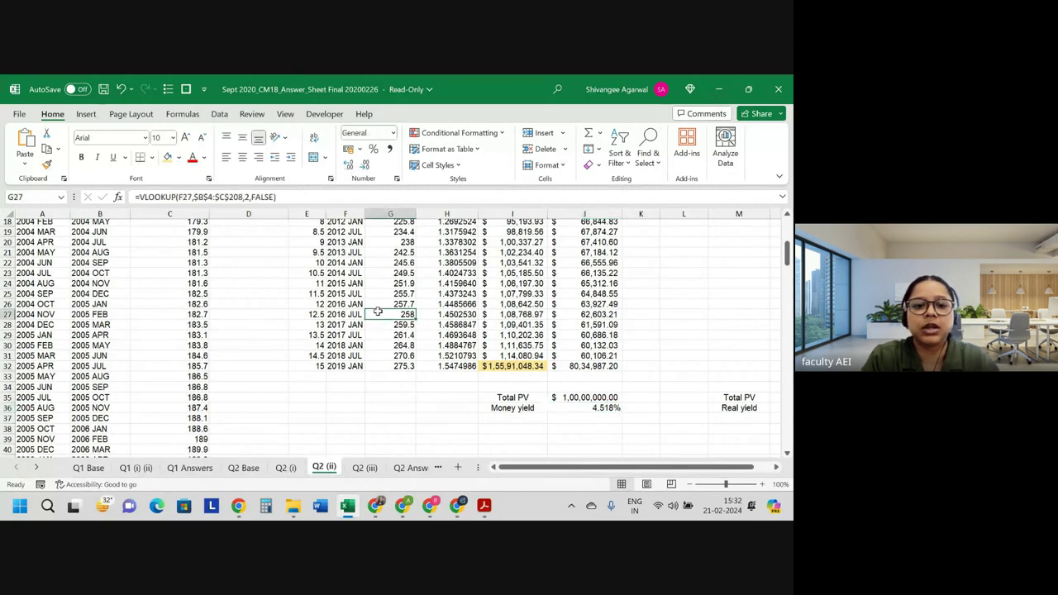
{"action": "scroll", "coordinate": [377, 311], "scroll_direction": "up", "scroll_amount": 6}
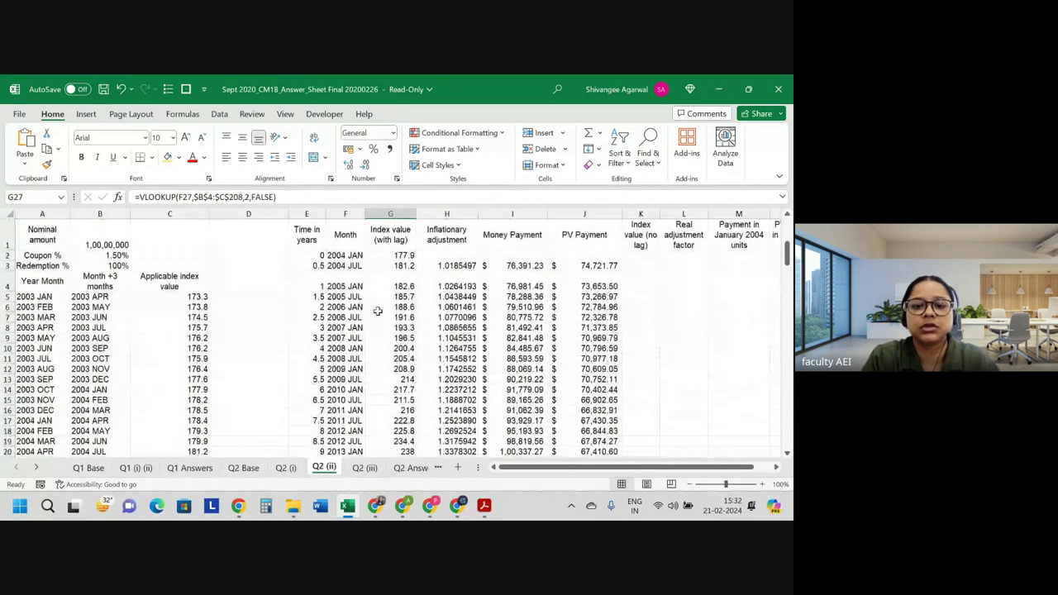
{"action": "double_click", "coordinate": [622, 214]}
{"action": "scroll", "coordinate": [572, 291], "scroll_direction": "down", "scroll_amount": 5}
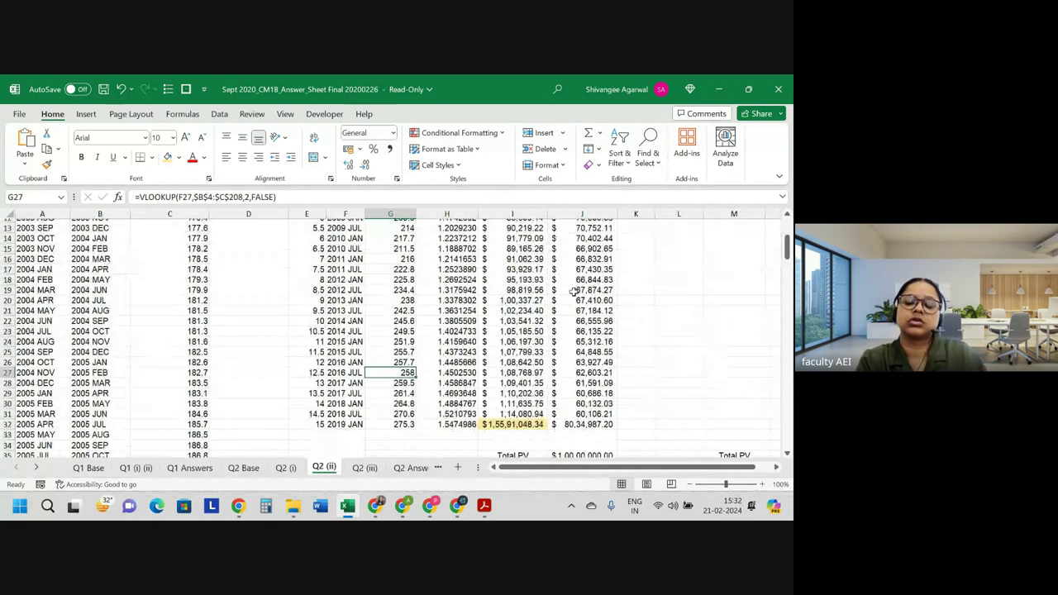
{"action": "left_click", "coordinate": [596, 436]}
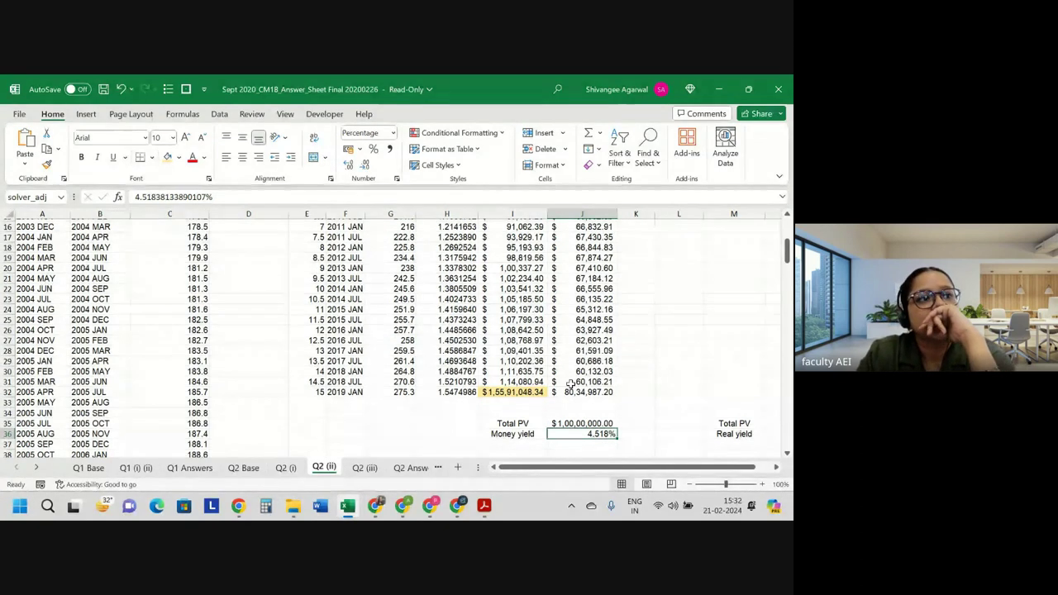
{"action": "left_click", "coordinate": [582, 423]}
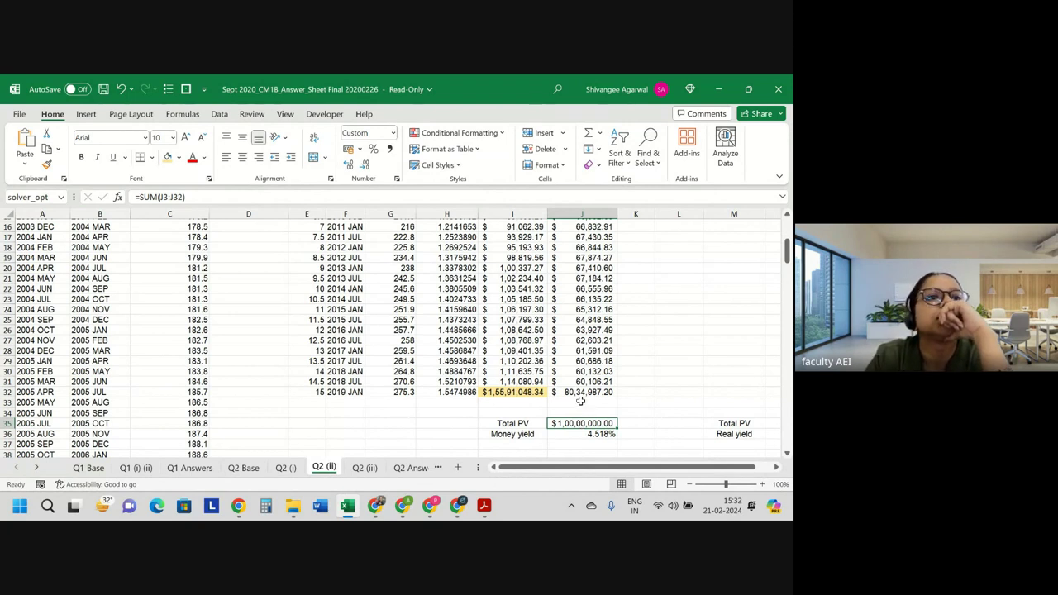
{"action": "scroll", "coordinate": [526, 369], "scroll_direction": "up", "scroll_amount": 5}
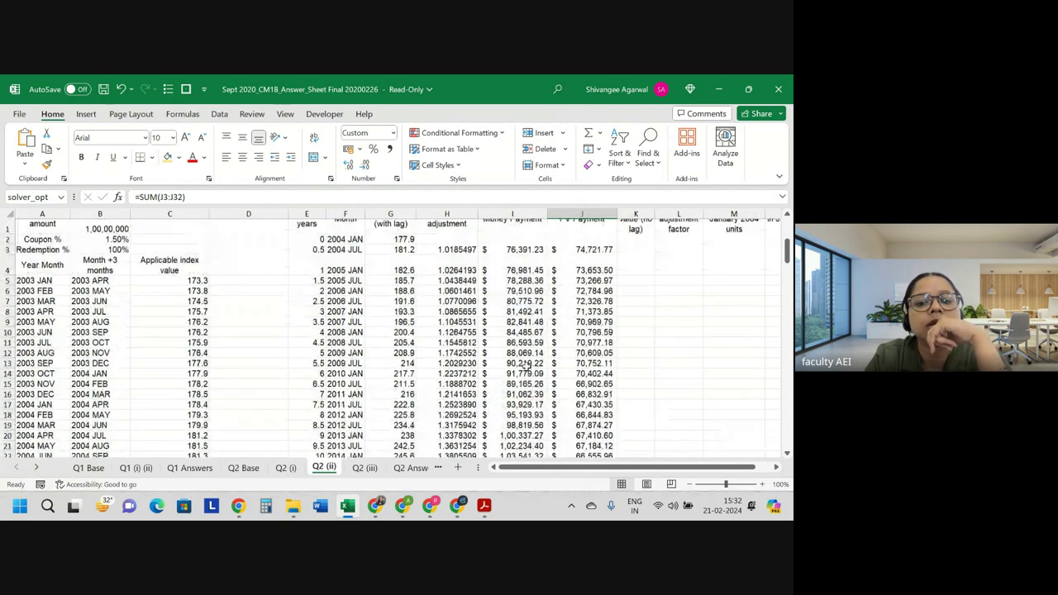
{"action": "scroll", "coordinate": [526, 368], "scroll_direction": "down", "scroll_amount": 3}
{"action": "scroll", "coordinate": [543, 350], "scroll_direction": "down", "scroll_amount": 2}
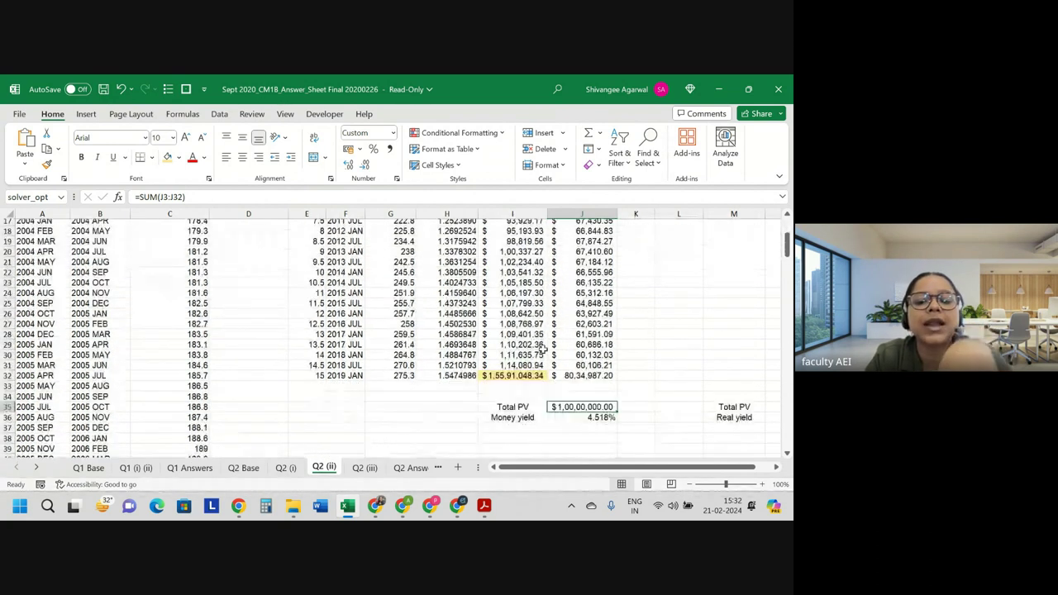
{"action": "key", "text": "Down"}
{"action": "key", "text": "Down"}
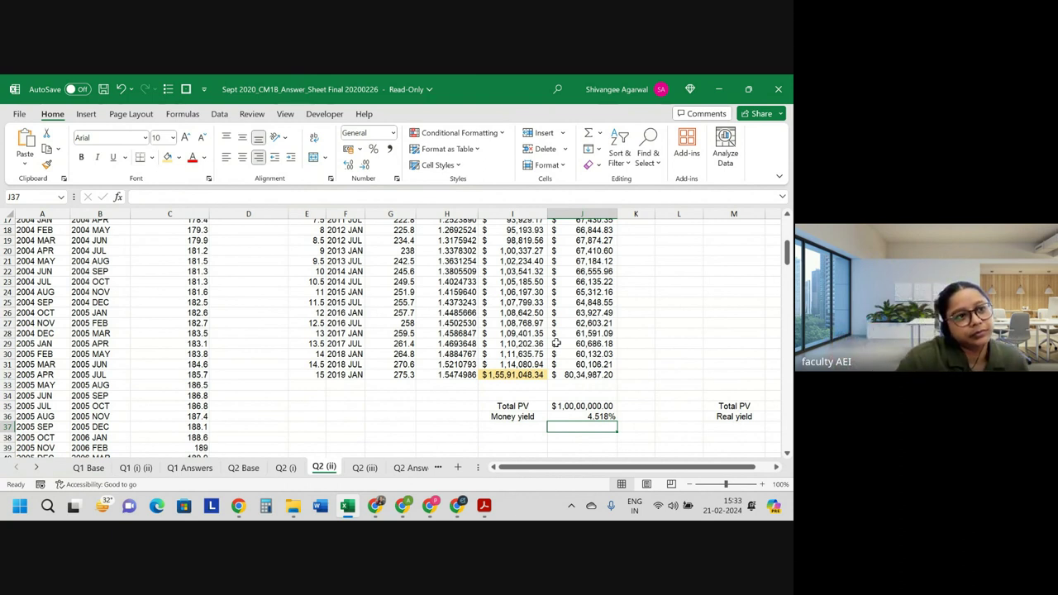
{"action": "left_click", "coordinate": [509, 374]}
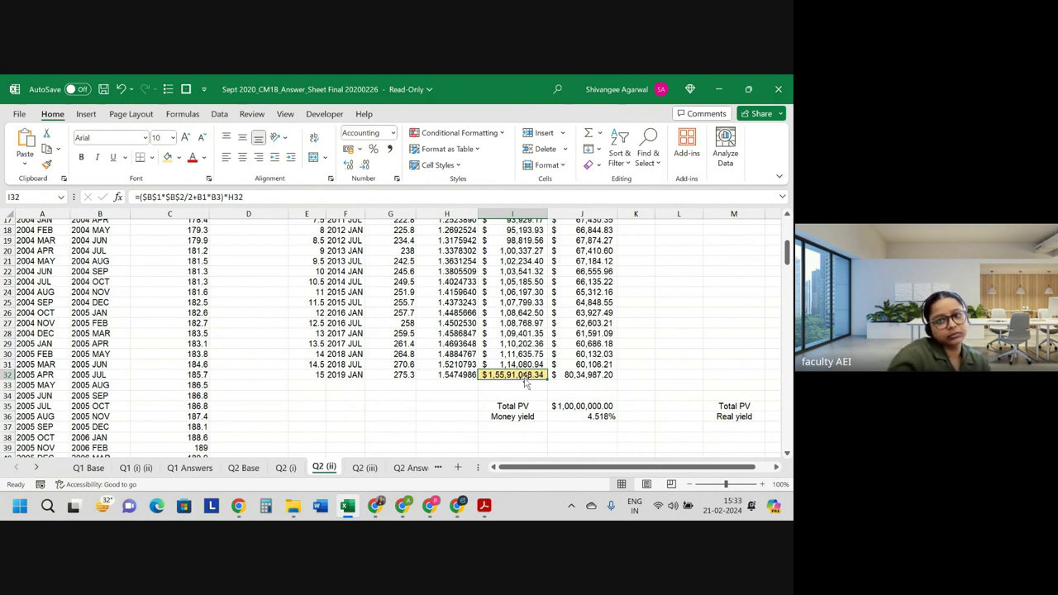
{"action": "double_click", "coordinate": [517, 375]}
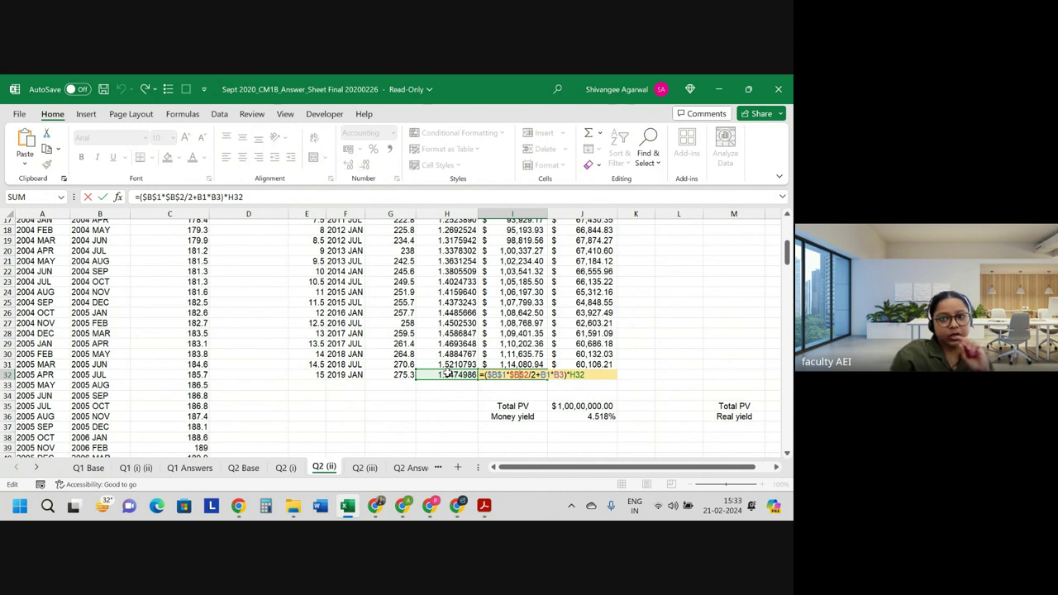
{"action": "key", "text": "Return"}
{"action": "key", "text": "Up"}
{"action": "key", "text": "Up"}
{"action": "key", "text": "Up"}
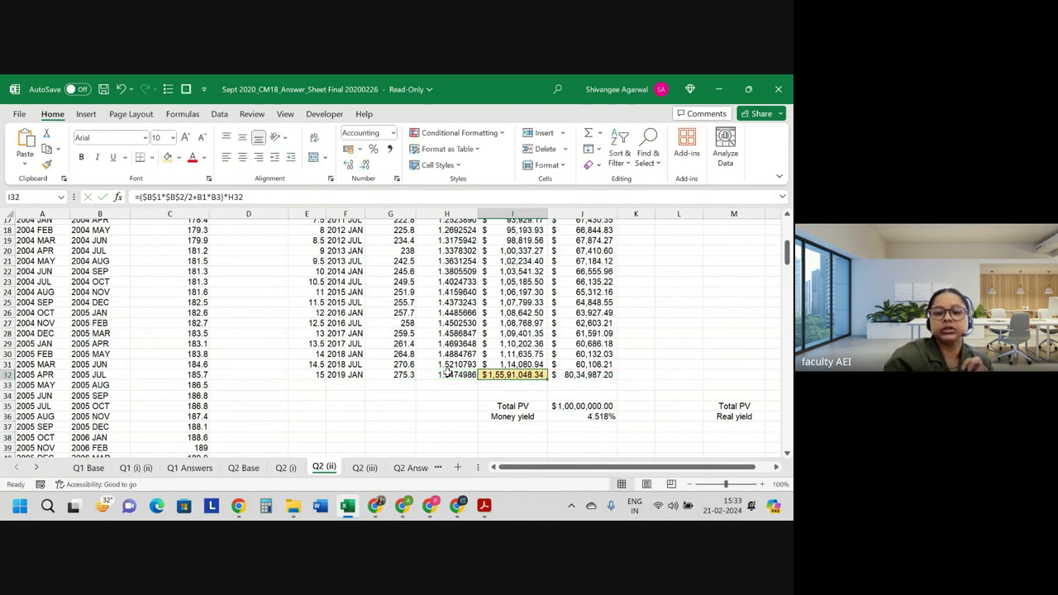
{"action": "key", "text": "Up"}
{"action": "key", "text": "Up"}
{"action": "key", "text": "Up"}
{"action": "key", "text": "Up"}
{"action": "key", "text": "Up"}
{"action": "key", "text": "Up"}
{"action": "key", "text": "Up"}
{"action": "key", "text": "Up"}
{"action": "key", "text": "Up"}
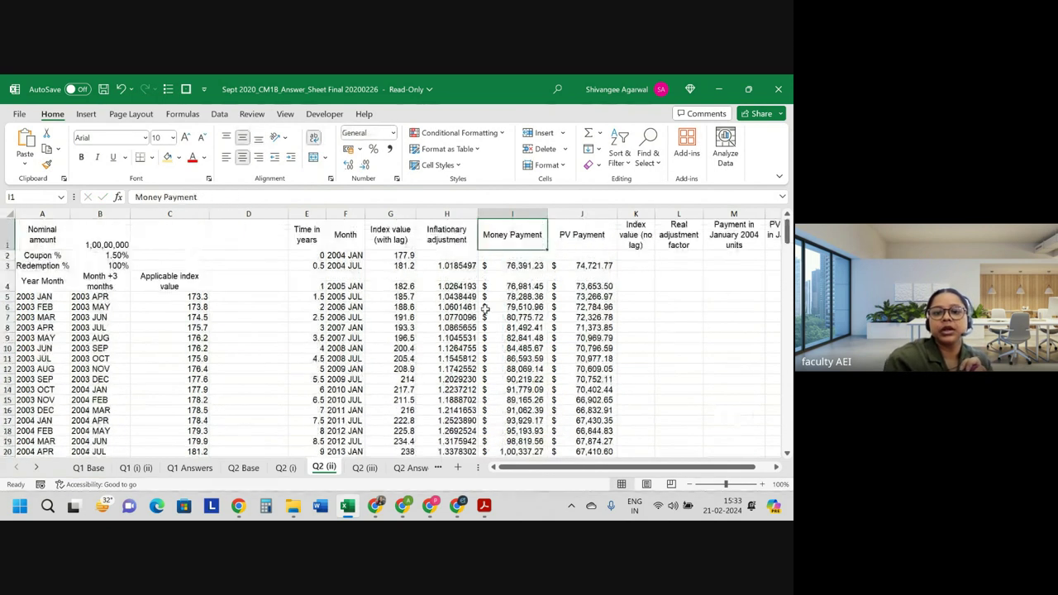
{"action": "left_click", "coordinate": [456, 265]}
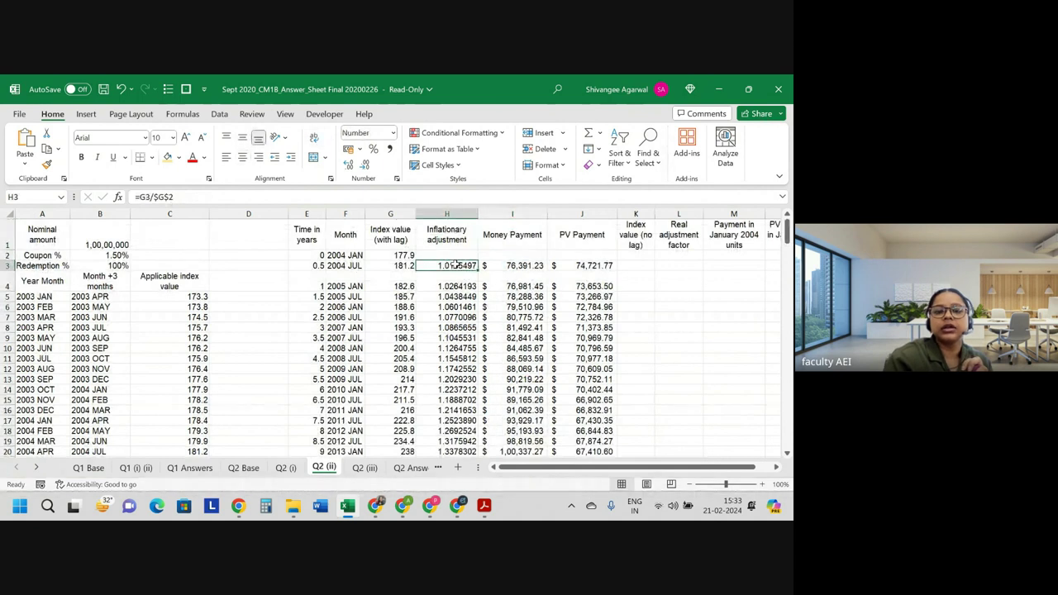
{"action": "double_click", "coordinate": [456, 264]}
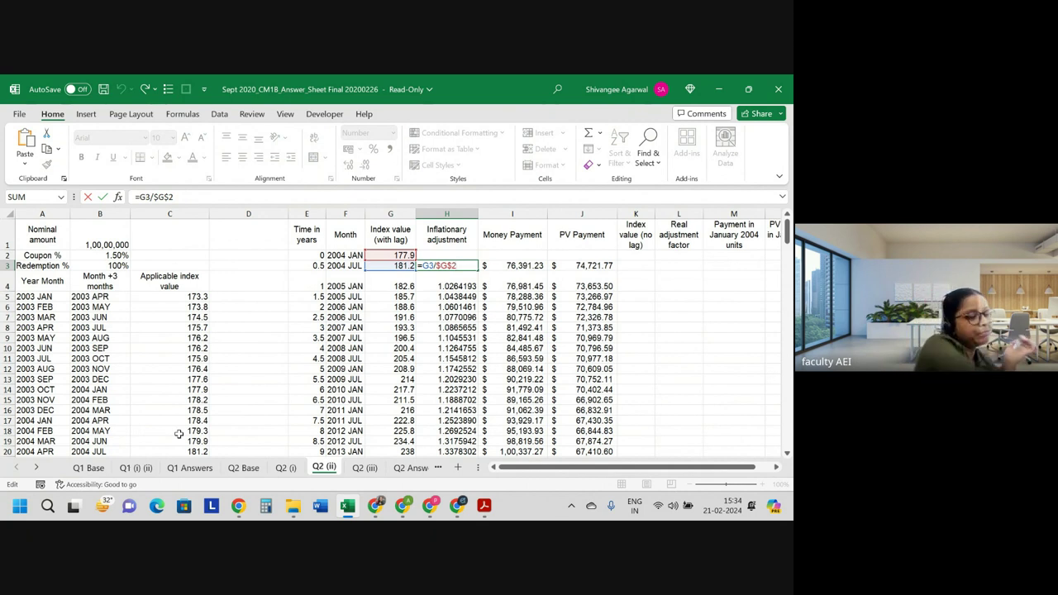
{"action": "key", "text": "Return"}
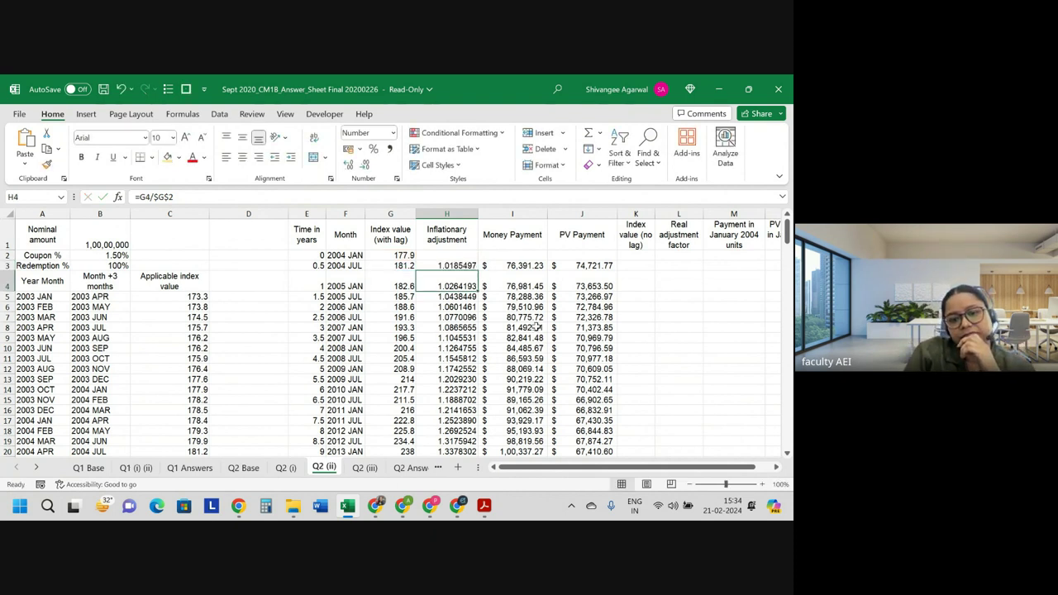
{"action": "scroll", "coordinate": [536, 327], "scroll_direction": "down", "scroll_amount": 7}
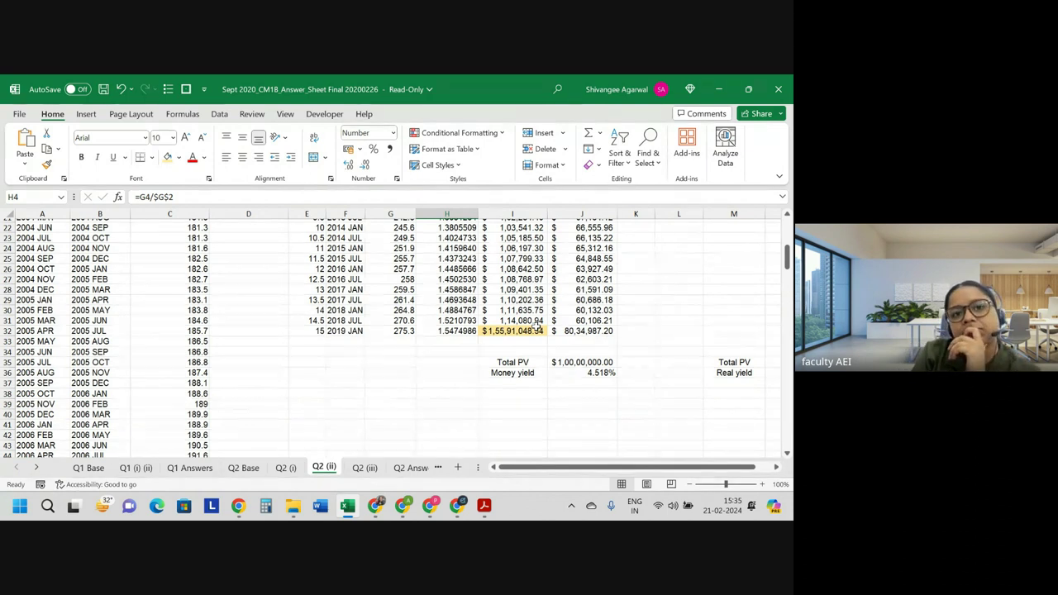
{"action": "scroll", "coordinate": [646, 325], "scroll_direction": "up", "scroll_amount": 3}
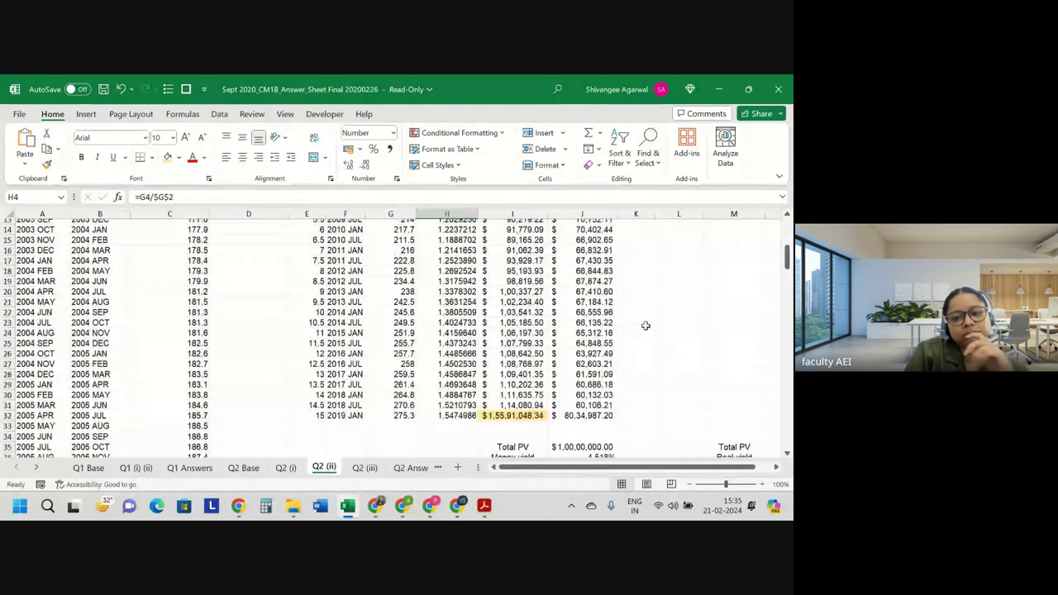
{"action": "scroll", "coordinate": [646, 325], "scroll_direction": "up", "scroll_amount": 3}
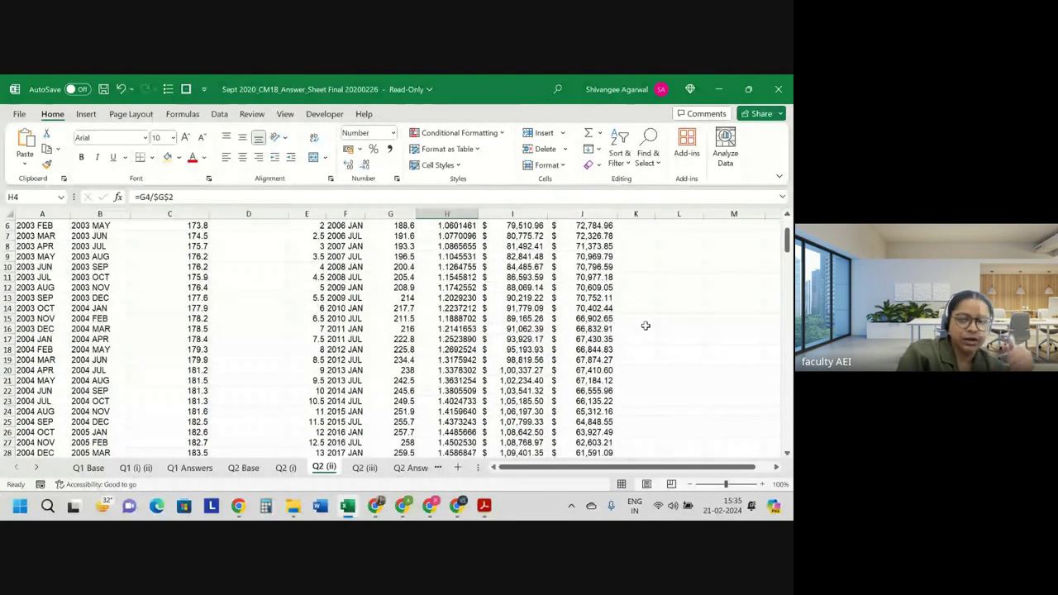
{"action": "scroll", "coordinate": [645, 325], "scroll_direction": "up", "scroll_amount": 2}
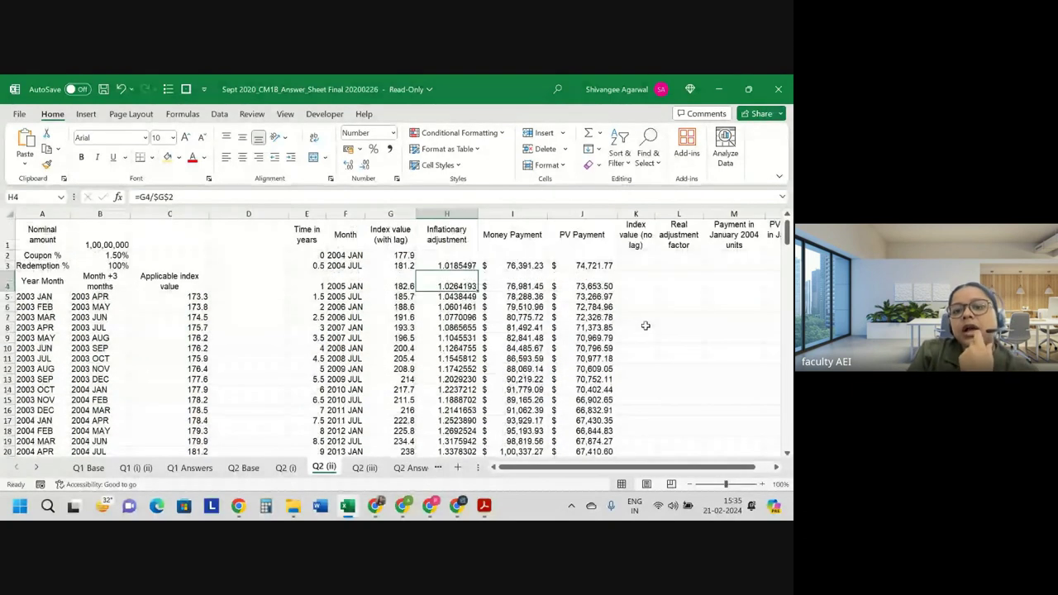
- Begin a VLOOKUP in K3 for the no-lag index value, then discard it
{"action": "left_click", "coordinate": [633, 266]}
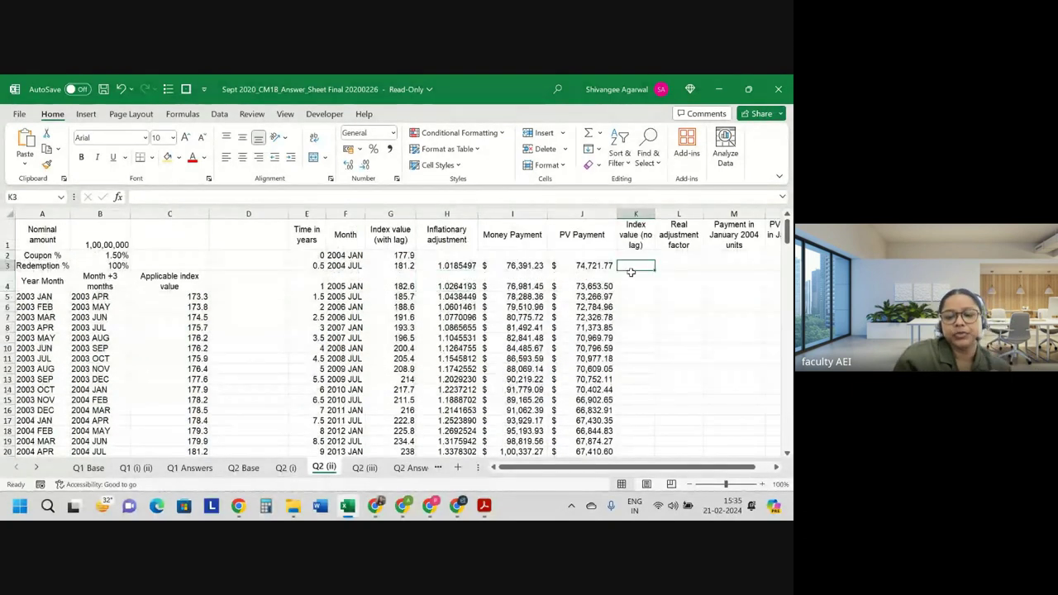
{"action": "type", "text": "=vlo"}
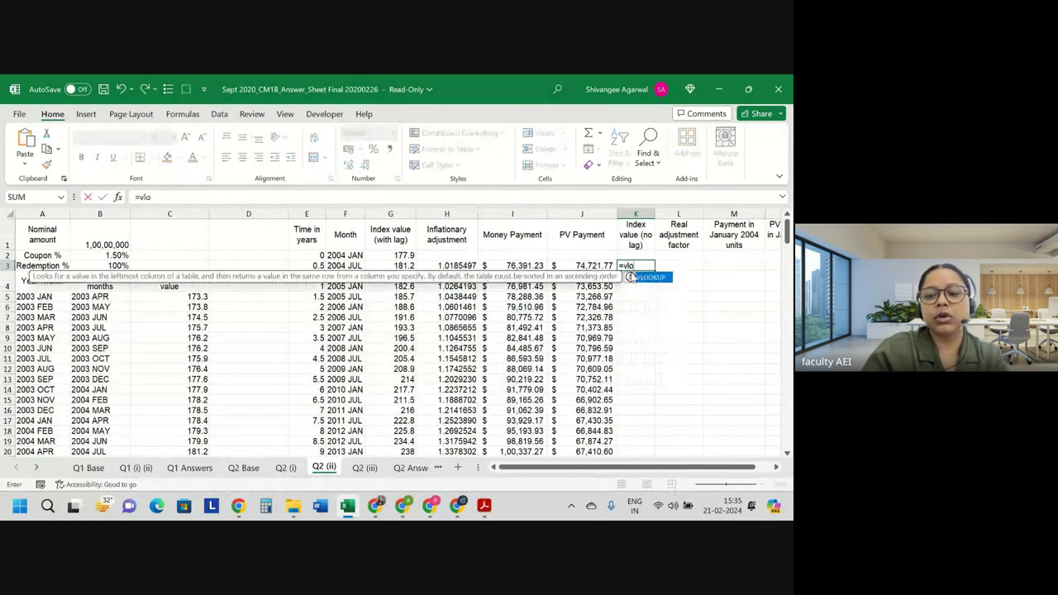
{"action": "key", "text": "Tab"}
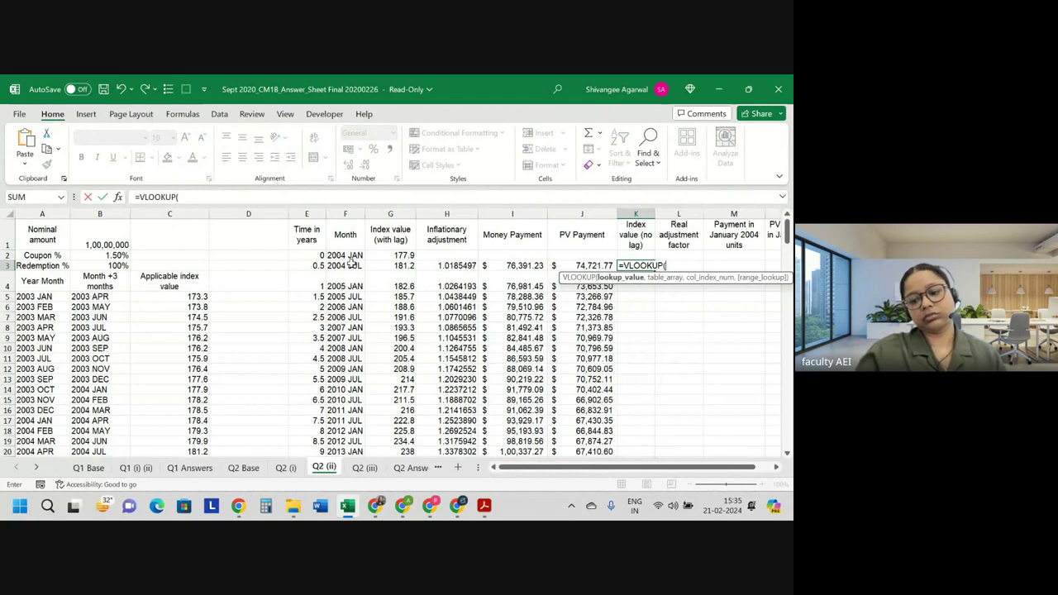
{"action": "key", "text": "BackSpace"}
{"action": "key", "text": "BackSpace"}
{"action": "key", "text": "BackSpace"}
{"action": "key", "text": "BackSpace"}
{"action": "key", "text": "BackSpace"}
{"action": "key", "text": "BackSpace"}
{"action": "key", "text": "BackSpace"}
- Start a VLOOKUP in K2 of the 2004 JAN month in F2 against the absolute table $A$4:$C$208
{"action": "key", "text": "Up"}
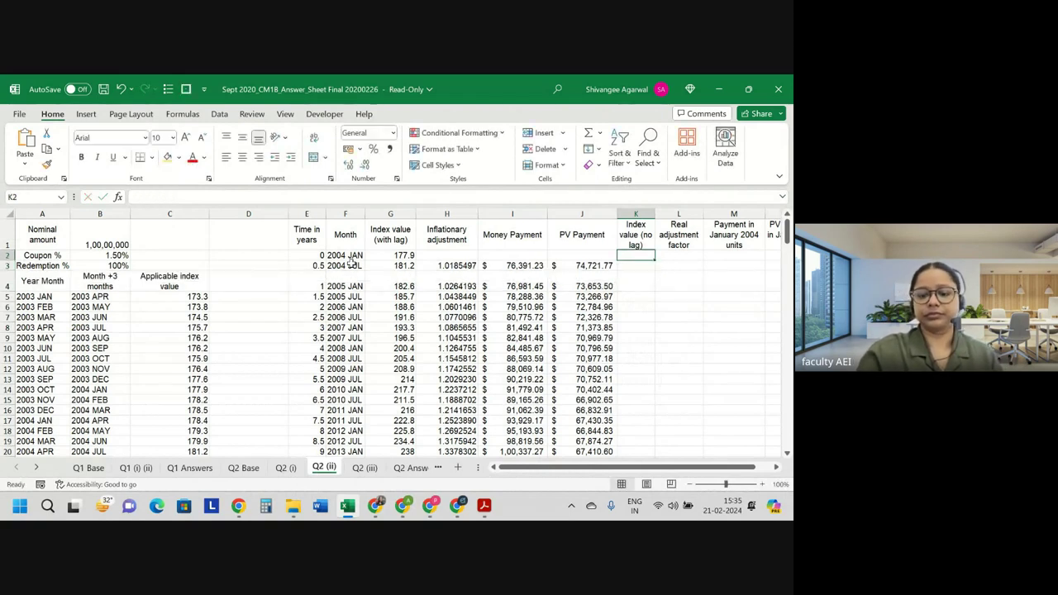
{"action": "type", "text": "=vl"}
{"action": "key", "text": "Tab"}
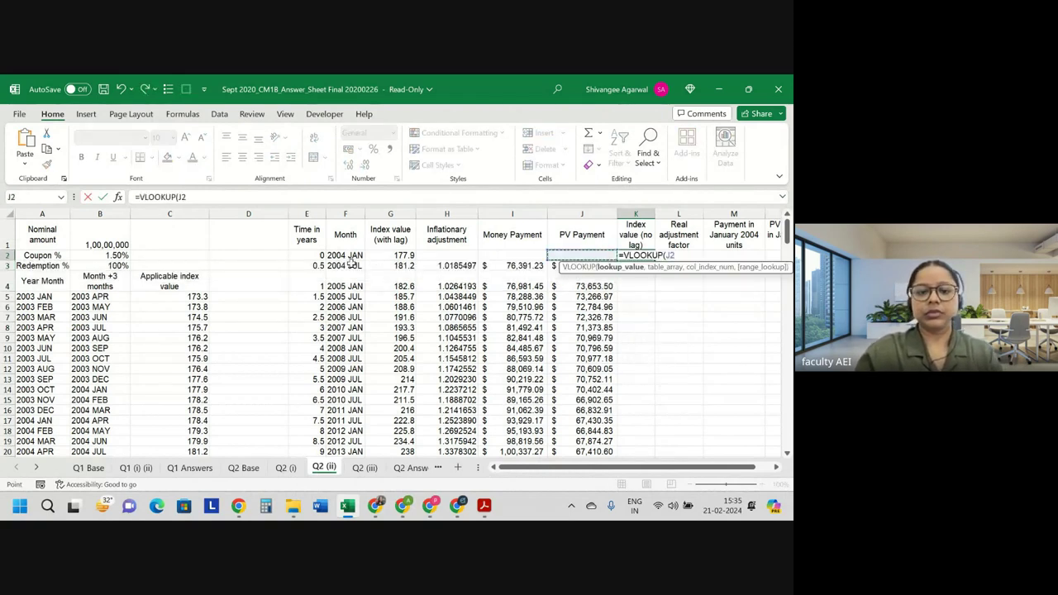
{"action": "left_click", "coordinate": [349, 258]}
{"action": "type", "text": ","}
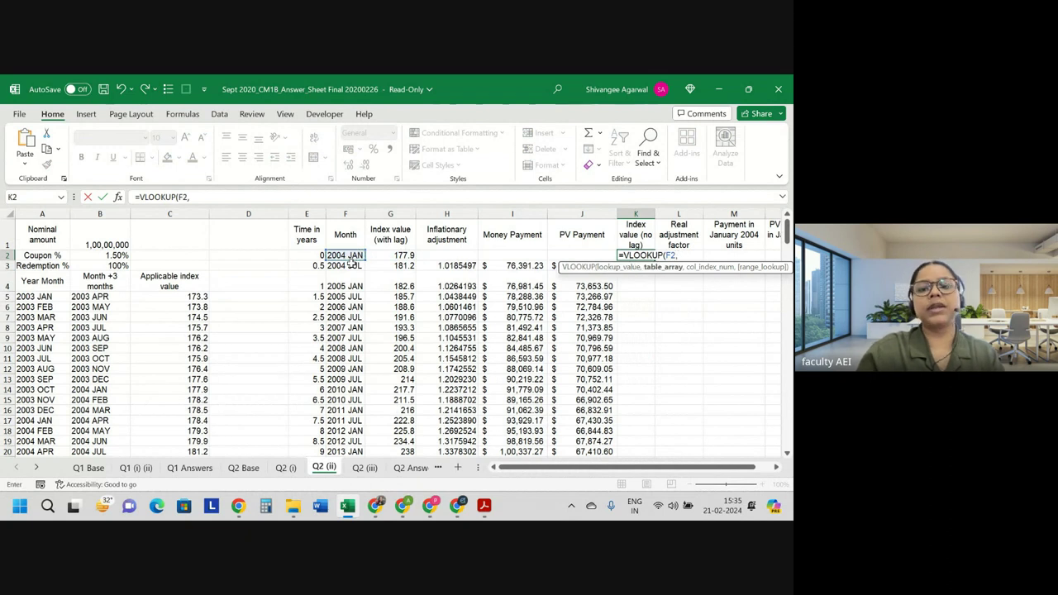
{"action": "key", "text": "Left"}
{"action": "key", "text": "Left"}
{"action": "key", "text": "Left"}
{"action": "key", "text": "Left"}
{"action": "key", "text": "Left"}
{"action": "key", "text": "Left"}
{"action": "key", "text": "Left"}
{"action": "key", "text": "Left"}
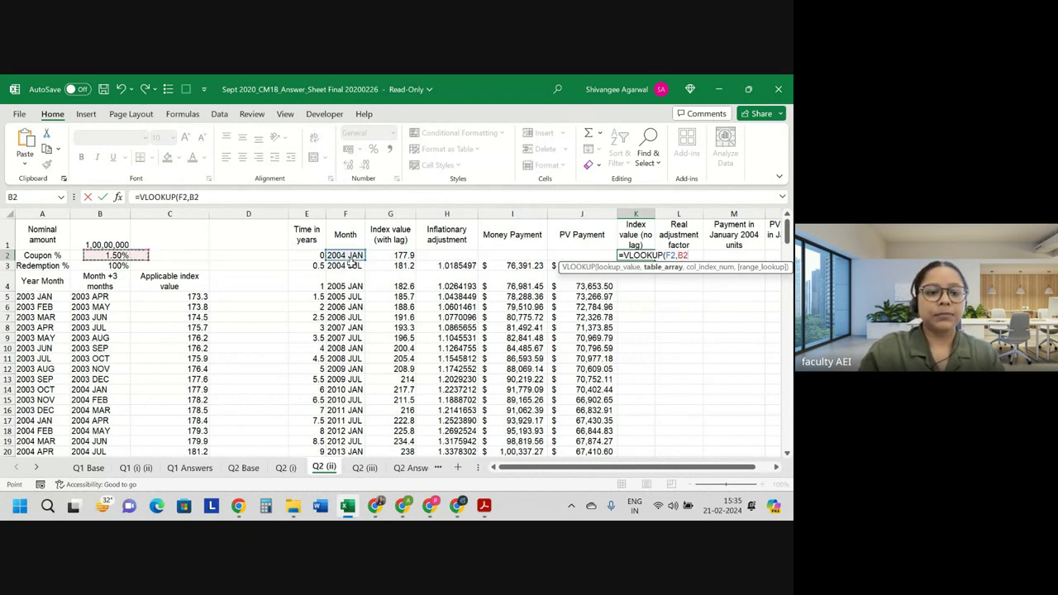
{"action": "key", "text": "Down"}
{"action": "key", "text": "Left"}
{"action": "key", "text": "Down"}
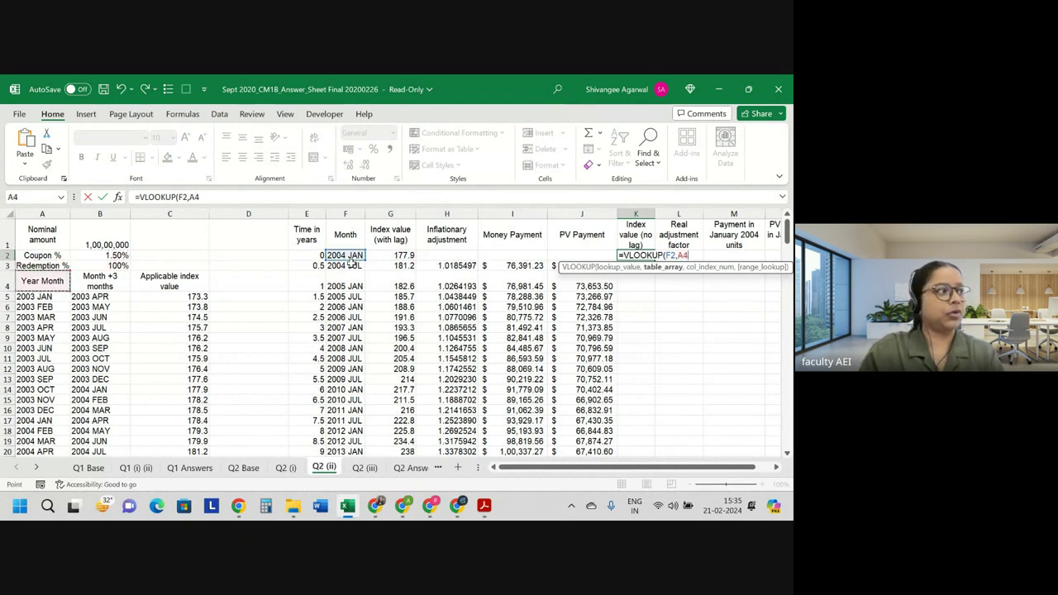
{"action": "key", "text": "shift+Right"}
{"action": "key", "text": "shift+Right"}
{"action": "key", "text": "ctrl+shift+Down"}
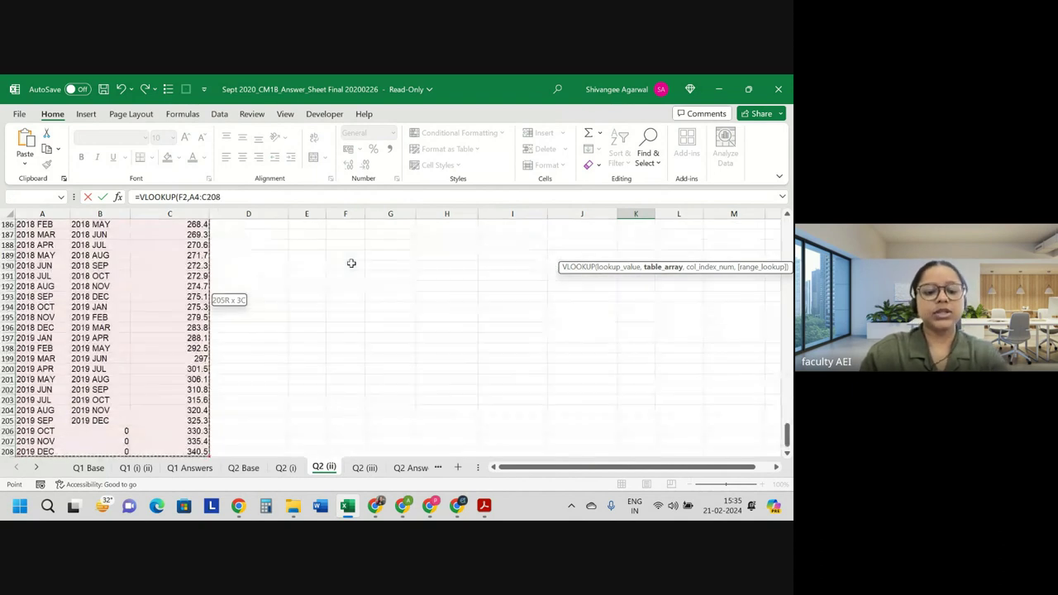
{"action": "key", "text": "F4"}
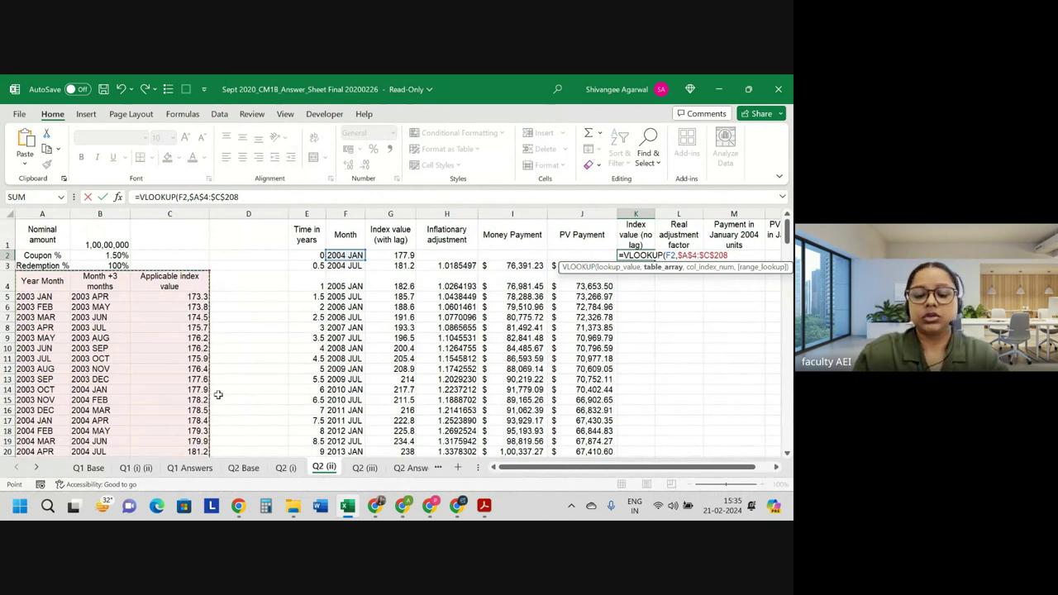
- Finish the K2 lookup with column 3 and exact match, giving 178.4, and fill it down column K
{"action": "type", "text": ",3,"}
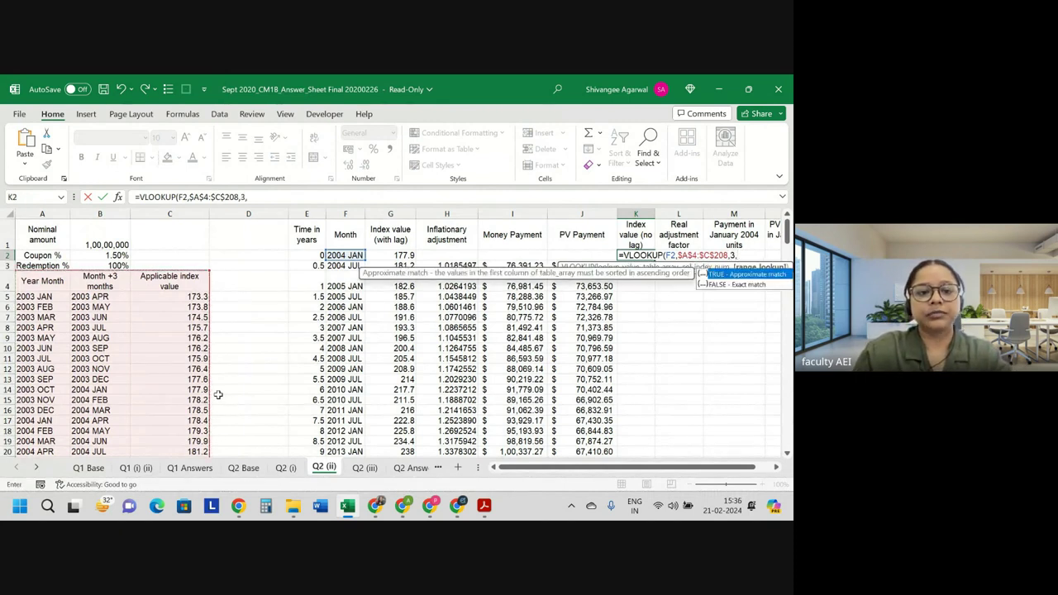
{"action": "key", "text": "Down"}
{"action": "key", "text": "Tab"}
{"action": "key", "text": "Return"}
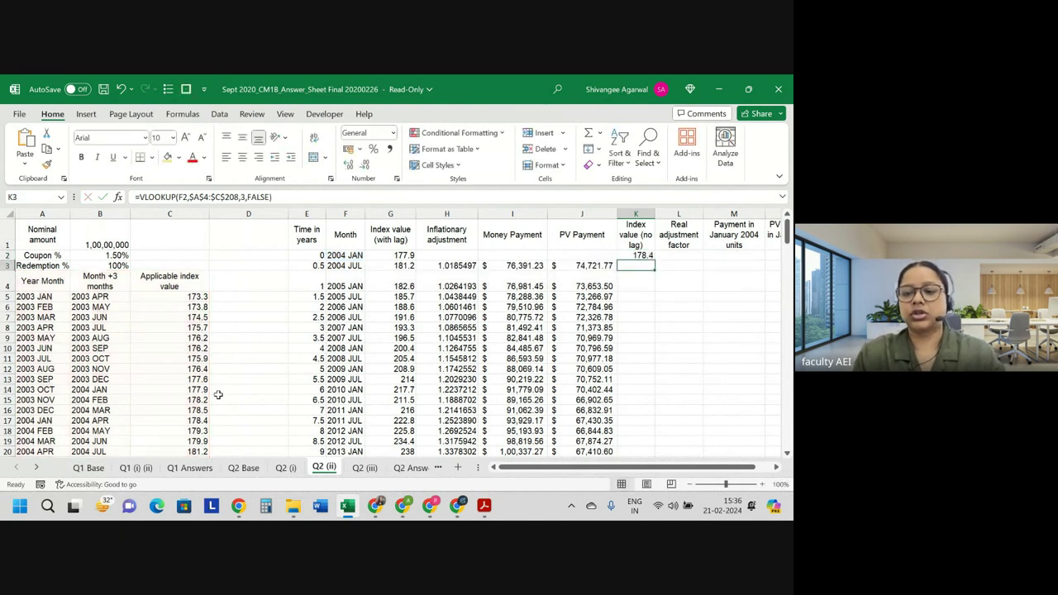
{"action": "left_click", "coordinate": [641, 256]}
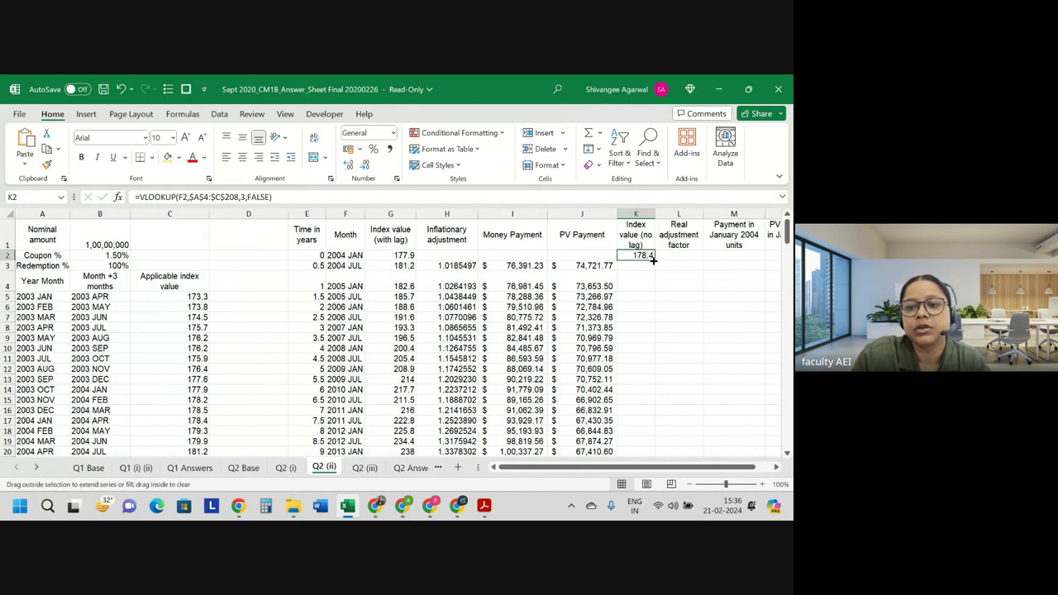
{"action": "double_click", "coordinate": [653, 262]}
- Enter the real adjustment factor =$K$2/K3 in L3
{"action": "left_click", "coordinate": [688, 263]}
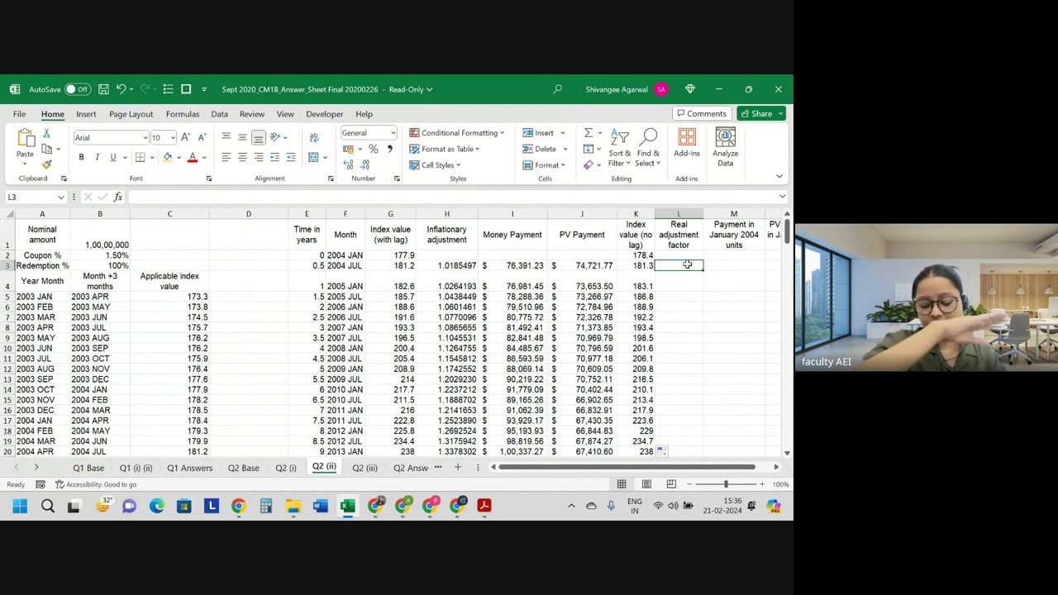
{"action": "type", "text": "="}
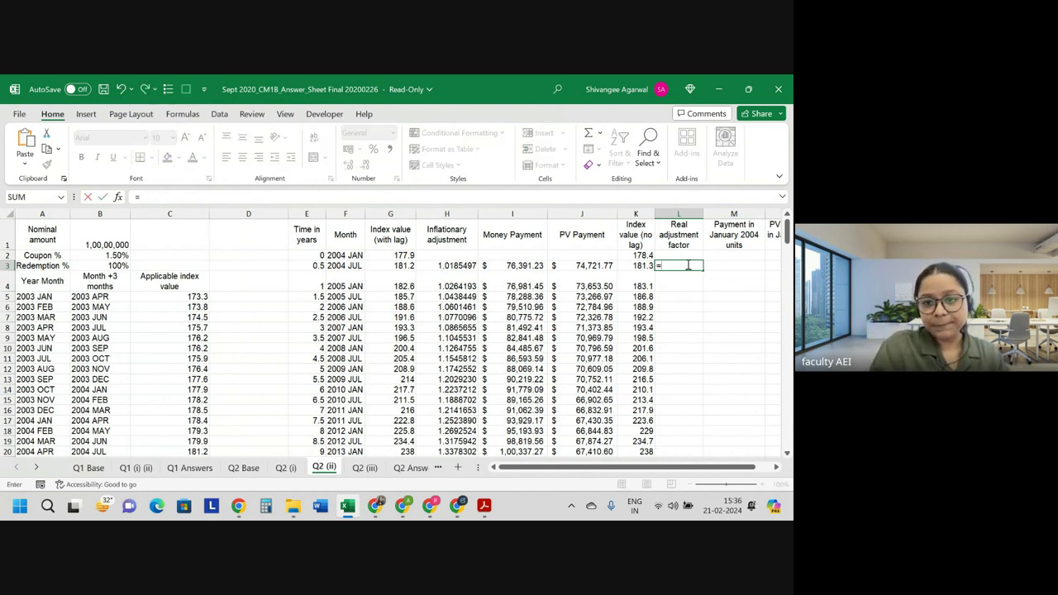
{"action": "key", "text": "Up"}
{"action": "key", "text": "Left"}
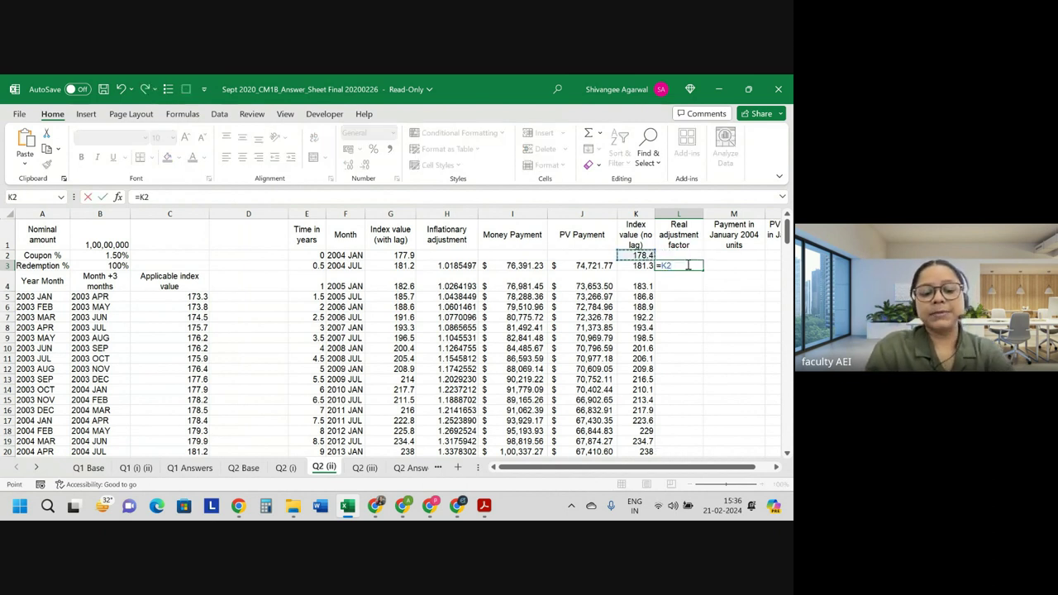
{"action": "key", "text": "F4"}
{"action": "type", "text": "/"}
{"action": "key", "text": "Left"}
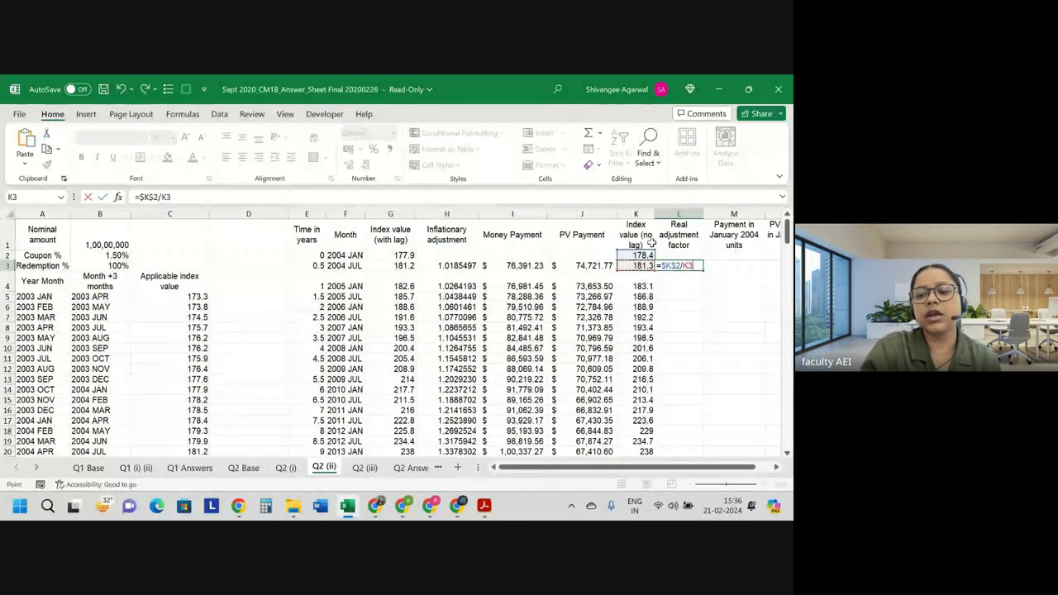
{"action": "key", "text": "Return"}
- Show one fewer decimal in L3 and copy the factor down column L
{"action": "left_click", "coordinate": [679, 263]}
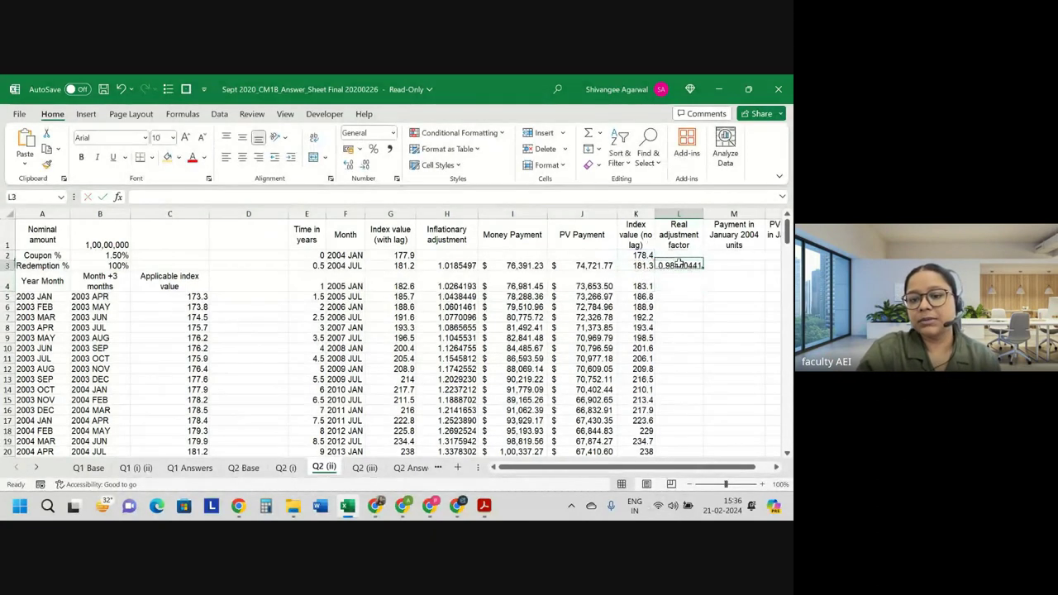
{"action": "left_click", "coordinate": [365, 165]}
{"action": "left_click", "coordinate": [364, 164]}
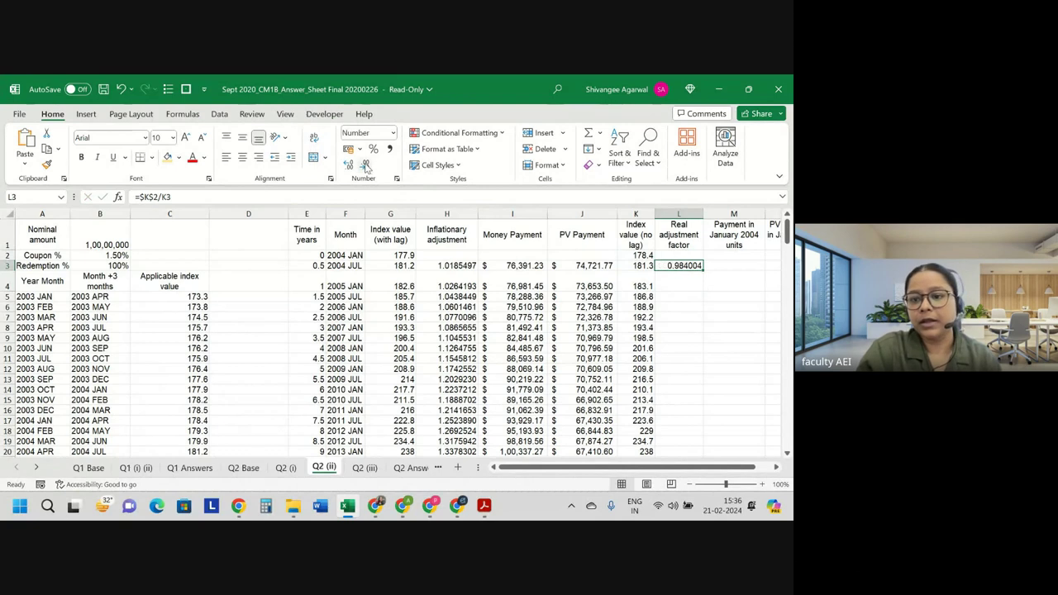
{"action": "double_click", "coordinate": [704, 271]}
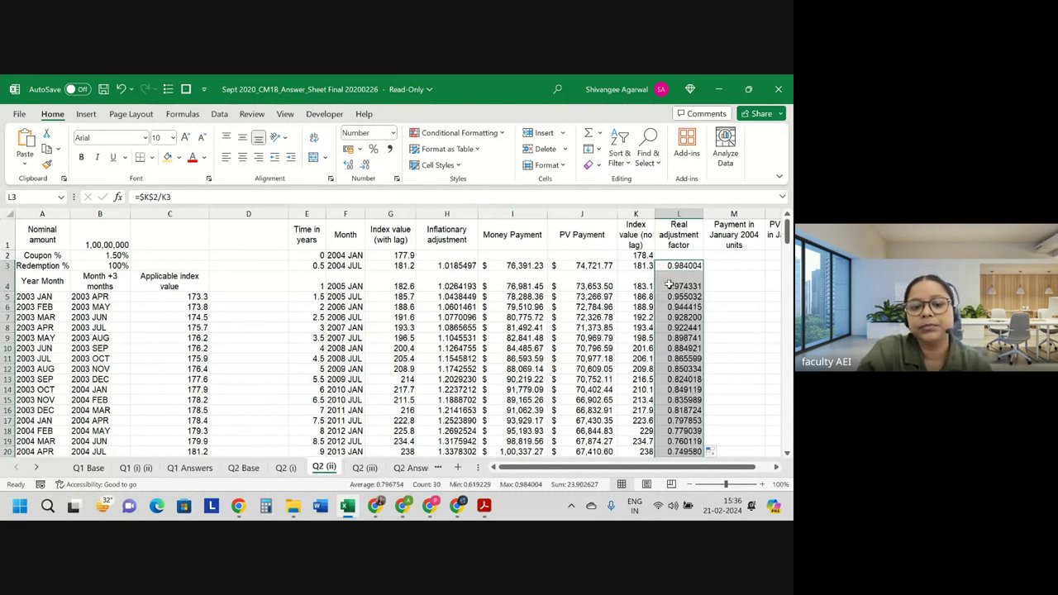
{"action": "scroll", "coordinate": [669, 283], "scroll_direction": "right", "scroll_amount": 2}
{"action": "scroll", "coordinate": [661, 273], "scroll_direction": "right", "scroll_amount": 1}
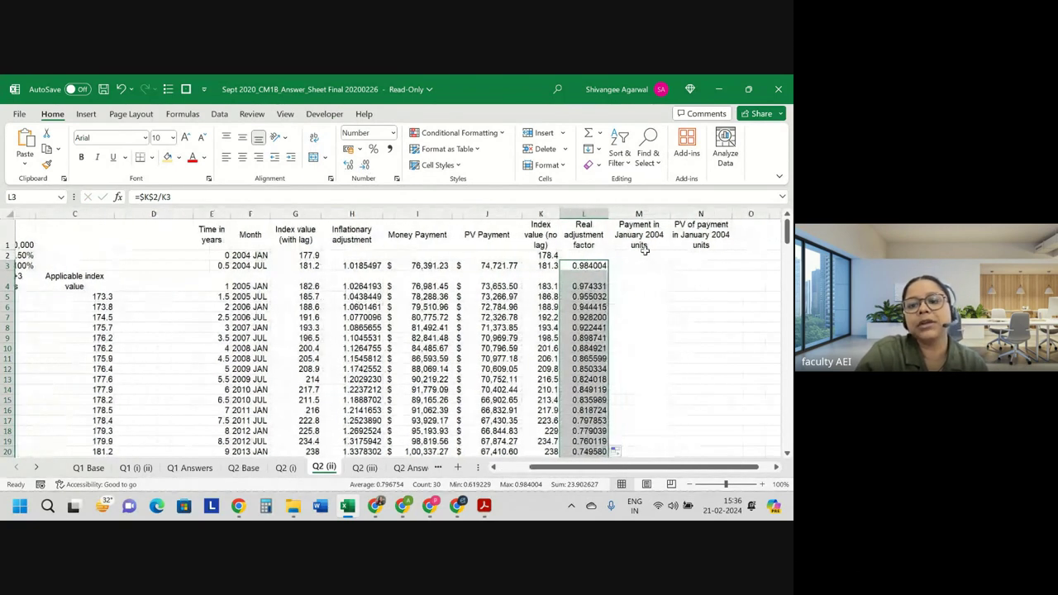
- Enter =I3*L3 in M3 and copy it down column M, running $75,169.31 to $96,54,436.04
{"action": "left_click", "coordinate": [651, 265]}
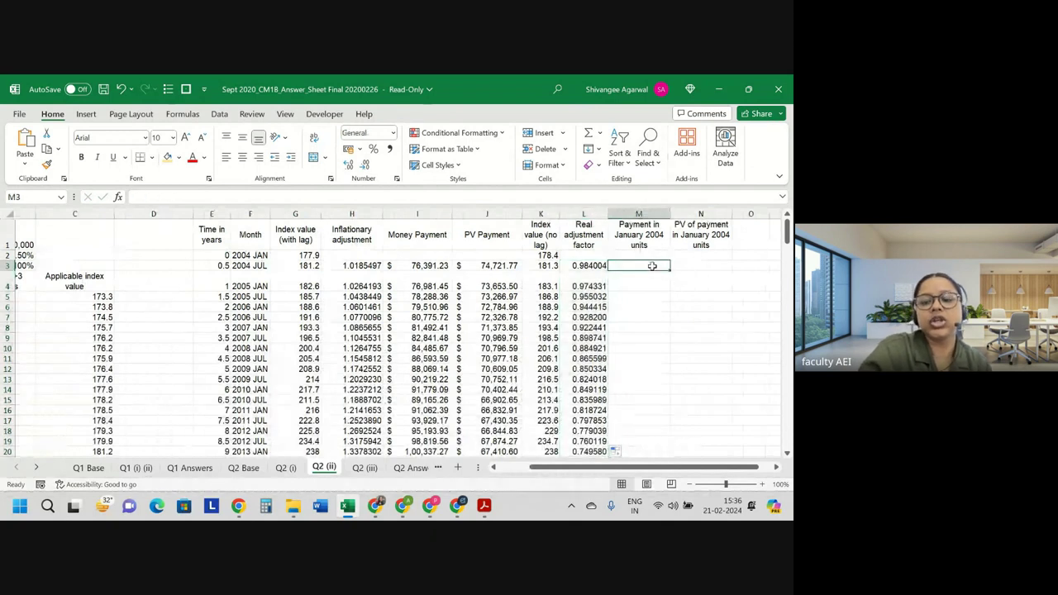
{"action": "type", "text": "="}
{"action": "key", "text": "Left"}
{"action": "key", "text": "Left"}
{"action": "key", "text": "Left"}
{"action": "key", "text": "Left"}
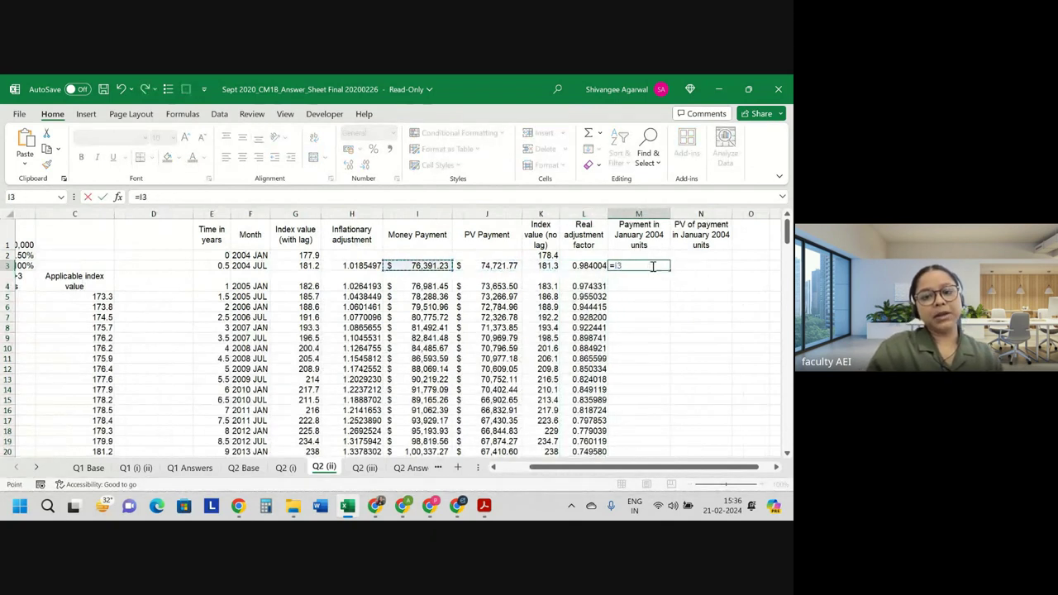
{"action": "key", "text": "Right"}
{"action": "key", "text": "Left"}
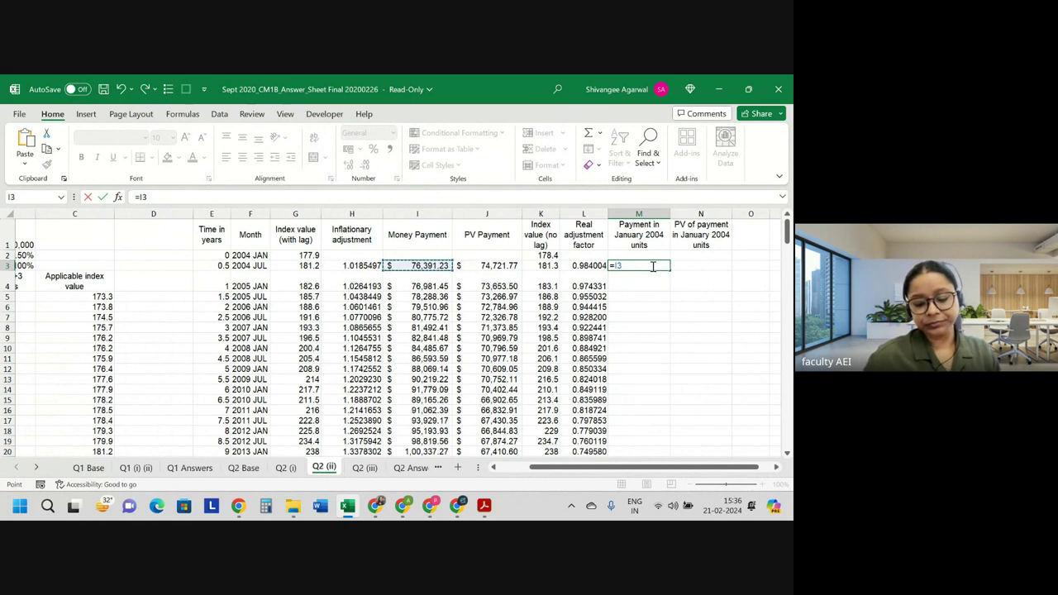
{"action": "type", "text": "*L3"}
{"action": "key", "text": "Return"}
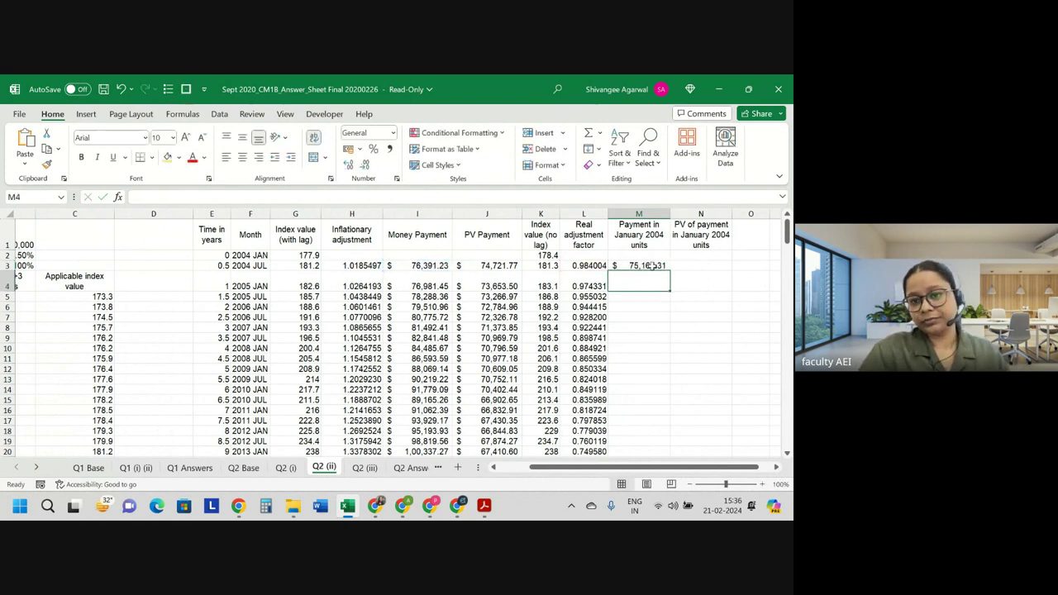
{"action": "left_click", "coordinate": [653, 266]}
{"action": "double_click", "coordinate": [670, 271]}
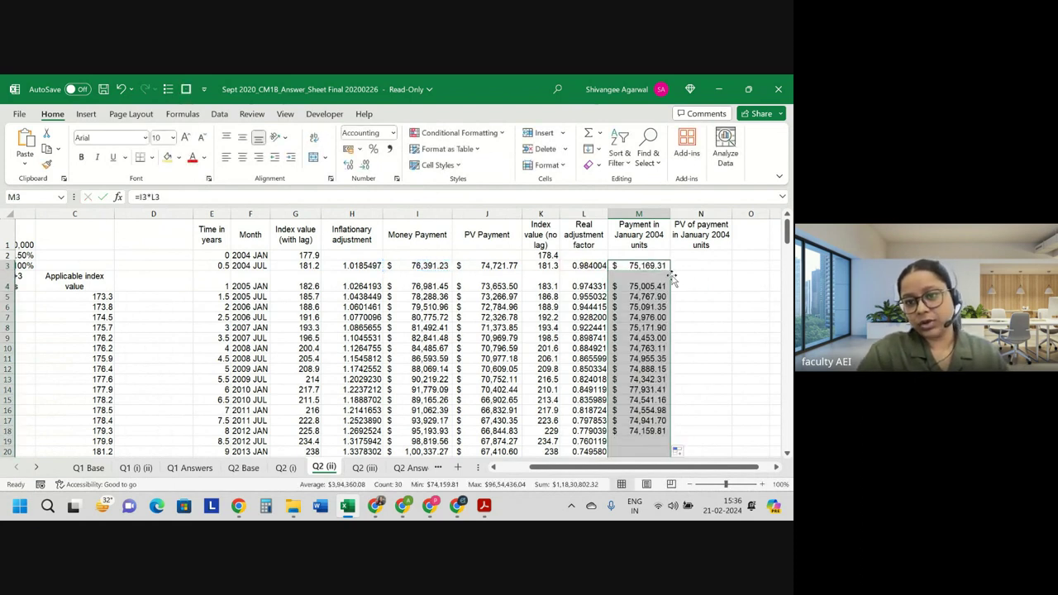
{"action": "scroll", "coordinate": [673, 279], "scroll_direction": "down", "scroll_amount": 6}
{"action": "scroll", "coordinate": [678, 289], "scroll_direction": "down", "scroll_amount": 3}
{"action": "left_click", "coordinate": [689, 306]}
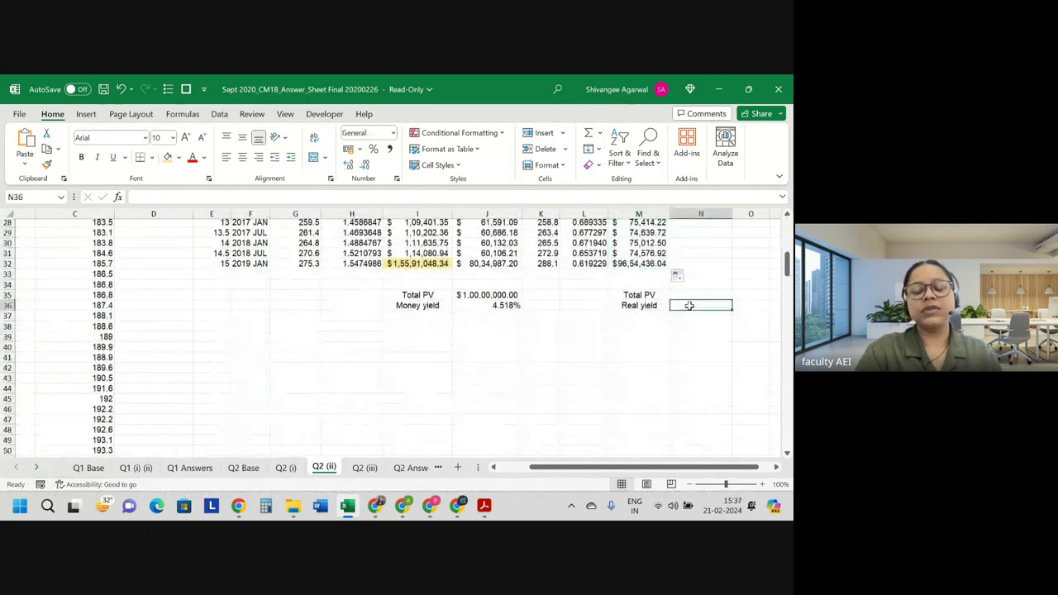
- Enter 3% as the trial real yield in N36
{"action": "type", "text": "3"}
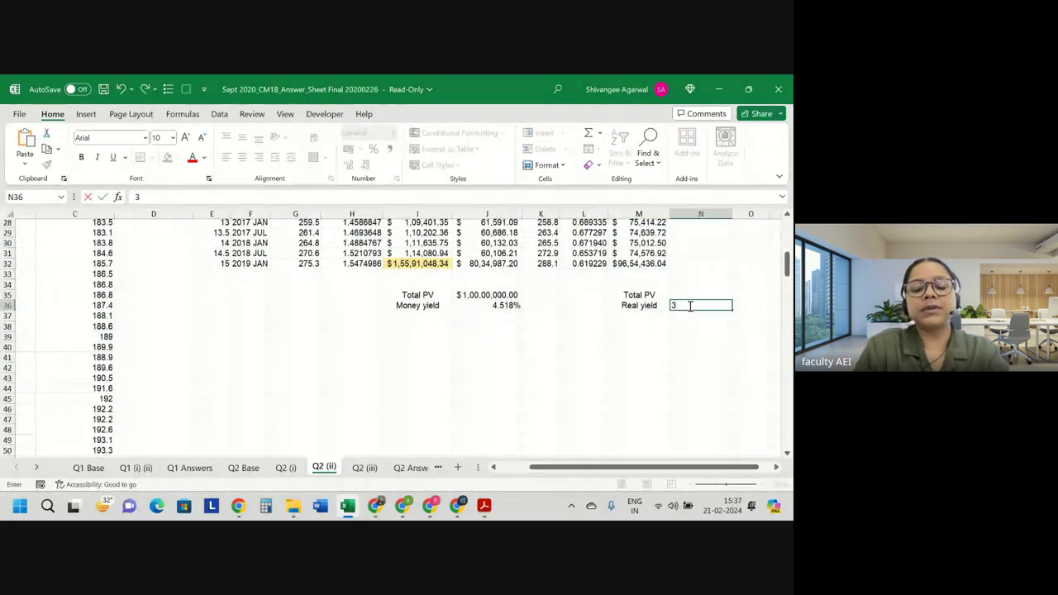
{"action": "type", "text": "%"}
{"action": "key", "text": "Return"}
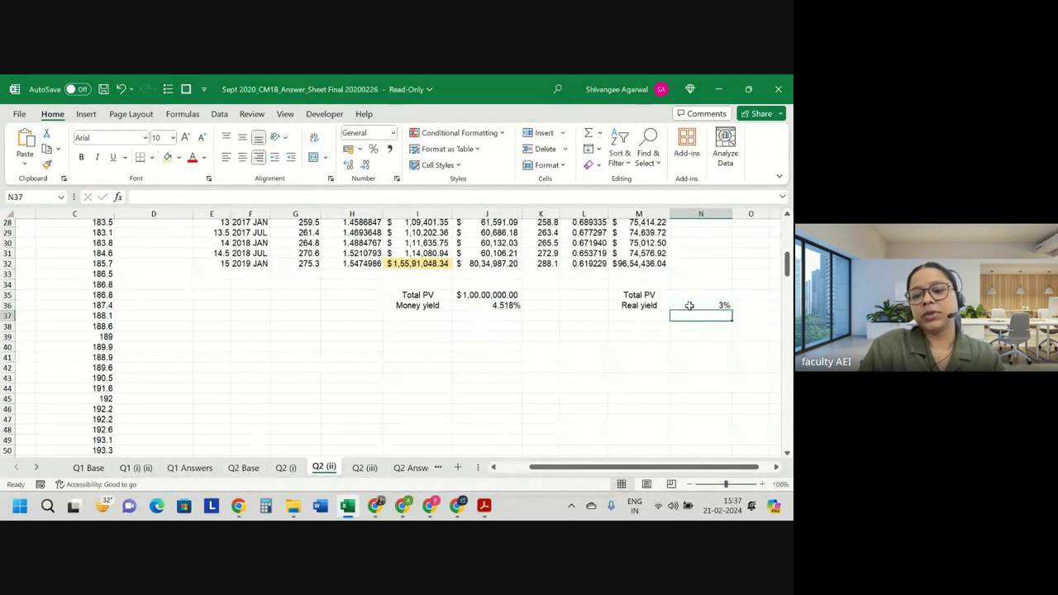
{"action": "key", "text": "Up"}
{"action": "key", "text": "Up"}
{"action": "key", "text": "Up"}
{"action": "key", "text": "ctrl+Up"}
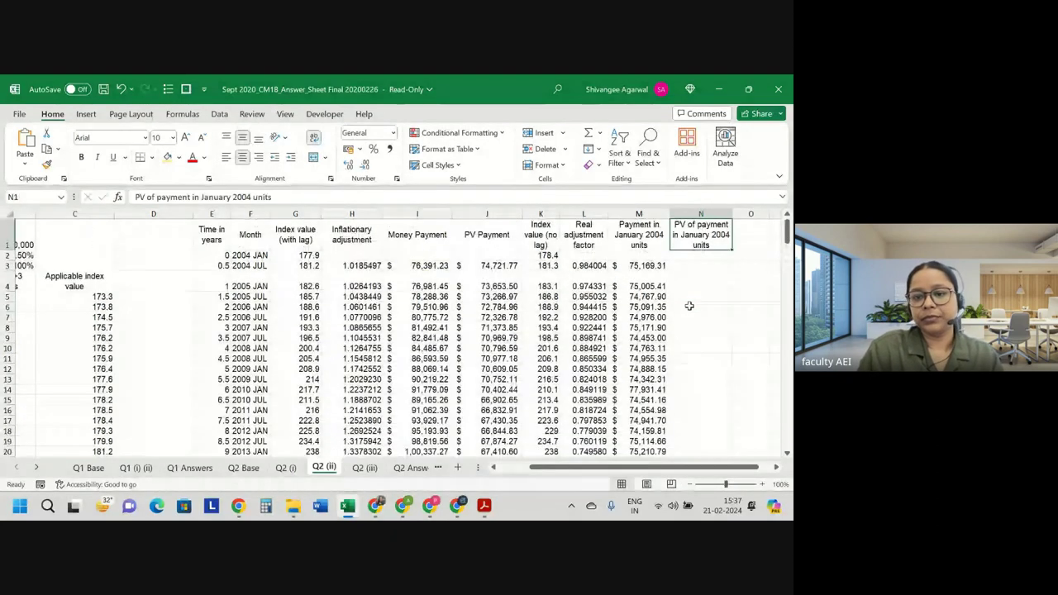
{"action": "key", "text": "Down"}
{"action": "key", "text": "Down"}
- Build the present value formula =M3*(1+$N$36)^-E3 in N3
{"action": "type", "text": "="}
{"action": "key", "text": "Left"}
{"action": "type", "text": "*("}
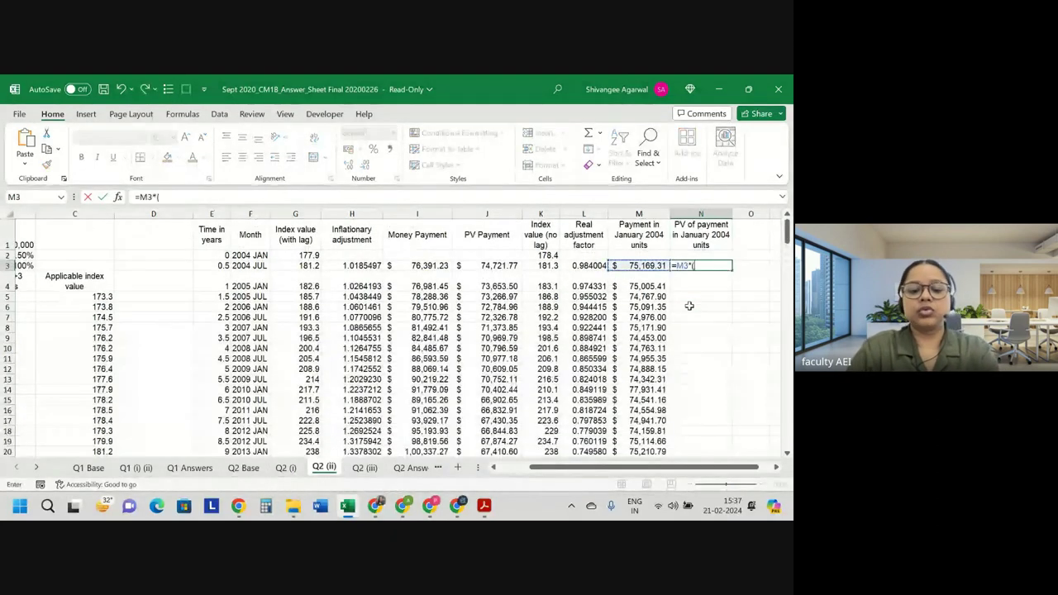
{"action": "key", "text": "ctrl+Down"}
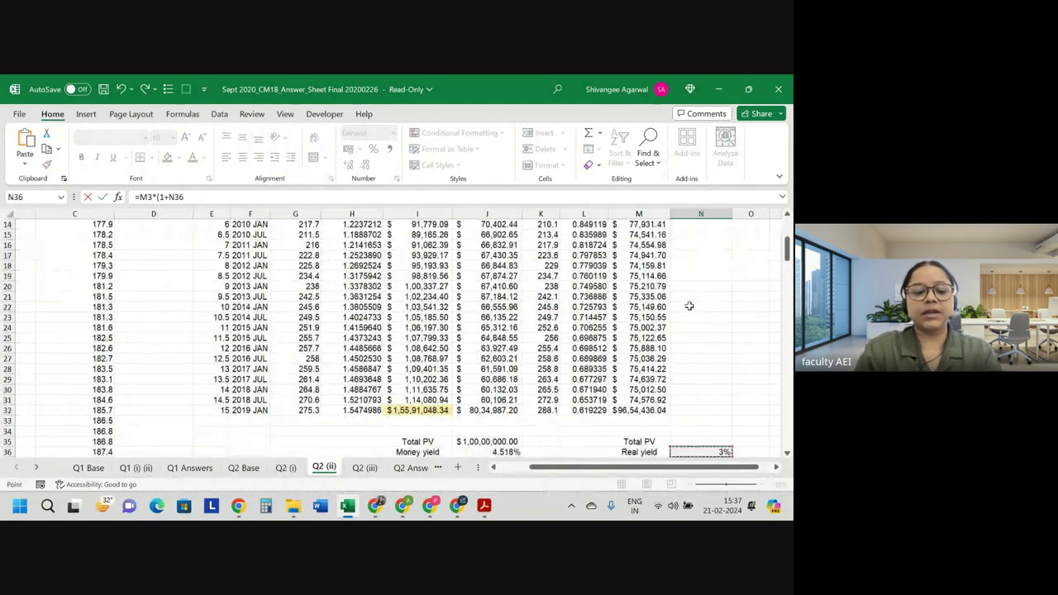
{"action": "key", "text": "F3"}
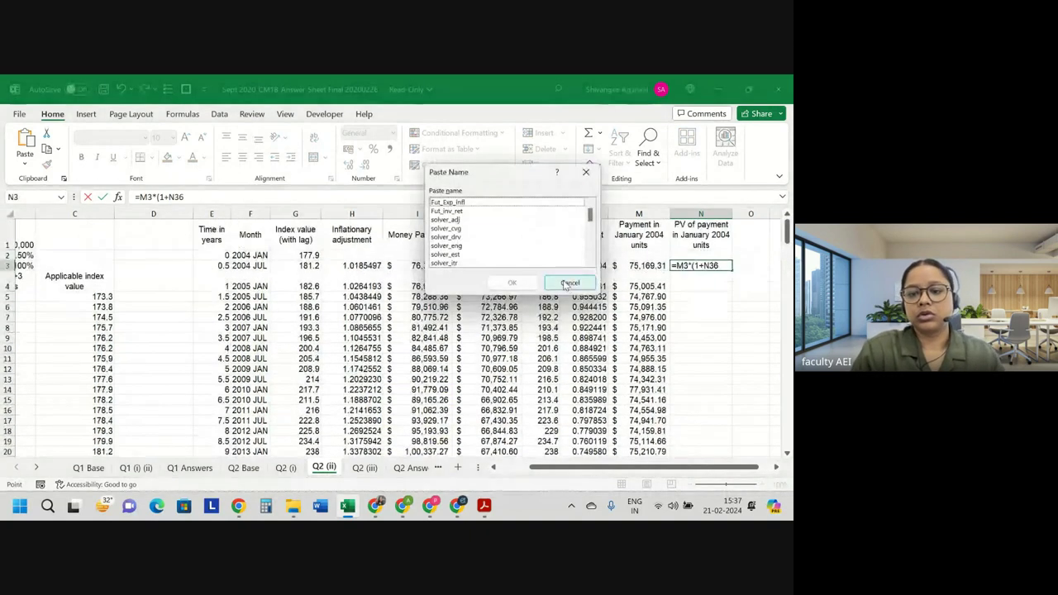
{"action": "left_click", "coordinate": [569, 281]}
{"action": "key", "text": "F4"}
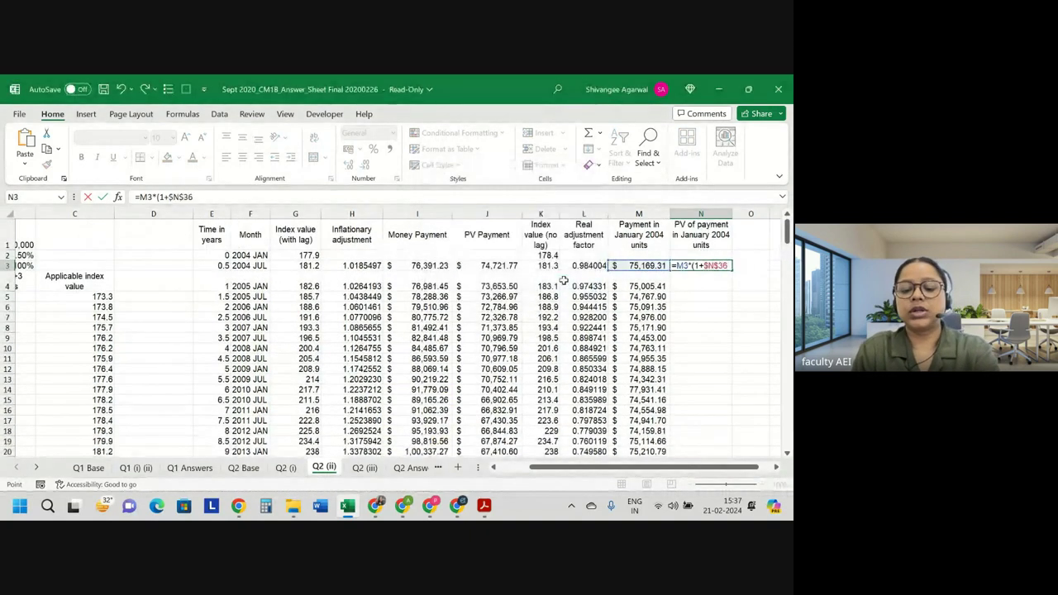
{"action": "type", "text": ")^"}
{"action": "key", "text": "Left"}
{"action": "key", "text": "Left"}
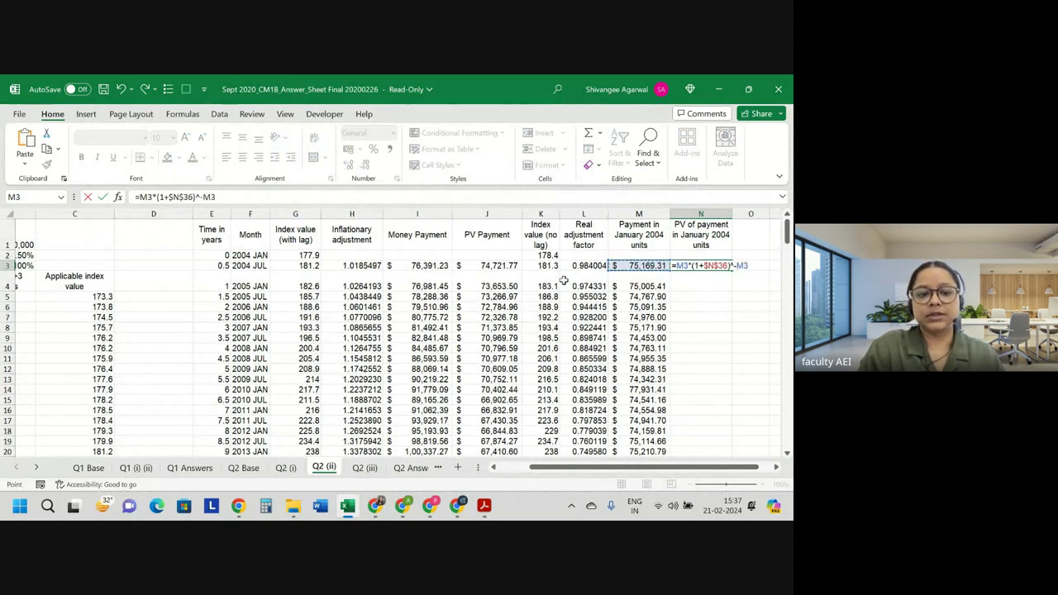
{"action": "key", "text": "Left"}
{"action": "key", "text": "Left"}
{"action": "key", "text": "Left"}
{"action": "key", "text": "Left"}
{"action": "key", "text": "Left"}
{"action": "key", "text": "Right"}
{"action": "key", "text": "ctrl+Return"}
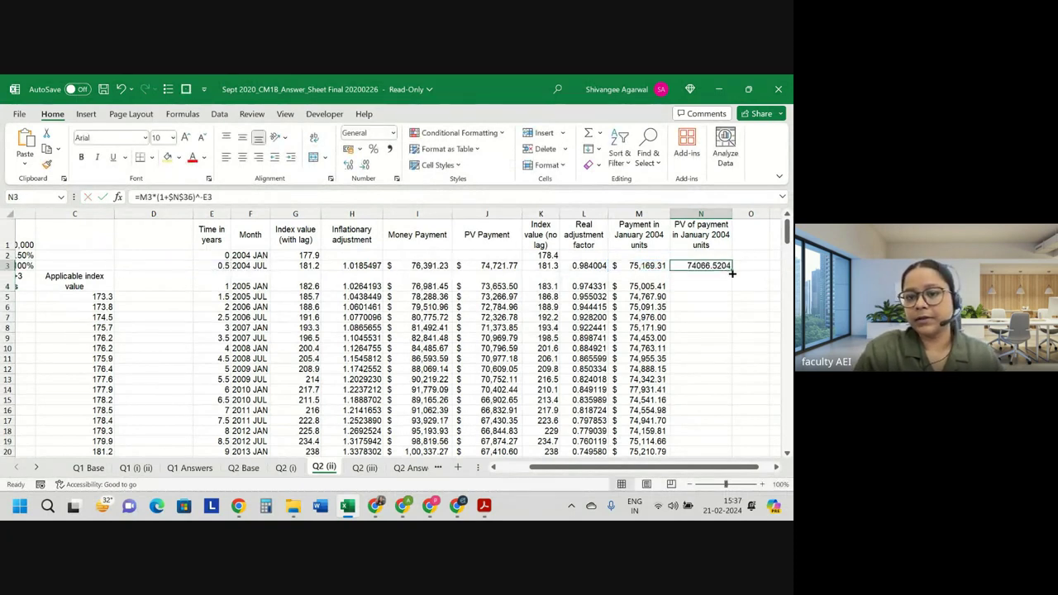
- Copy the present value formula down column N and apply Accounting format
{"action": "double_click", "coordinate": [732, 271]}
{"action": "left_click", "coordinate": [360, 150]}
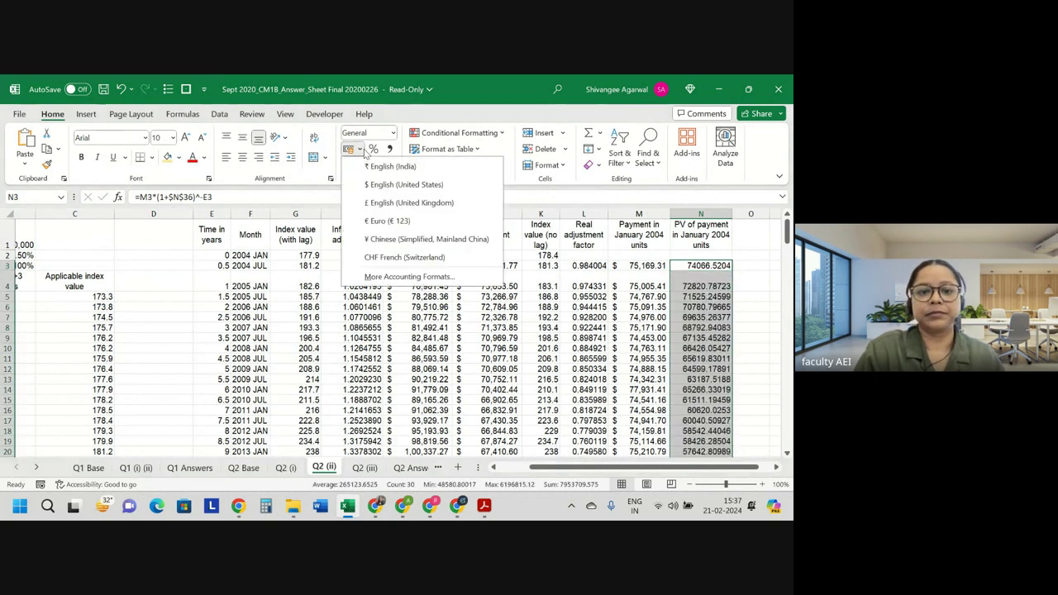
{"action": "left_click", "coordinate": [405, 184]}
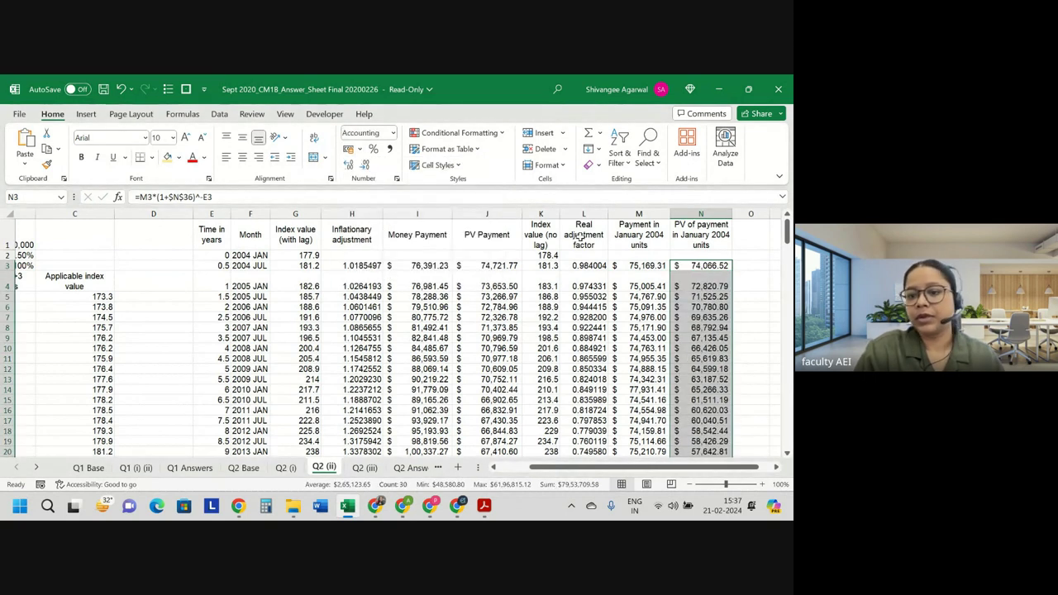
{"action": "left_click", "coordinate": [712, 279]}
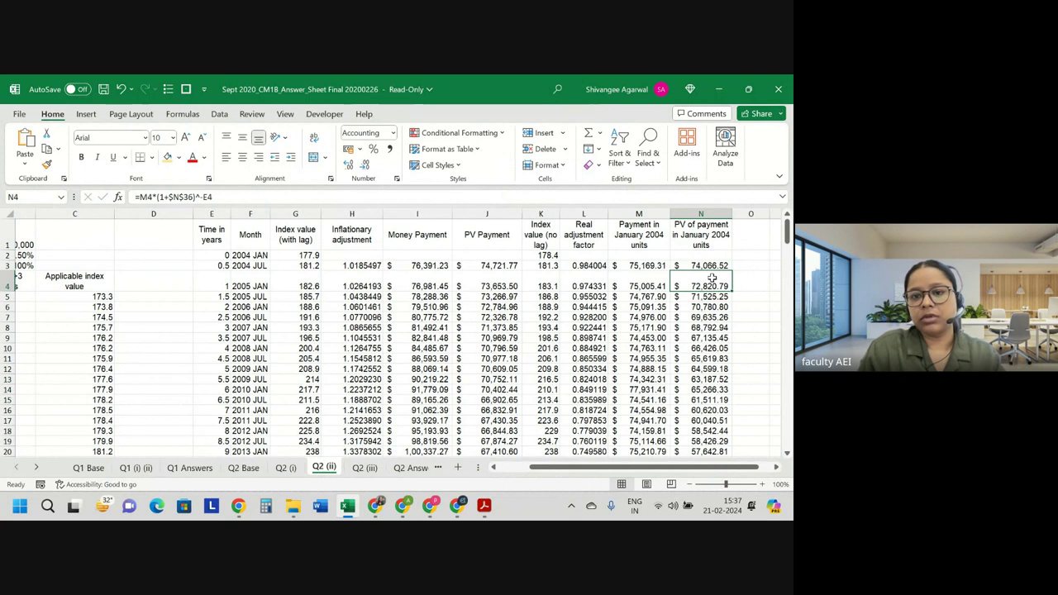
{"action": "key", "text": "ctrl+Down"}
{"action": "scroll", "coordinate": [678, 307], "scroll_direction": "down", "scroll_amount": 3}
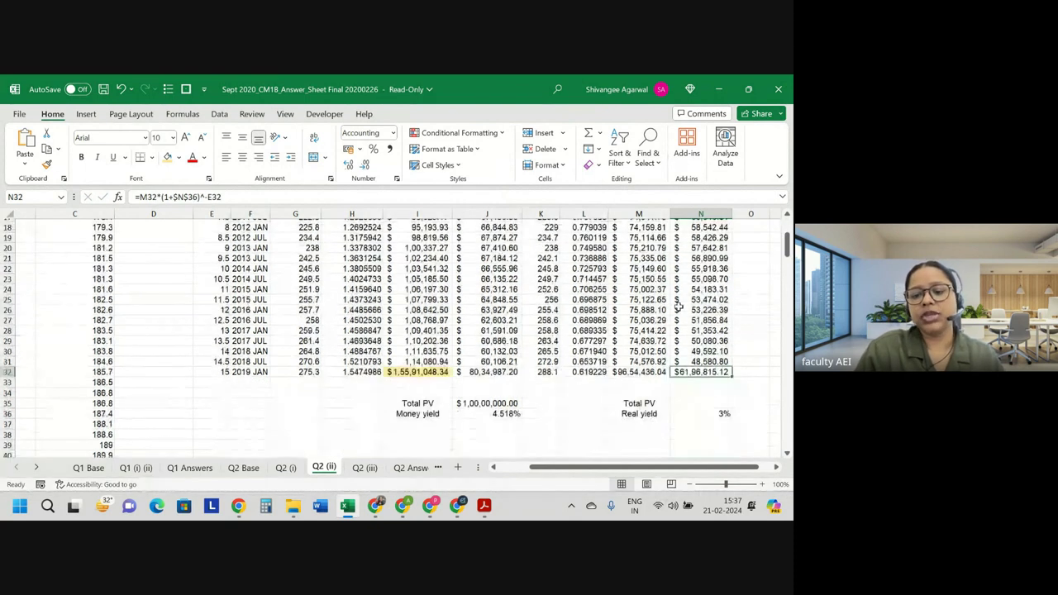
{"action": "left_click", "coordinate": [627, 373]}
- Total the present values with =SUM(N3:N32) in N35, giving $79,53,709.58
{"action": "left_click", "coordinate": [716, 404]}
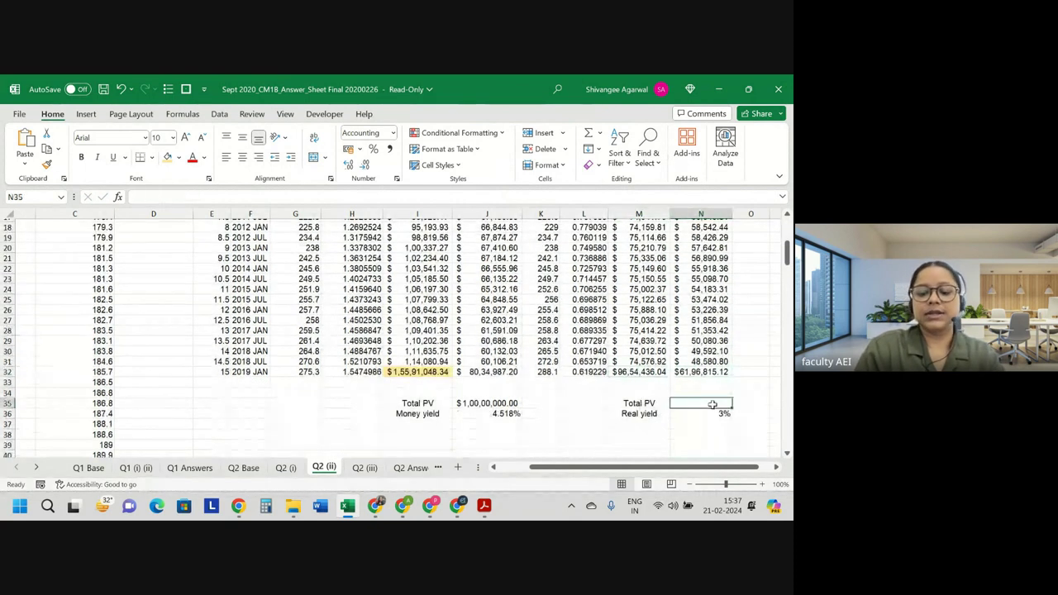
{"action": "type", "text": "=sum"}
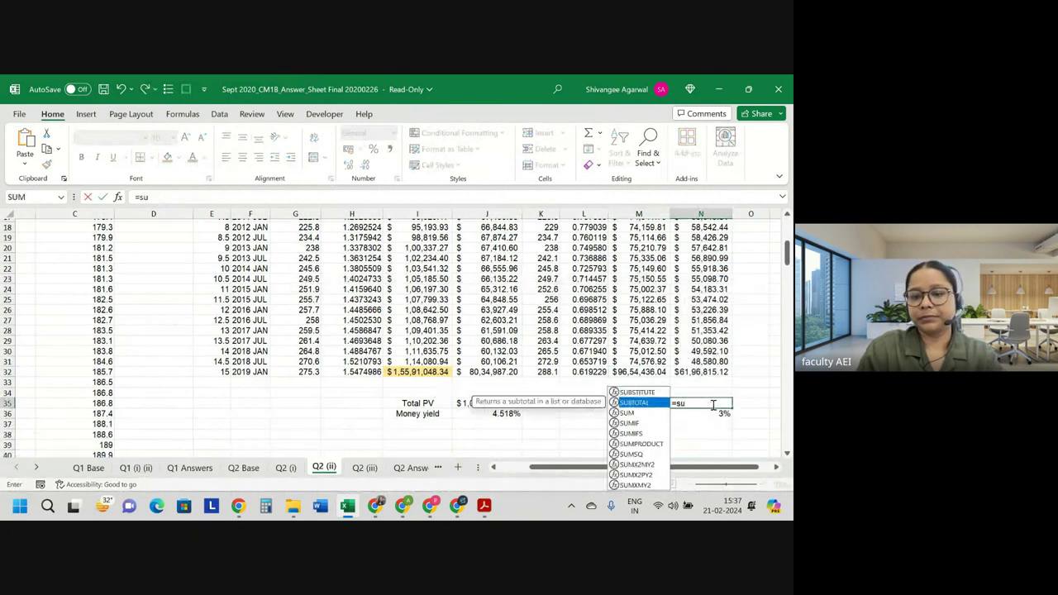
{"action": "key", "text": "Tab"}
{"action": "key", "text": "Up"}
{"action": "key", "text": "Up"}
{"action": "key", "text": "Up"}
{"action": "key", "text": "ctrl+shift+Up"}
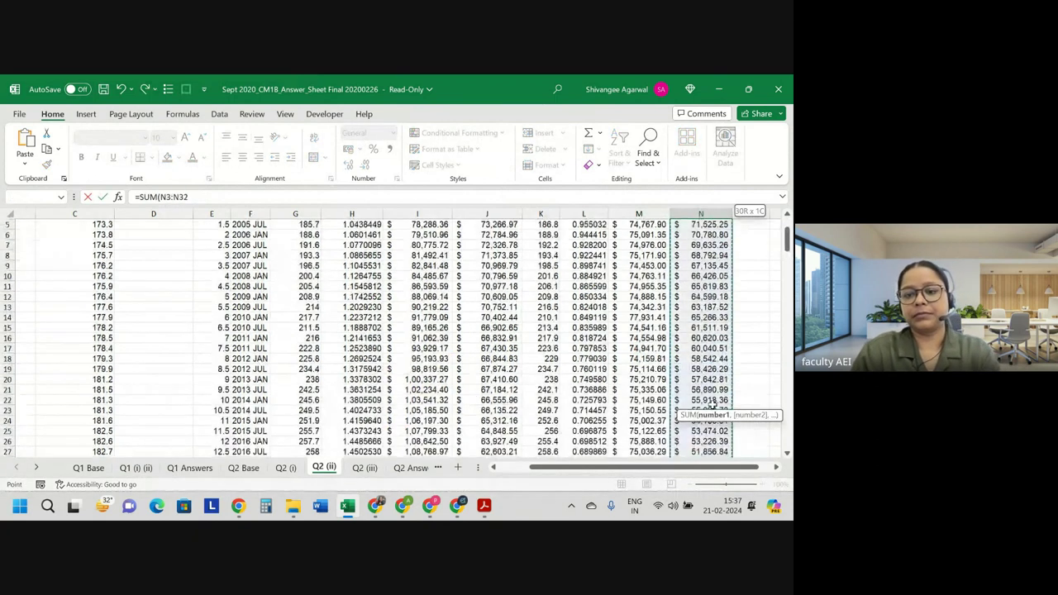
{"action": "key", "text": "Return"}
{"action": "key", "text": "Return"}
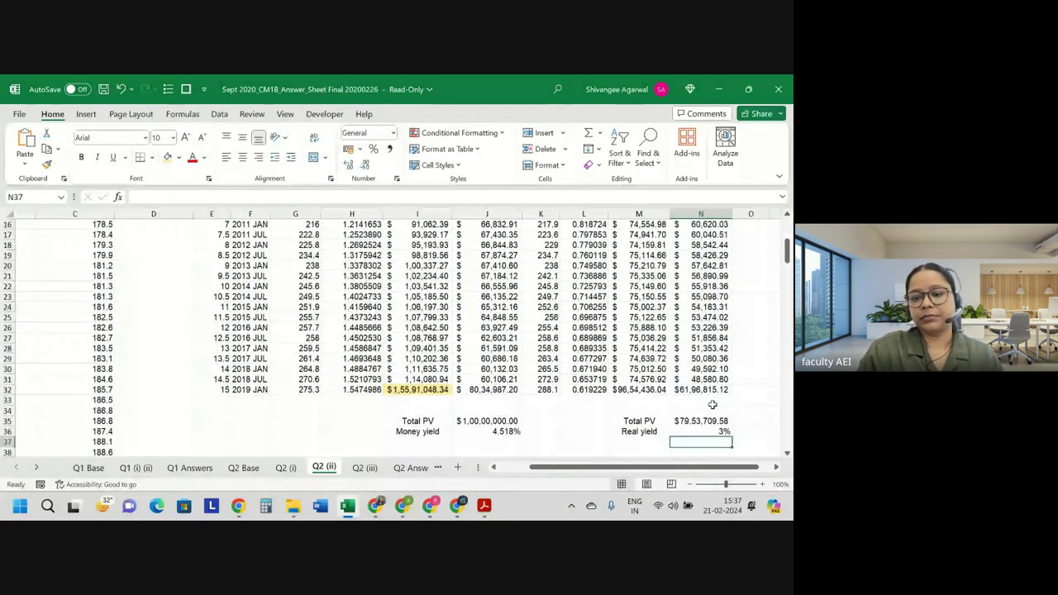
{"action": "left_click", "coordinate": [686, 421]}
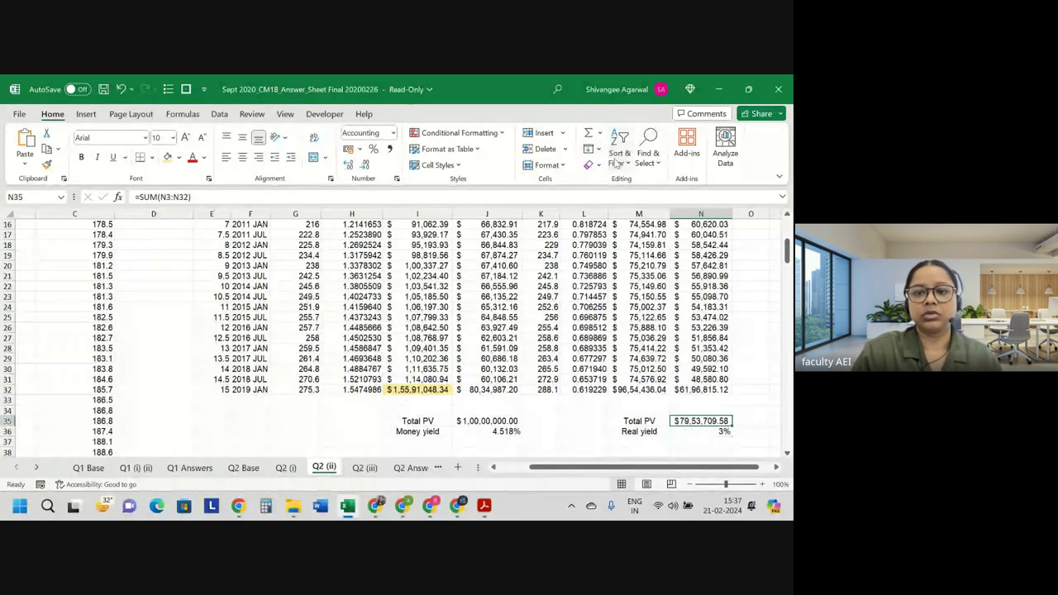
- Goal Seek total PV in N35 to 10,000,000 by changing the real yield in N36
{"action": "left_click", "coordinate": [219, 114]}
{"action": "left_click", "coordinate": [583, 157]}
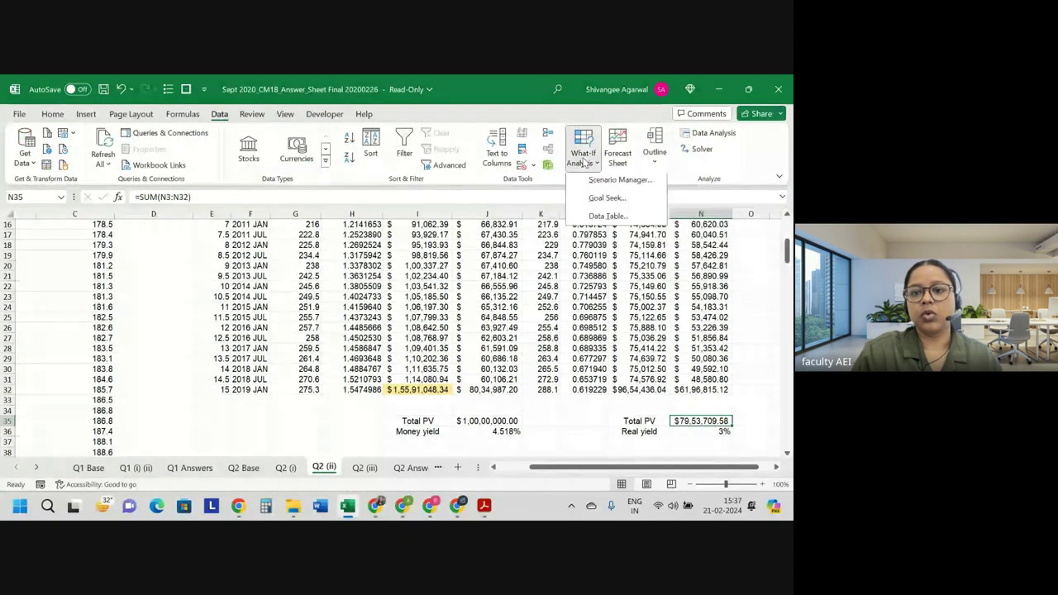
{"action": "left_click", "coordinate": [606, 201]}
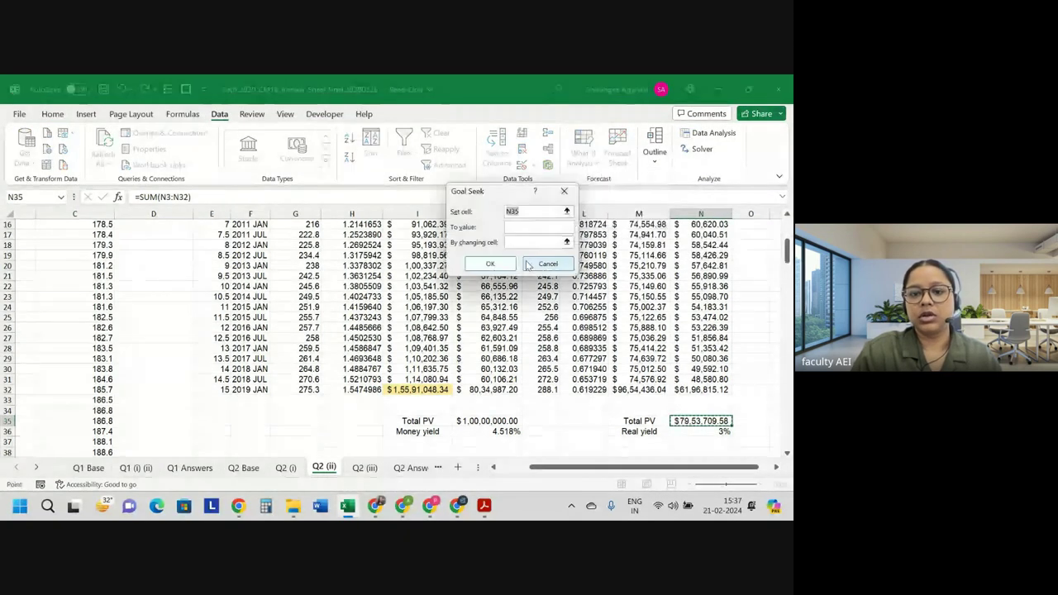
{"action": "left_click", "coordinate": [523, 227]}
{"action": "type", "text": "100"}
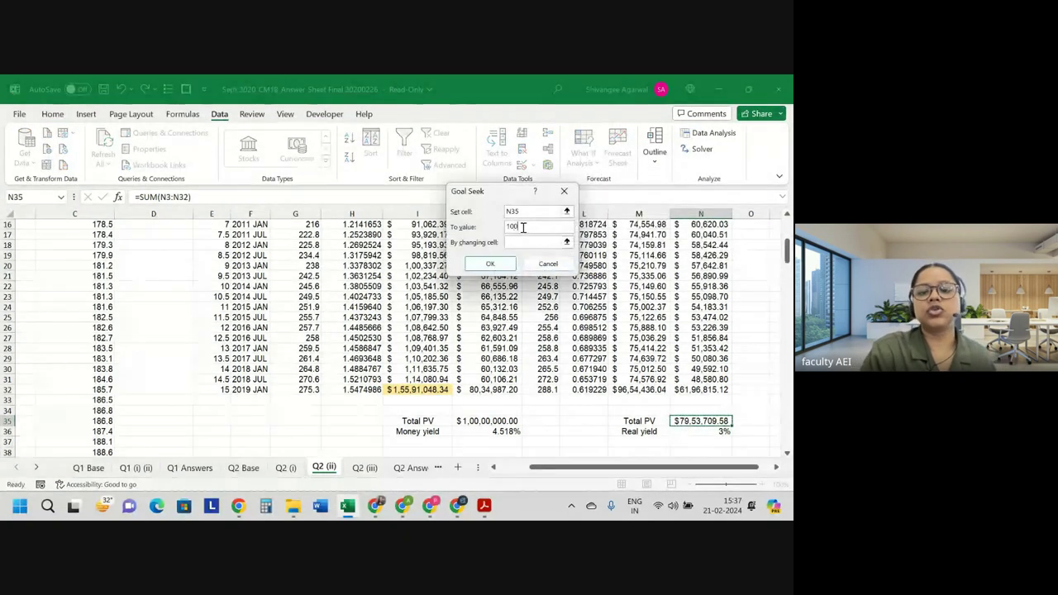
{"action": "type", "text": "00000"}
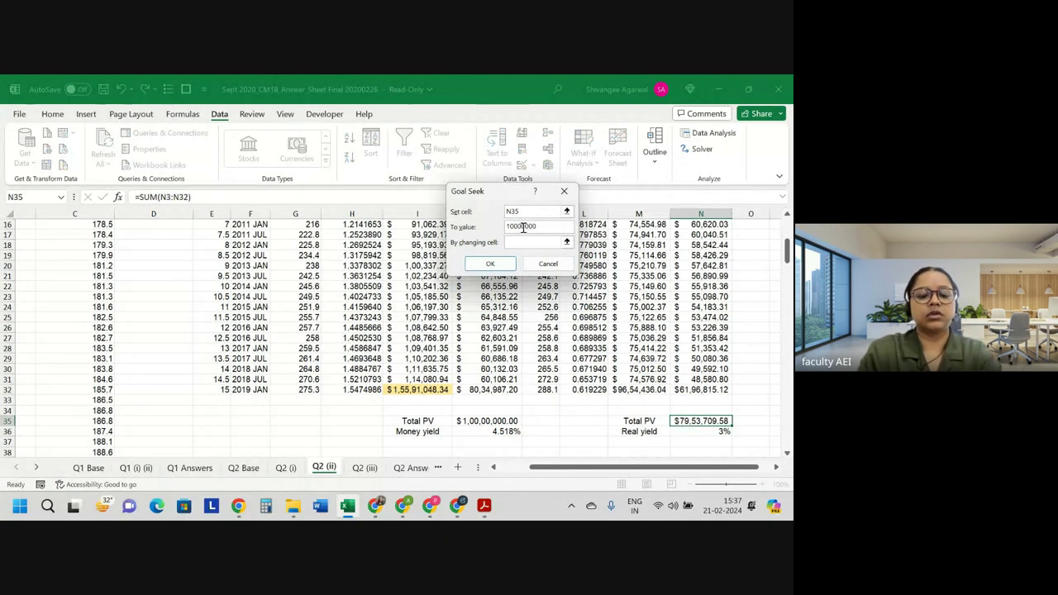
{"action": "left_click", "coordinate": [701, 432]}
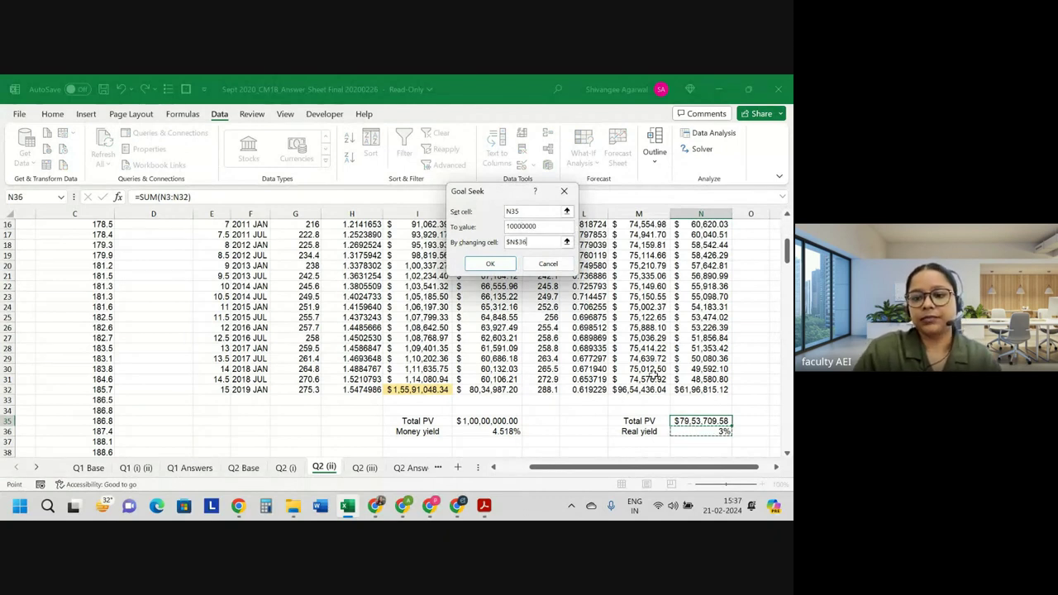
{"action": "key", "text": "Return"}
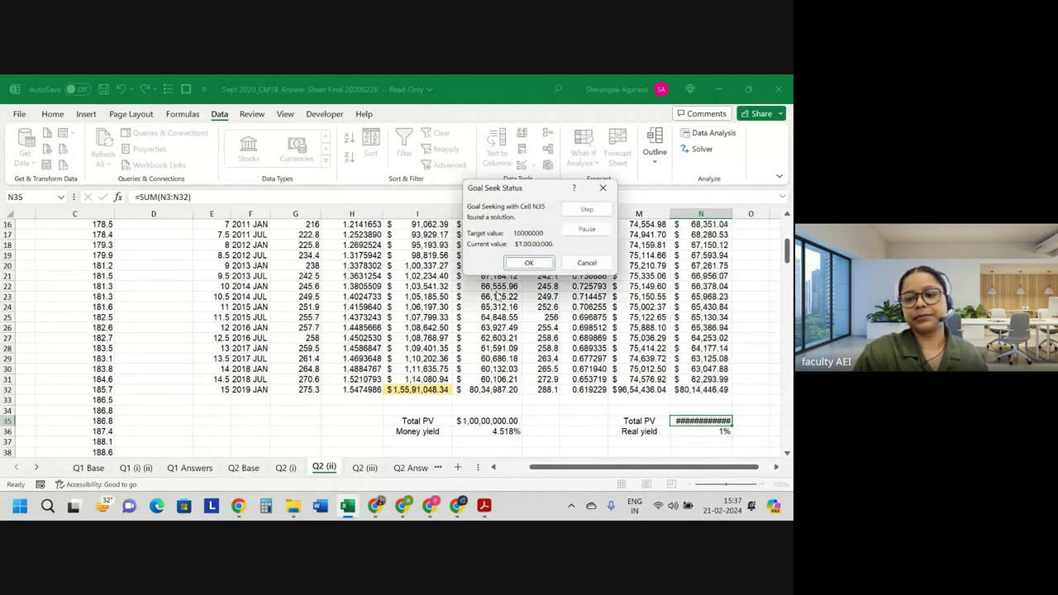
{"action": "key", "text": "Return"}
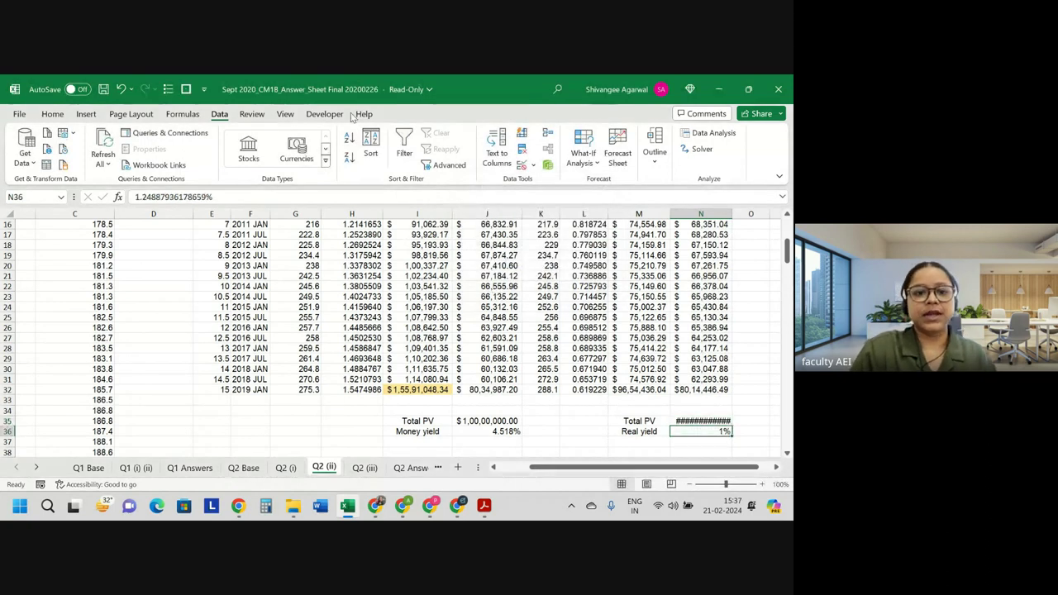
- Show the real yield with three more decimals as 1.249% and widen column N
{"action": "left_click", "coordinate": [53, 114]}
{"action": "left_click", "coordinate": [349, 163]}
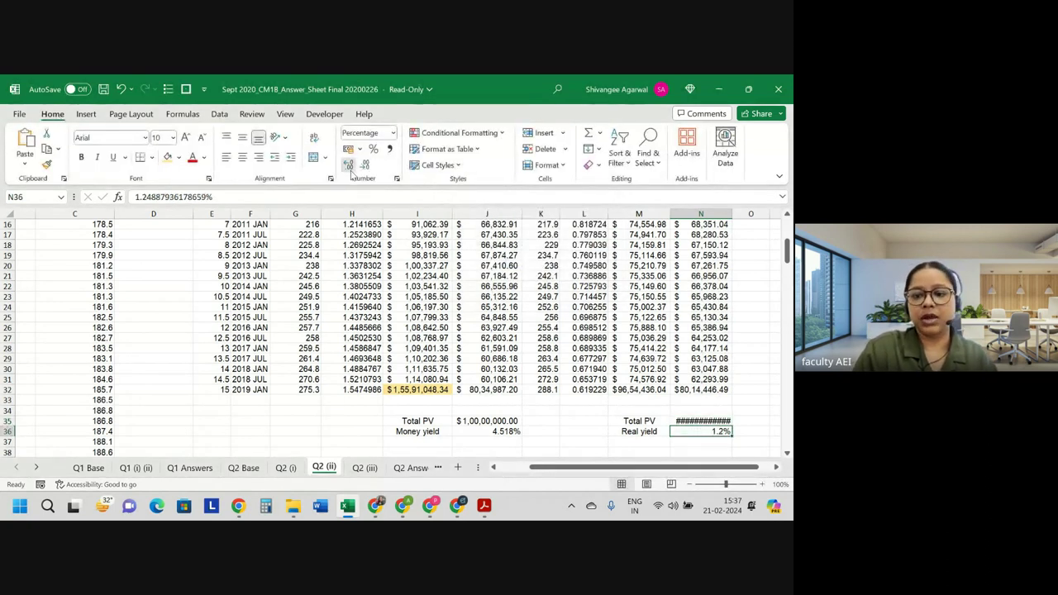
{"action": "left_click", "coordinate": [349, 164]}
{"action": "left_click", "coordinate": [349, 164]}
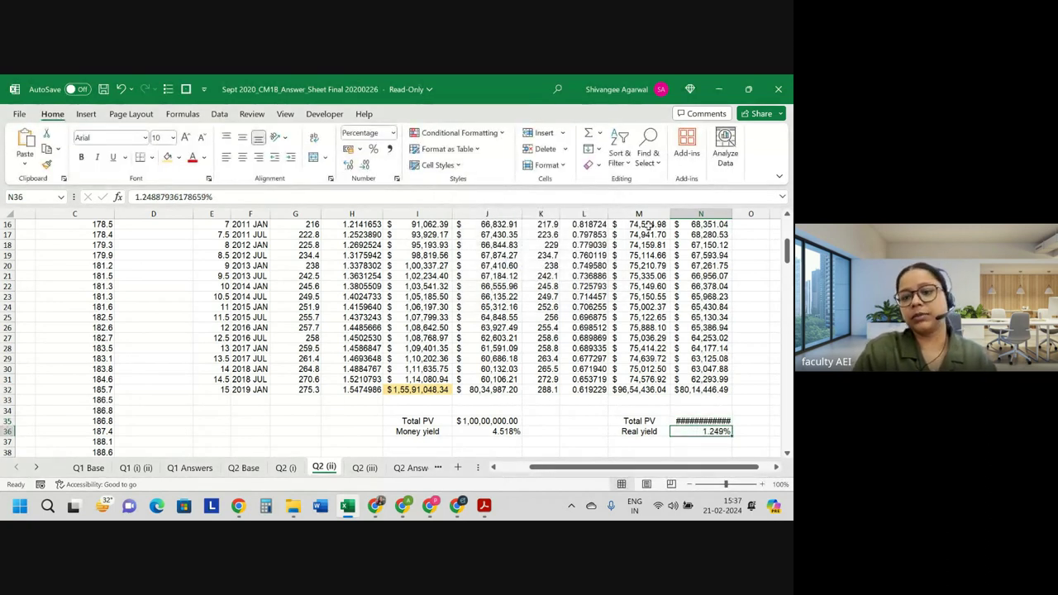
{"action": "double_click", "coordinate": [732, 214]}
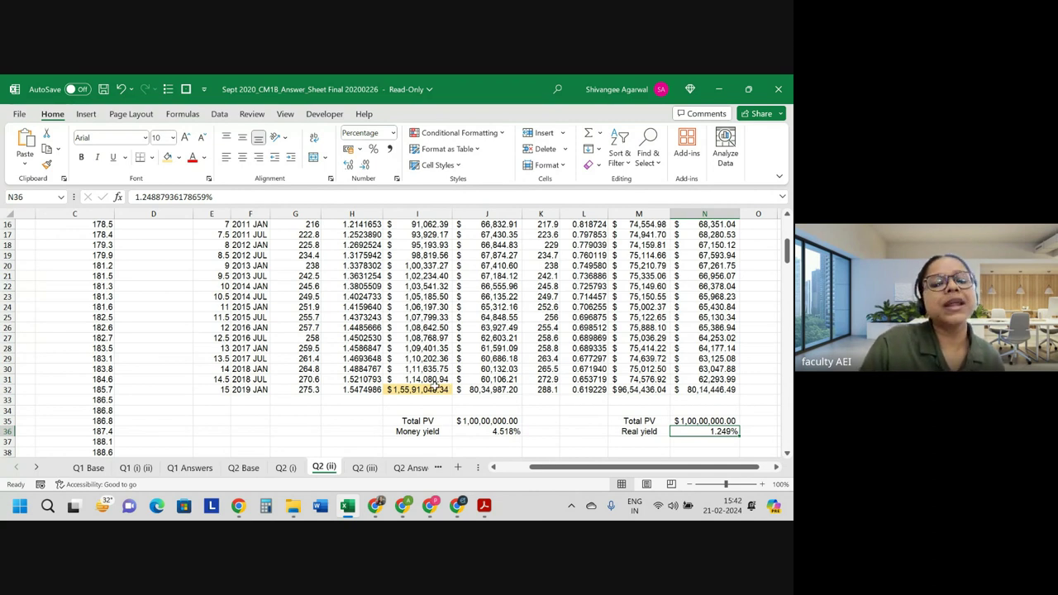
- Inspect the existing formulas in I32, H3 and G2 without changing them
{"action": "double_click", "coordinate": [422, 391]}
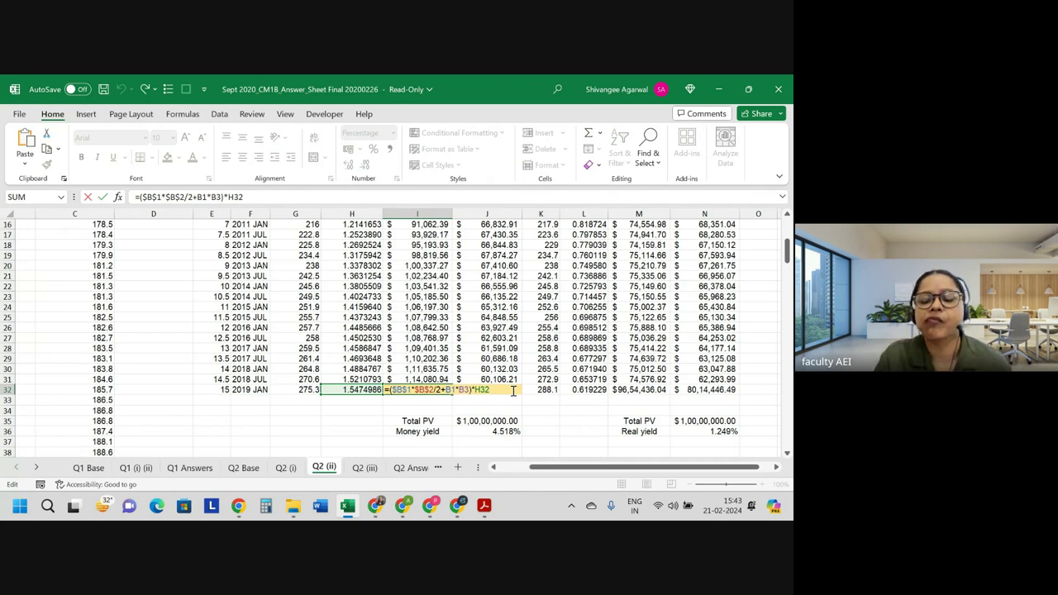
{"action": "key", "text": "Return"}
{"action": "scroll", "coordinate": [377, 329], "scroll_direction": "up", "scroll_amount": 5}
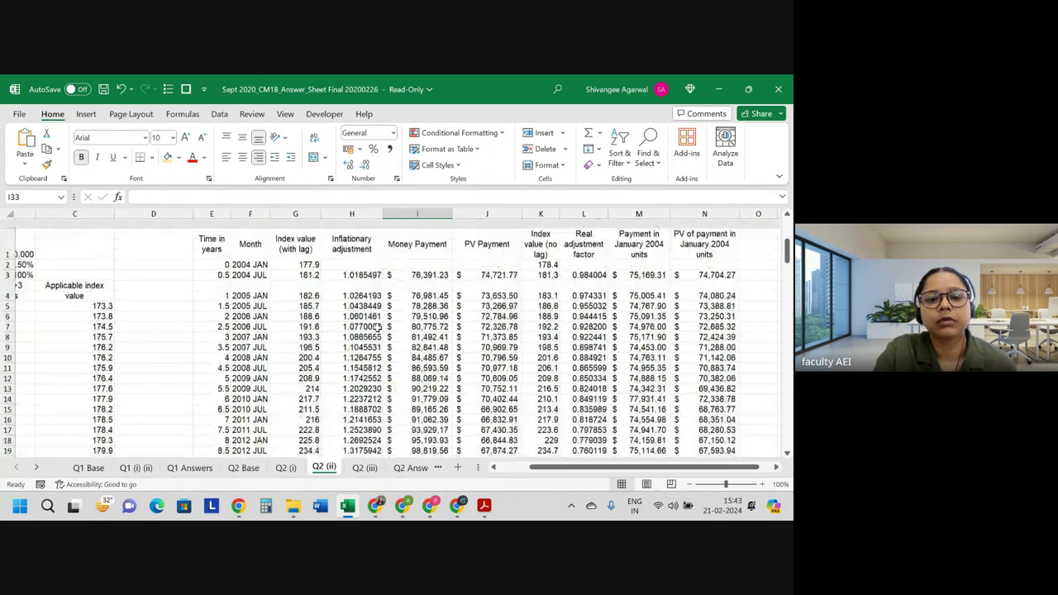
{"action": "double_click", "coordinate": [356, 266]}
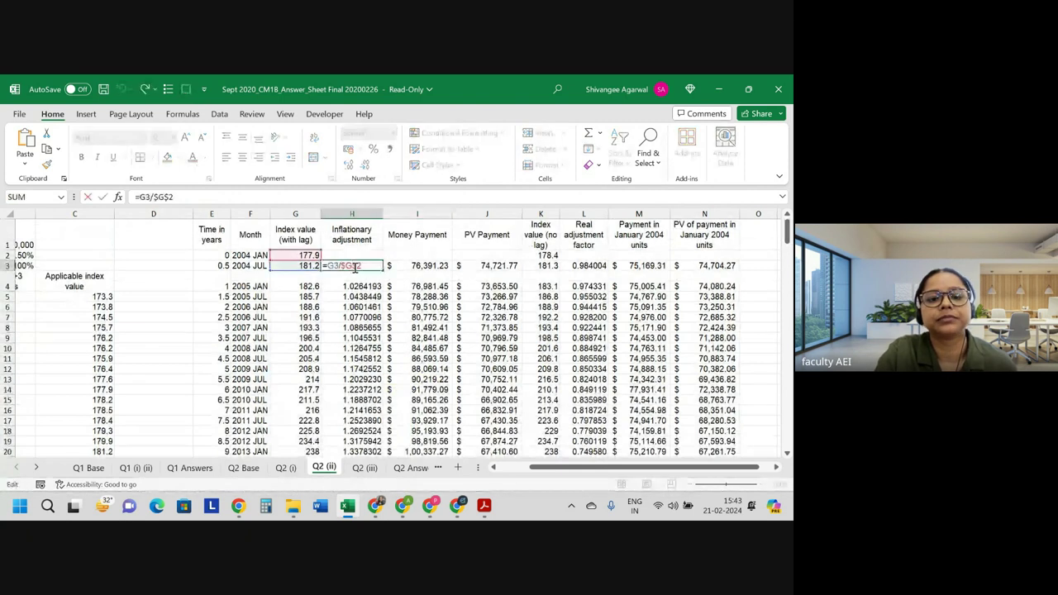
{"action": "key", "text": "Return"}
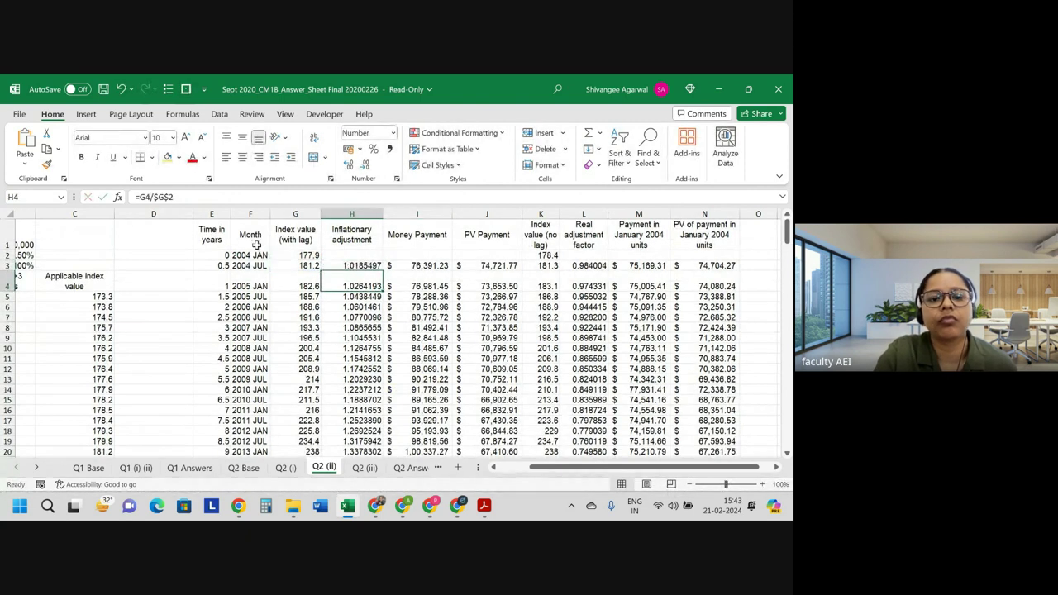
{"action": "double_click", "coordinate": [281, 254]}
{"action": "scroll", "coordinate": [153, 314], "scroll_direction": "left", "scroll_amount": 3}
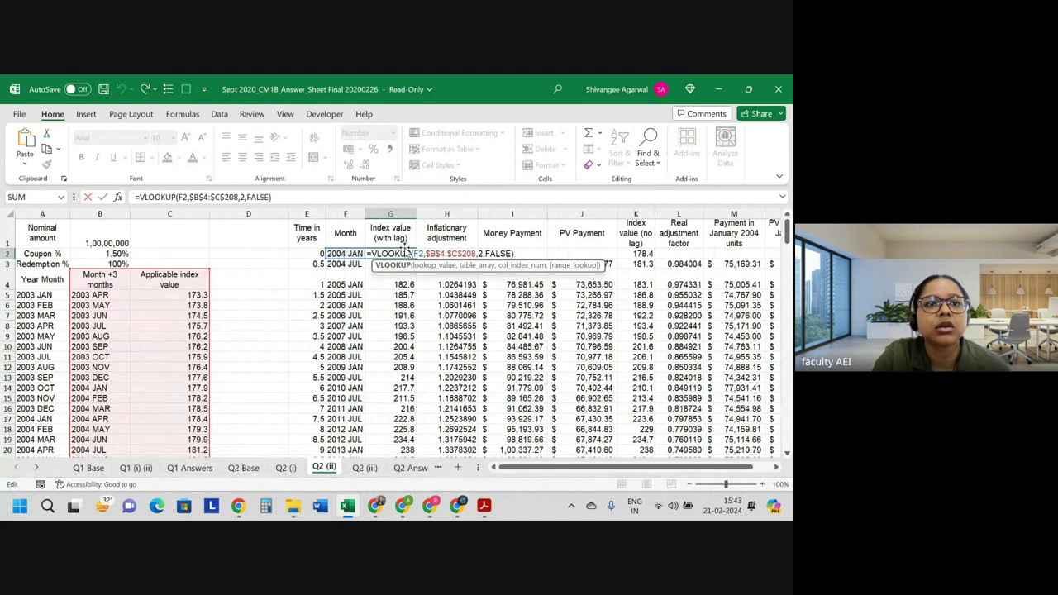
{"action": "key", "text": "Return"}
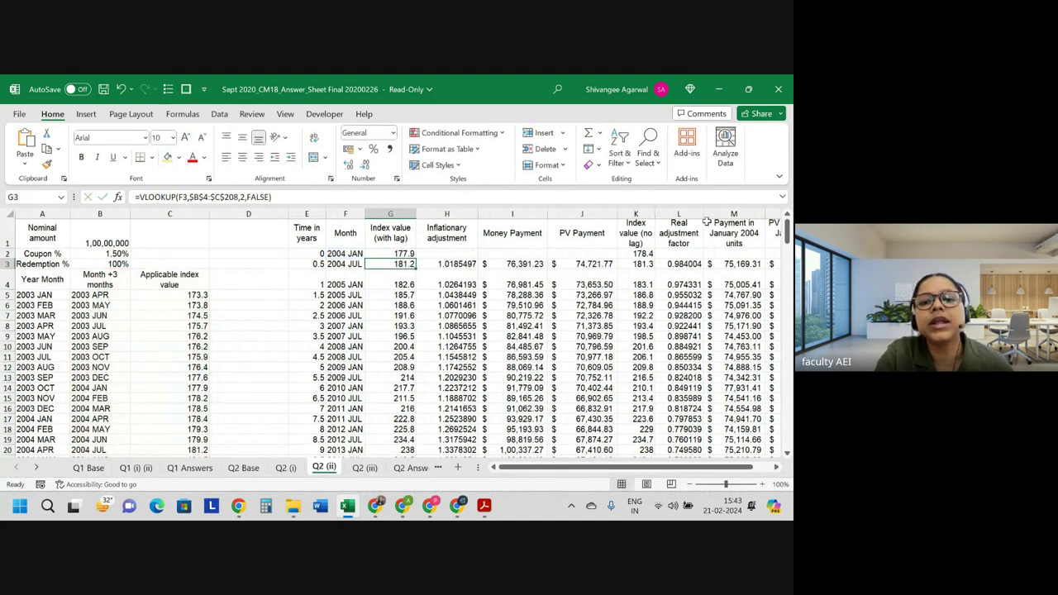
- Confirm =VLOOKUP(F2,$A$4:$C$208,3,FALSE) in K2 as 178.4 and review the N-column present value formulas
{"action": "double_click", "coordinate": [638, 254]}
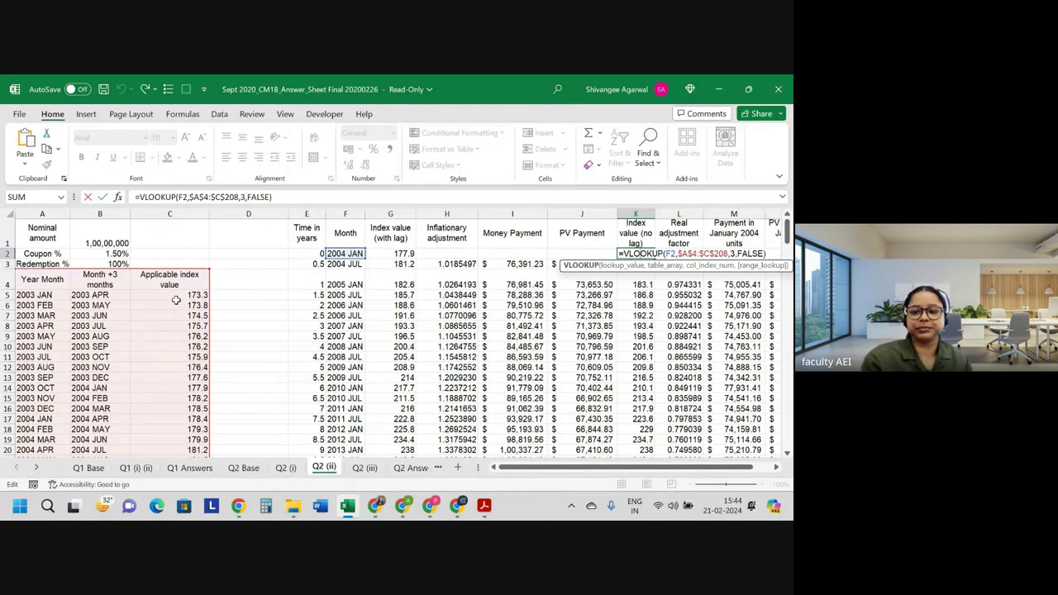
{"action": "key", "text": "Return"}
{"action": "scroll", "coordinate": [329, 332], "scroll_direction": "right", "scroll_amount": 1}
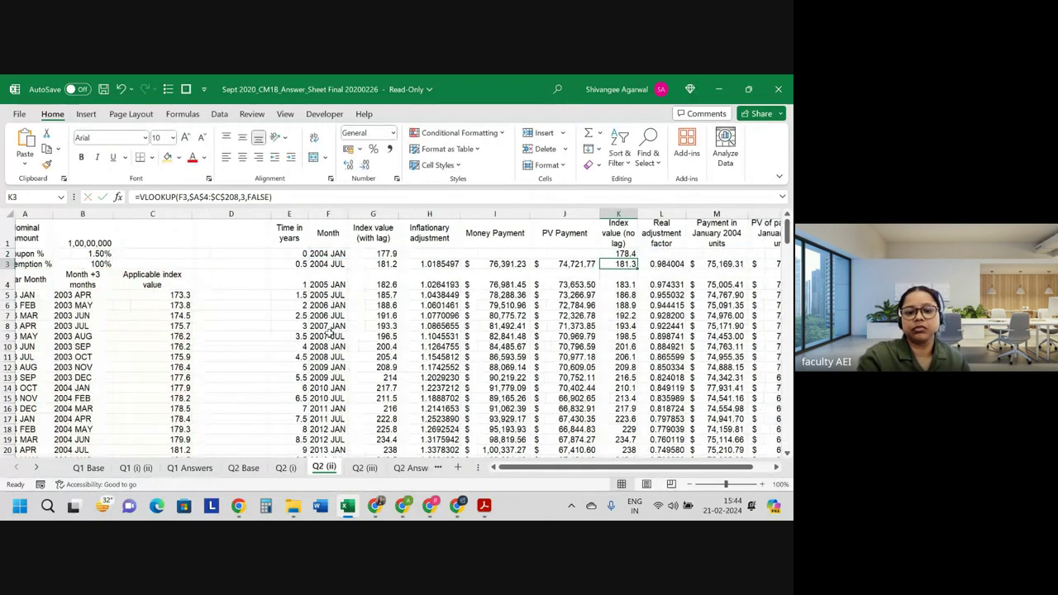
{"action": "scroll", "coordinate": [329, 333], "scroll_direction": "right", "scroll_amount": 2}
{"action": "left_click", "coordinate": [696, 264]}
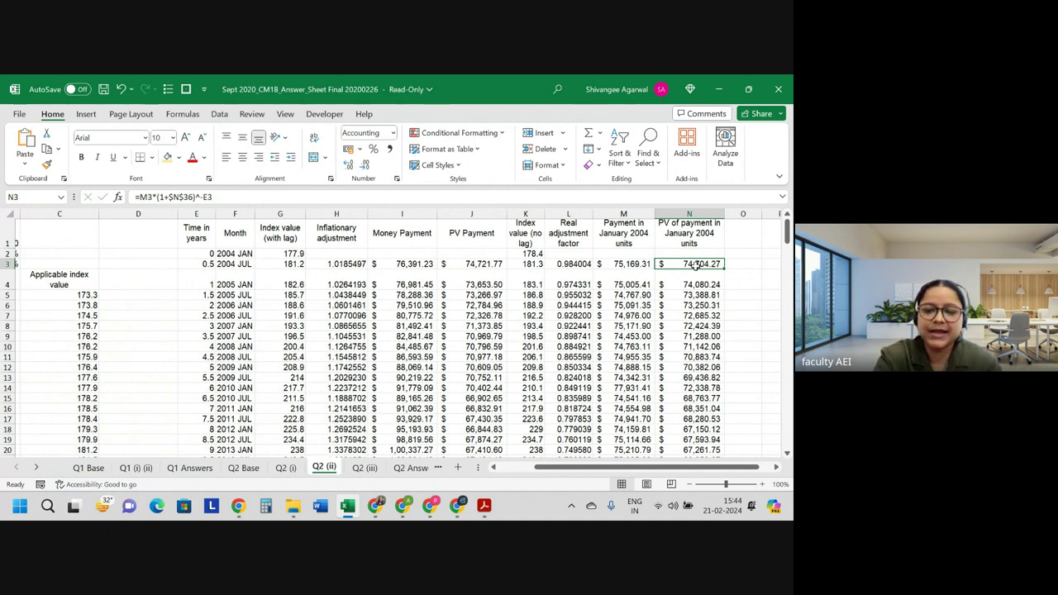
{"action": "key", "text": "Down"}
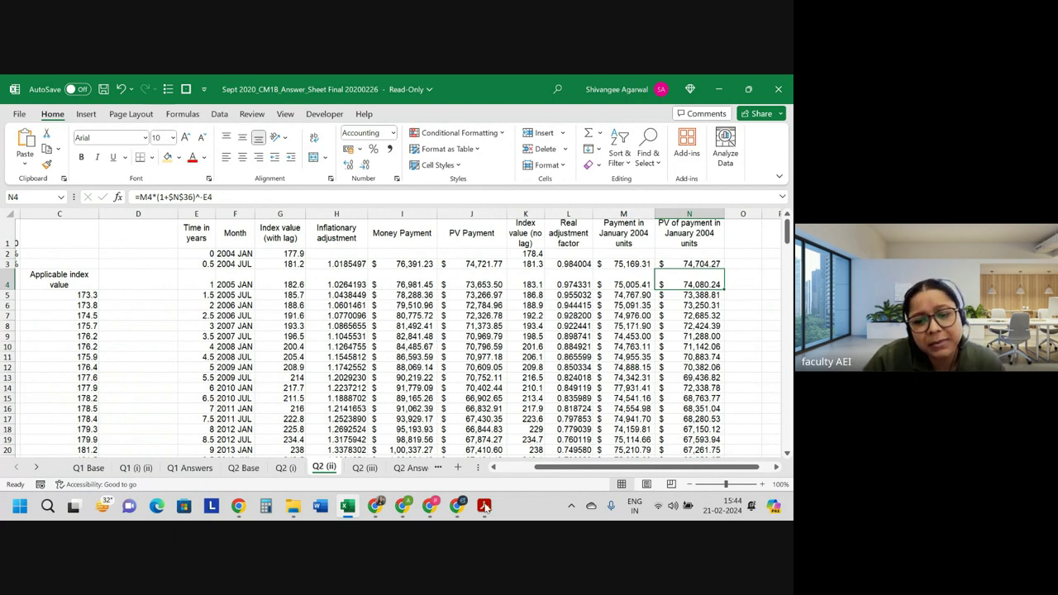
- Read the part (iii) question in the PDF, then scroll Excel down to the yield results
{"action": "left_click", "coordinate": [484, 507]}
{"action": "scroll", "coordinate": [381, 330], "scroll_direction": "down", "scroll_amount": 3}
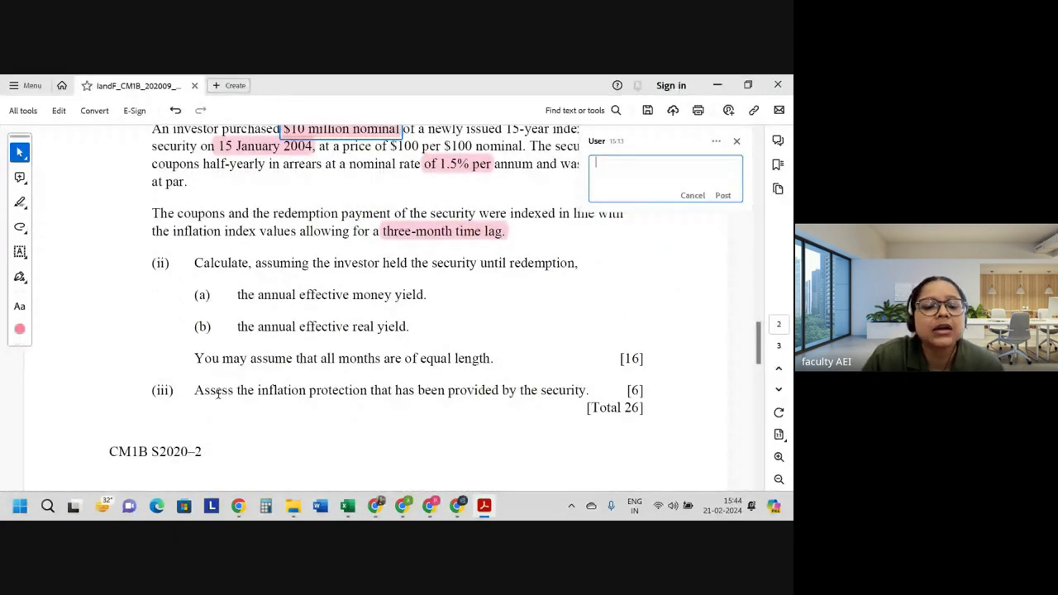
{"action": "left_click_drag", "start_coordinate": [195, 392], "coordinate": [587, 392]}
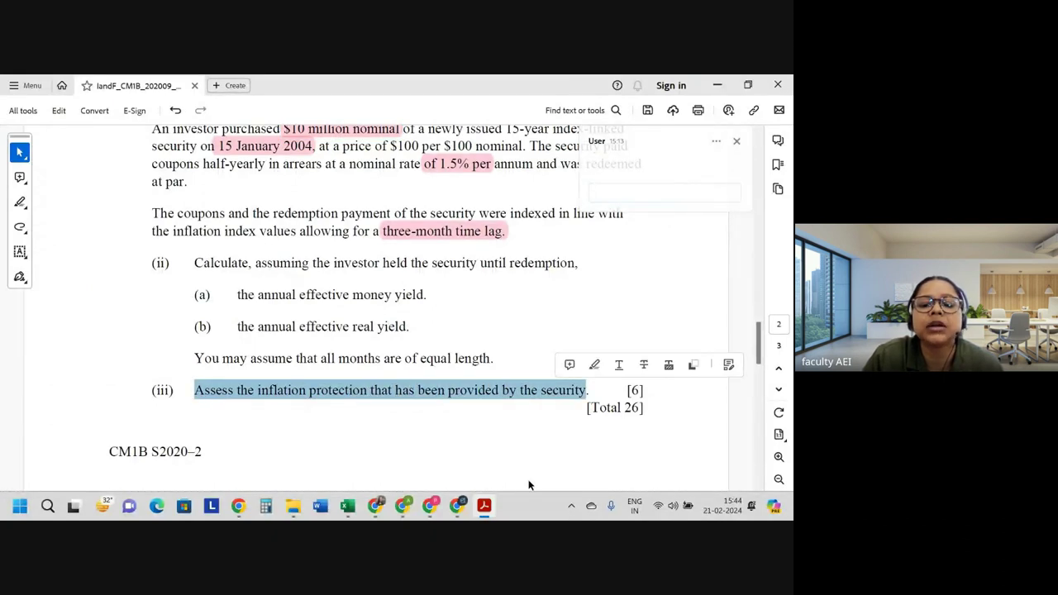
{"action": "left_click", "coordinate": [485, 508]}
{"action": "scroll", "coordinate": [687, 373], "scroll_direction": "down", "scroll_amount": 3}
{"action": "scroll", "coordinate": [687, 374], "scroll_direction": "down", "scroll_amount": 4}
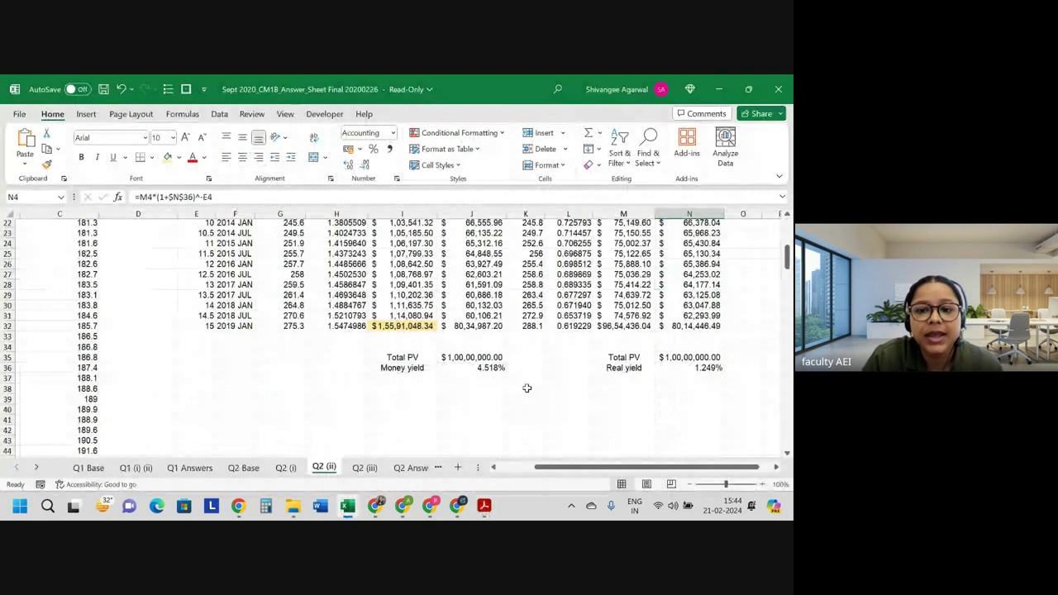
- Check the 1.249% real yield in N36 and 4.518% money yield in J36, then switch to the question PDF
{"action": "left_click", "coordinate": [689, 369]}
{"action": "left_click", "coordinate": [470, 369]}
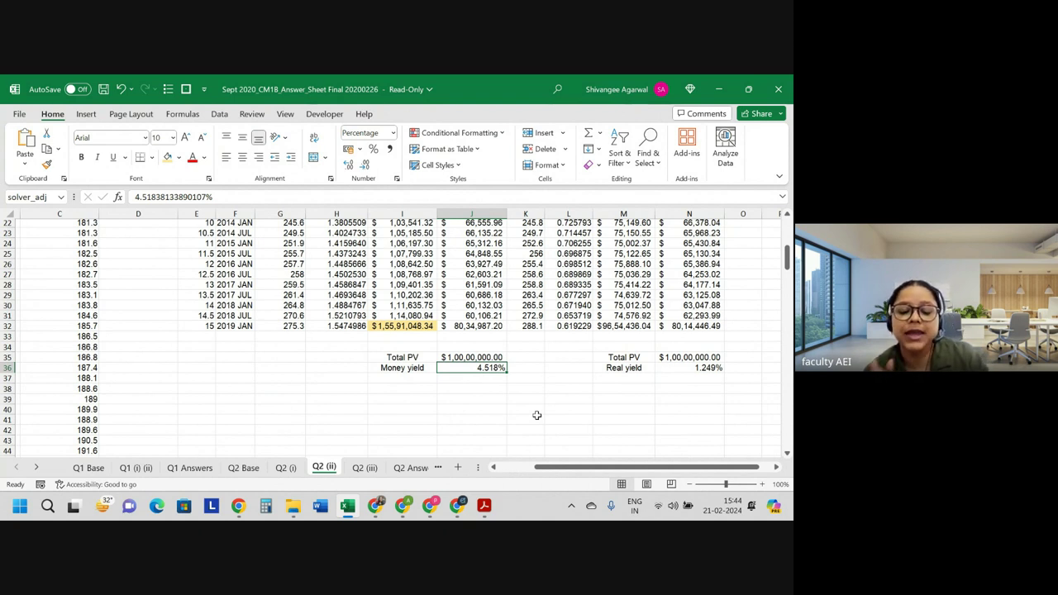
{"action": "key", "text": "alt+Tab"}
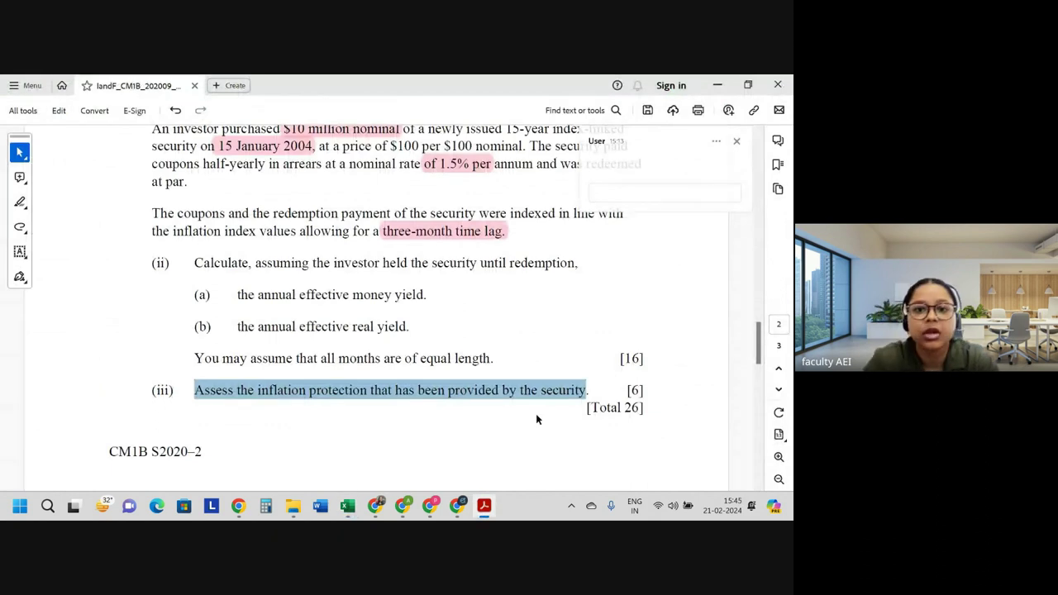
- Scroll back up the question paper PDF, then return to the Q2 (ii) Excel sheet
{"action": "scroll", "coordinate": [464, 232], "scroll_direction": "up", "scroll_amount": 2}
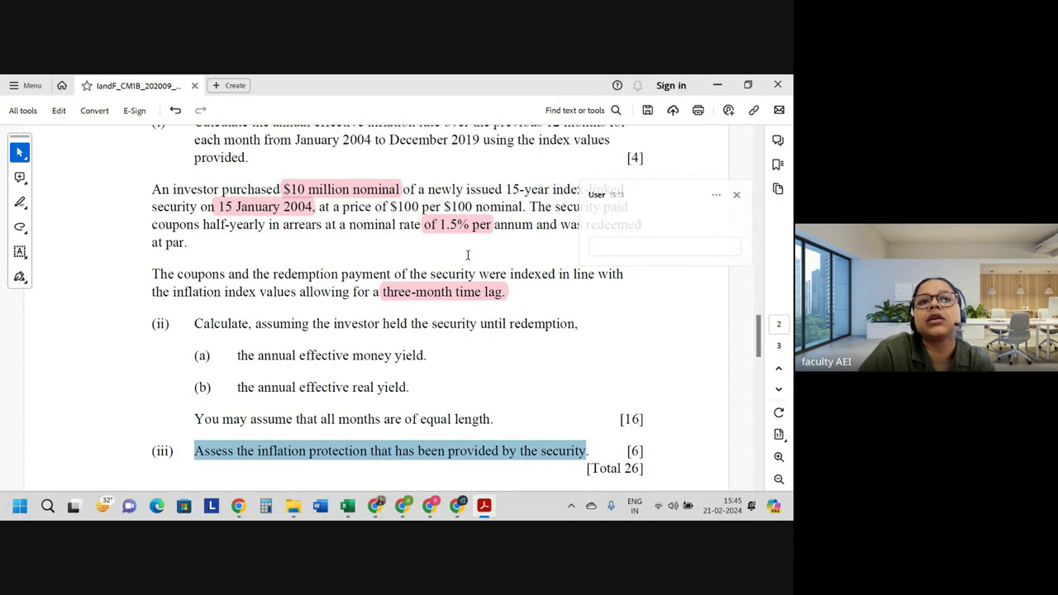
{"action": "key", "text": "alt+Tab"}
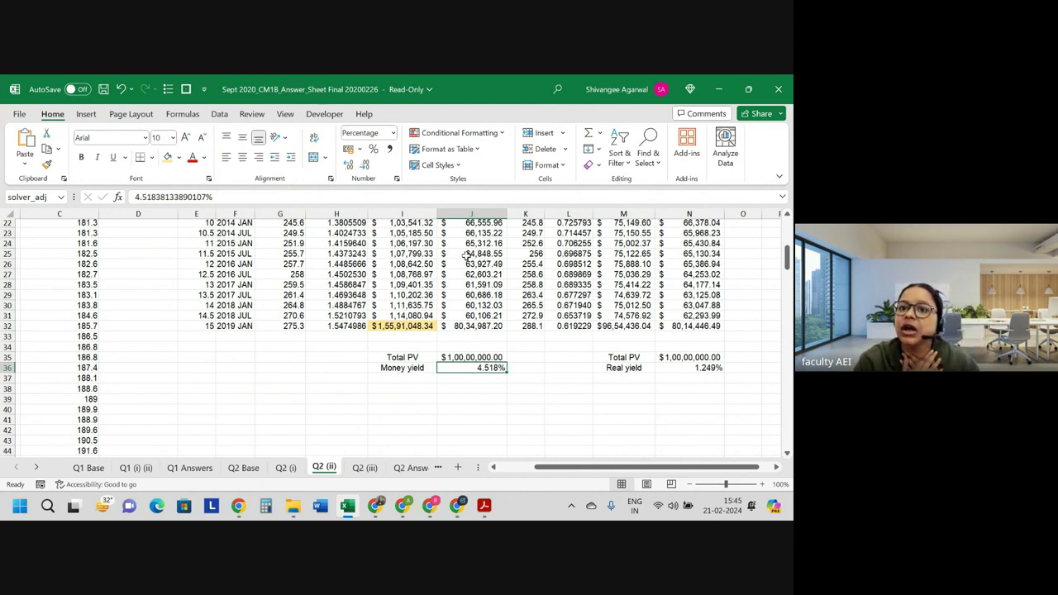
{"action": "left_click", "coordinate": [699, 370]}
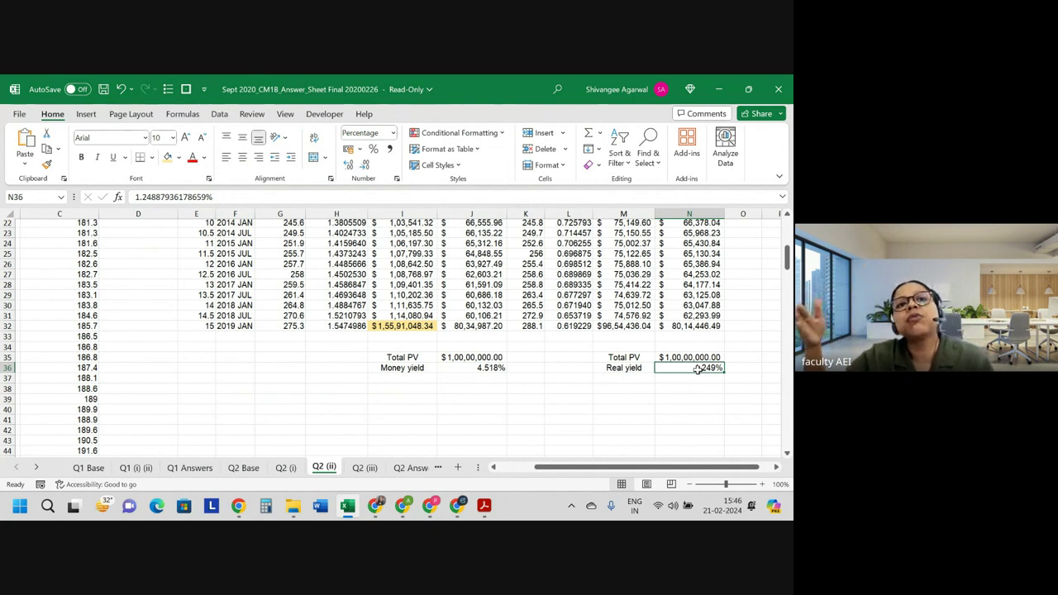
{"action": "left_click", "coordinate": [285, 468]}
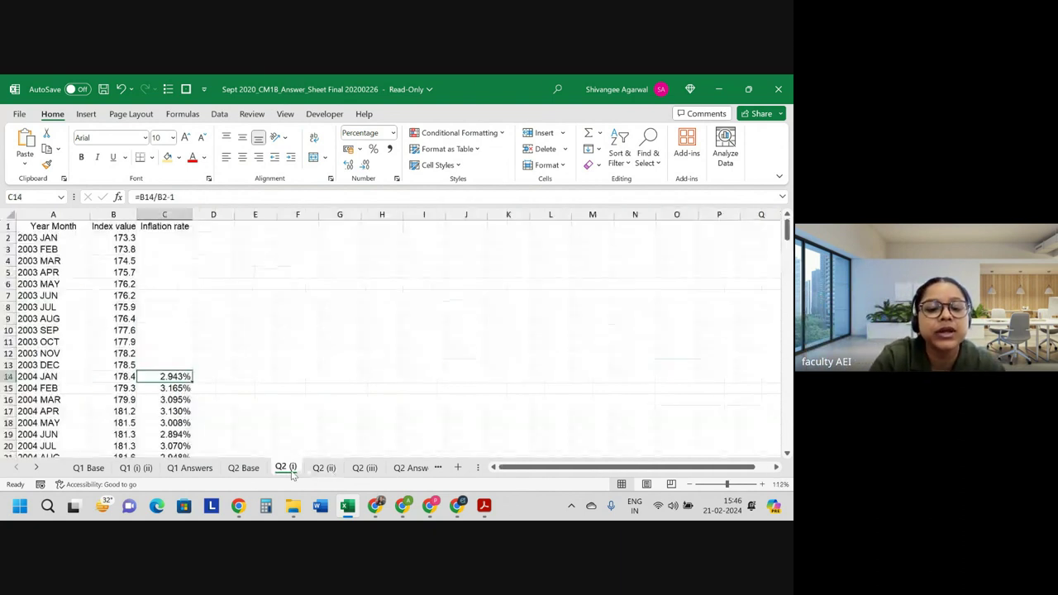
{"action": "scroll", "coordinate": [312, 406], "scroll_direction": "down", "scroll_amount": 3}
{"action": "scroll", "coordinate": [313, 408], "scroll_direction": "down", "scroll_amount": 1}
{"action": "scroll", "coordinate": [312, 409], "scroll_direction": "down", "scroll_amount": 2}
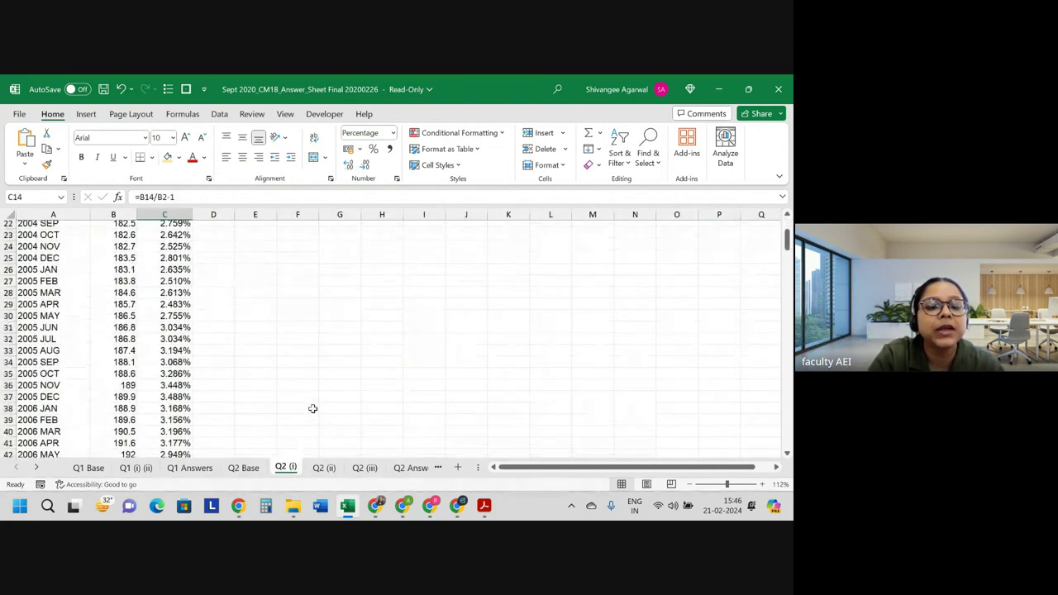
{"action": "scroll", "coordinate": [313, 408], "scroll_direction": "down", "scroll_amount": 3}
{"action": "scroll", "coordinate": [313, 409], "scroll_direction": "down", "scroll_amount": 6}
{"action": "scroll", "coordinate": [313, 408], "scroll_direction": "down", "scroll_amount": 1}
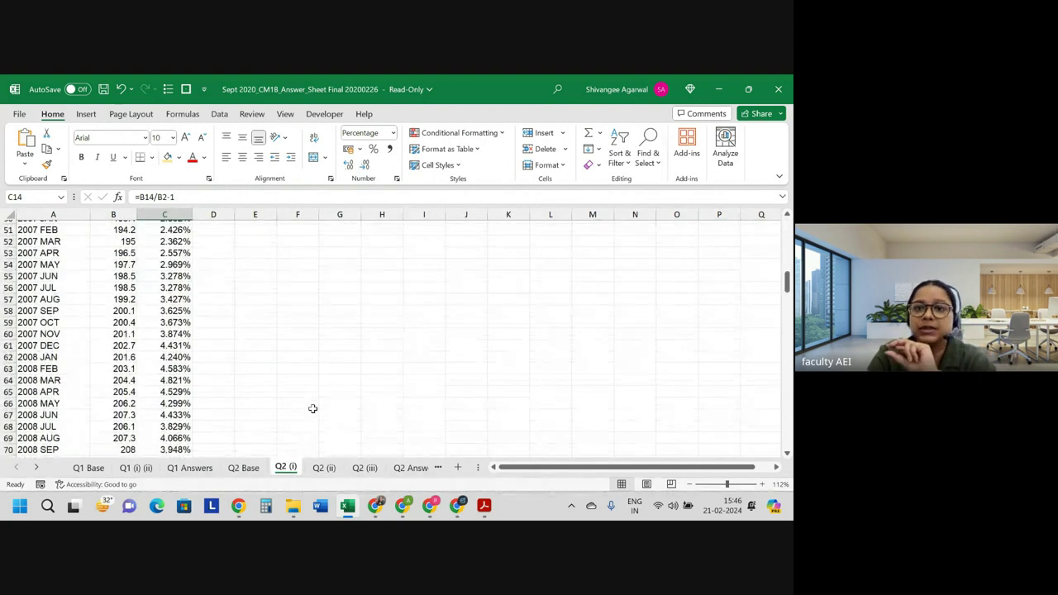
{"action": "scroll", "coordinate": [313, 408], "scroll_direction": "down", "scroll_amount": 1}
{"action": "scroll", "coordinate": [313, 409], "scroll_direction": "down", "scroll_amount": 1}
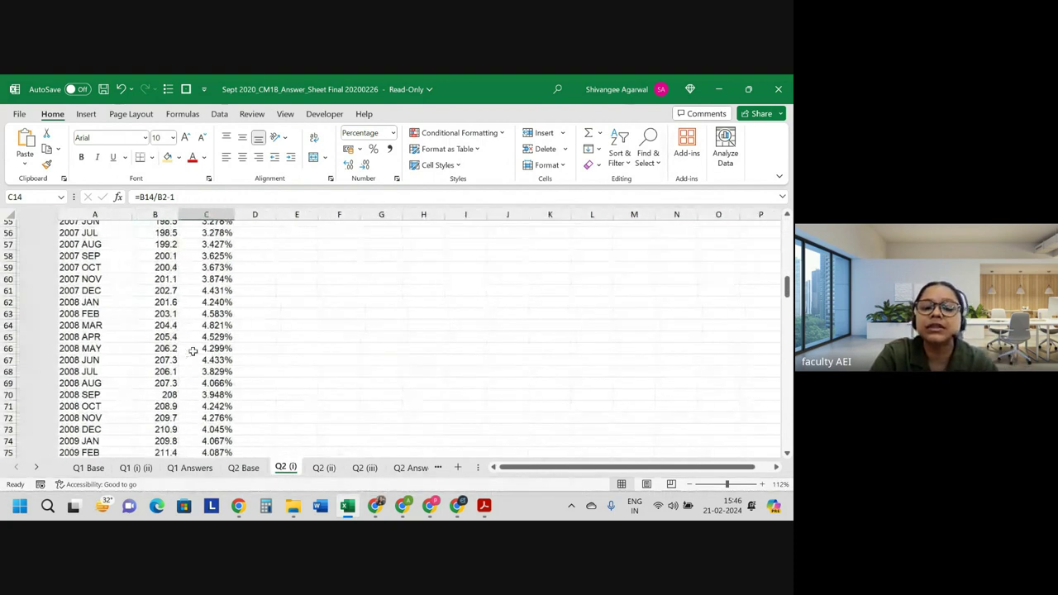
{"action": "left_click", "coordinate": [322, 468]}
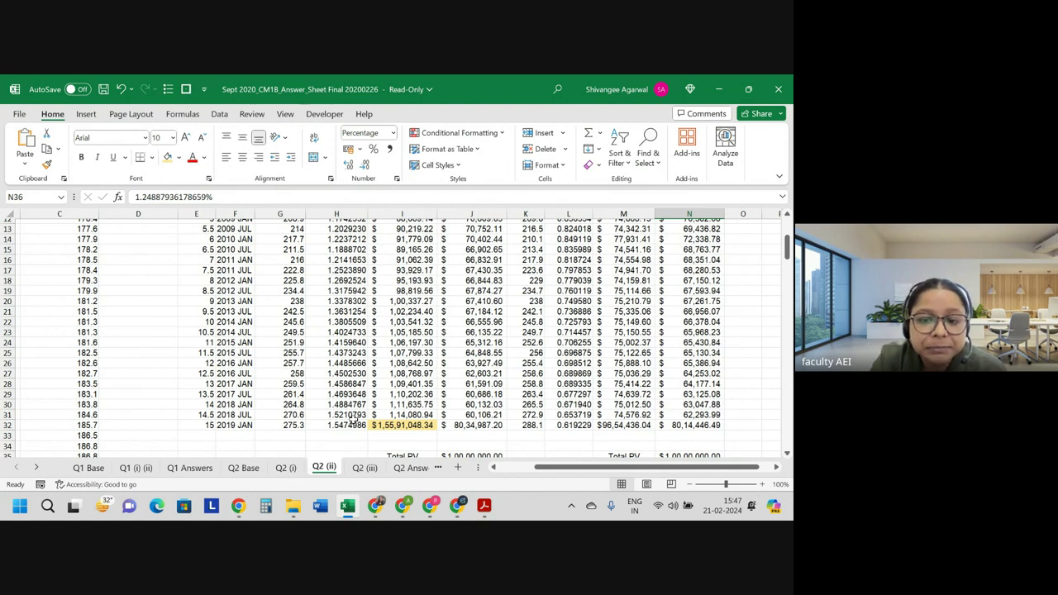
{"action": "left_click", "coordinate": [285, 468]}
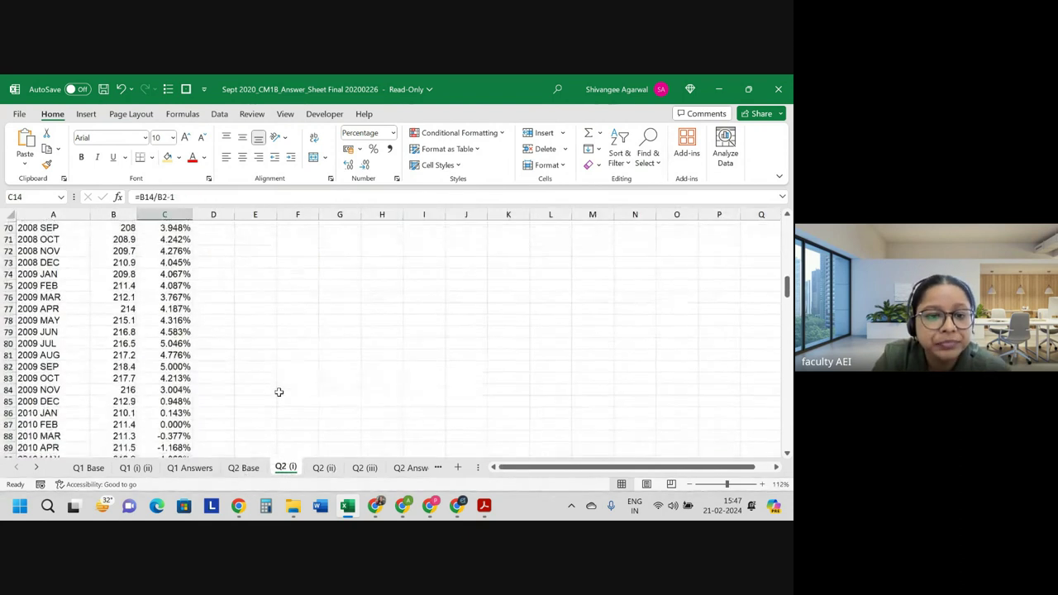
{"action": "scroll", "coordinate": [279, 392], "scroll_direction": "down", "scroll_amount": 2}
{"action": "scroll", "coordinate": [279, 392], "scroll_direction": "down", "scroll_amount": 3}
{"action": "scroll", "coordinate": [279, 392], "scroll_direction": "down", "scroll_amount": 2}
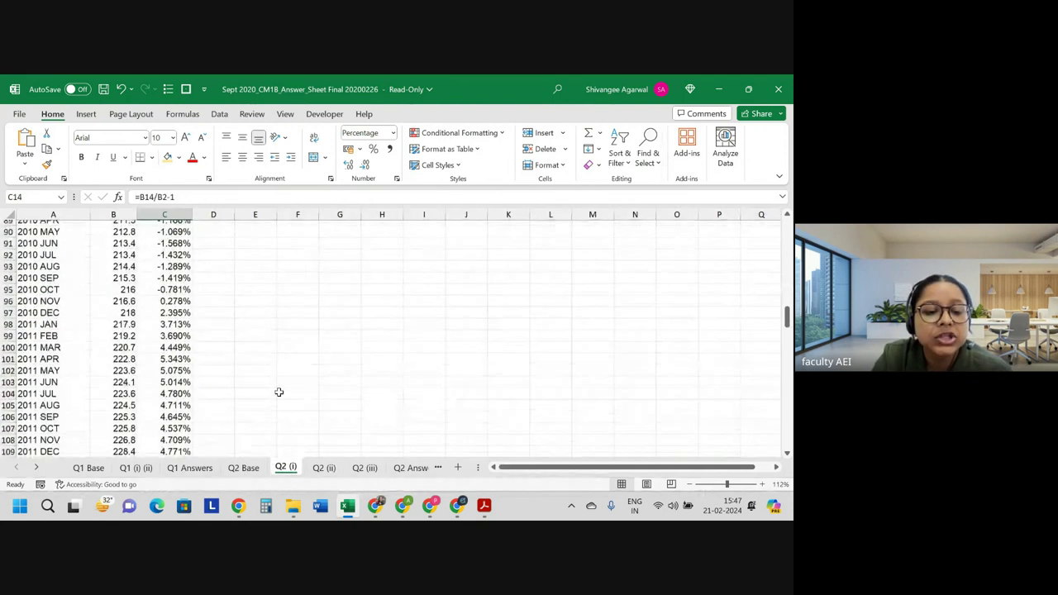
{"action": "left_click", "coordinate": [325, 468]}
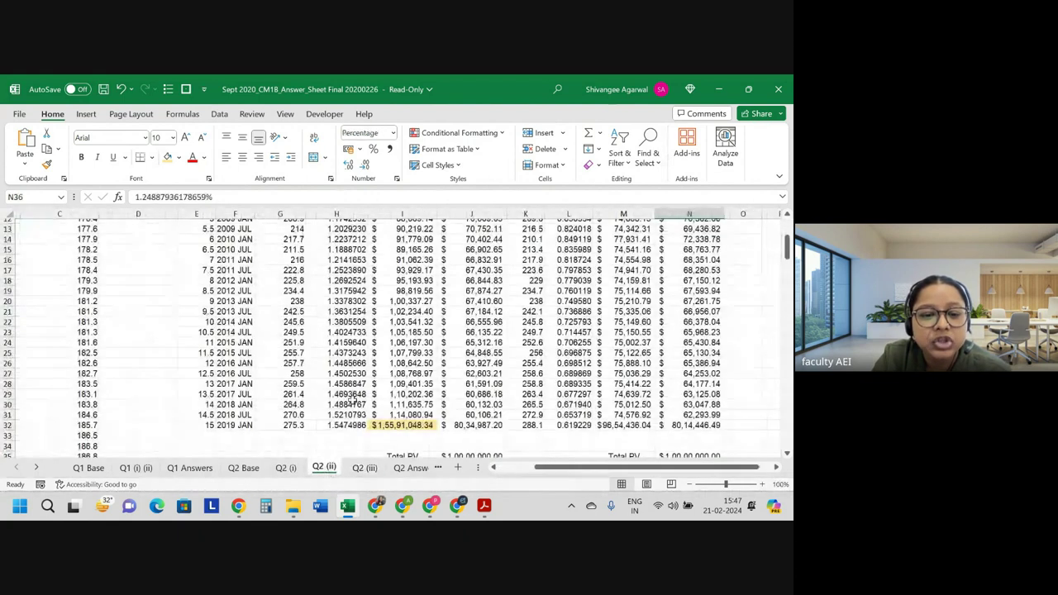
{"action": "left_click", "coordinate": [285, 468]}
{"action": "scroll", "coordinate": [251, 380], "scroll_direction": "down", "scroll_amount": 4}
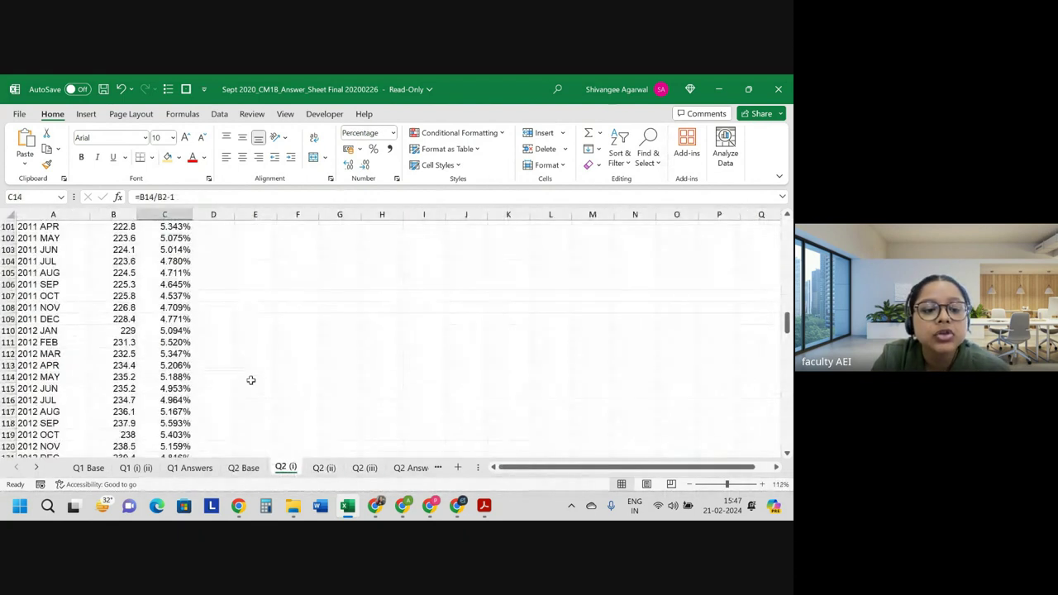
{"action": "scroll", "coordinate": [251, 380], "scroll_direction": "down", "scroll_amount": 10}
{"action": "scroll", "coordinate": [250, 381], "scroll_direction": "down", "scroll_amount": 16}
{"action": "scroll", "coordinate": [250, 380], "scroll_direction": "down", "scroll_amount": 5}
{"action": "scroll", "coordinate": [251, 381], "scroll_direction": "up", "scroll_amount": 1}
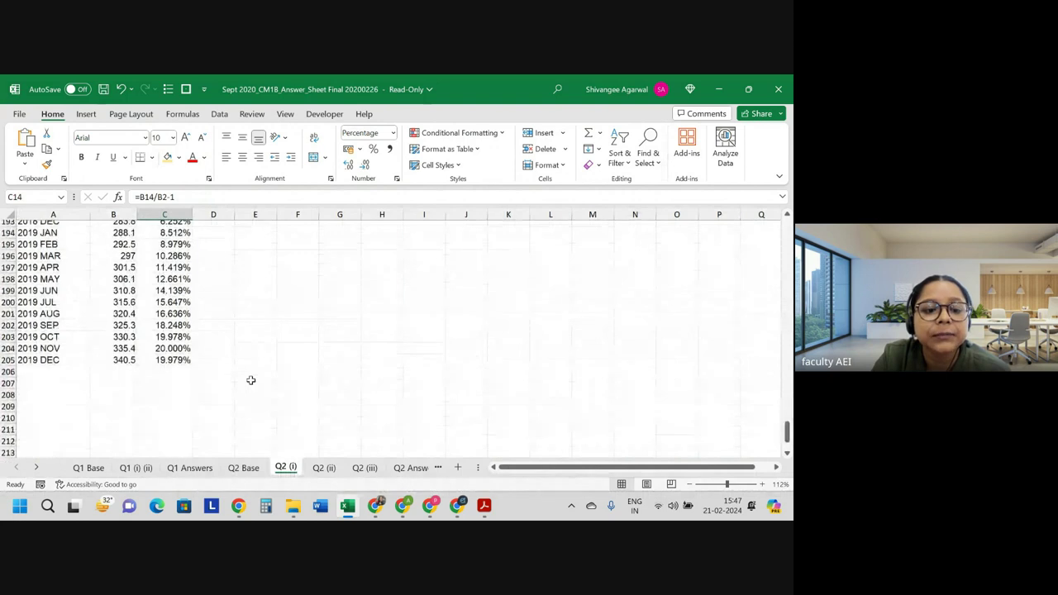
{"action": "left_click", "coordinate": [174, 394]}
{"action": "left_click", "coordinate": [174, 382]}
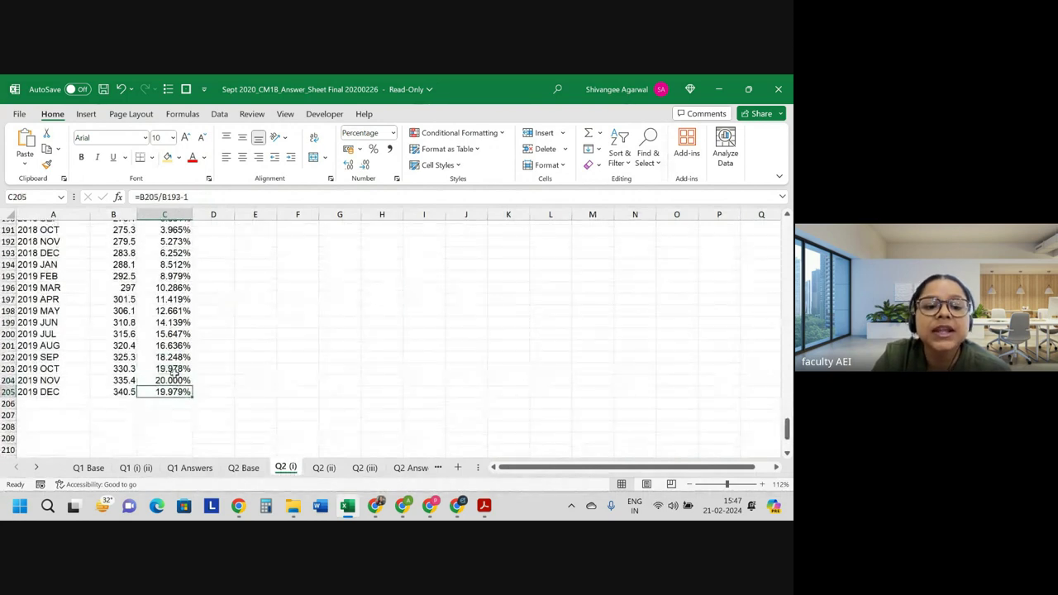
{"action": "left_click", "coordinate": [174, 368]}
{"action": "left_click", "coordinate": [174, 346]}
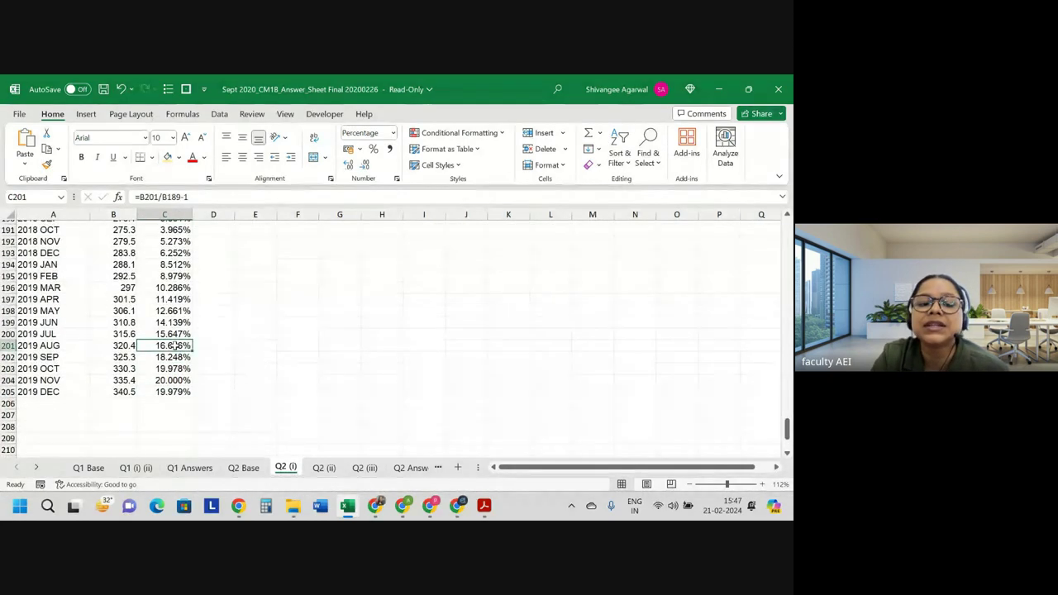
{"action": "left_click", "coordinate": [172, 368]}
{"action": "left_click", "coordinate": [171, 380]}
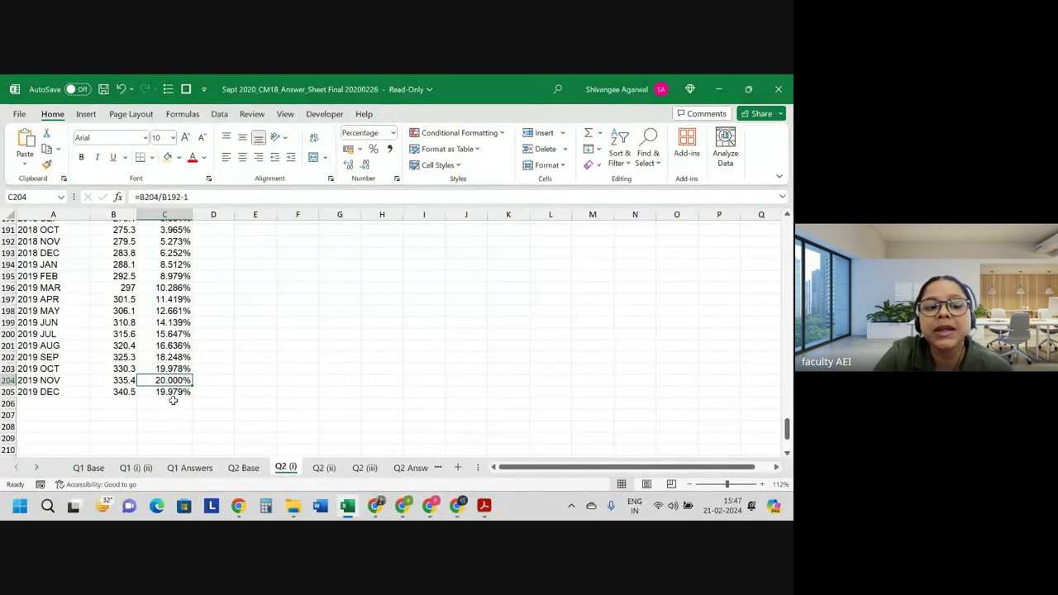
{"action": "left_click_drag", "start_coordinate": [172, 392], "coordinate": [164, 373]}
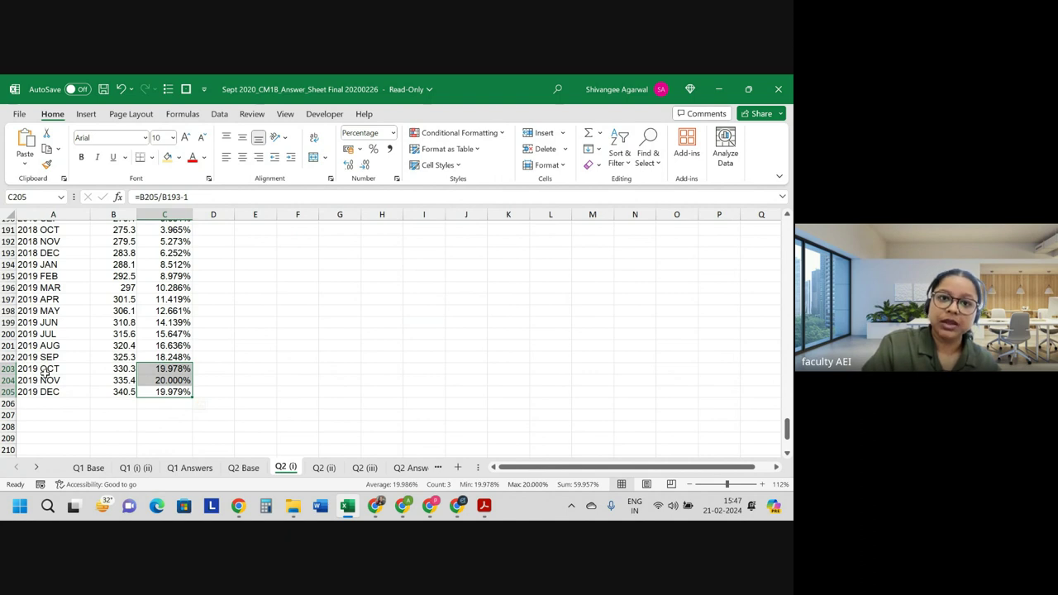
{"action": "left_click", "coordinate": [181, 358]}
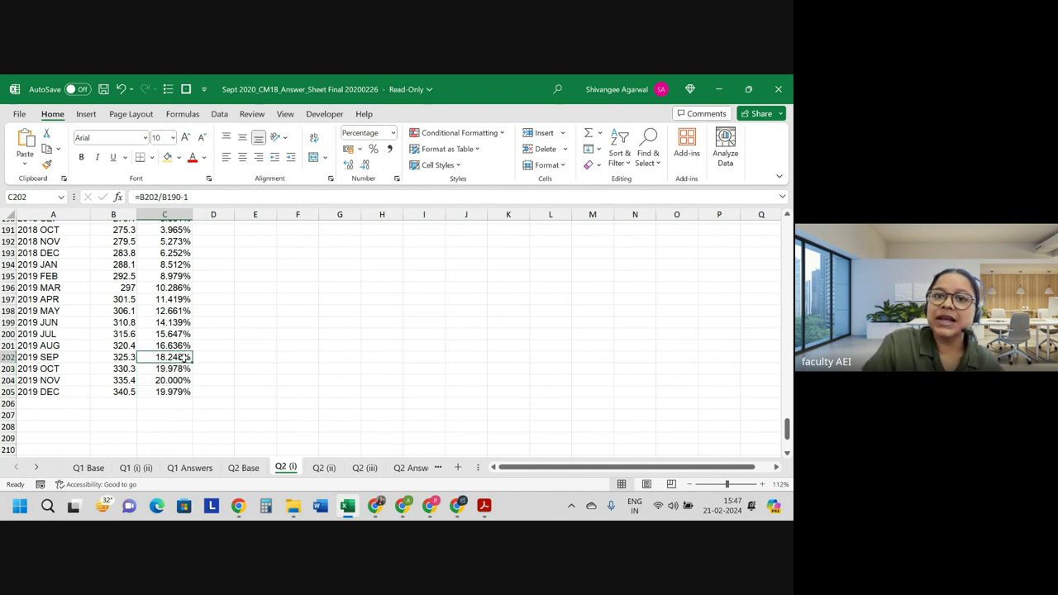
{"action": "left_click_drag", "start_coordinate": [173, 368], "coordinate": [173, 390]}
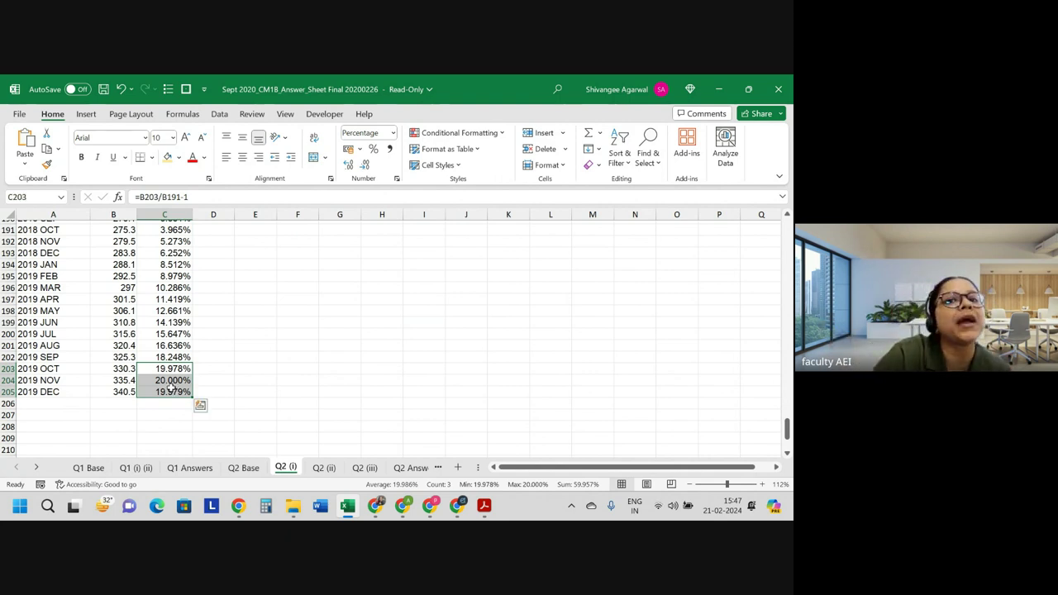
{"action": "left_click", "coordinate": [365, 468]}
- On sheet Q2 (ii), check the M32 and I32 cashflow formulas and scroll down to the 4.518% and 1.249% yields
{"action": "left_click", "coordinate": [330, 468]}
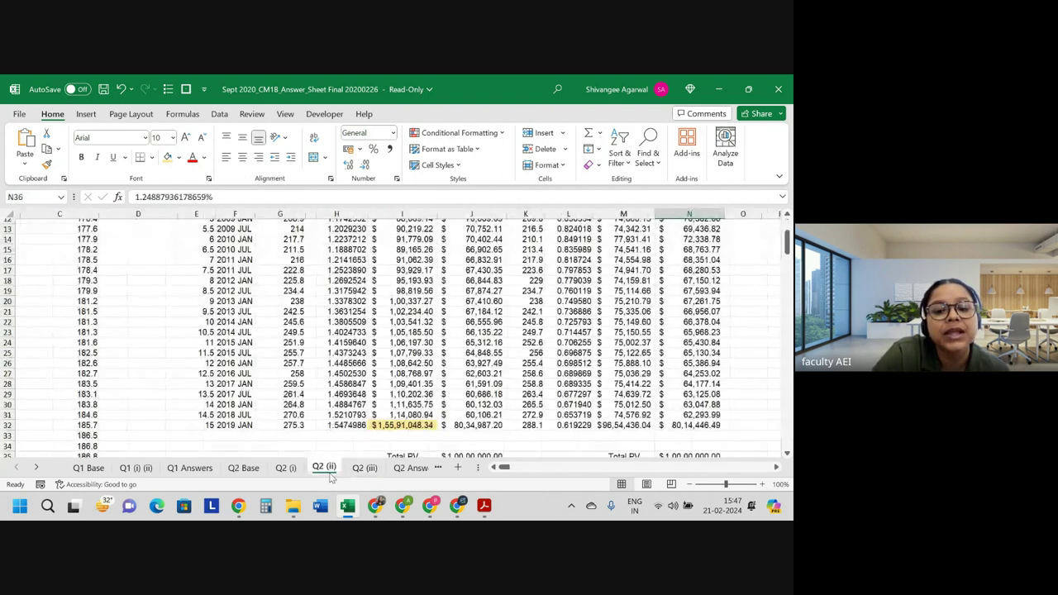
{"action": "left_click", "coordinate": [608, 425]}
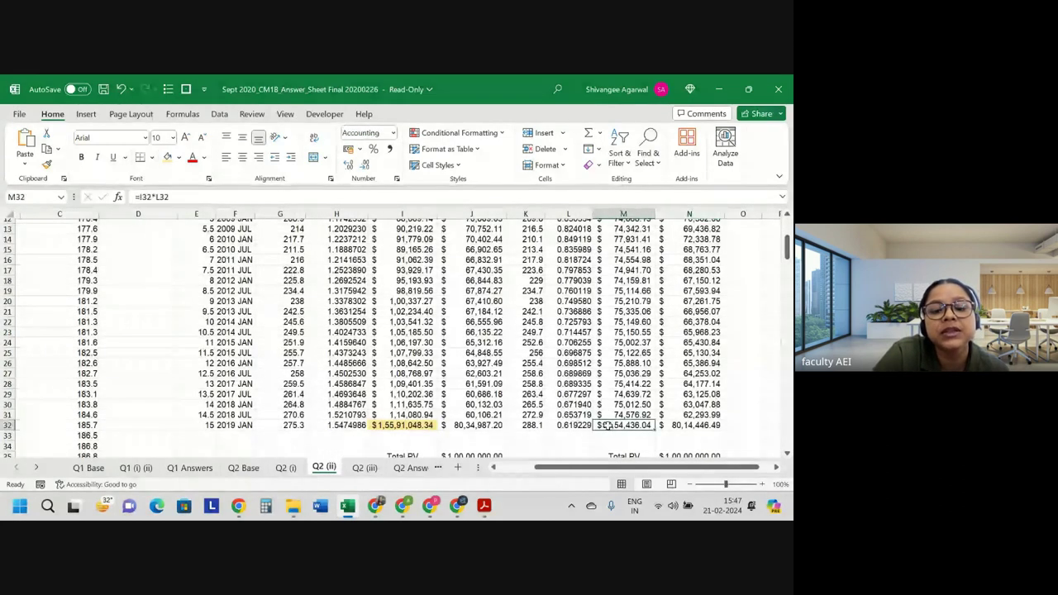
{"action": "left_click", "coordinate": [416, 427]}
{"action": "scroll", "coordinate": [524, 391], "scroll_direction": "down", "scroll_amount": 1}
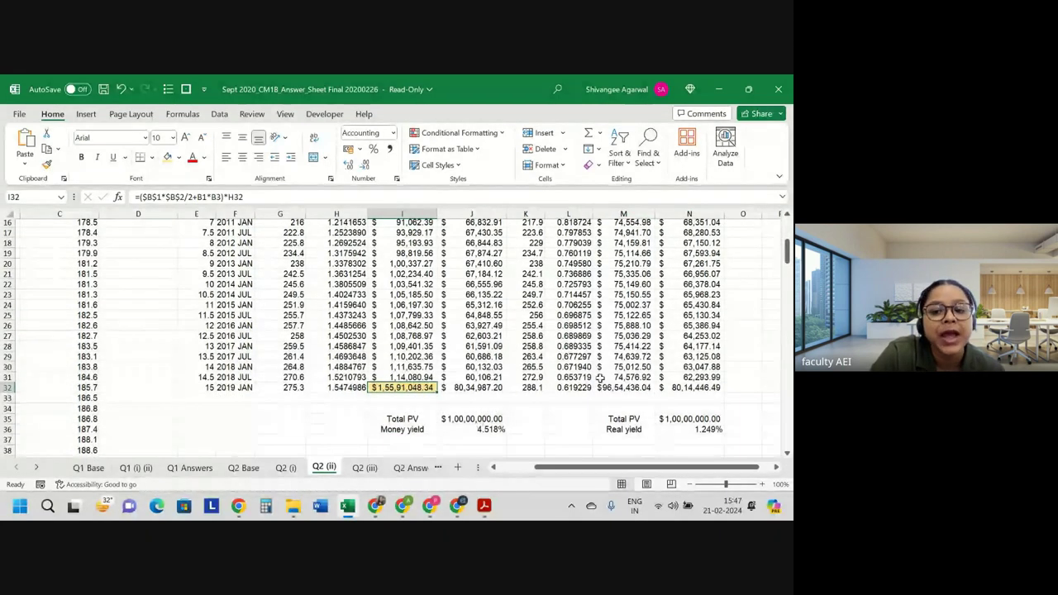
{"action": "left_click", "coordinate": [630, 386]}
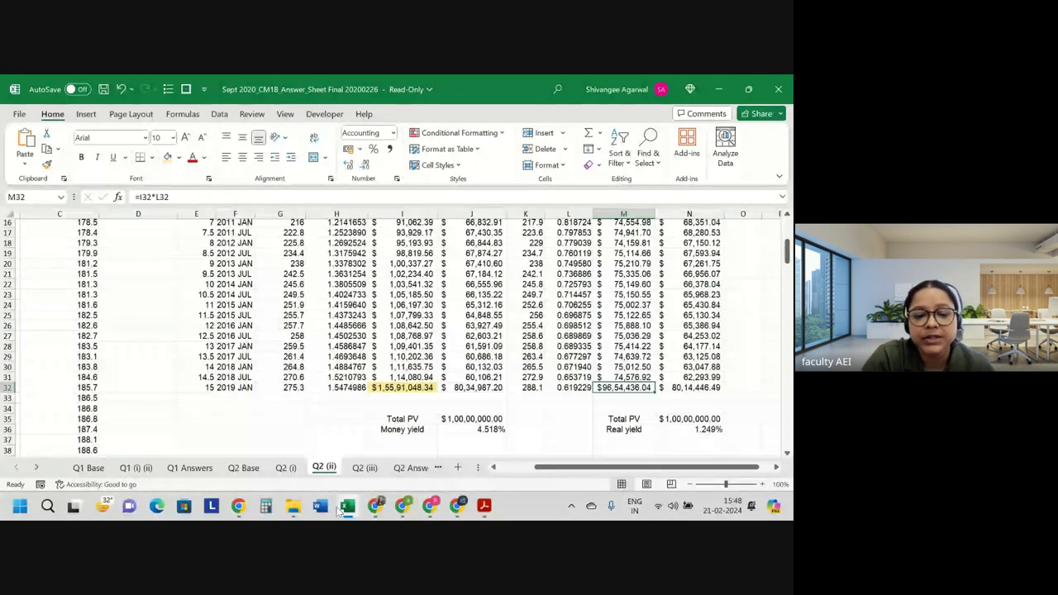
{"action": "left_click", "coordinate": [293, 506]}
{"action": "left_click", "coordinate": [267, 253]}
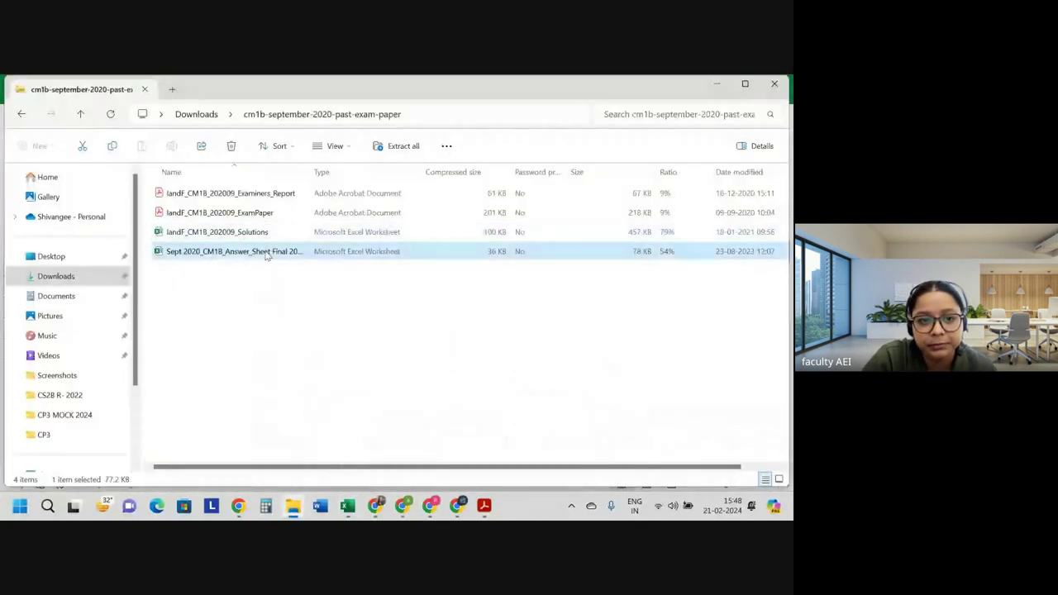
{"action": "double_click", "coordinate": [267, 255]}
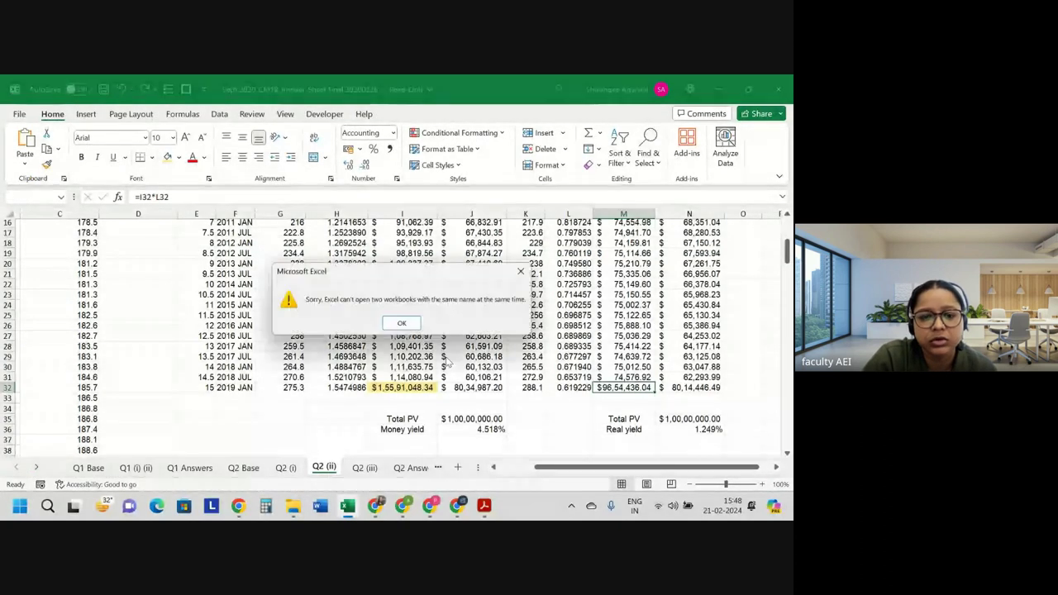
{"action": "left_click", "coordinate": [402, 323]}
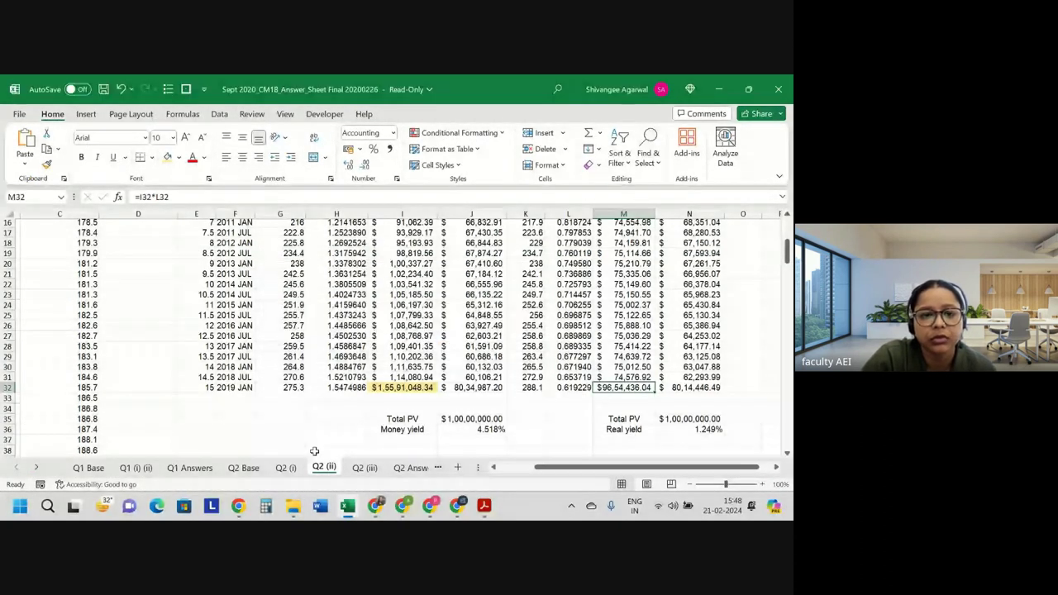
{"action": "left_click", "coordinate": [294, 506]}
- Open the Solutions workbook to its Q2 (iii) sheet, then request stopping the Google Meet recording
{"action": "double_click", "coordinate": [294, 223]}
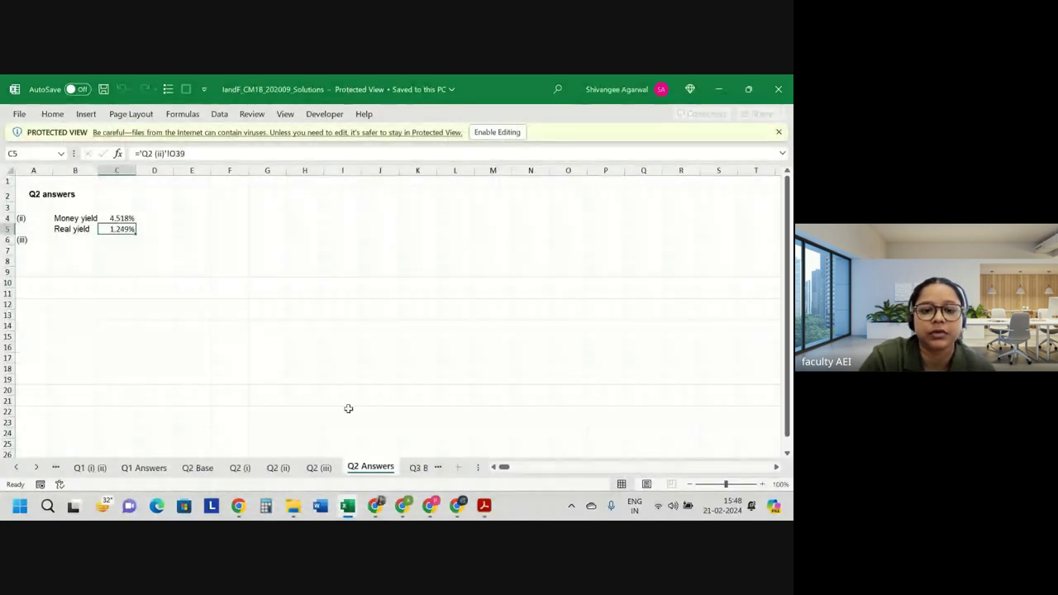
{"action": "left_click", "coordinate": [318, 467]}
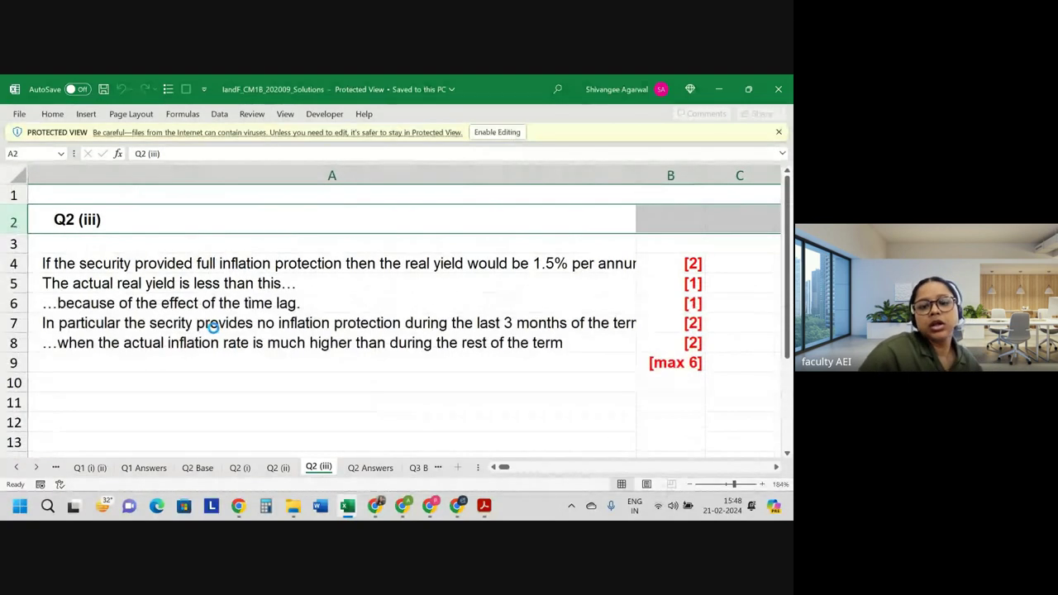
{"action": "left_click", "coordinate": [460, 507]}
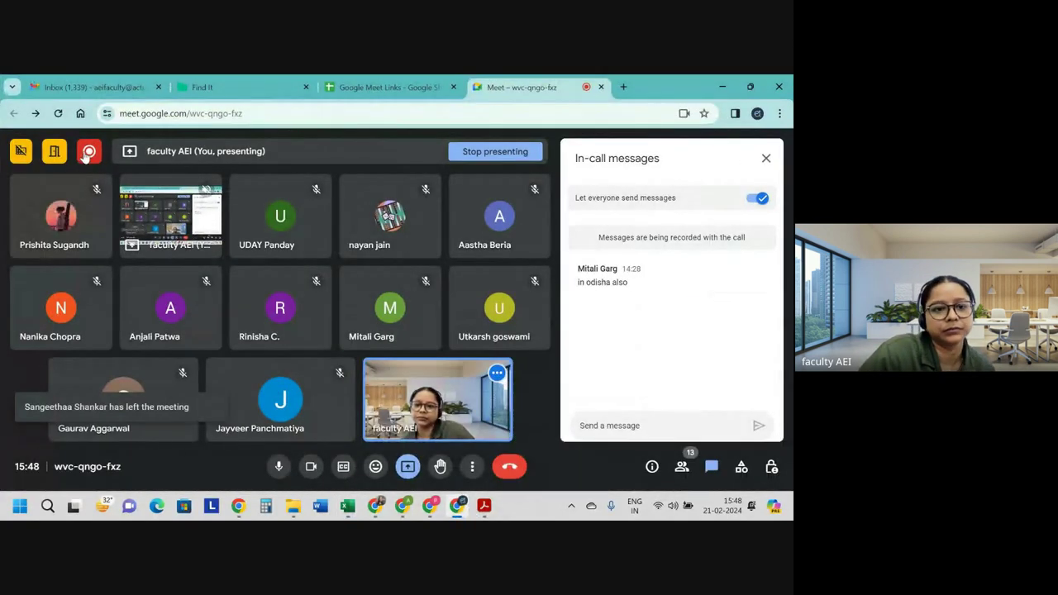
{"action": "left_click", "coordinate": [192, 150]}
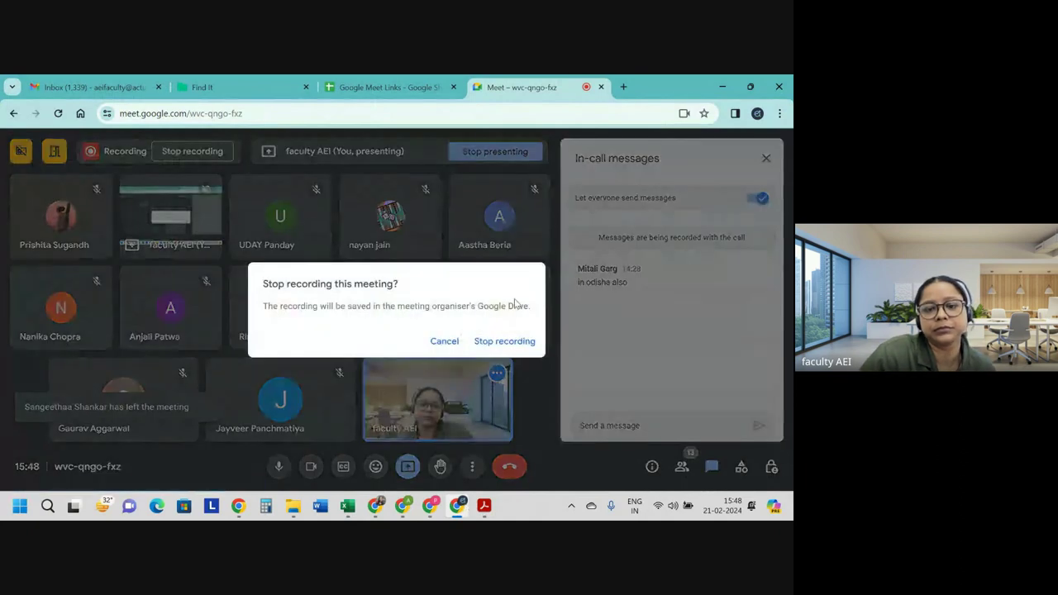